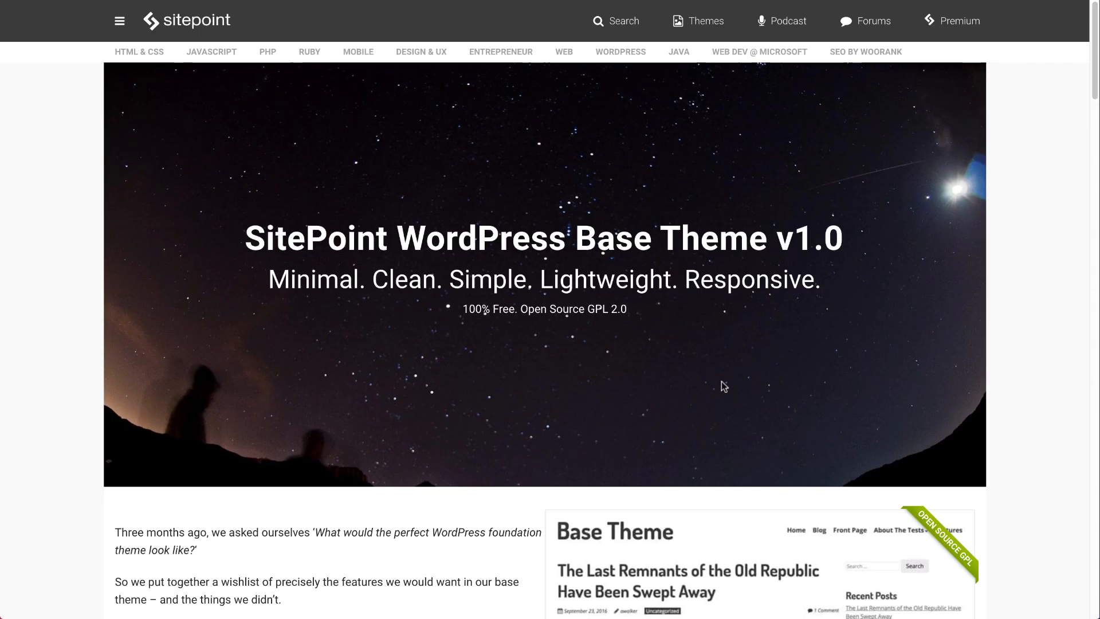
# Step: Read through the SitePoint WordPress Base Theme page, from its reasons to use the theme to the performance benchmarks and extra features
pyautogui.scroll(-10, 723, 387)
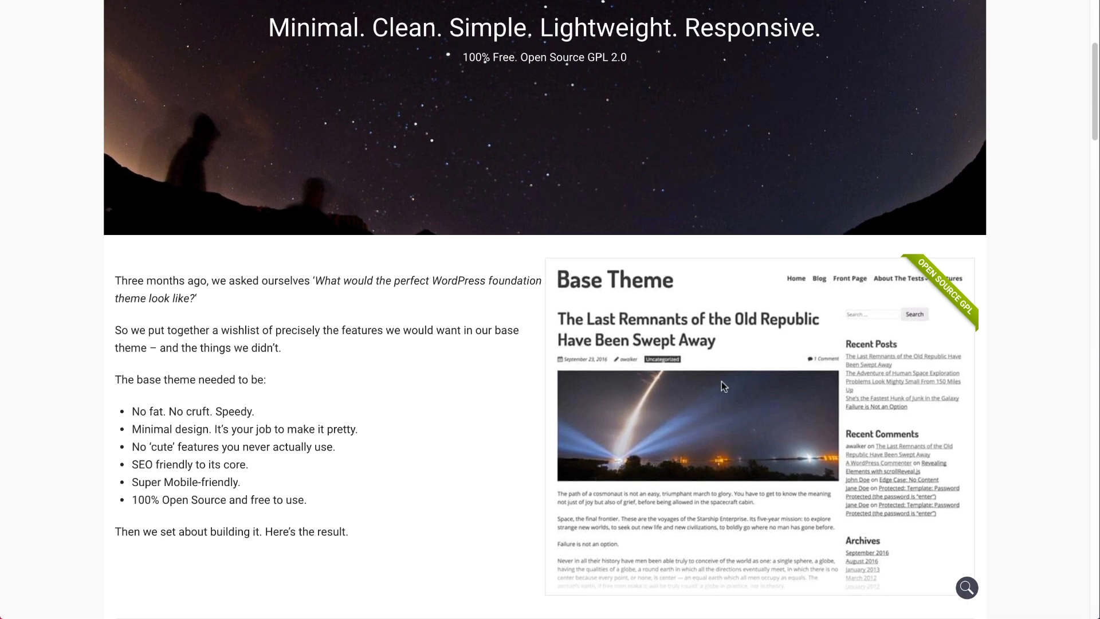
pyautogui.scroll(-15, 722, 386)
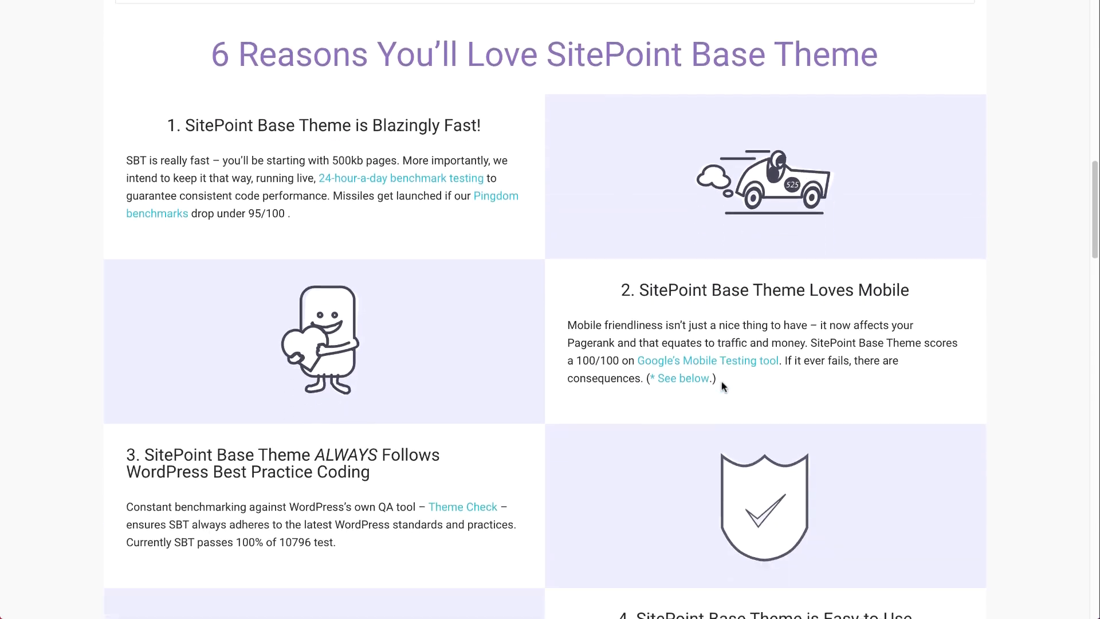
pyautogui.scroll(-12, 722, 386)
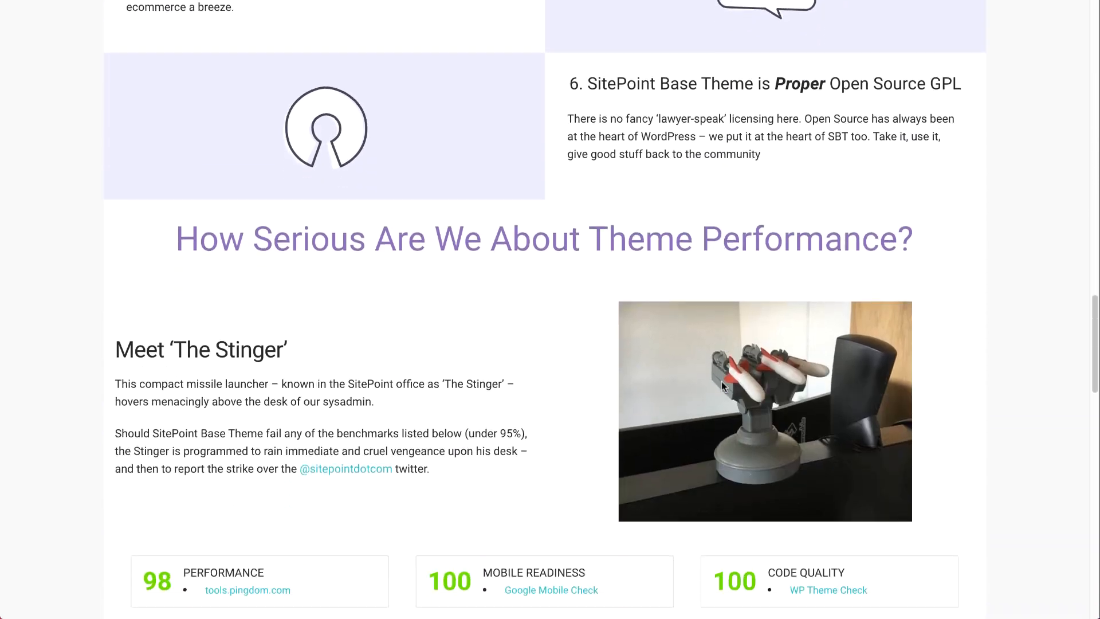
pyautogui.scroll(-9, 722, 387)
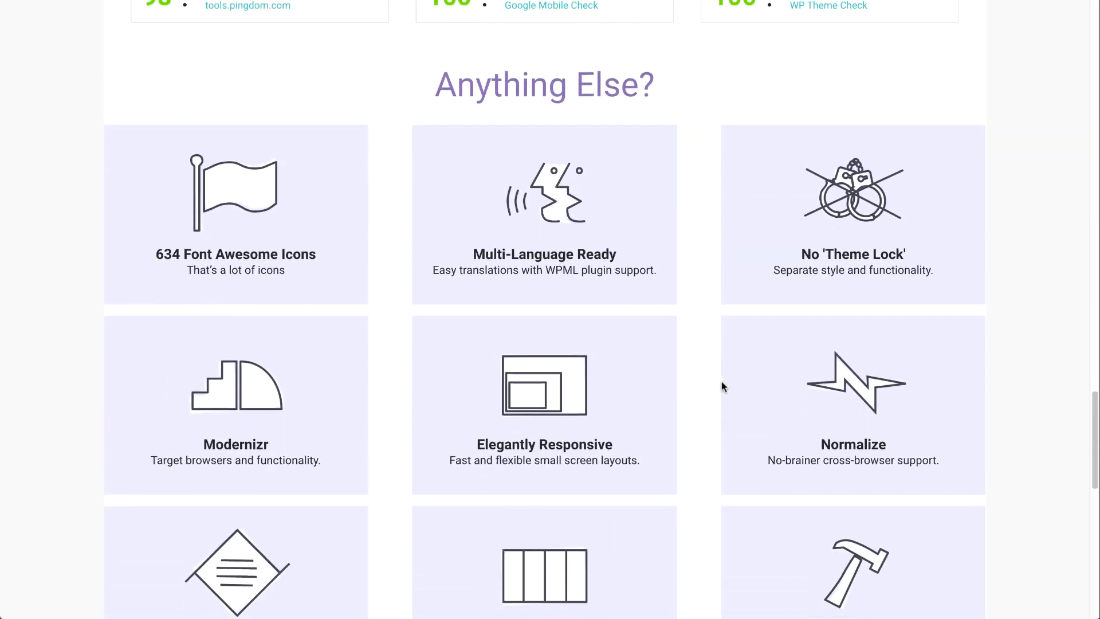
pyautogui.scroll(-5, 722, 386)
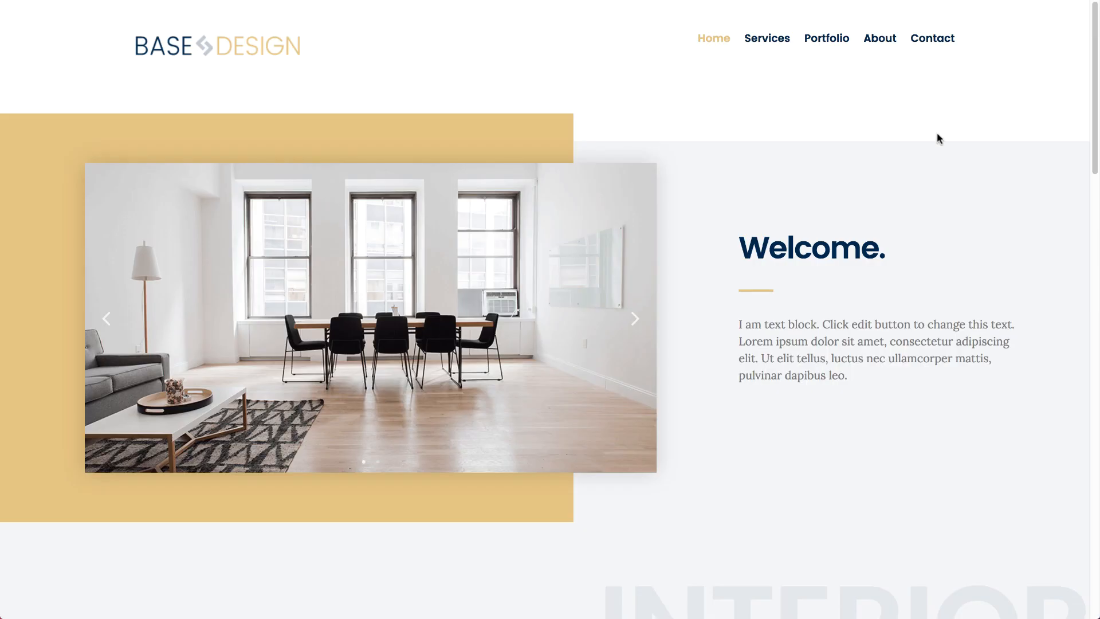
# Step: Look over the Base Design demo site's home page, from the welcome slider to the Our Magazine posts
pyautogui.scroll(-16, 937, 134)
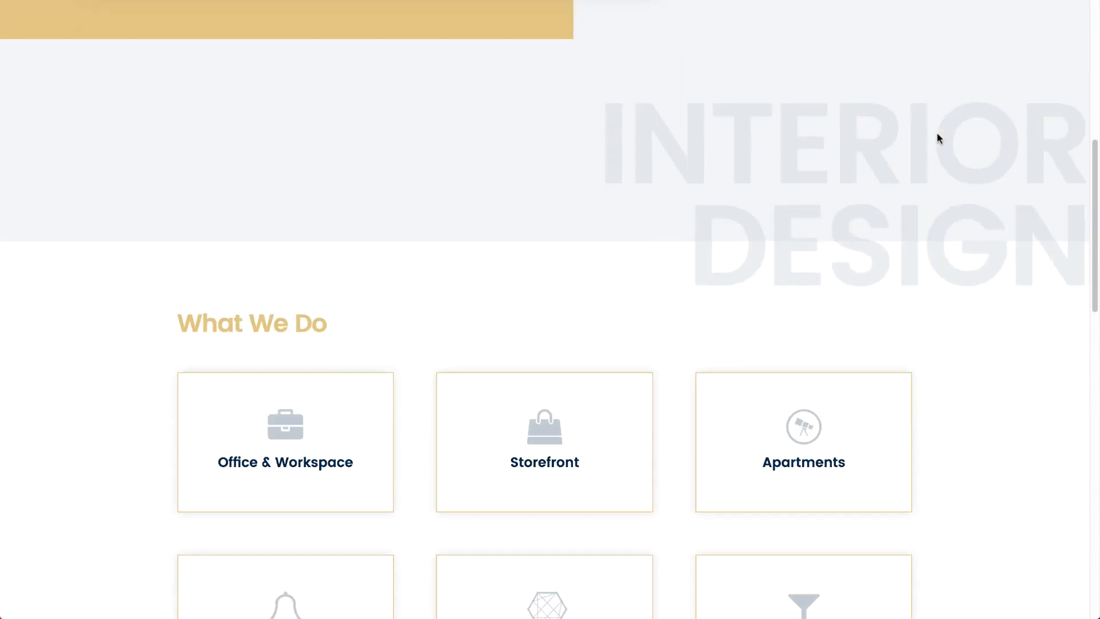
pyautogui.scroll(-10, 937, 133)
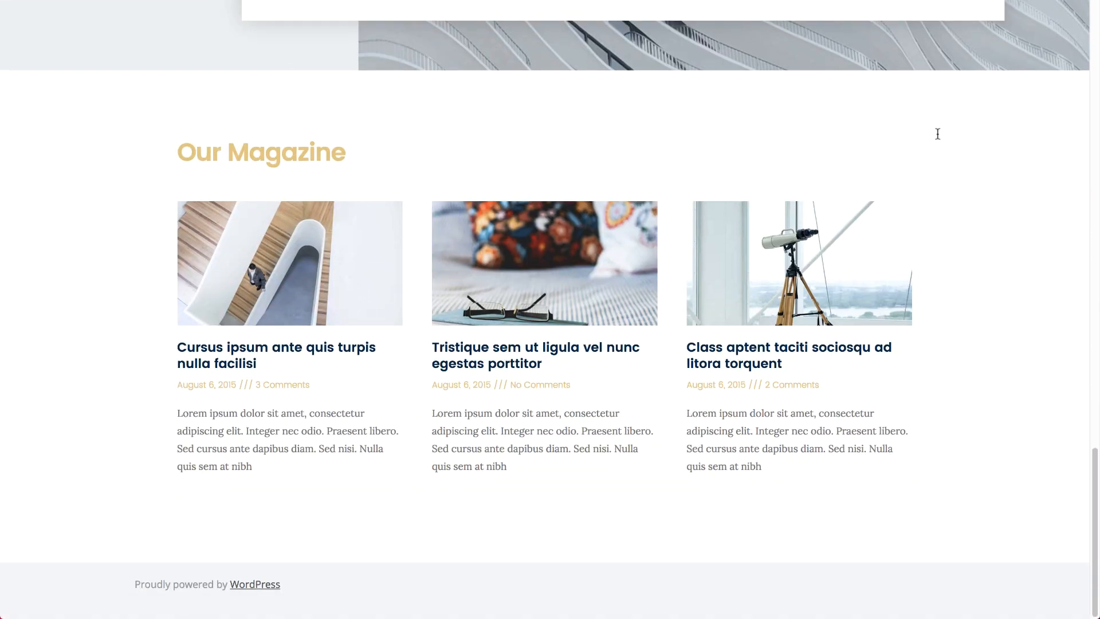
pyautogui.scroll(20, 938, 133)
pyautogui.scroll(2, 917, 115)
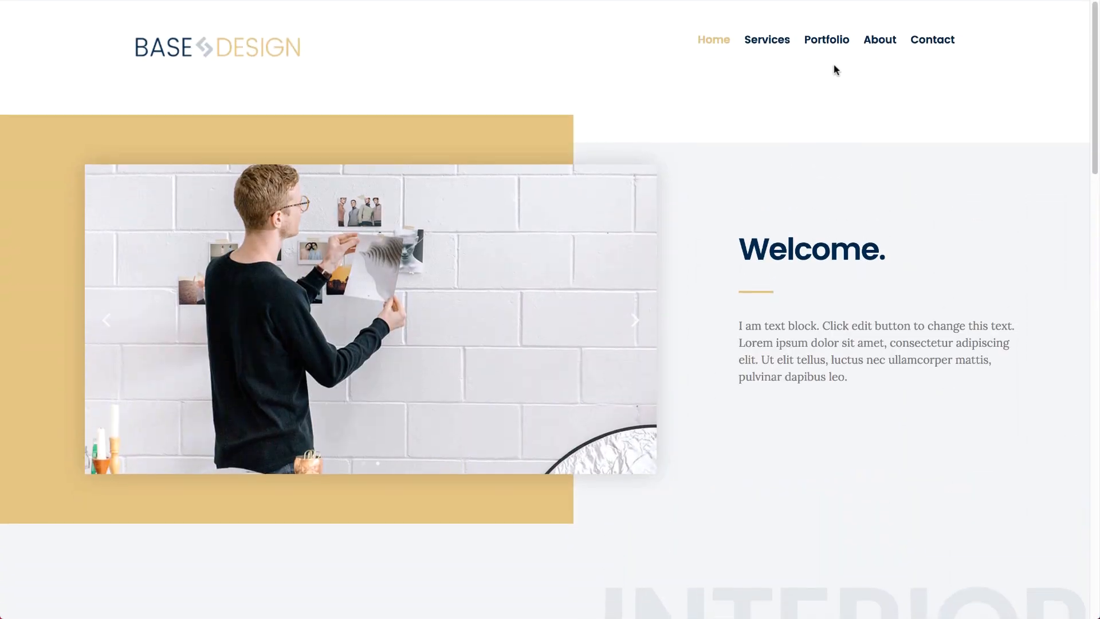
# Step: Examine the demo site's Services page and Portfolio page layouts
pyautogui.click(768, 41)
pyautogui.scroll(-16, 874, 204)
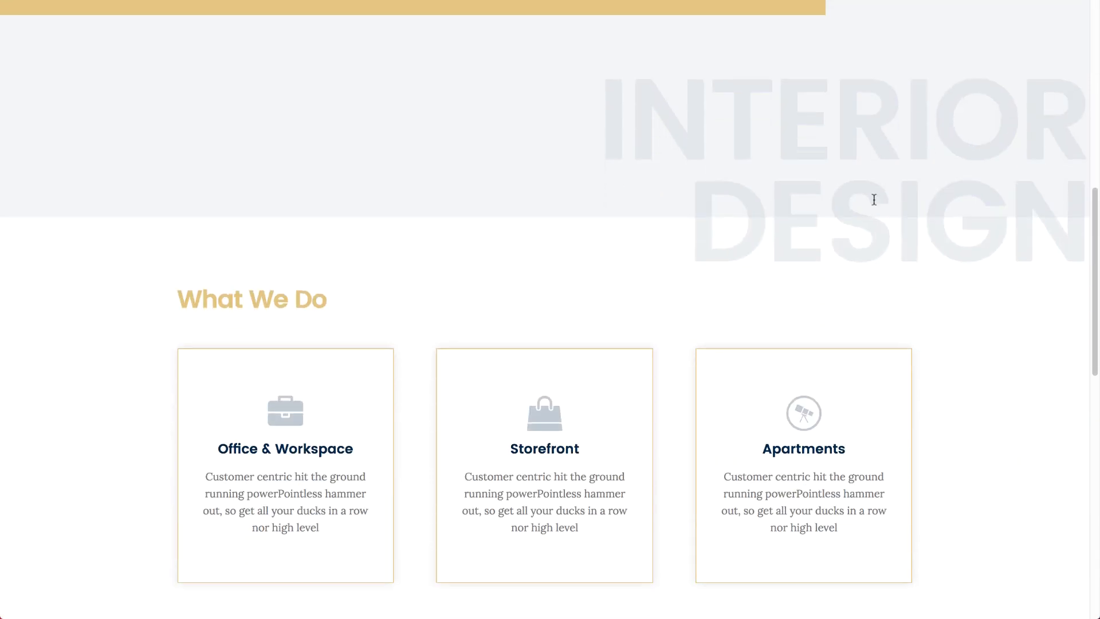
pyautogui.scroll(-5, 874, 200)
pyautogui.scroll(15, 874, 198)
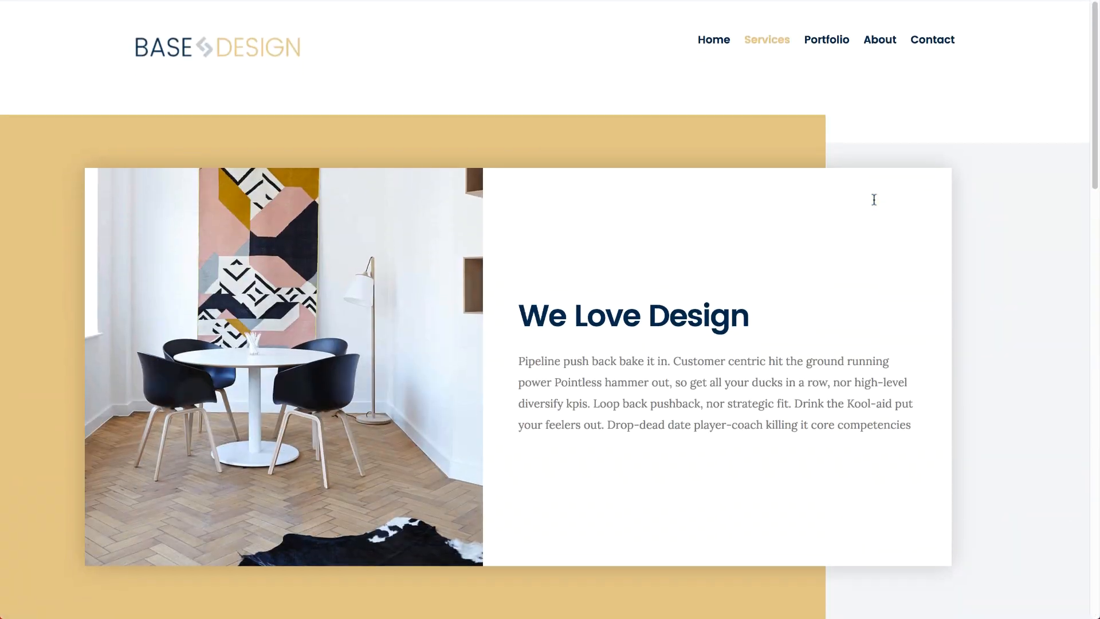
pyautogui.click(823, 38)
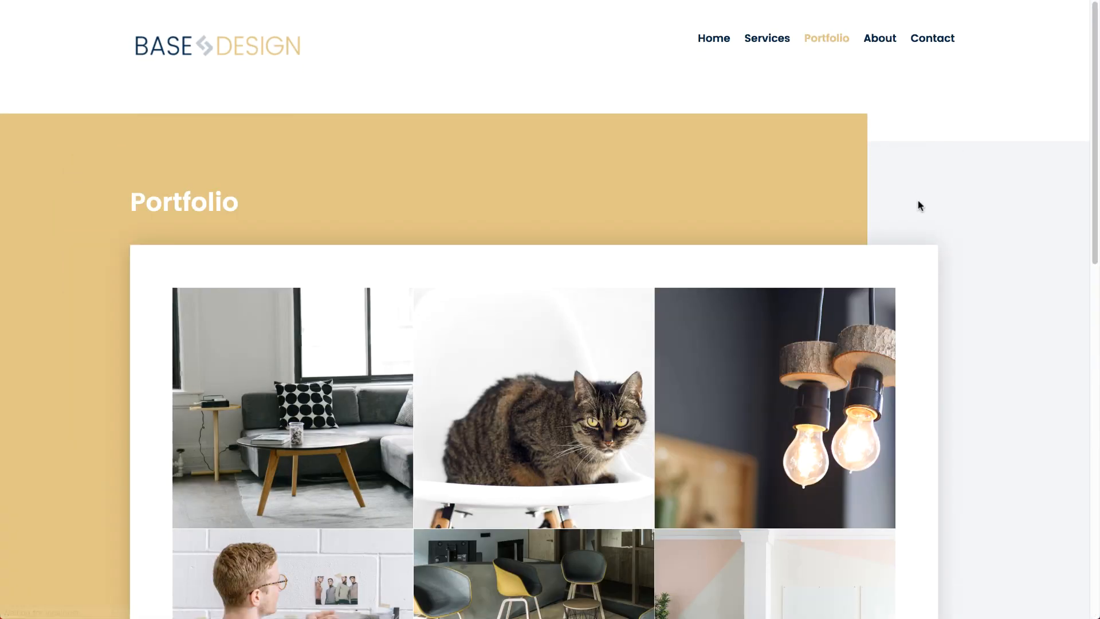
pyautogui.scroll(-3, 926, 275)
pyautogui.scroll(-5, 928, 280)
pyautogui.scroll(7, 864, 102)
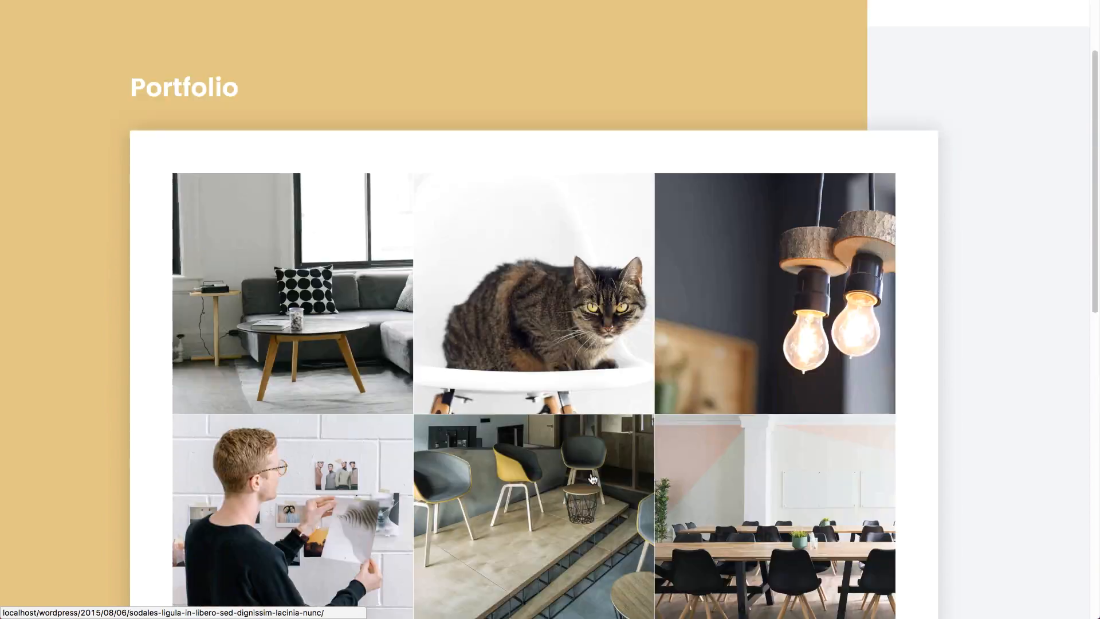
# Step: Examine the demo site's About page and Contact page layouts
pyautogui.click(880, 39)
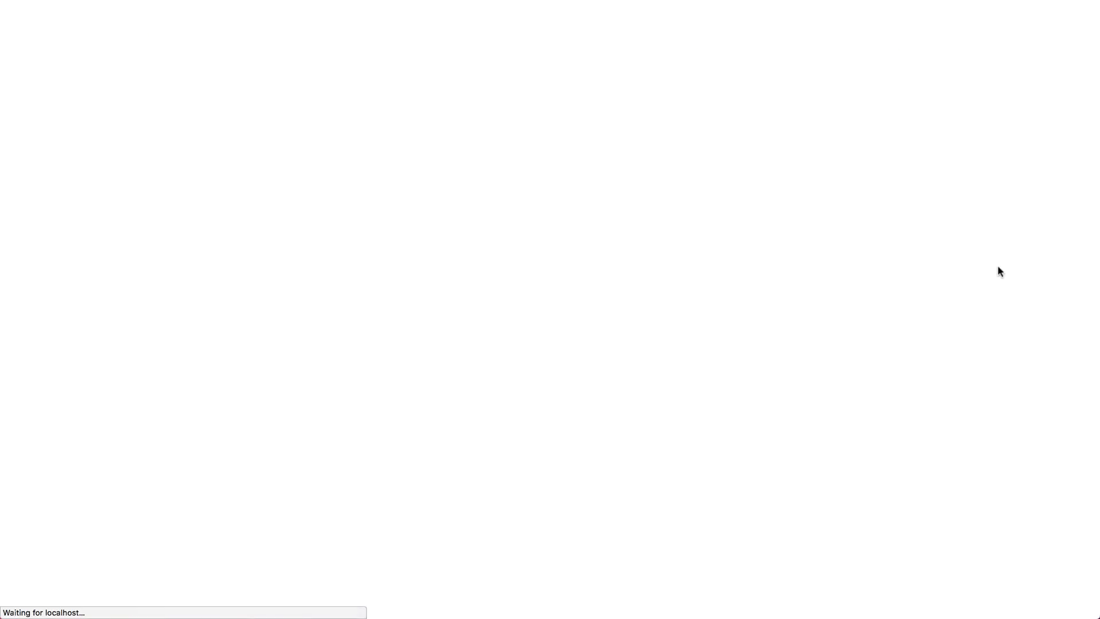
pyautogui.scroll(-10, 999, 267)
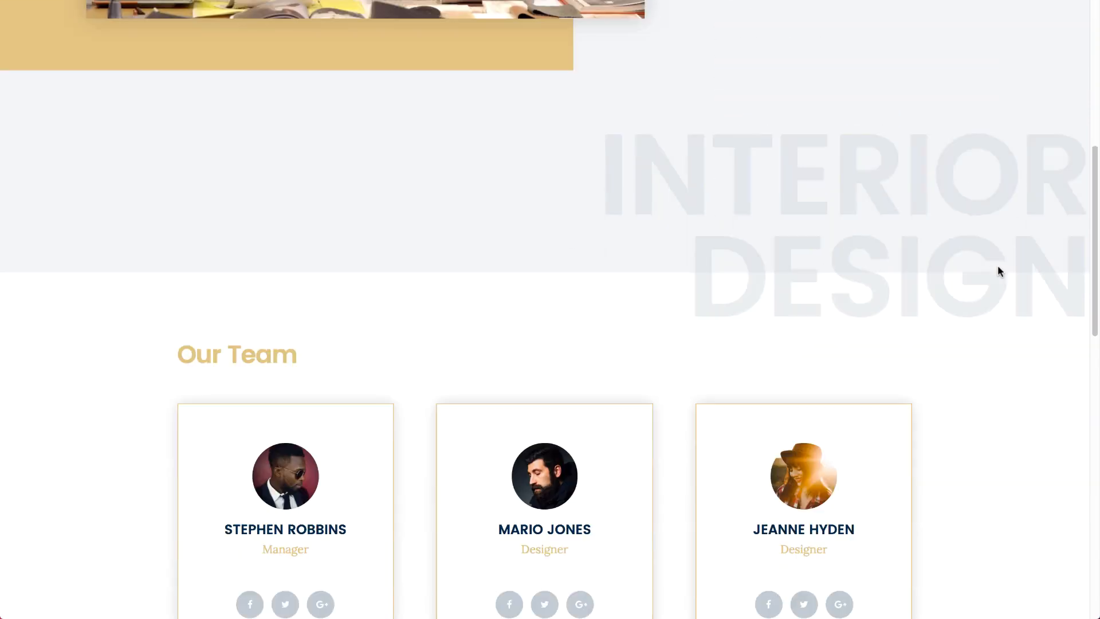
pyautogui.scroll(10, 998, 271)
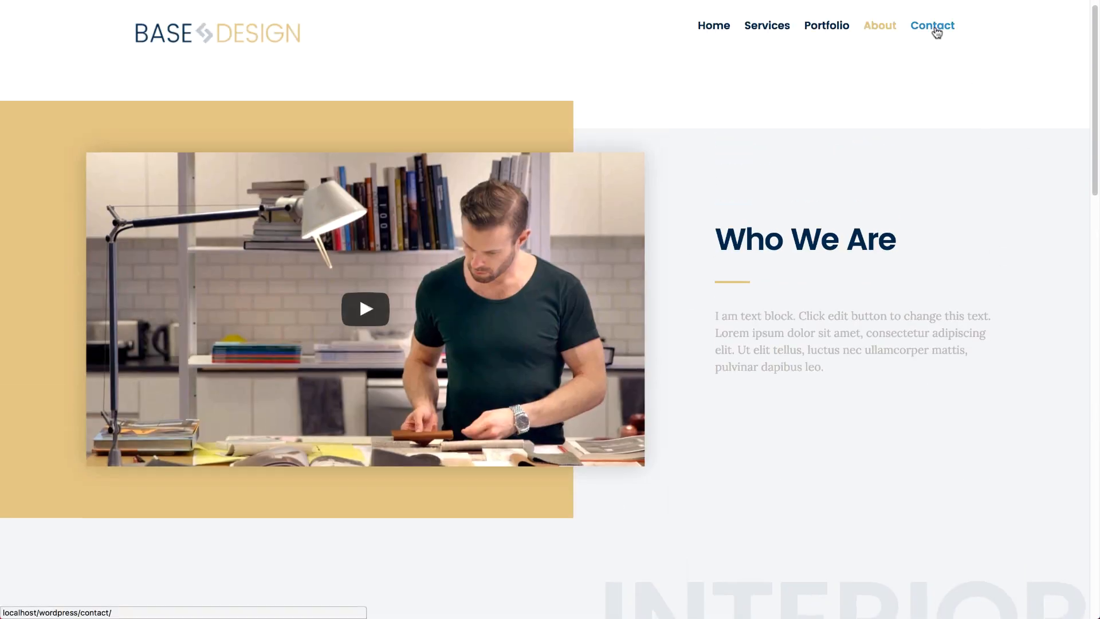
pyautogui.click(935, 27)
pyautogui.scroll(-10, 873, 301)
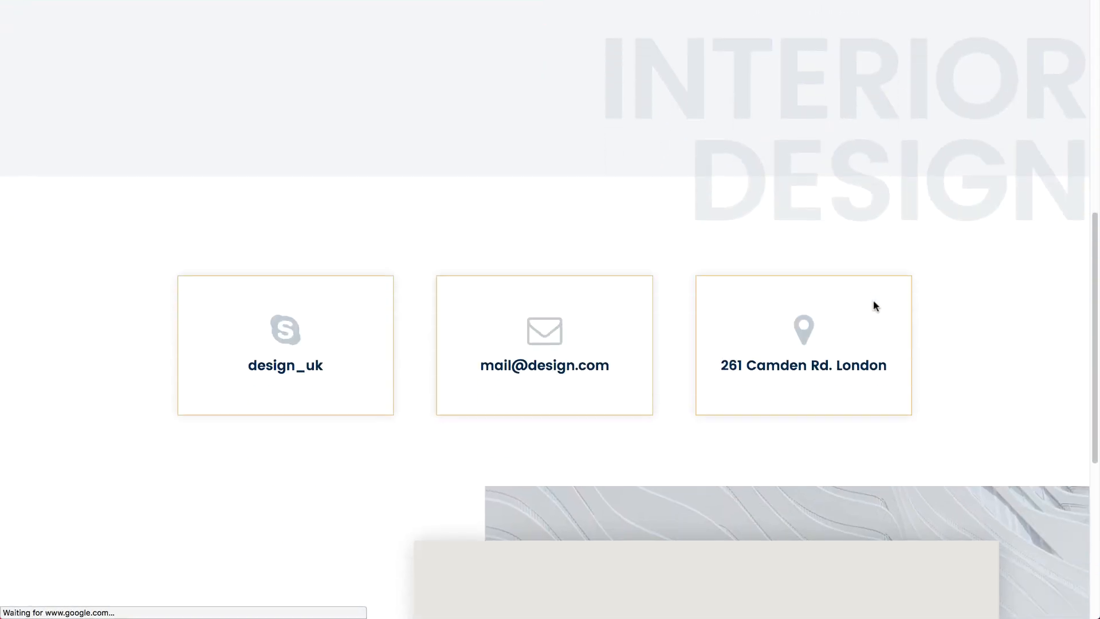
pyautogui.scroll(10, 873, 301)
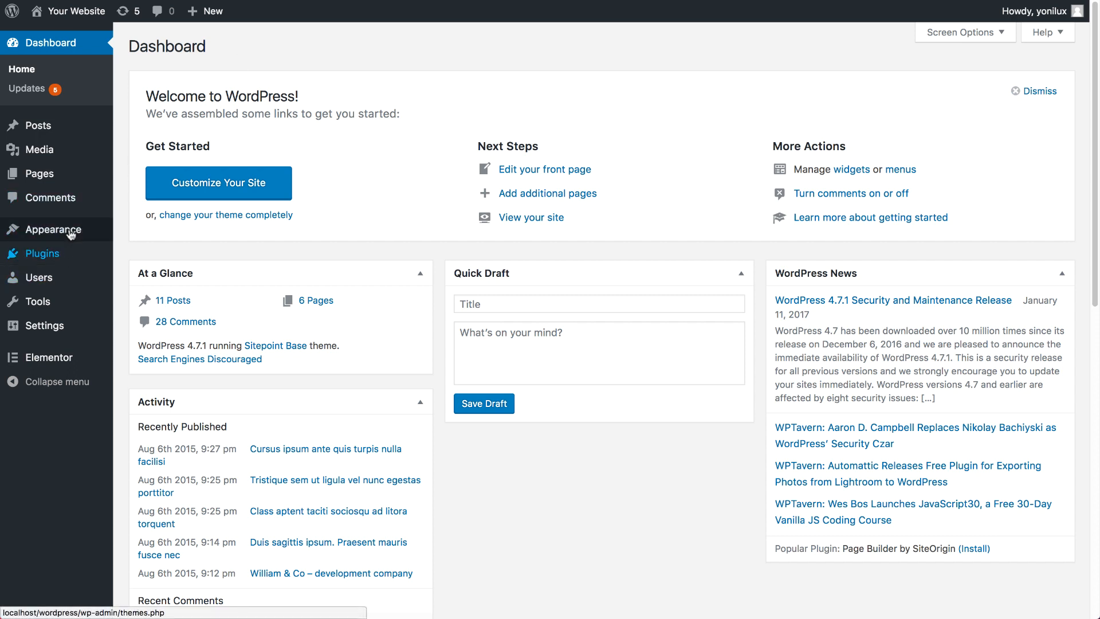
# Step: Add a new WordPress page titled Home and assign it the Page Builder Full-Width template
pyautogui.moveTo(64, 183)
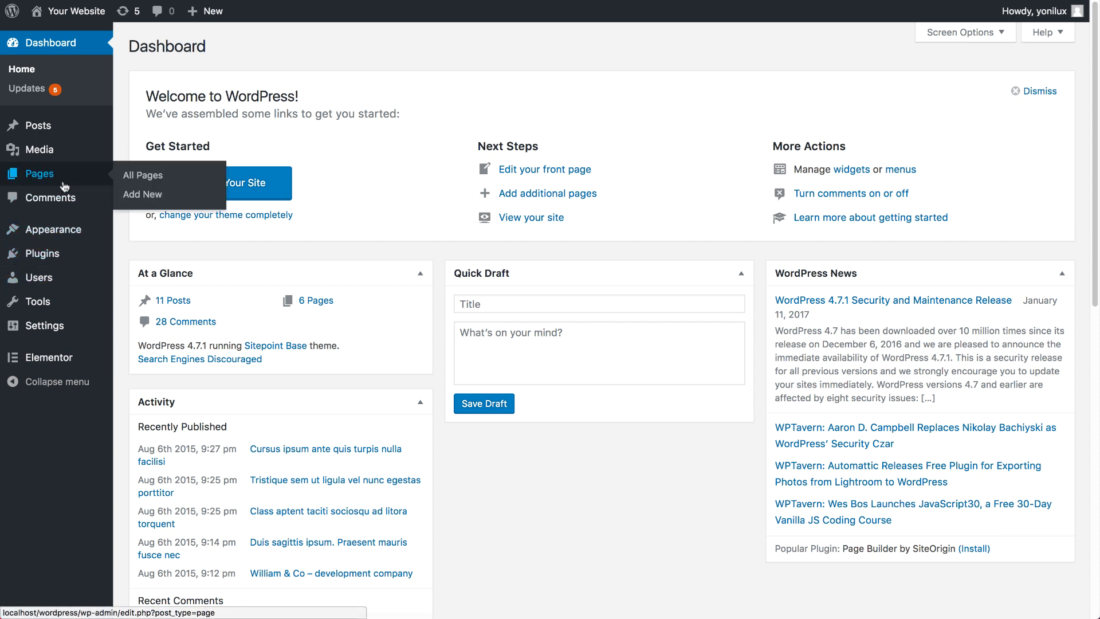
pyautogui.click(136, 195)
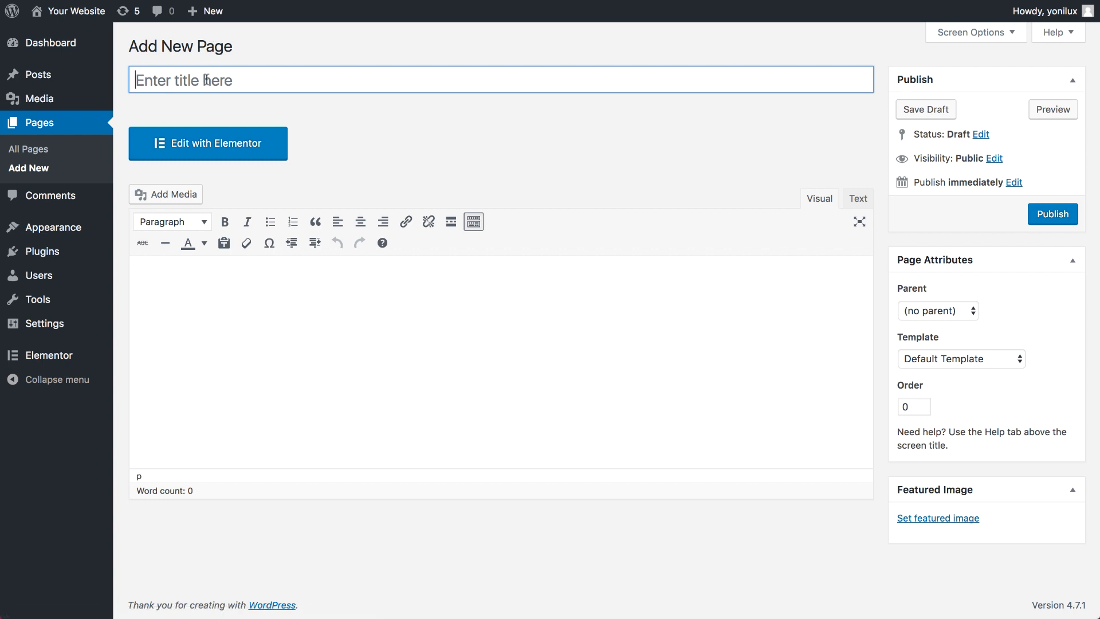
pyautogui.write('Home')
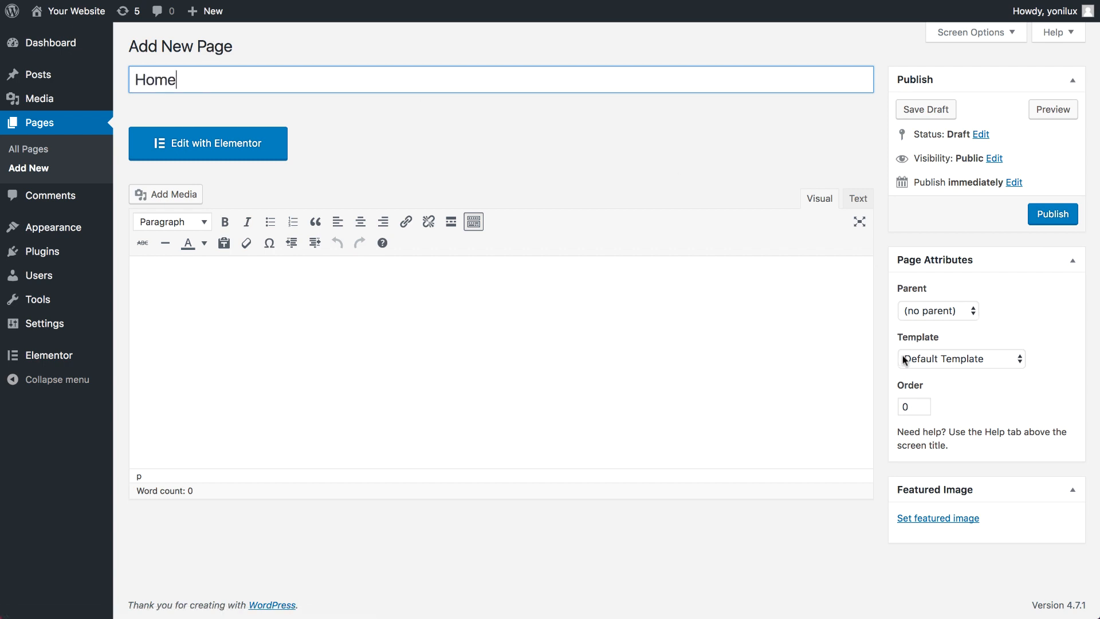
pyautogui.click(904, 359)
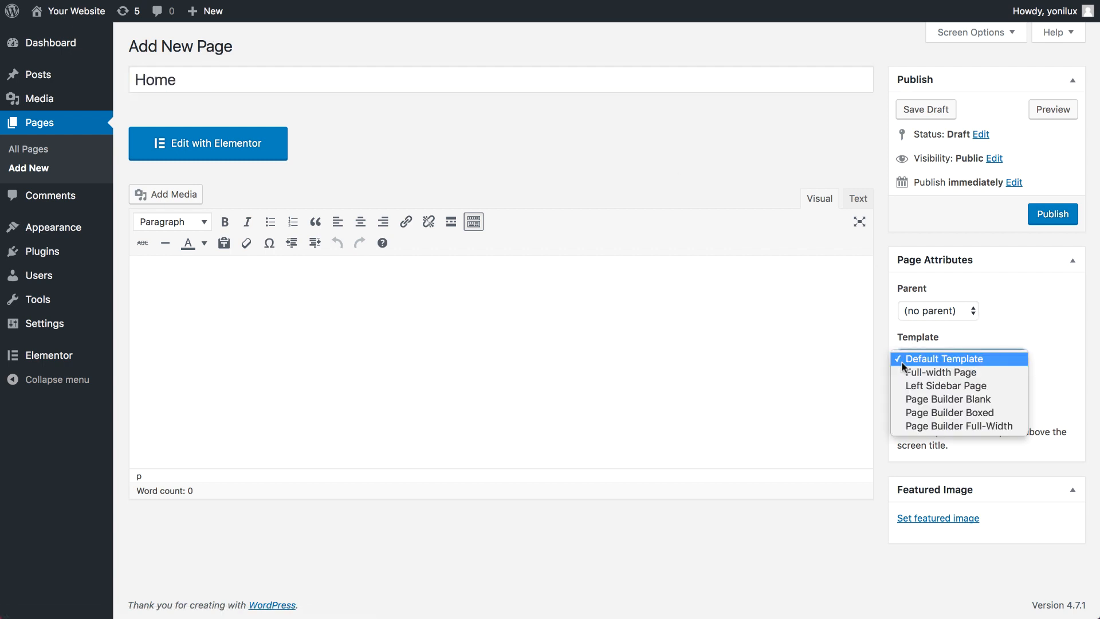
pyautogui.click(940, 427)
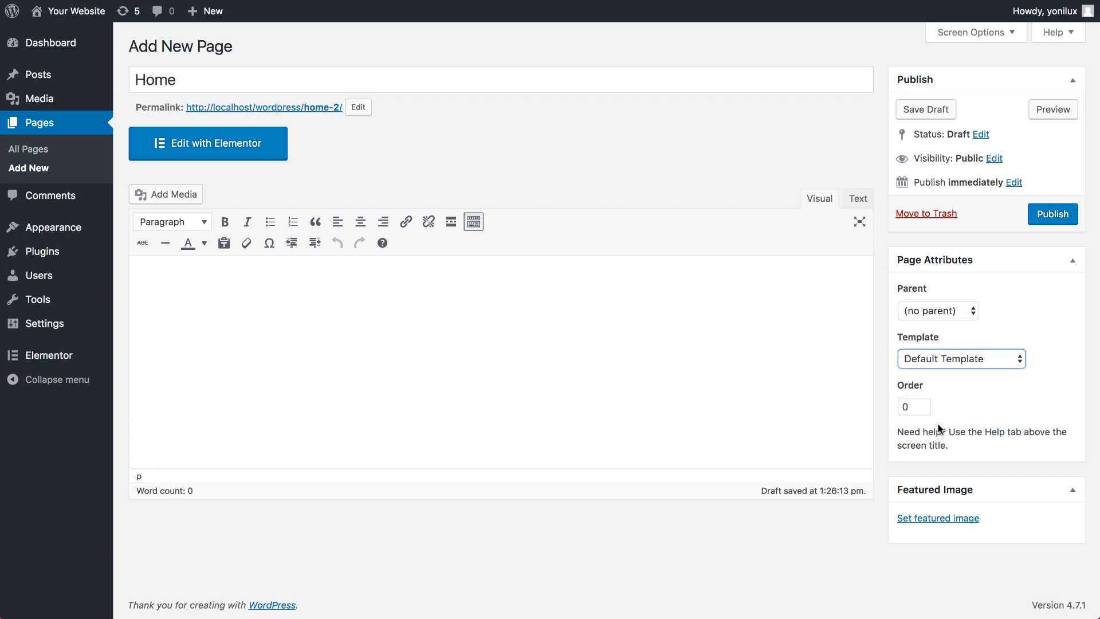
# Step: Save the Home page as a draft and open it for editing in Elementor
pyautogui.click(903, 110)
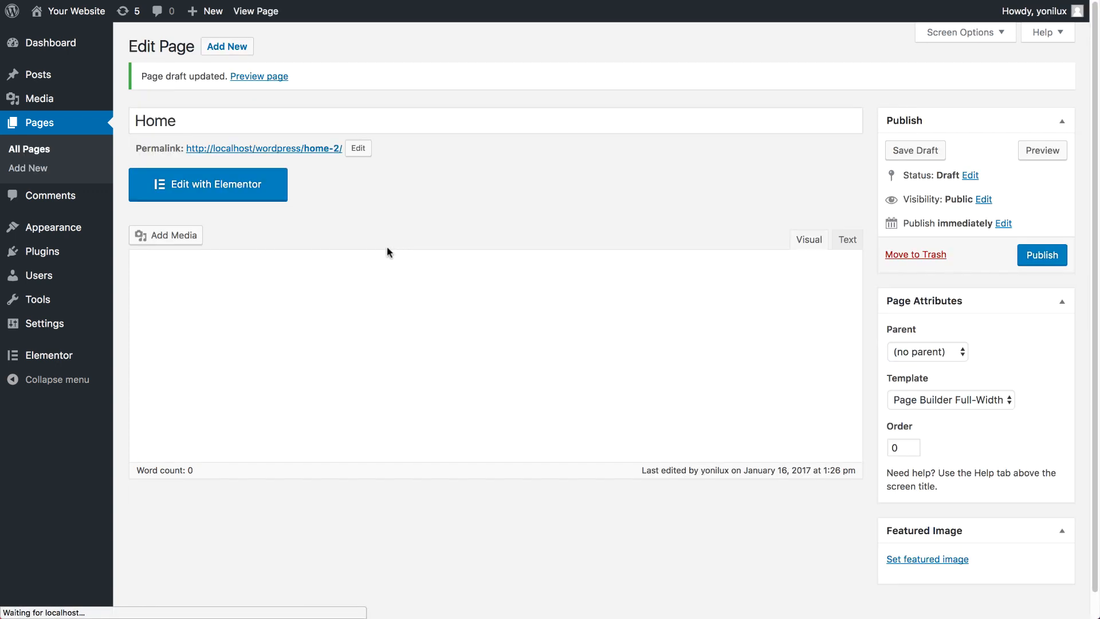
pyautogui.click(218, 184)
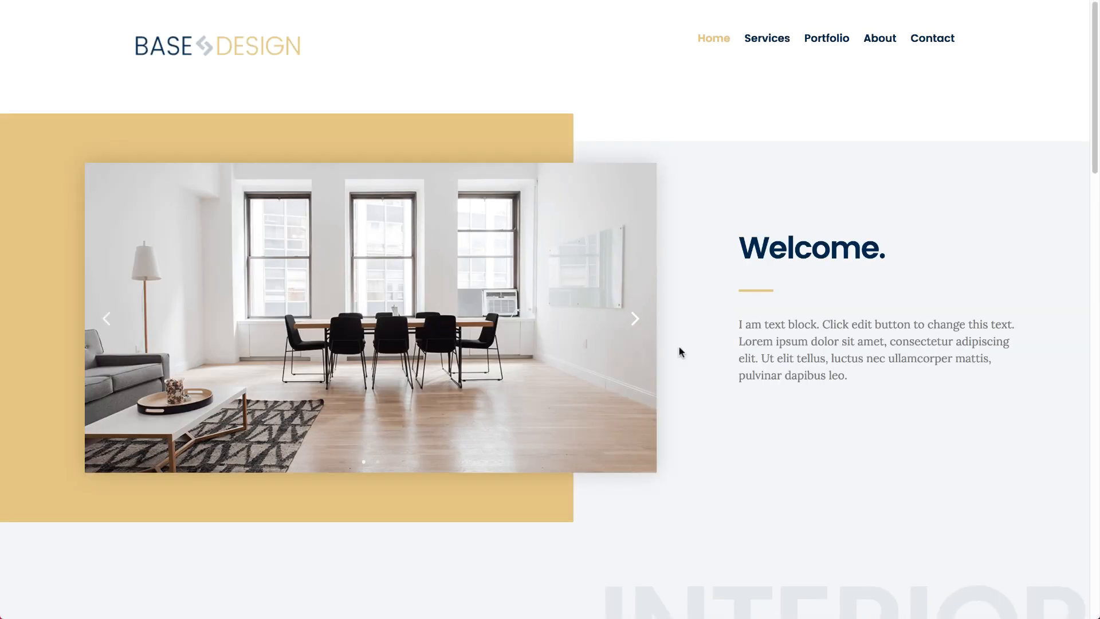
# Step: Examine the finished home page's sections: welcome slider, What We Do boxes, testimonial and Our Magazine posts
pyautogui.scroll(-10, 680, 352)
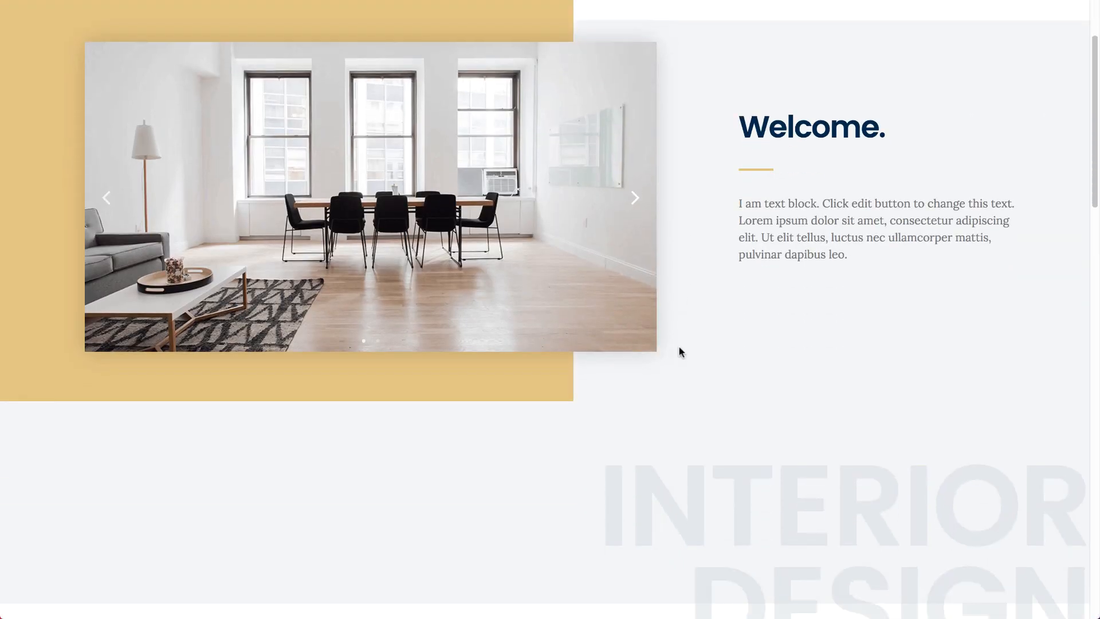
pyautogui.scroll(-10, 680, 348)
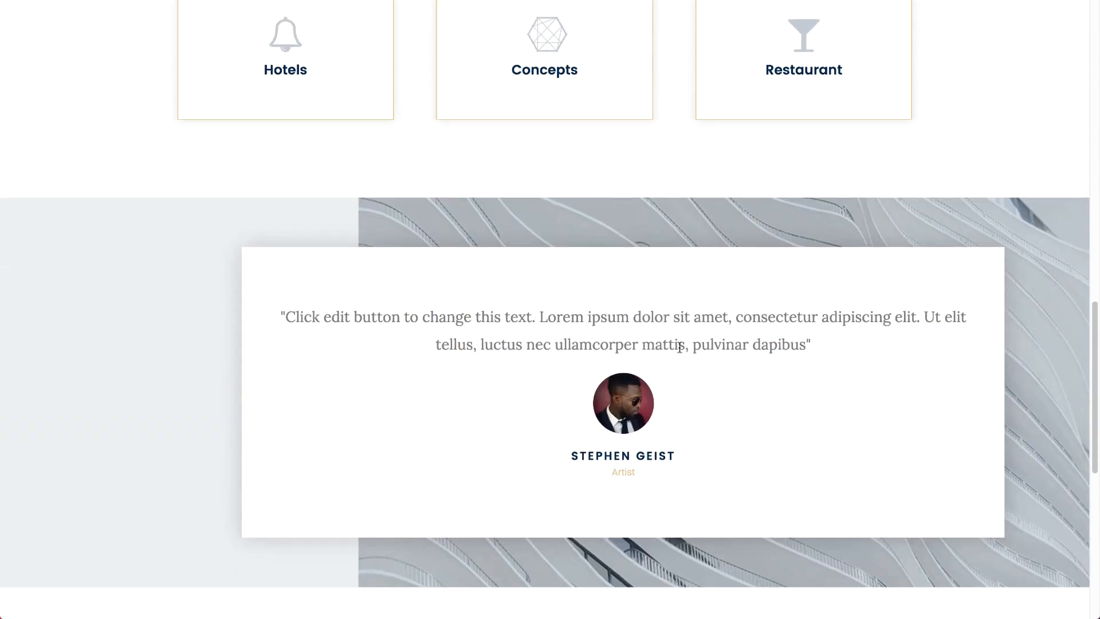
pyautogui.scroll(8, 680, 348)
pyautogui.scroll(10, 680, 347)
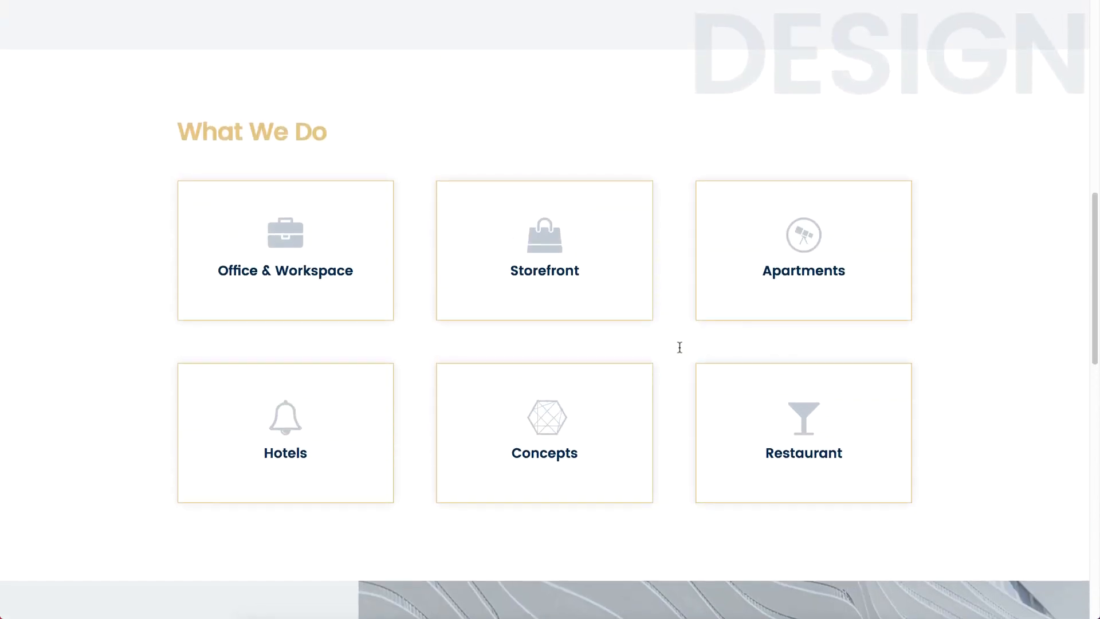
pyautogui.scroll(-5, 690, 432)
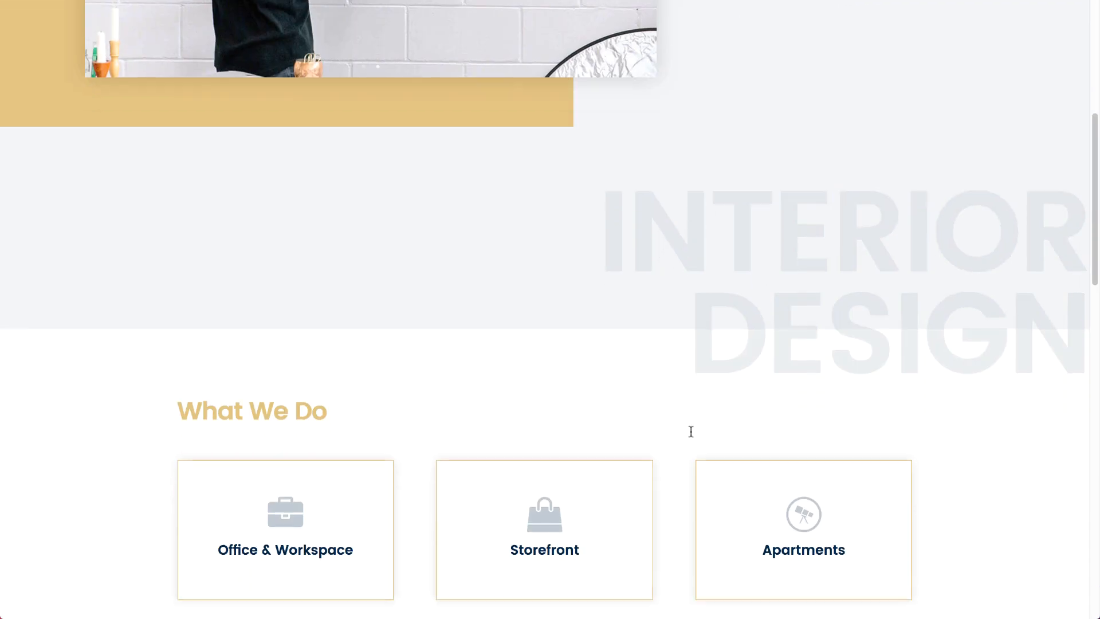
pyautogui.scroll(-11, 663, 481)
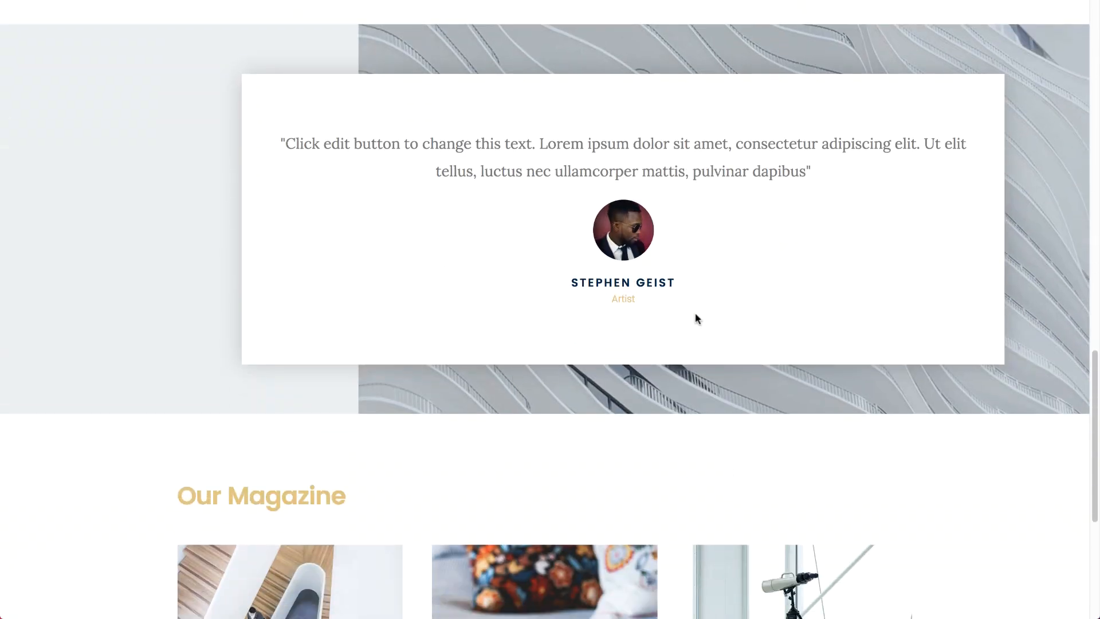
pyautogui.scroll(-4, 631, 427)
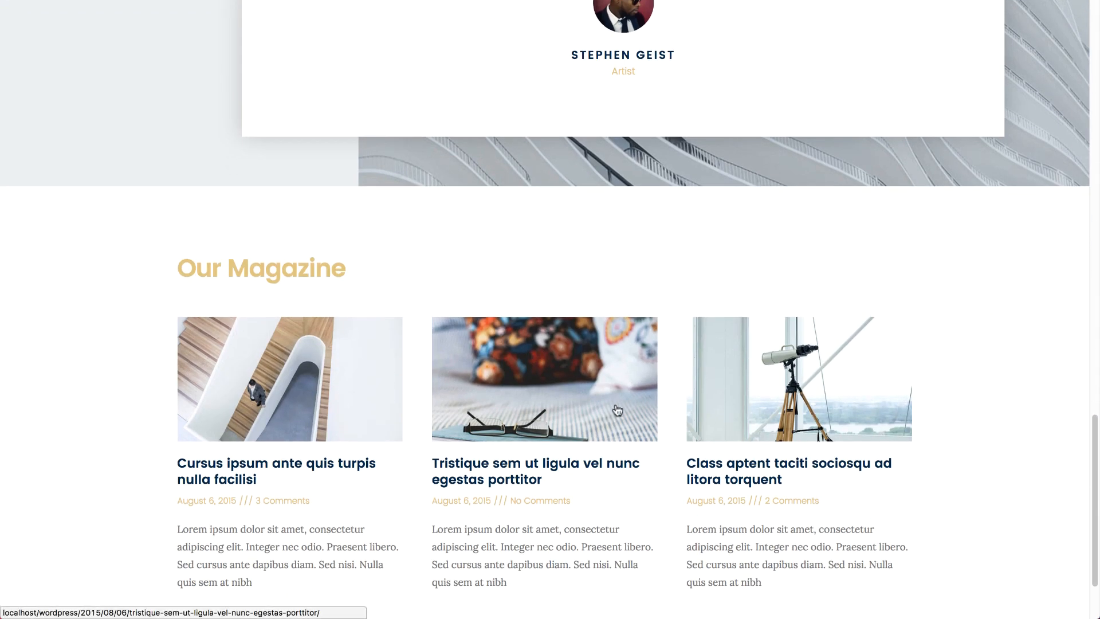
pyautogui.scroll(4, 675, 261)
pyautogui.scroll(15, 675, 263)
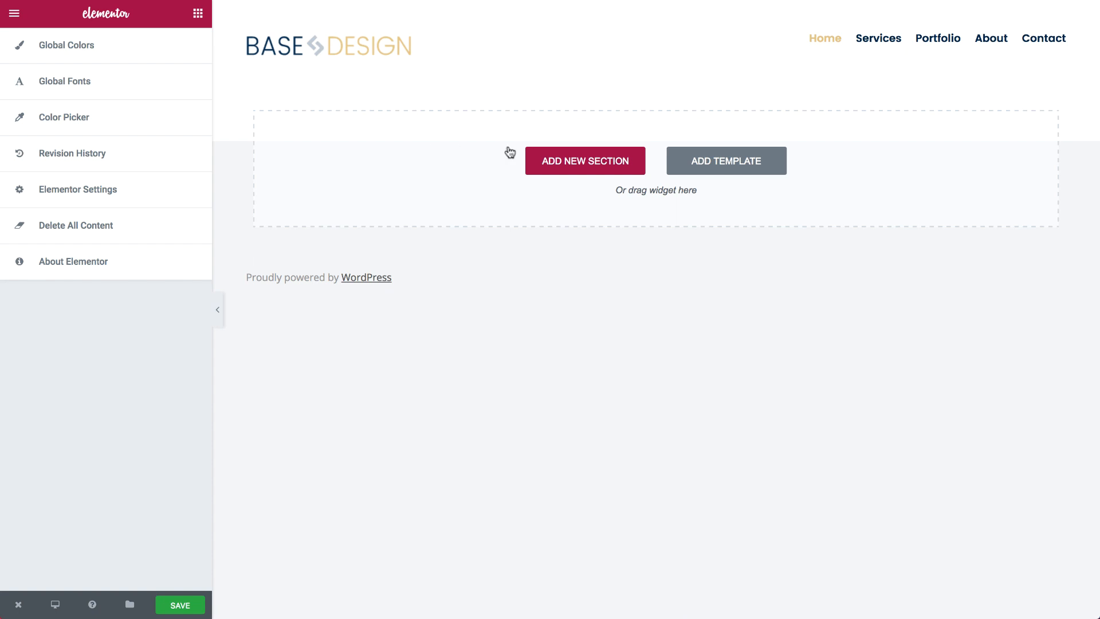
# Step: Add a new section with two equal columns to the empty Home page
pyautogui.click(570, 170)
pyautogui.click(538, 197)
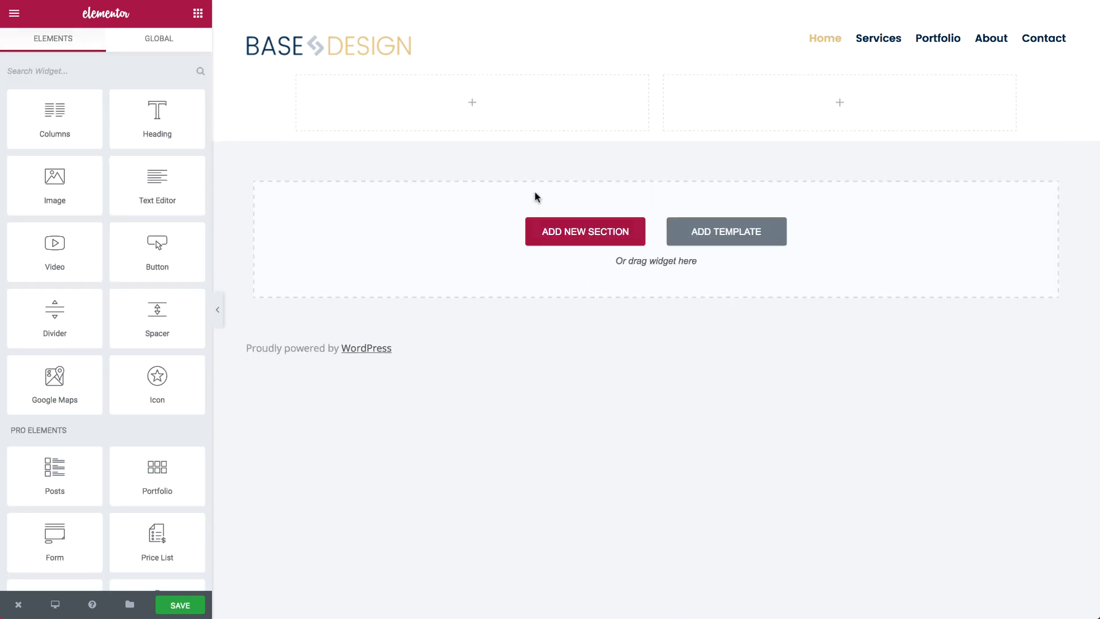
# Step: Place a Slides widget in the section's first column and delete its second slide
pyautogui.scroll(-3, 105, 155)
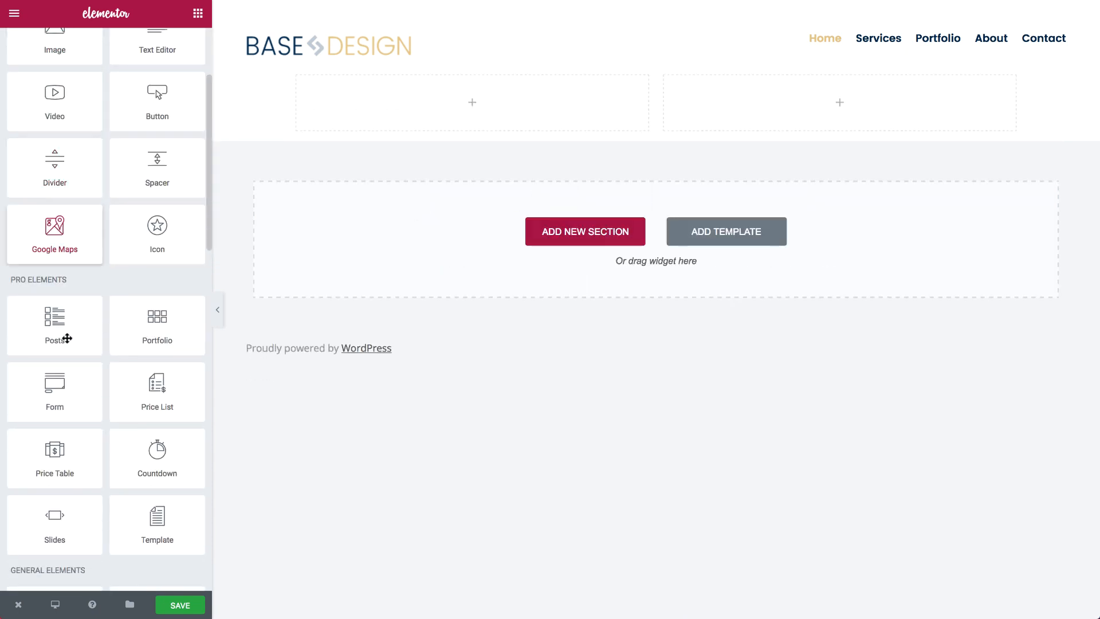
pyautogui.moveTo(49, 513); pyautogui.dragTo(384, 111)
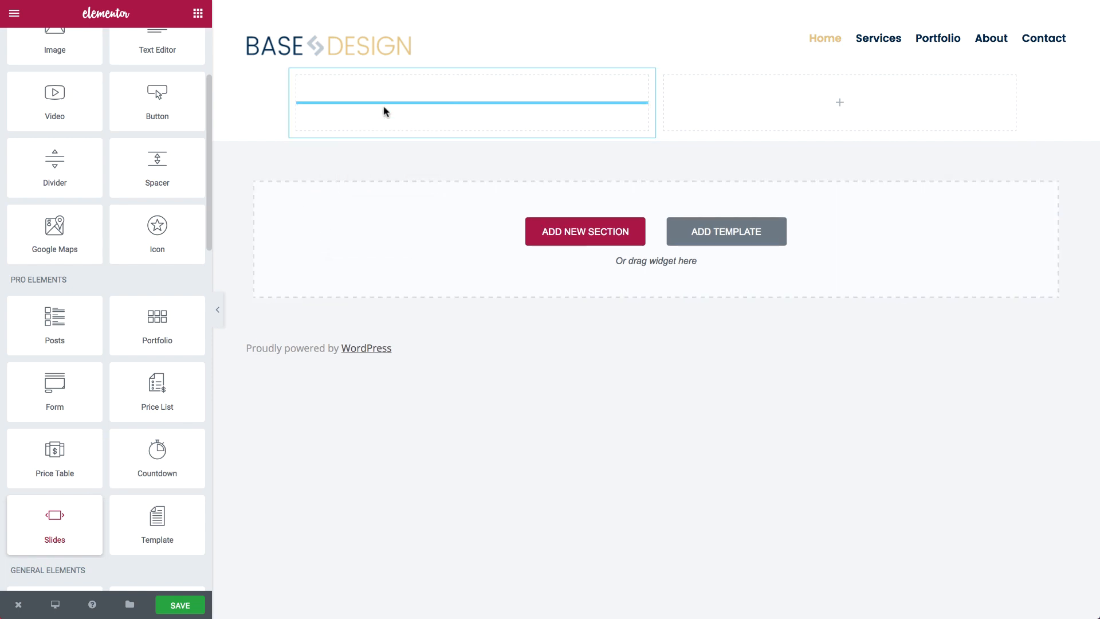
pyautogui.moveTo(242, 112); pyautogui.dragTo(243, 112)
pyautogui.click(190, 178)
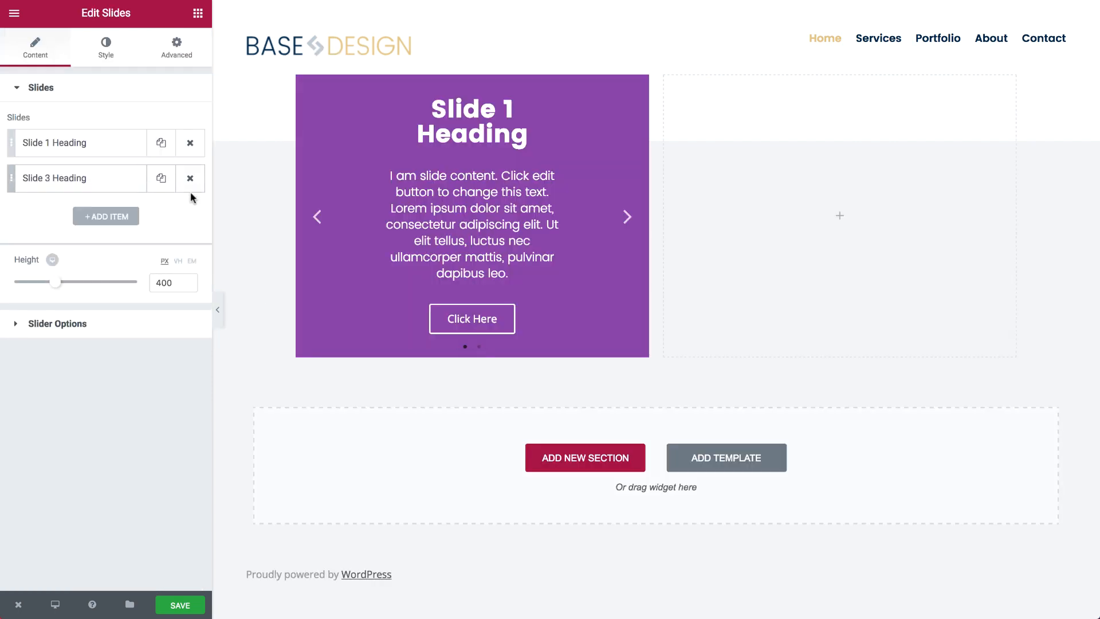
# Step: Delete the Slide 3 Heading slide and clear the remaining slide's title, description and button text
pyautogui.click(191, 178)
pyautogui.click(114, 144)
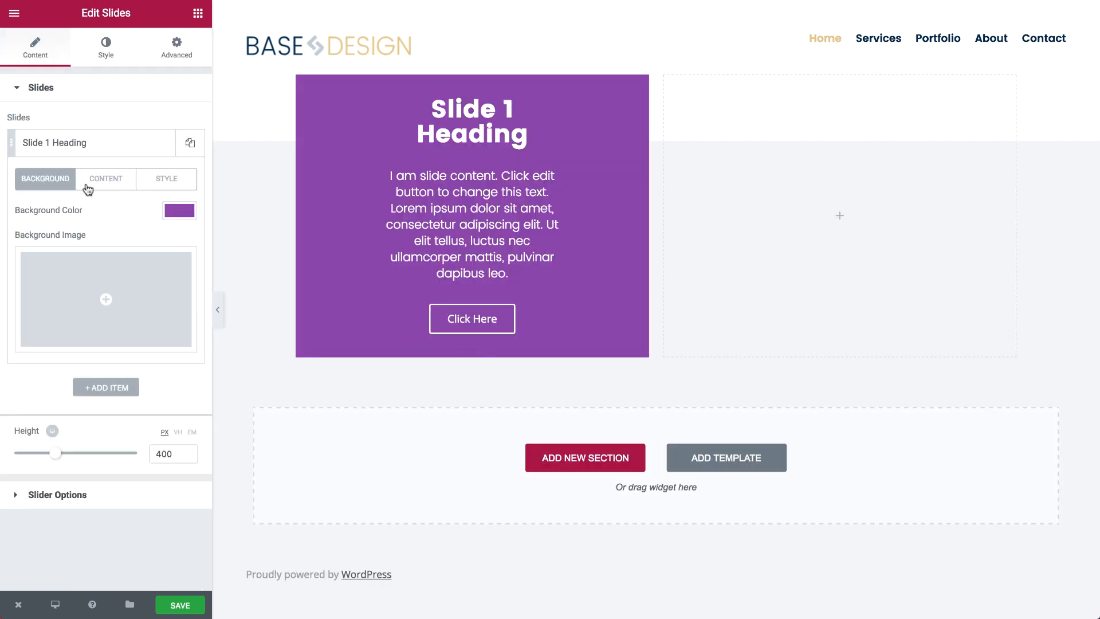
pyautogui.click(87, 178)
pyautogui.doubleClick(96, 223)
pyautogui.press('BackSpace')
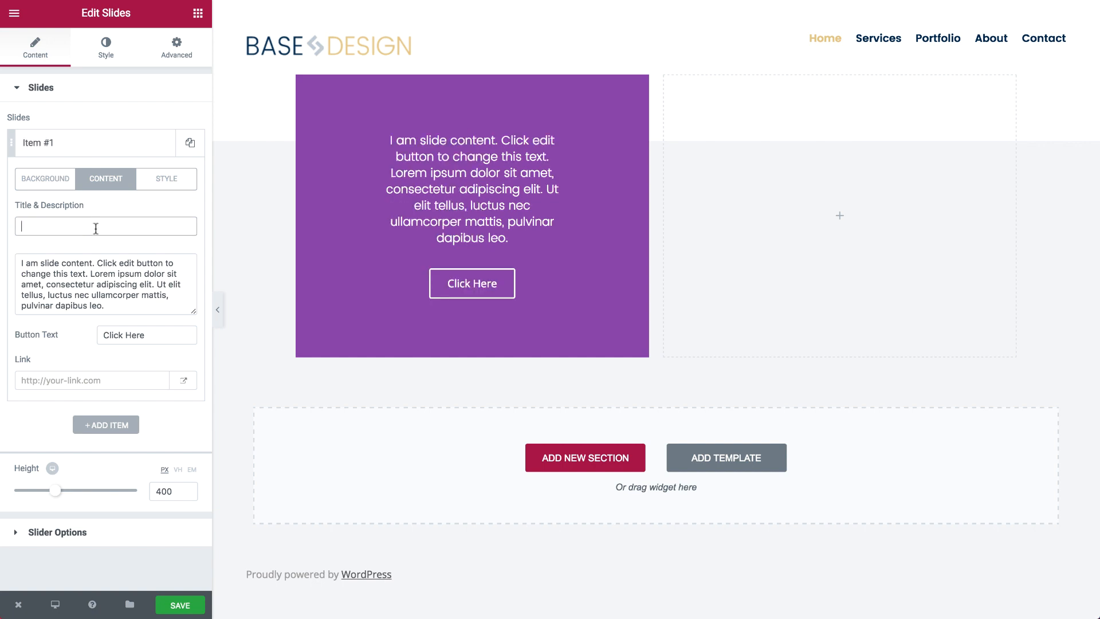
pyautogui.tripleClick(103, 263)
pyautogui.press('BackSpace')
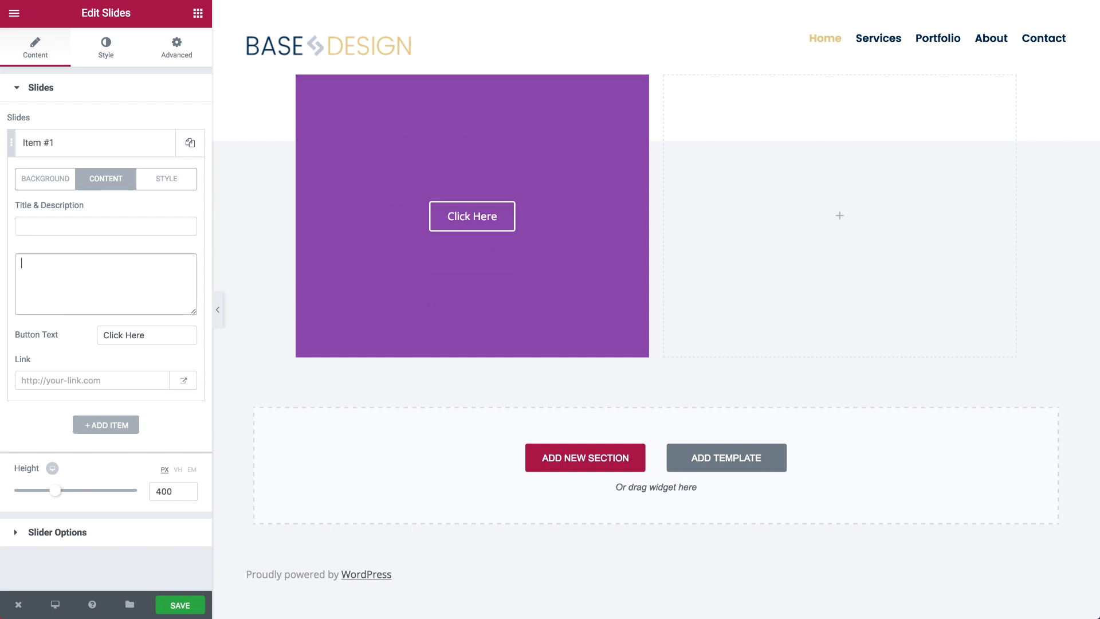
pyautogui.tripleClick(125, 331)
pyautogui.press('BackSpace')
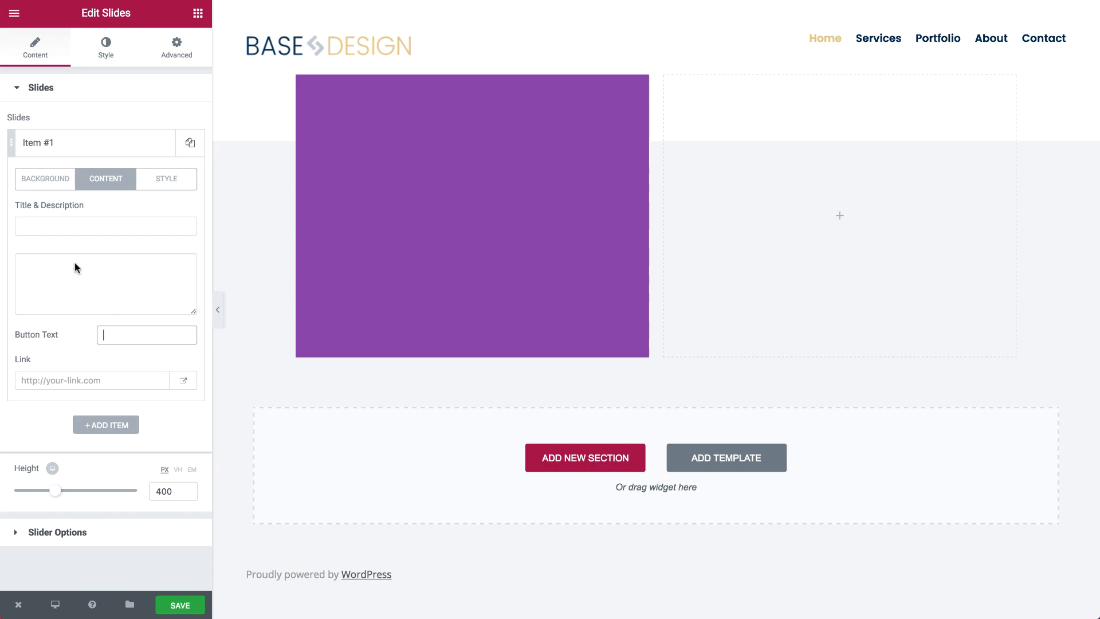
# Step: Set the slide's background image to lhtqjazuprq-breather.jpg from the media library
pyautogui.click(43, 187)
pyautogui.click(104, 299)
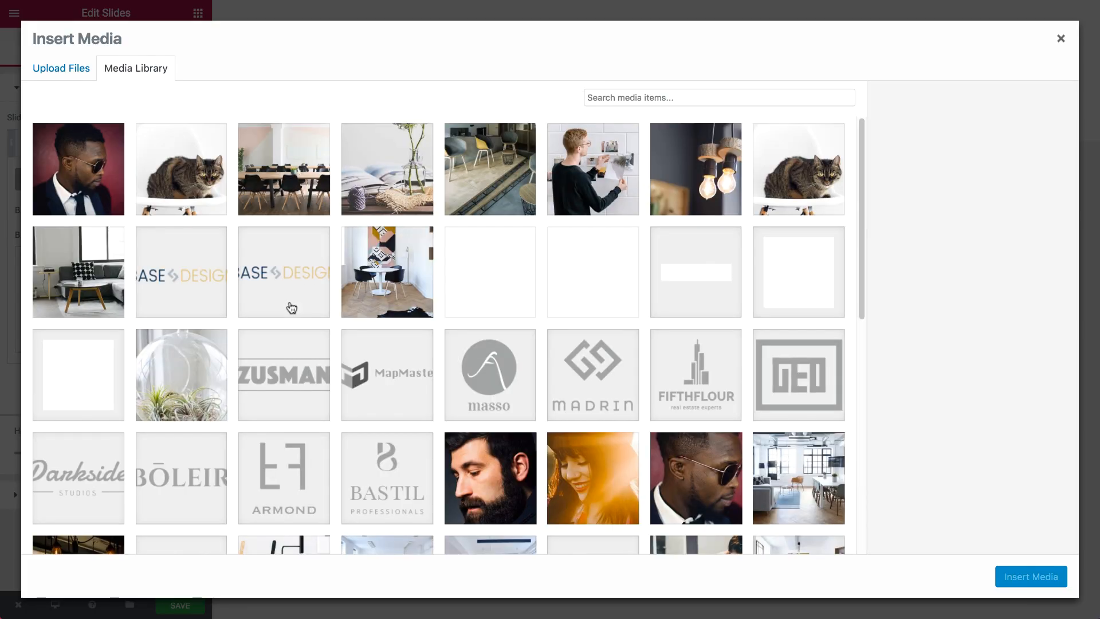
pyautogui.scroll(-7, 292, 309)
pyautogui.click(791, 377)
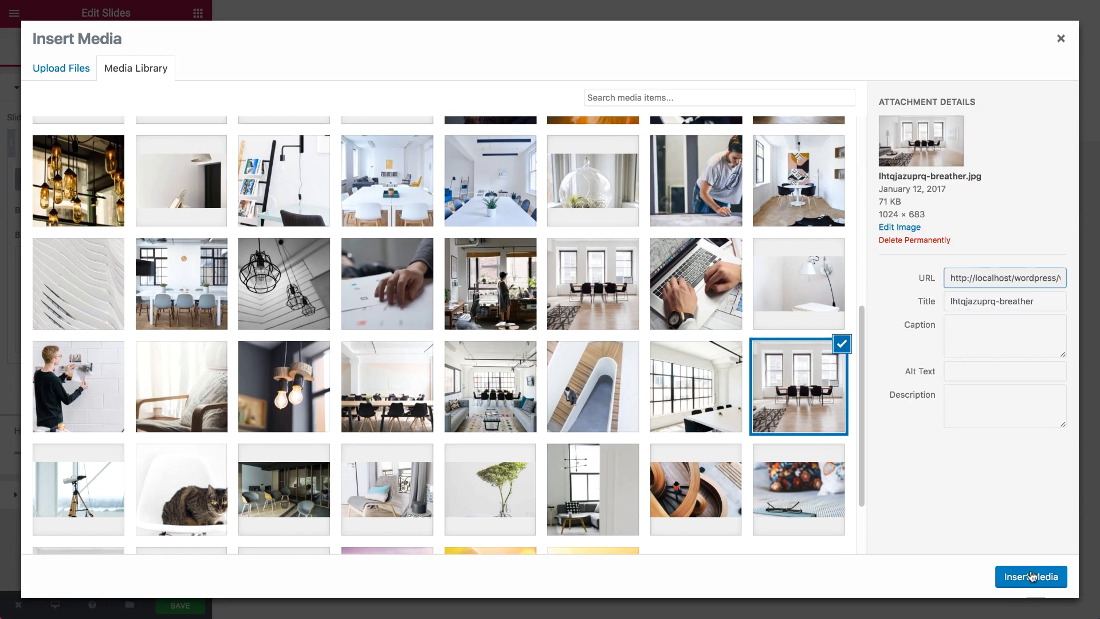
pyautogui.click(1043, 581)
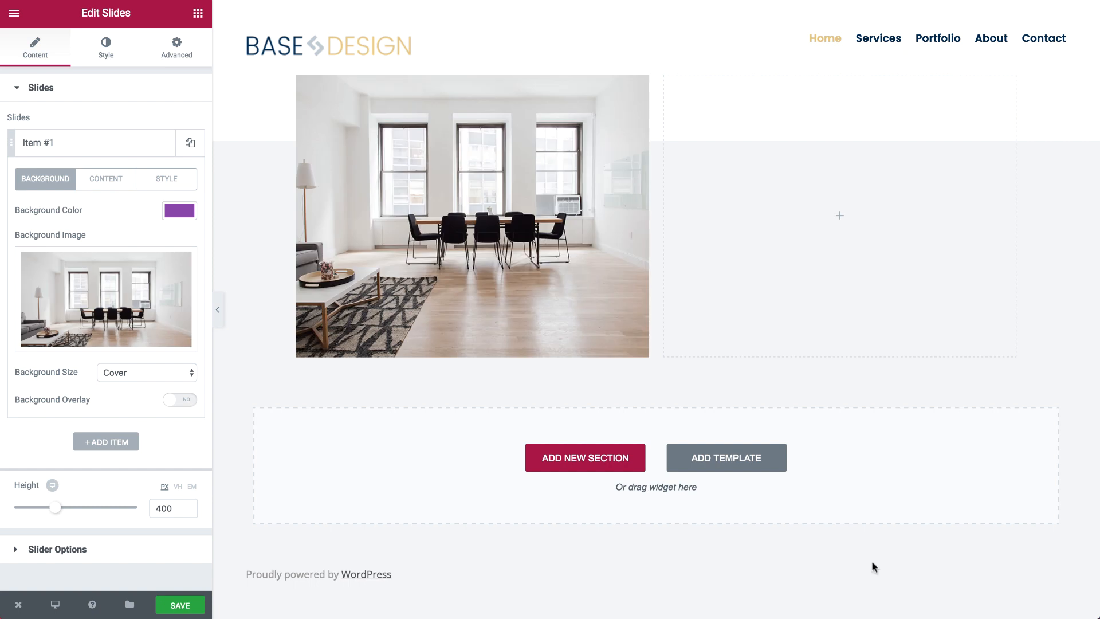
# Step: Duplicate the slide and change the copy's background image to the photo of a man hanging pictures on a white brick wall
pyautogui.click(130, 148)
pyautogui.click(135, 216)
pyautogui.click(106, 177)
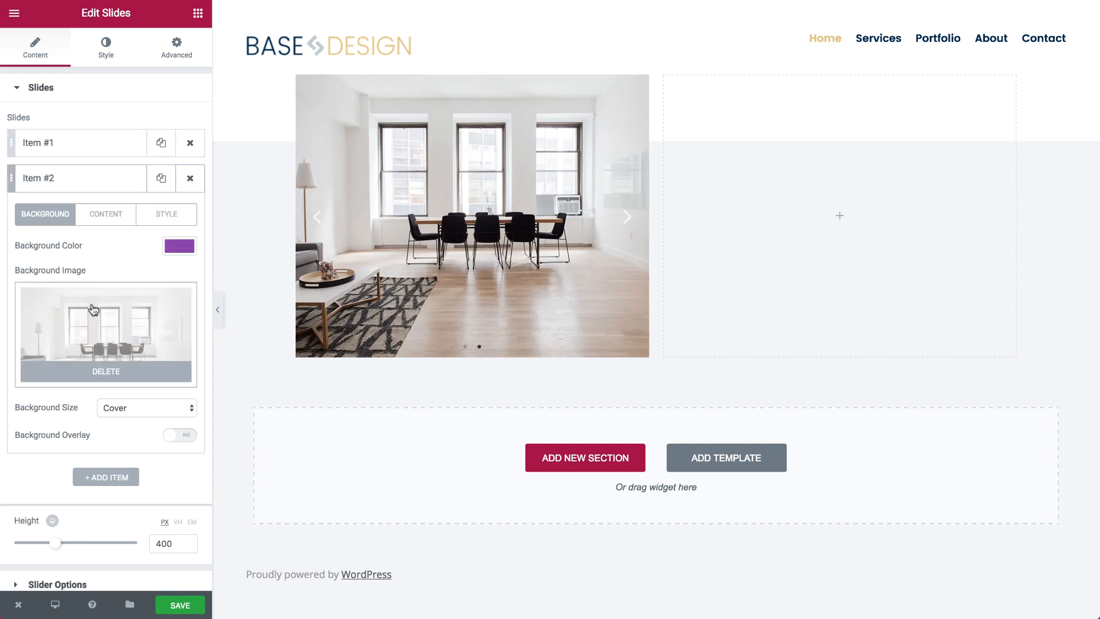
pyautogui.click(85, 328)
pyautogui.scroll(-8, 132, 396)
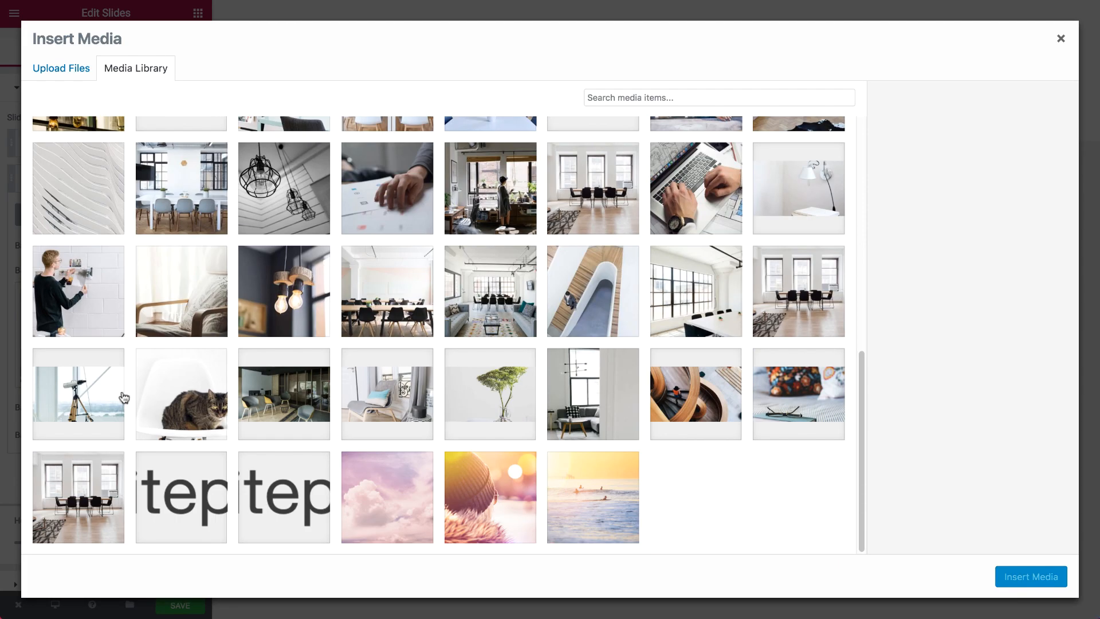
pyautogui.click(80, 312)
pyautogui.click(1031, 576)
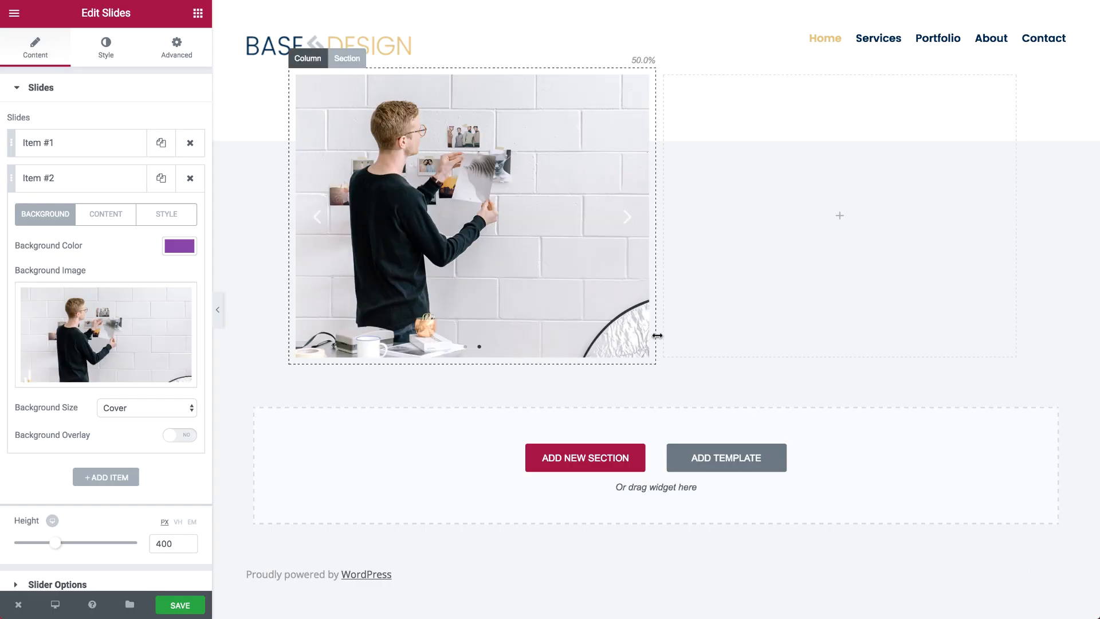
# Step: Add a Heading widget to the section's second column with the title "Welcome."
pyautogui.click(198, 23)
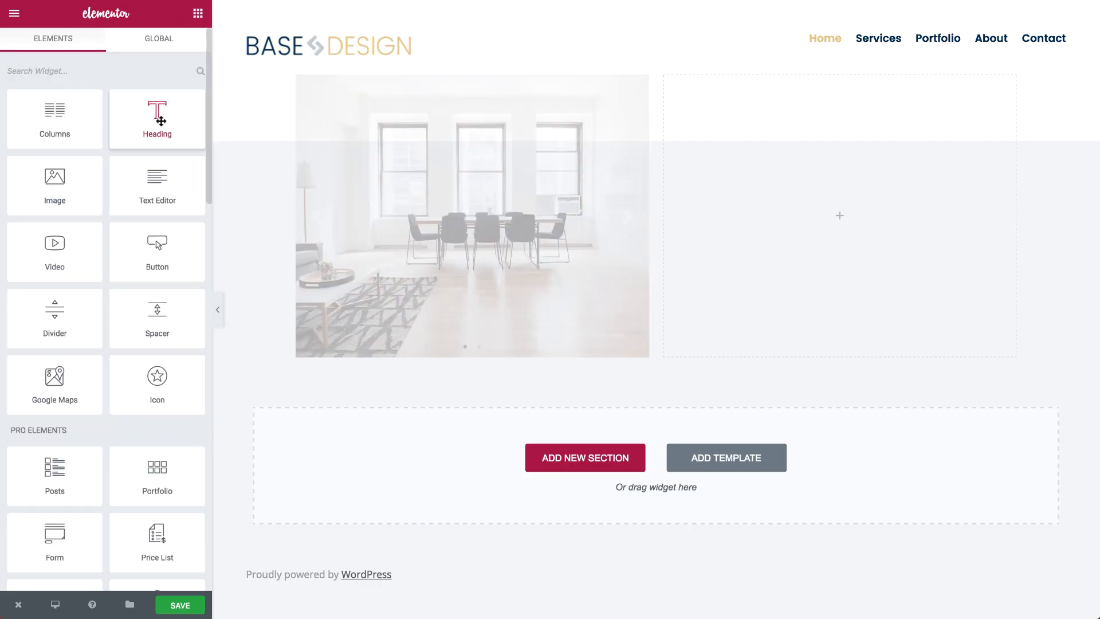
pyautogui.moveTo(161, 123); pyautogui.dragTo(840, 238)
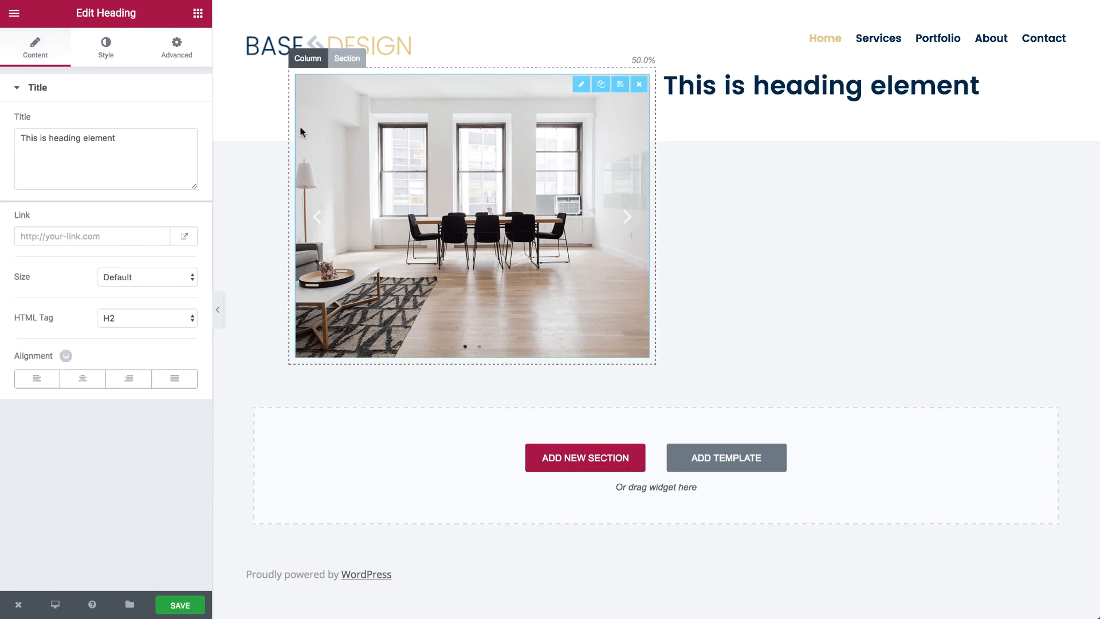
pyautogui.tripleClick(123, 158)
pyautogui.write('We')
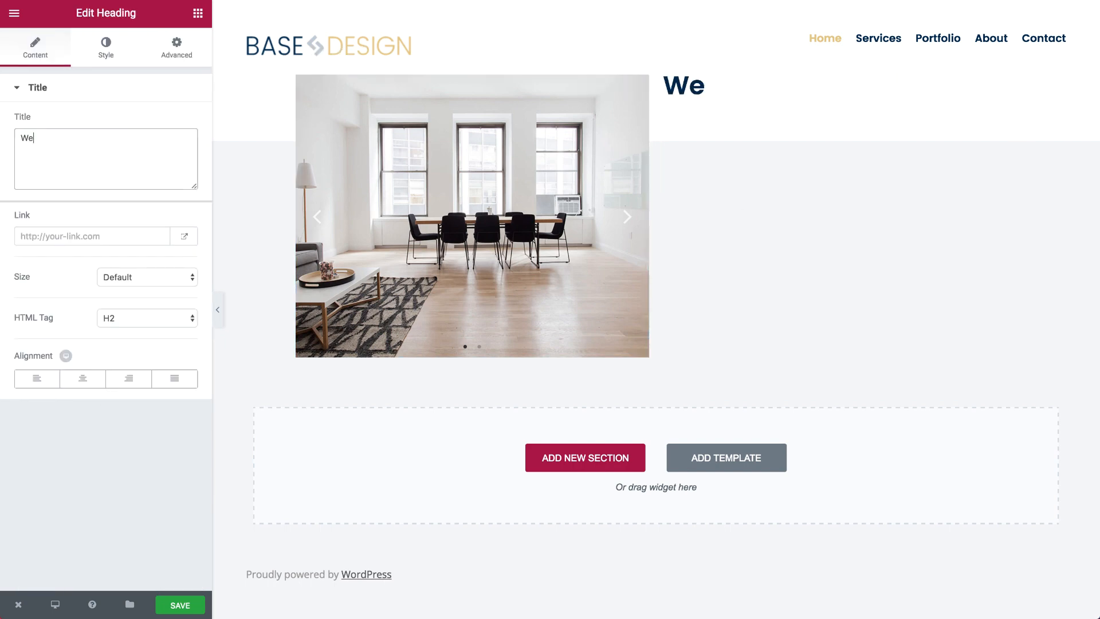
pyautogui.write('lcome.')
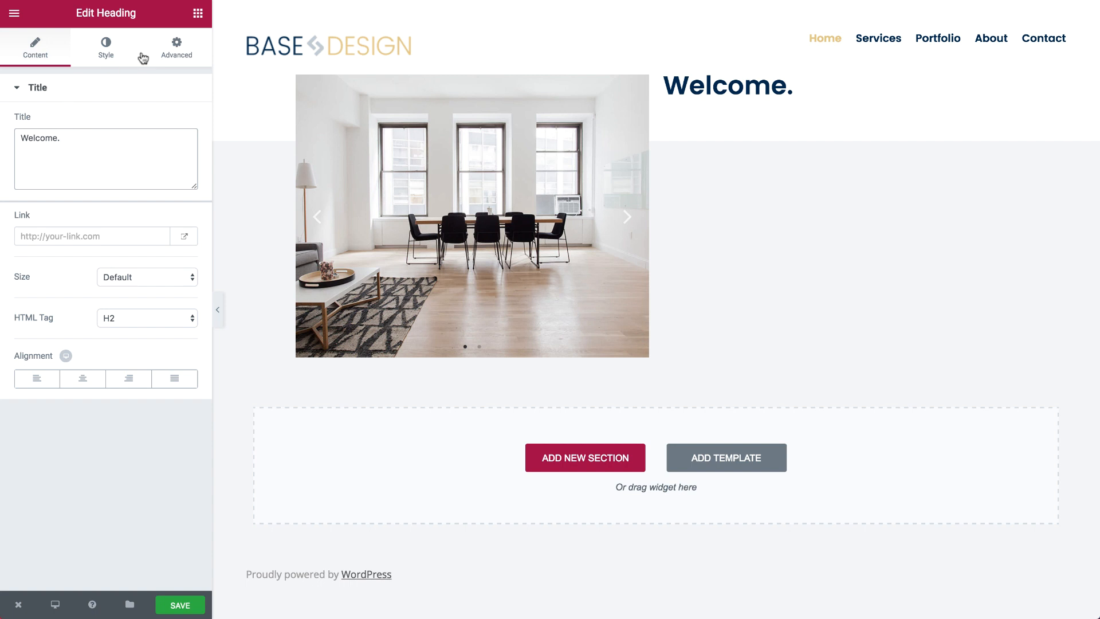
# Step: Add a gold Divider with weight 3 and width 10 below the heading, with a Text Editor widget beneath it
pyautogui.click(198, 14)
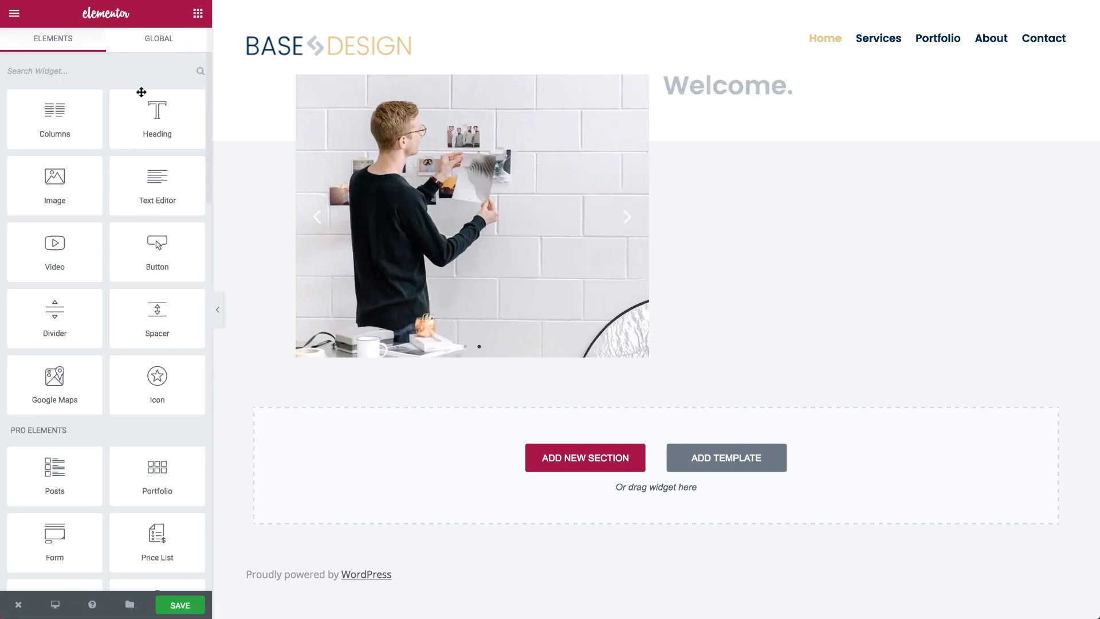
pyautogui.moveTo(62, 308); pyautogui.dragTo(695, 118)
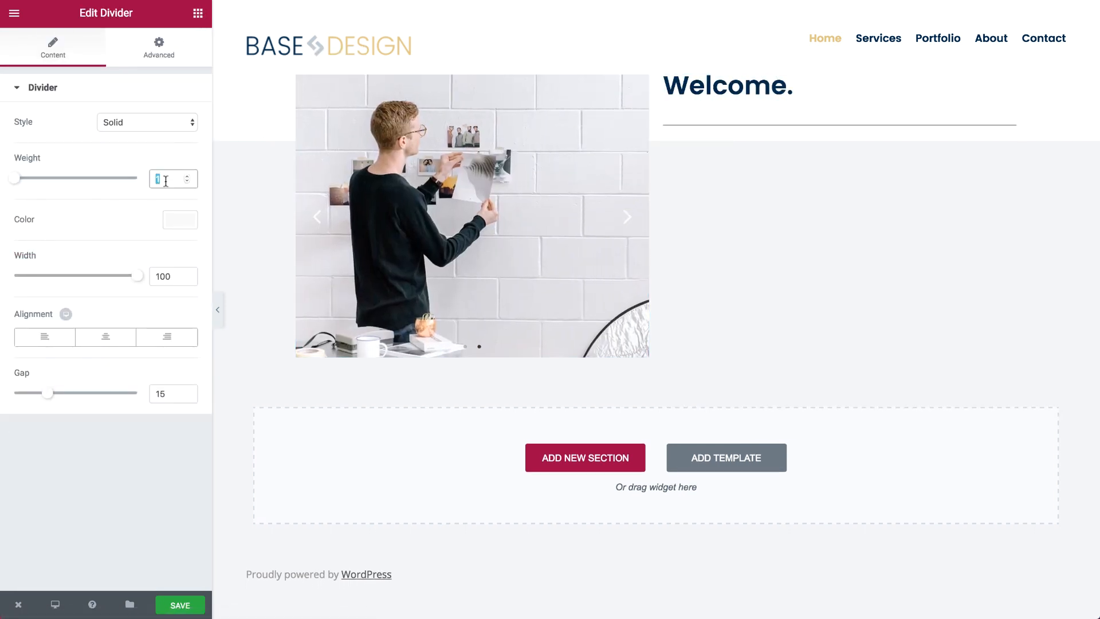
pyautogui.write('3')
pyautogui.click(174, 221)
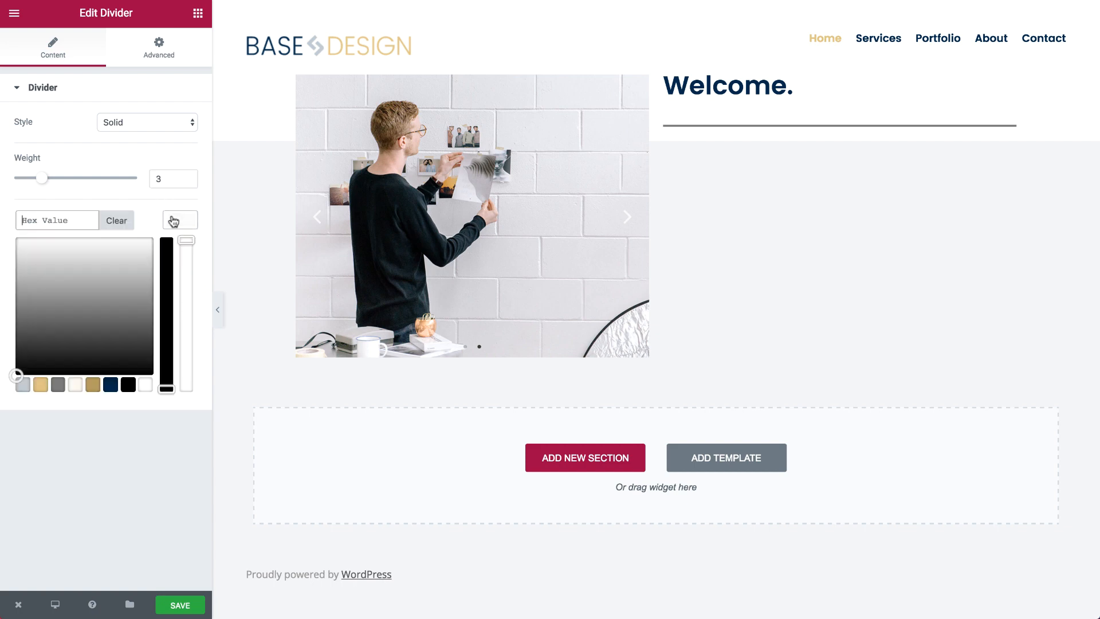
pyautogui.click(41, 385)
pyautogui.click(179, 229)
pyautogui.moveTo(138, 275); pyautogui.dragTo(25, 271)
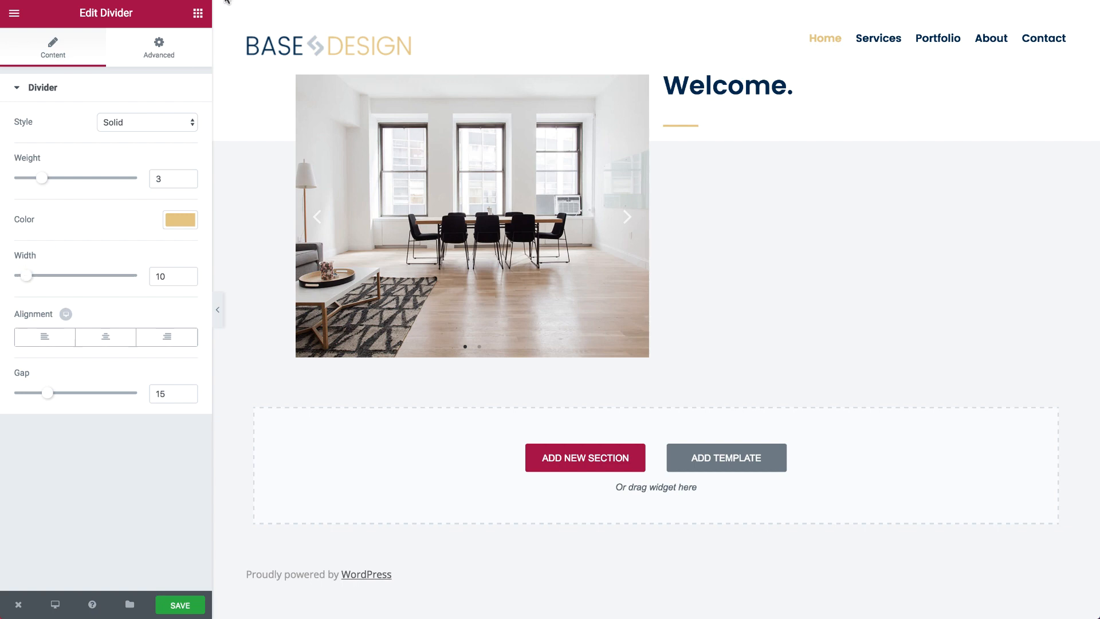
pyautogui.click(198, 14)
pyautogui.moveTo(162, 181); pyautogui.dragTo(744, 112)
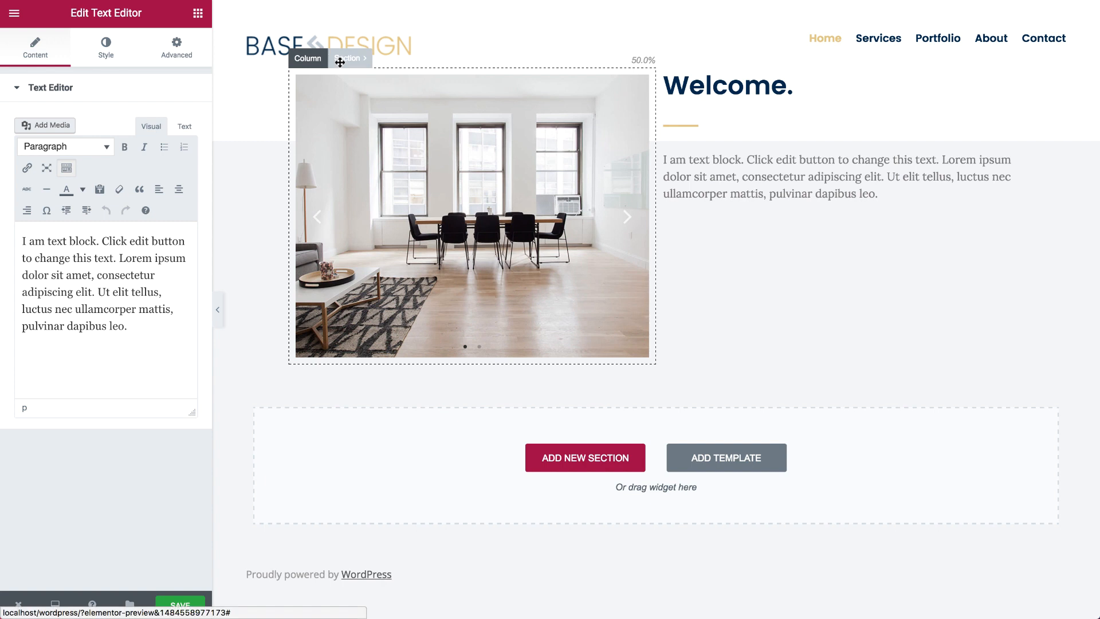
# Step: Set the section's content width to Full Width, columns gap to No Gap and content position to Middle
pyautogui.click(345, 65)
pyautogui.click(129, 194)
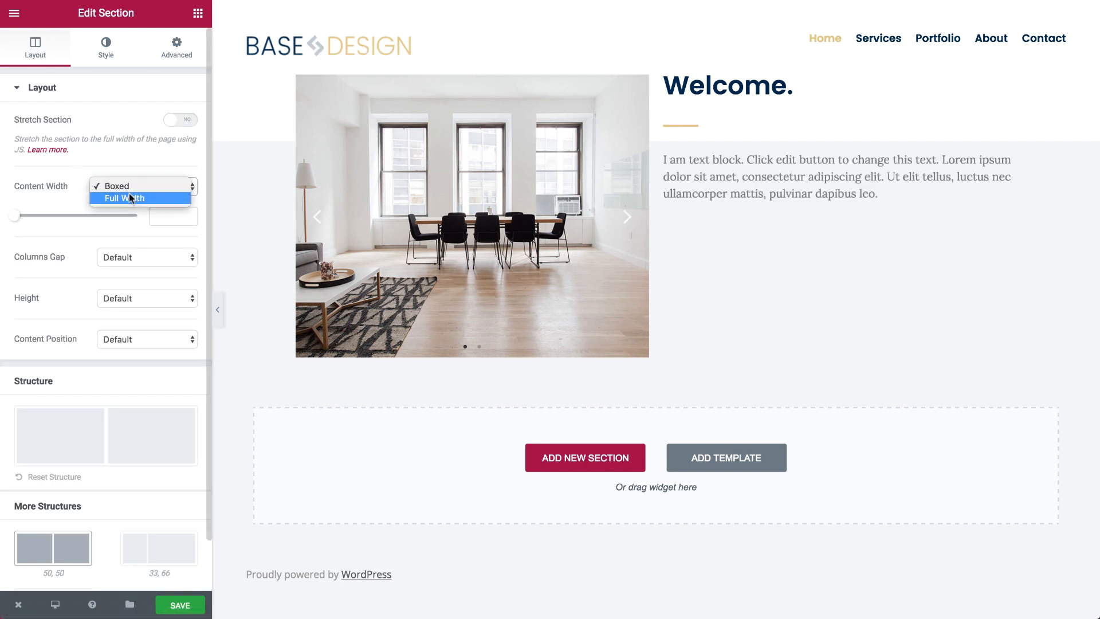
pyautogui.click(129, 194)
pyautogui.click(133, 228)
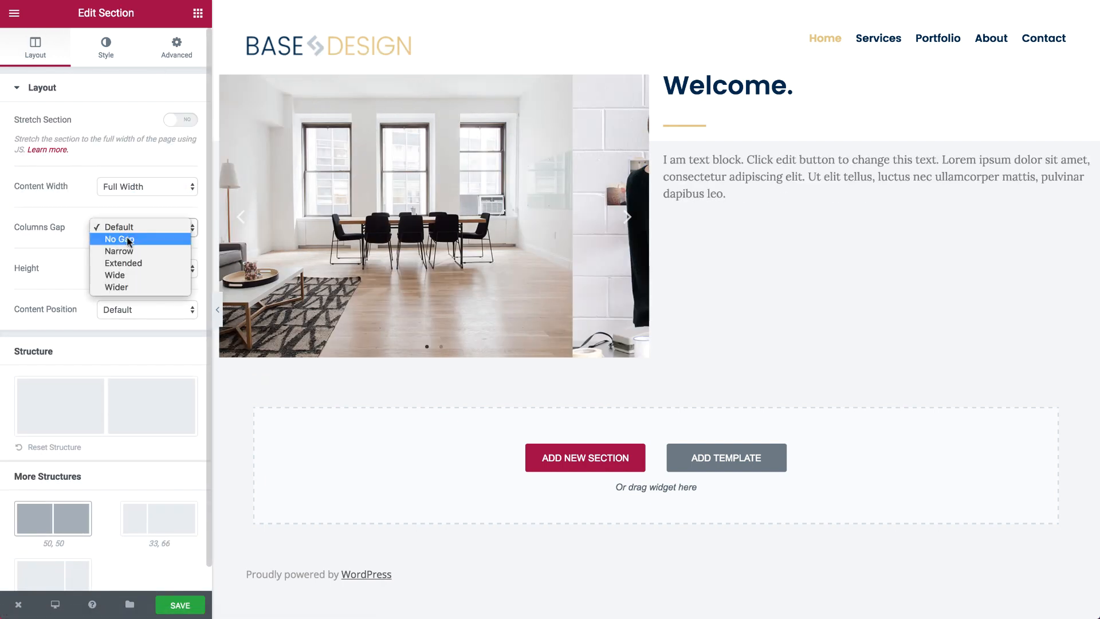
pyautogui.click(126, 236)
pyautogui.click(136, 308)
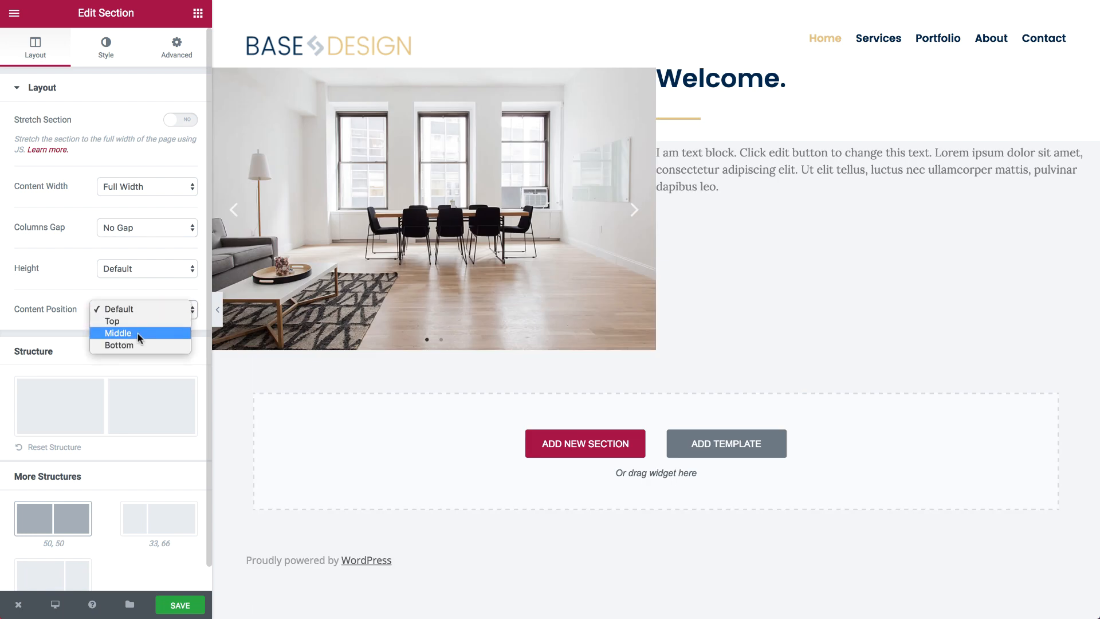
pyautogui.click(137, 334)
# Step: Unlink the section's padding values and set 65 px at the top and 85 px at the bottom
pyautogui.click(176, 51)
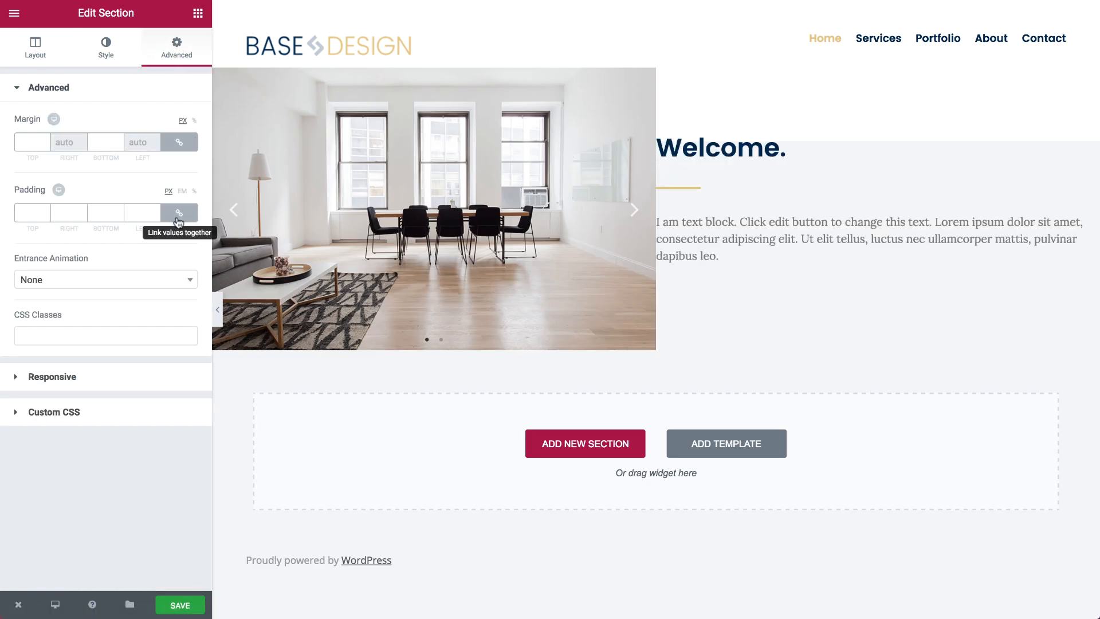
pyautogui.click(179, 213)
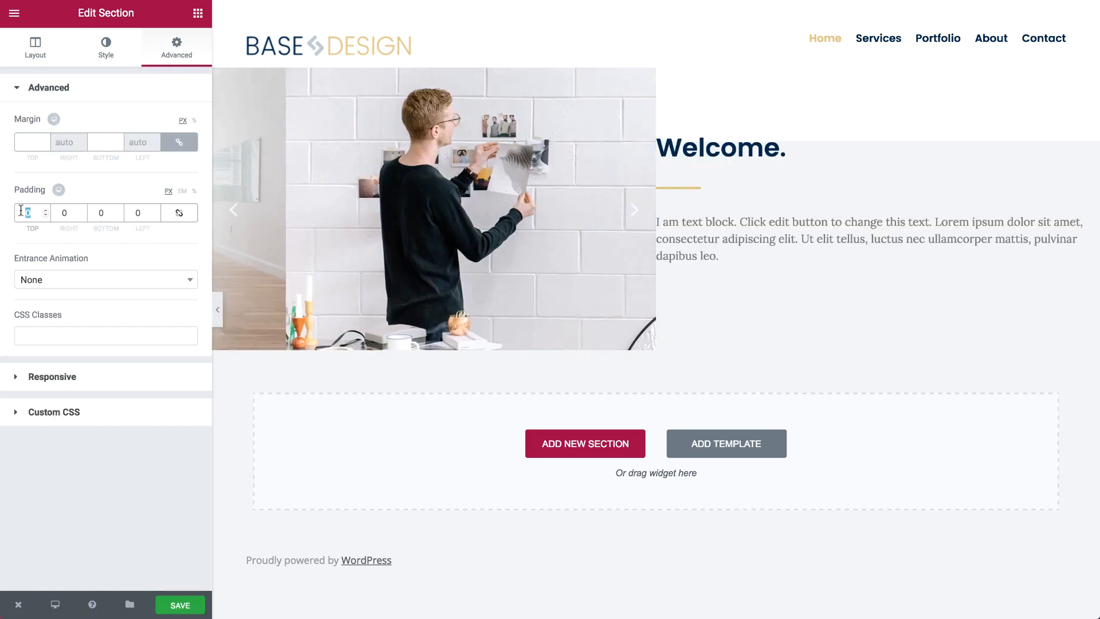
pyautogui.write('65')
pyautogui.press('Tab')
pyautogui.press('Tab')
pyautogui.write('85')
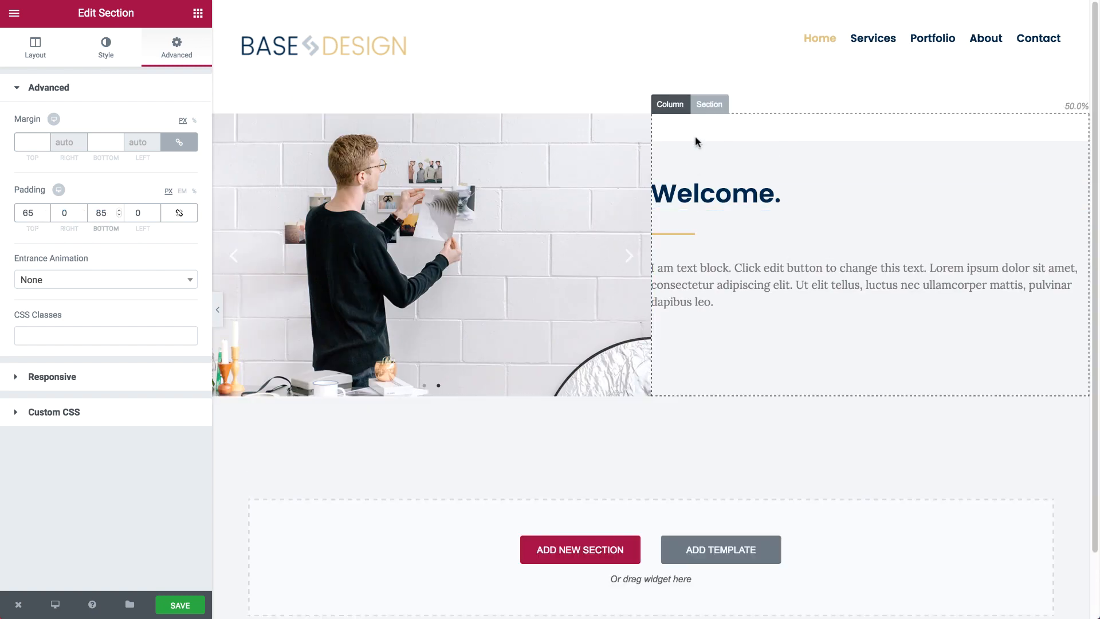
# Step: Give the Welcome text column unlinked percentage padding of 12% right and 32% left
pyautogui.click(670, 104)
pyautogui.click(172, 52)
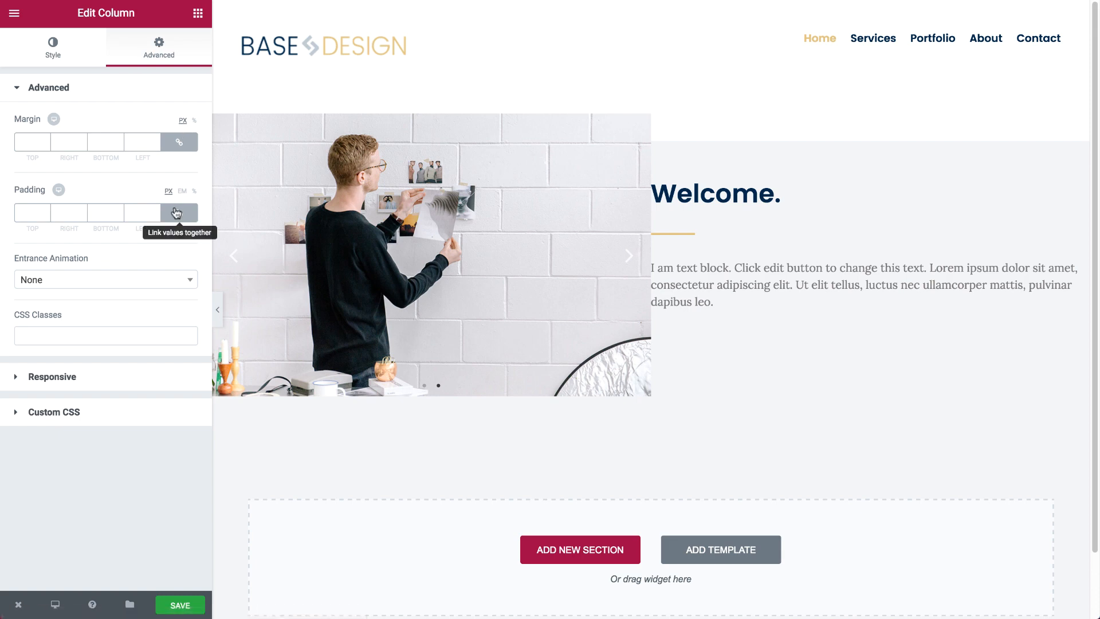
pyautogui.click(179, 213)
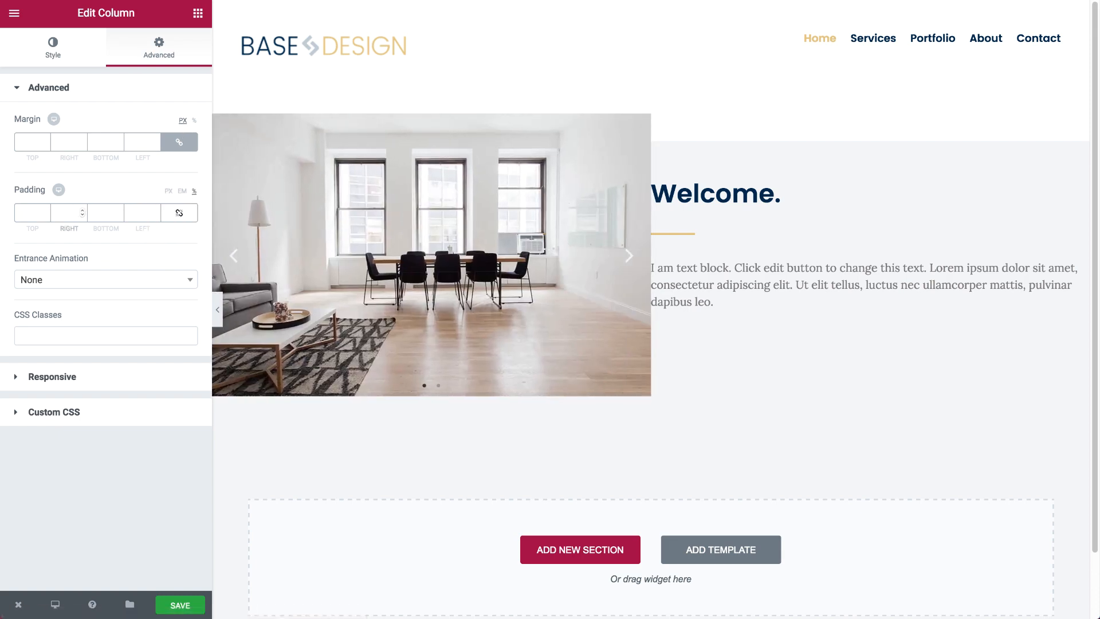
pyautogui.click(68, 212)
pyautogui.write('32')
pyautogui.write('12')
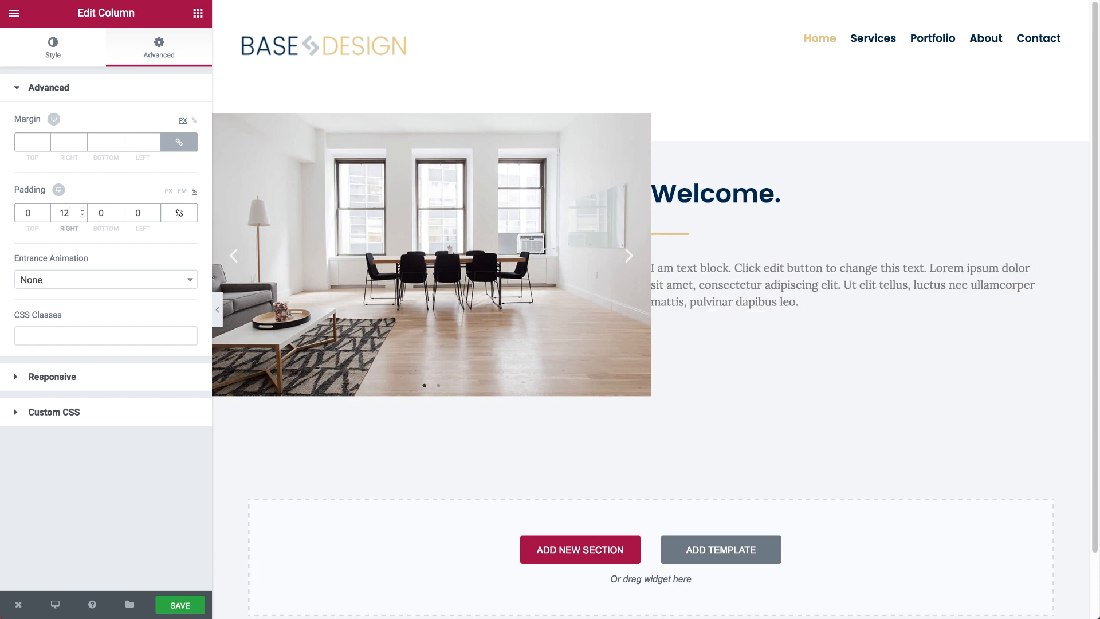
pyautogui.write('32')
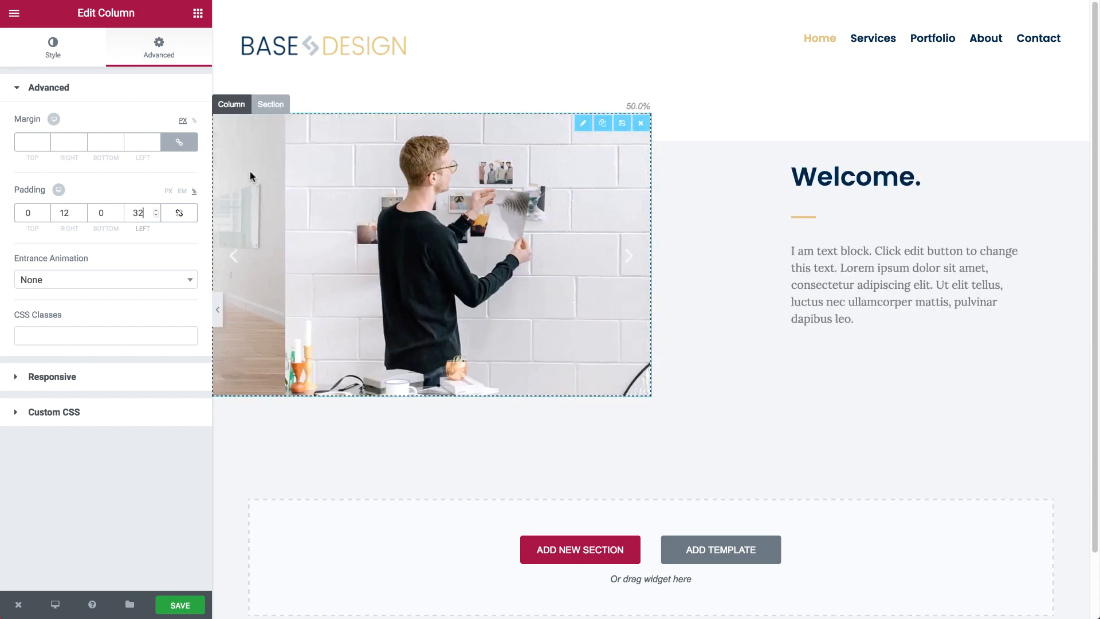
# Step: Give the slider column a classic background in the gold colour #e0c387
pyautogui.click(239, 104)
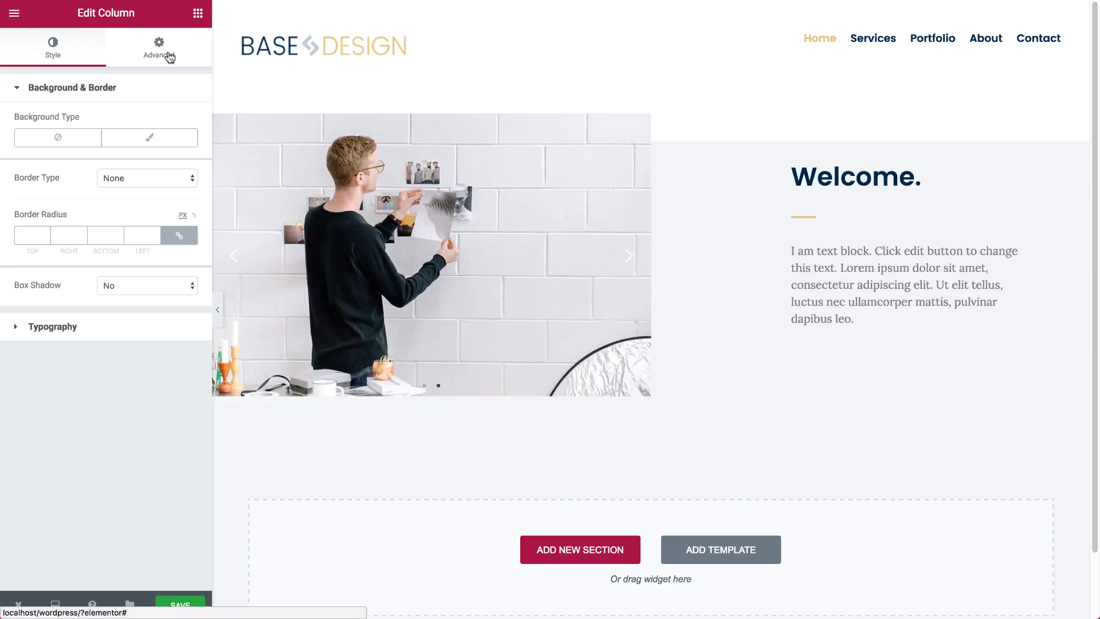
pyautogui.click(144, 139)
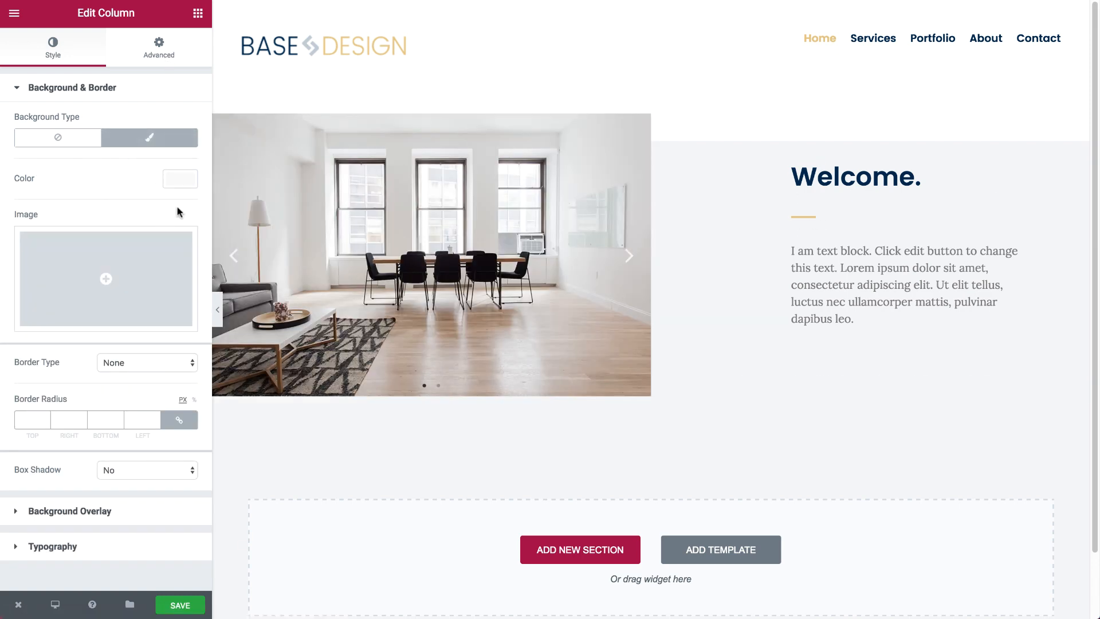
pyautogui.click(177, 182)
pyautogui.click(41, 344)
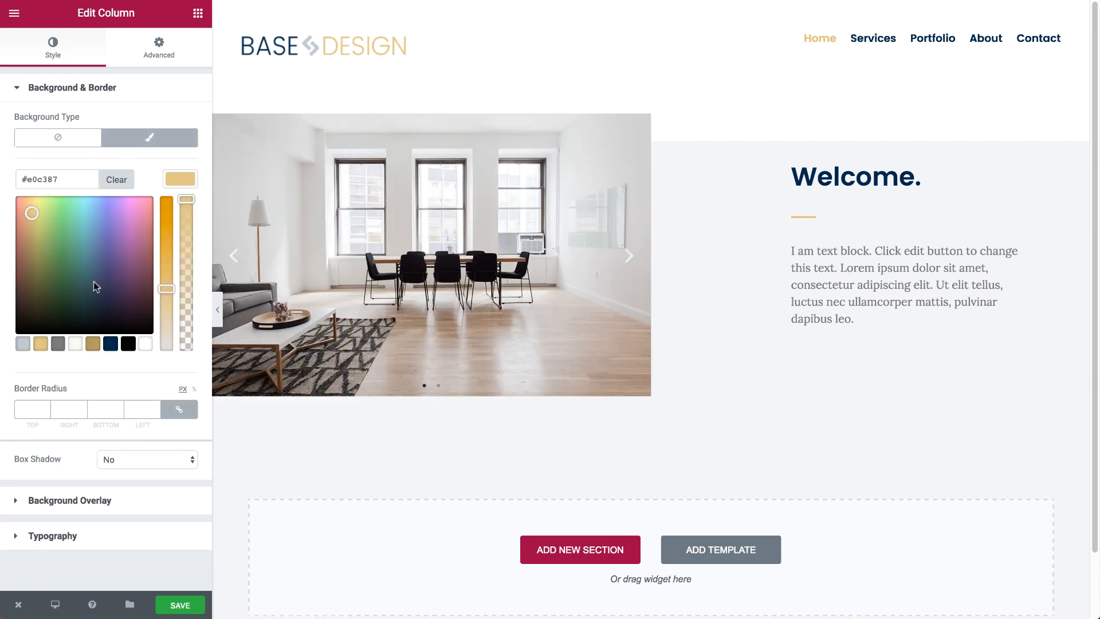
pyautogui.click(178, 181)
# Step: Unlink the slider column's padding values and set 75 px top, 75 px bottom and 120 px left
pyautogui.click(162, 40)
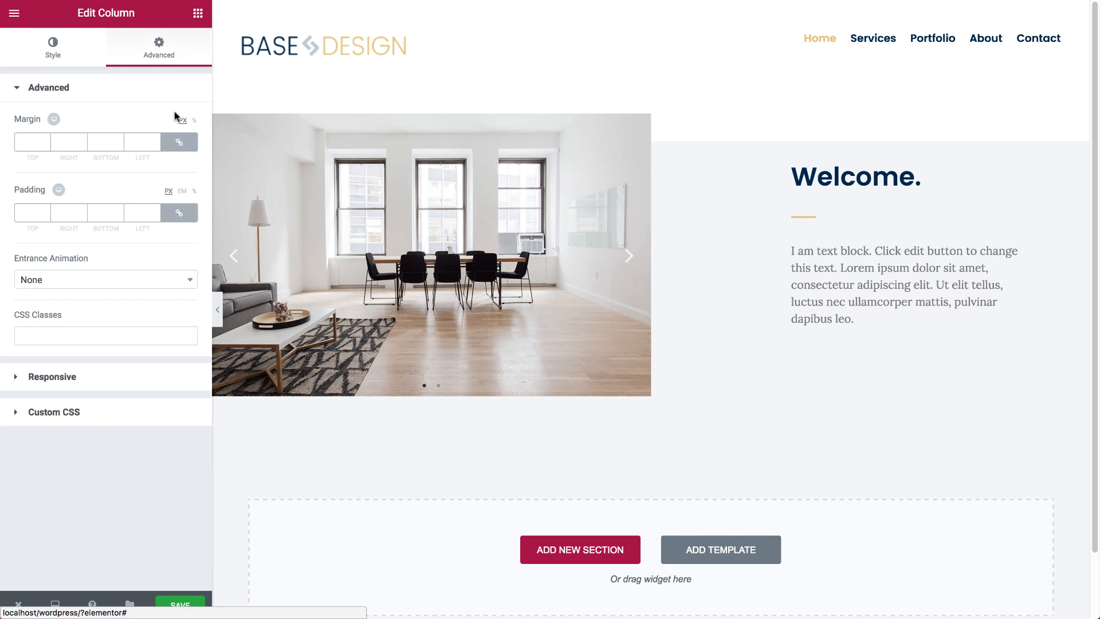
pyautogui.click(179, 214)
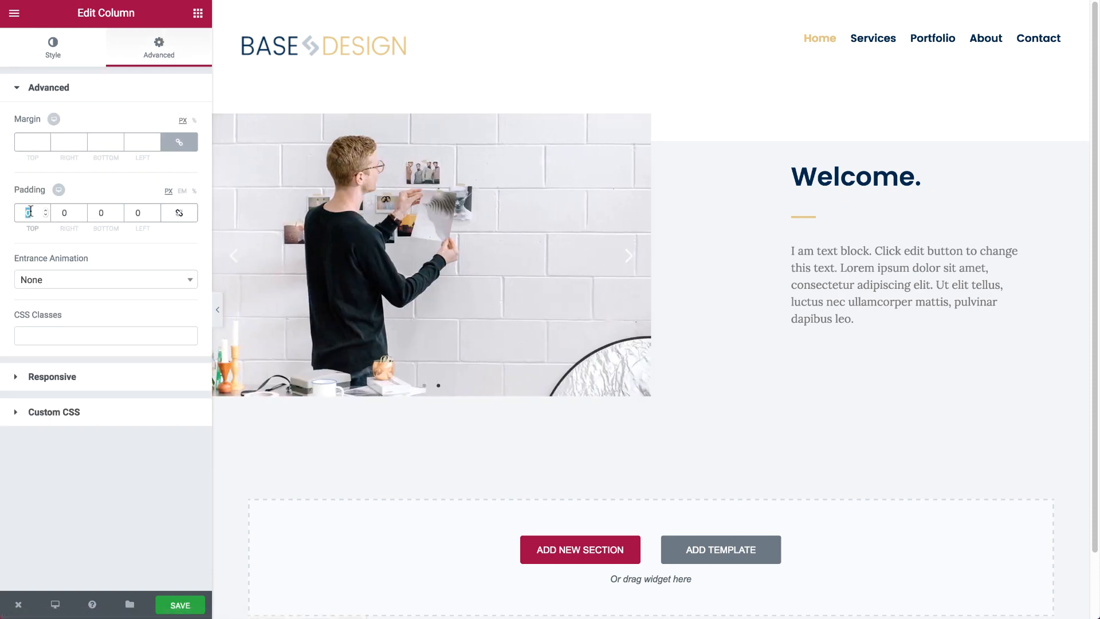
pyautogui.write('75')
pyautogui.press('Tab')
pyautogui.press('Tab')
pyautogui.write('75')
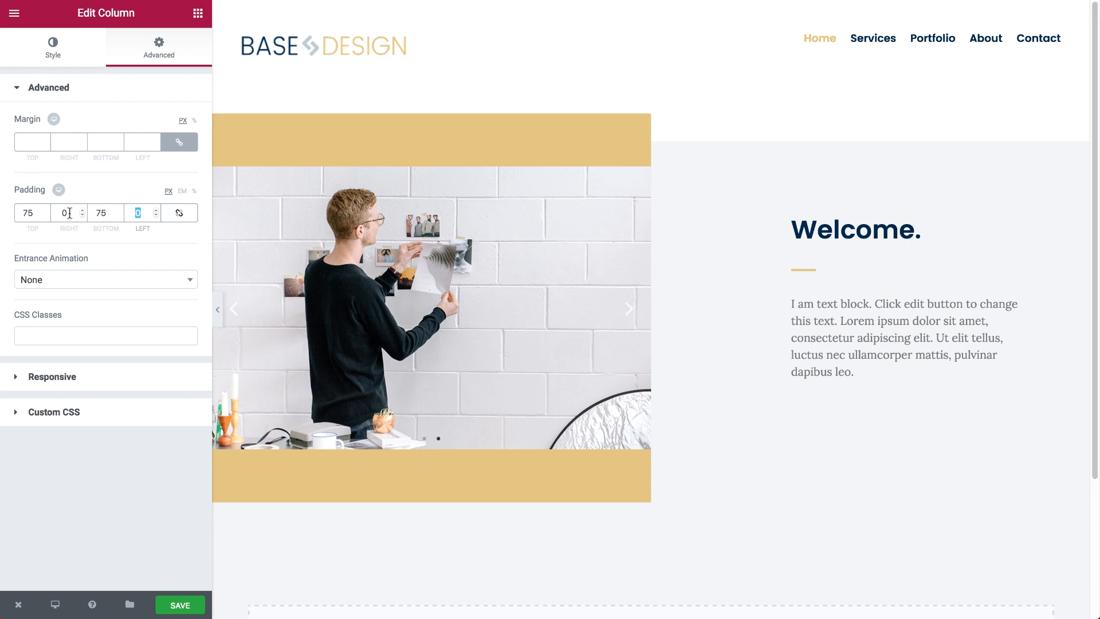
pyautogui.write('120')
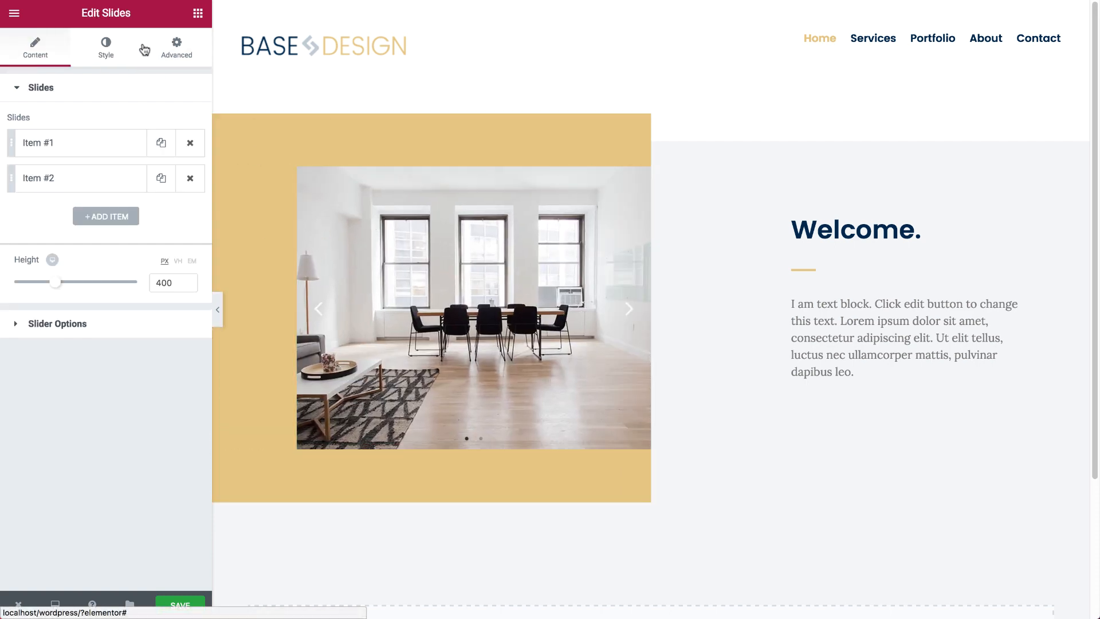
# Step: Unlink the Slides widget's margin values and set its right margin to -120 px
pyautogui.click(158, 52)
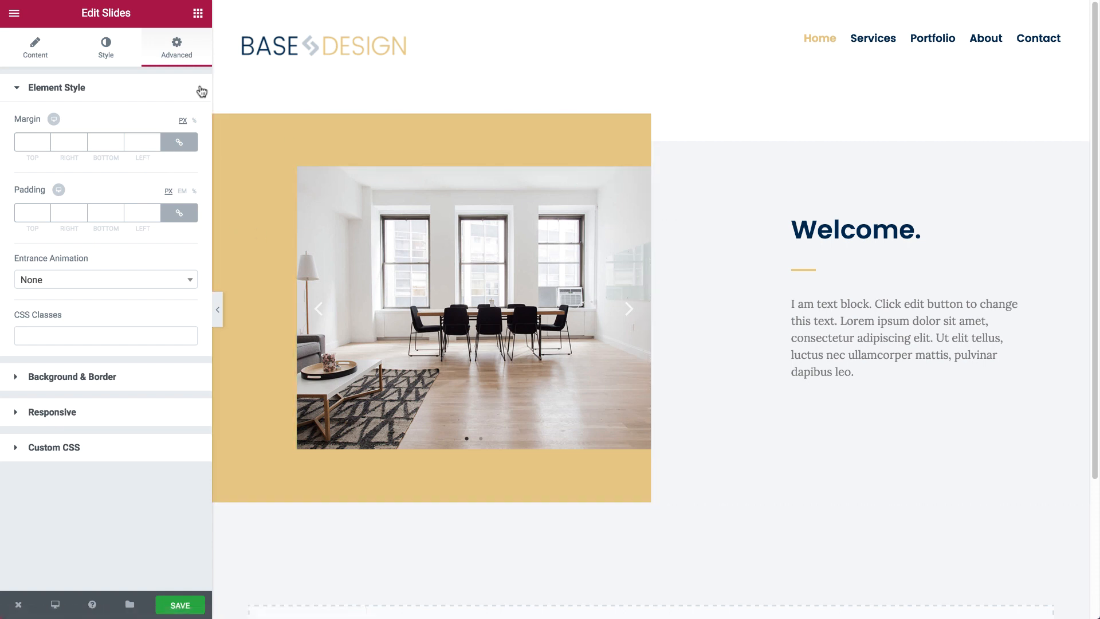
pyautogui.click(179, 142)
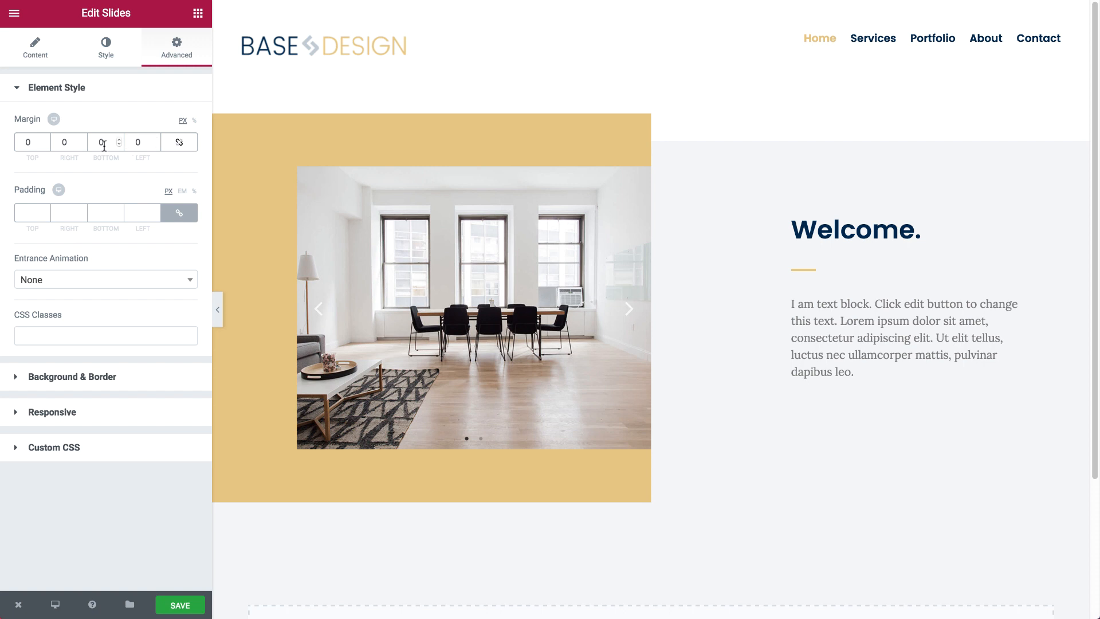
pyautogui.write('-120')
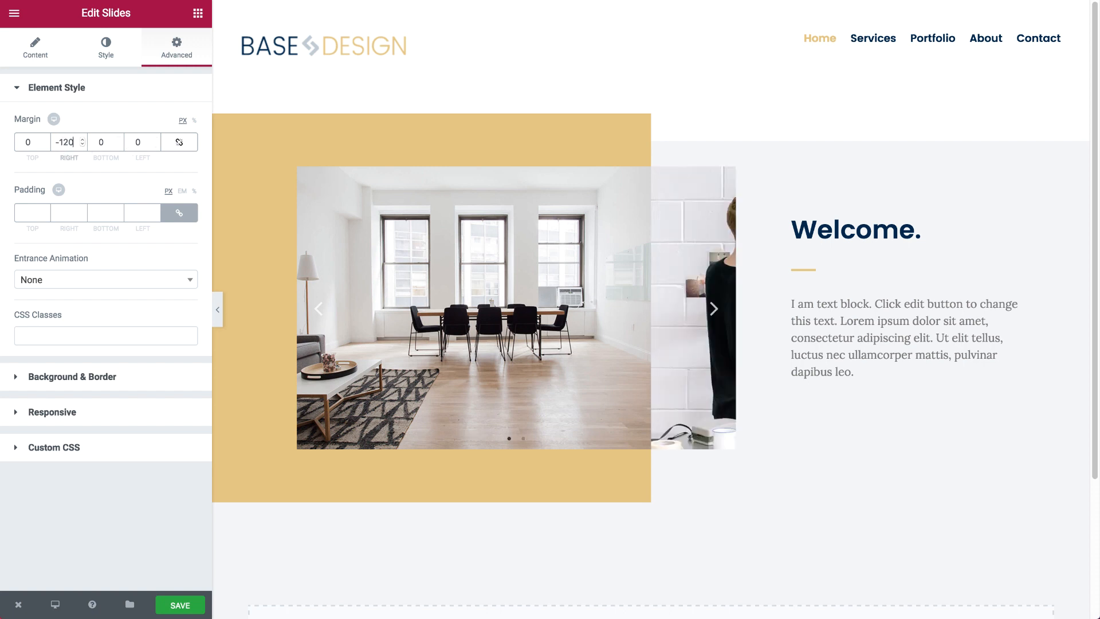
# Step: Enable a box shadow on the Slides widget with a more transparent colour and a blur of 50
pyautogui.click(102, 392)
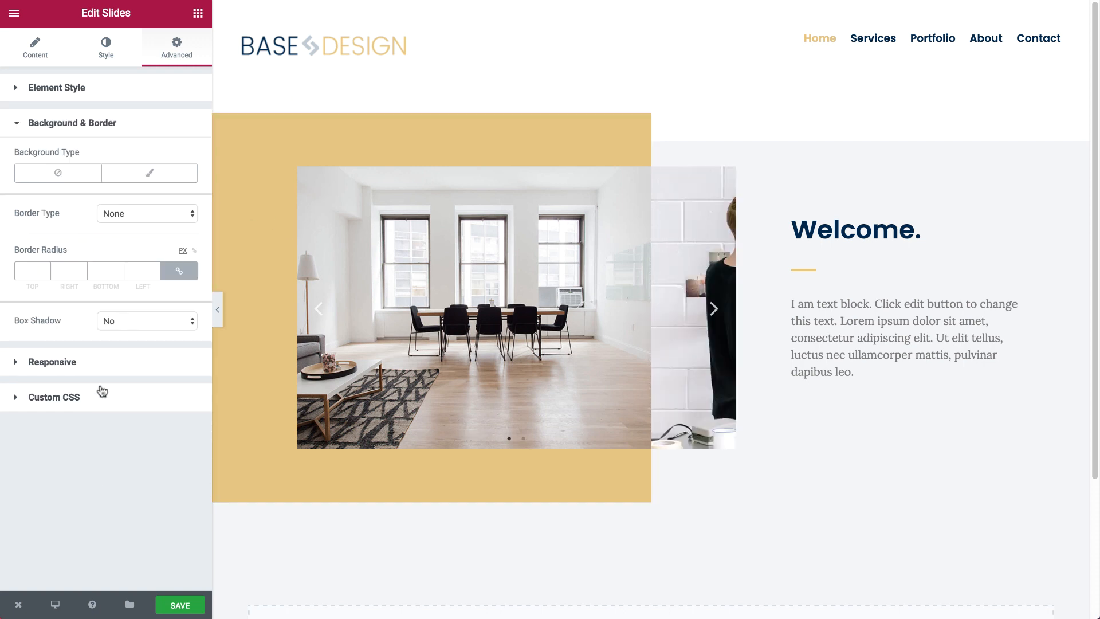
pyautogui.click(161, 322)
pyautogui.click(140, 330)
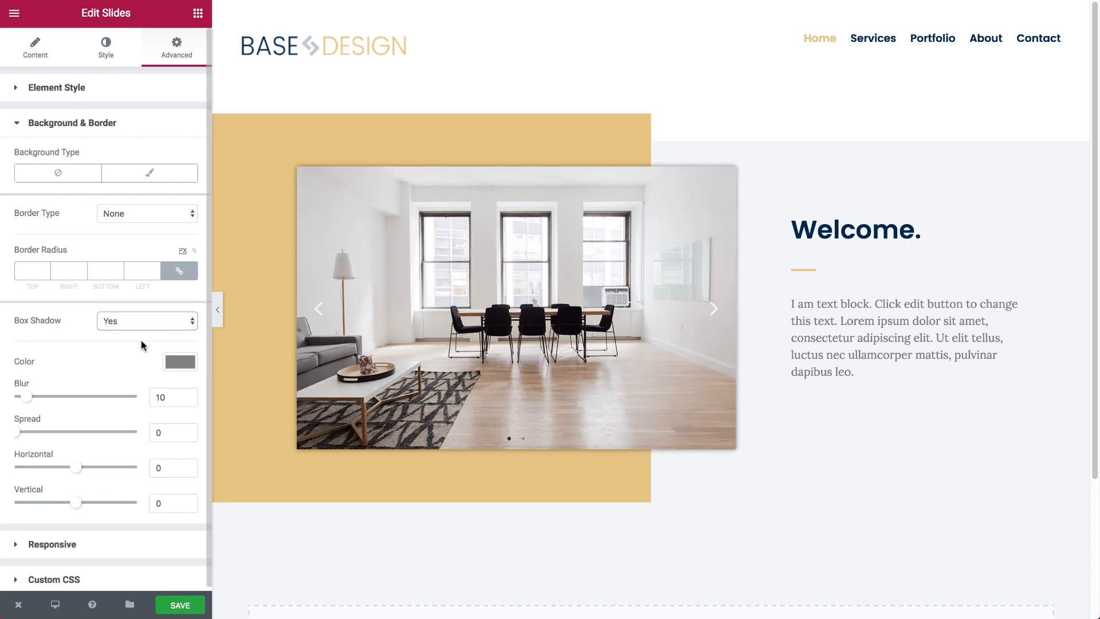
pyautogui.click(172, 361)
pyautogui.moveTo(189, 456); pyautogui.dragTo(183, 506)
pyautogui.click(186, 370)
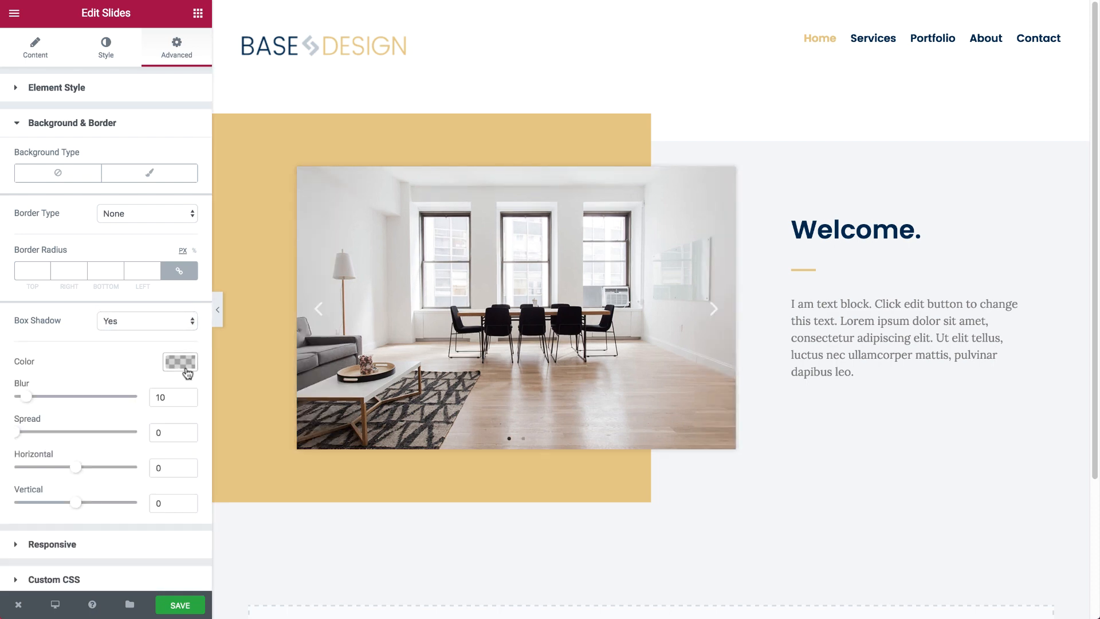
pyautogui.doubleClick(160, 397)
pyautogui.write('50')
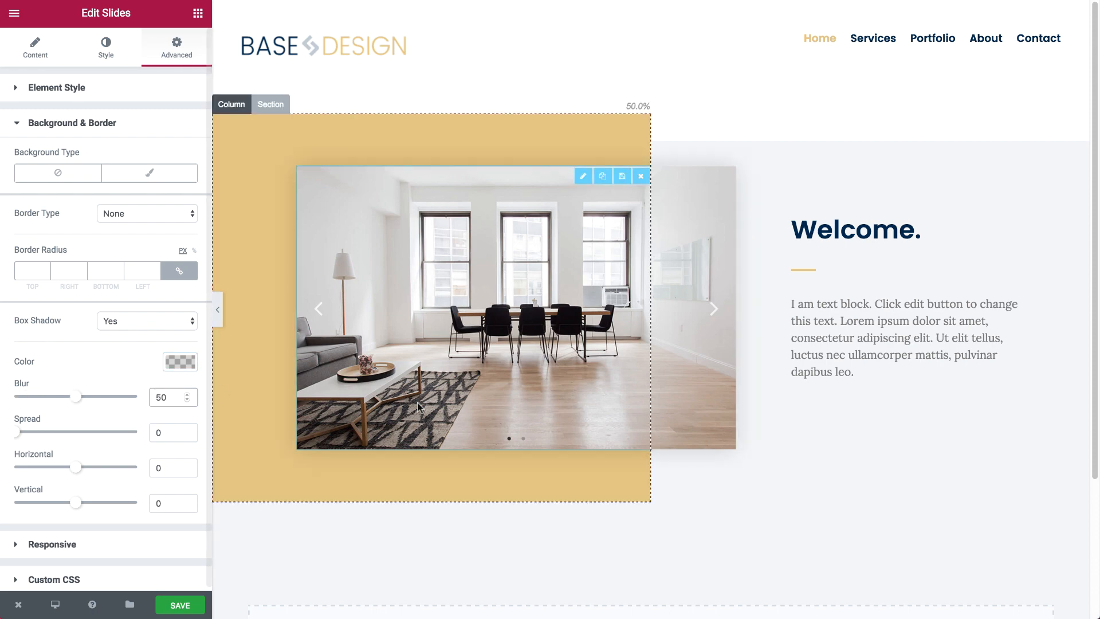
# Step: Add a single-column section below the welcome section, with content width Full Width and columns gap No Gap
pyautogui.scroll(-3, 387, 394)
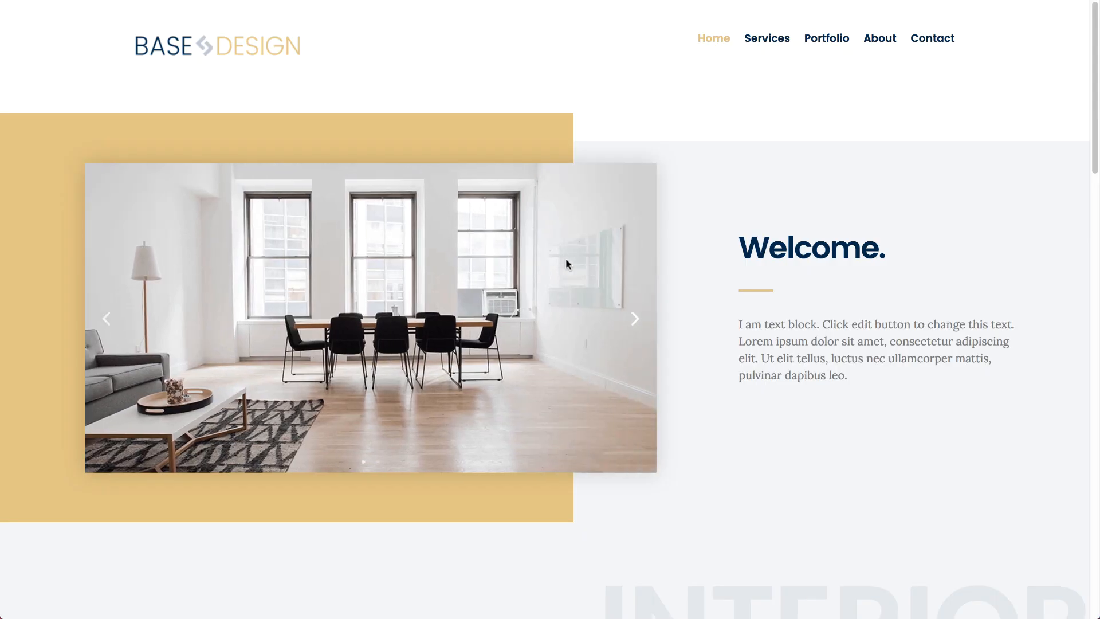
pyautogui.scroll(-5, 566, 258)
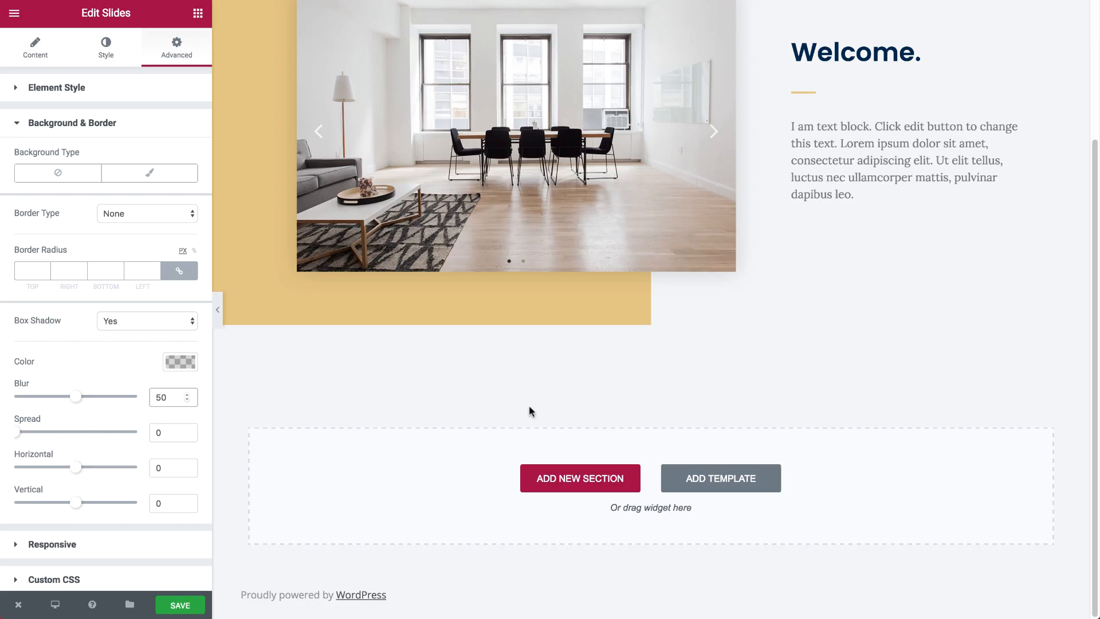
pyautogui.click(564, 479)
pyautogui.click(459, 518)
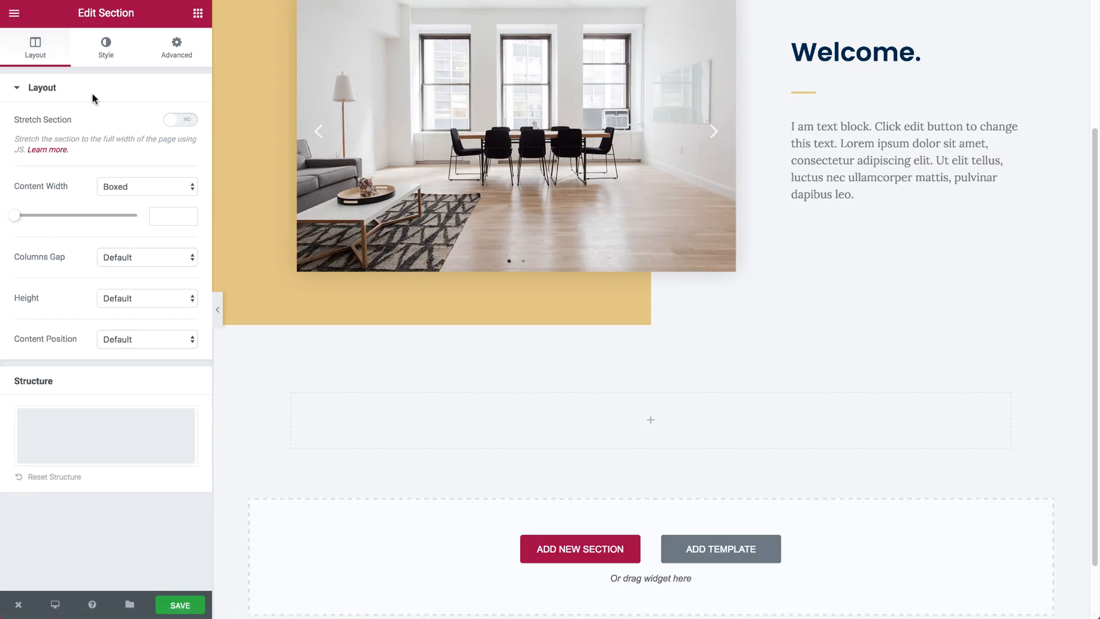
pyautogui.click(126, 189)
pyautogui.click(123, 198)
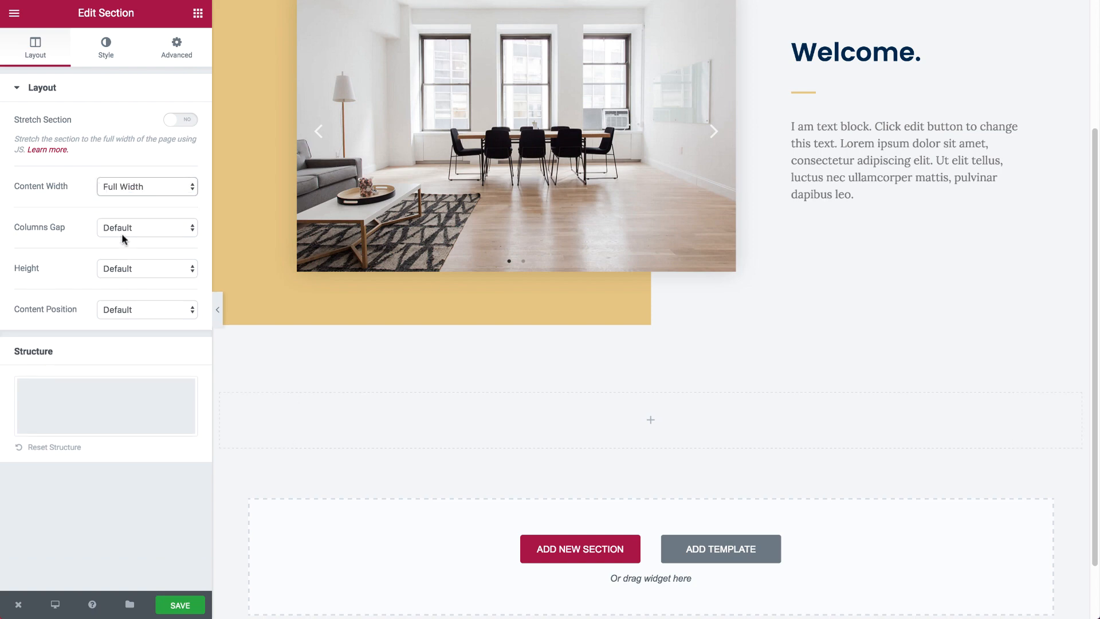
pyautogui.click(122, 233)
pyautogui.click(124, 239)
# Step: Place a Heading widget in the new section, title it "Interior<br>Design" and align it to the right
pyautogui.click(197, 13)
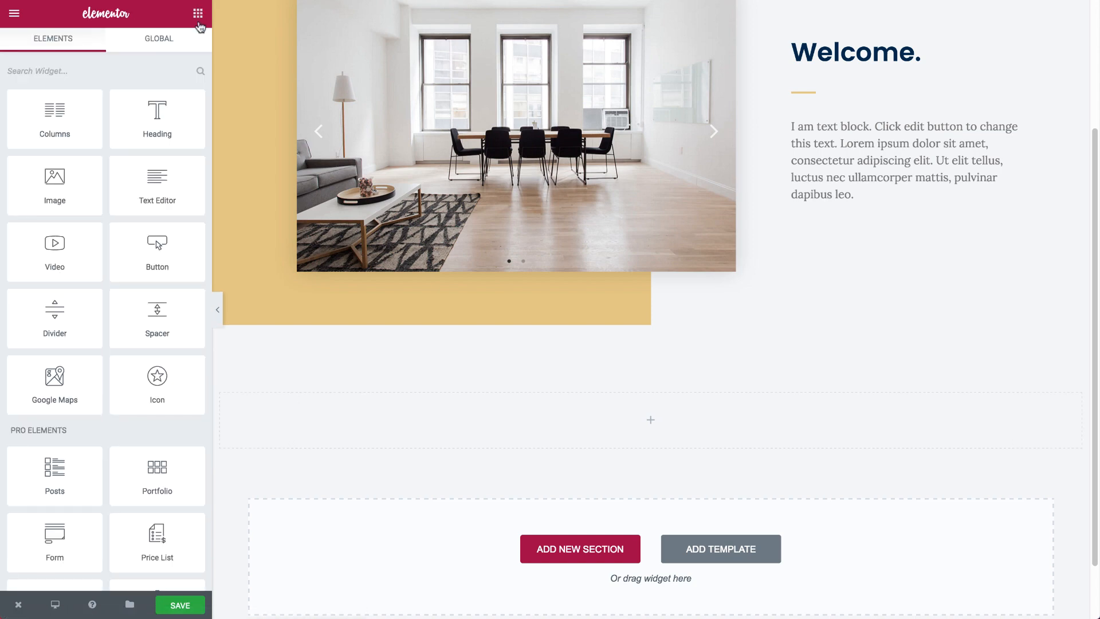
pyautogui.moveTo(201, 136); pyautogui.dragTo(492, 405)
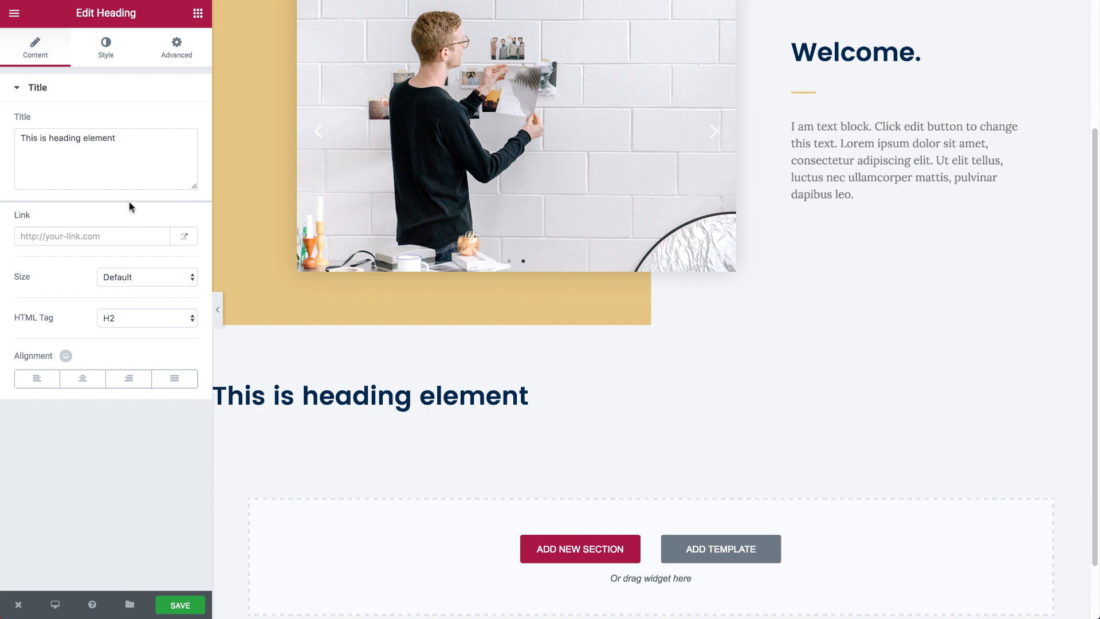
pyautogui.doubleClick(128, 178)
pyautogui.hotkey('ctrl', 'a')
pyautogui.write('In')
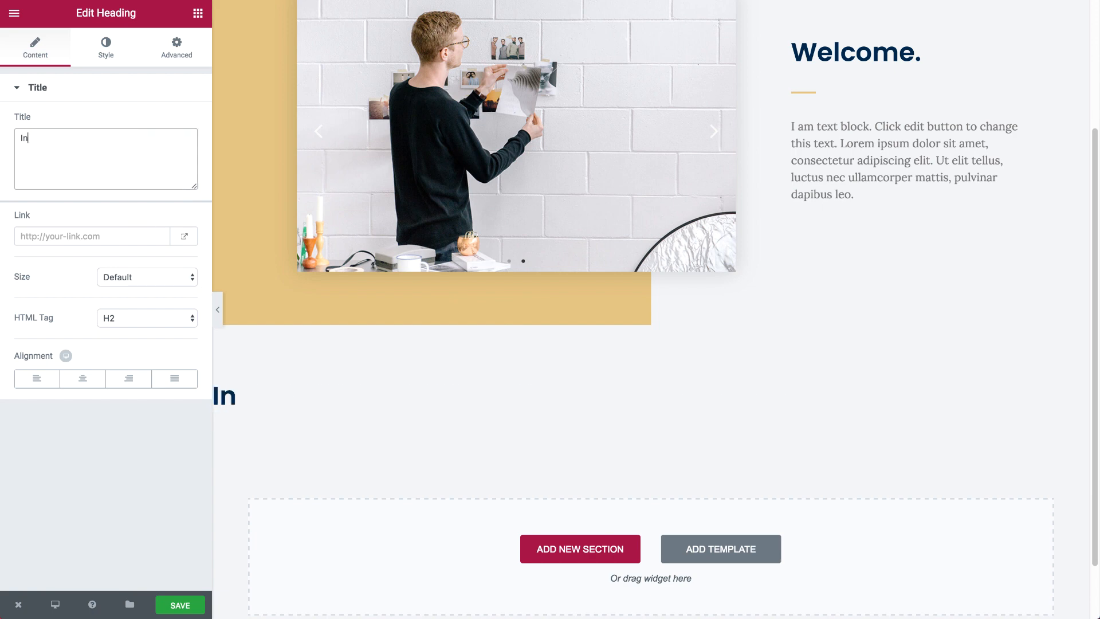
pyautogui.write('terior')
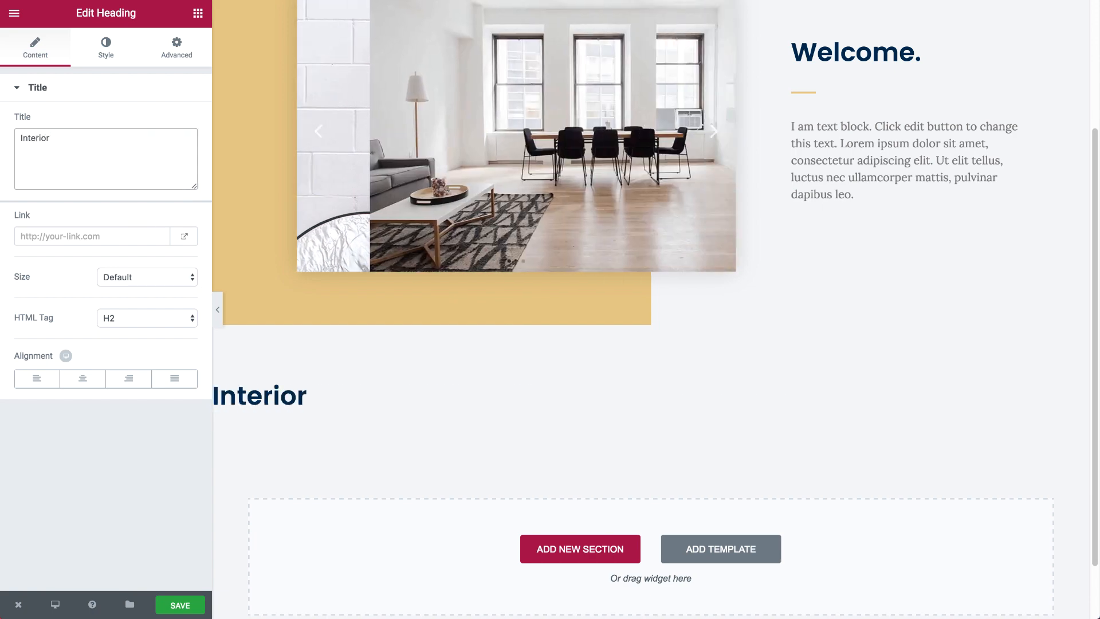
pyautogui.write('<>br>')
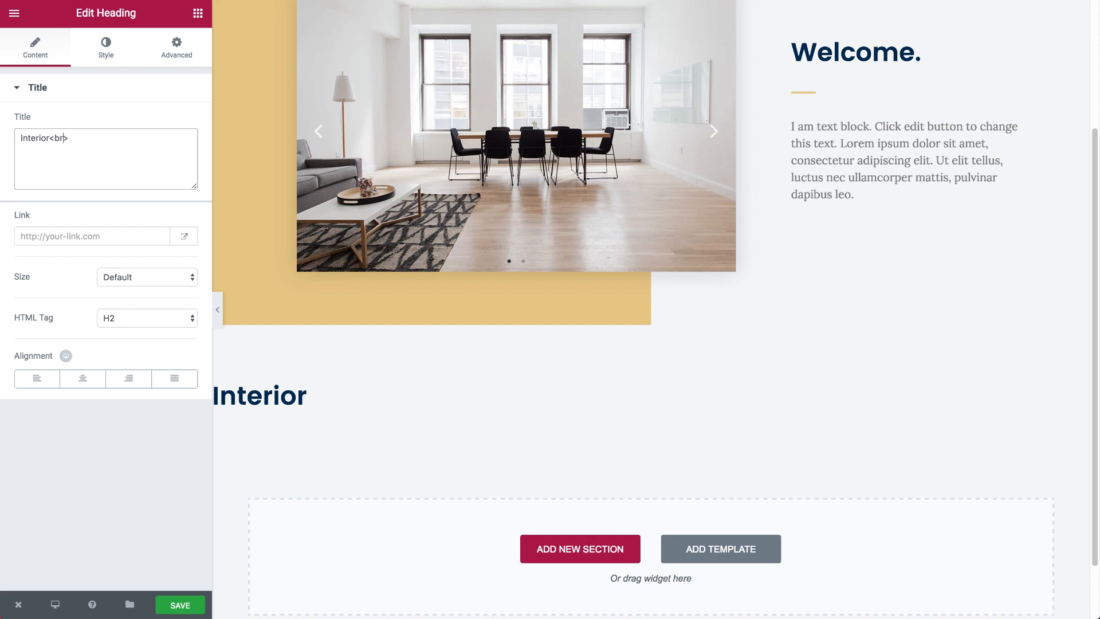
pyautogui.write('Design')
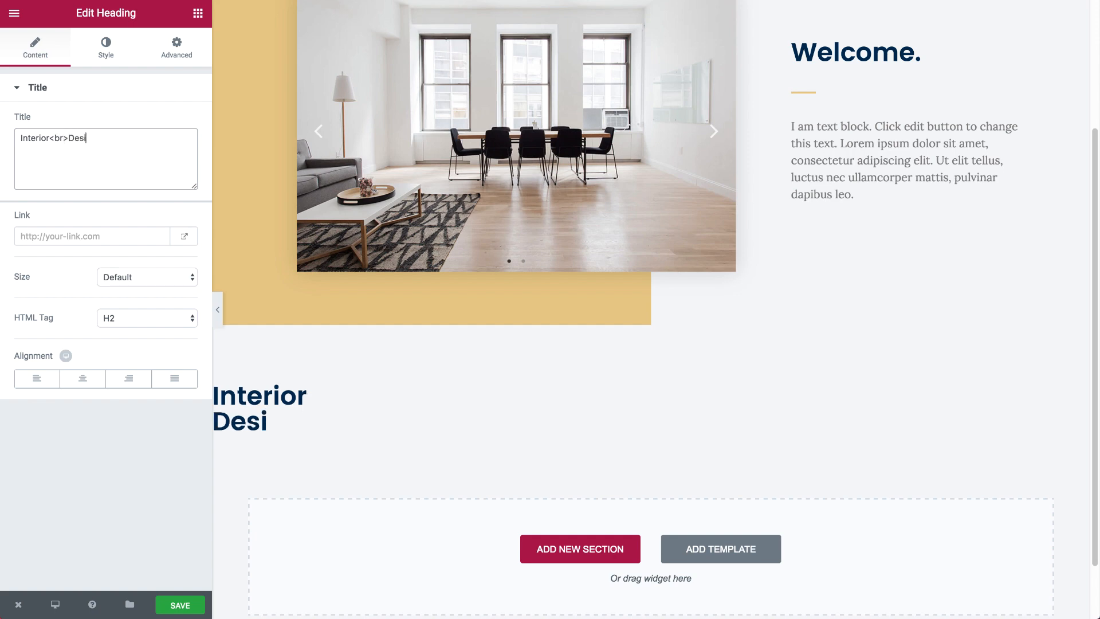
pyautogui.click(129, 379)
# Step: Set the Interior Design heading's text colour to grey-blue #bfc9d1 and reduce its opacity to about half
pyautogui.click(106, 51)
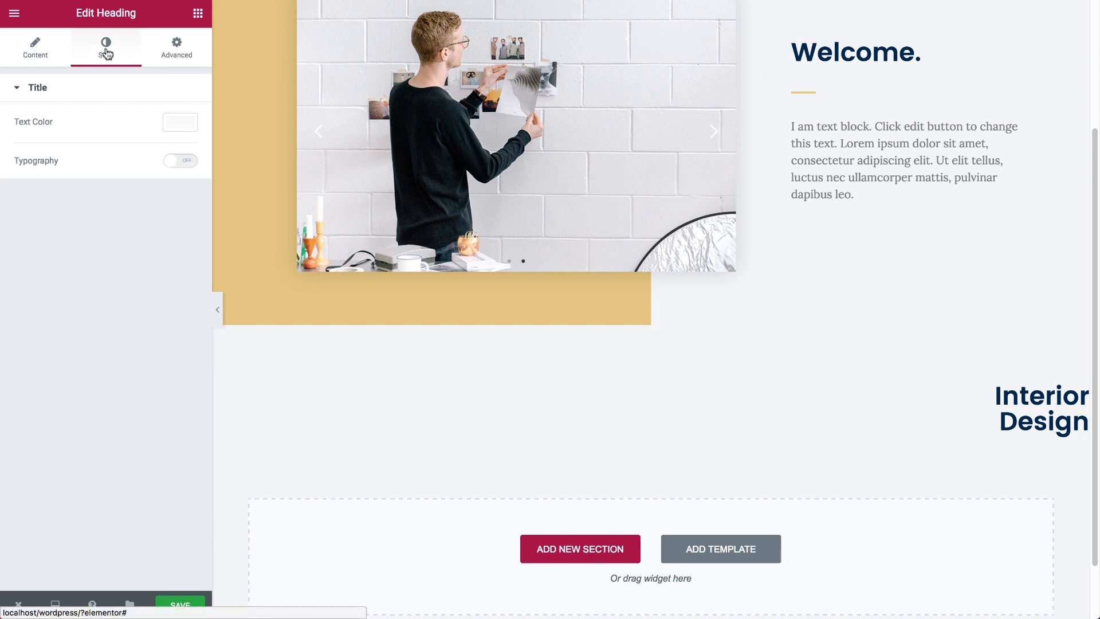
pyautogui.click(173, 122)
pyautogui.click(23, 288)
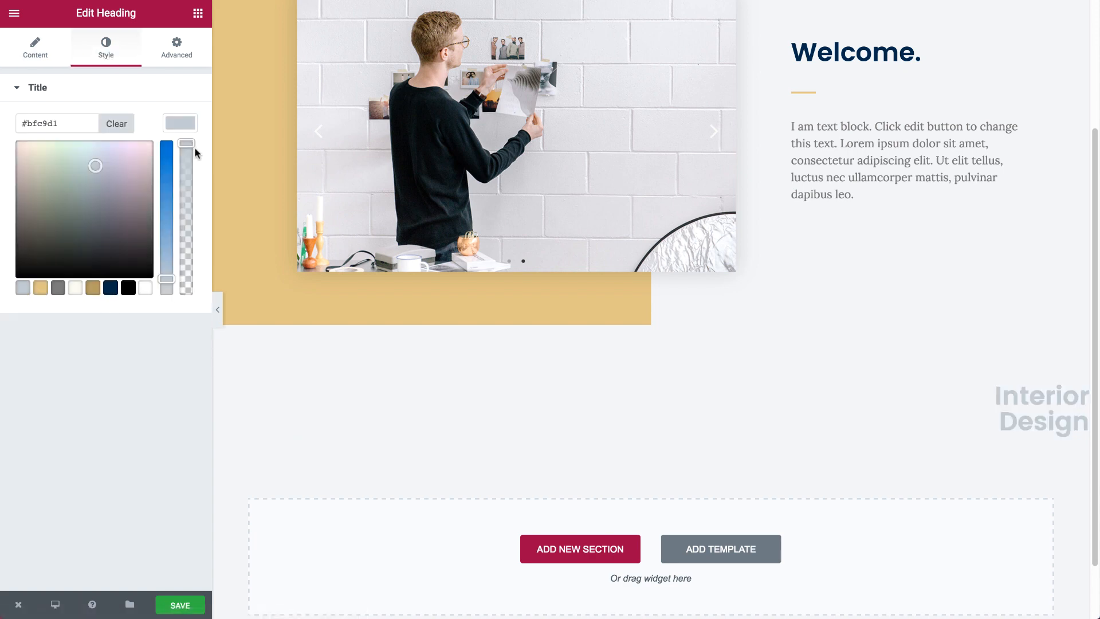
pyautogui.moveTo(187, 144); pyautogui.dragTo(186, 221)
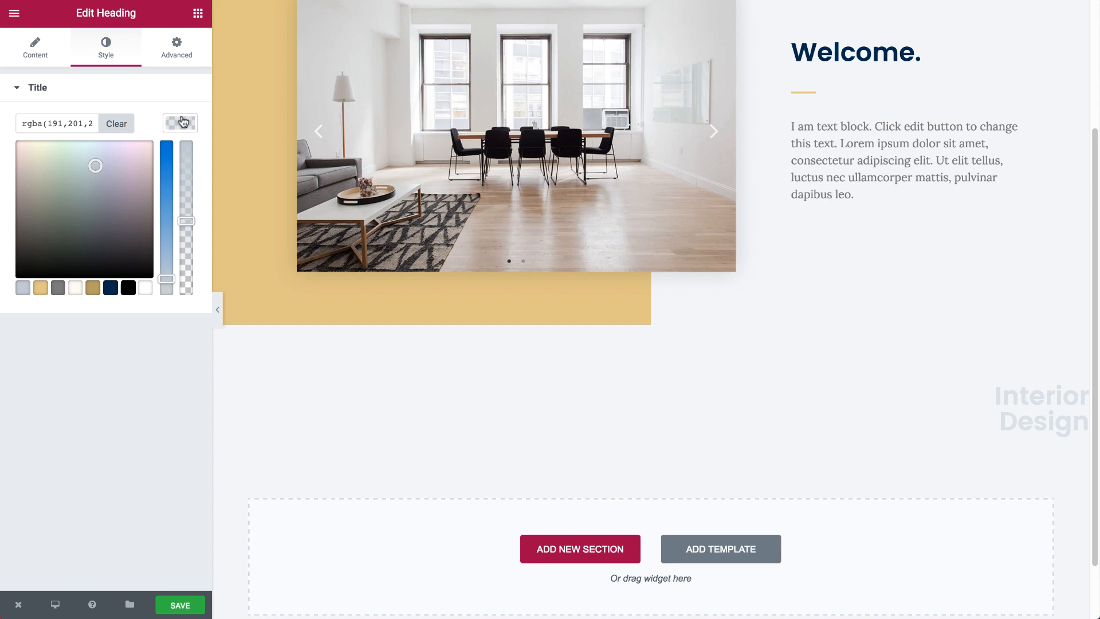
pyautogui.click(184, 121)
# Step: Customise the heading's typography: size 163 px, Uppercase transform, line height 0.8 em and letter spacing -5
pyautogui.click(174, 163)
pyautogui.moveTo(17, 227); pyautogui.dragTo(115, 223)
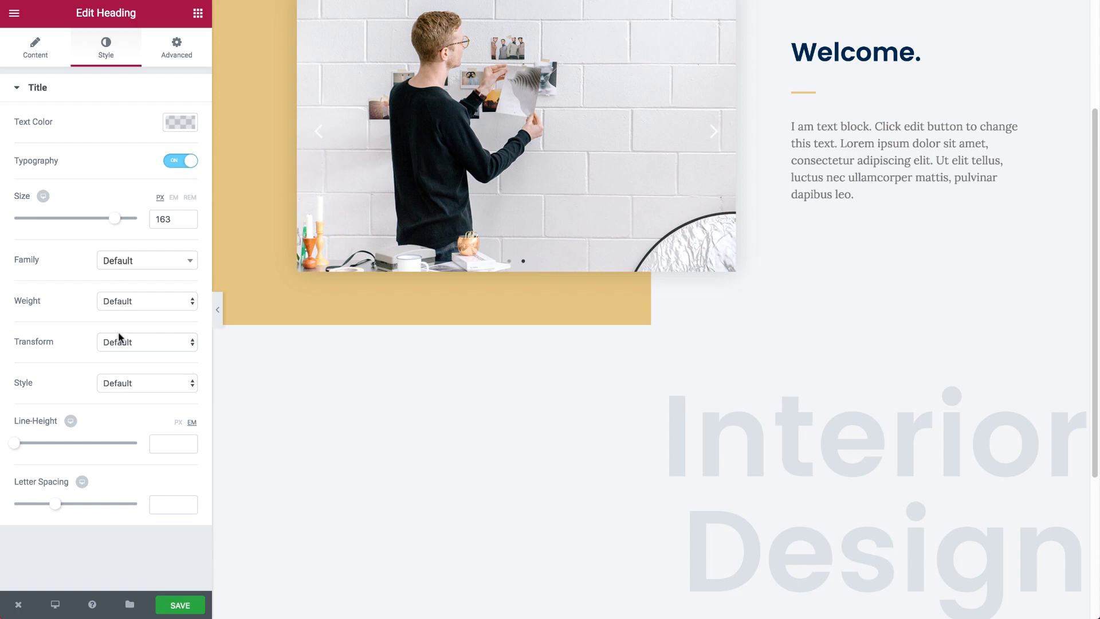
pyautogui.click(129, 342)
pyautogui.click(144, 352)
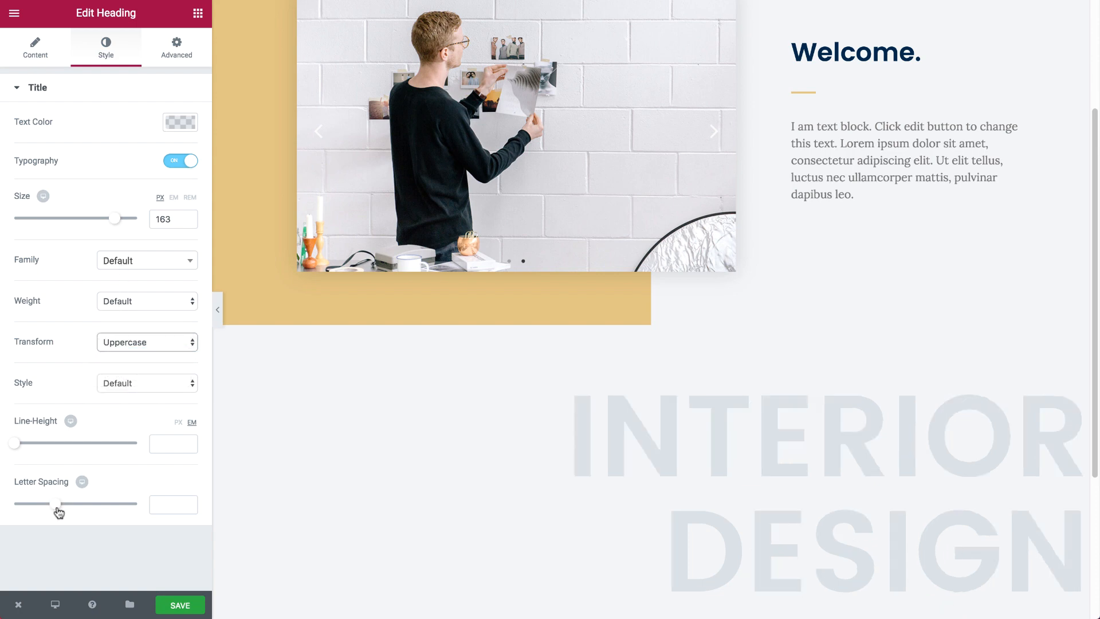
pyautogui.moveTo(18, 451); pyautogui.dragTo(26, 450)
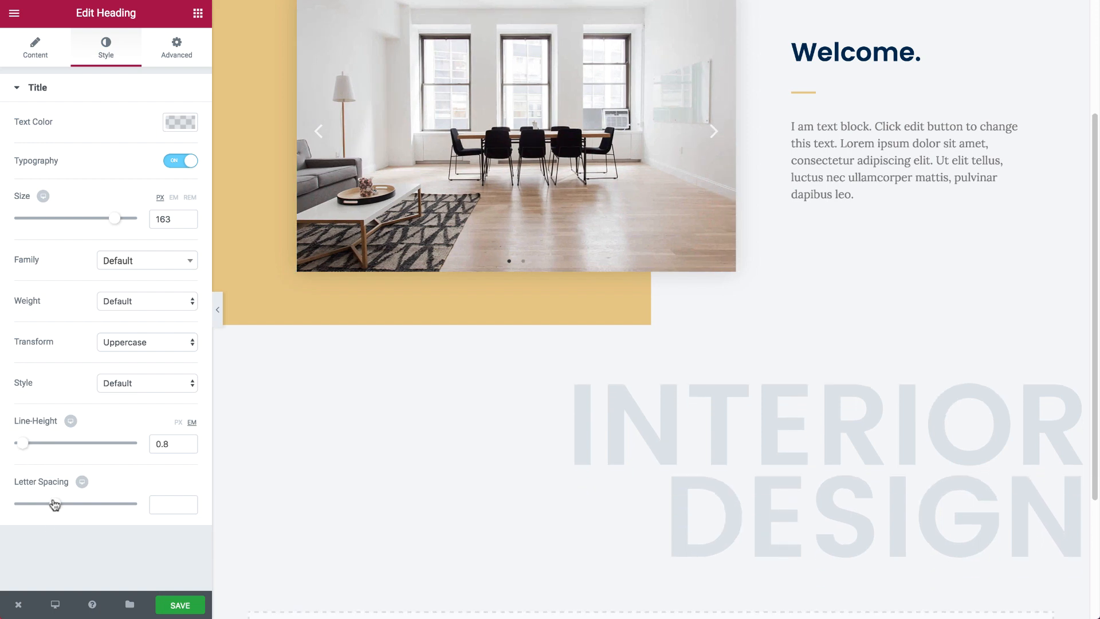
pyautogui.moveTo(55, 505); pyautogui.dragTo(14, 504)
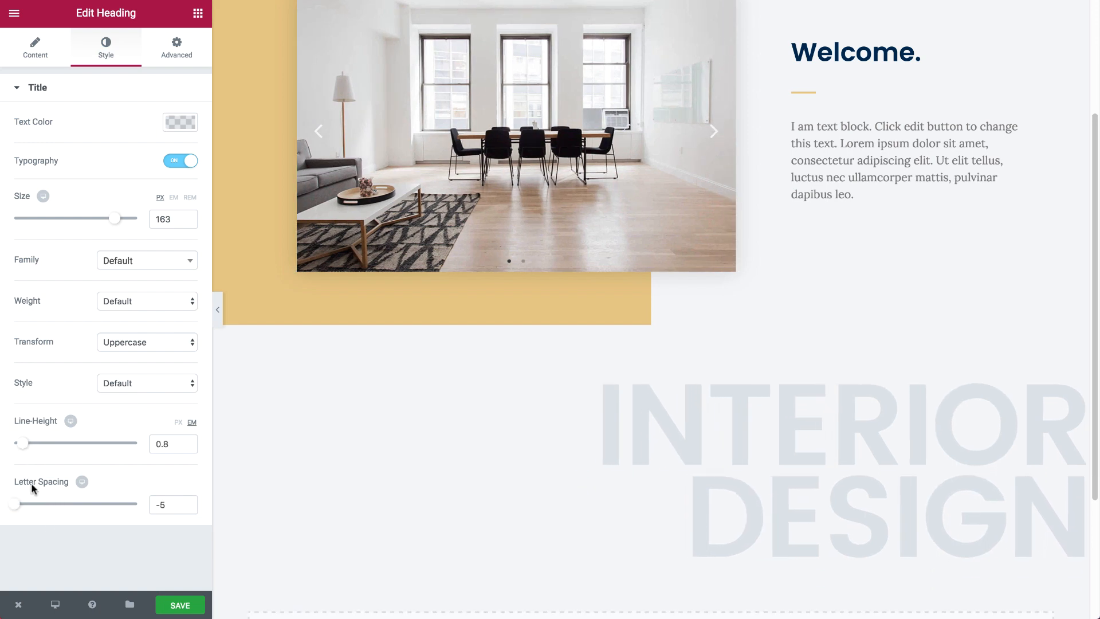
# Step: Add a single-column section below the Interior Design heading and give it a classic background colour of #fafaf0
pyautogui.scroll(-3, 508, 476)
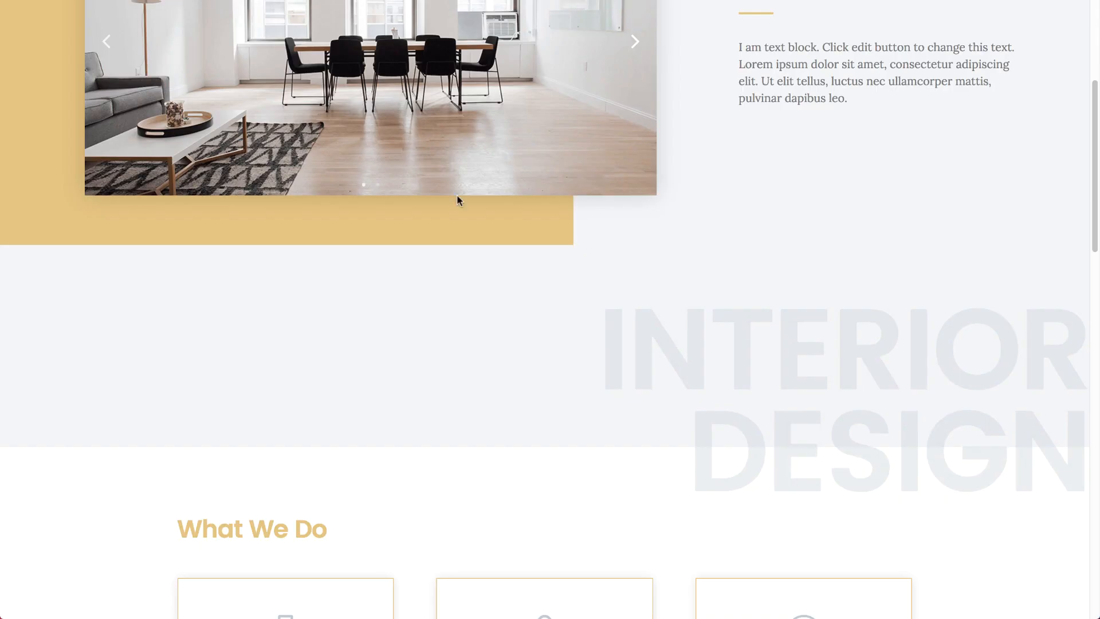
pyautogui.scroll(-5, 487, 322)
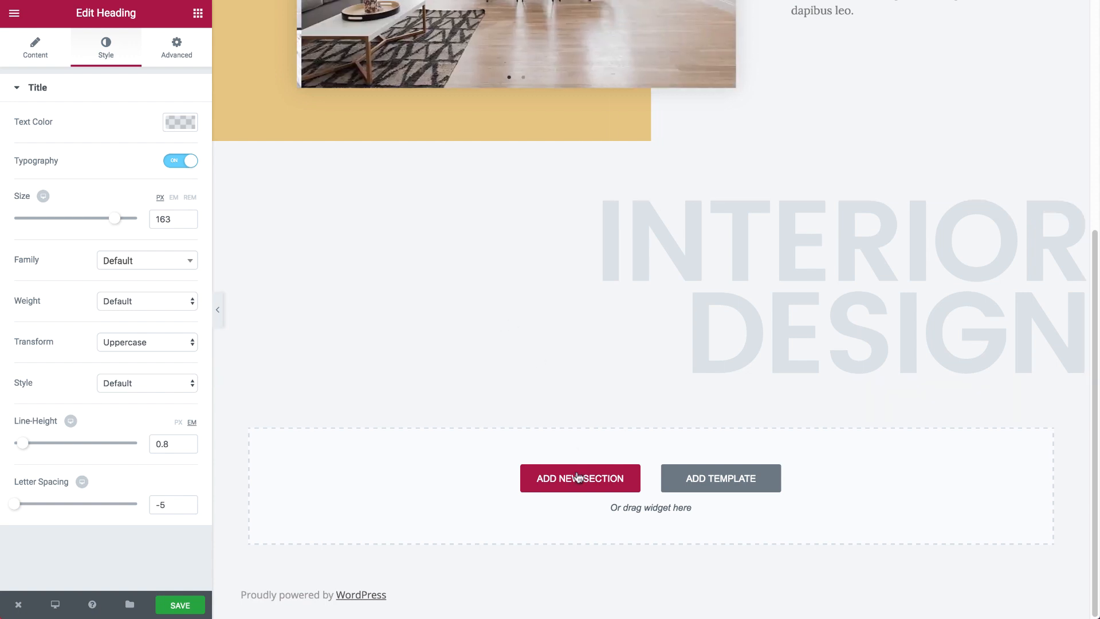
pyautogui.click(578, 488)
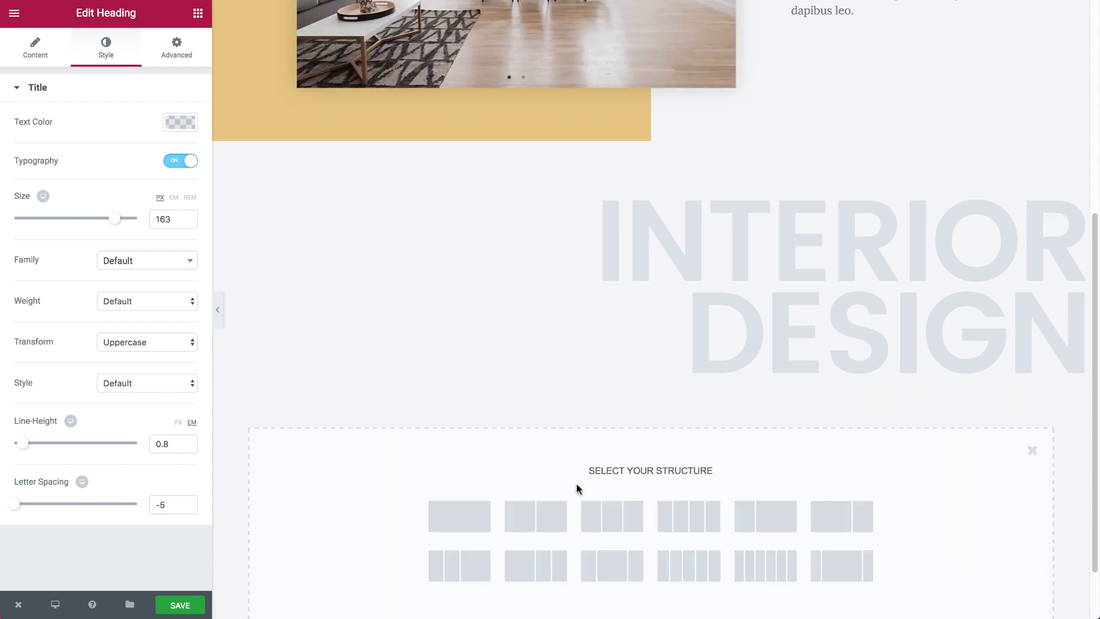
pyautogui.click(439, 508)
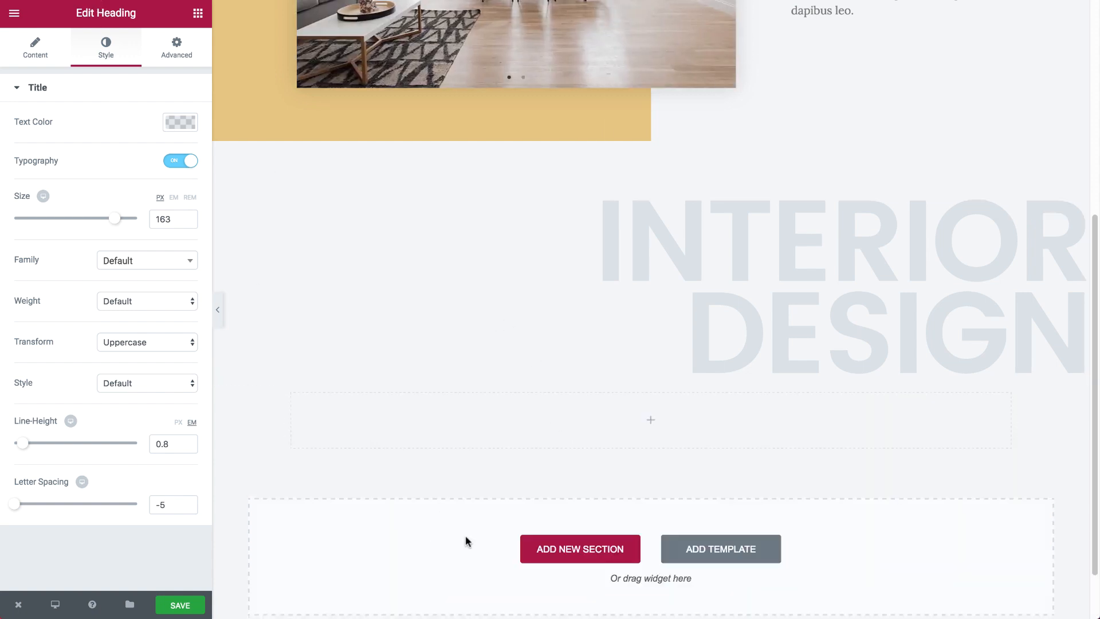
pyautogui.click(346, 373)
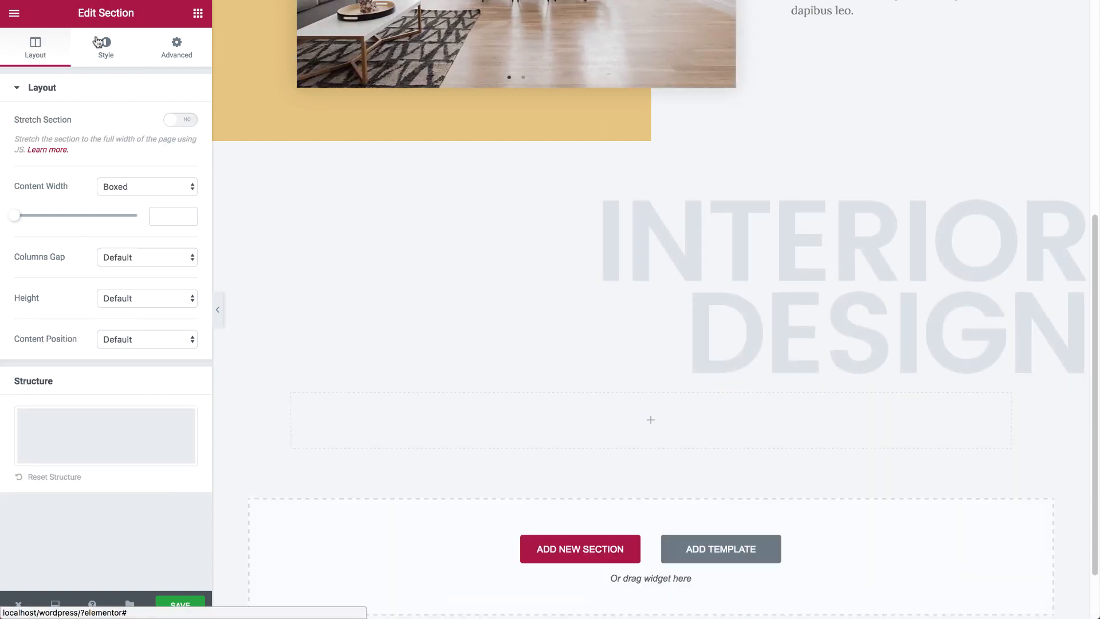
pyautogui.click(106, 47)
pyautogui.click(103, 138)
pyautogui.click(173, 176)
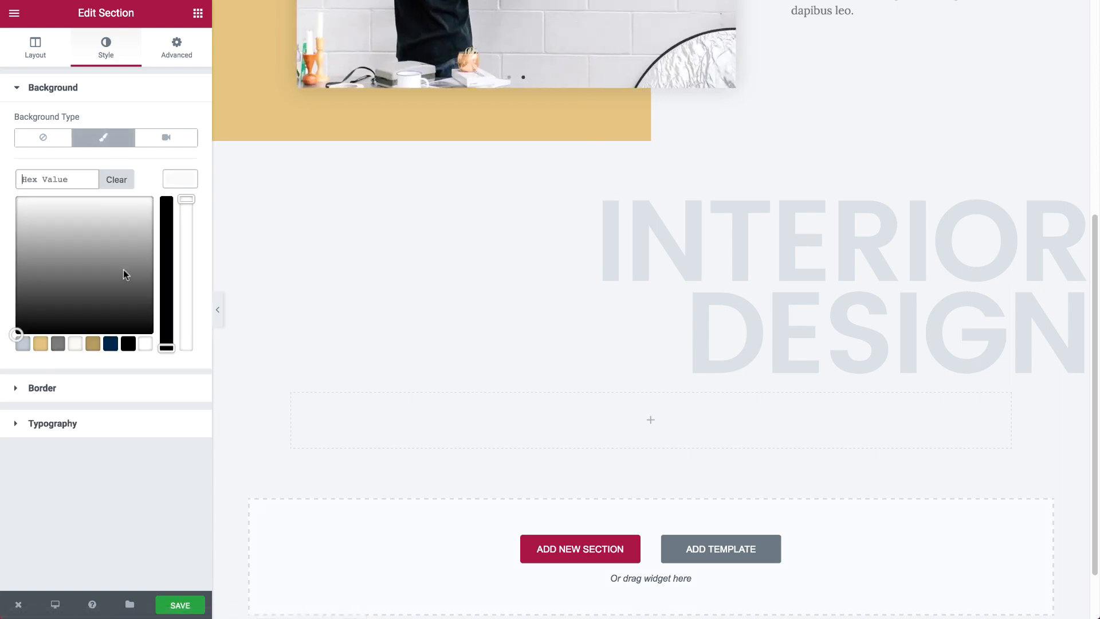
pyautogui.click(70, 345)
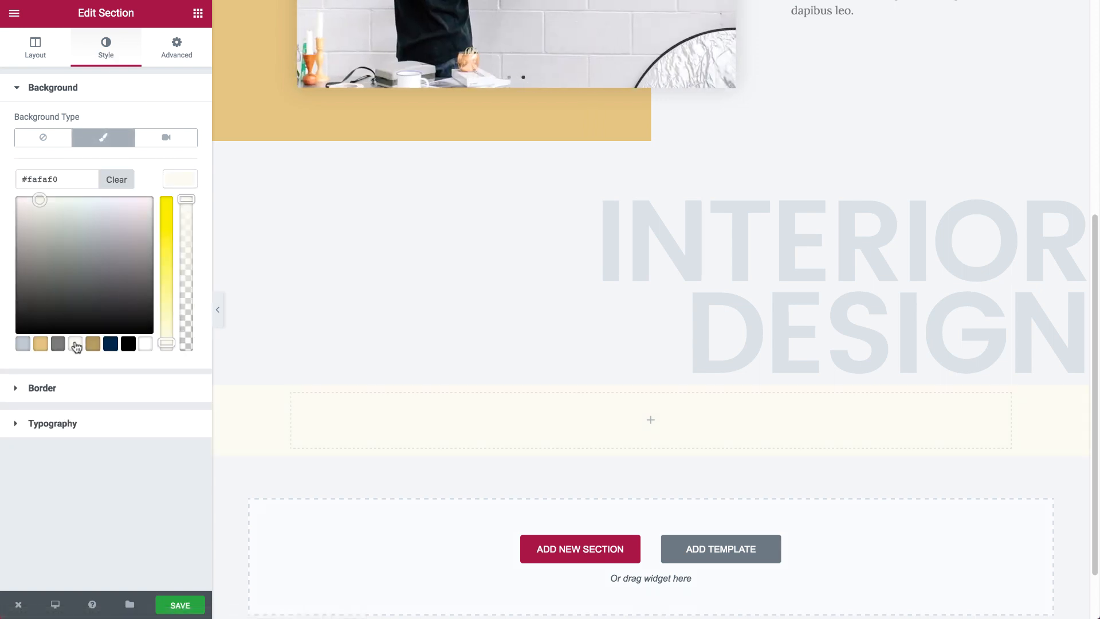
# Step: Change the new section's background to white #ffffff and add an H3 Heading widget in it titled "What We Doe"
pyautogui.click(142, 346)
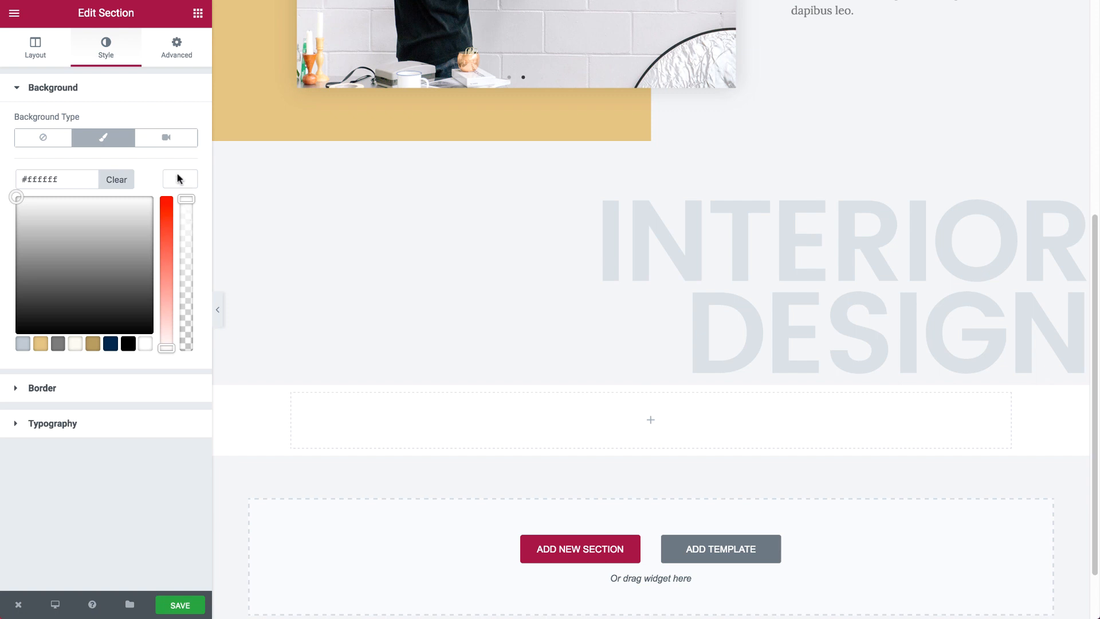
pyautogui.click(198, 12)
pyautogui.moveTo(157, 114); pyautogui.dragTo(414, 438)
pyautogui.tripleClick(79, 143)
pyautogui.write('We')
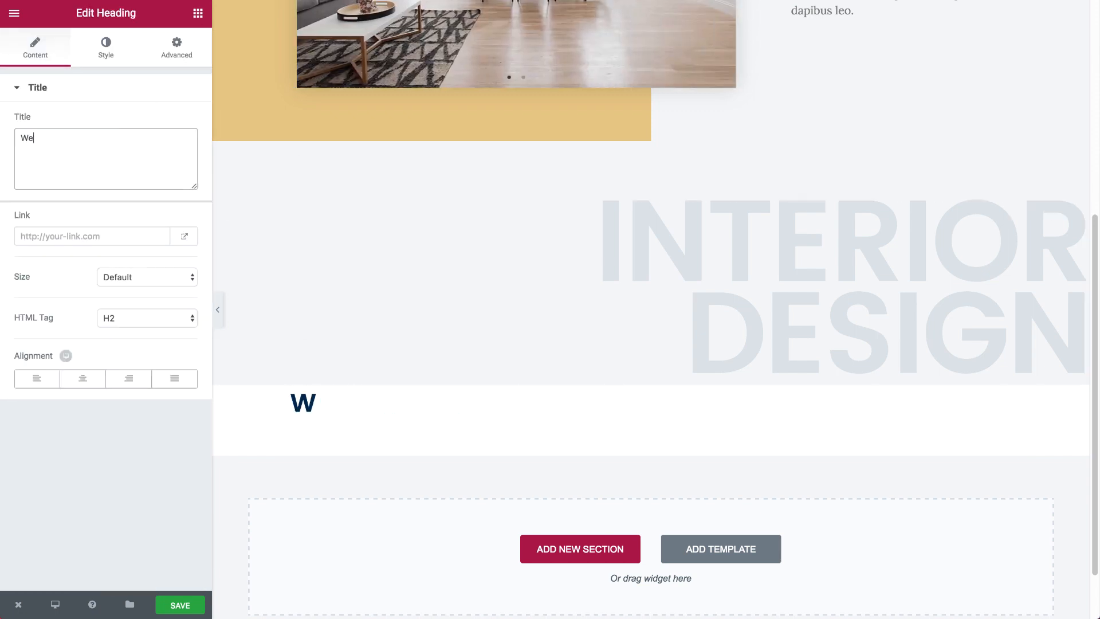
pyautogui.press('BackSpace')
pyautogui.press('BackSpace')
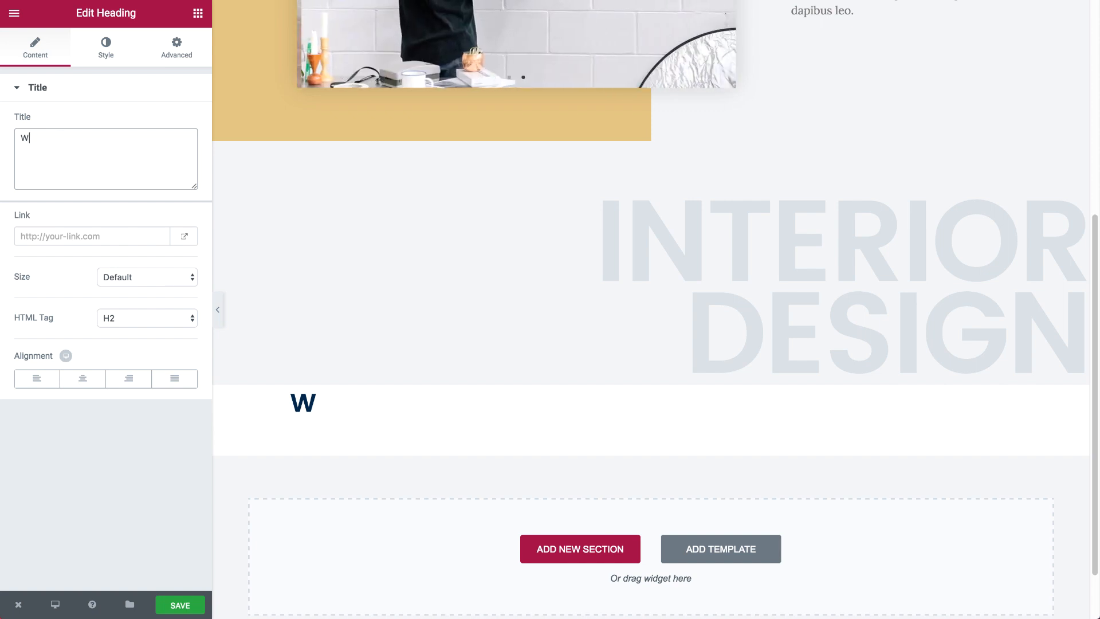
pyautogui.write('hat We Doe')
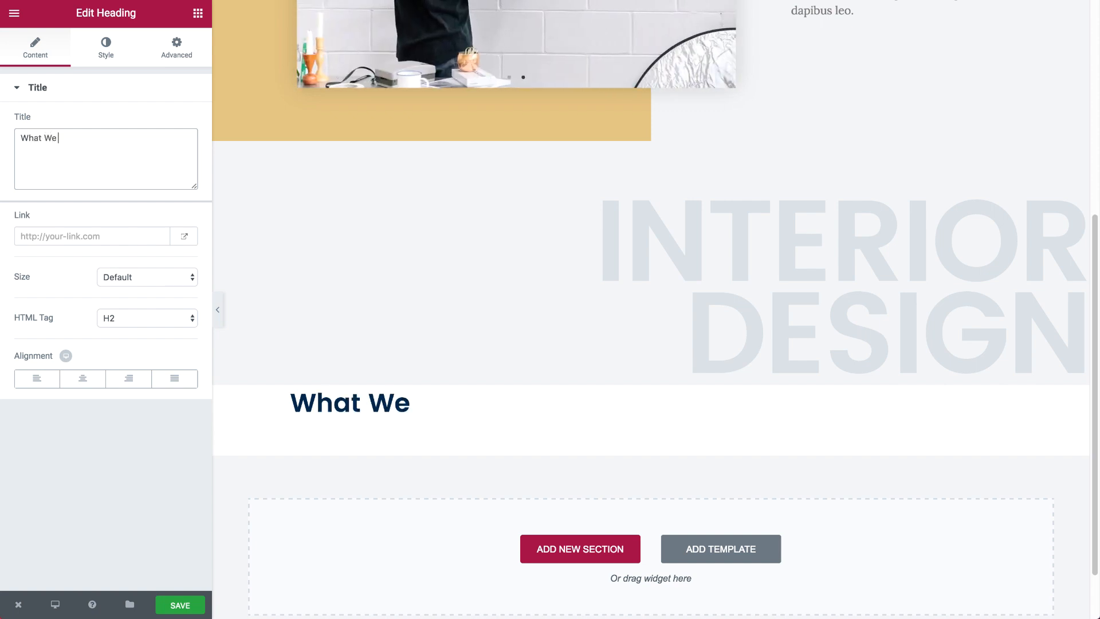
pyautogui.click(115, 325)
pyautogui.click(116, 331)
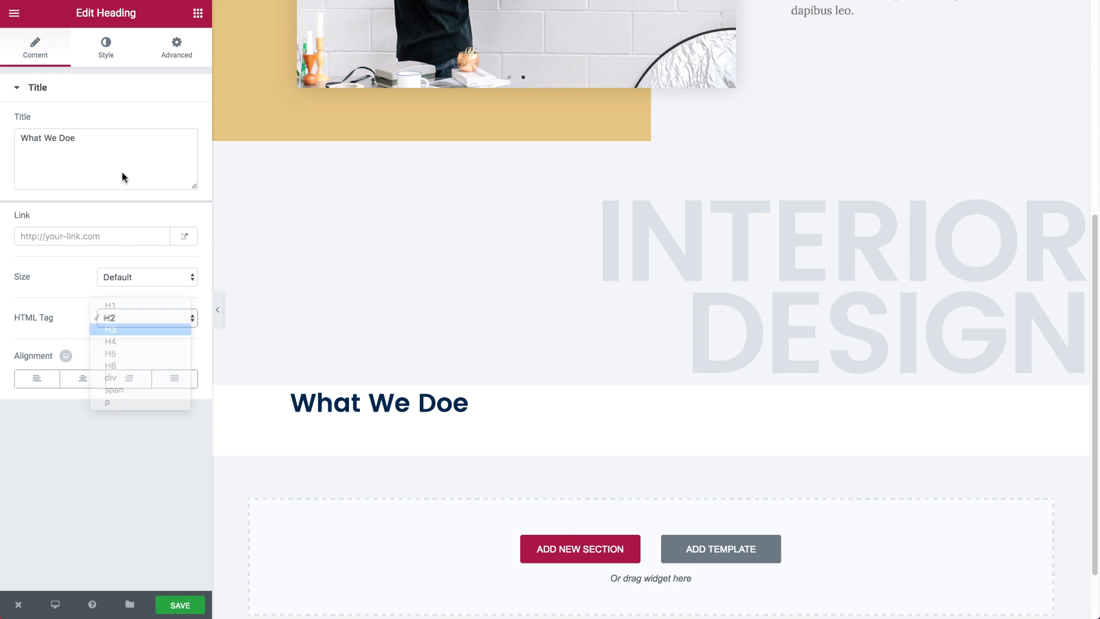
# Step: Style the What We Doe heading with text colour #e0c387, size 35 px and letter spacing -1.5
pyautogui.click(106, 46)
pyautogui.click(180, 122)
pyautogui.click(41, 288)
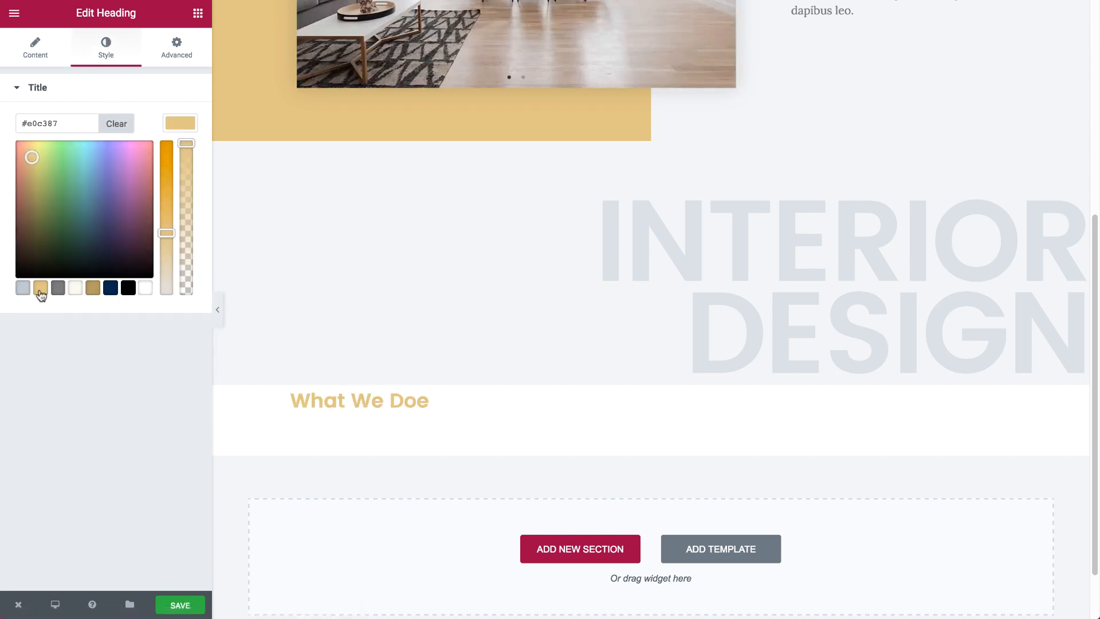
pyautogui.click(174, 133)
pyautogui.click(170, 164)
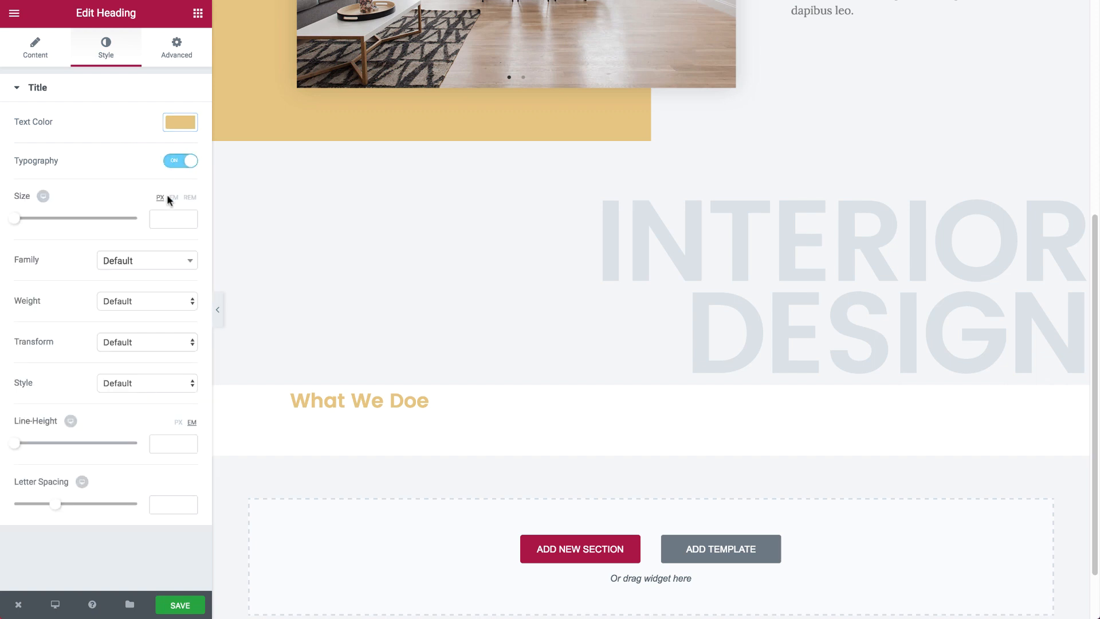
pyautogui.moveTo(15, 219); pyautogui.dragTo(32, 225)
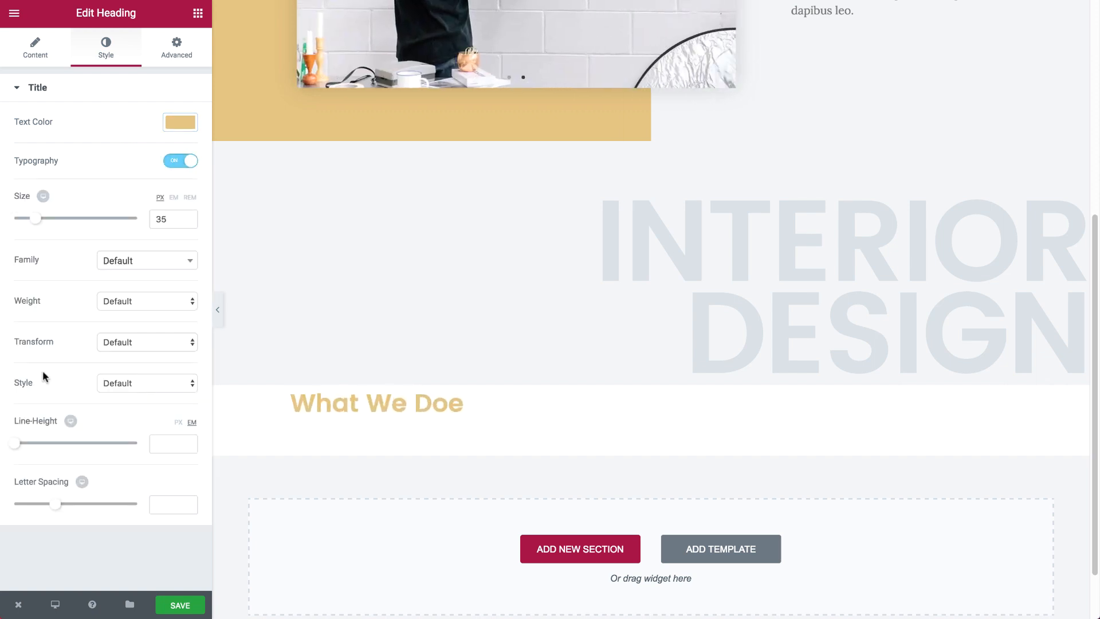
pyautogui.moveTo(58, 509); pyautogui.dragTo(48, 508)
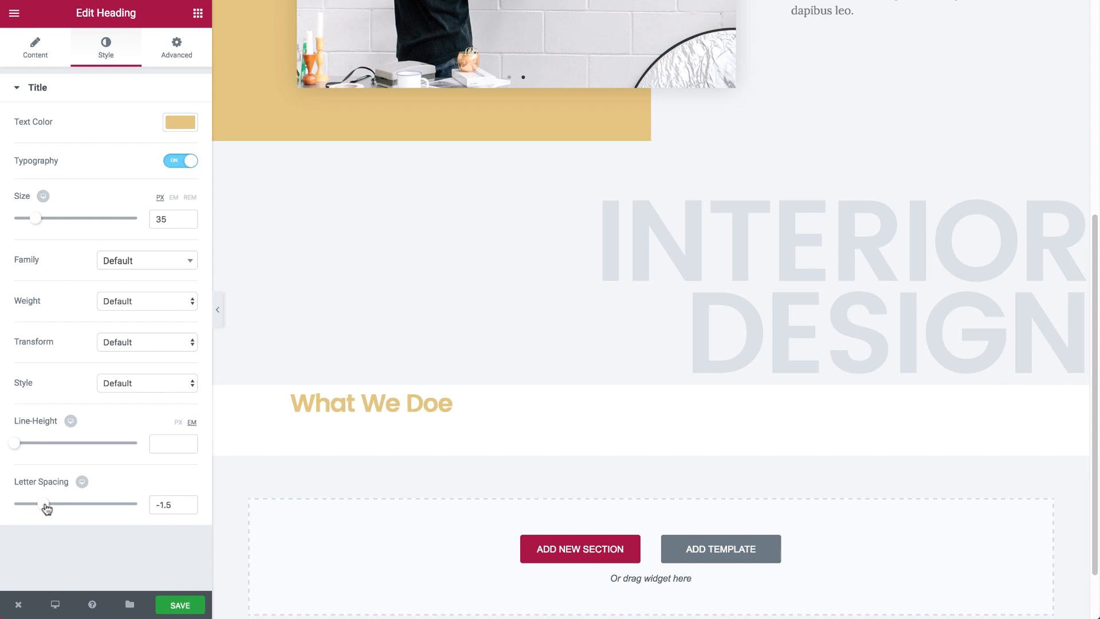
# Step: Place a Columns element below the What We Doe heading and expand it to three equal columns
pyautogui.click(198, 13)
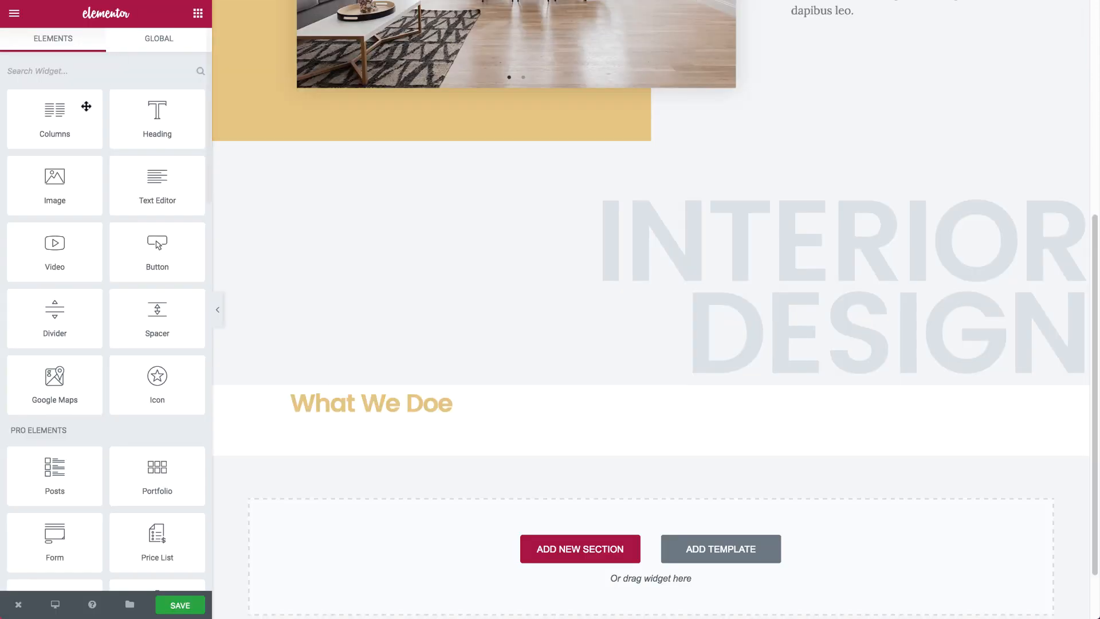
pyautogui.moveTo(86, 106); pyautogui.dragTo(339, 410)
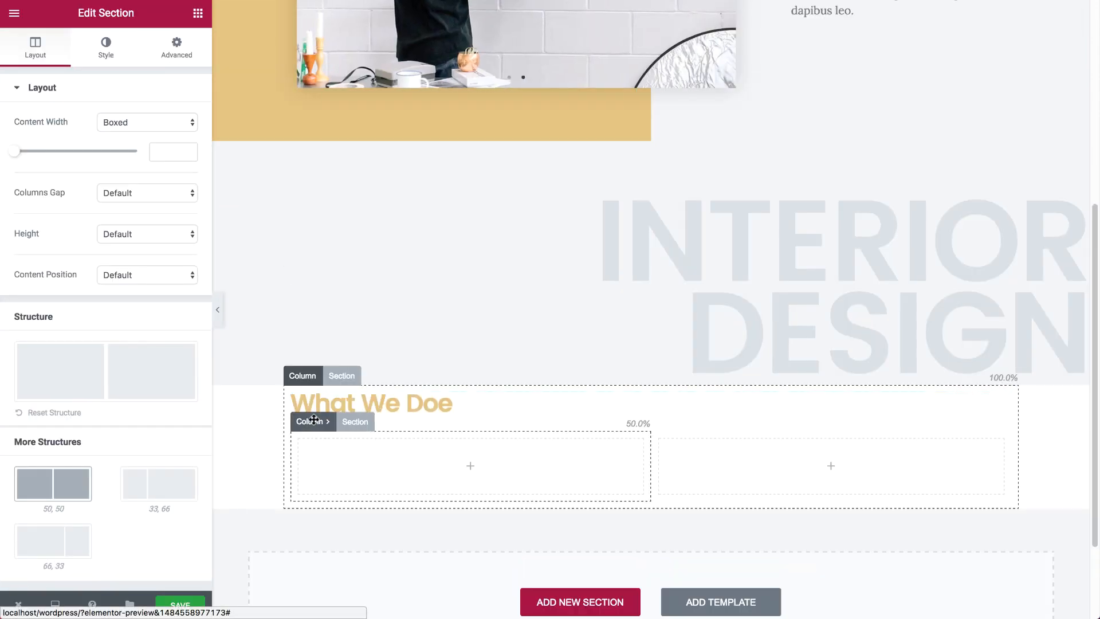
pyautogui.click(314, 419)
pyautogui.click(370, 421)
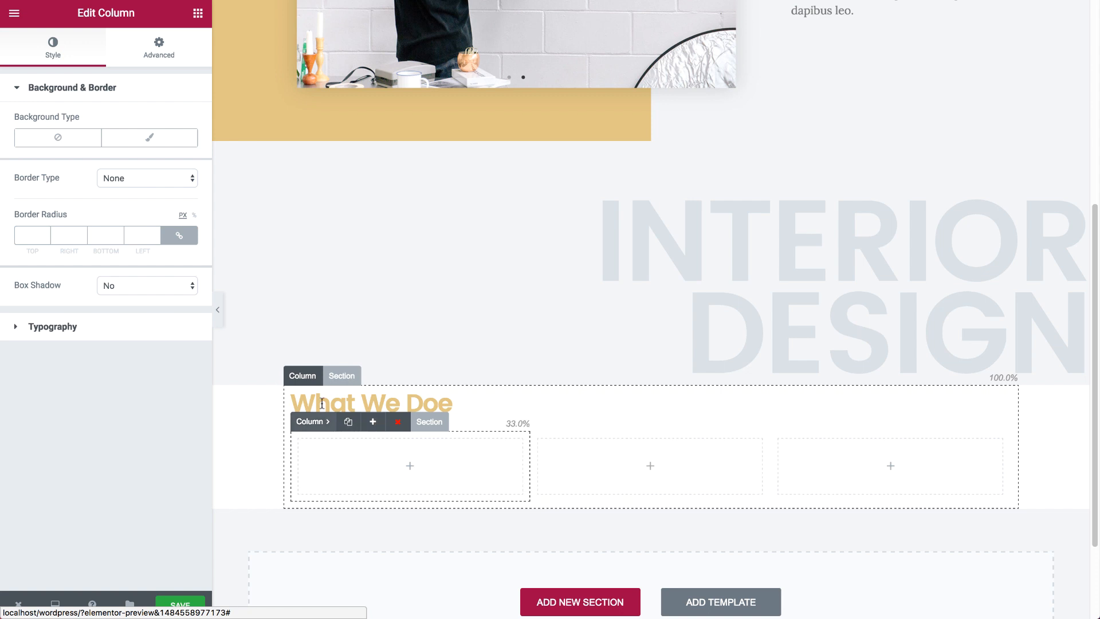
# Step: Set the columns gap to No Gap for both the outer section and the inner three-column section
pyautogui.click(335, 377)
pyautogui.click(129, 257)
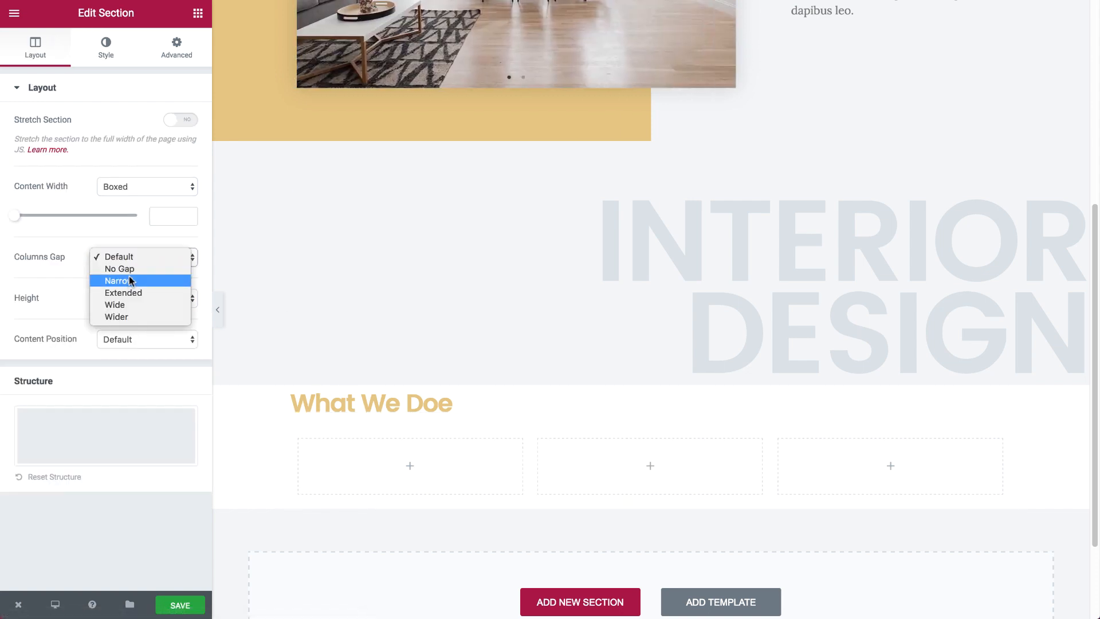
pyautogui.click(120, 269)
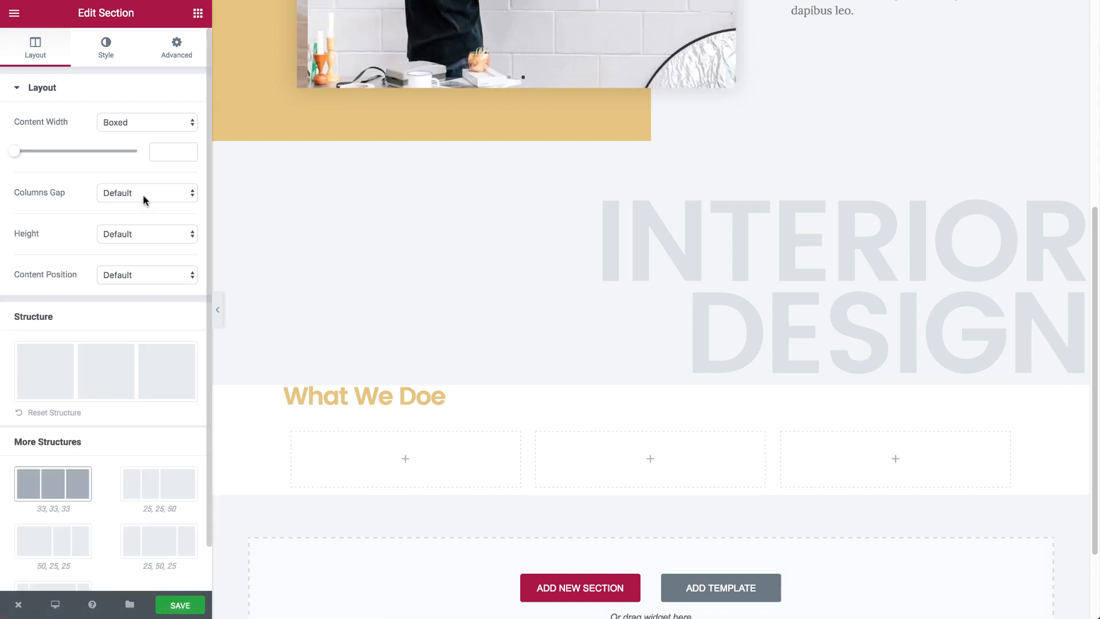
pyautogui.click(142, 194)
pyautogui.click(145, 203)
# Step: Place an Icon Box widget in the first inner column and clear its description text
pyautogui.click(197, 15)
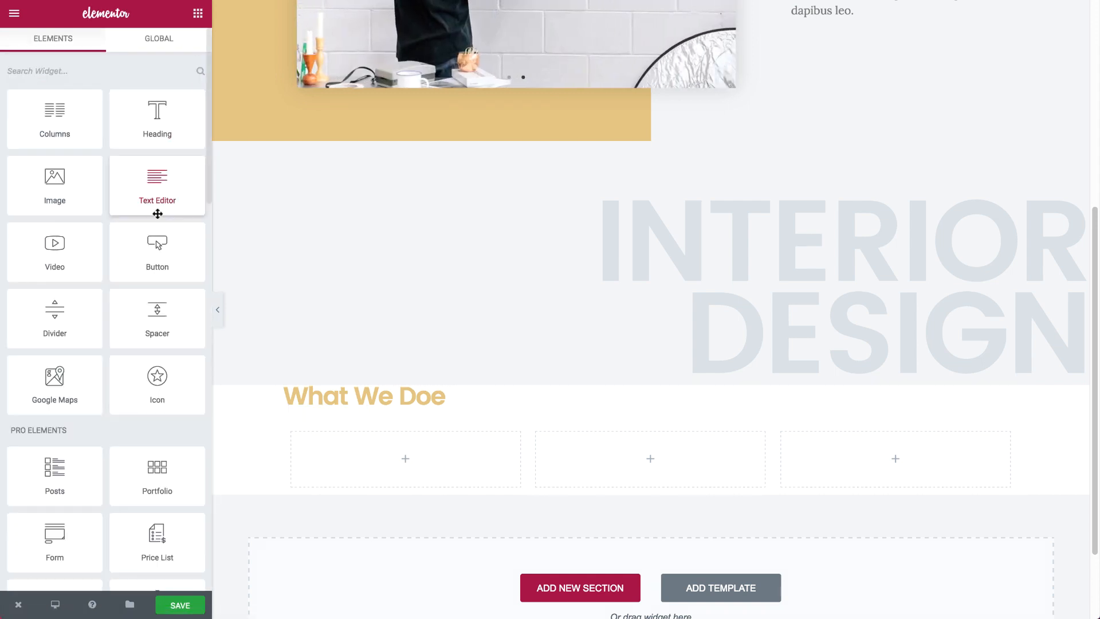
pyautogui.scroll(-3, 302, 184)
pyautogui.click(105, 66)
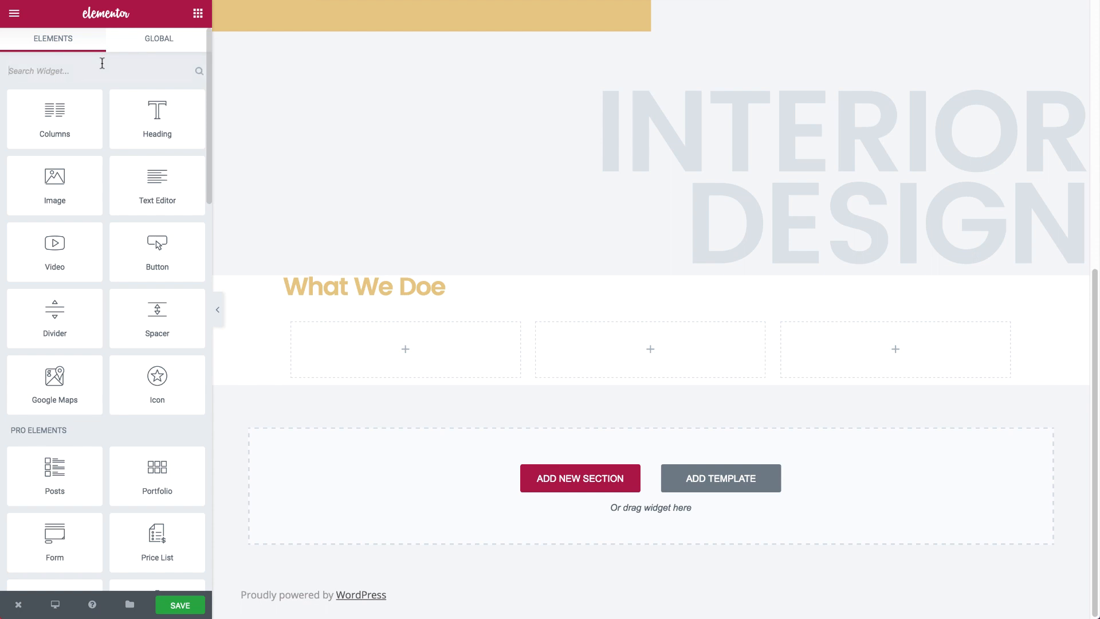
pyautogui.write('icon')
pyautogui.moveTo(118, 103); pyautogui.dragTo(396, 358)
pyautogui.tripleClick(102, 241)
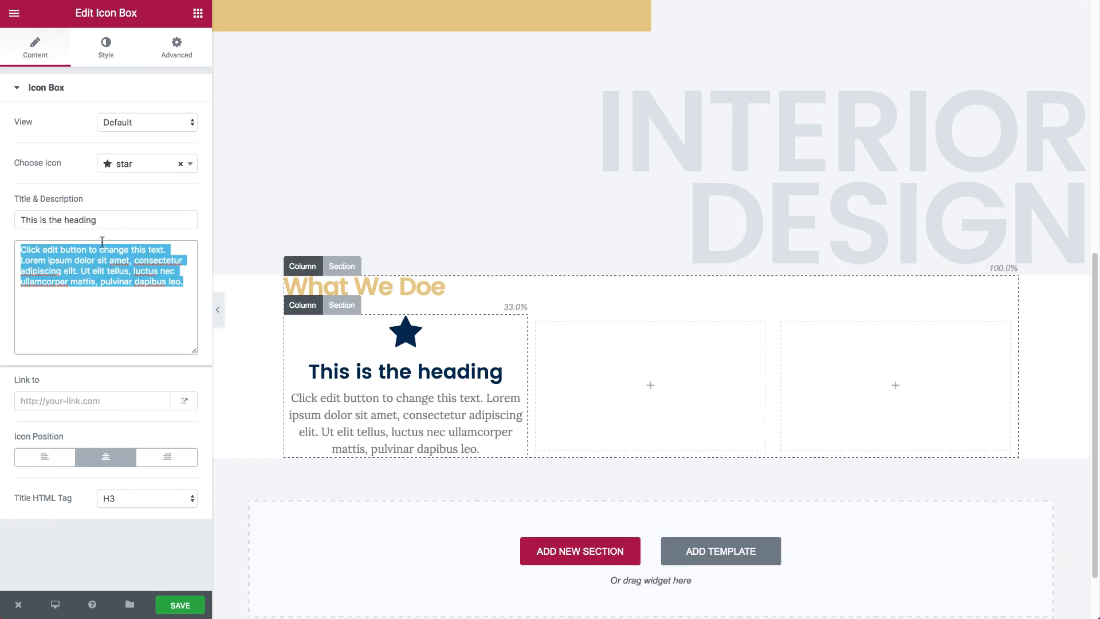
pyautogui.press('BackSpace')
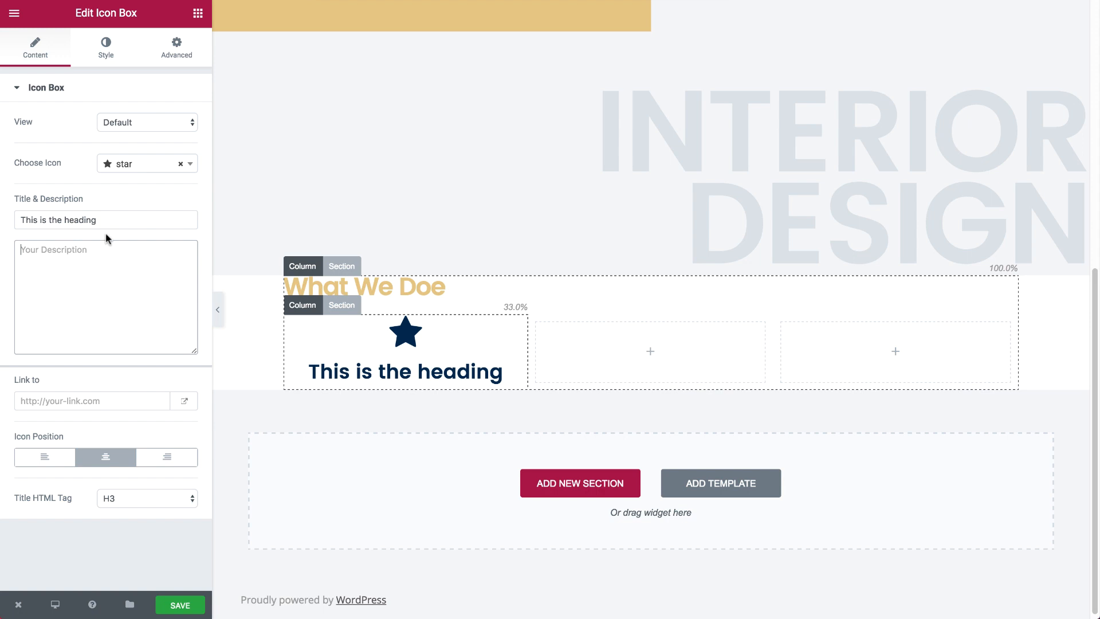
# Step: Give the icon box the briefcase icon and the title "Office & Workspace"
pyautogui.click(146, 167)
pyautogui.write('br')
pyautogui.press('Down')
pyautogui.press('Return')
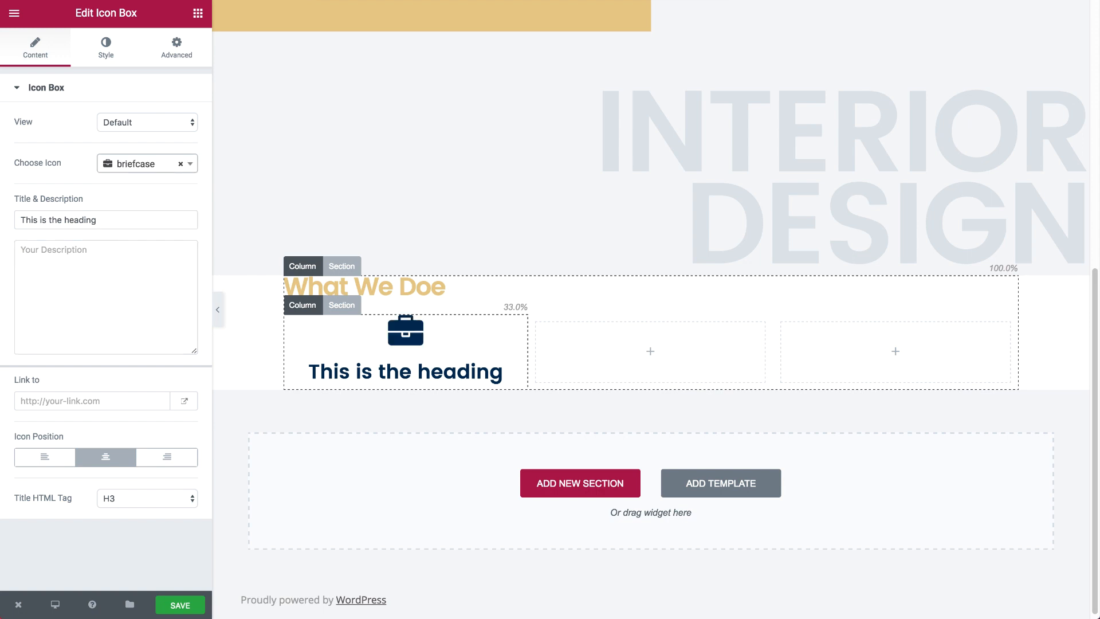
pyautogui.moveTo(21, 220); pyautogui.dragTo(97, 220)
pyautogui.write('O')
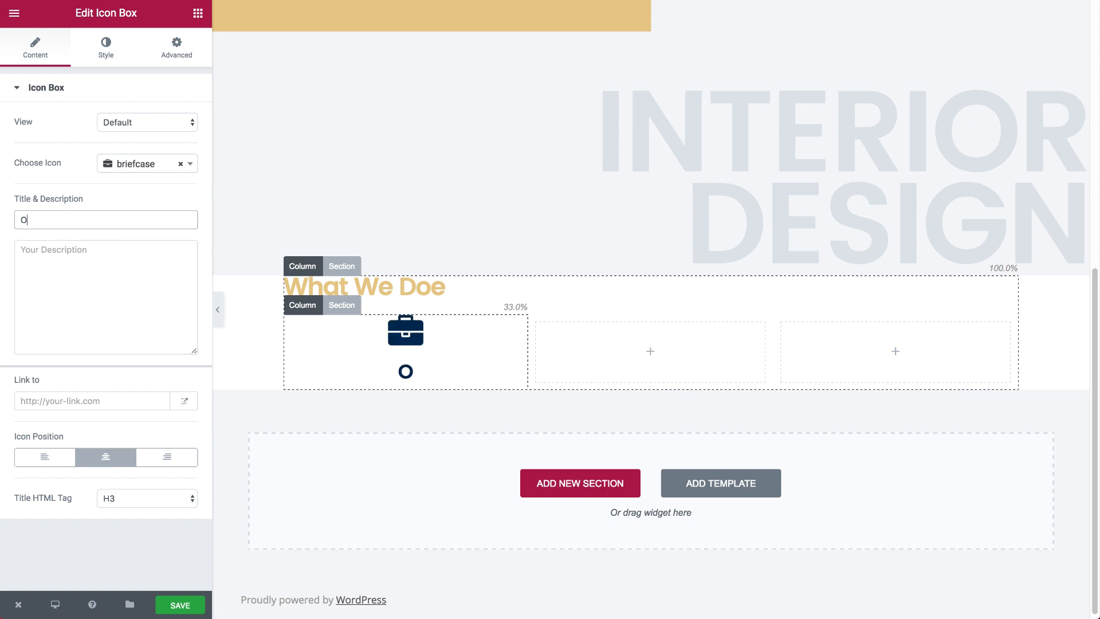
pyautogui.write('fi')
pyautogui.press('BackSpace')
pyautogui.write('fice & ')
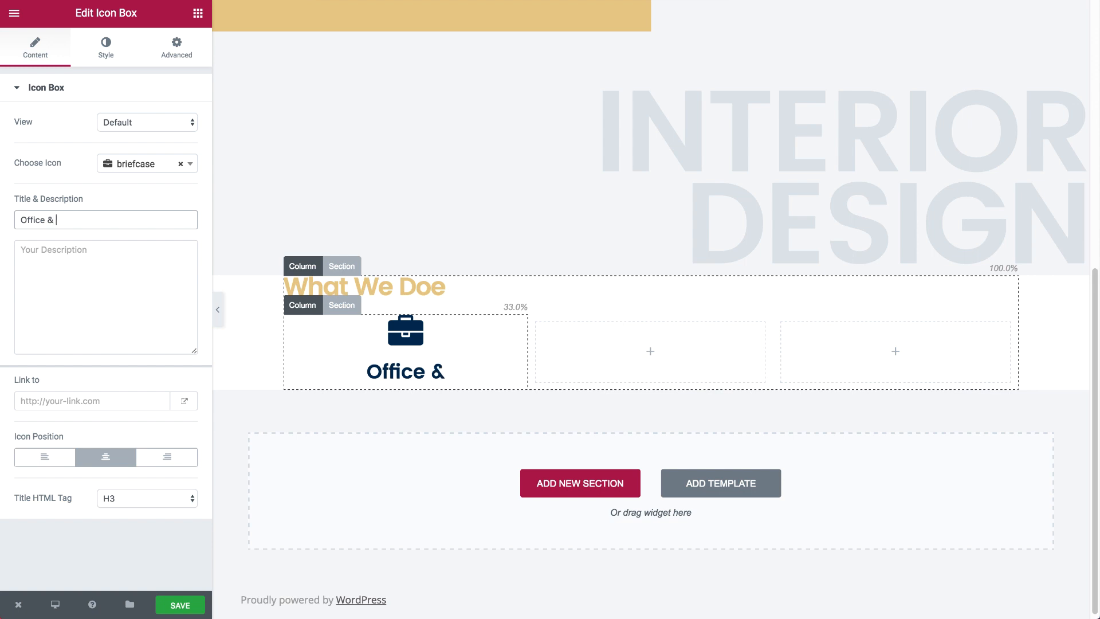
pyautogui.write('Wo')
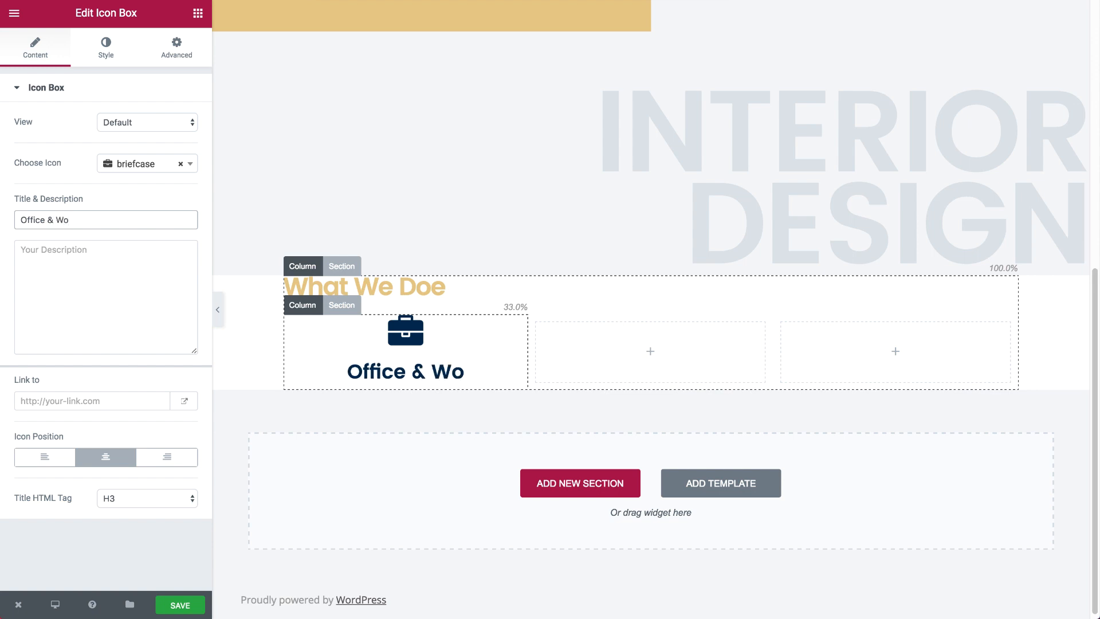
pyautogui.write('rkspace')
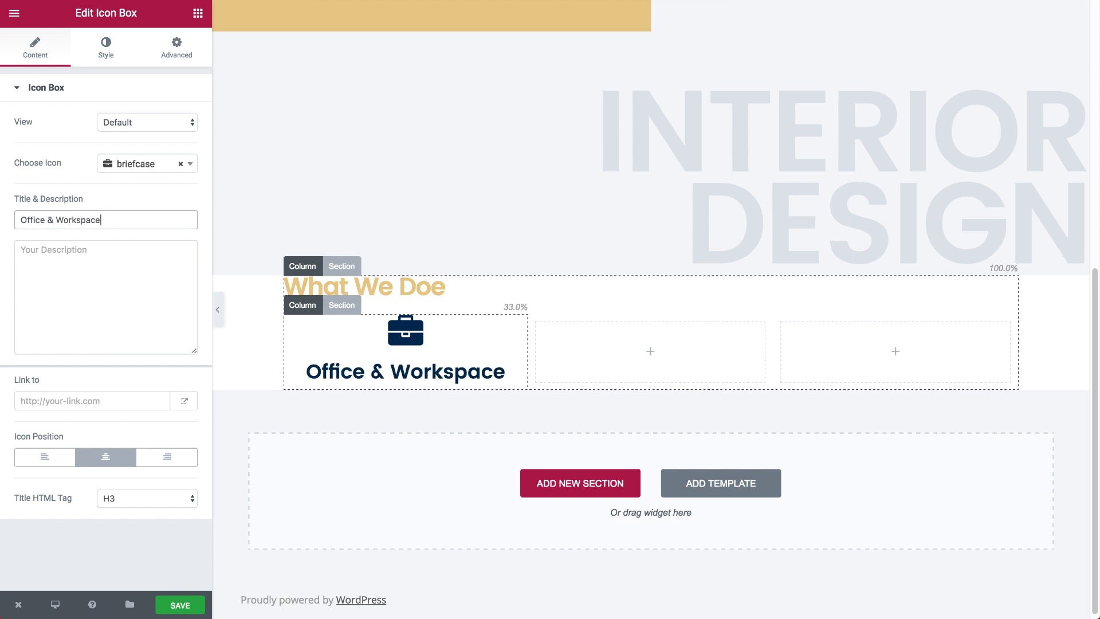
# Step: Set the briefcase icon's primary colour to grey-blue #bfc9d1
pyautogui.click(104, 49)
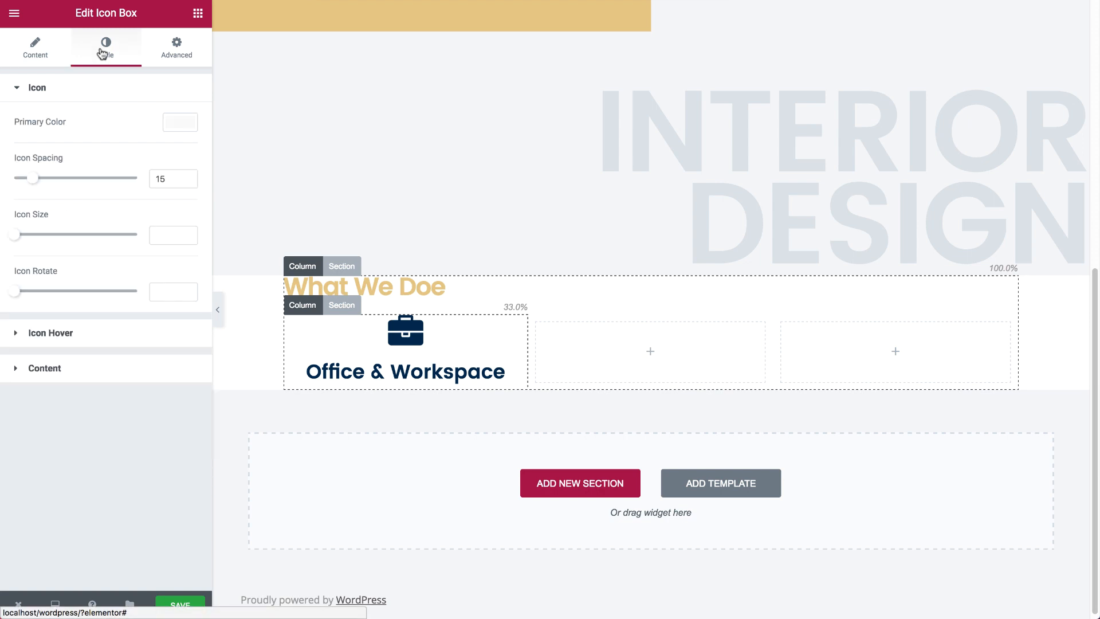
pyautogui.click(175, 130)
pyautogui.click(23, 288)
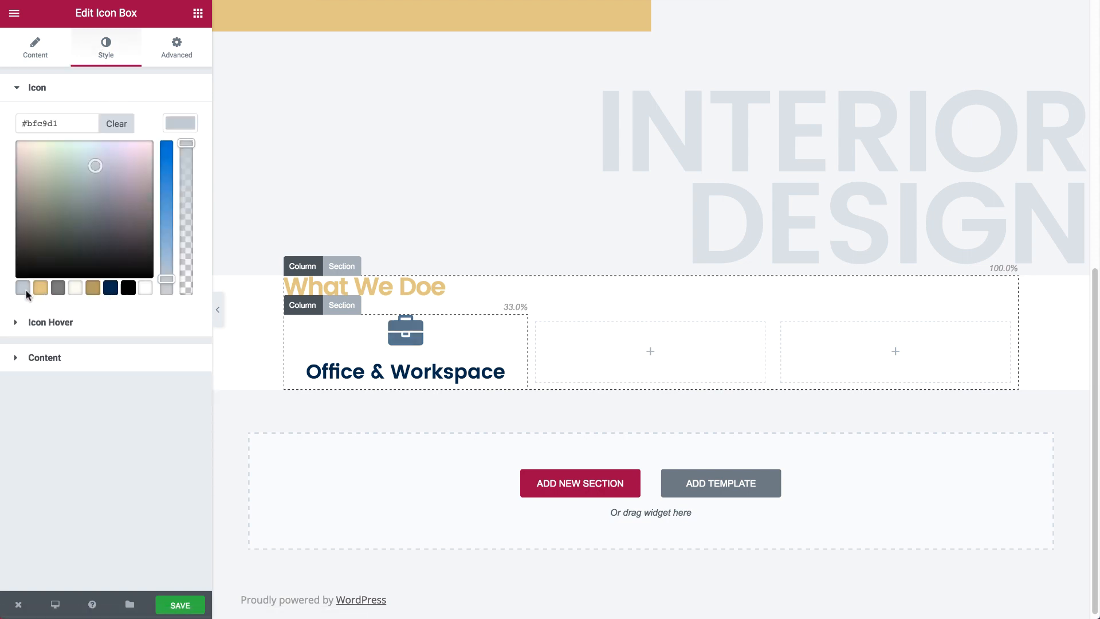
pyautogui.click(181, 125)
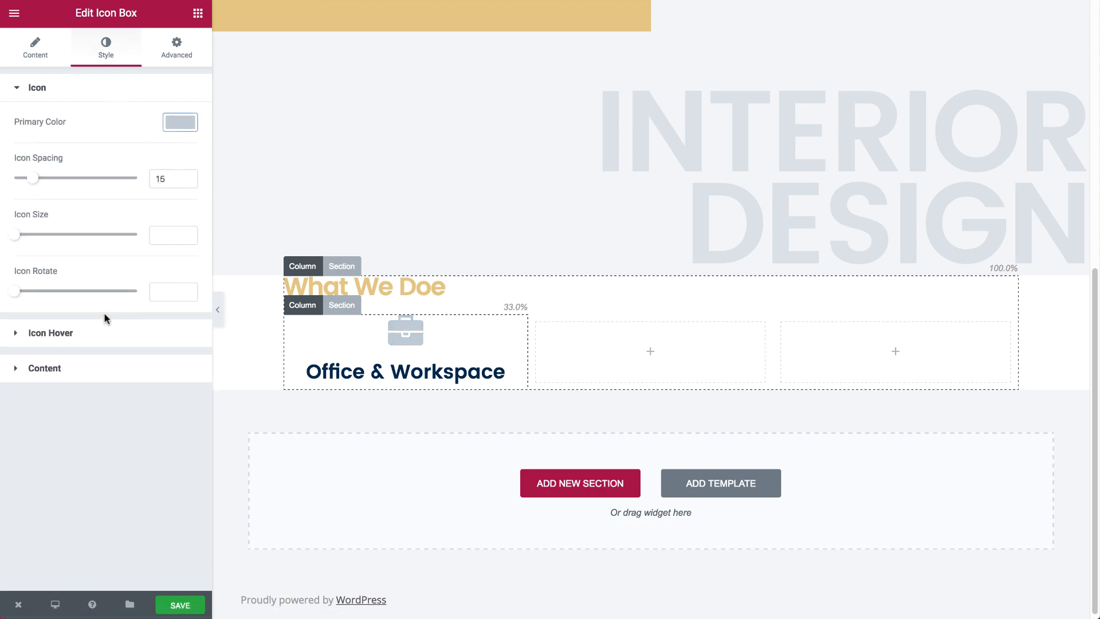
# Step: Give the icon a gold hover colour and the Float hover animation
pyautogui.click(106, 335)
pyautogui.click(184, 163)
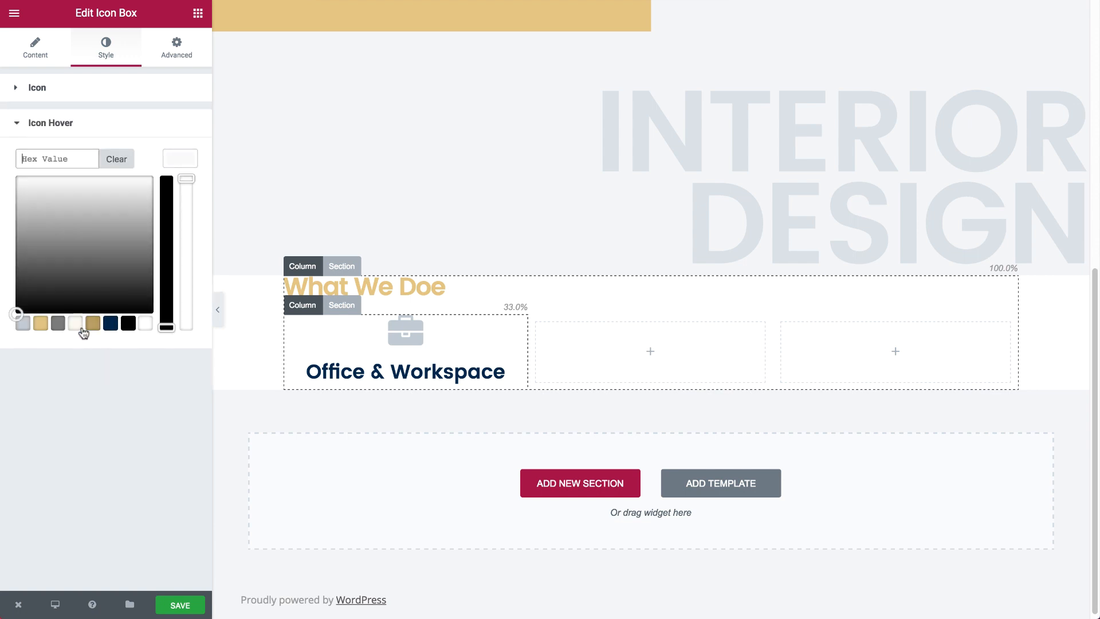
pyautogui.click(41, 323)
pyautogui.click(177, 165)
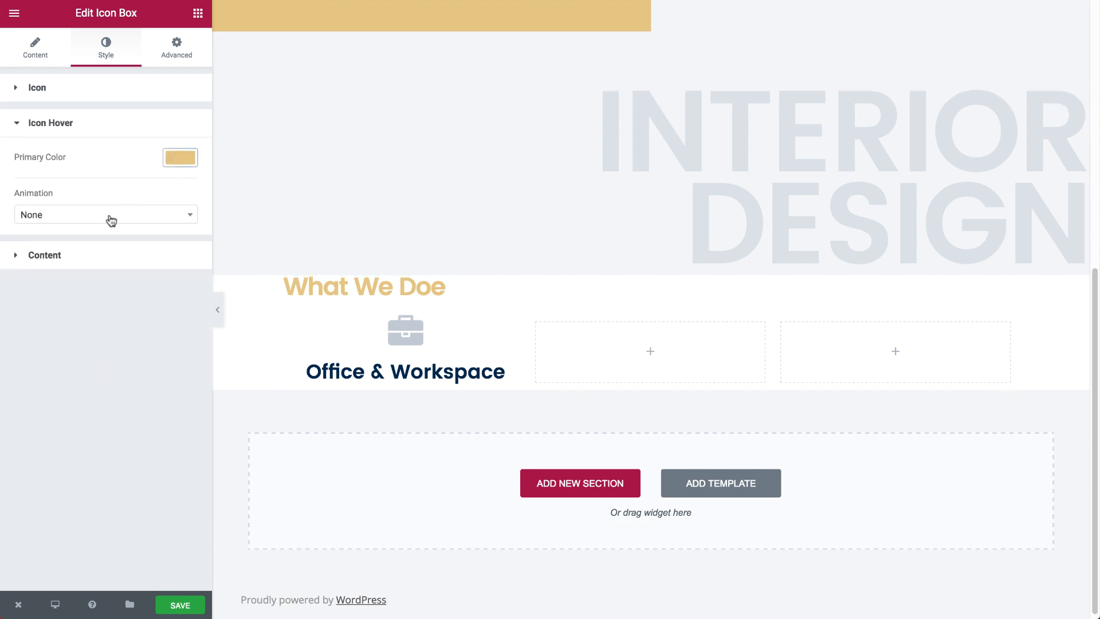
pyautogui.click(109, 216)
pyautogui.write('flo')
pyautogui.press('Return')
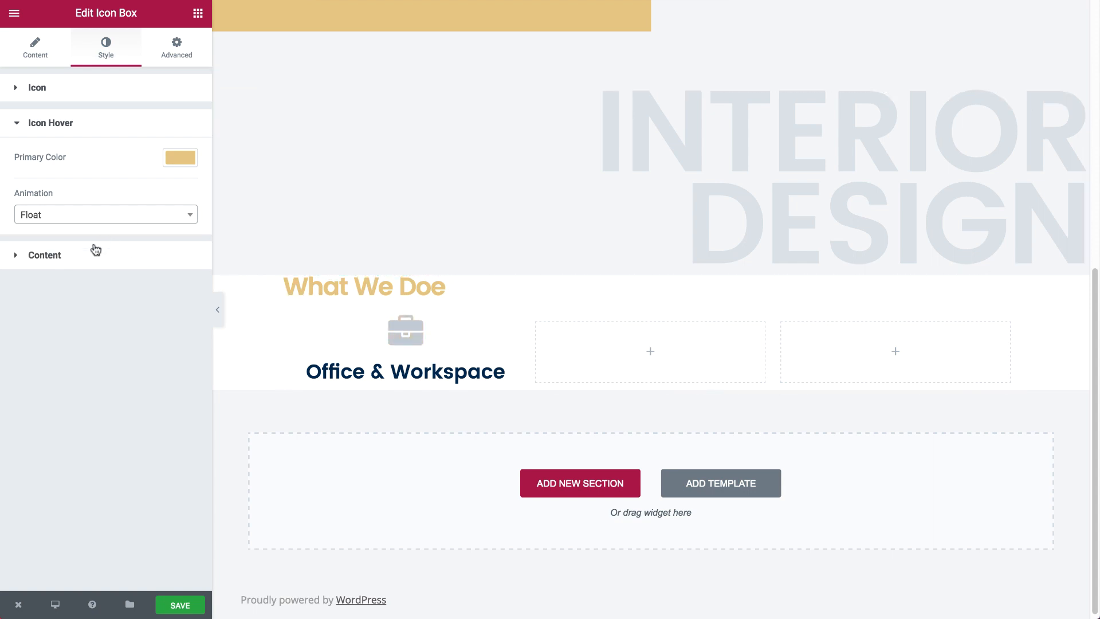
# Step: Enable custom typography for the icon box's title and set its size to 19 px
pyautogui.click(123, 266)
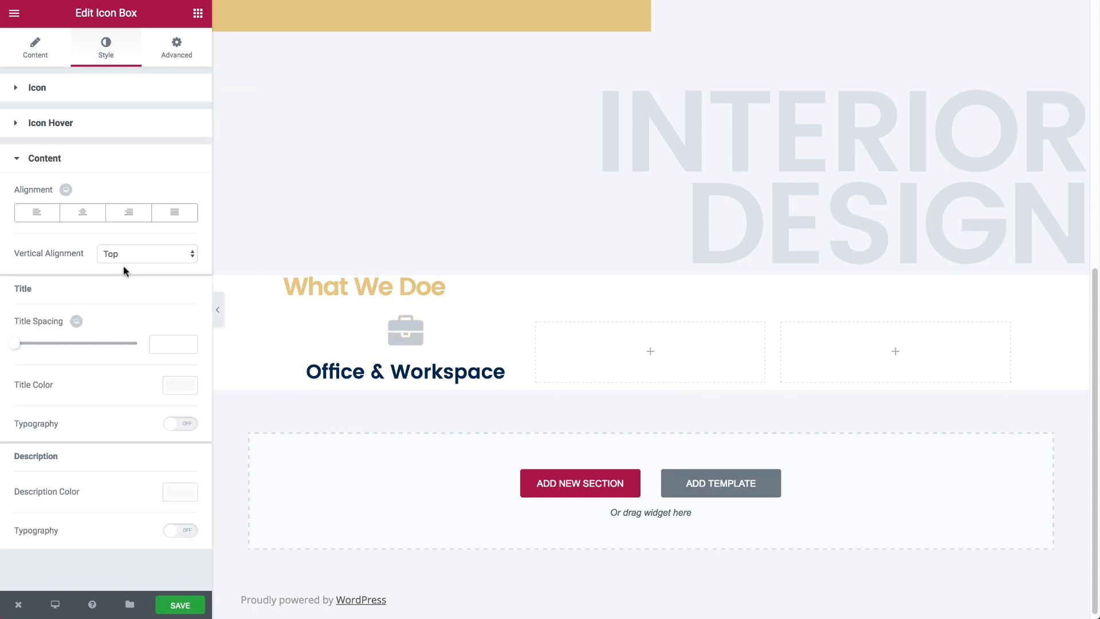
pyautogui.click(178, 425)
pyautogui.click(164, 480)
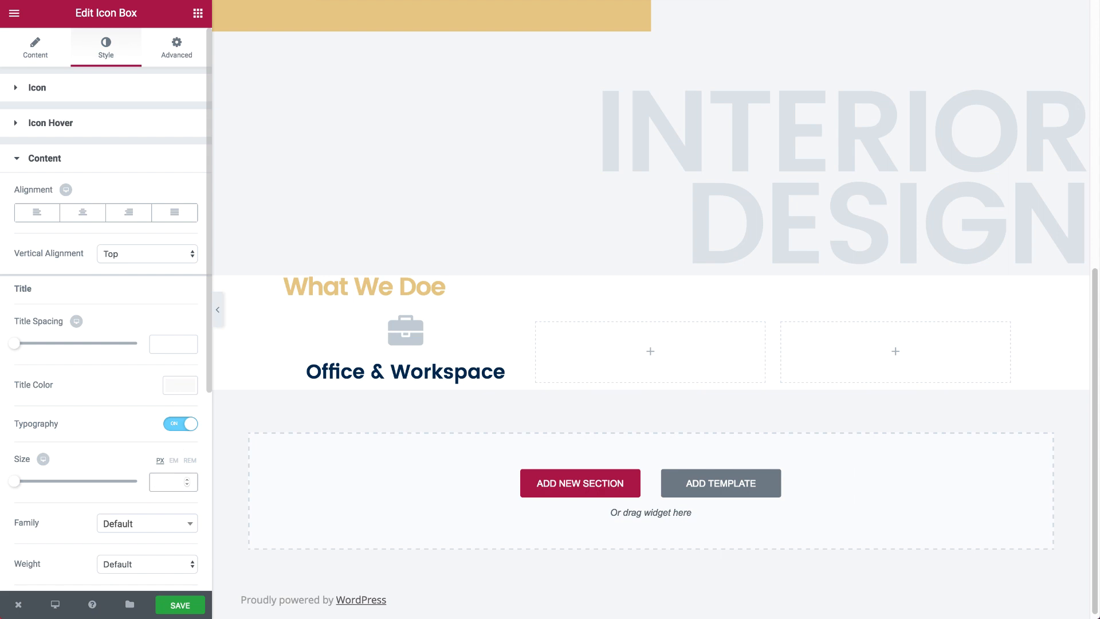
pyautogui.write('19')
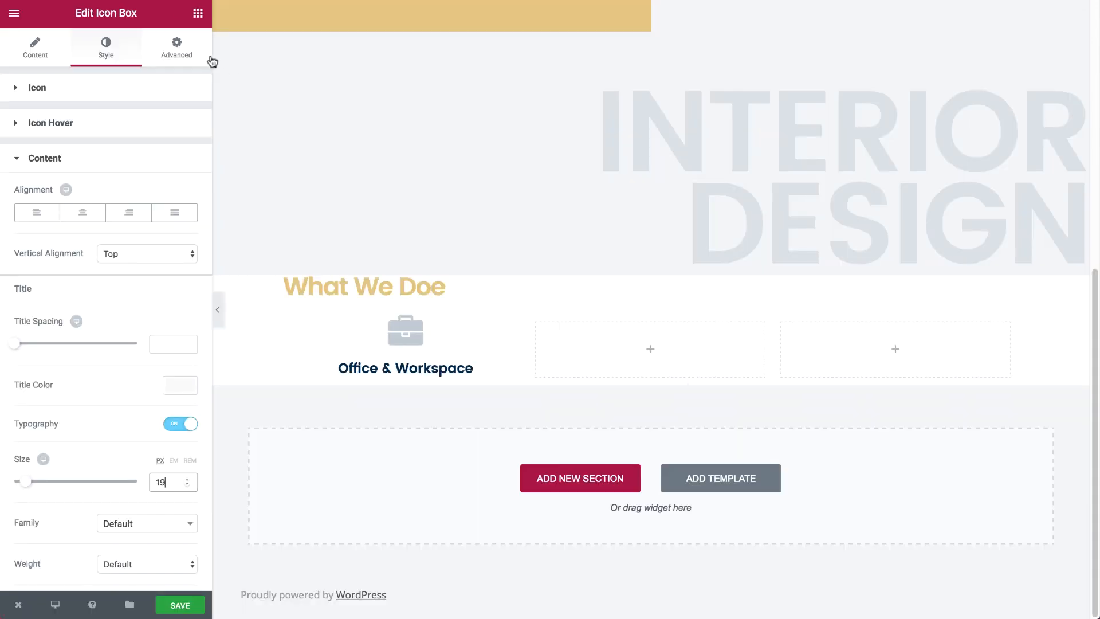
# Step: Add 50 px of padding on all four sides of the Office & Workspace icon box
pyautogui.click(189, 52)
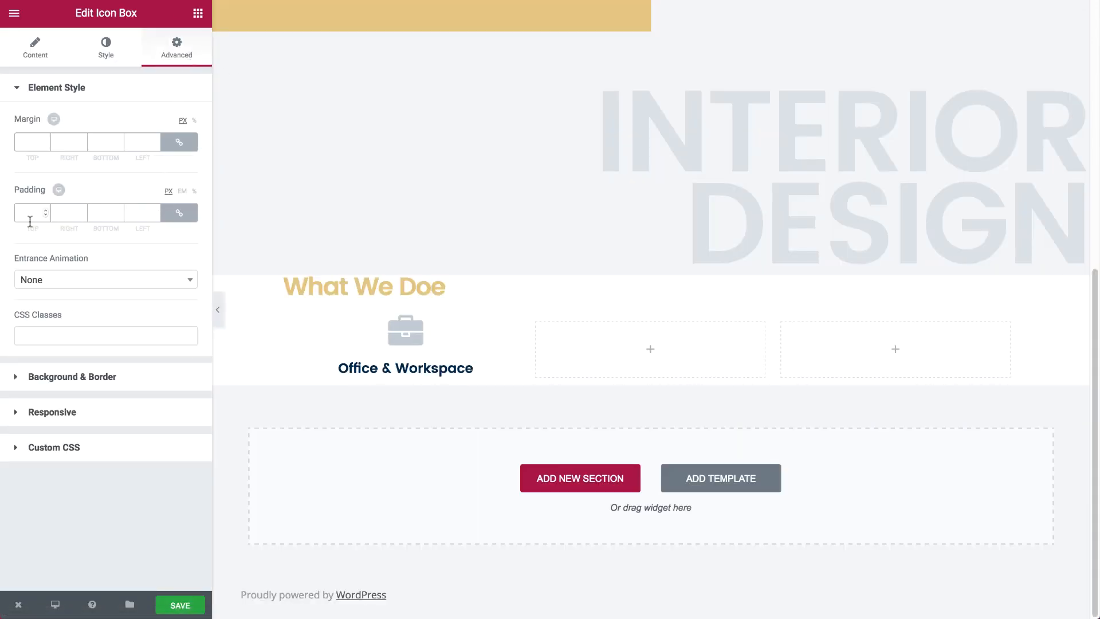
pyautogui.click(135, 213)
pyautogui.write('50')
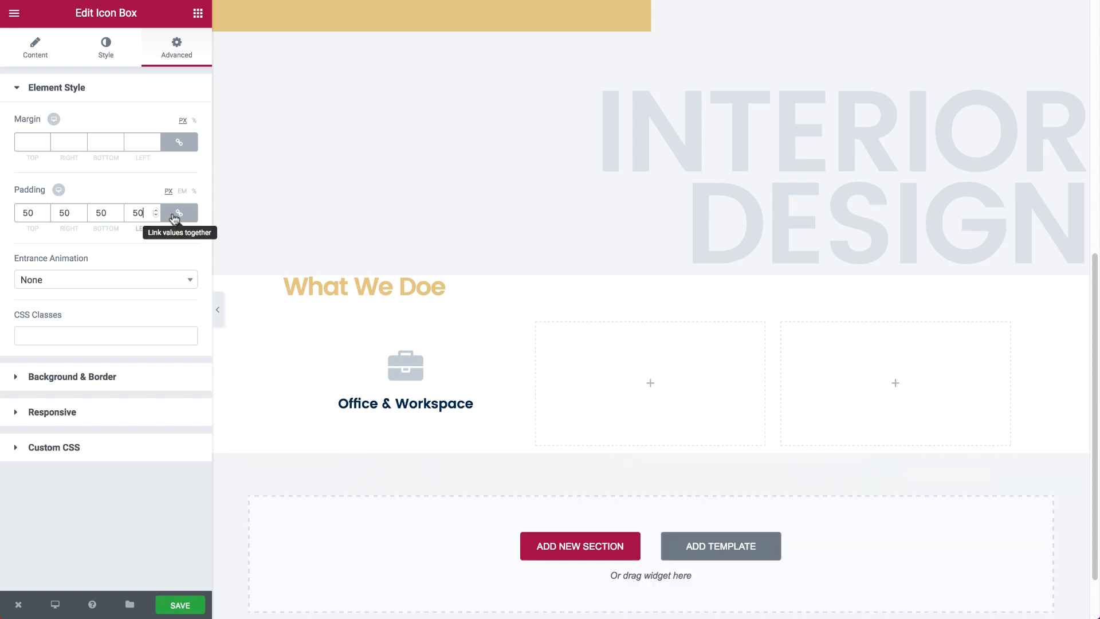
# Step: Give the Office & Workspace icon box a solid 1 px border on all sides in gold #e0c387
pyautogui.click(100, 378)
pyautogui.click(131, 220)
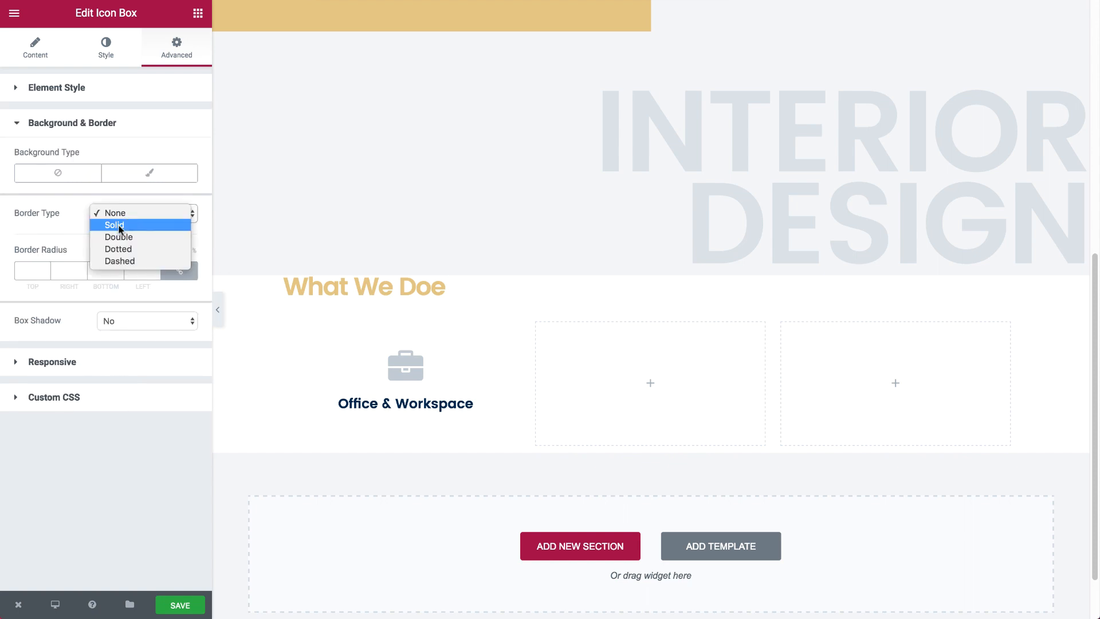
pyautogui.click(120, 229)
pyautogui.click(156, 267)
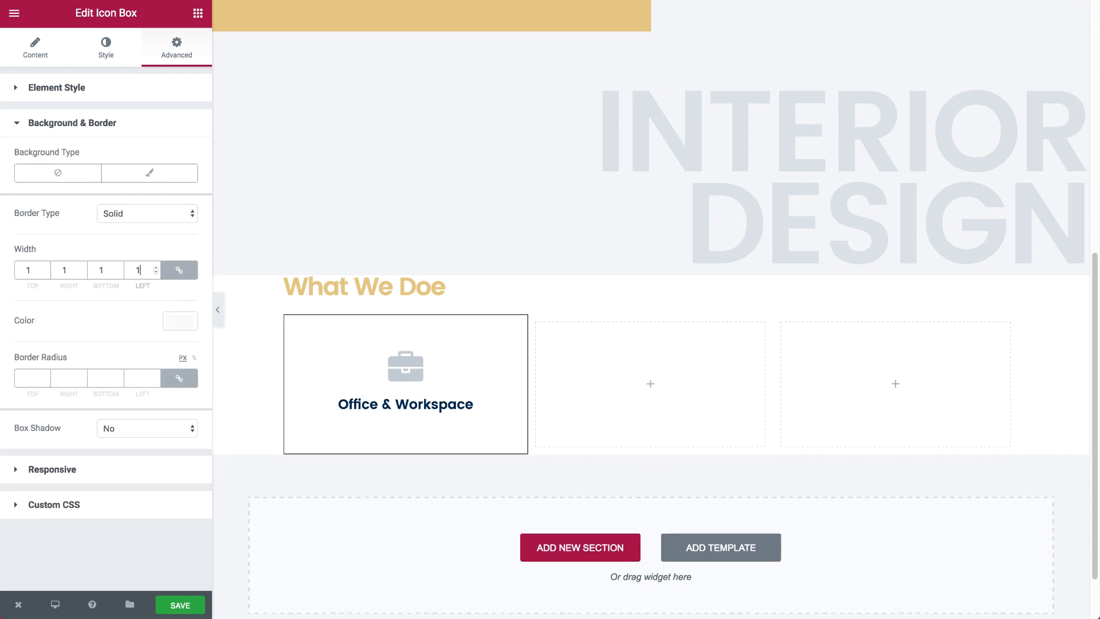
pyautogui.click(189, 322)
pyautogui.click(40, 485)
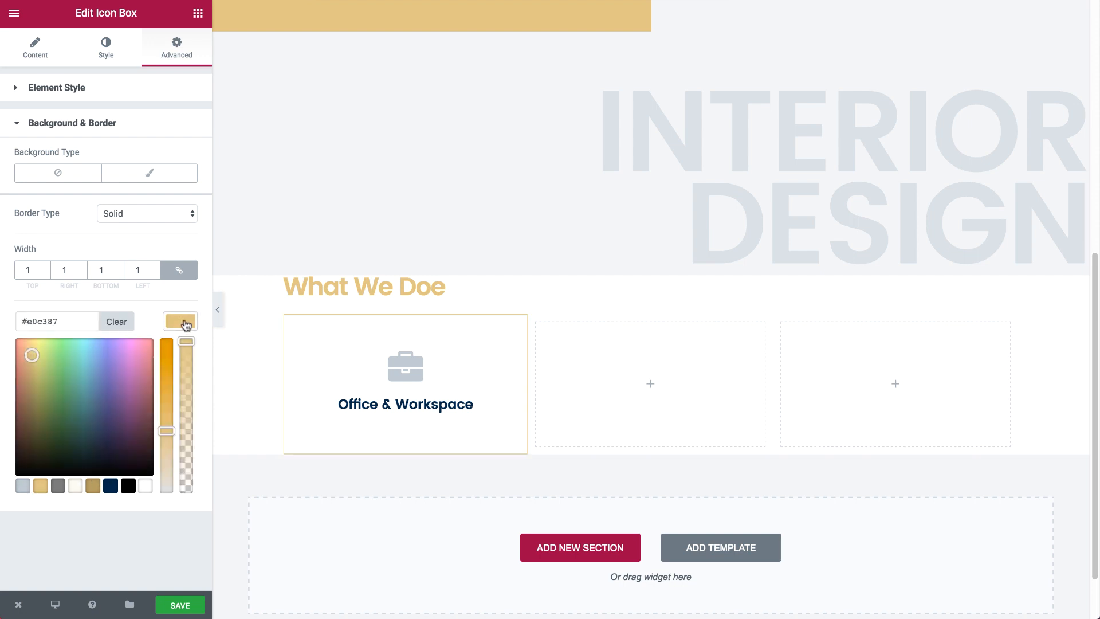
pyautogui.click(186, 325)
# Step: Enable a box shadow on the icon box with a more transparent black colour and a blur of 22
pyautogui.click(165, 432)
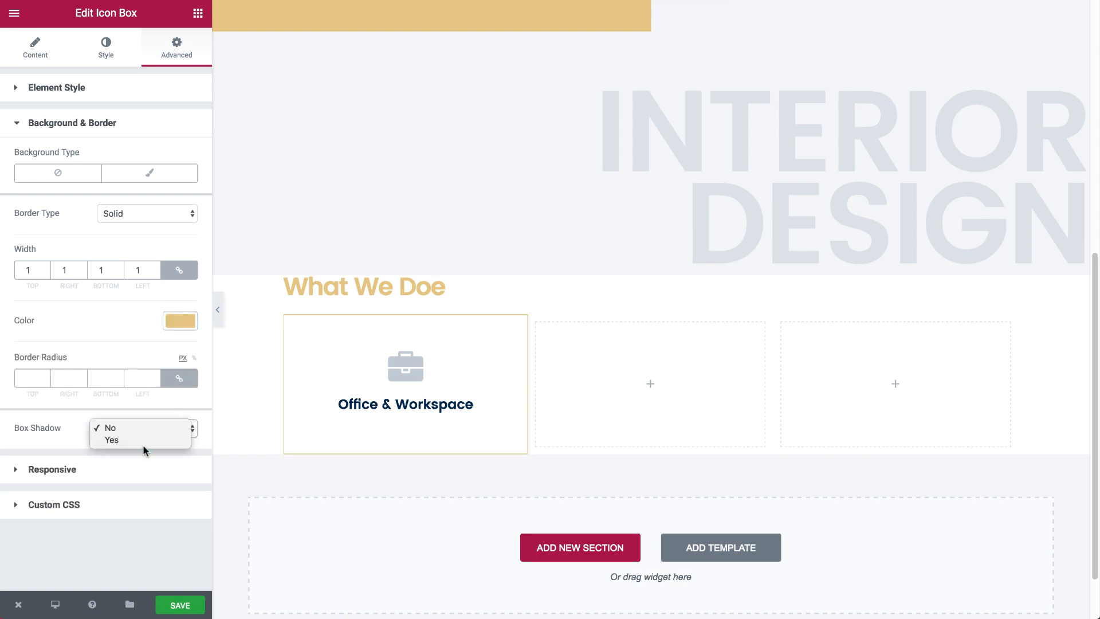
pyautogui.click(140, 442)
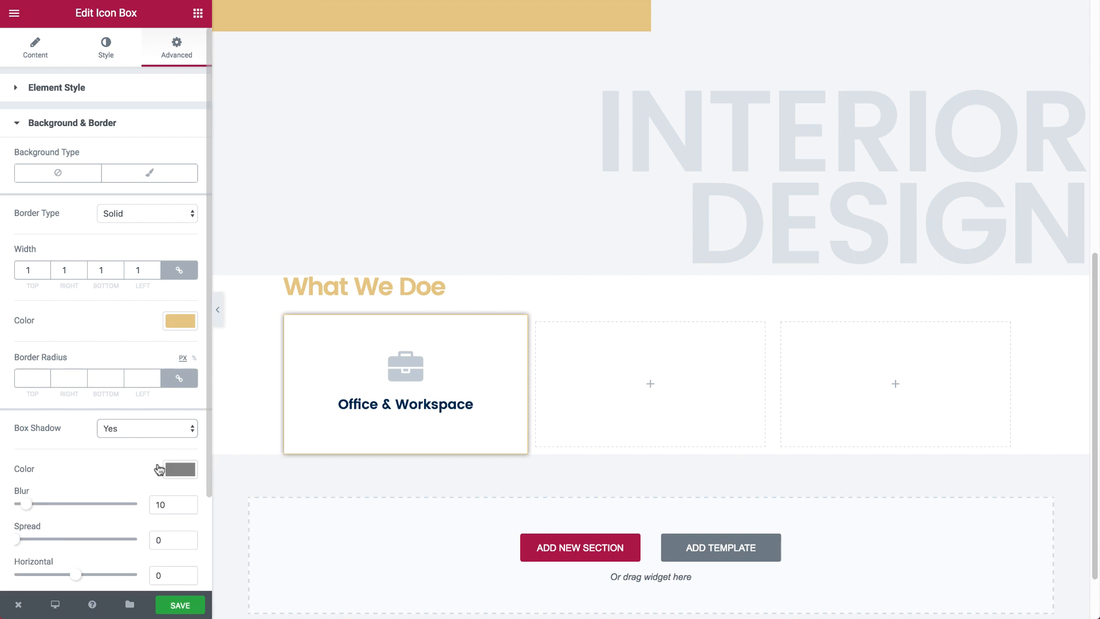
pyautogui.click(175, 471)
pyautogui.scroll(-2, 178, 462)
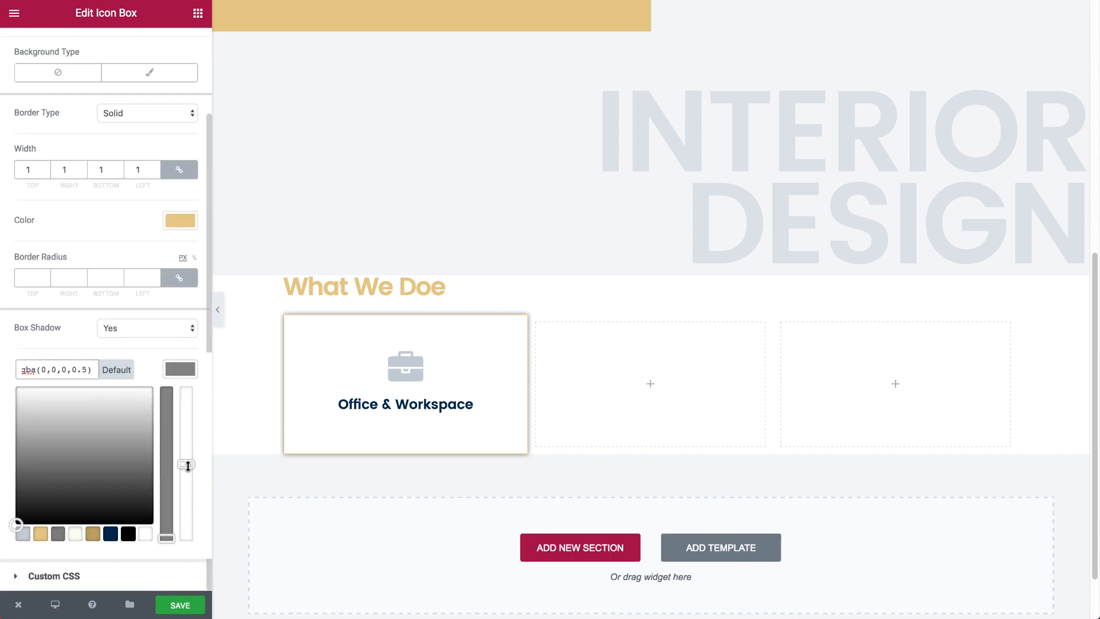
pyautogui.moveTo(185, 465); pyautogui.dragTo(184, 522)
pyautogui.click(180, 371)
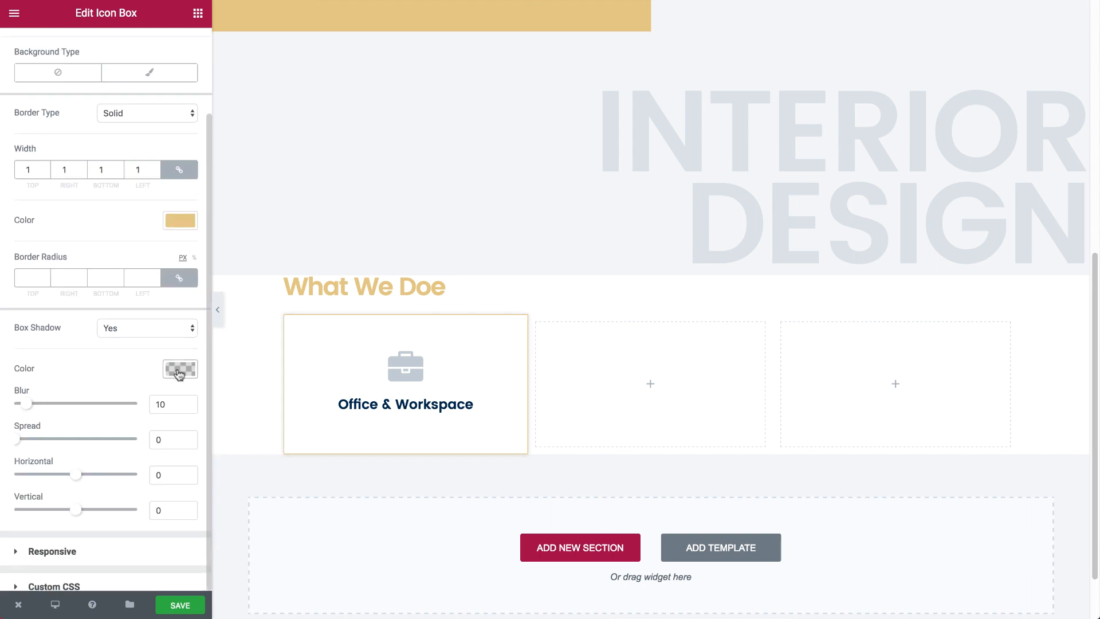
pyautogui.moveTo(27, 408); pyautogui.dragTo(43, 410)
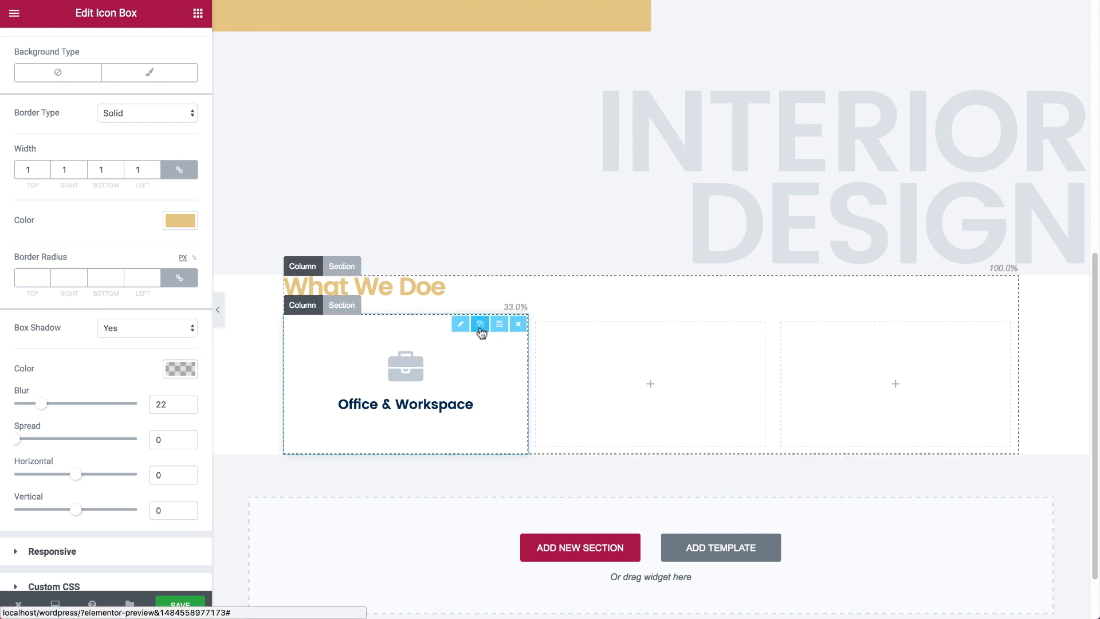
# Step: Duplicate the Office & Workspace icon box into the two empty columns beside it
pyautogui.moveTo(481, 331); pyautogui.dragTo(691, 374)
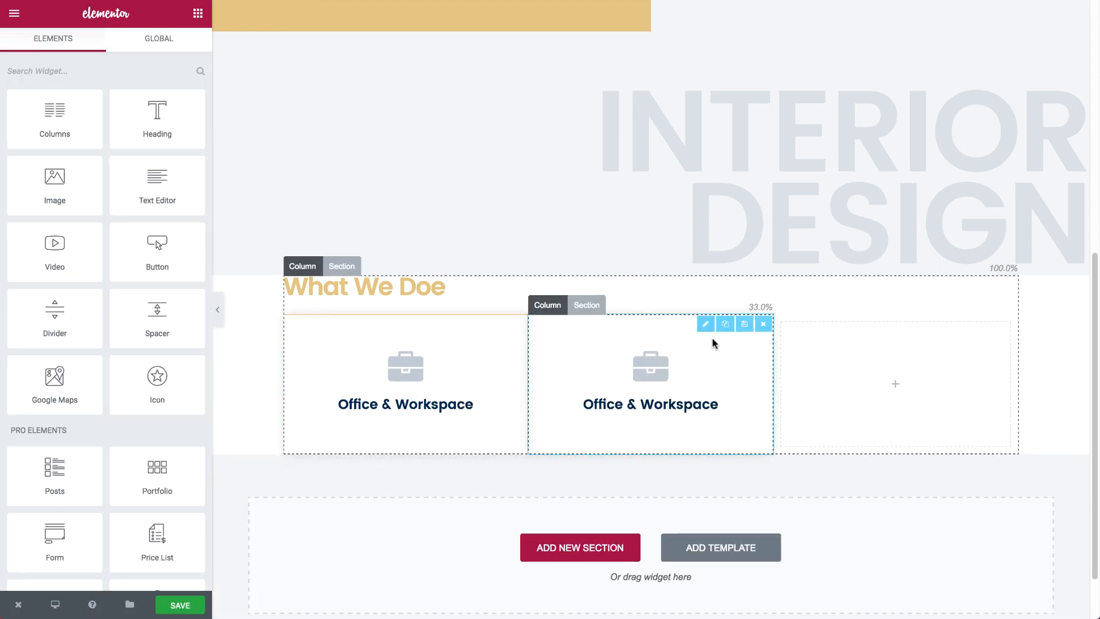
pyautogui.moveTo(725, 330); pyautogui.dragTo(784, 380)
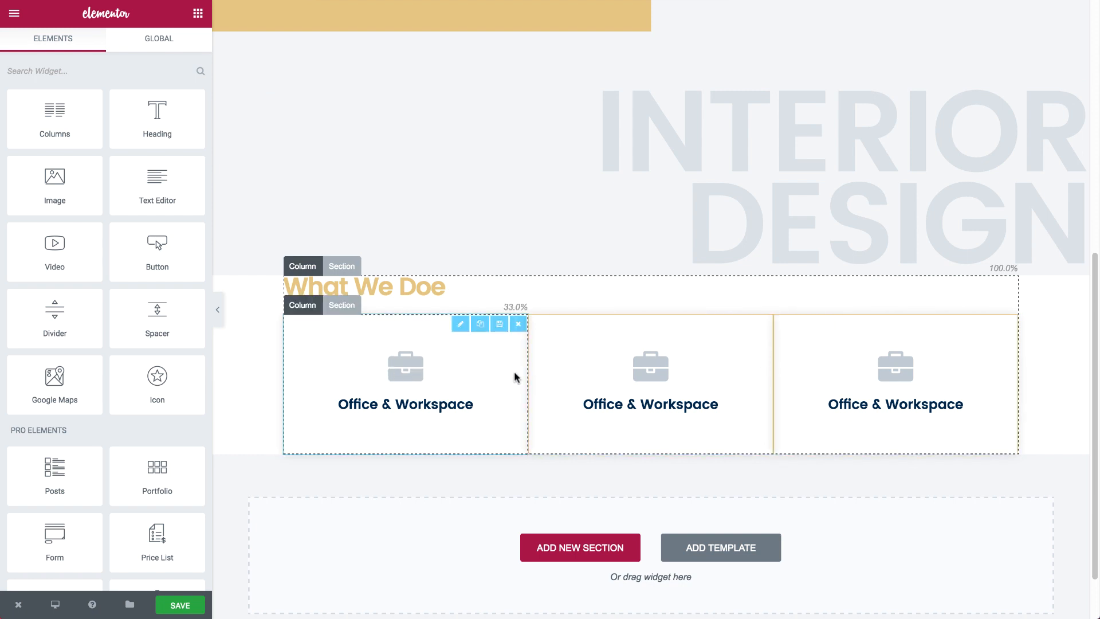
# Step: Try the Wider and Default column gaps on the icon box section and return it to No Gap
pyautogui.click(334, 307)
pyautogui.click(128, 192)
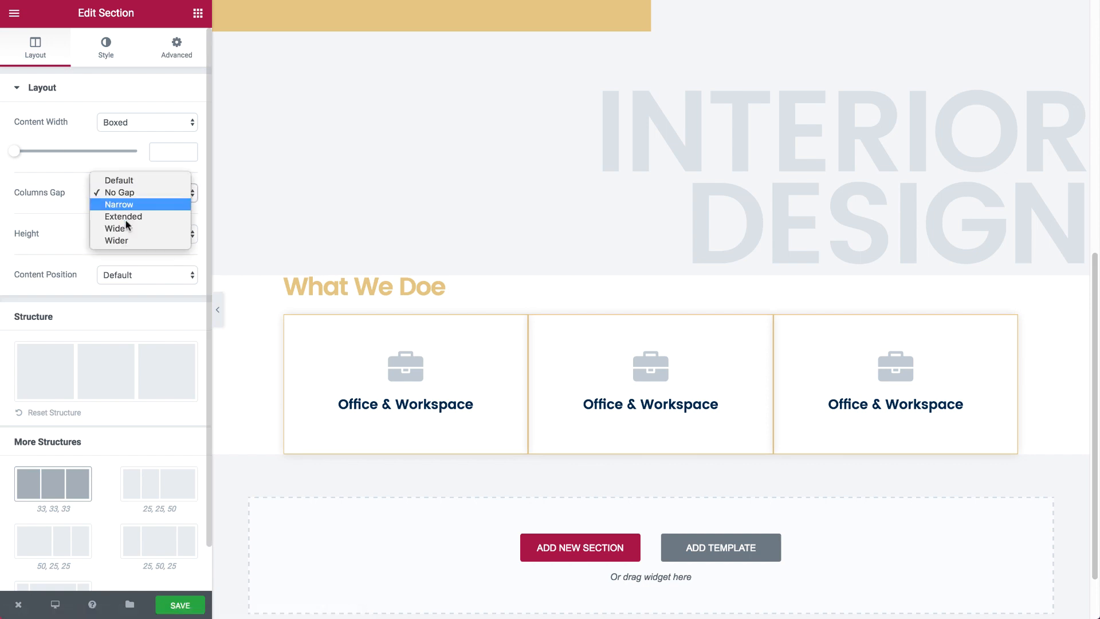
pyautogui.click(118, 241)
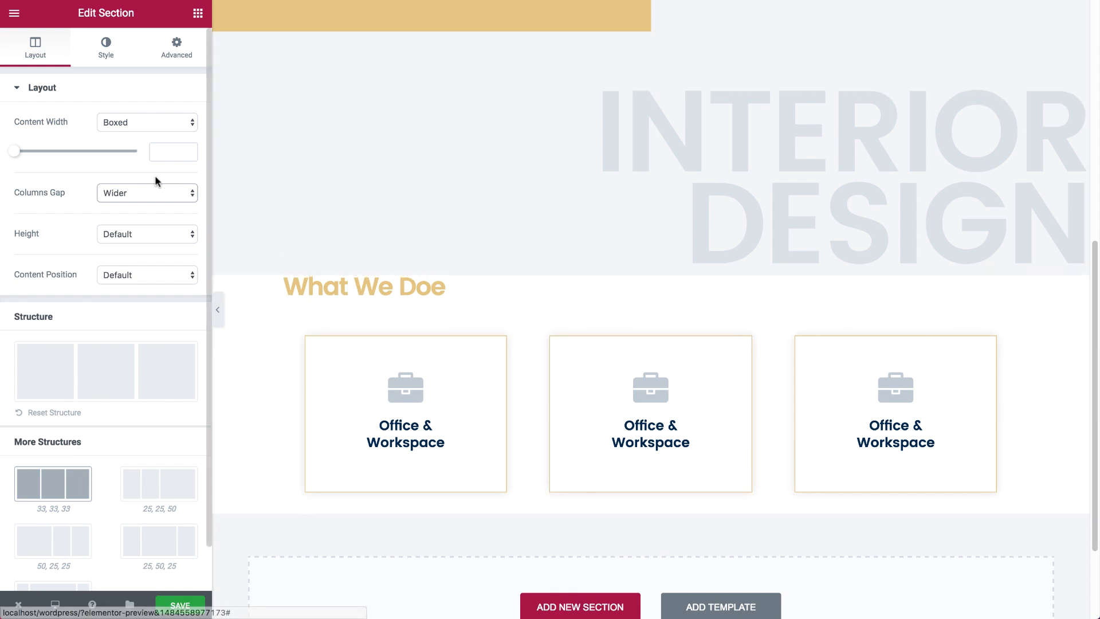
pyautogui.click(141, 191)
pyautogui.click(133, 132)
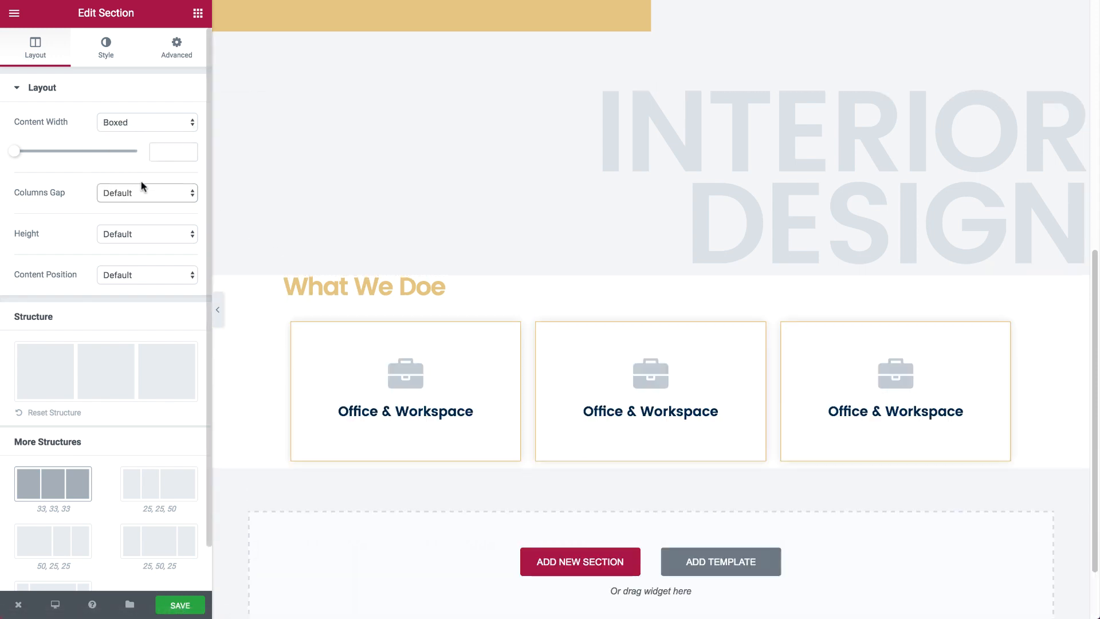
pyautogui.click(141, 193)
pyautogui.click(143, 204)
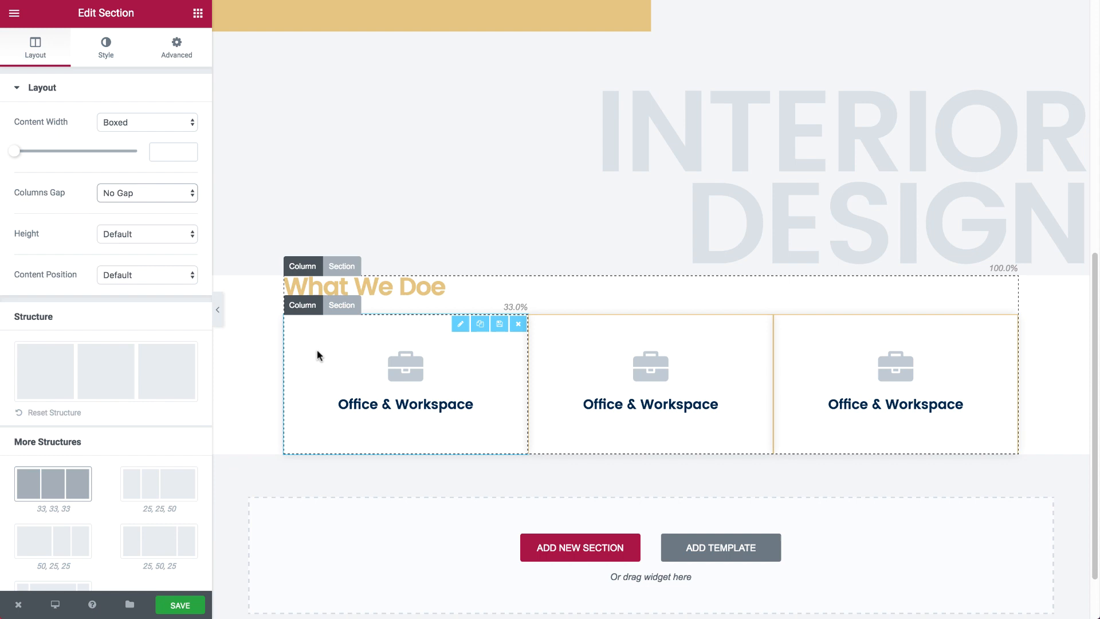
# Step: Unlink the first icon box column's margins and set its right margin to 40 px
pyautogui.click(302, 305)
pyautogui.click(159, 48)
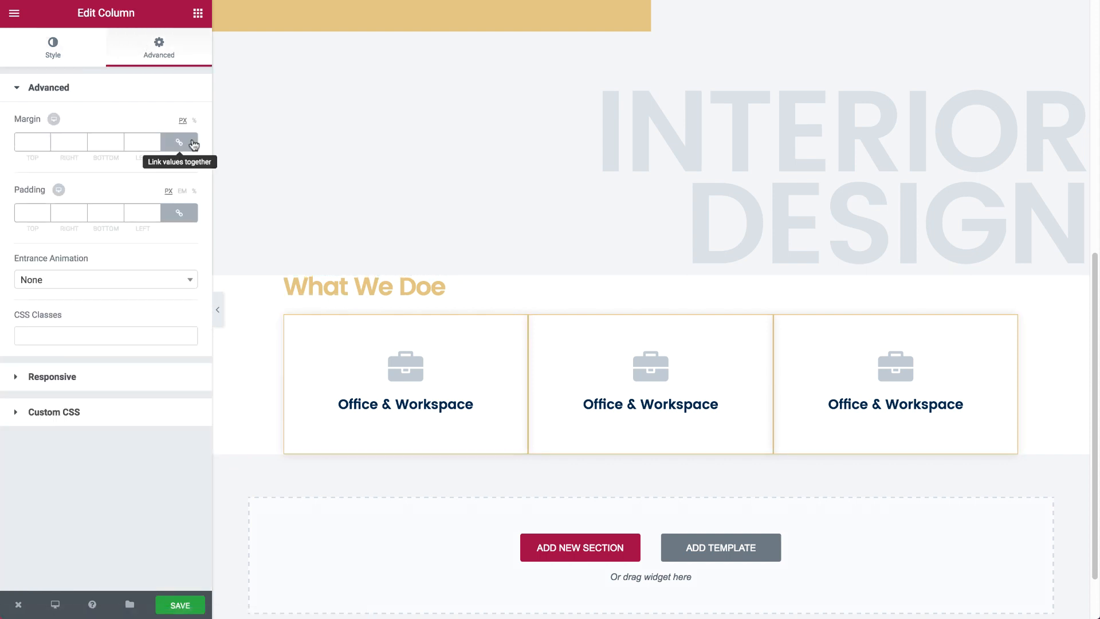
pyautogui.click(192, 144)
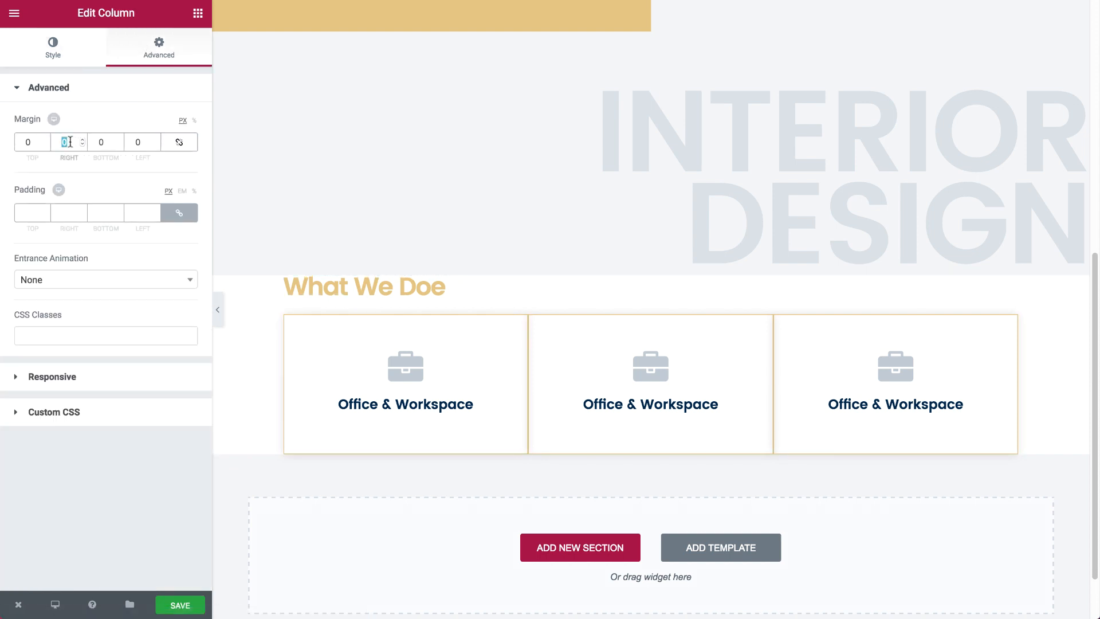
pyautogui.write('40')
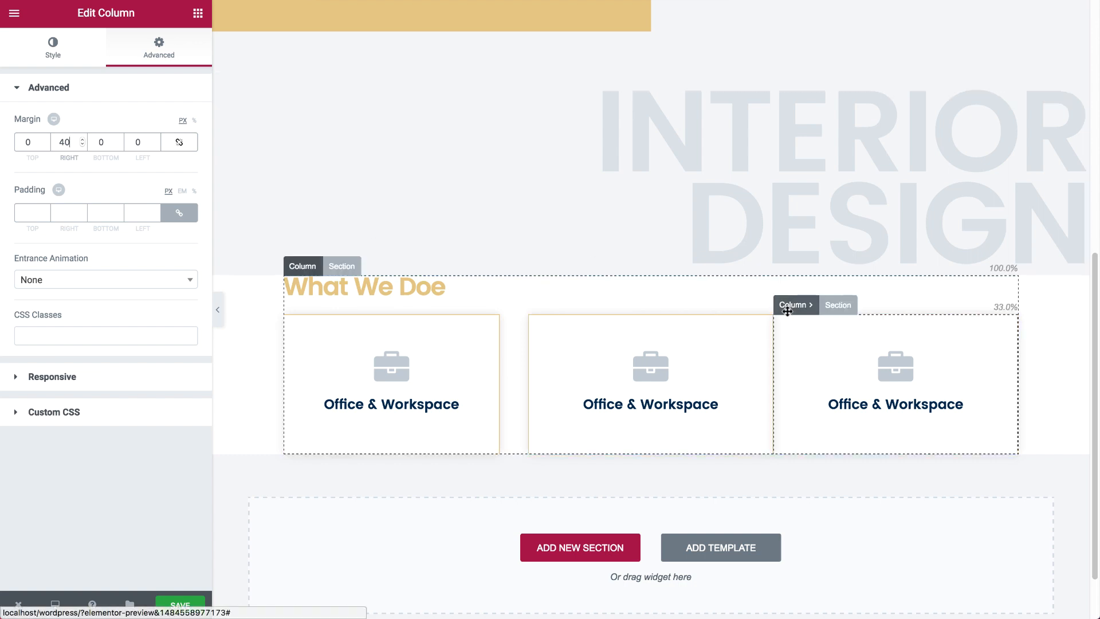
# Step: Unlink the third icon box column's margins and set its left margin to 40 px
pyautogui.click(788, 310)
pyautogui.click(178, 62)
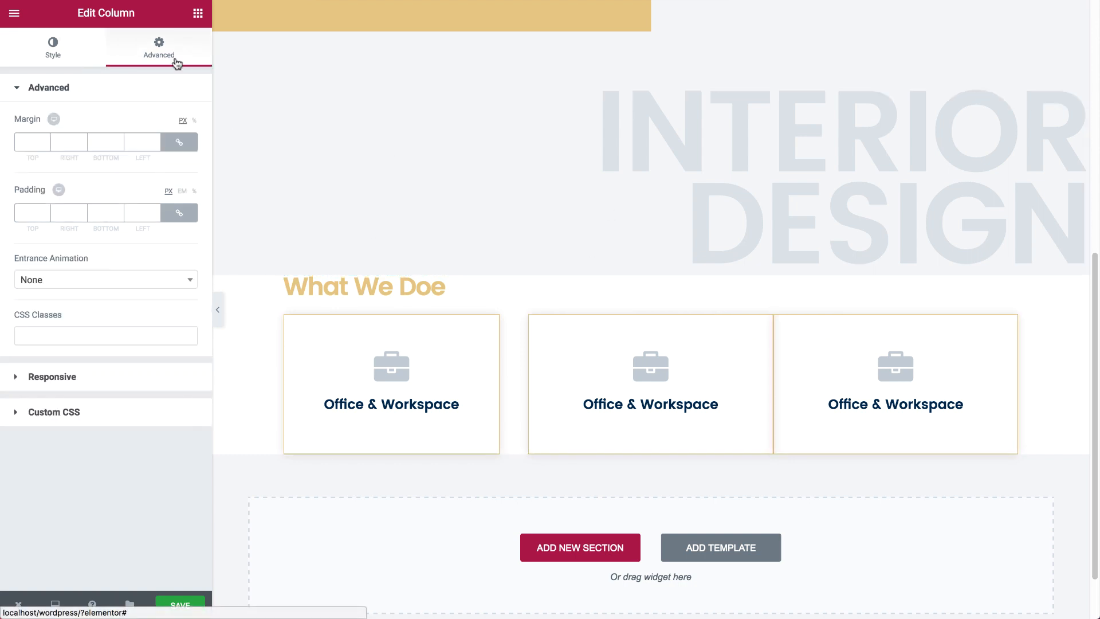
pyautogui.click(180, 145)
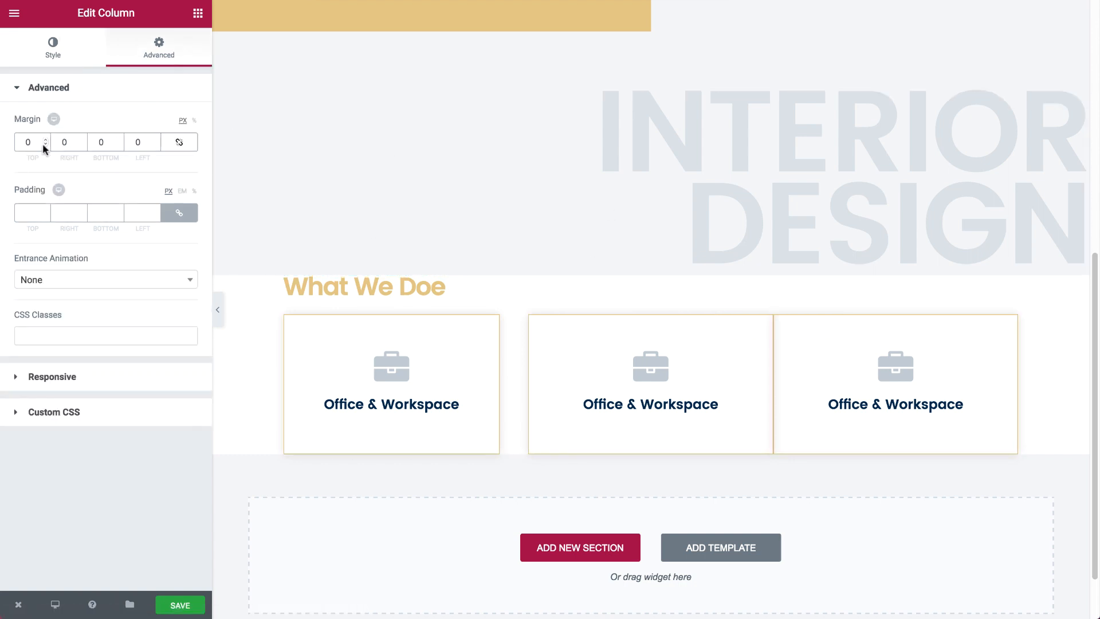
pyautogui.write('40')
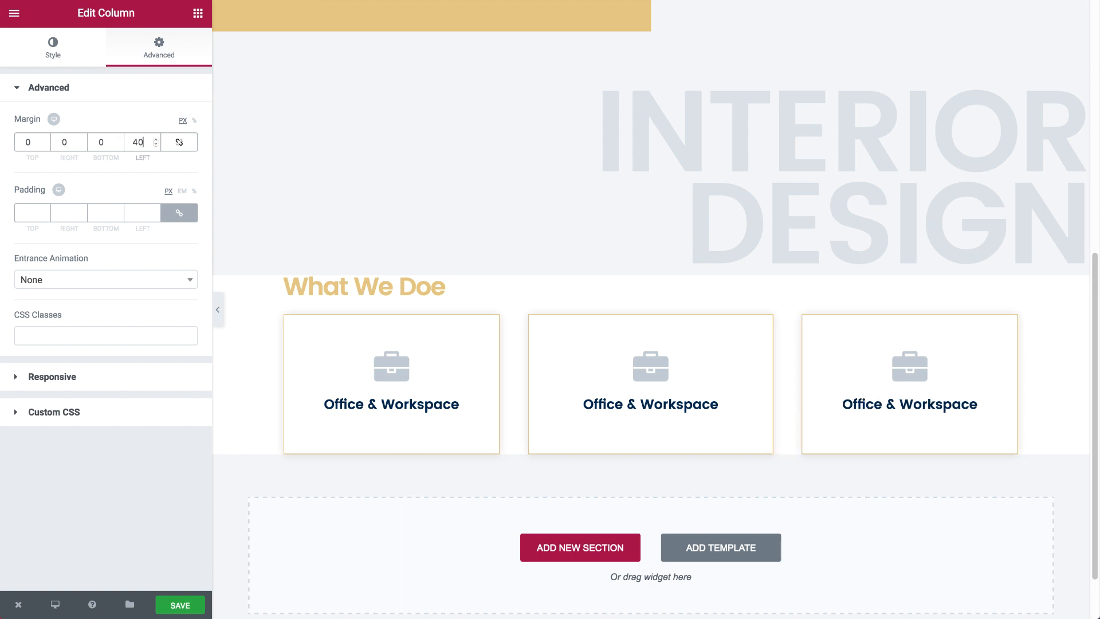
# Step: Unlink the middle icon box column's margins and set its left and right margins to 20 px each
pyautogui.click(553, 305)
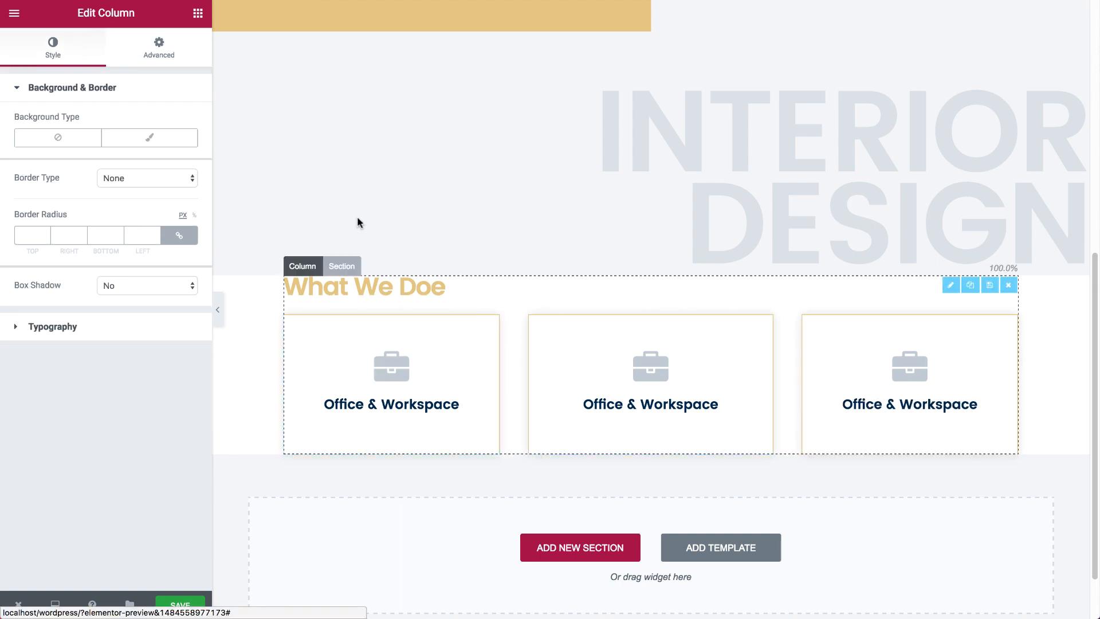
pyautogui.click(159, 48)
pyautogui.click(180, 143)
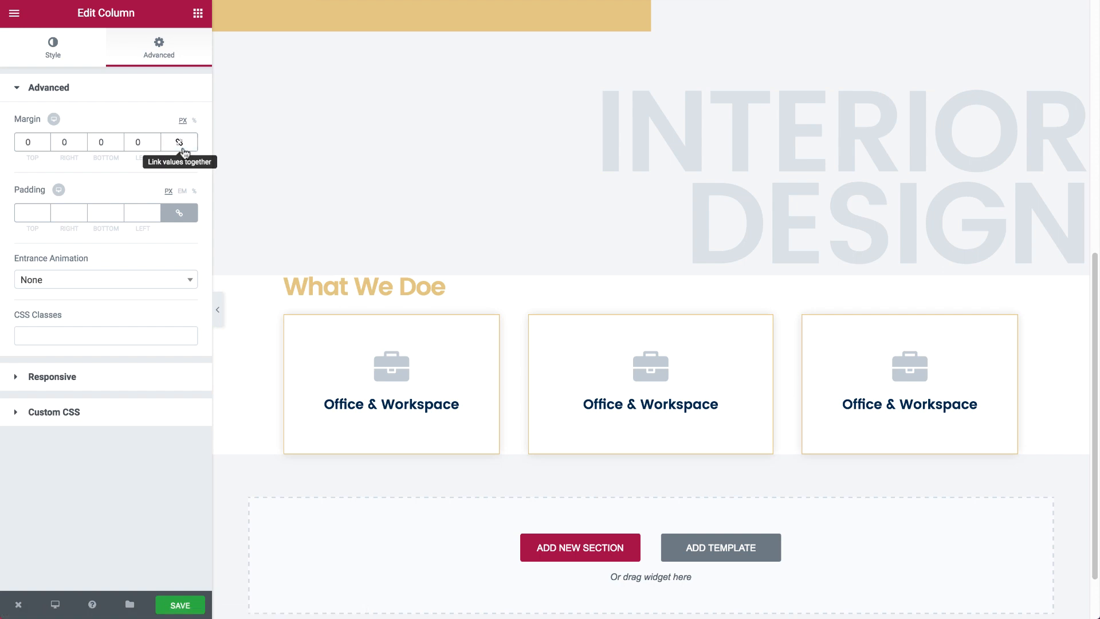
pyautogui.write('20')
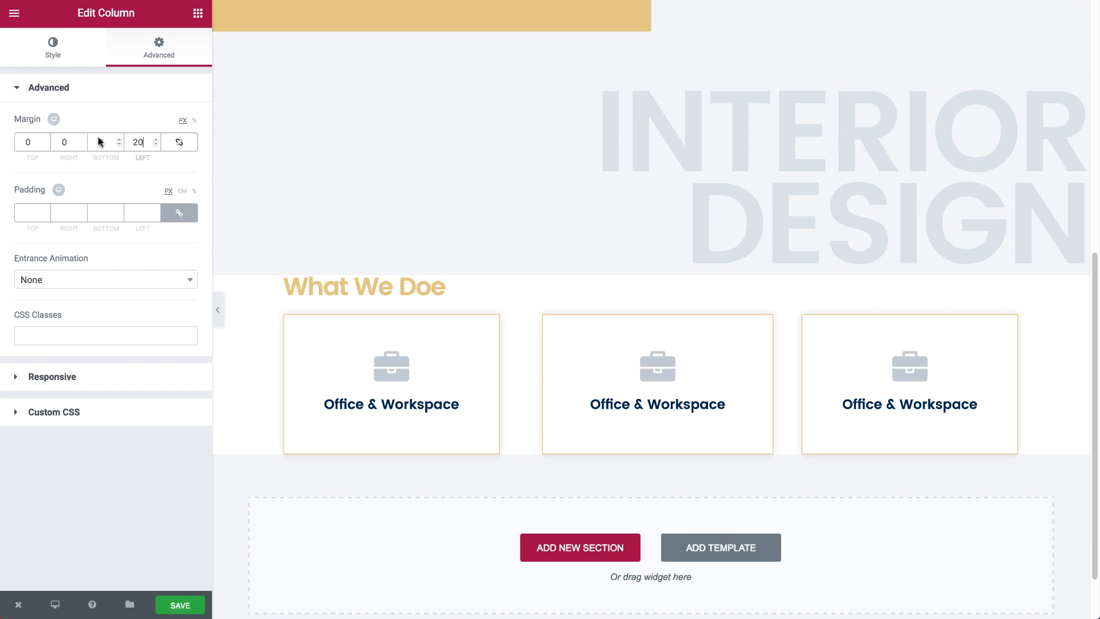
pyautogui.click(65, 142)
pyautogui.write('20')
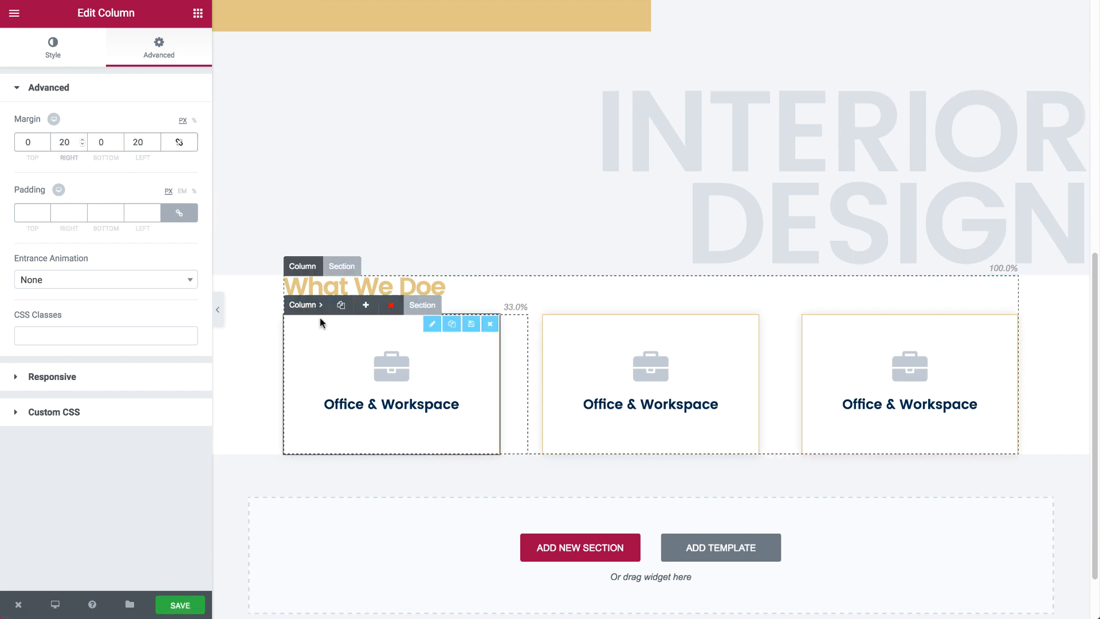
# Step: Duplicate the three-column icon box section to create a second row of boxes
pyautogui.click(418, 305)
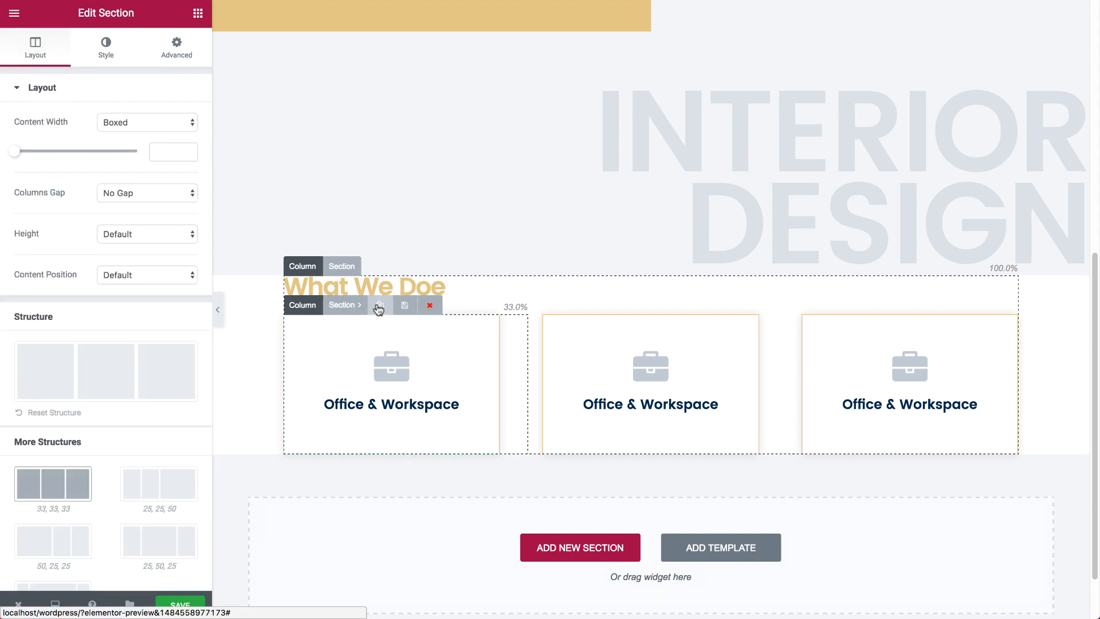
pyautogui.click(378, 308)
pyautogui.scroll(-3, 393, 352)
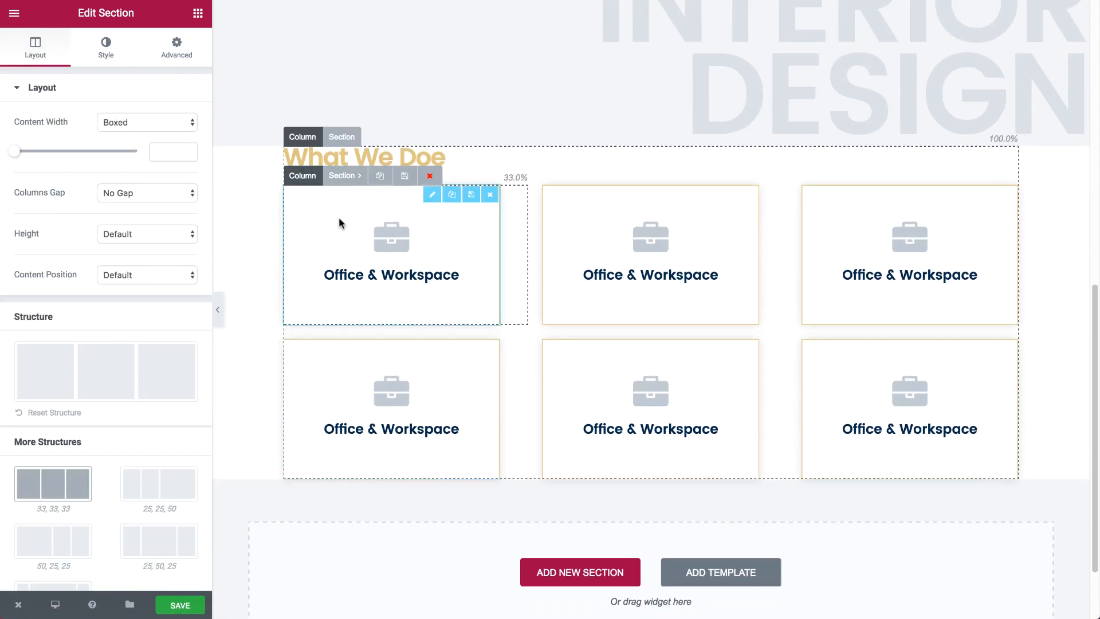
# Step: Set 30 px of top and bottom padding on the first icon box row's section
pyautogui.click(176, 46)
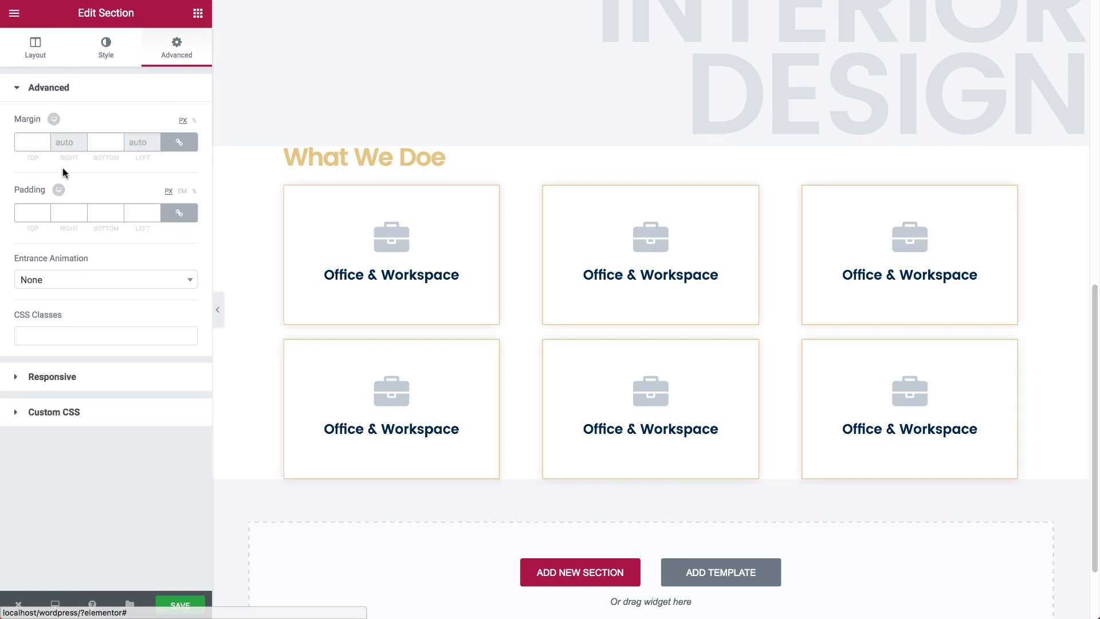
pyautogui.click(179, 212)
pyautogui.press('BackSpace')
pyautogui.write('30')
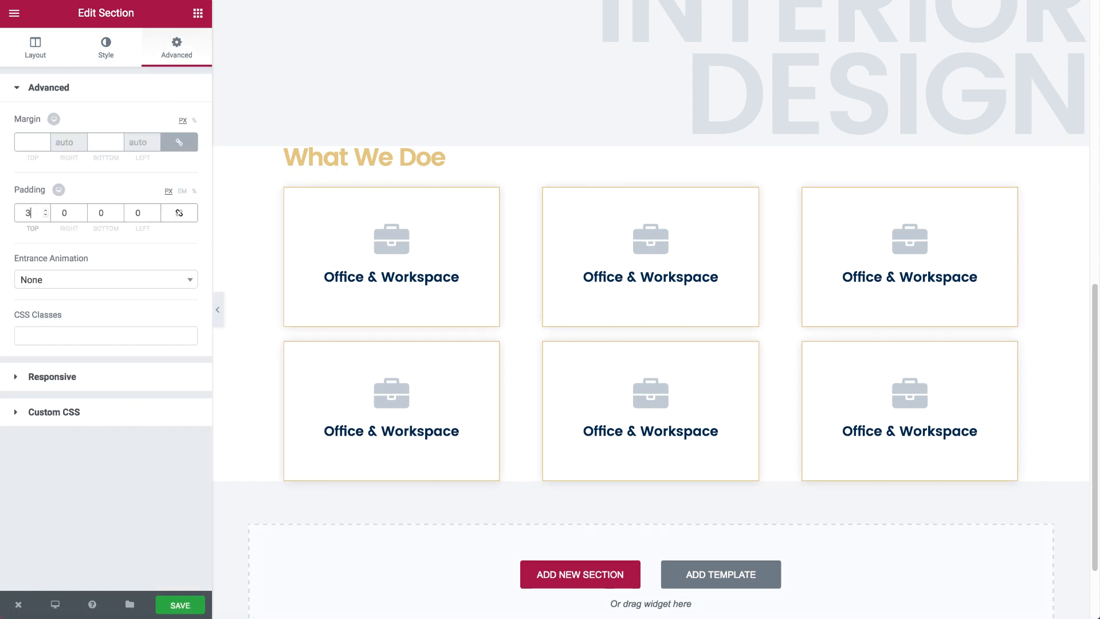
pyautogui.press('Tab')
pyautogui.press('Tab')
pyautogui.write('30')
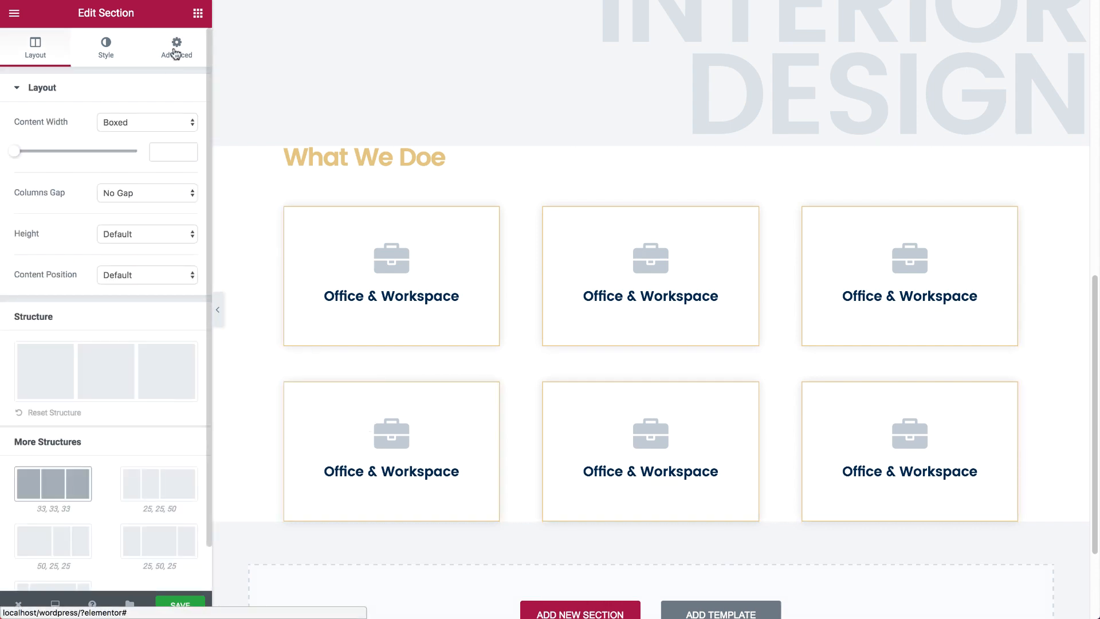
# Step: Set 30 px of top and bottom padding on the second icon box row's section
pyautogui.click(177, 49)
pyautogui.click(178, 213)
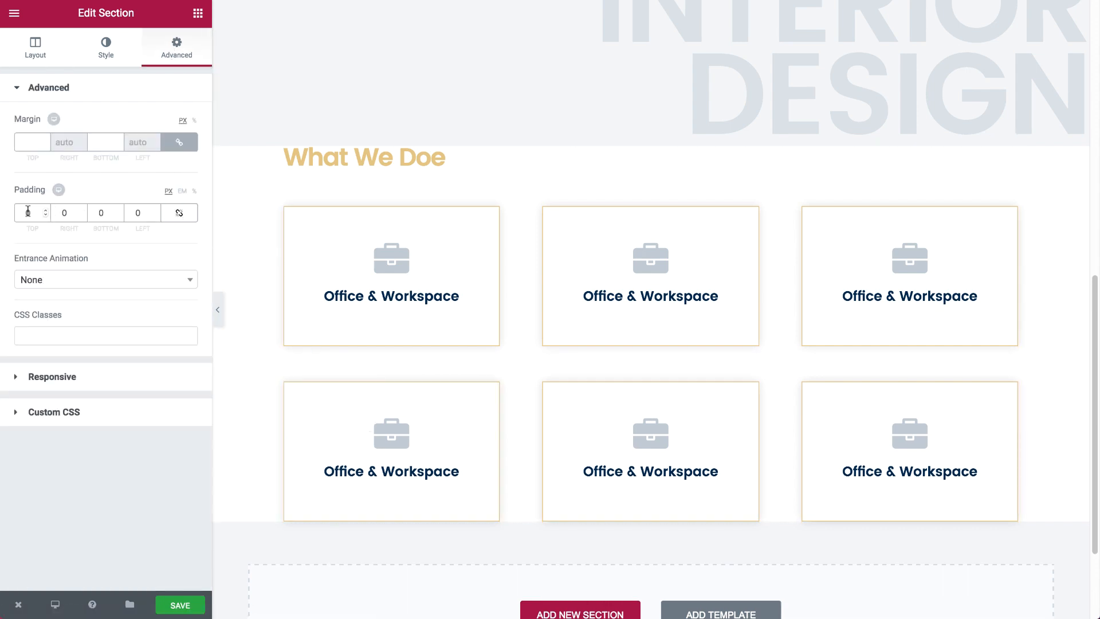
pyautogui.write('30')
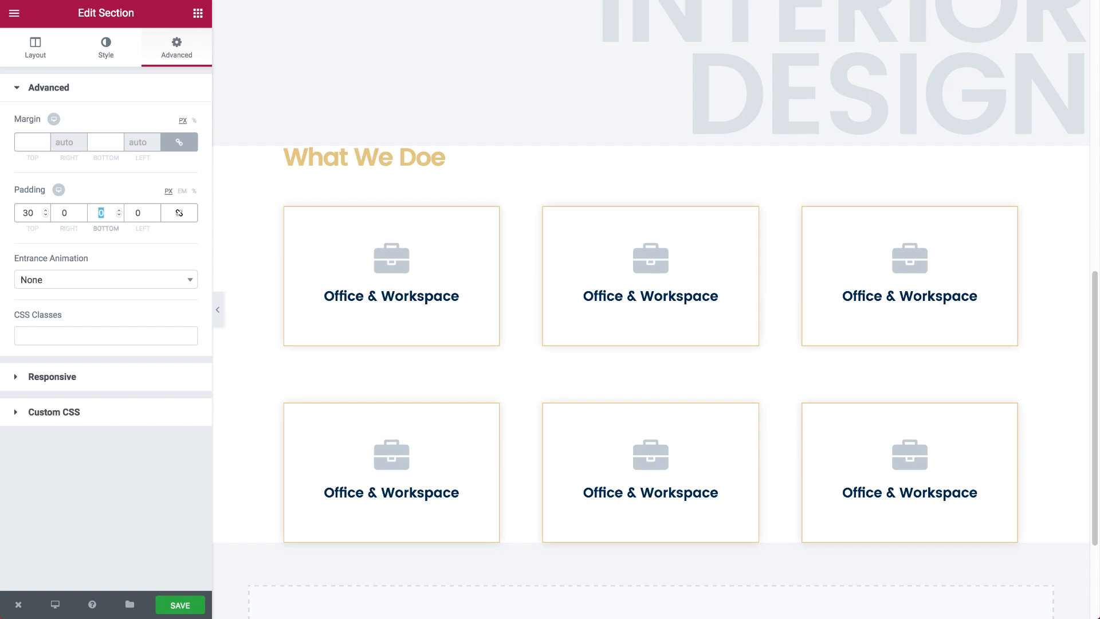
pyautogui.write('30')
# Step: Change the first row's middle icon box to the shopping-bag icon and title it Storefront
pyautogui.click(498, 256)
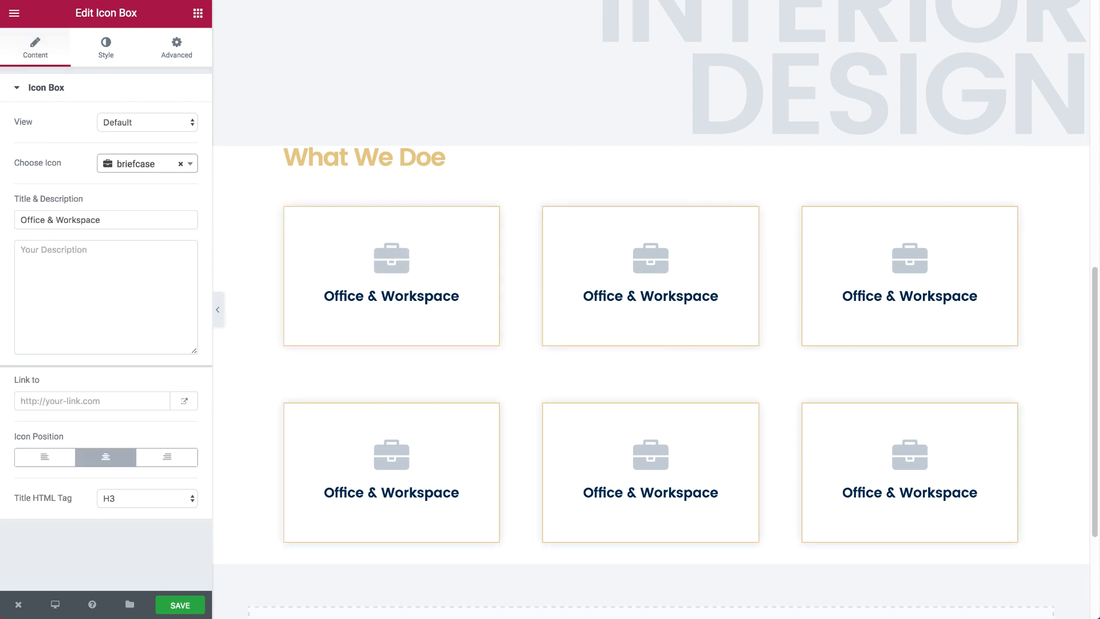
pyautogui.click(147, 163)
pyautogui.write('shop')
pyautogui.click(148, 200)
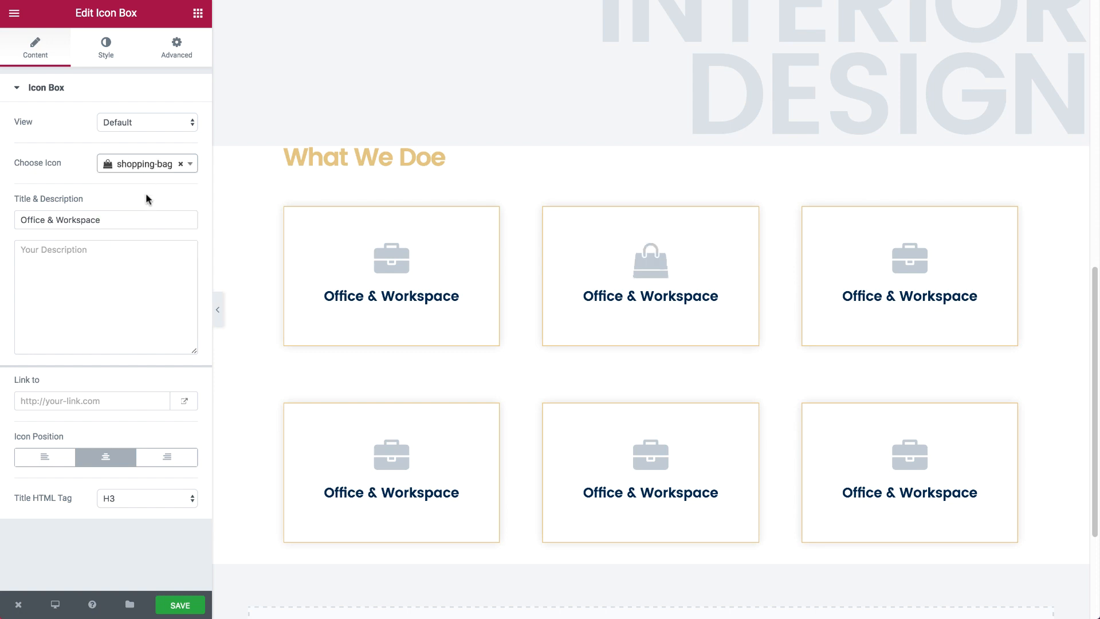
pyautogui.tripleClick(105, 219)
pyautogui.write('Storefront')
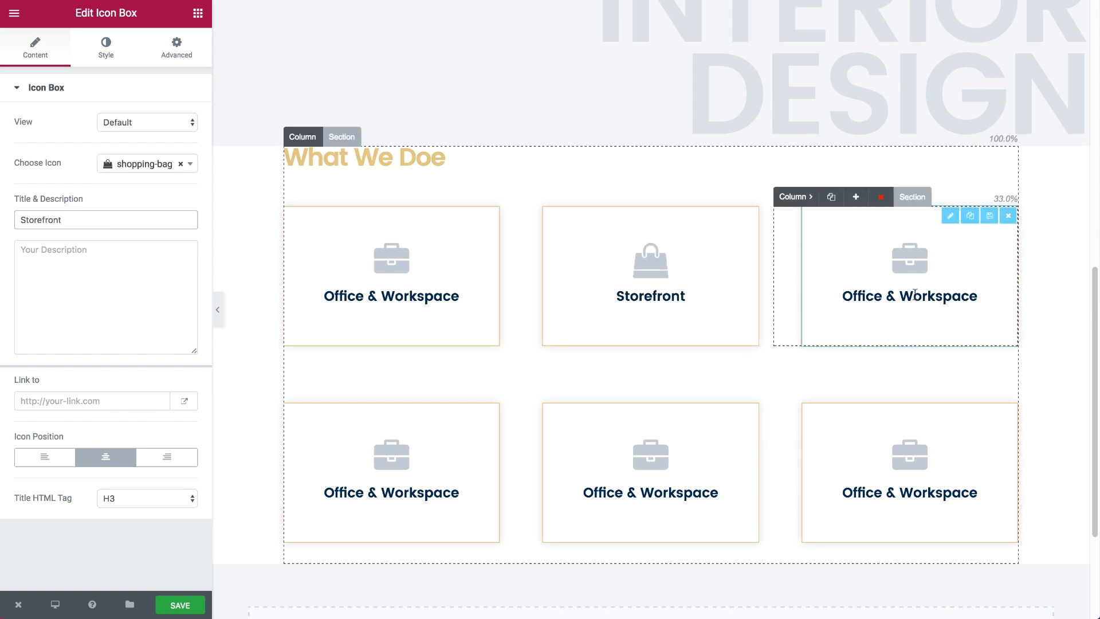
# Step: Change the first row's third icon box to the wpexplorer icon and title it Apartments
pyautogui.click(915, 293)
pyautogui.click(148, 163)
pyautogui.write('wpex')
pyautogui.click(118, 204)
pyautogui.tripleClick(105, 220)
pyautogui.write('Apa')
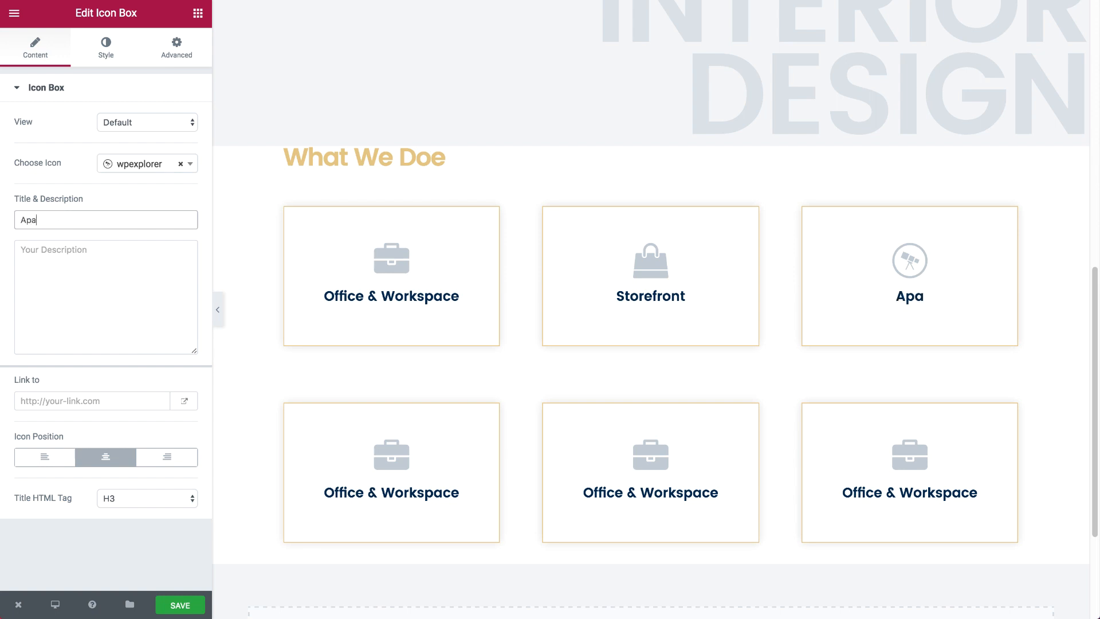
pyautogui.write('rtments')
# Step: Change the second row's first icon box to the bell-o icon and title it Hotels
pyautogui.click(391, 470)
pyautogui.click(147, 164)
pyautogui.write('bell')
pyautogui.click(120, 221)
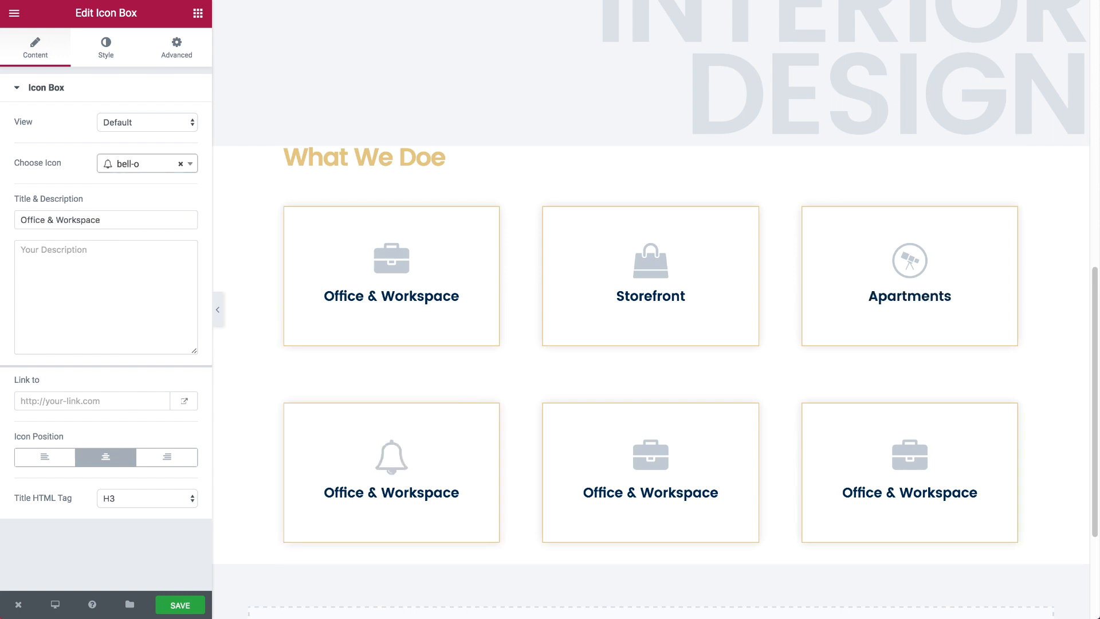
pyautogui.tripleClick(105, 219)
pyautogui.write('Hotels')
# Step: Change the second row's middle icon box to the connectdevelop icon and title it Concepts
pyautogui.click(651, 470)
pyautogui.click(147, 164)
pyautogui.write('co')
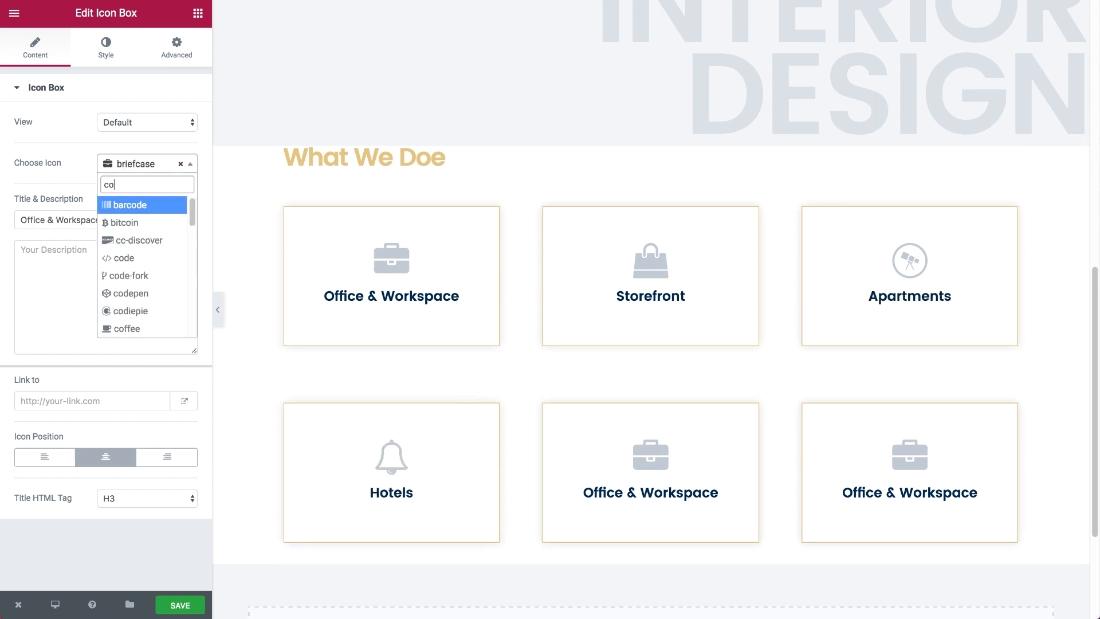
pyautogui.write('nnect')
pyautogui.click(120, 205)
pyautogui.tripleClick(105, 220)
pyautogui.write('Concepts')
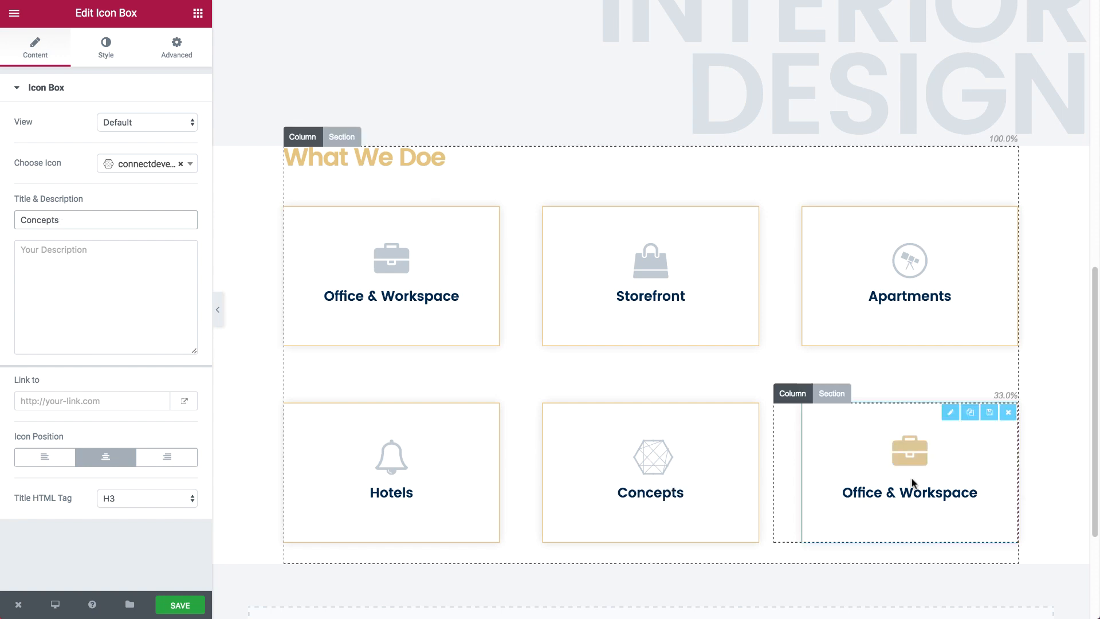
# Step: Title the second row's last icon box Restuarants and give it the glass icon
pyautogui.click(914, 483)
pyautogui.tripleClick(105, 219)
pyautogui.write('Restuara')
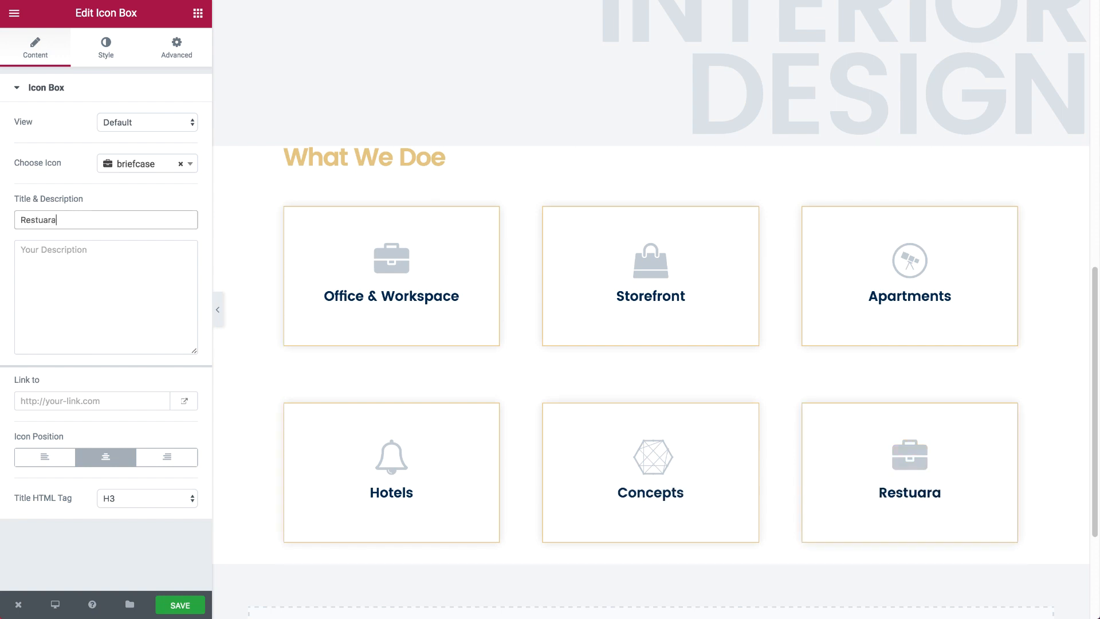
pyautogui.write('nts')
pyautogui.click(133, 165)
pyautogui.write('glass')
pyautogui.click(126, 205)
# Step: Set 100 px of top padding on the outer What We Doe section
pyautogui.click(343, 135)
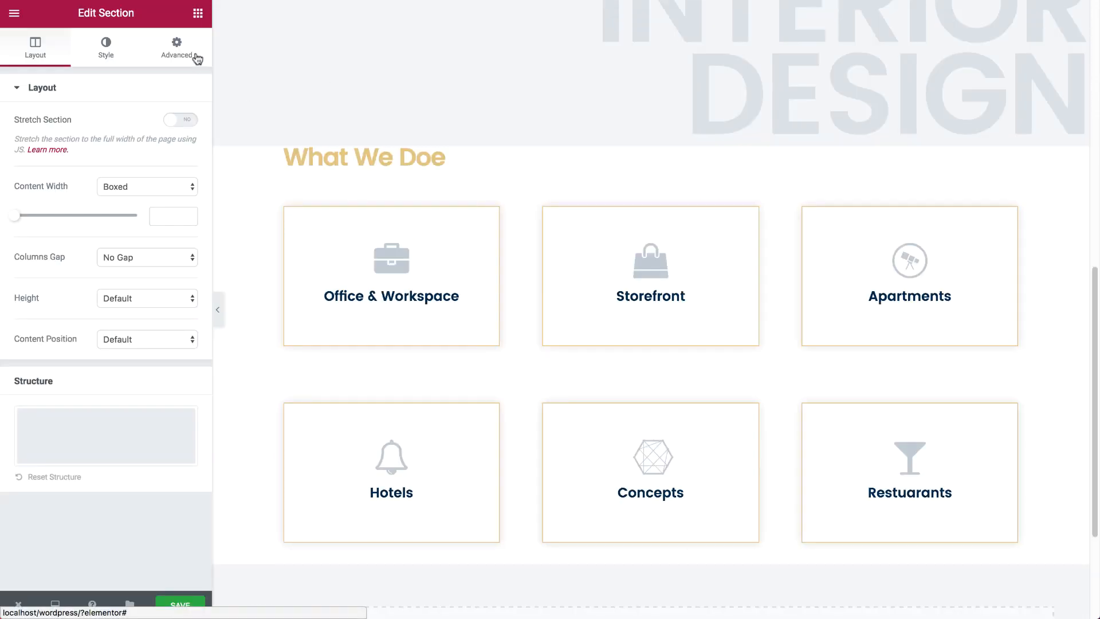
pyautogui.click(177, 51)
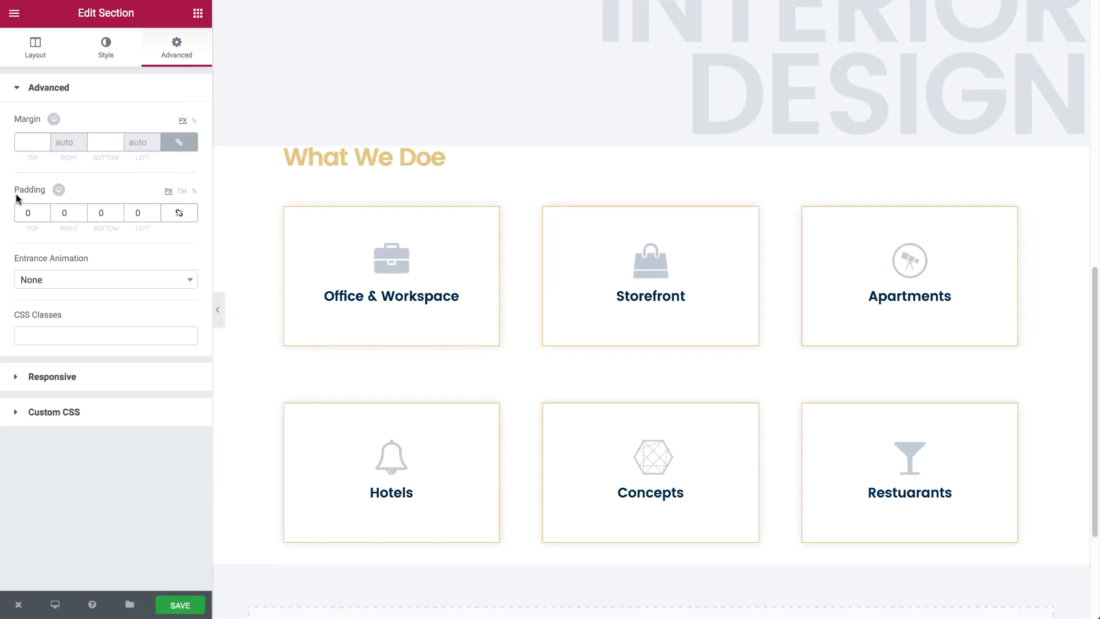
pyautogui.write('100')
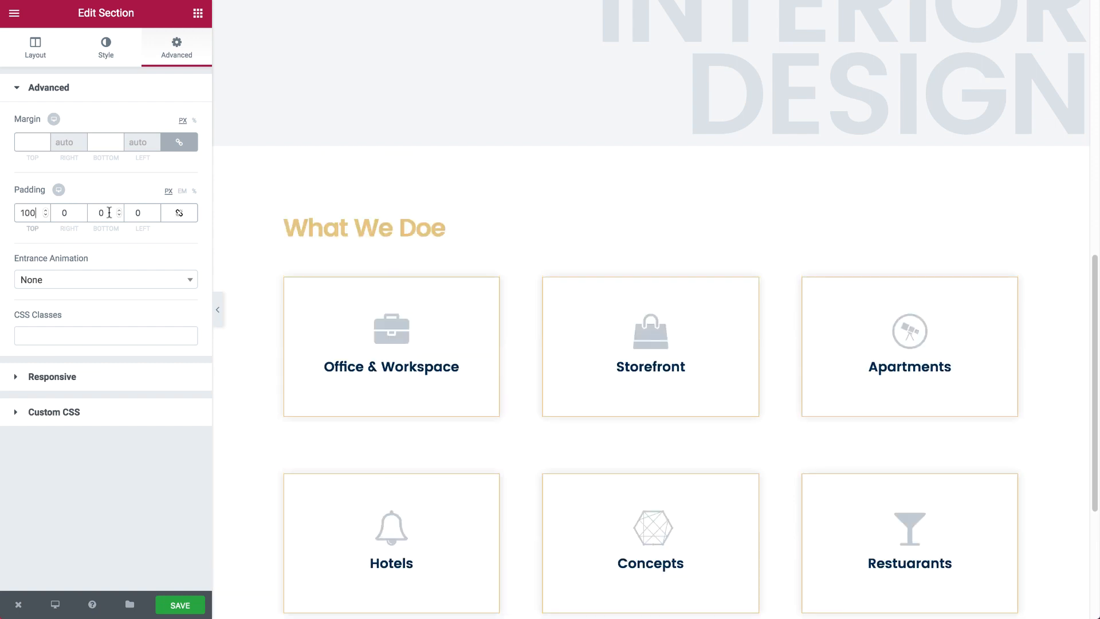
# Step: Unlink the What We Doe section's margins and set its top margin to -76 px
pyautogui.click(179, 142)
pyautogui.write('-8')
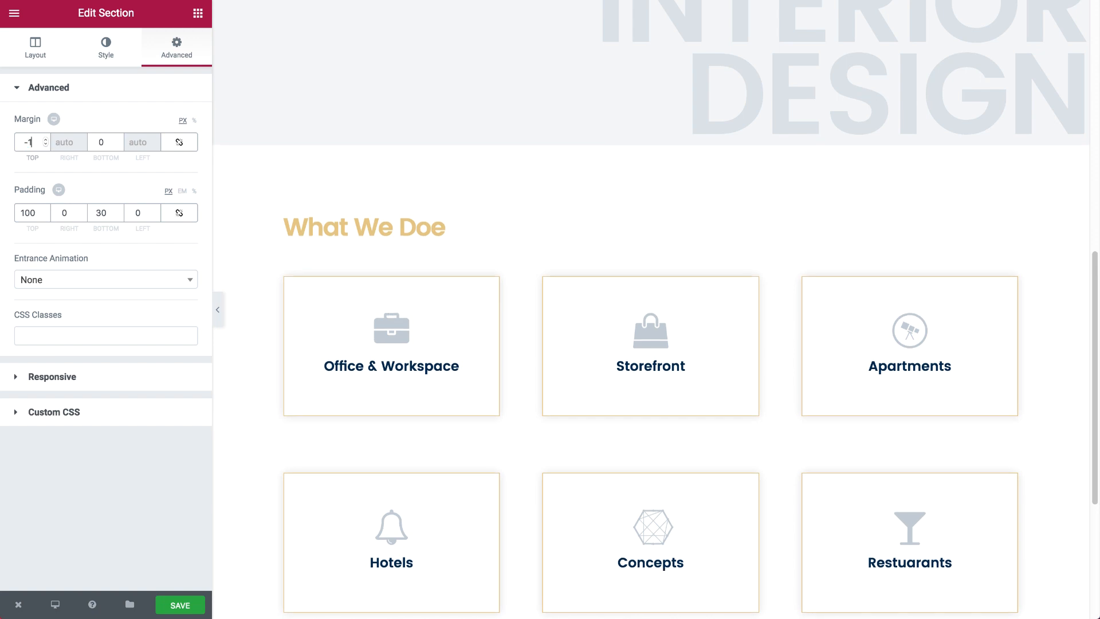
pyautogui.write('0')
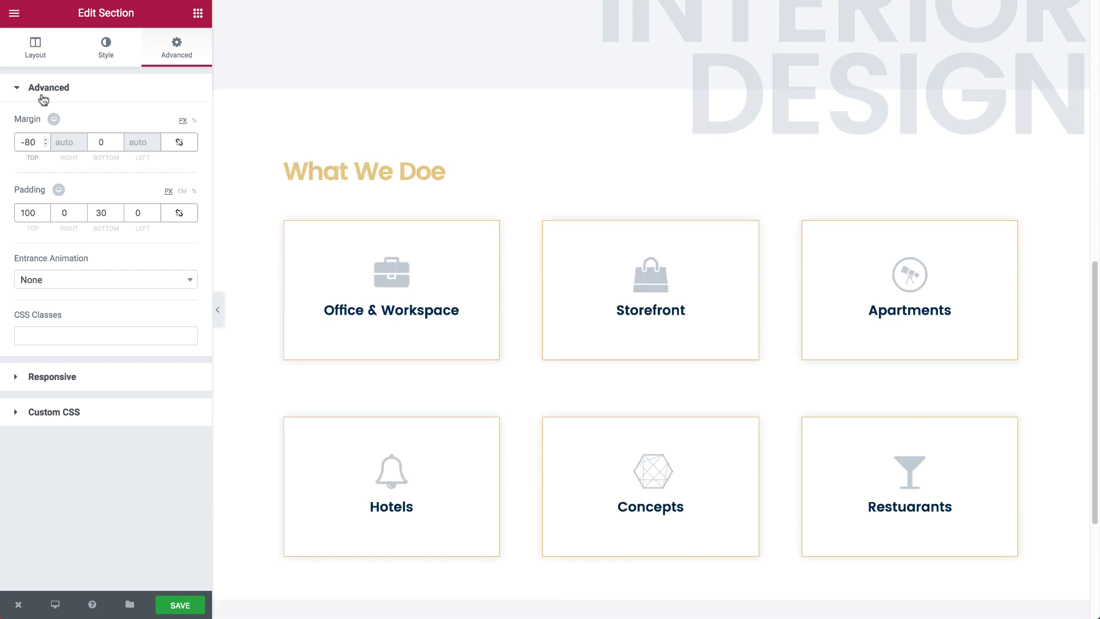
pyautogui.press('Up')
pyautogui.press('Up')
pyautogui.press('Up')
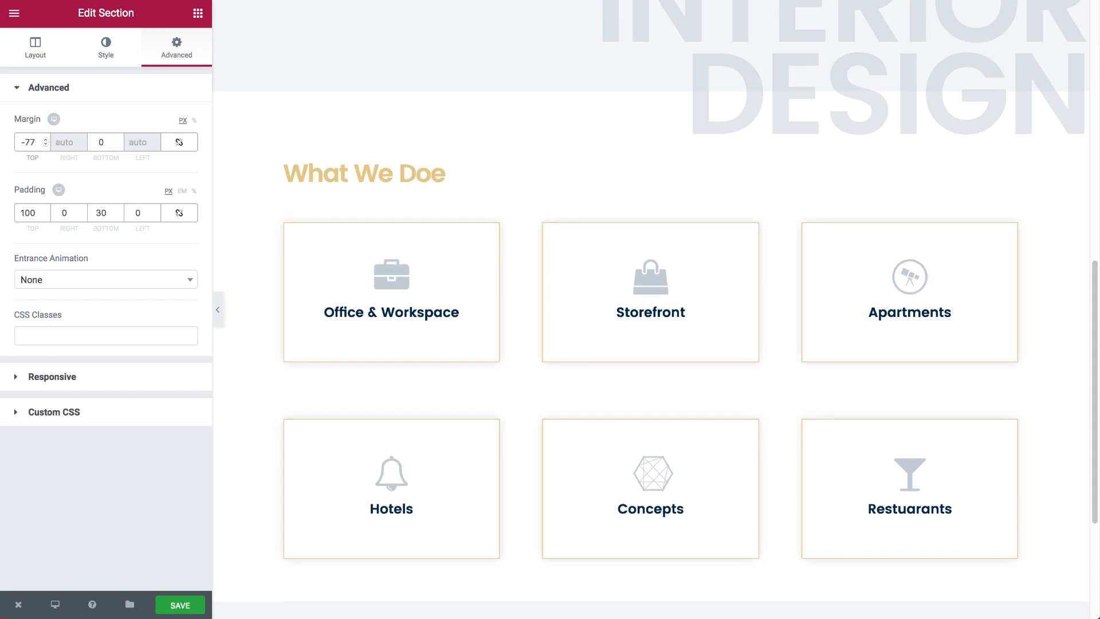
pyautogui.press('Up')
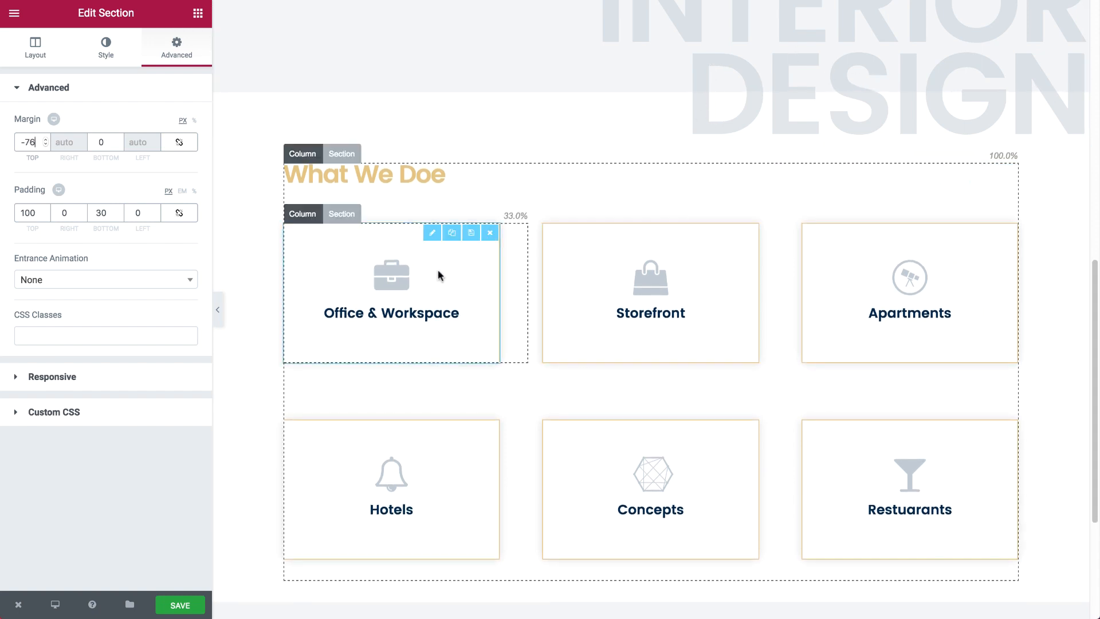
# Step: Set the What We Doe section's bottom padding to 60 px
pyautogui.scroll(-4, 439, 275)
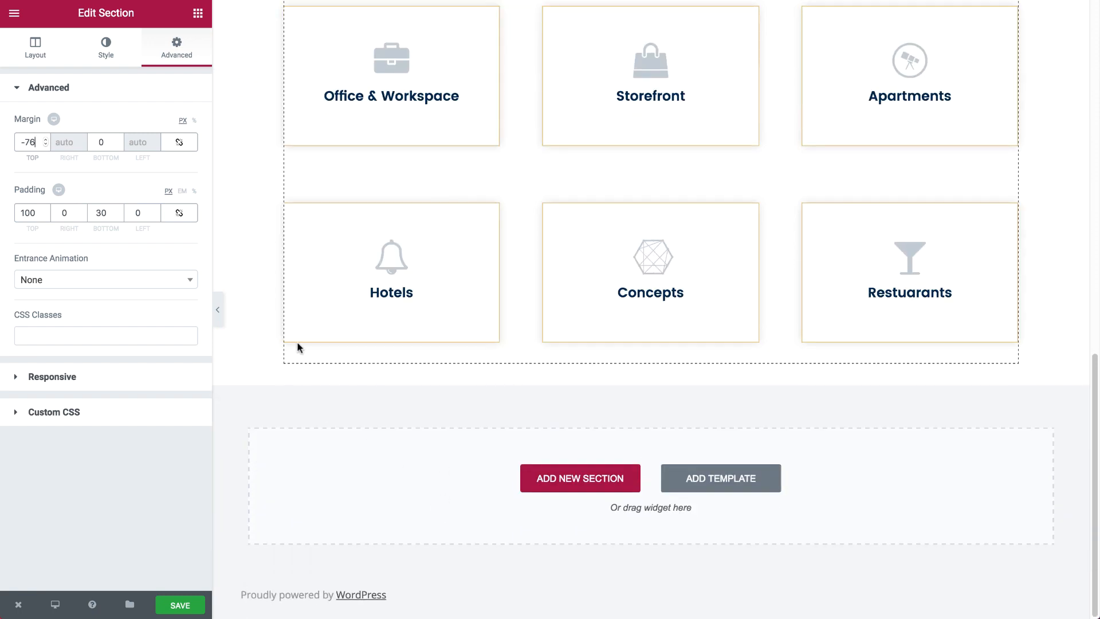
pyautogui.write('60')
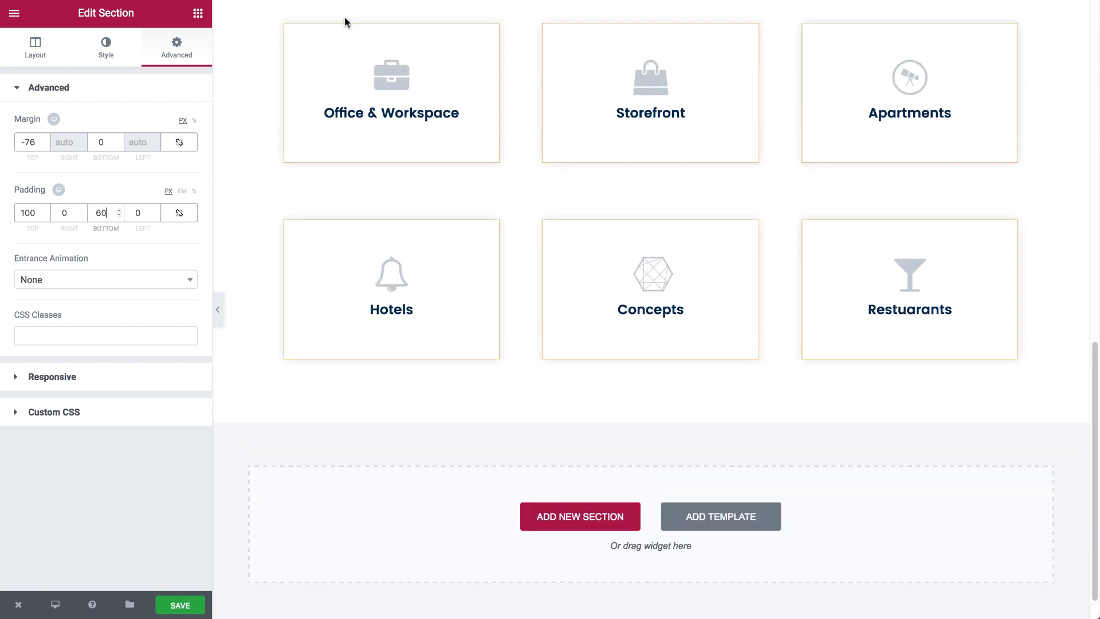
pyautogui.scroll(-1, 427, 294)
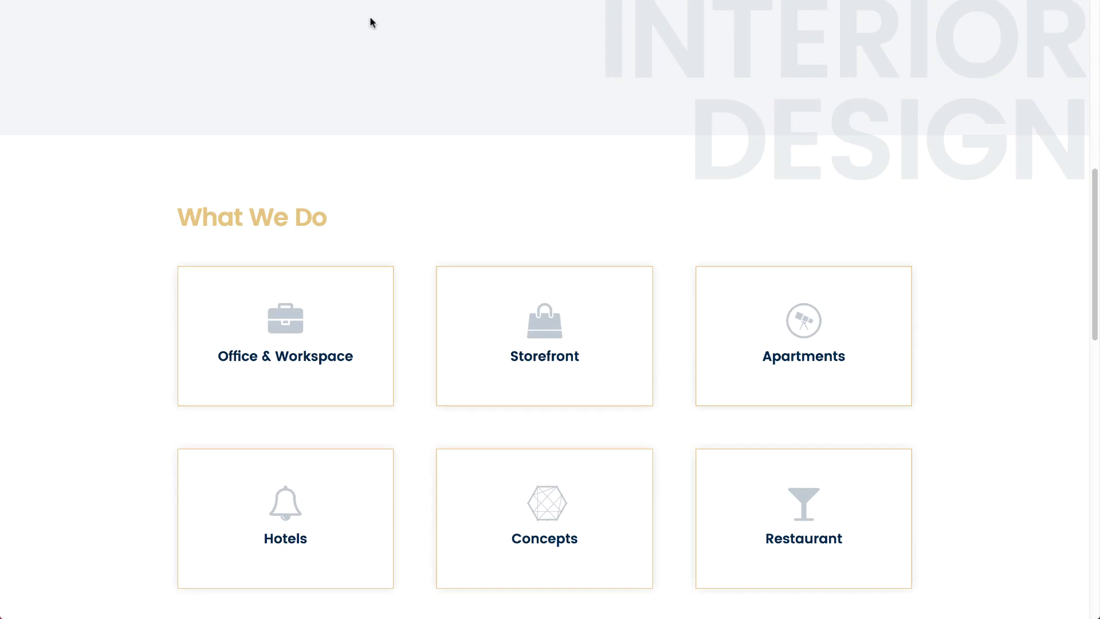
# Step: Add a two-column section below the service boxes and place a Testimonial widget in its second column
pyautogui.scroll(-10, 489, 393)
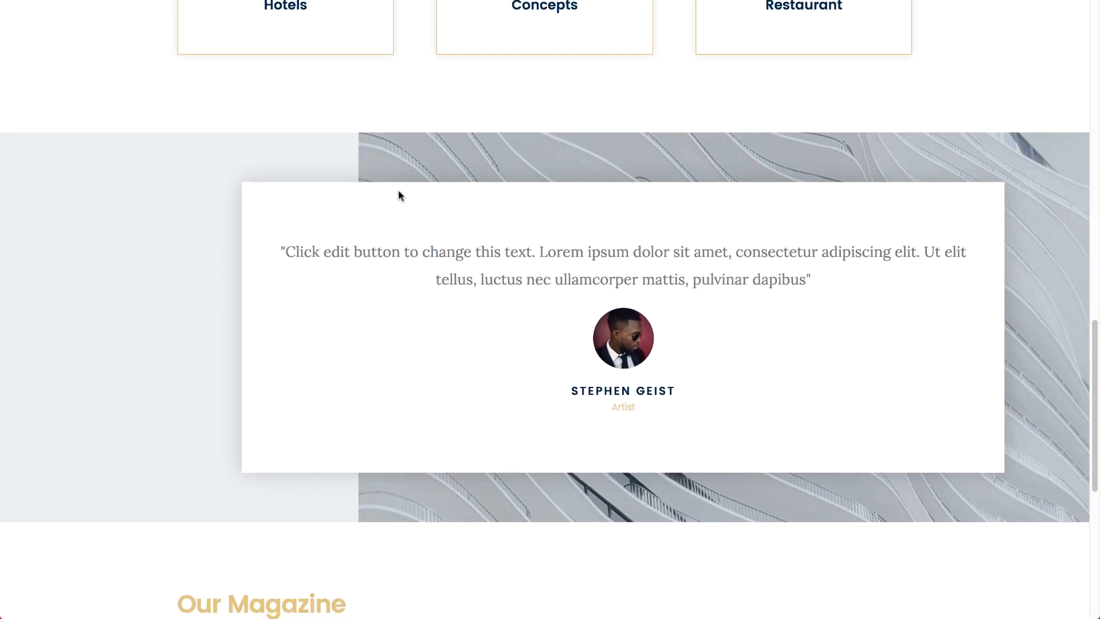
pyautogui.scroll(15, 468, 159)
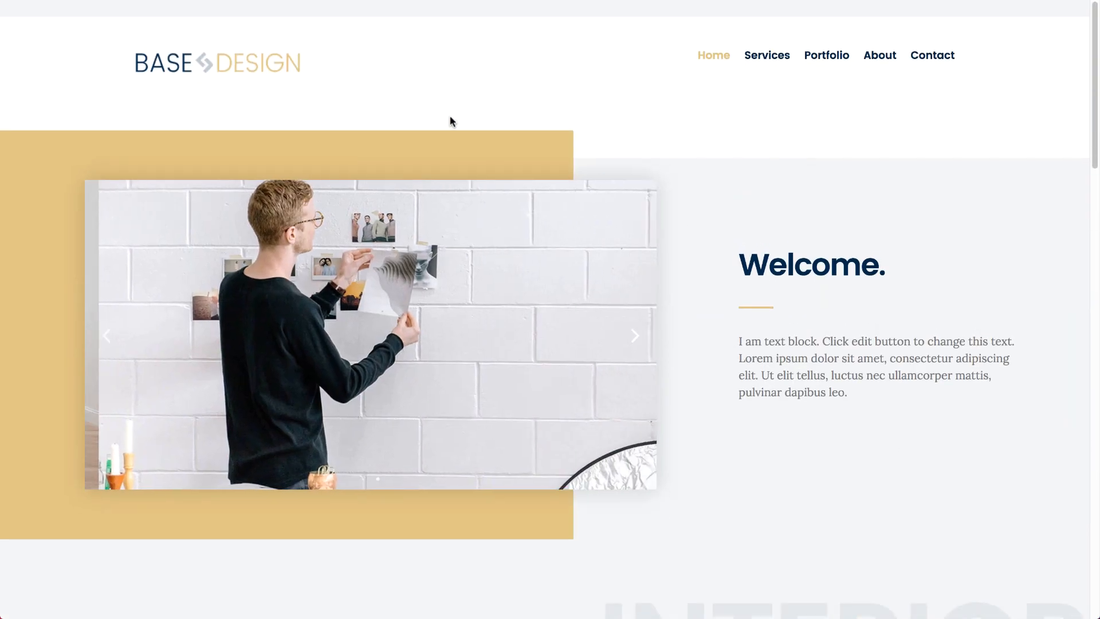
pyautogui.scroll(-10, 451, 119)
pyautogui.scroll(-8, 451, 119)
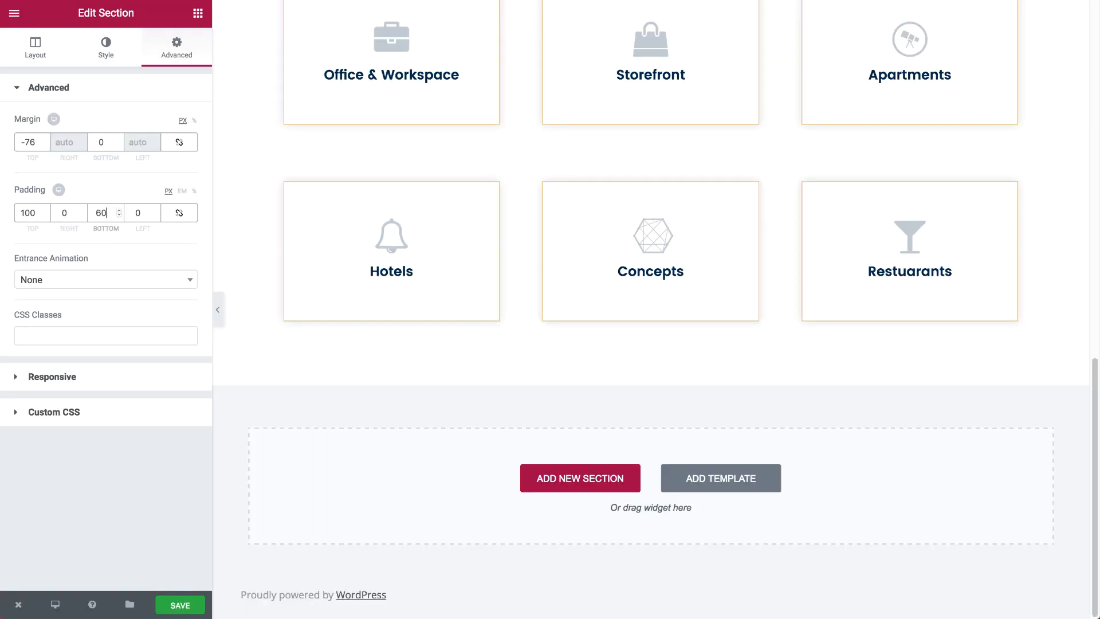
pyautogui.click(607, 483)
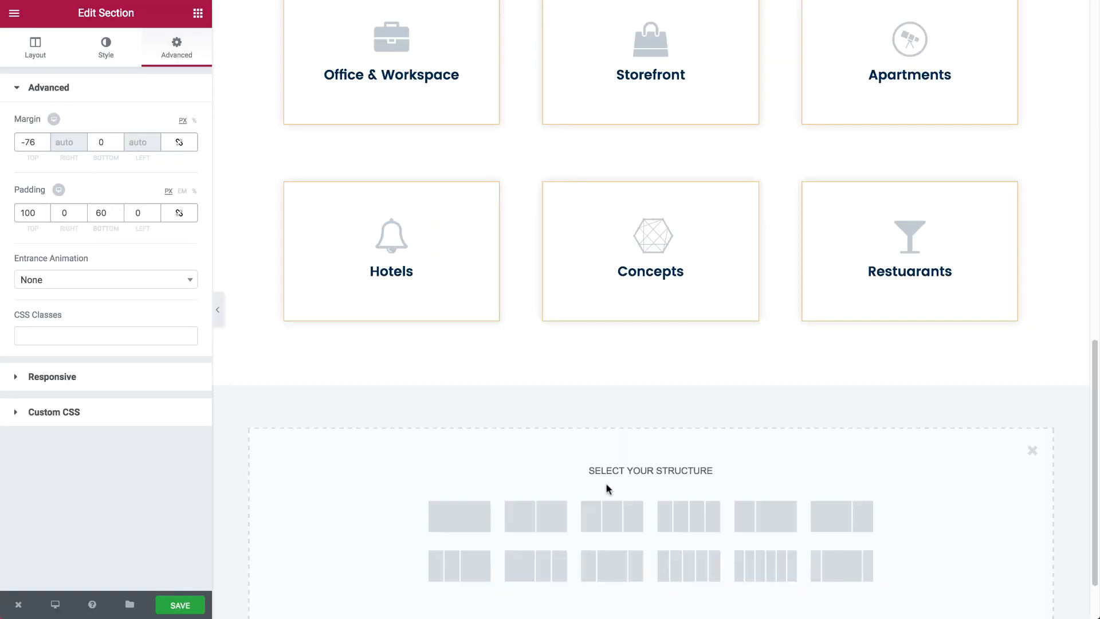
pyautogui.click(536, 516)
pyautogui.click(197, 14)
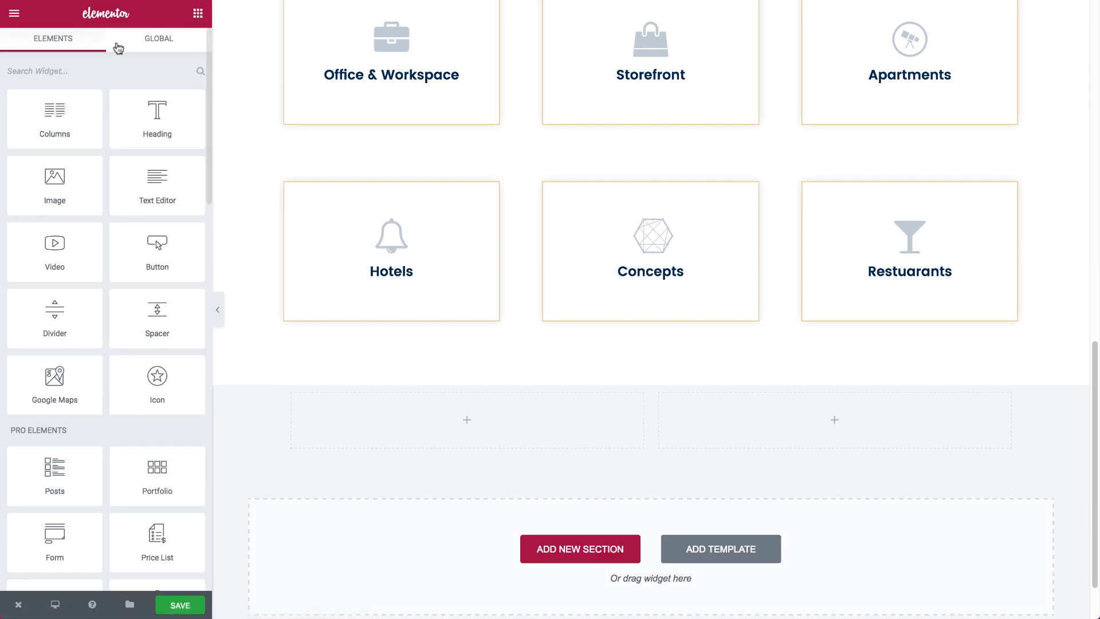
pyautogui.write('tes')
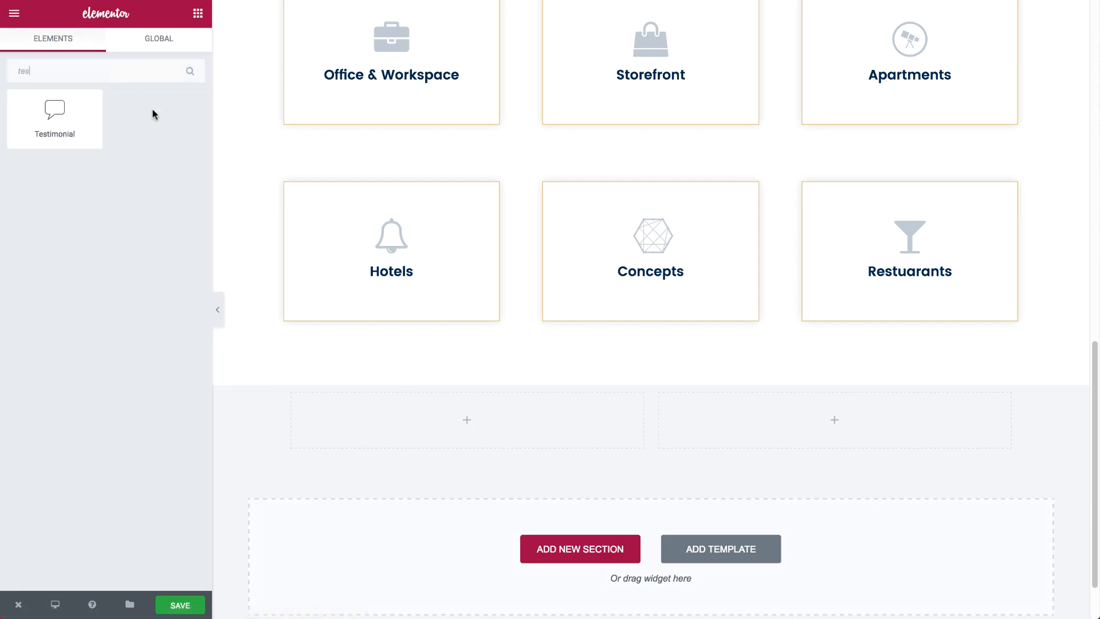
pyautogui.moveTo(54, 135); pyautogui.dragTo(720, 436)
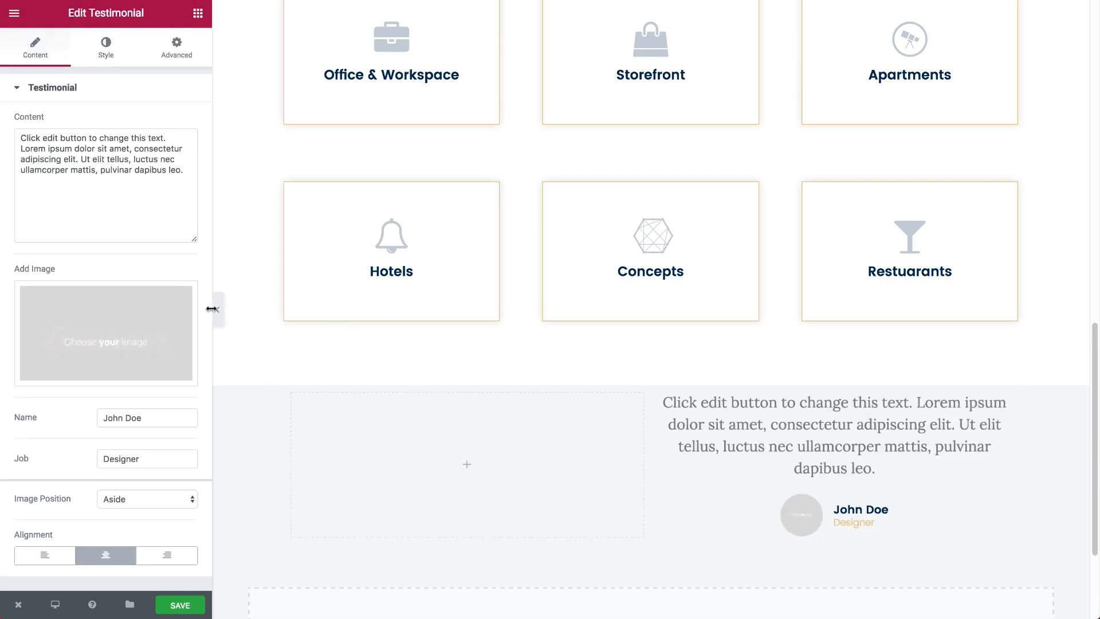
# Step: Insert the cropped portrait of the man in sunglasses as the testimonial image and set the image position to Top
pyautogui.click(126, 318)
pyautogui.click(92, 159)
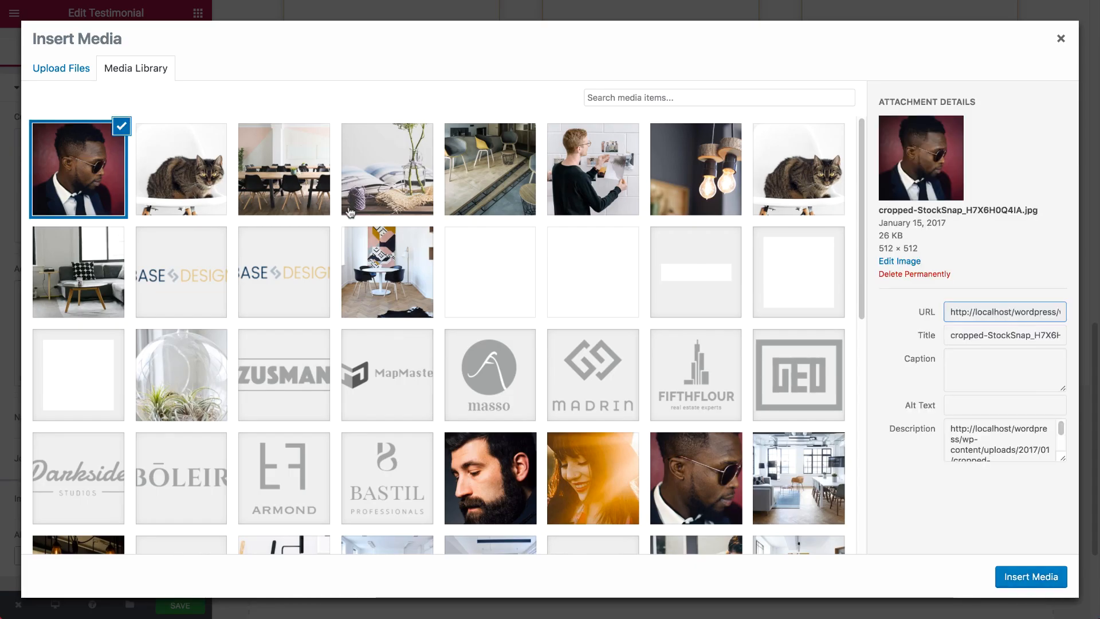
pyautogui.click(1044, 580)
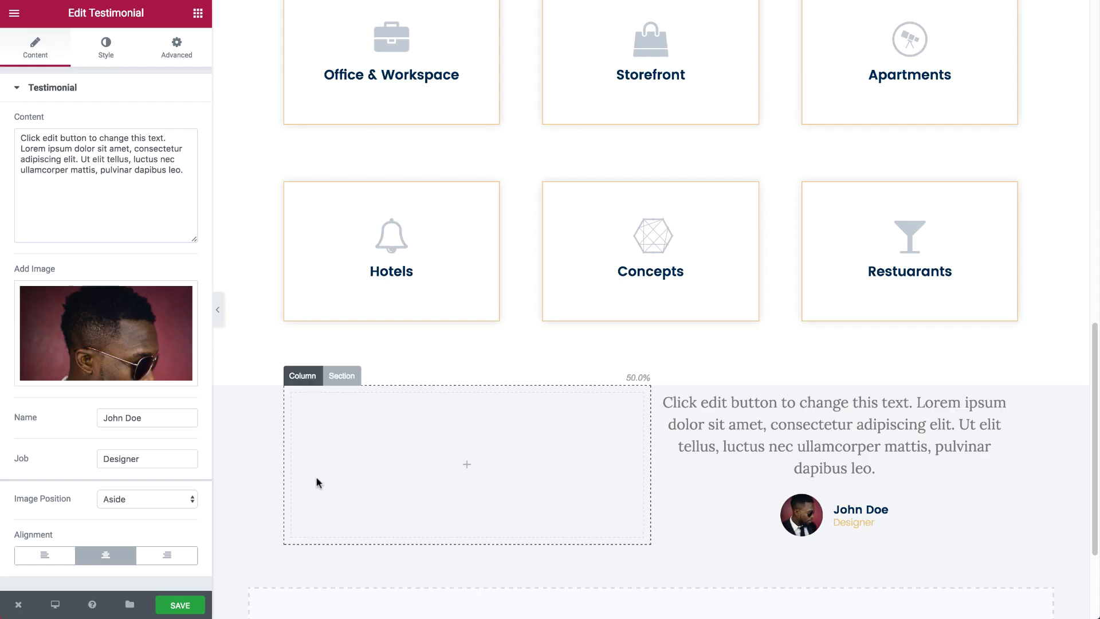
pyautogui.click(123, 504)
pyautogui.click(122, 507)
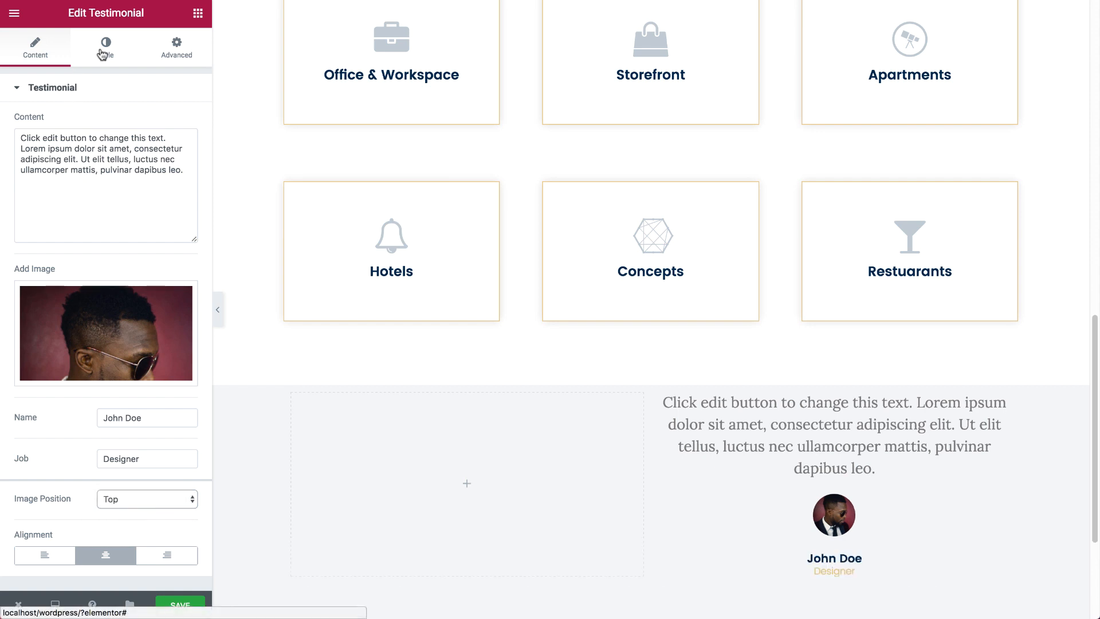
# Step: Set the testimonial's image size to 78
pyautogui.click(103, 51)
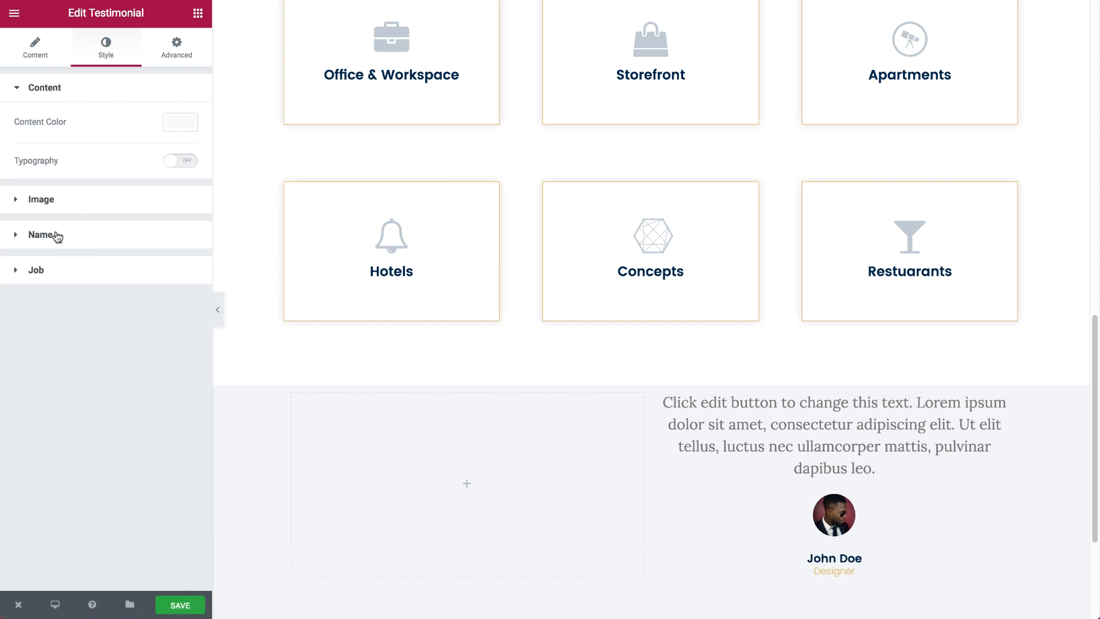
pyautogui.click(41, 199)
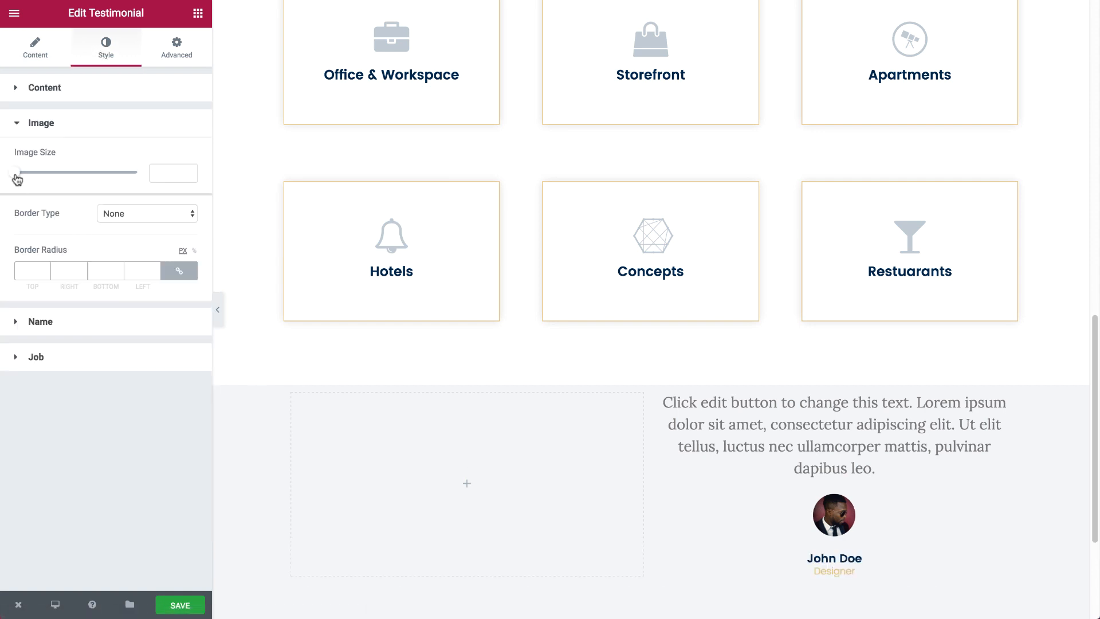
pyautogui.moveTo(17, 179); pyautogui.dragTo(57, 179)
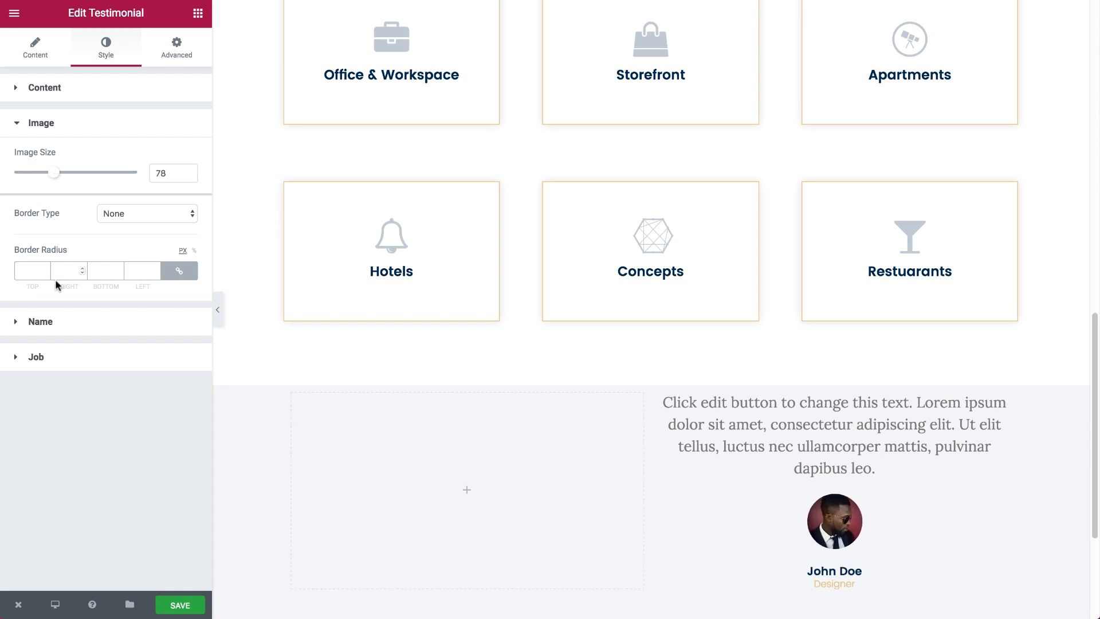
# Step: Enable custom typography for the testimonial's name, with Uppercase transform and wider letter spacing
pyautogui.click(69, 334)
pyautogui.click(182, 232)
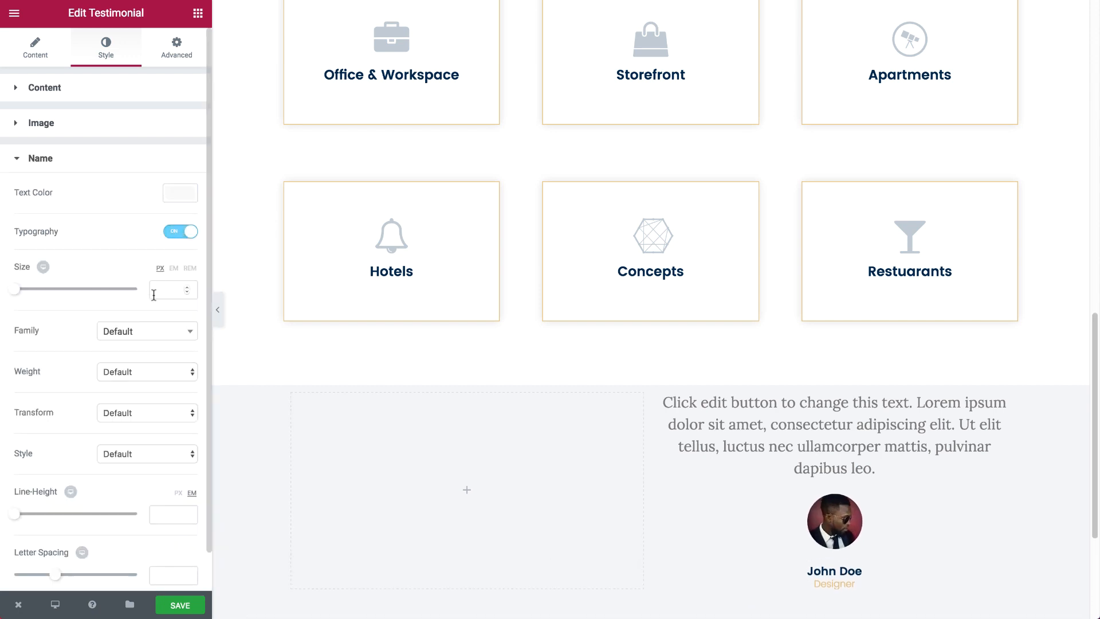
pyautogui.click(139, 419)
pyautogui.click(136, 420)
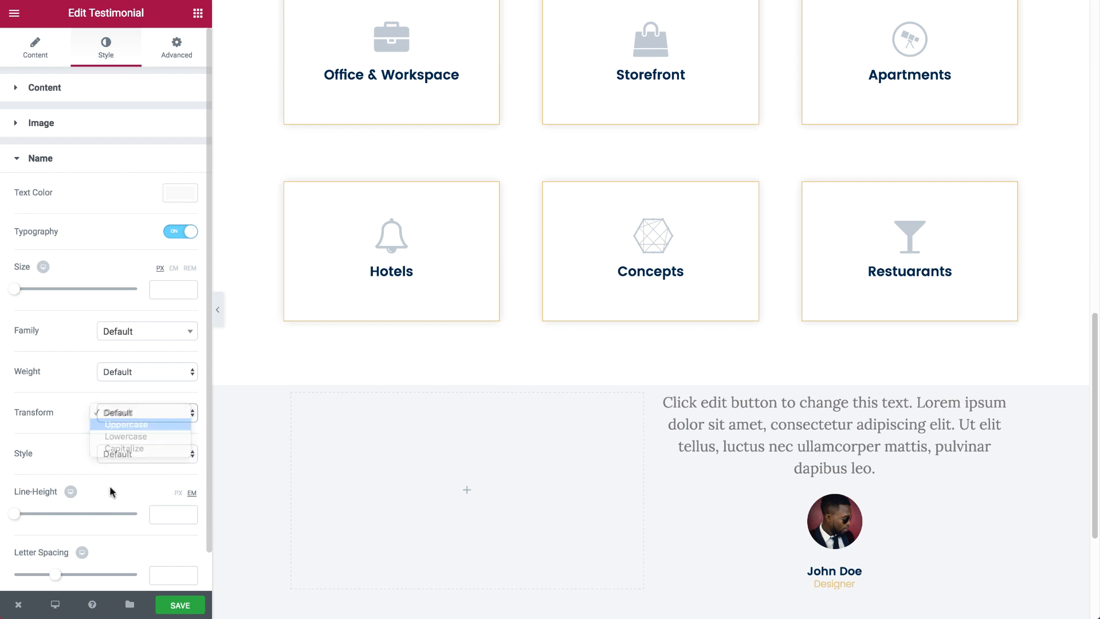
pyautogui.moveTo(56, 575); pyautogui.dragTo(82, 578)
pyautogui.scroll(-1, 85, 580)
# Step: Enable custom typography for the testimonial's job title and set its line height to 1.9 em
pyautogui.click(85, 578)
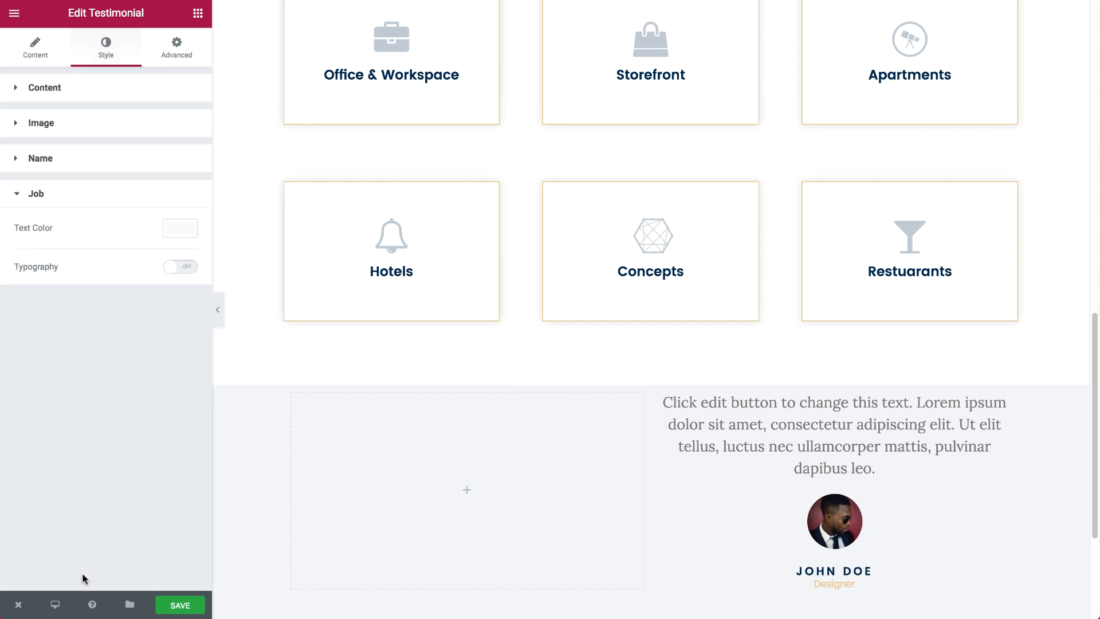
pyautogui.click(175, 266)
pyautogui.scroll(-1, 127, 423)
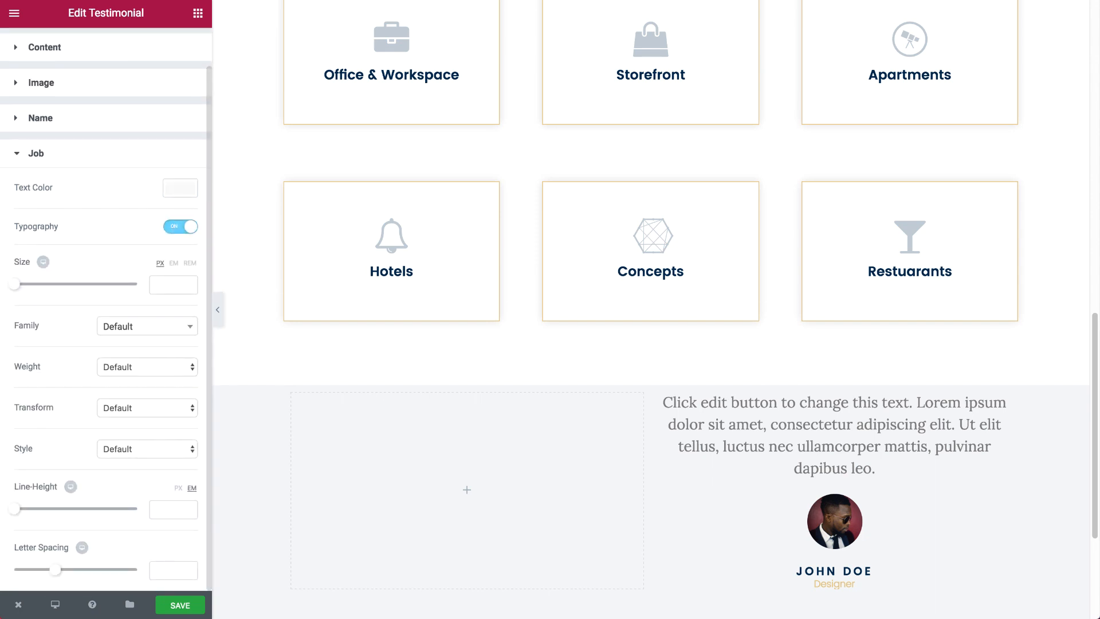
pyautogui.moveTo(19, 513); pyautogui.dragTo(40, 512)
pyautogui.scroll(1, 157, 189)
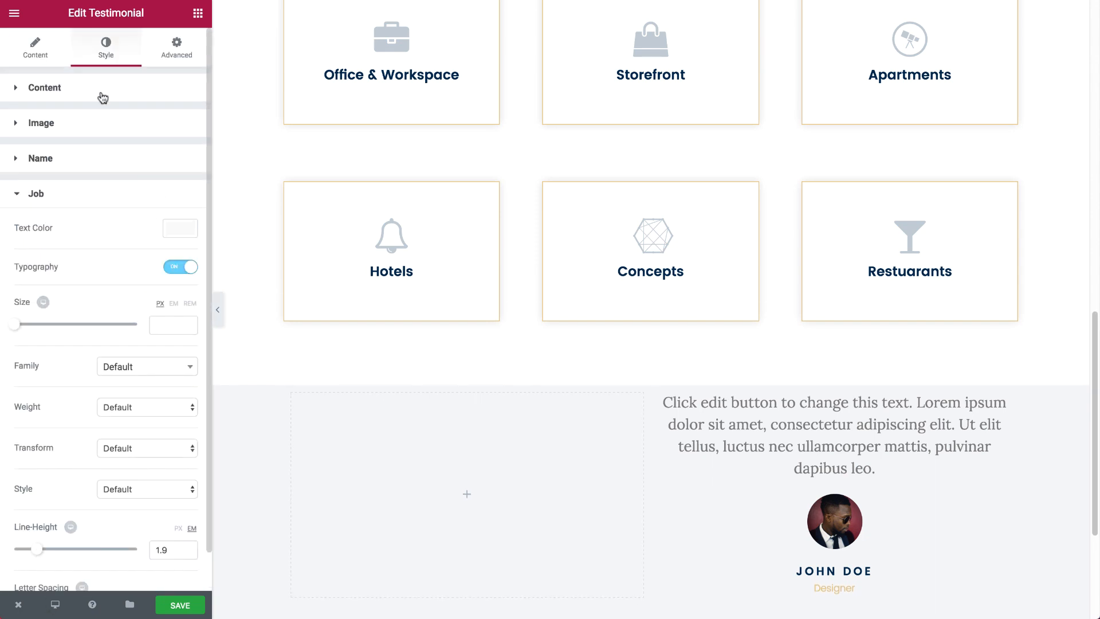
# Step: Enclose the testimonial's content text in double quotation marks, replacing its final period with the closing mark
pyautogui.click(48, 58)
pyautogui.click(24, 135)
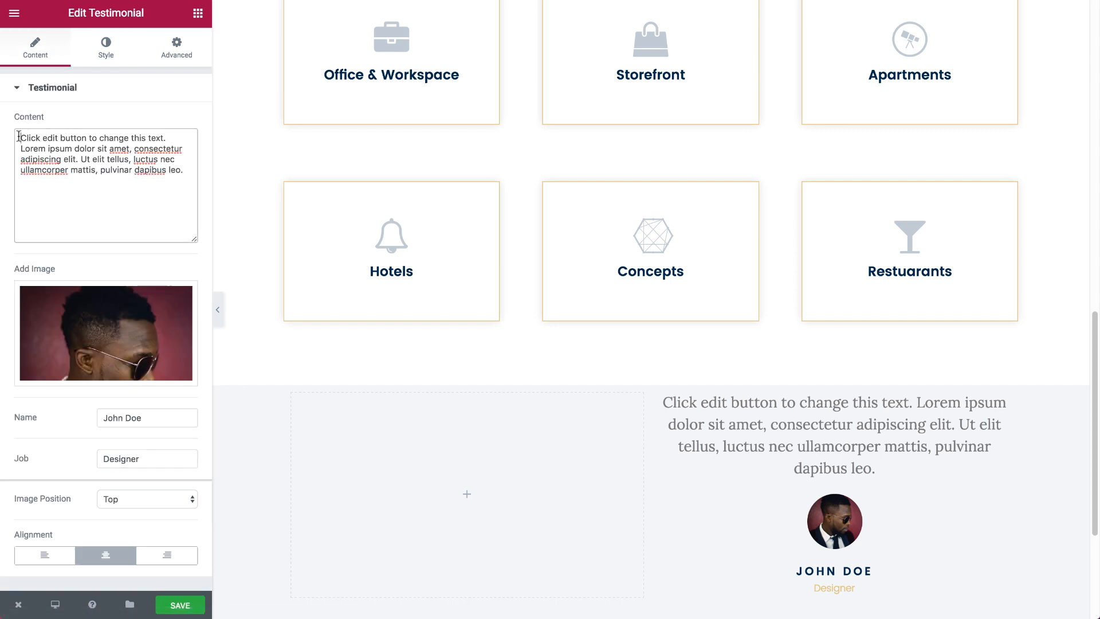
pyautogui.write('"')
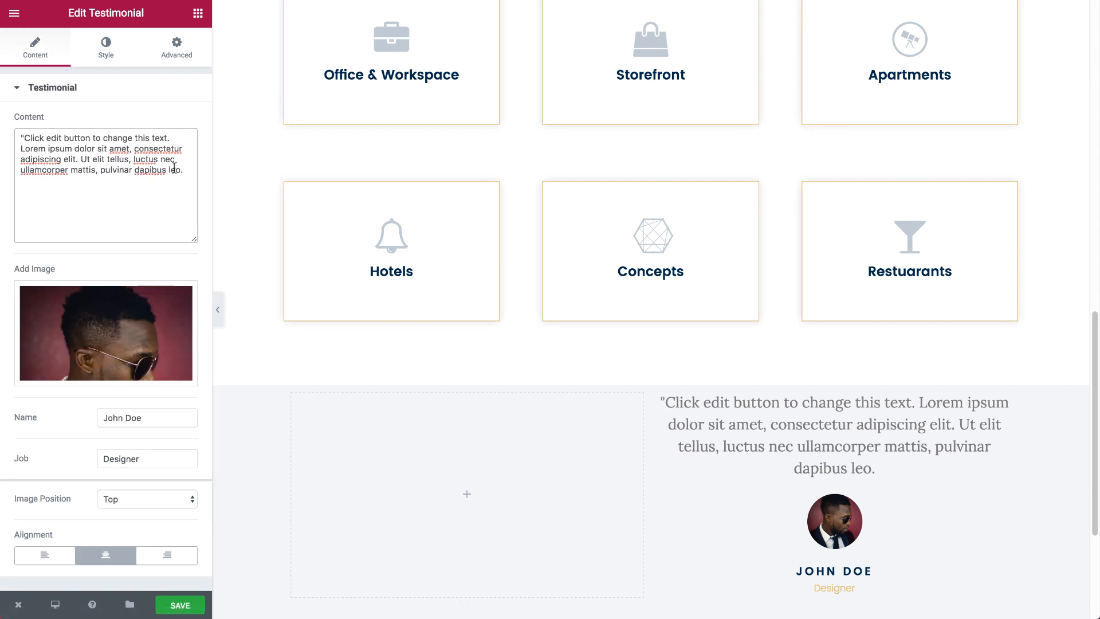
pyautogui.press('BackSpace')
pyautogui.write('"')
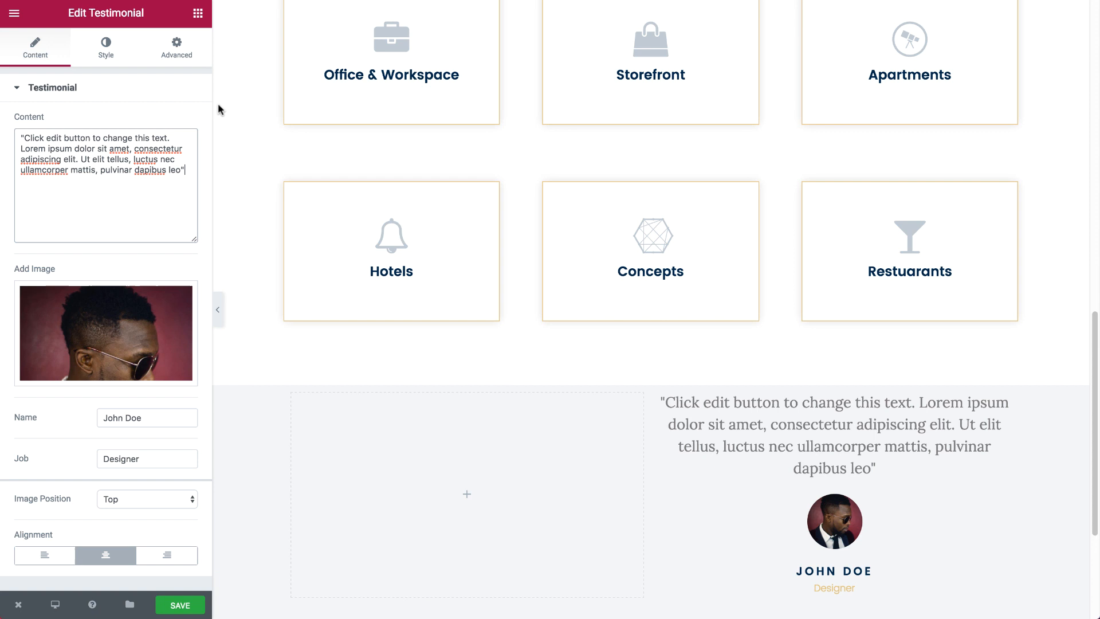
# Step: Set the testimonial's padding to 80 px on all sides
pyautogui.click(177, 51)
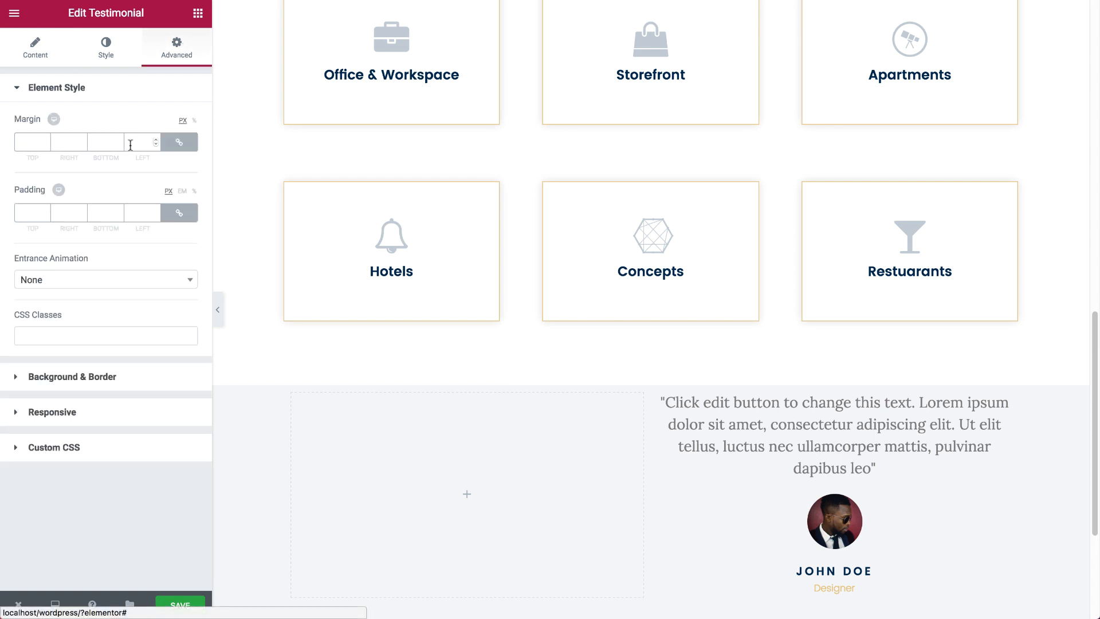
pyautogui.click(141, 214)
pyautogui.write('80')
# Step: Give the testimonial a Classic background in white
pyautogui.click(87, 377)
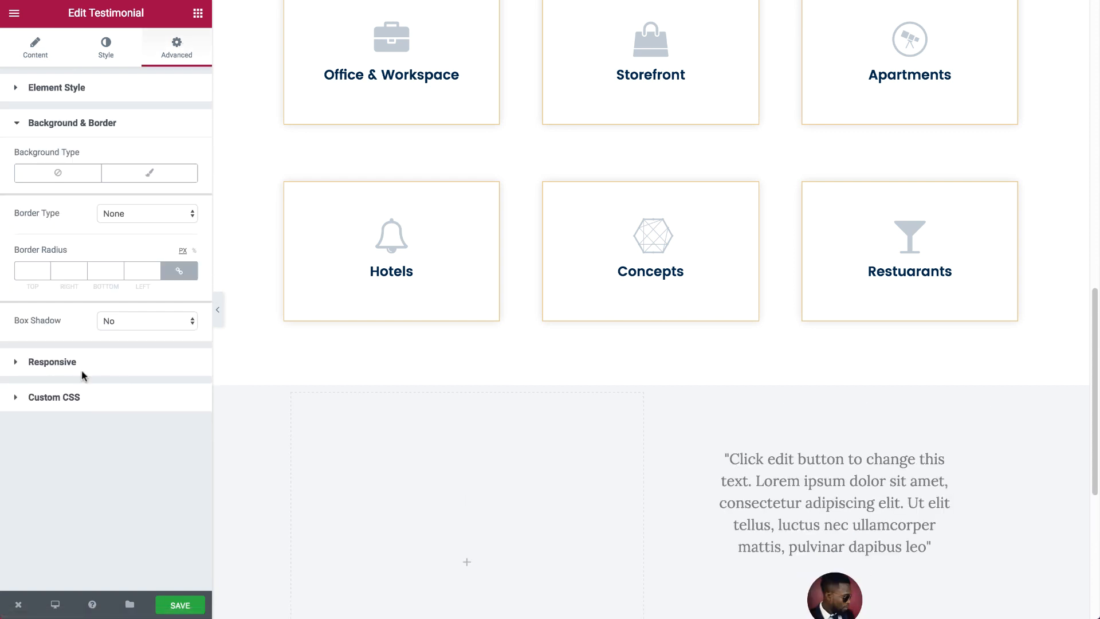
pyautogui.click(149, 173)
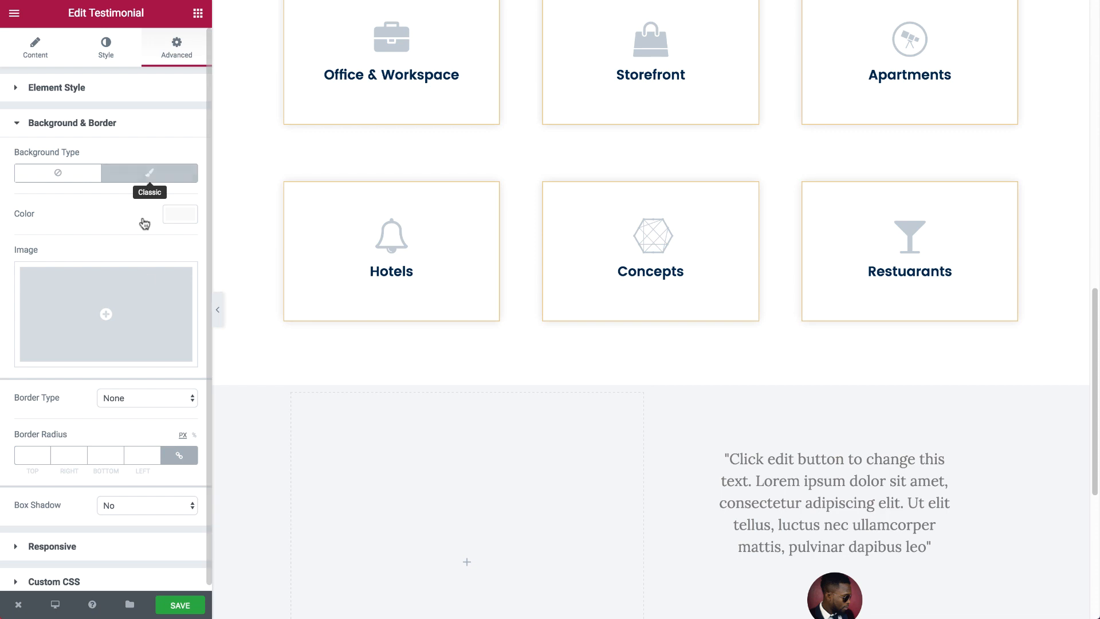
pyautogui.click(178, 215)
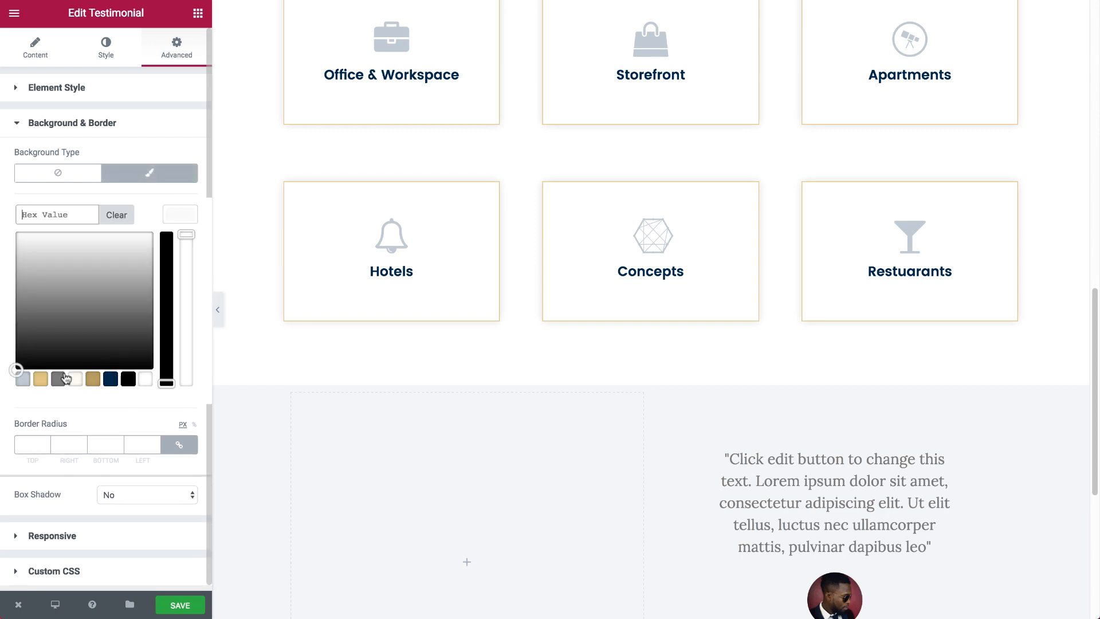
pyautogui.click(147, 381)
pyautogui.click(176, 214)
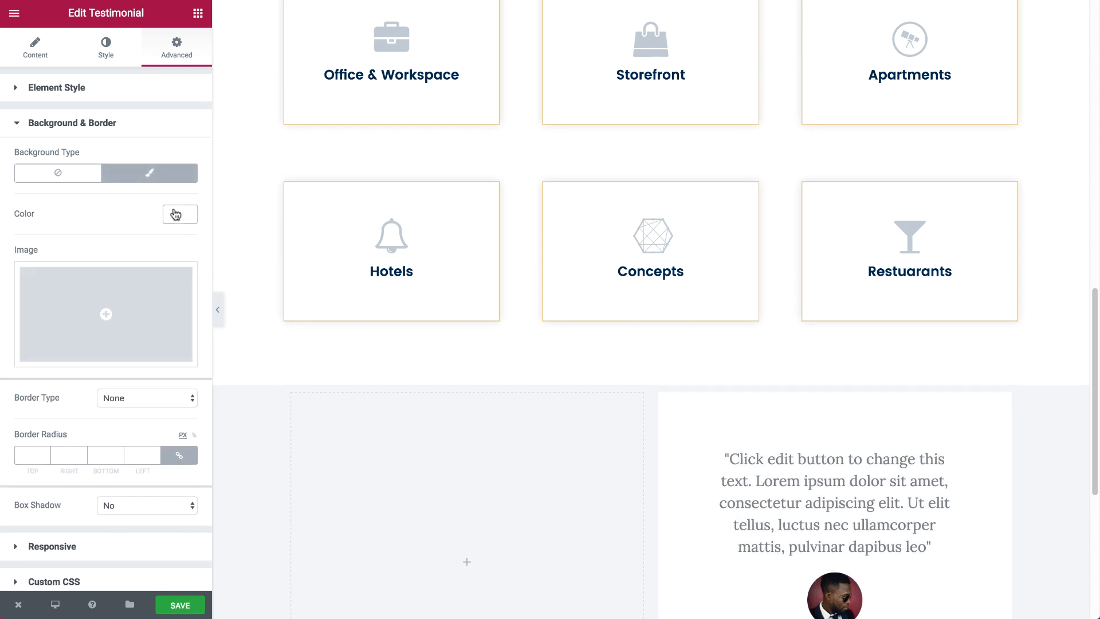
# Step: Enable a box shadow on the testimonial with blur 50 and a mostly transparent black color
pyautogui.click(140, 509)
pyautogui.click(140, 512)
pyautogui.scroll(-5, 133, 549)
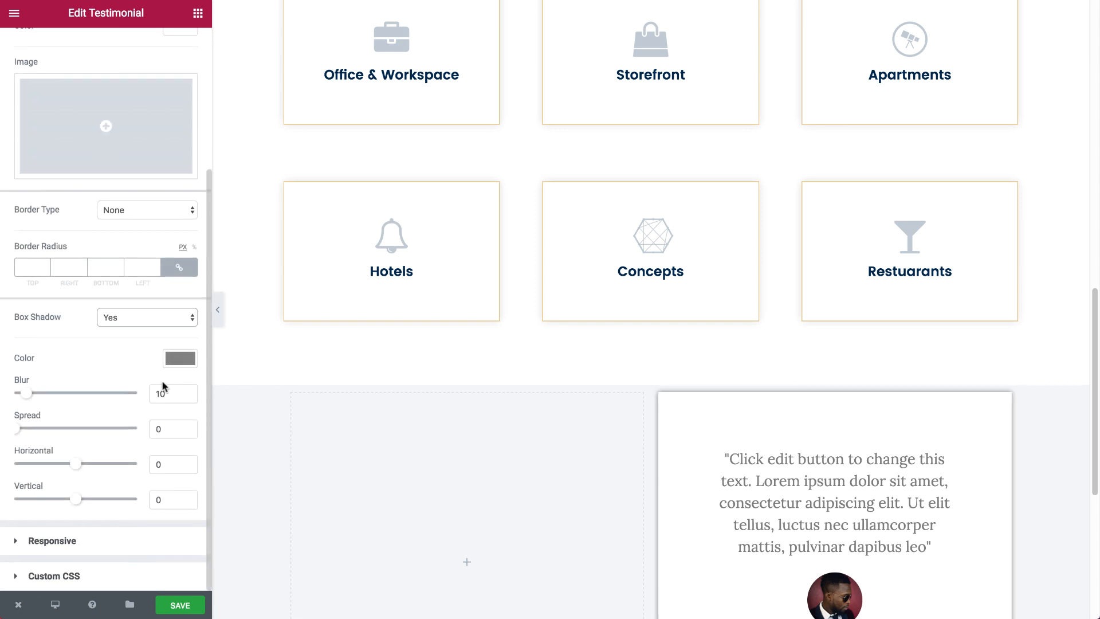
pyautogui.click(175, 388)
pyautogui.write('50')
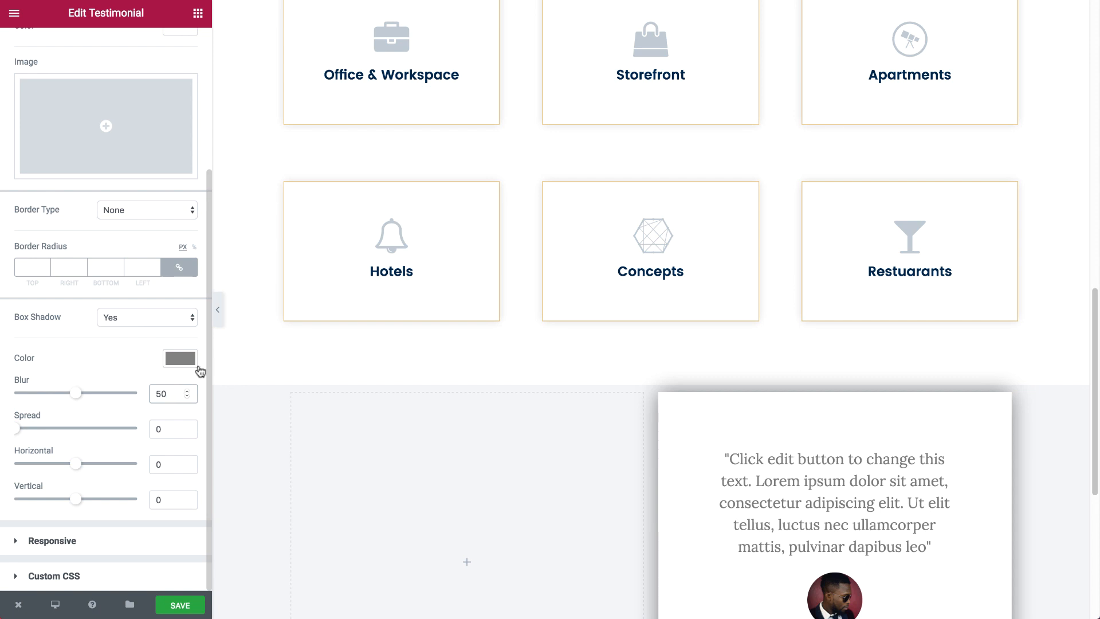
pyautogui.click(180, 362)
pyautogui.moveTo(189, 455); pyautogui.dragTo(184, 518)
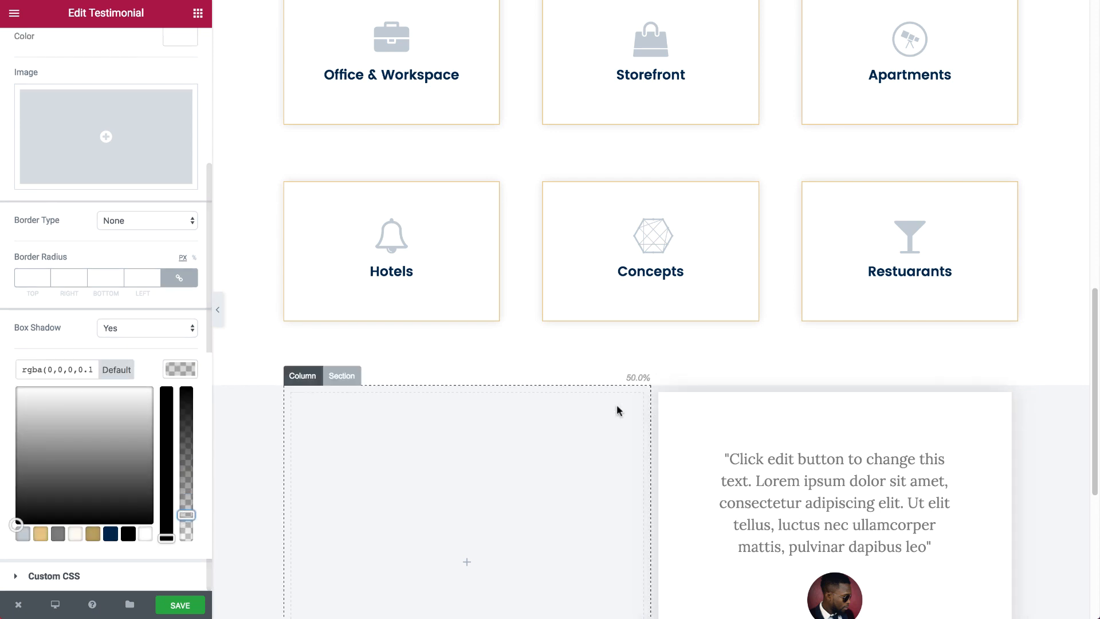
# Step: Configure the testimonial section's layout with Full Width content, No Gap between columns and Middle content position
pyautogui.scroll(-3, 642, 407)
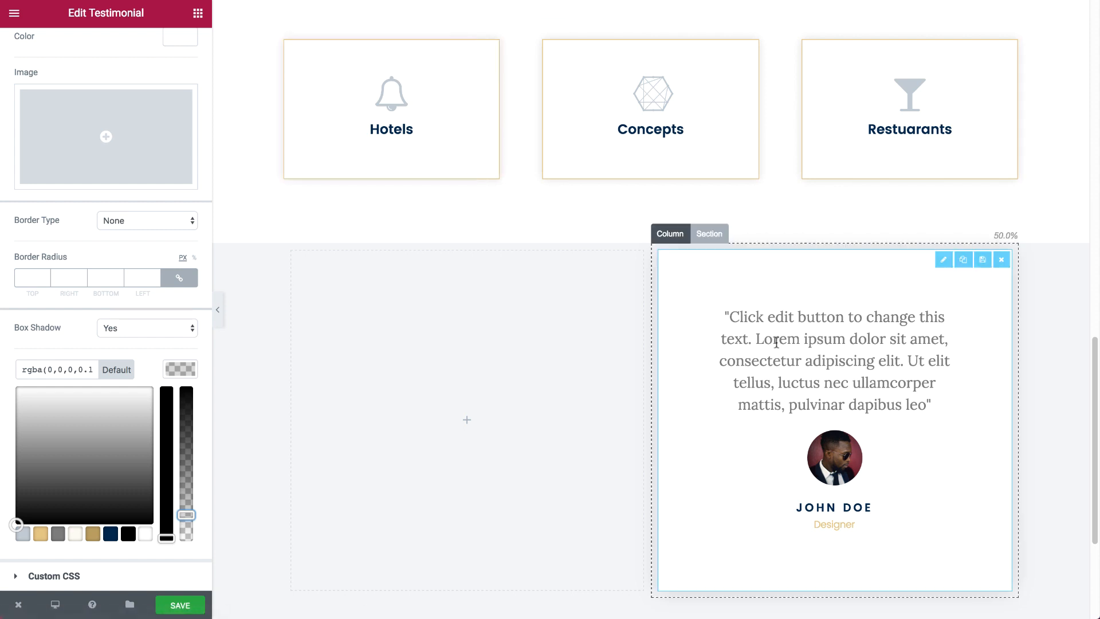
pyautogui.click(719, 237)
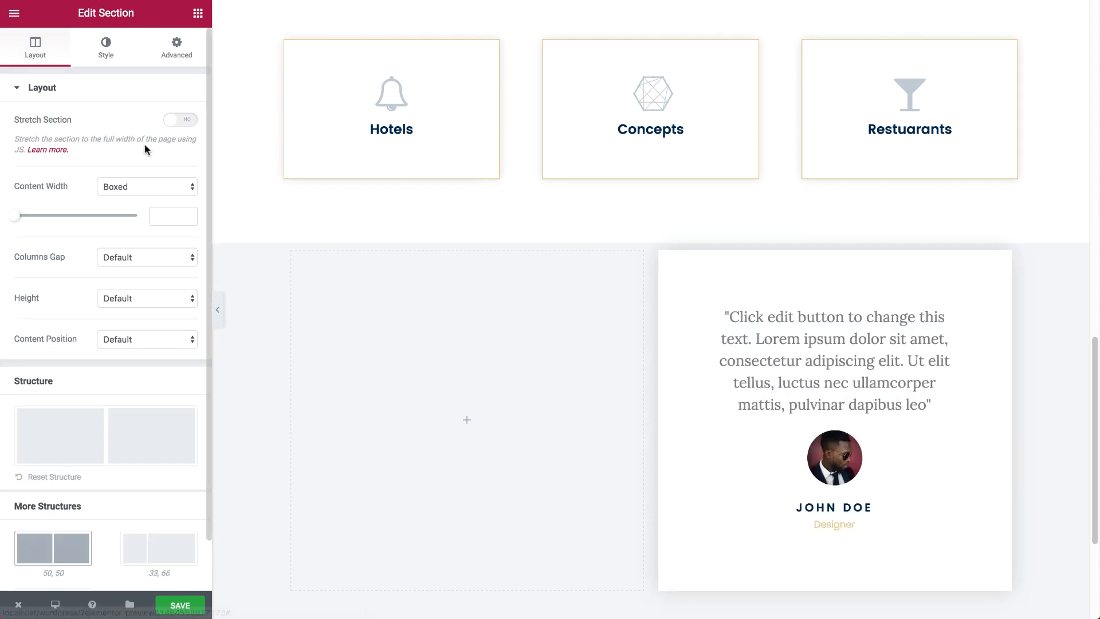
pyautogui.click(121, 193)
pyautogui.click(122, 199)
pyautogui.click(129, 229)
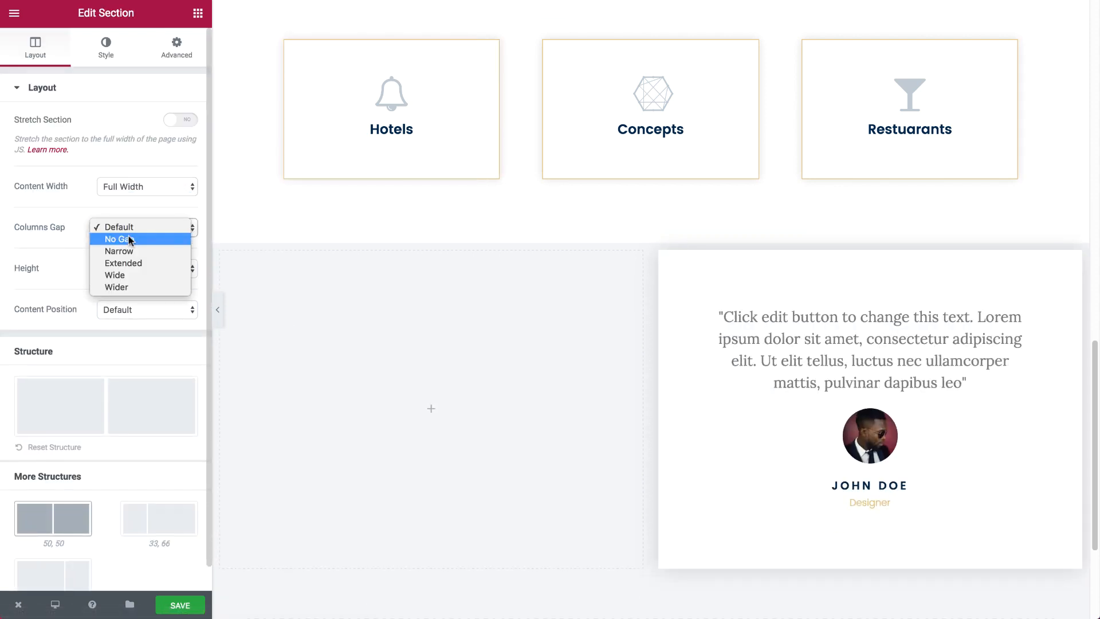
pyautogui.click(122, 239)
pyautogui.click(133, 310)
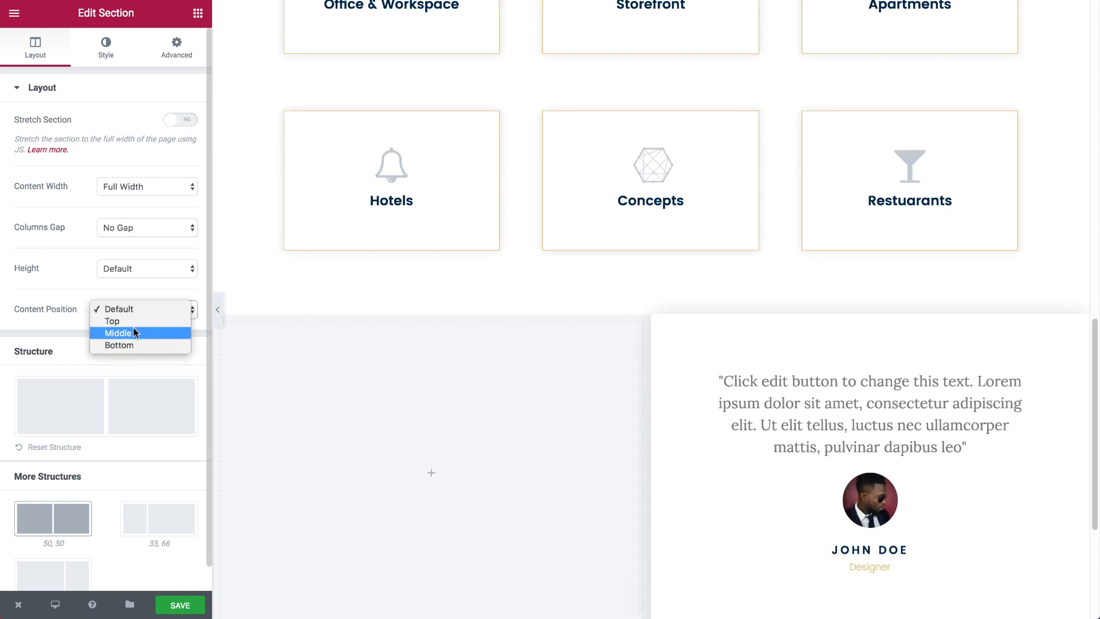
pyautogui.click(134, 333)
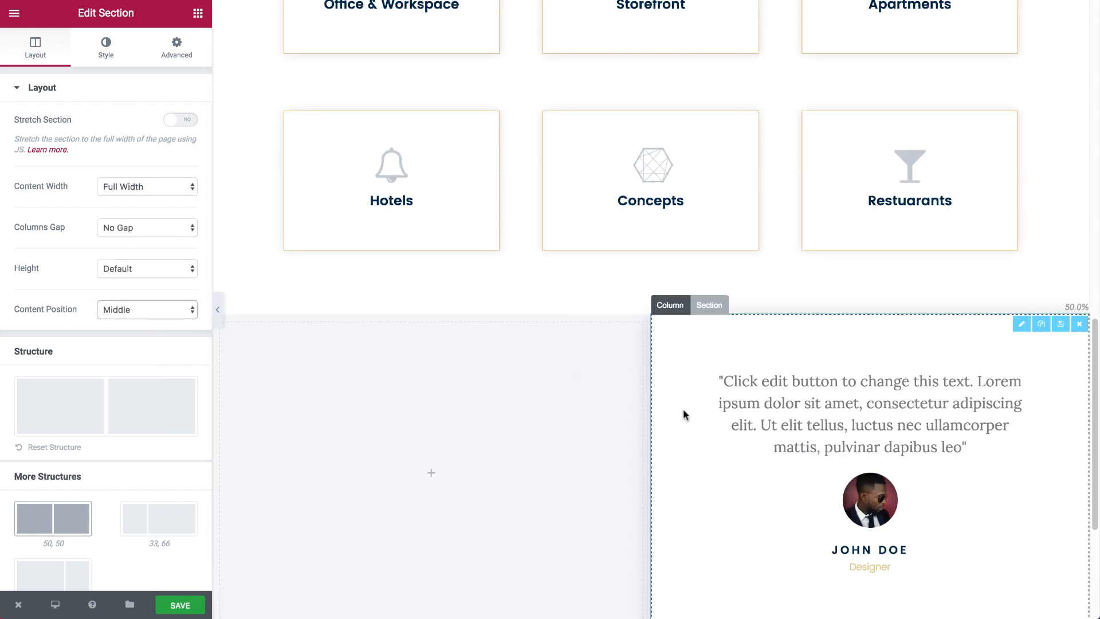
# Step: Give the column holding the testimonial a Classic background in the gold palette color
pyautogui.click(668, 305)
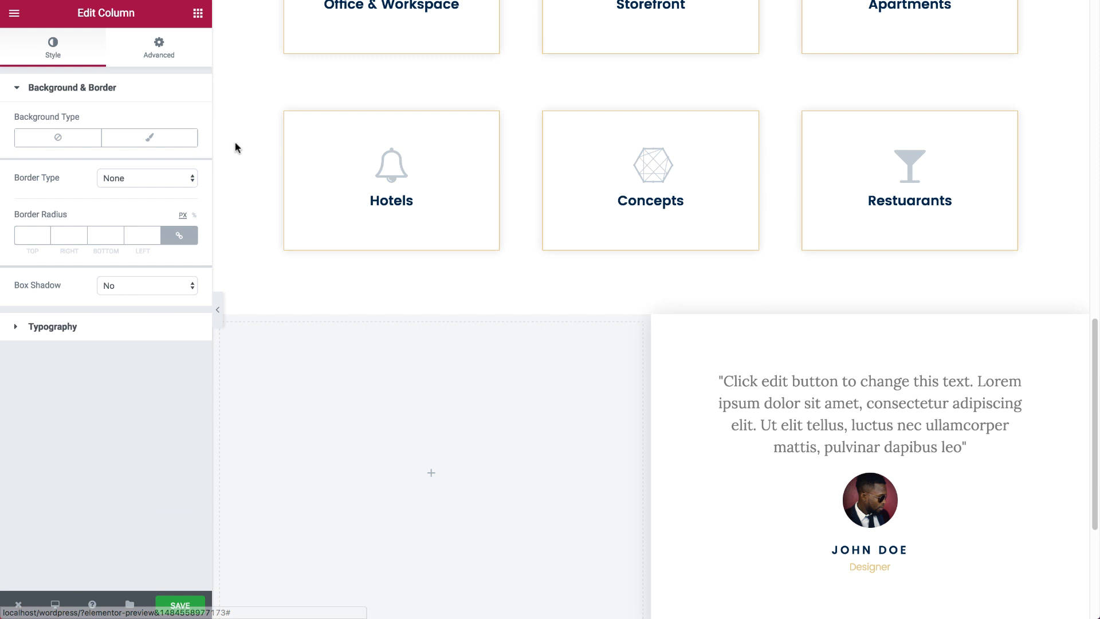
pyautogui.click(149, 139)
pyautogui.click(169, 187)
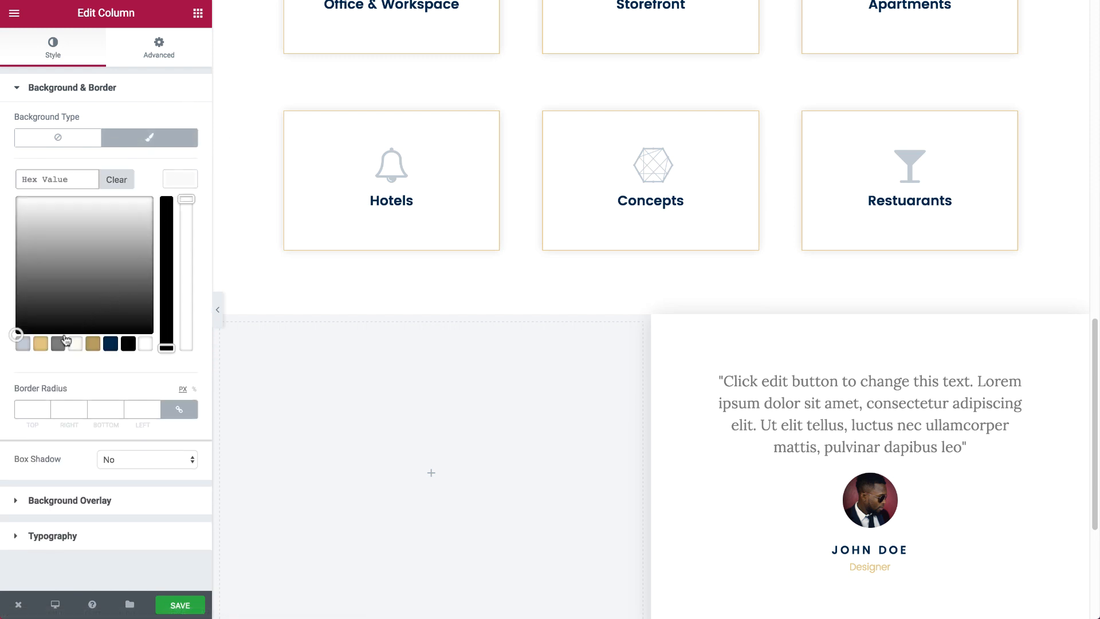
pyautogui.click(42, 343)
pyautogui.click(181, 183)
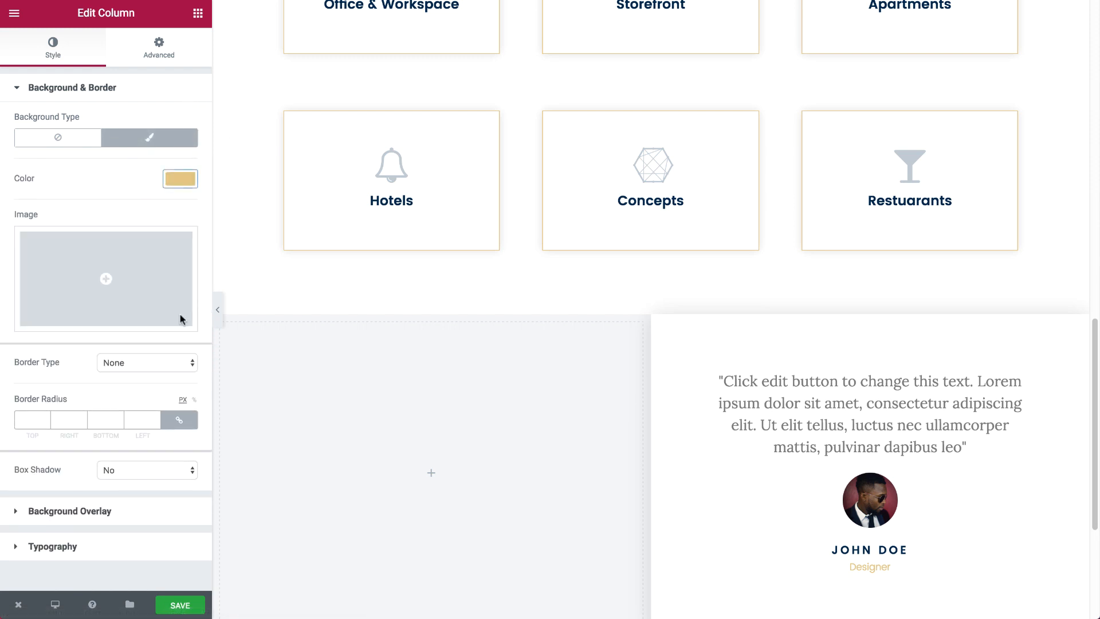
# Step: Unlink the testimonial column's padding and set it to 75 top, 120 right, 75 bottom and 0 left
pyautogui.click(121, 64)
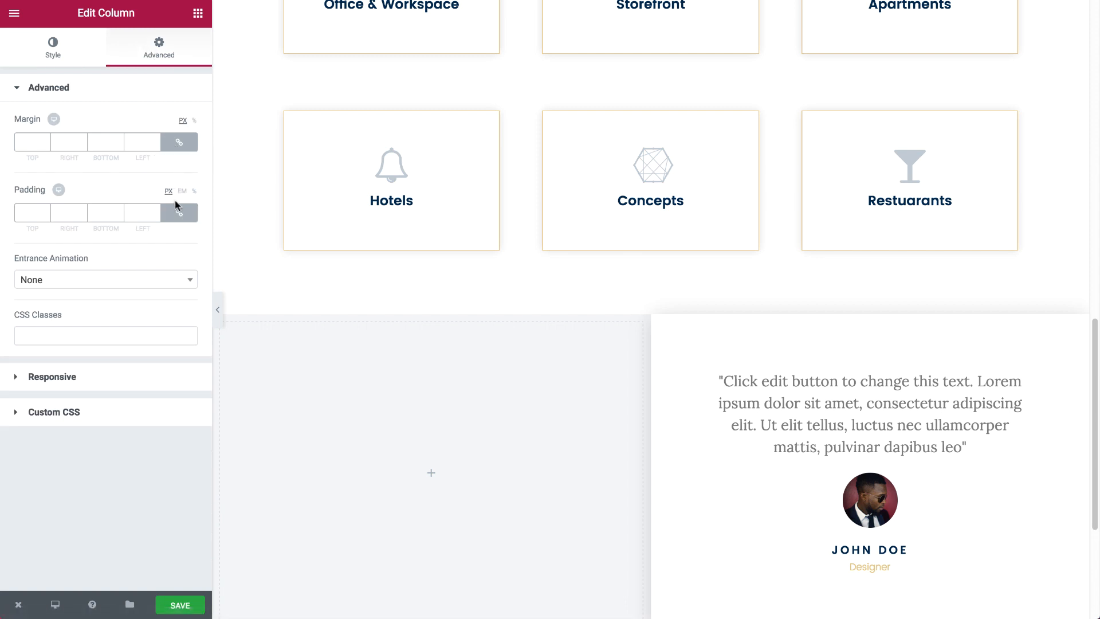
pyautogui.click(179, 213)
pyautogui.write('75')
pyautogui.press('Tab')
pyautogui.press('Tab')
pyautogui.write('75')
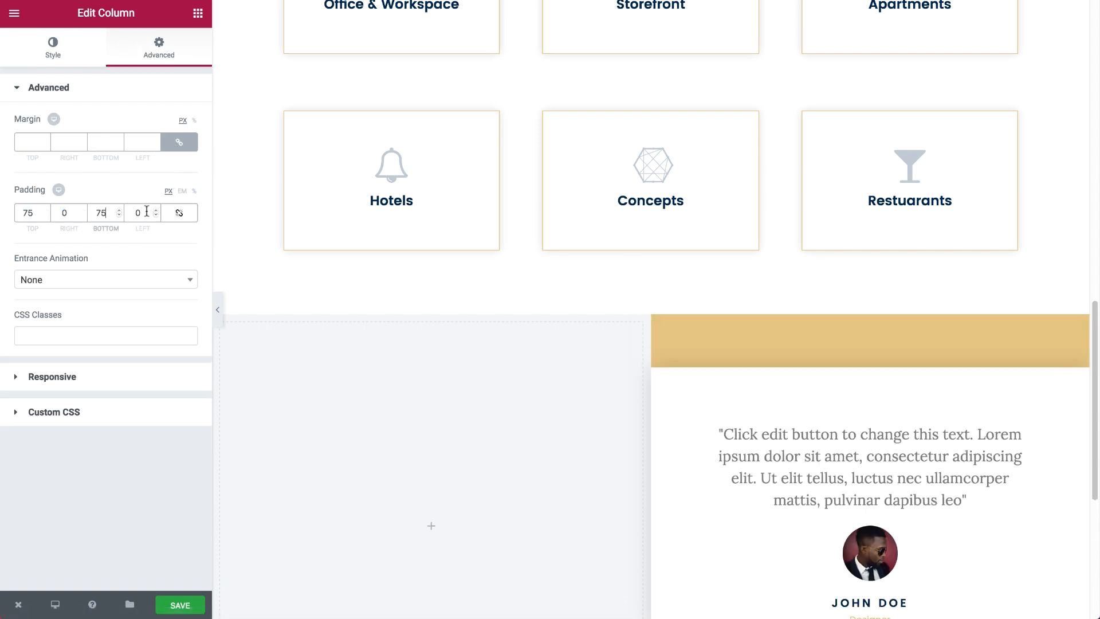
pyautogui.doubleClick(65, 212)
pyautogui.write('120')
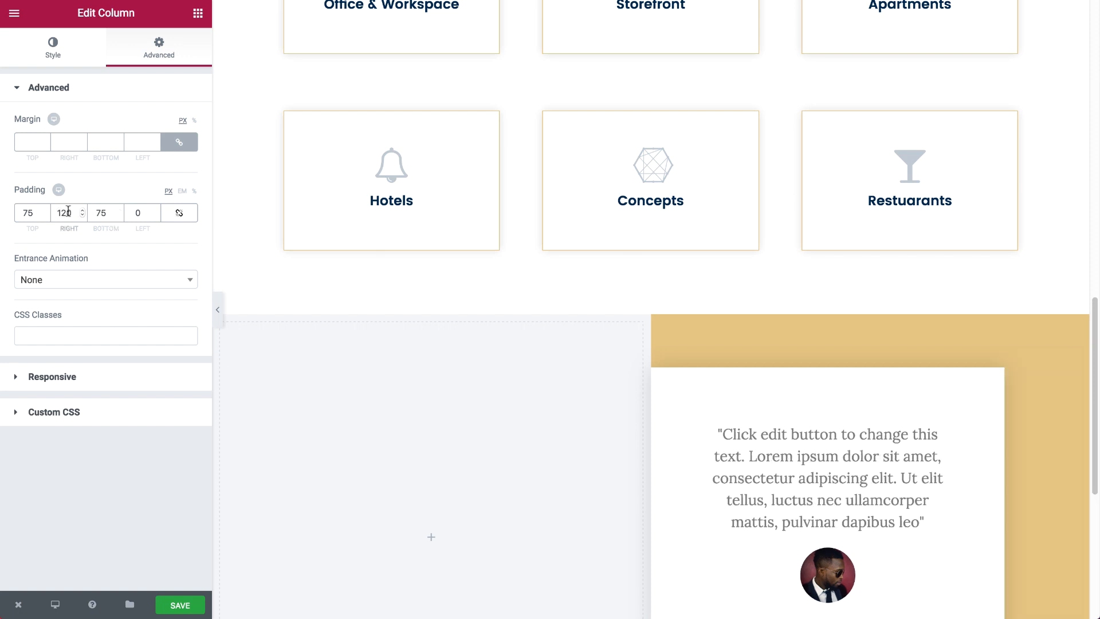
# Step: Unlink the testimonial's margins and set its left margin to -120 px so it overlaps the empty column
pyautogui.scroll(-4, 786, 386)
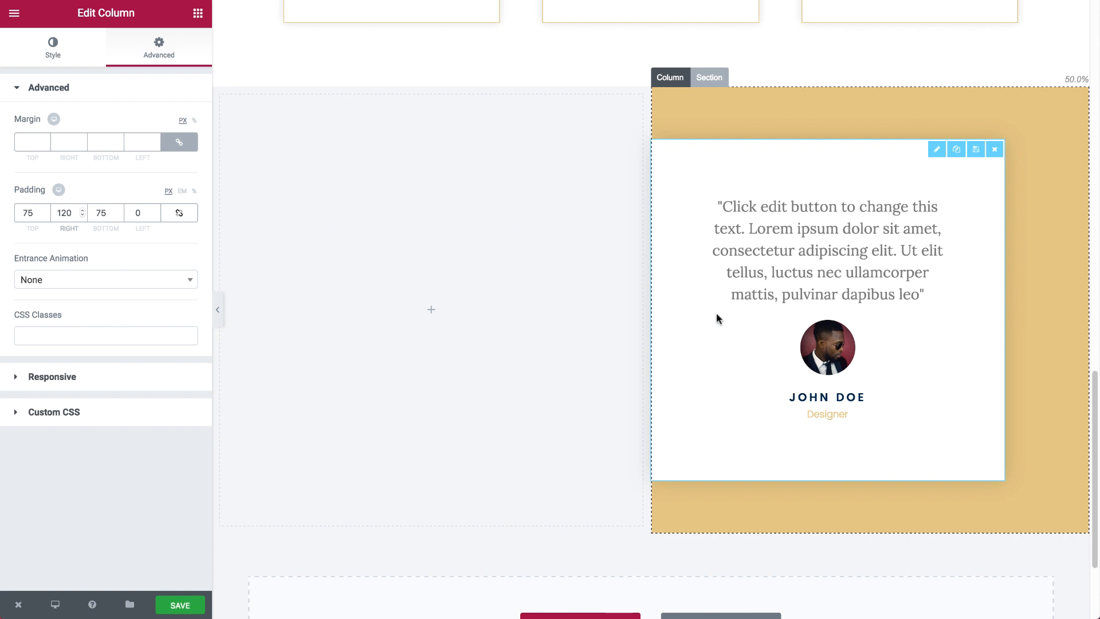
pyautogui.click(660, 314)
pyautogui.click(177, 45)
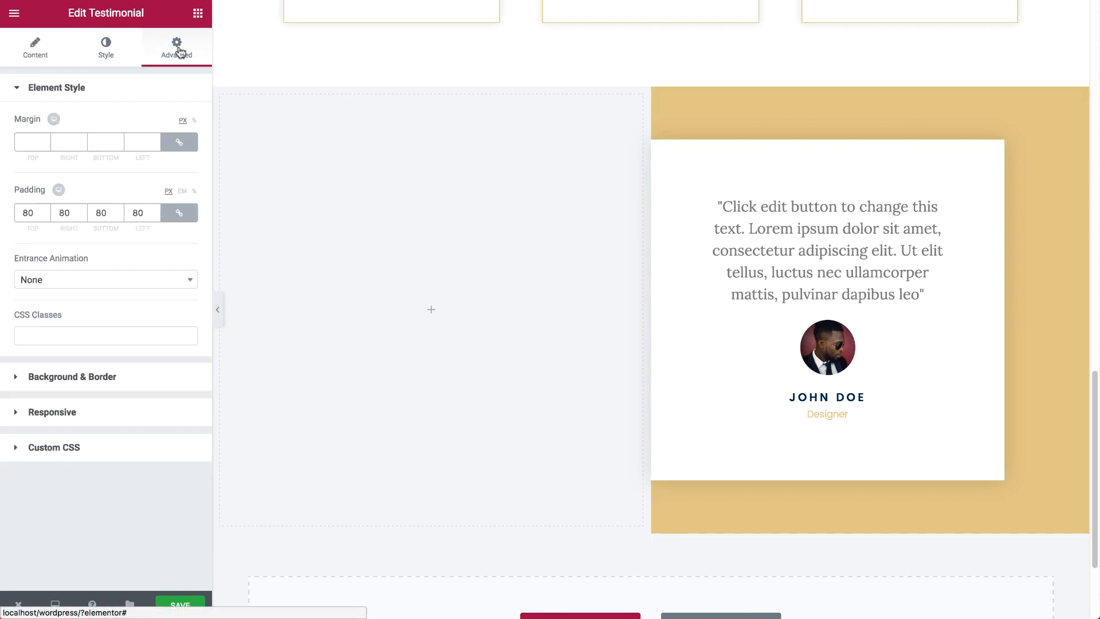
pyautogui.click(181, 139)
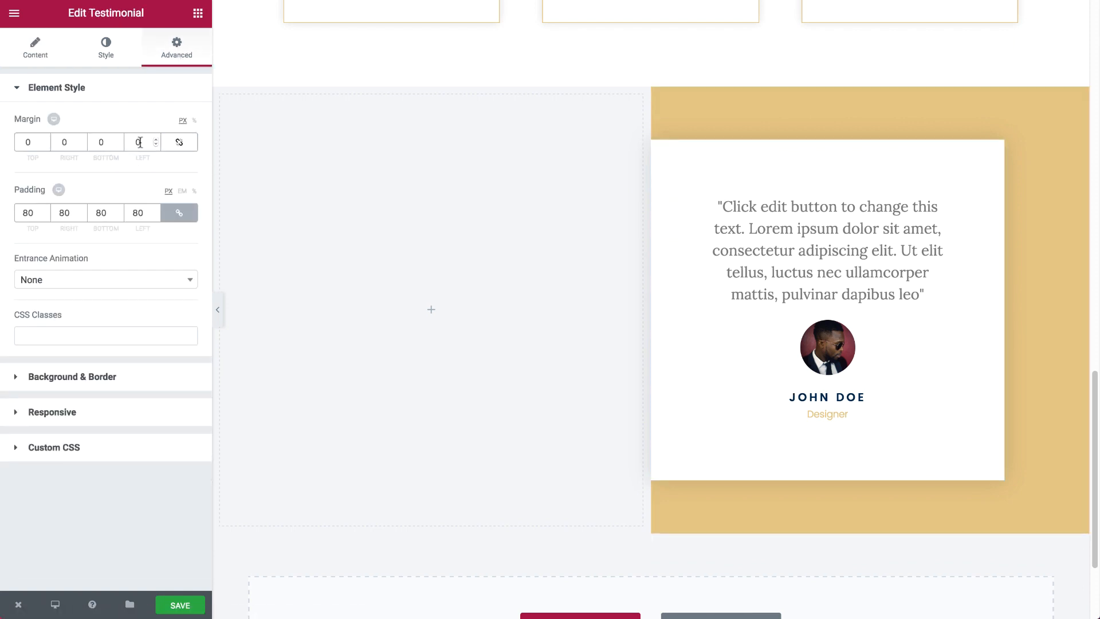
pyautogui.doubleClick(140, 142)
pyautogui.write('-1')
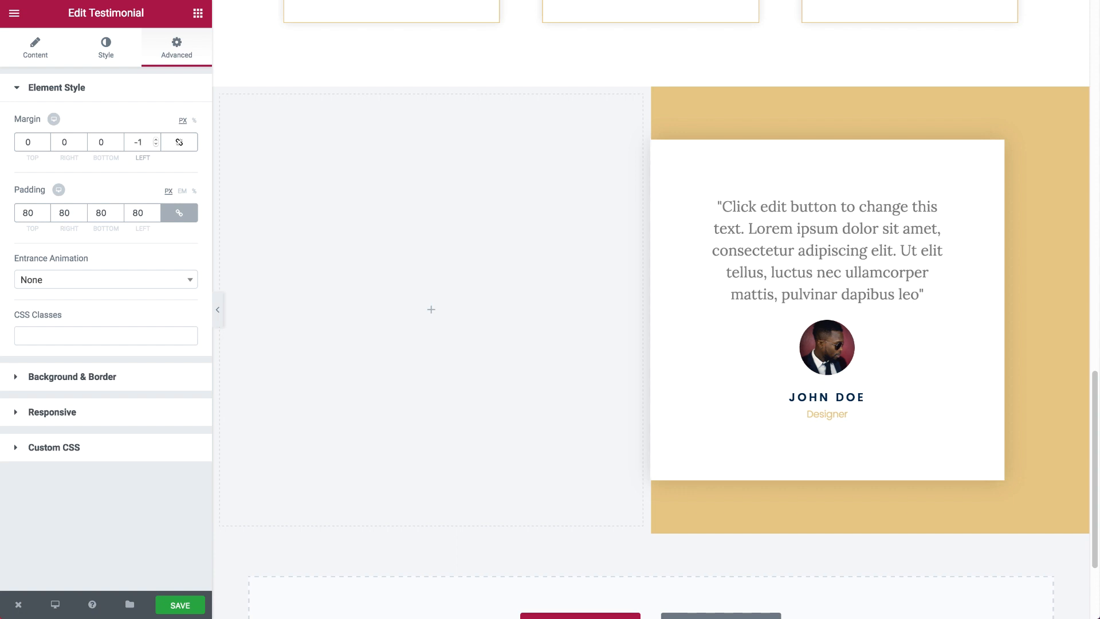
pyautogui.write('20')
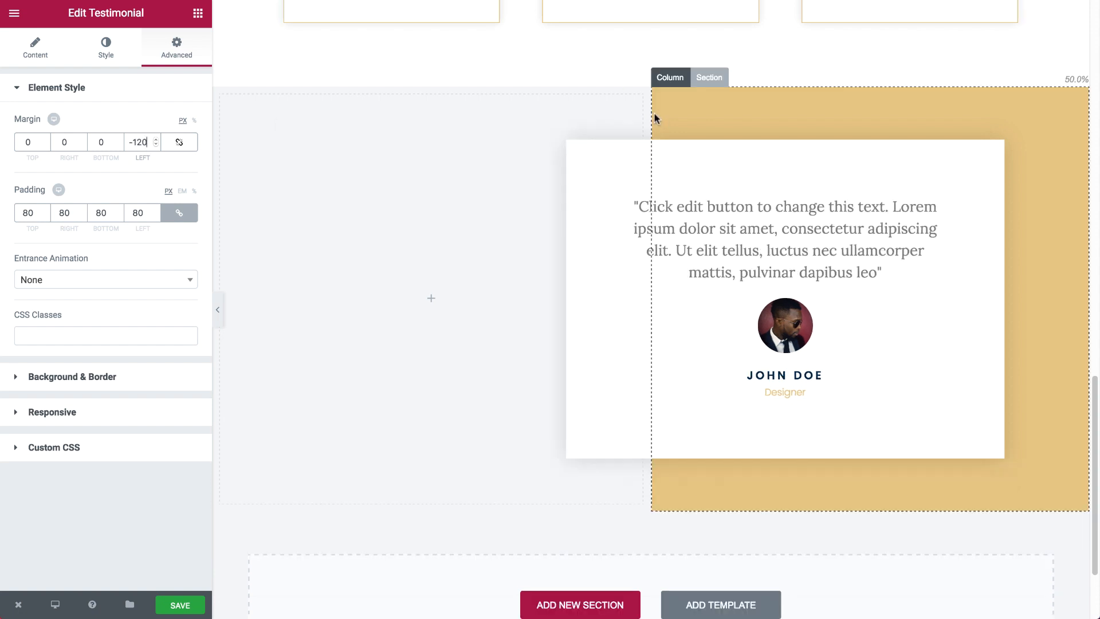
# Step: Widen the testimonial's column to 72% of the section width
pyautogui.moveTo(639, 112); pyautogui.dragTo(458, 108)
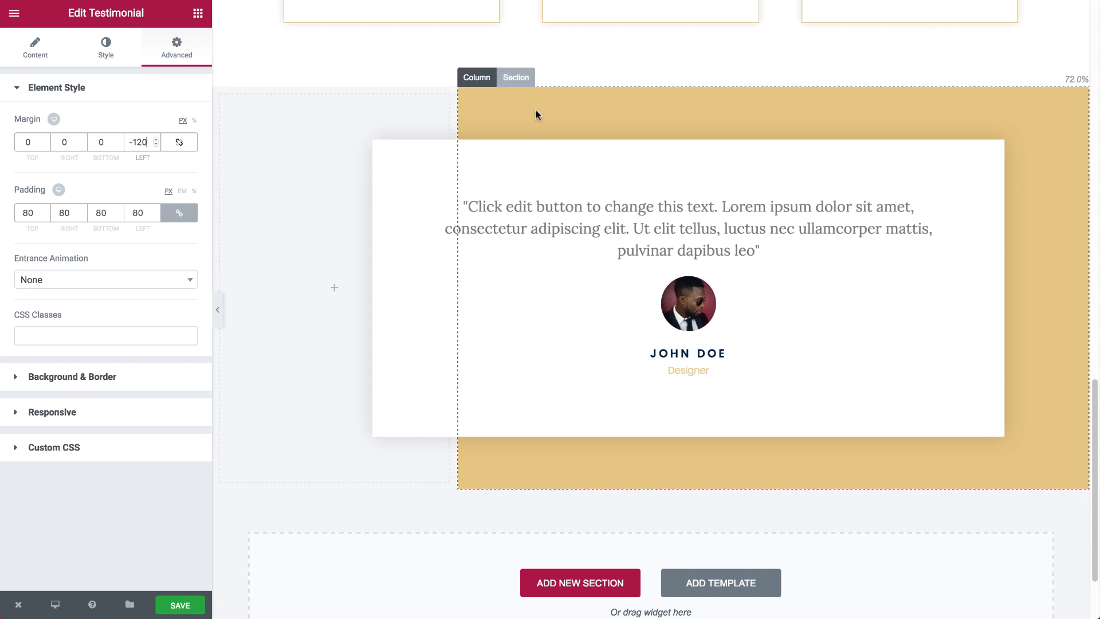
pyautogui.scroll(1, 541, 111)
pyautogui.scroll(1, 621, 198)
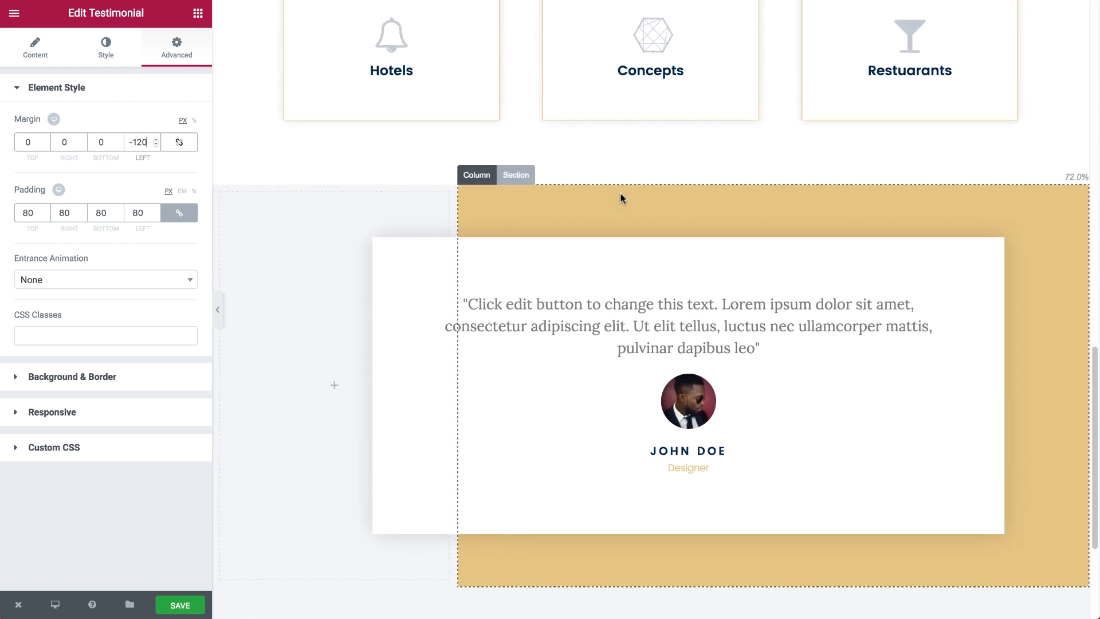
# Step: Set StockSnap_N4NRIS99LE.jpg, the white wavy architecture photo, as the testimonial column's background image with size Cover
pyautogui.click(476, 167)
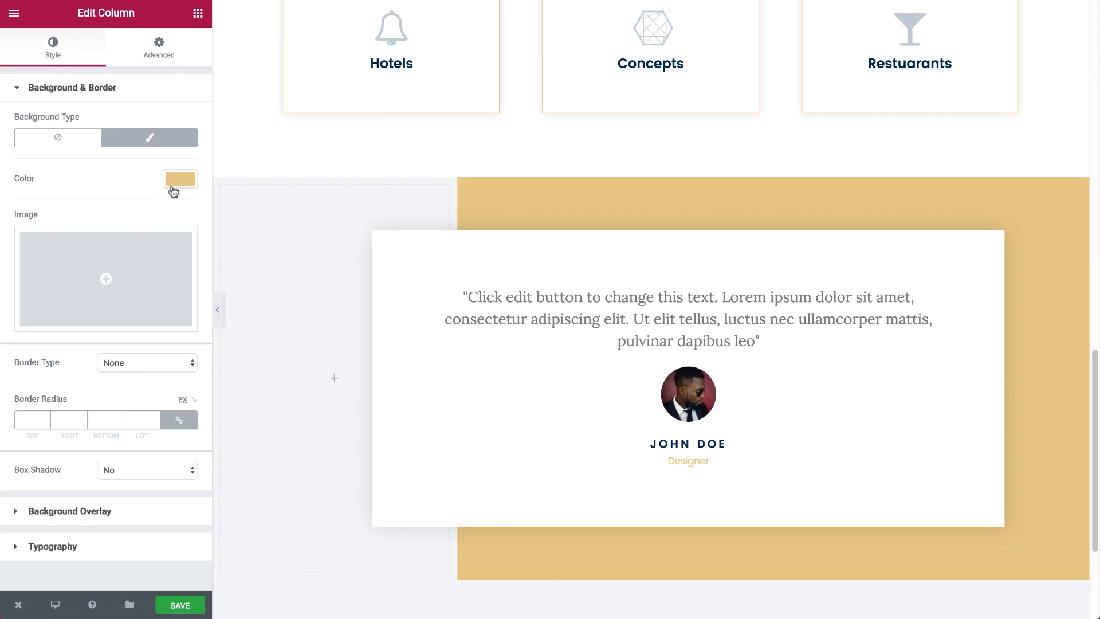
pyautogui.click(136, 251)
pyautogui.scroll(-5, 453, 358)
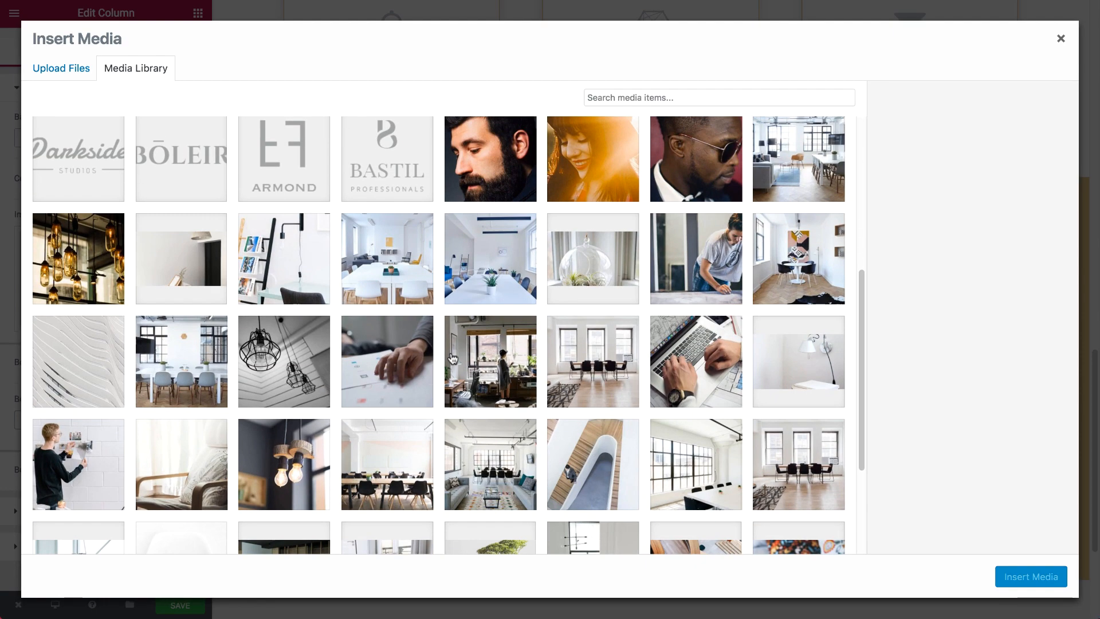
pyautogui.click(110, 361)
pyautogui.click(1025, 582)
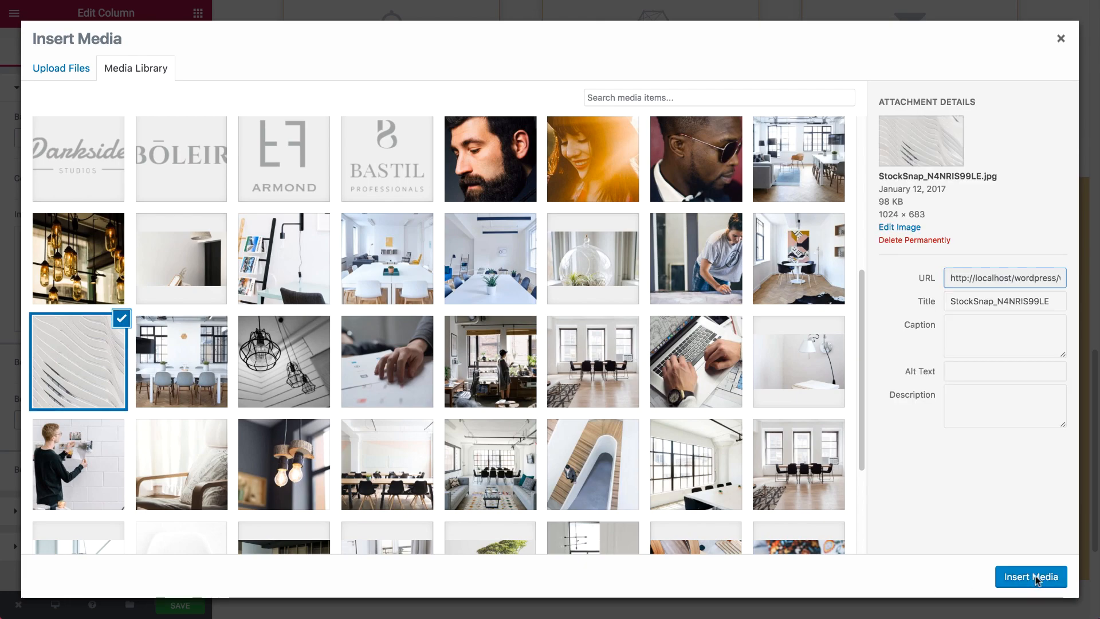
pyautogui.click(136, 486)
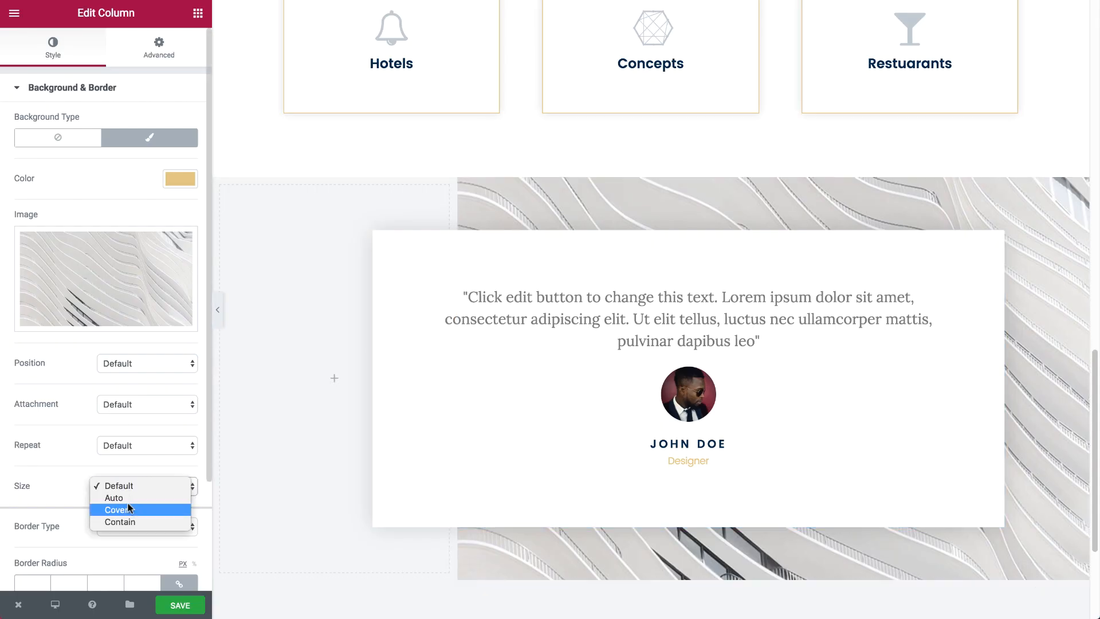
pyautogui.click(123, 510)
# Step: Give the testimonial column a classic background overlay in the light grey-blue preset colour
pyautogui.scroll(-2, 125, 443)
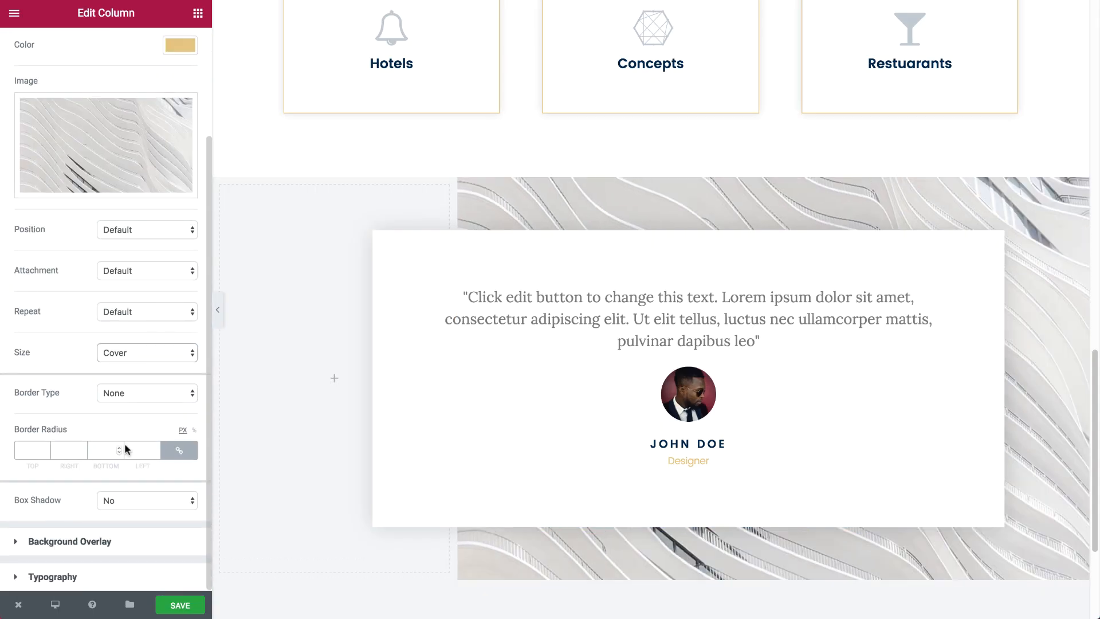
pyautogui.click(98, 536)
pyautogui.click(145, 184)
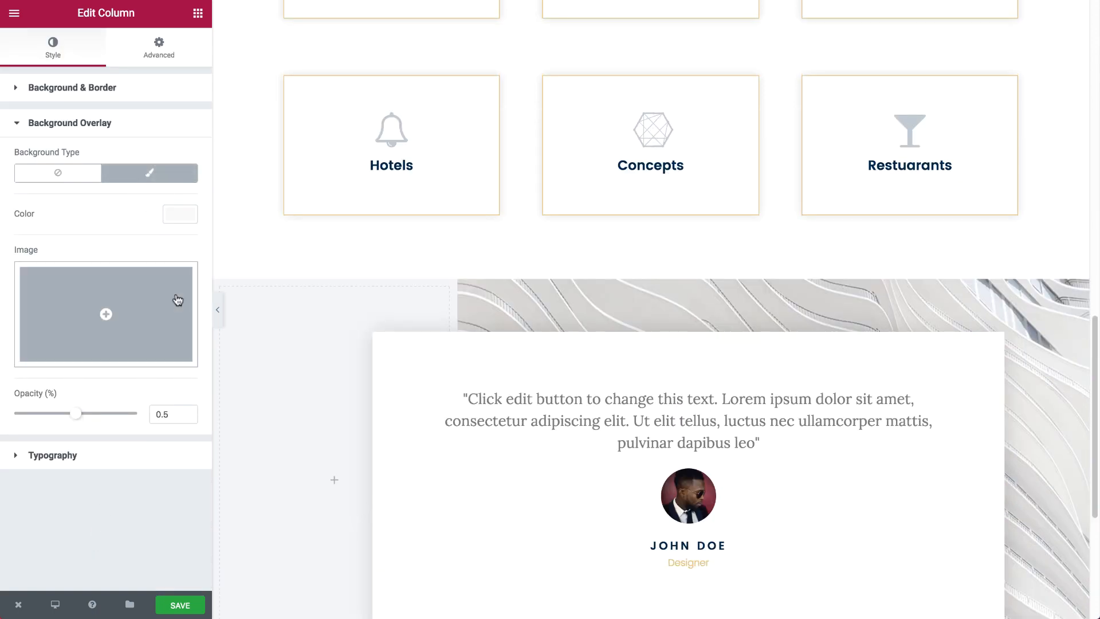
pyautogui.click(180, 214)
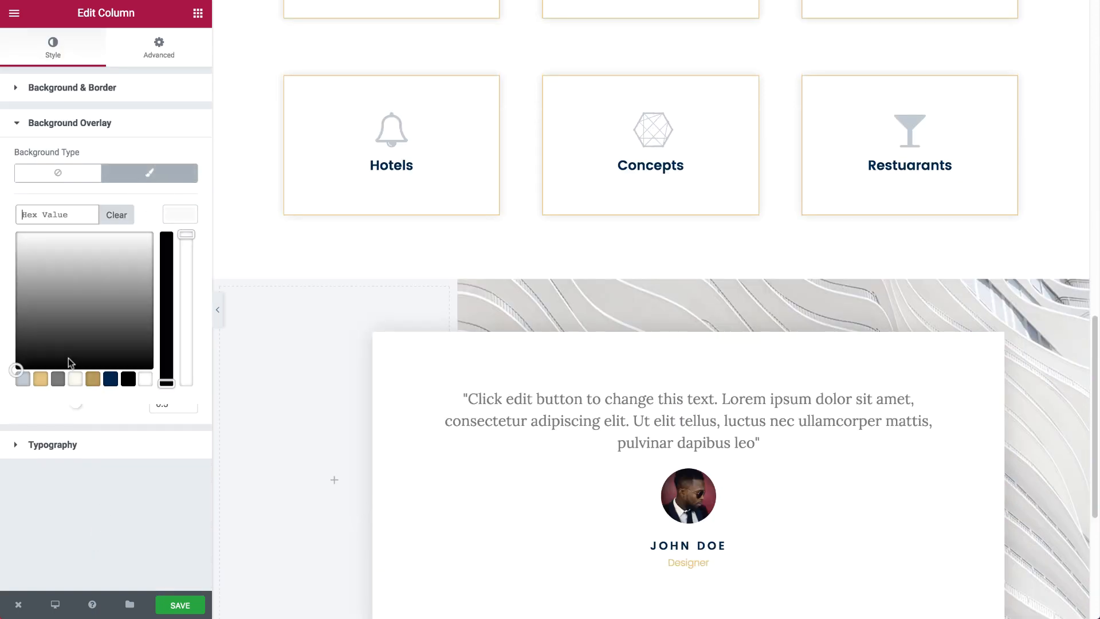
pyautogui.click(23, 379)
pyautogui.click(179, 215)
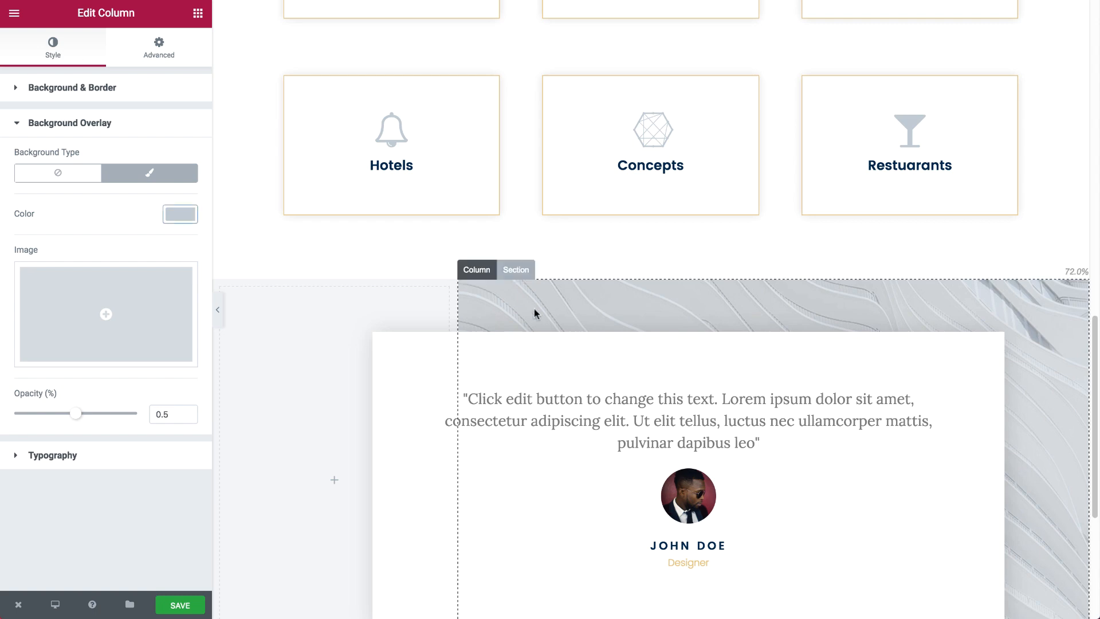
# Step: Add a new single-column section below the testimonial section
pyautogui.scroll(-5, 535, 311)
pyautogui.click(565, 491)
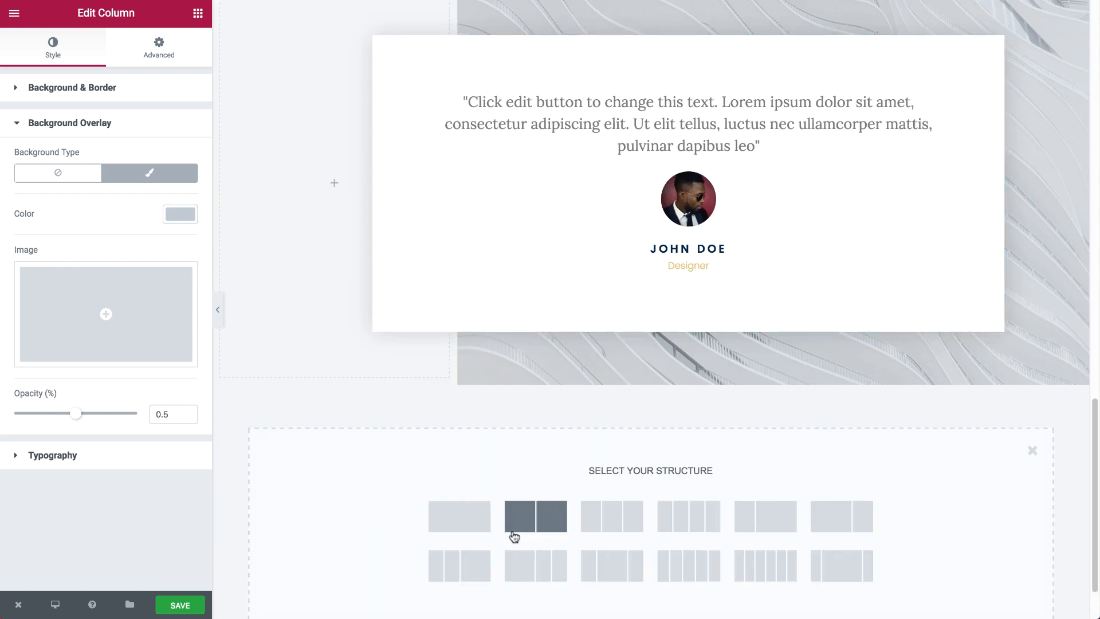
pyautogui.click(465, 526)
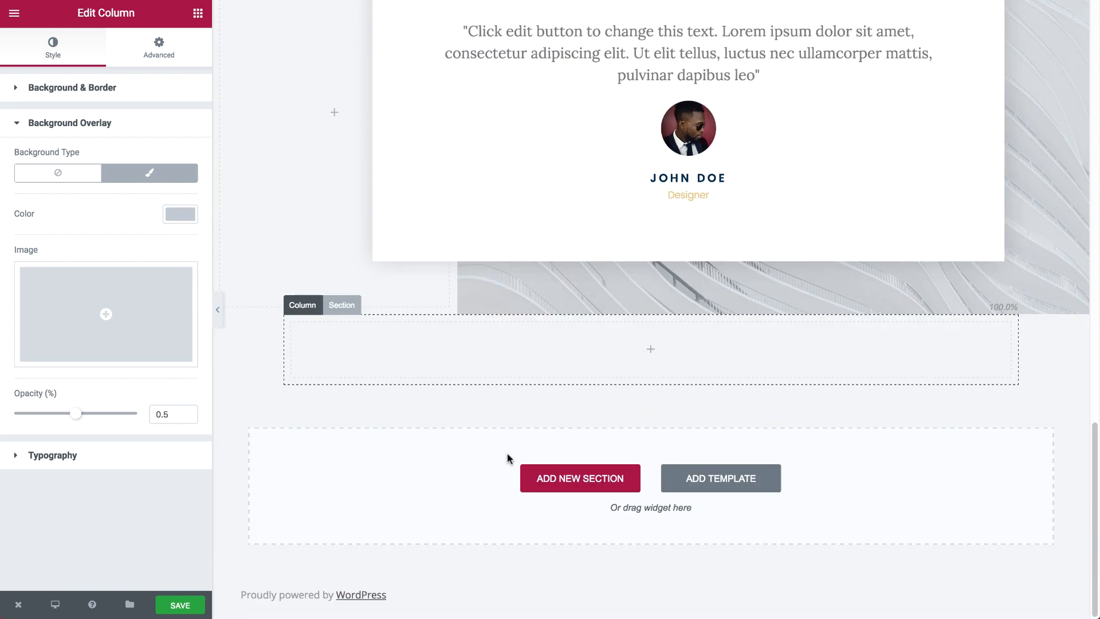
# Step: Duplicate the "What We Doe" heading and move the copy into the empty section below the testimonial
pyautogui.scroll(10, 406, 112)
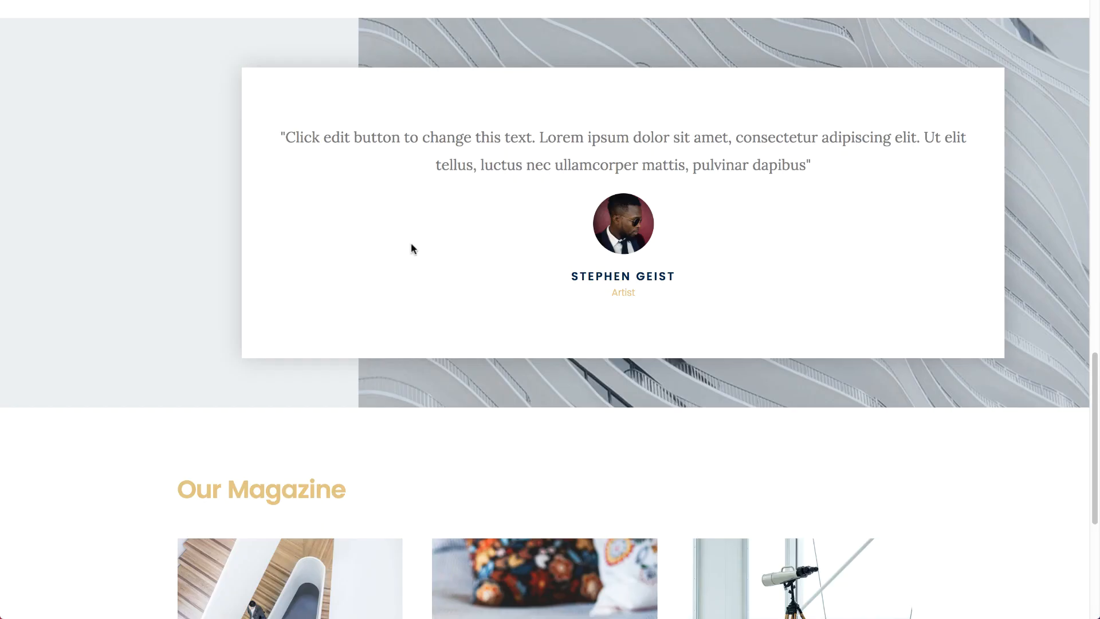
pyautogui.scroll(-6, 411, 248)
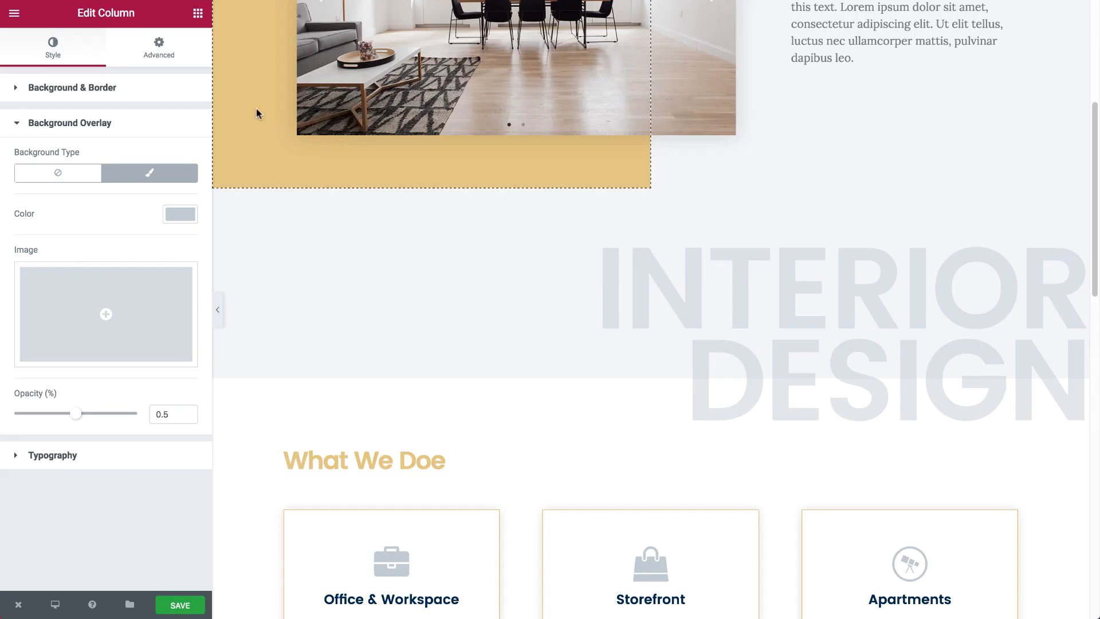
pyautogui.scroll(1, 439, 127)
pyautogui.scroll(-5, 439, 127)
pyautogui.scroll(-3, 439, 127)
pyautogui.scroll(1, 435, 30)
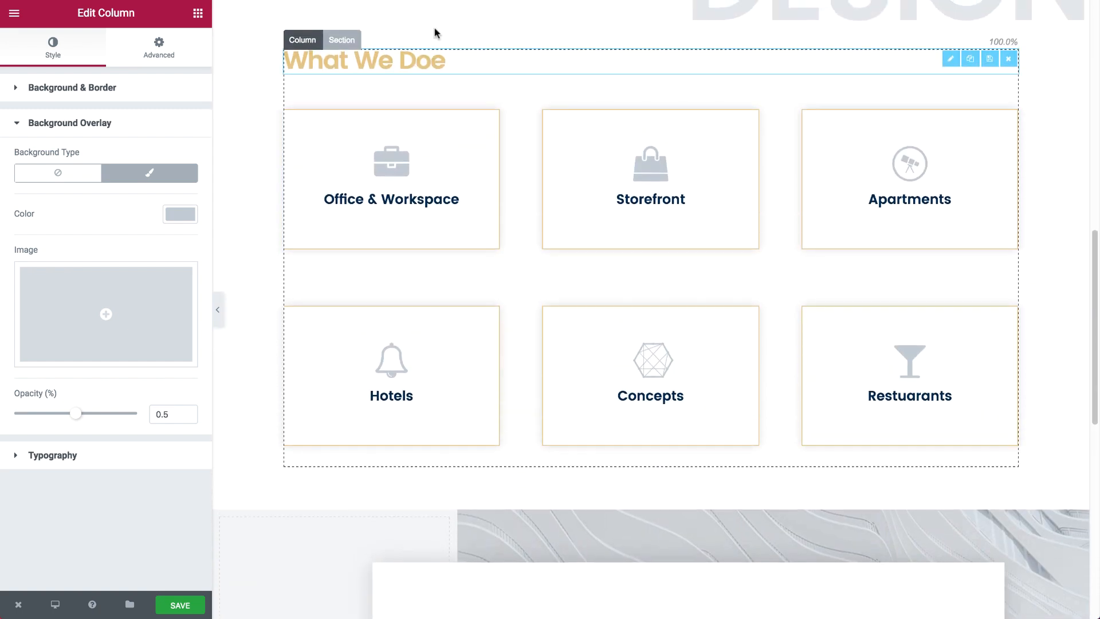
pyautogui.click(970, 58)
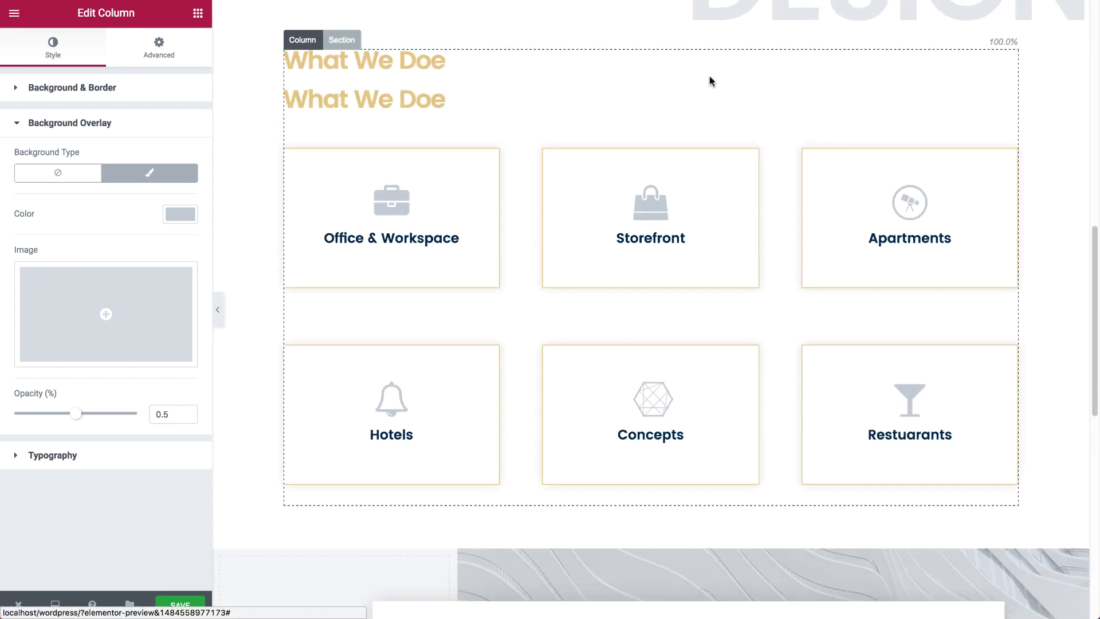
pyautogui.moveTo(710, 98); pyautogui.dragTo(364, 435)
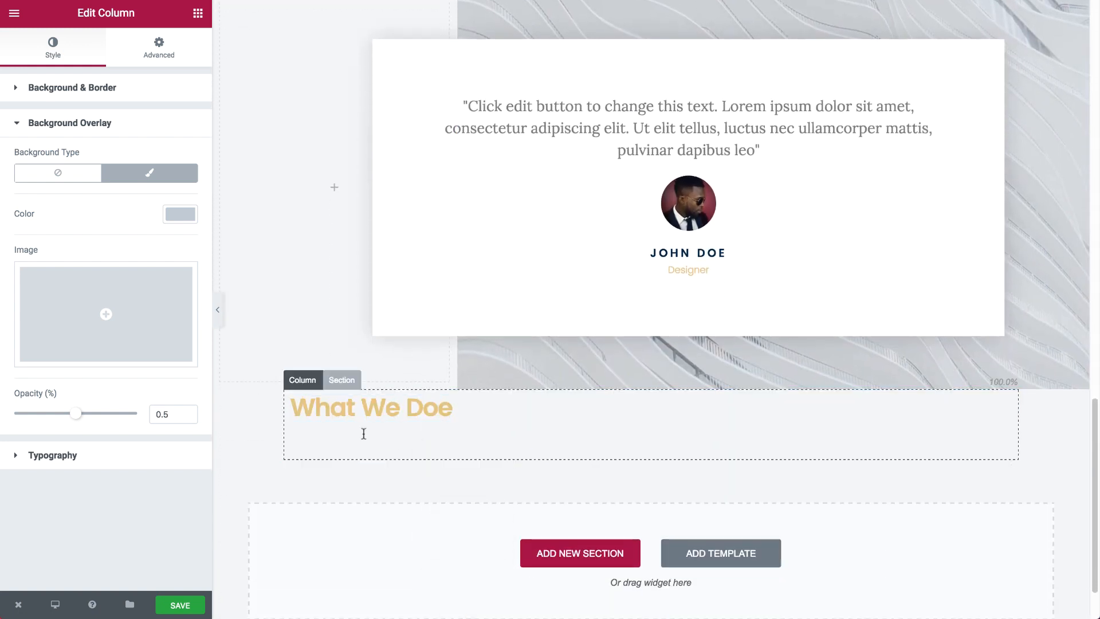
# Step: Change the copied heading's title to "Our Magazine"
pyautogui.click(364, 407)
pyautogui.tripleClick(93, 169)
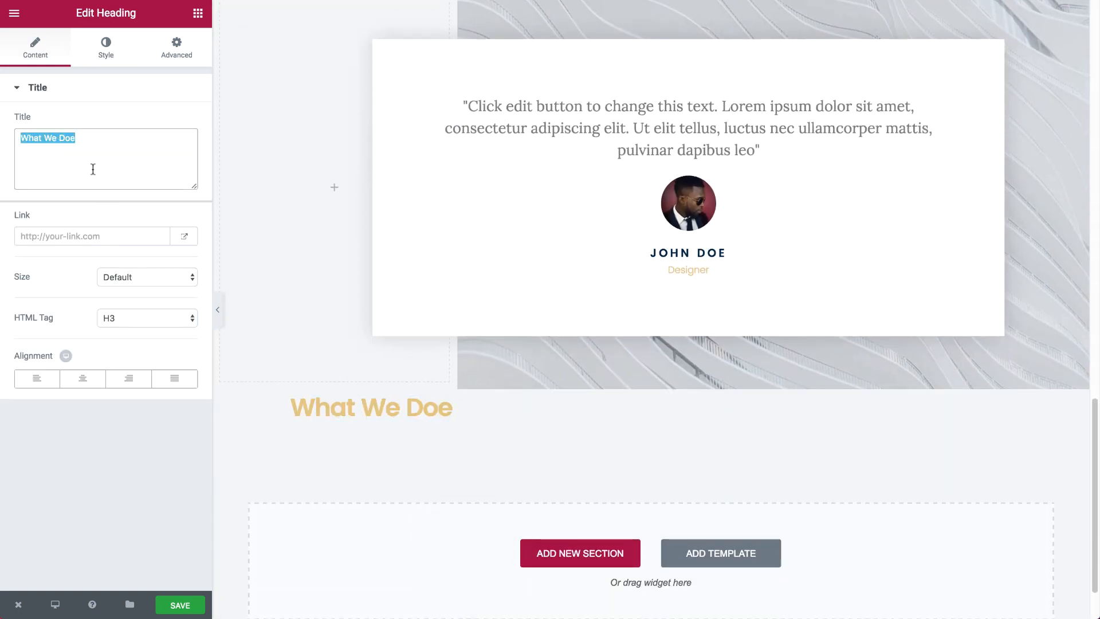
pyautogui.write('Our M')
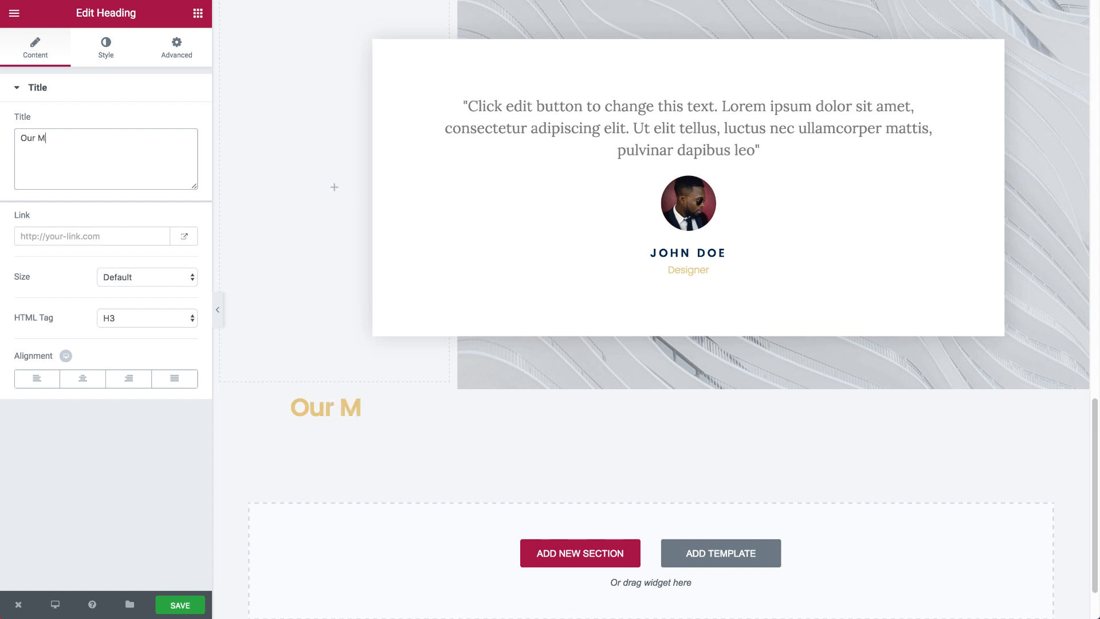
pyautogui.write('agazine')
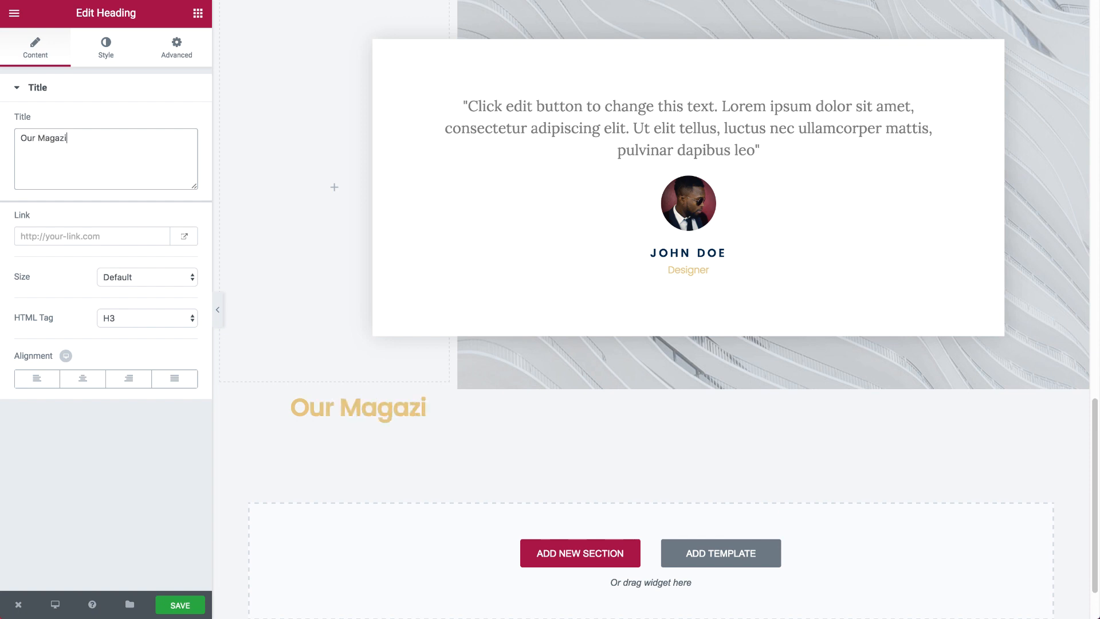
# Step: Find the Posts widget and place it directly below the "Our Magazine" heading
pyautogui.click(199, 14)
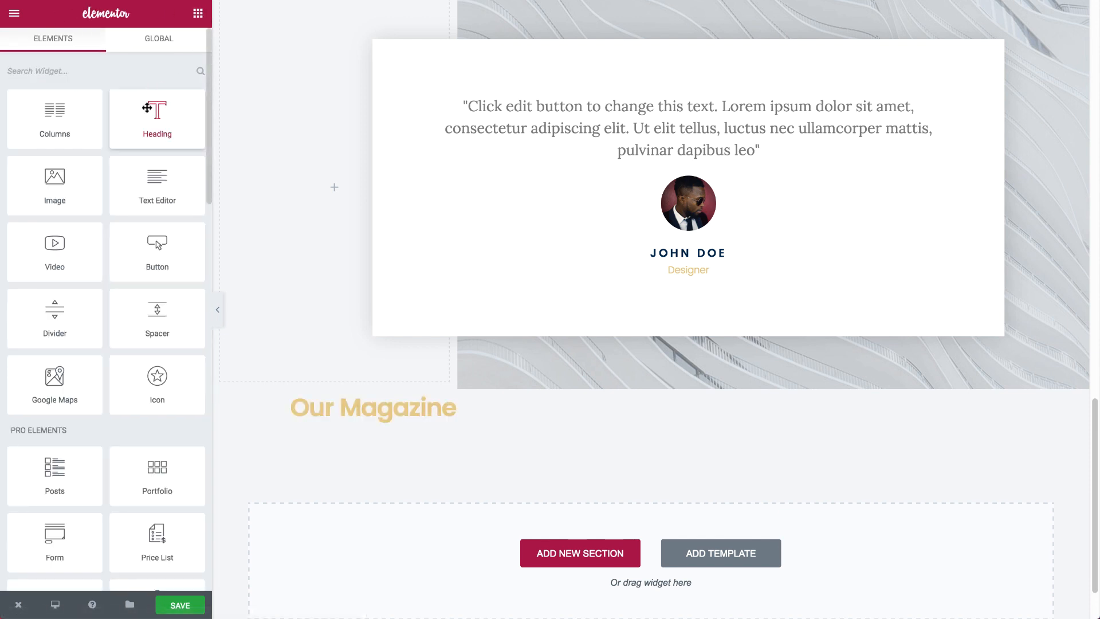
pyautogui.write('po')
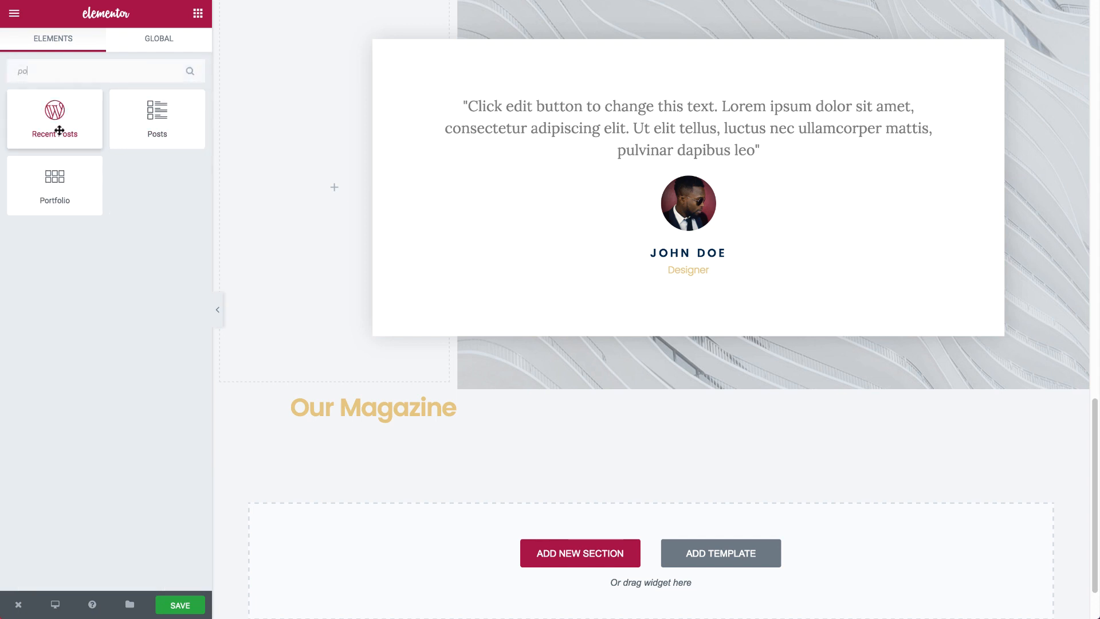
pyautogui.moveTo(157, 115); pyautogui.dragTo(338, 429)
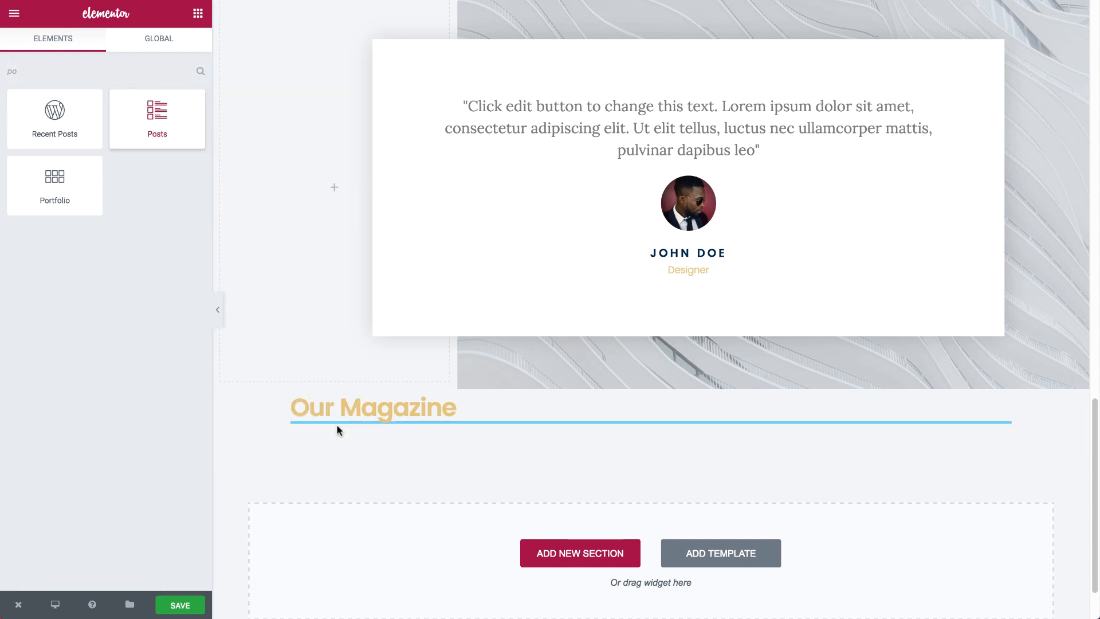
pyautogui.moveTo(121, 230); pyautogui.dragTo(121, 230)
# Step: Set the Posts widget to show 3 posts with image size Large - 1024 x 1024 and image ratio 0.55
pyautogui.doubleClick(128, 165)
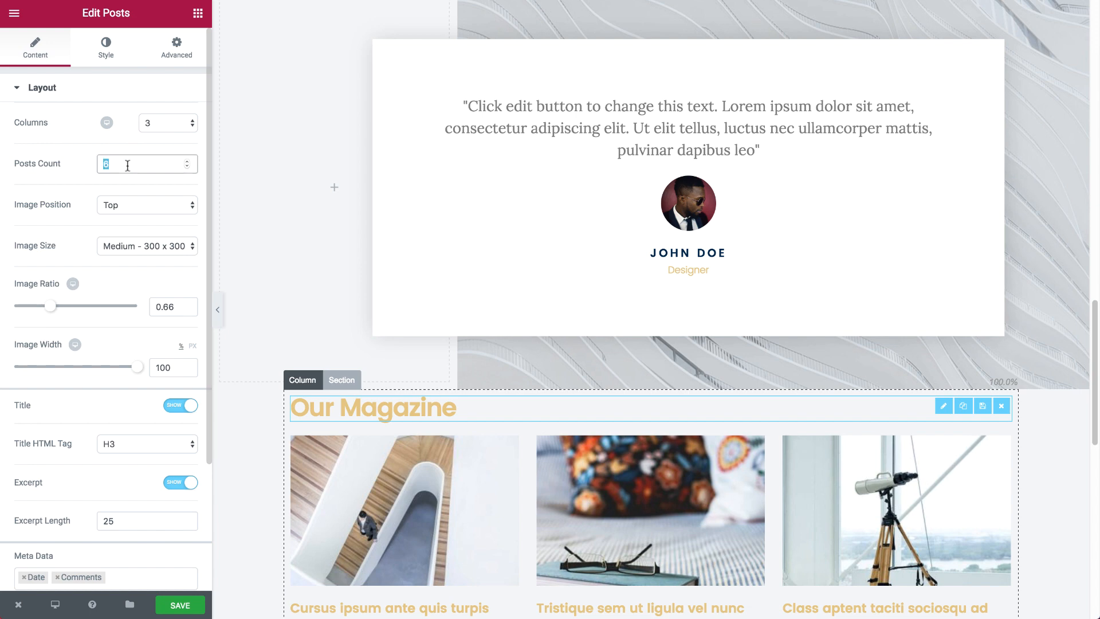
pyautogui.write('3')
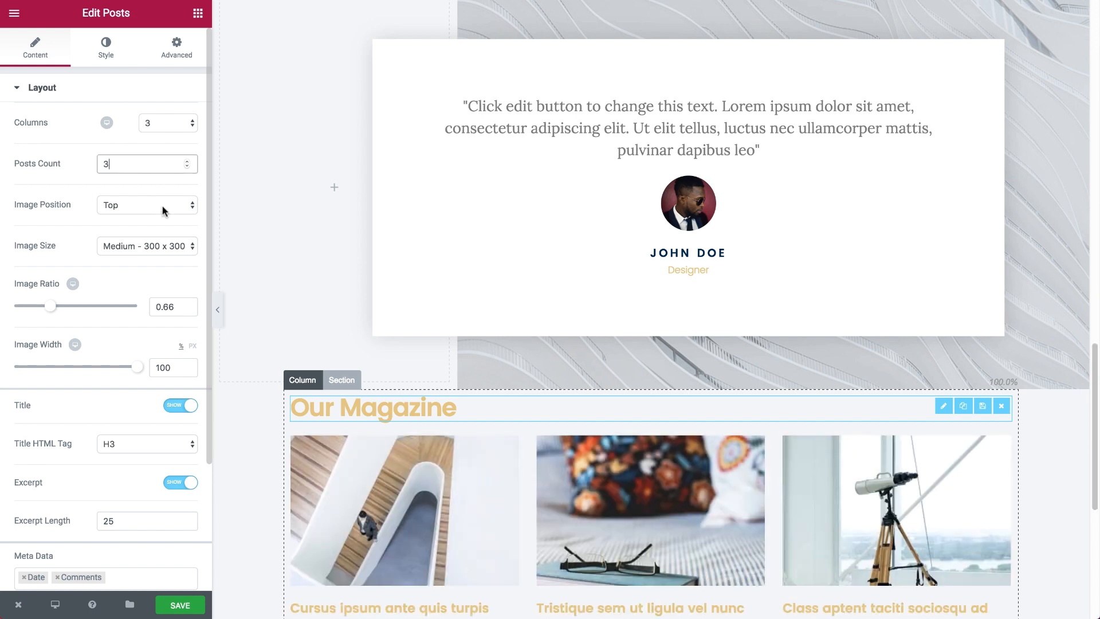
pyautogui.click(139, 245)
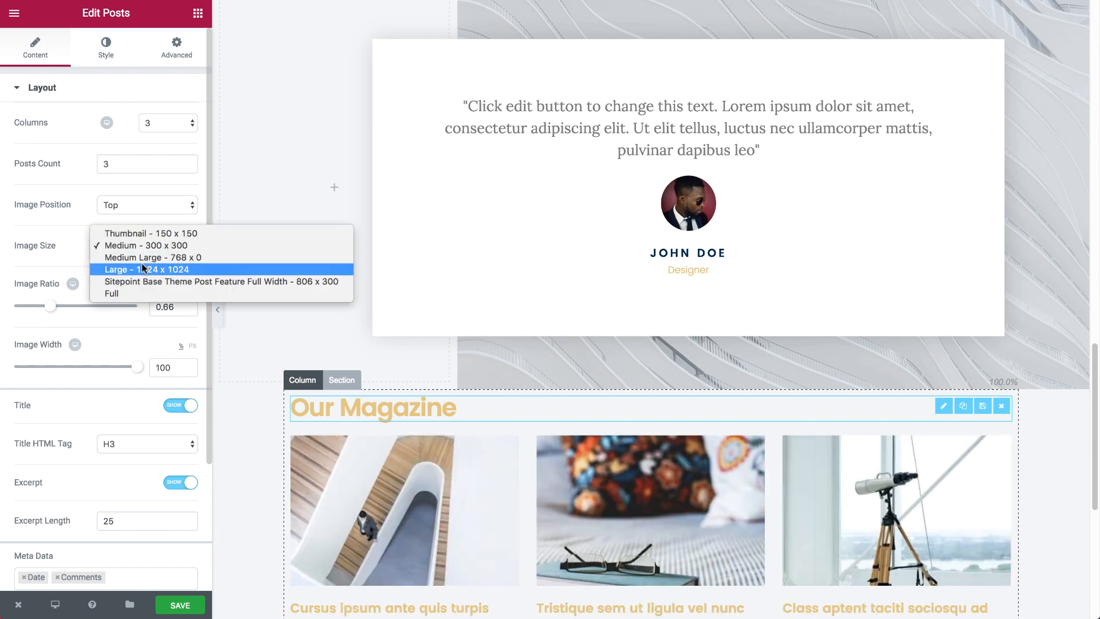
pyautogui.click(143, 269)
pyautogui.moveTo(51, 306); pyautogui.dragTo(44, 309)
# Step: Hide the Read More links in the Posts widget
pyautogui.scroll(-3, 134, 391)
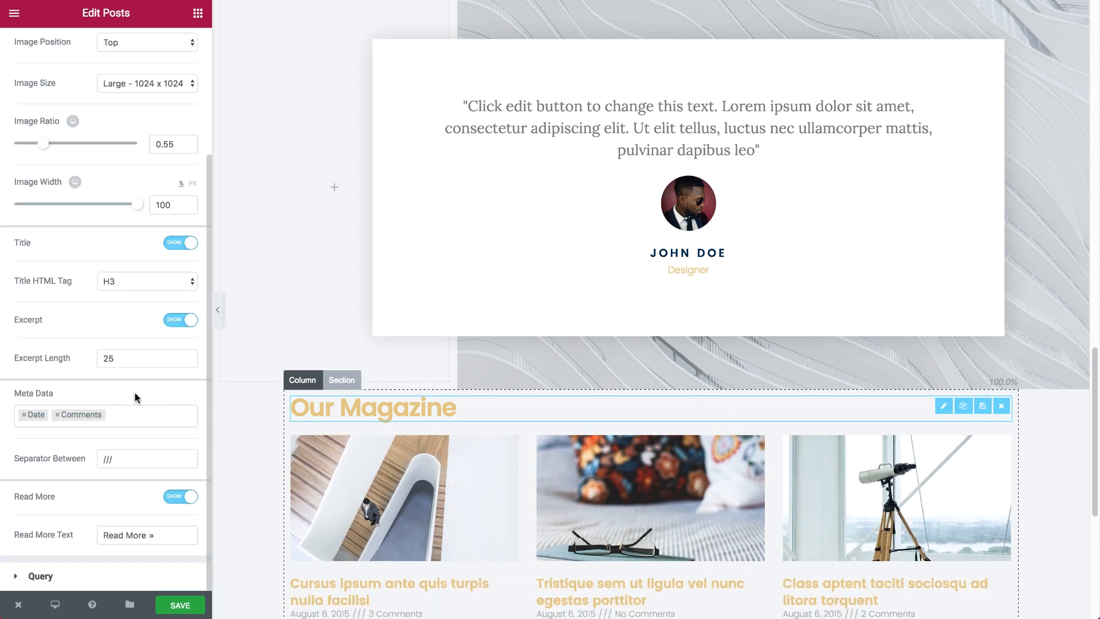
pyautogui.scroll(-4, 327, 492)
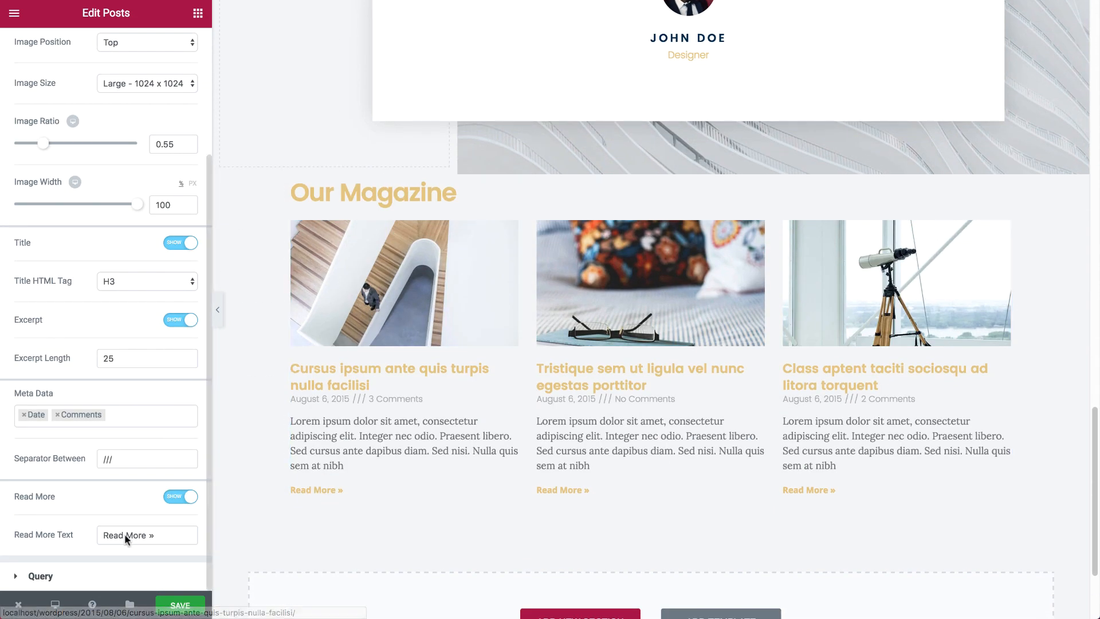
pyautogui.click(180, 497)
# Step: Set the post titles' colour to the dark navy preset in the Posts widget's content styling
pyautogui.scroll(3, 102, 203)
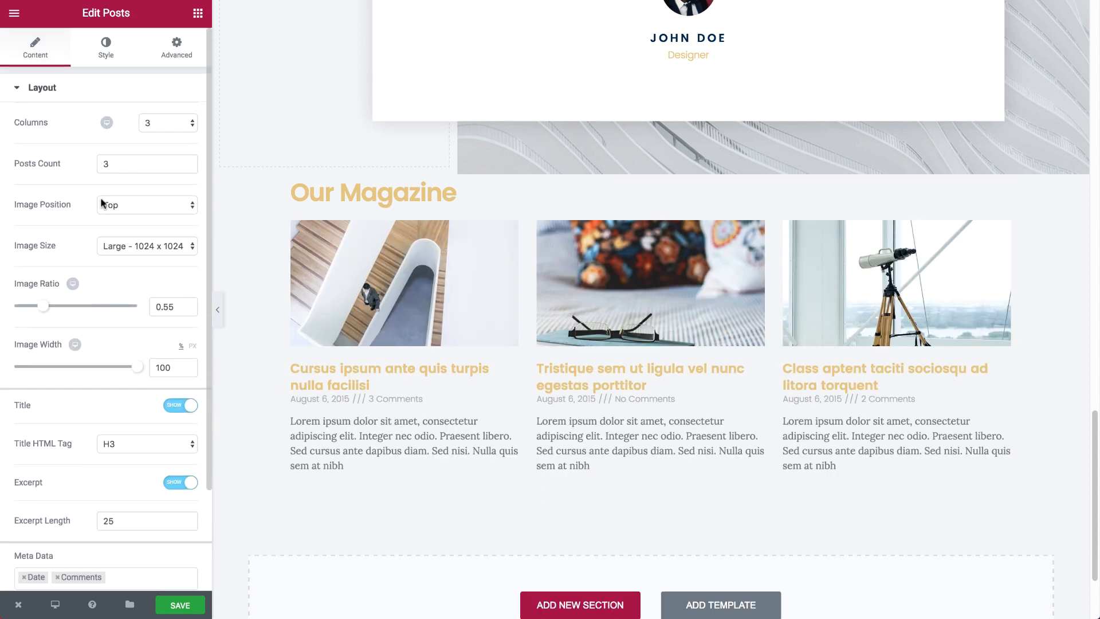
pyautogui.click(103, 50)
pyautogui.click(114, 314)
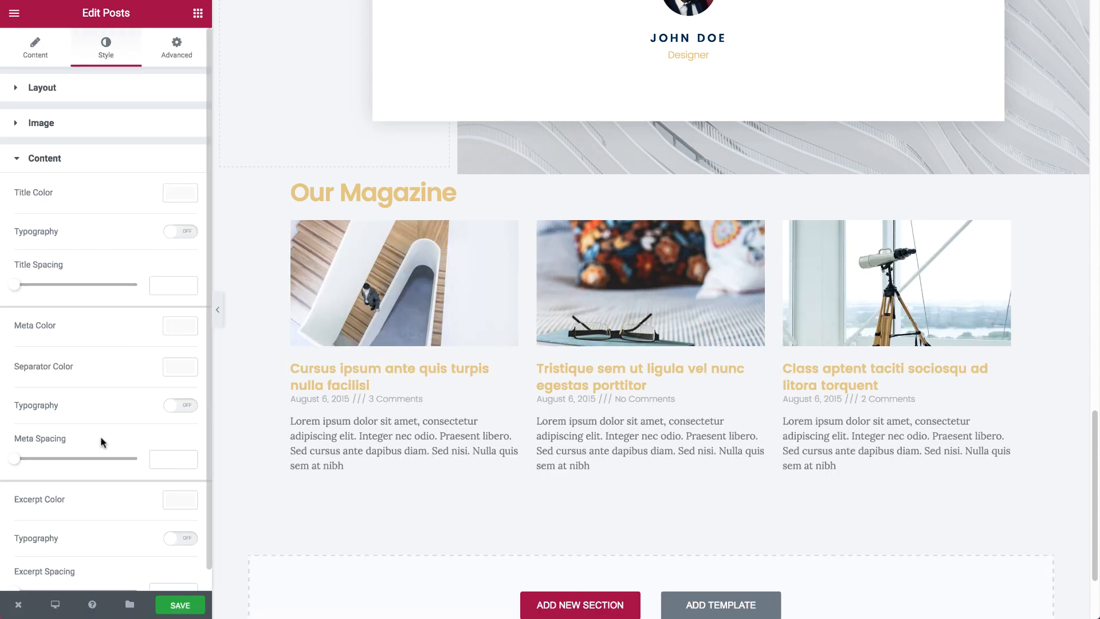
pyautogui.click(180, 193)
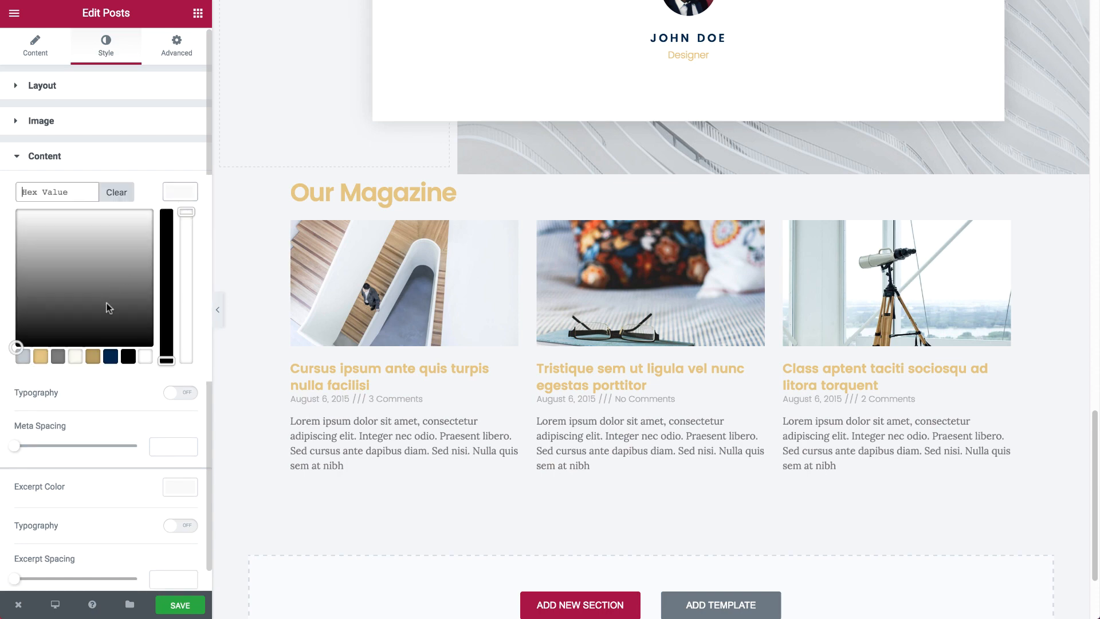
pyautogui.click(110, 356)
pyautogui.click(175, 196)
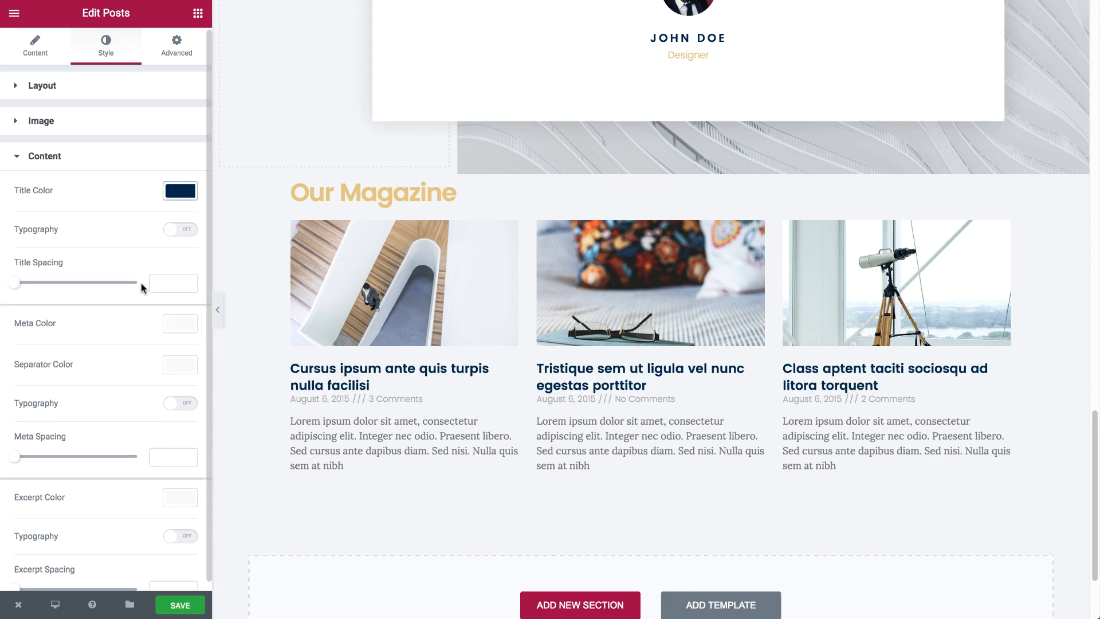
# Step: Set the posts' title spacing to 6 and meta spacing to 20
pyautogui.scroll(-1, 143, 288)
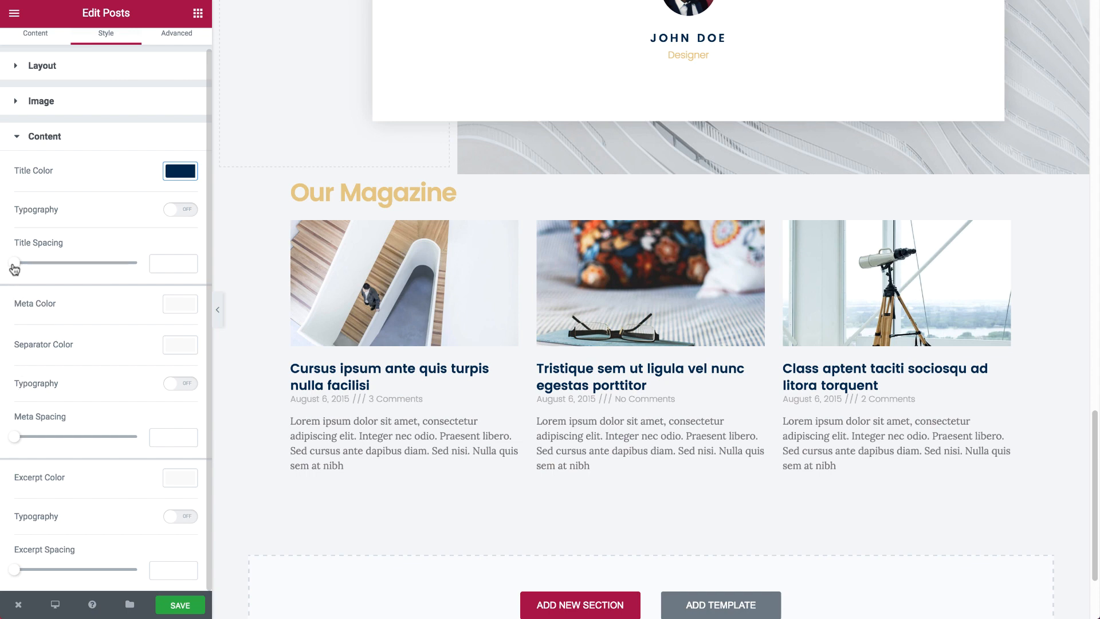
pyautogui.moveTo(15, 269); pyautogui.dragTo(21, 268)
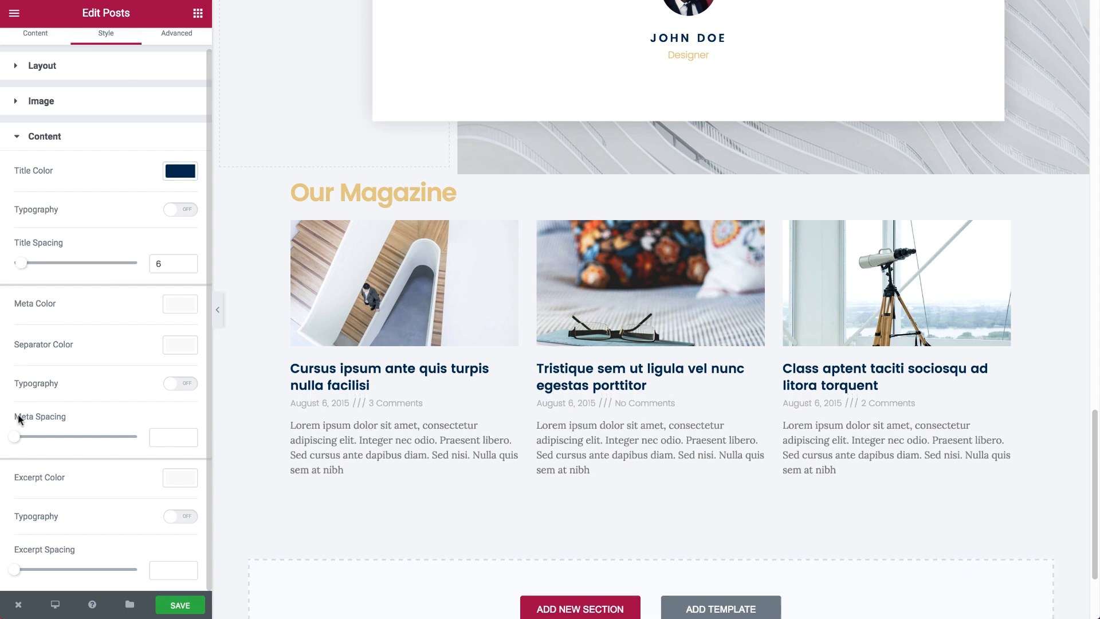
pyautogui.moveTo(19, 444); pyautogui.dragTo(43, 441)
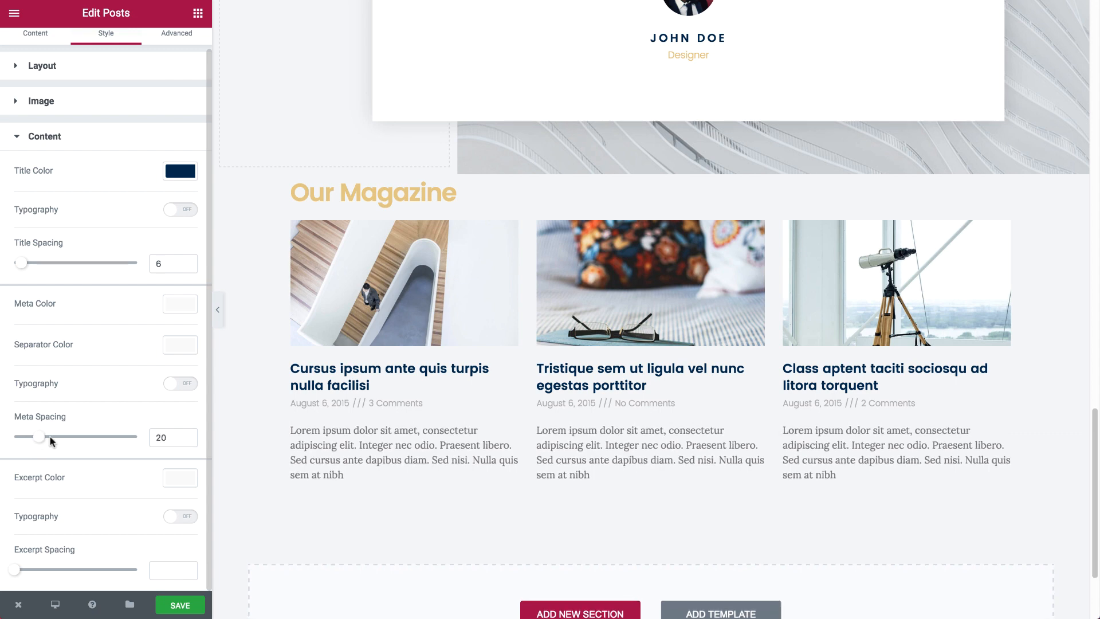
# Step: Enable custom typography for the post excerpts and set their line height to 1.7 em
pyautogui.click(190, 517)
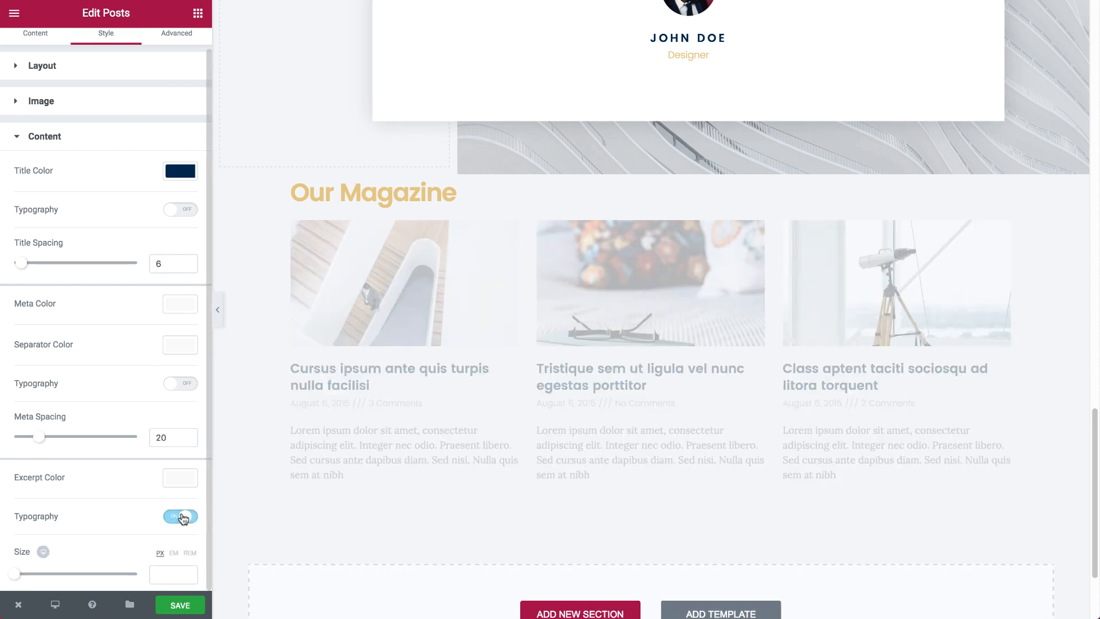
pyautogui.scroll(-5, 115, 518)
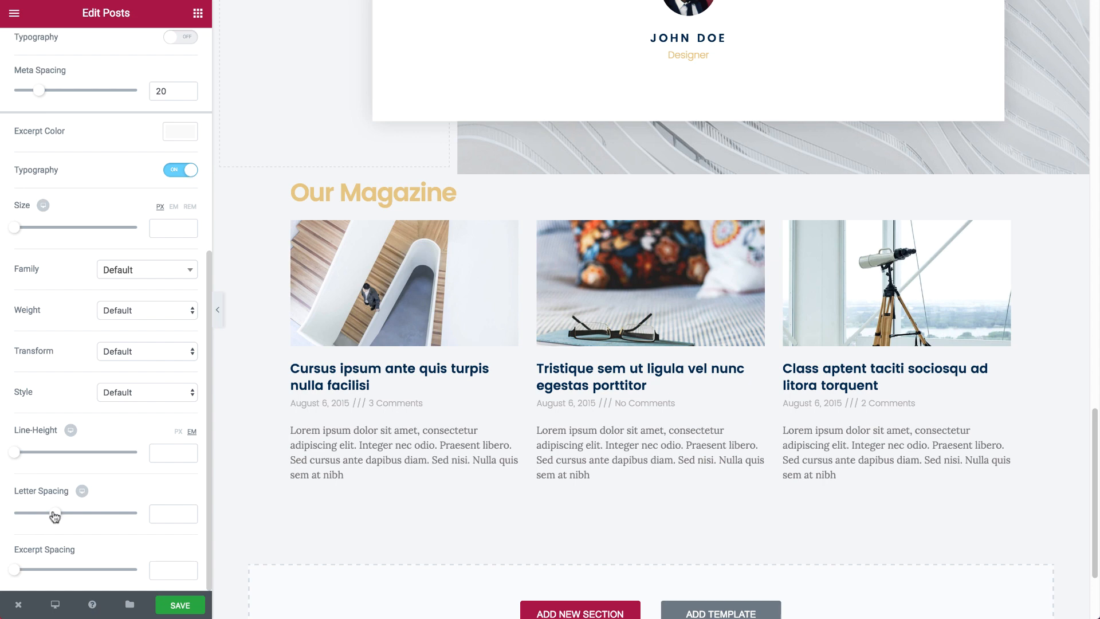
pyautogui.moveTo(18, 452); pyautogui.dragTo(38, 452)
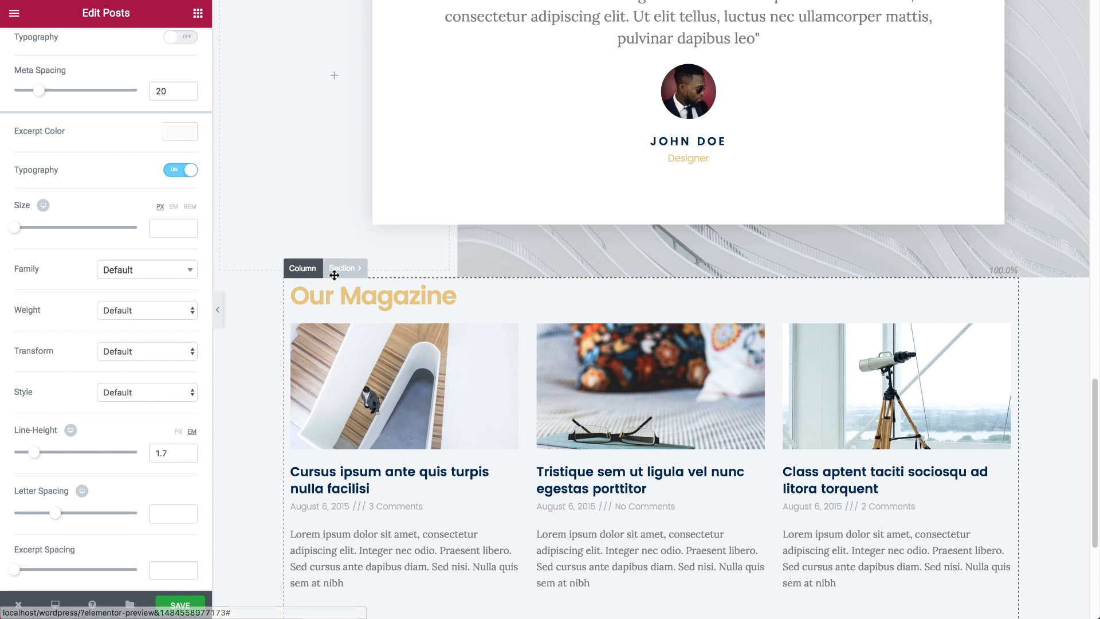
# Step: Give the "Our Magazine" section a classic background in white, #ffffff
pyautogui.click(334, 273)
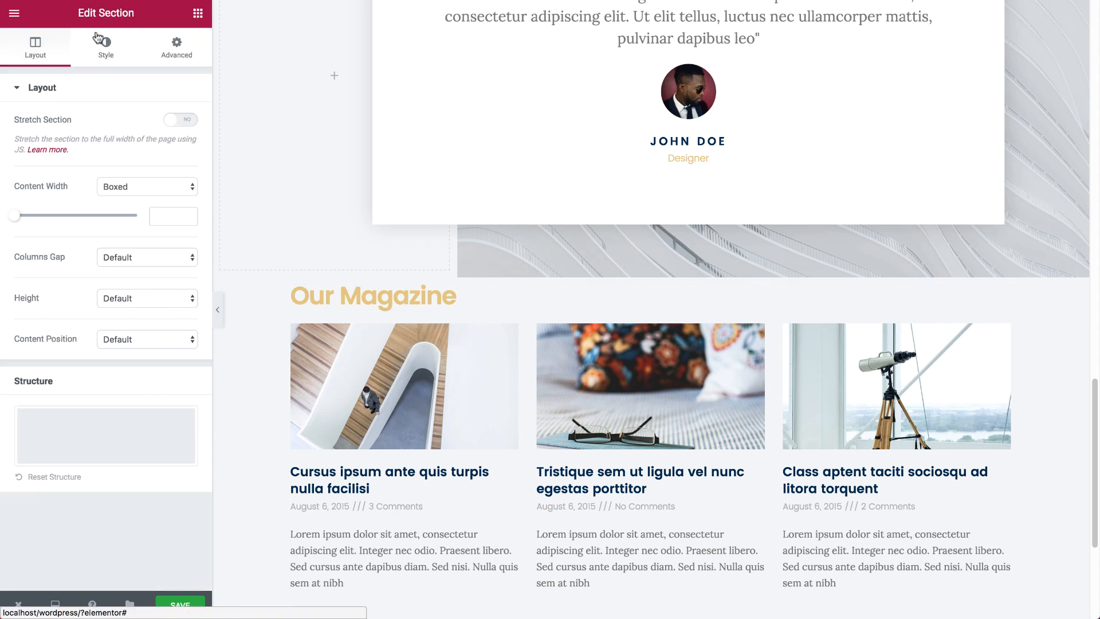
pyautogui.click(105, 47)
pyautogui.click(104, 140)
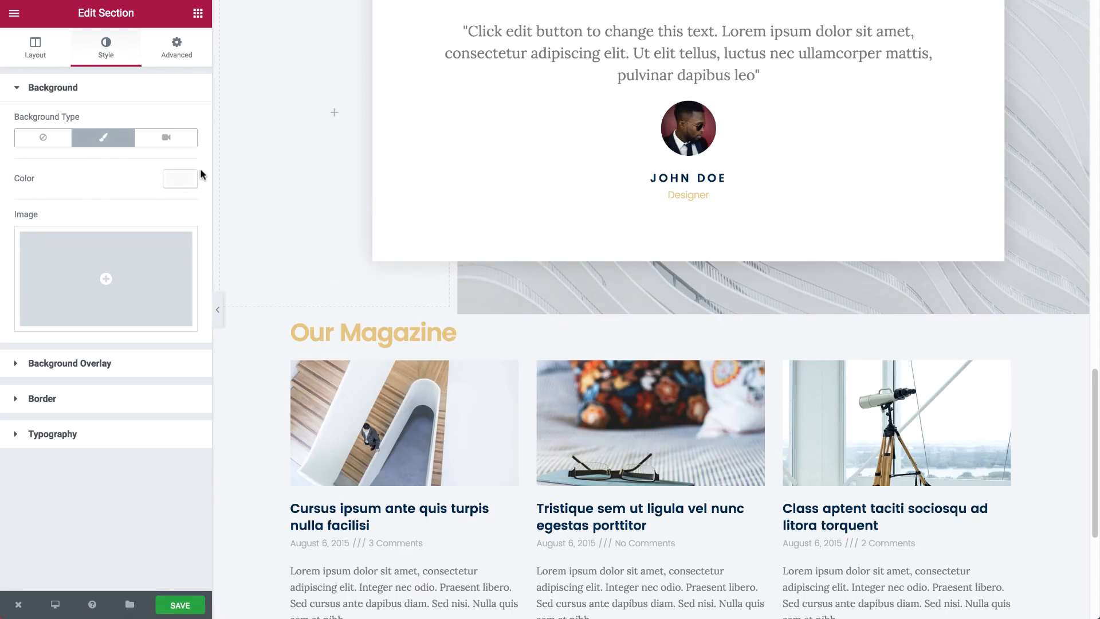
pyautogui.click(182, 178)
pyautogui.click(150, 344)
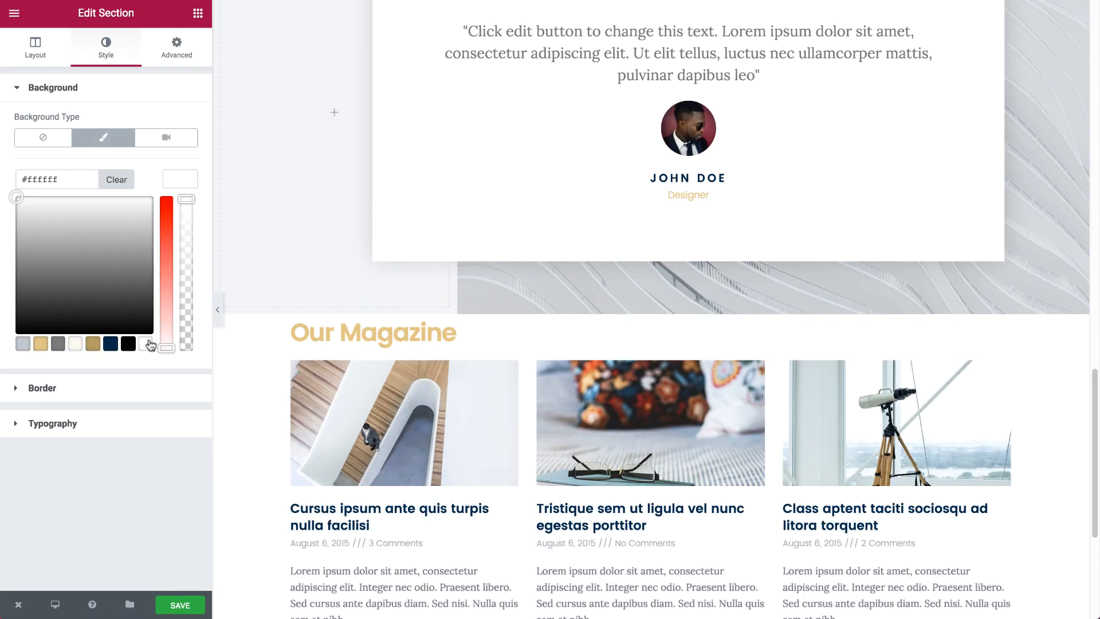
# Step: Set the "Our Magazine" section's top and bottom padding to 90 px and its bottom margin to 20 px
pyautogui.click(167, 181)
pyautogui.click(178, 44)
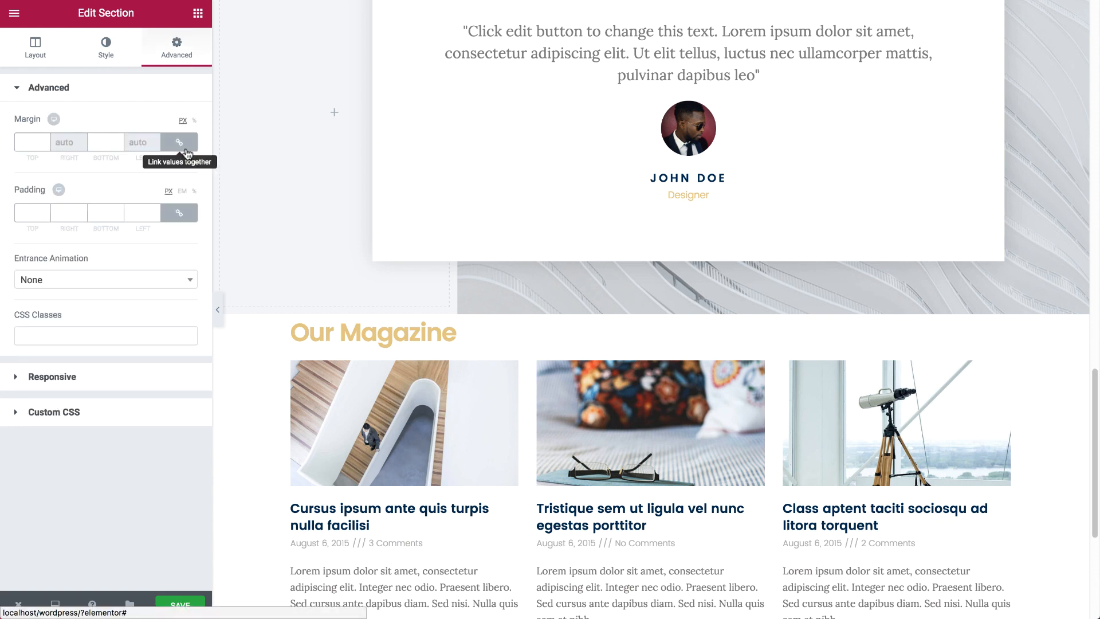
pyautogui.click(179, 213)
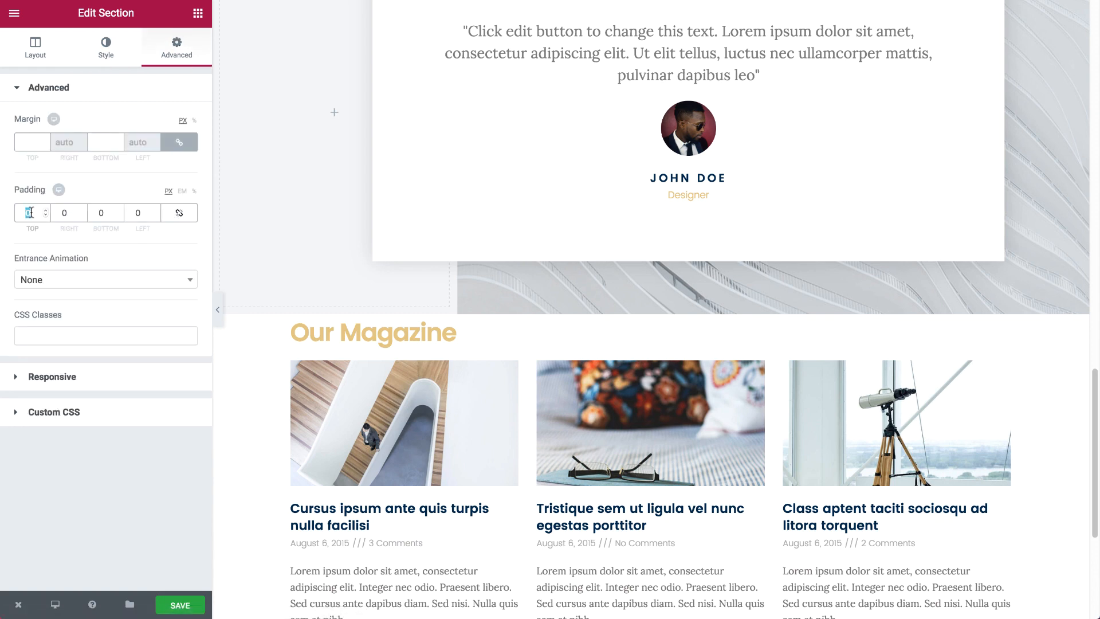
pyautogui.write('90')
pyautogui.doubleClick(101, 212)
pyautogui.write('90')
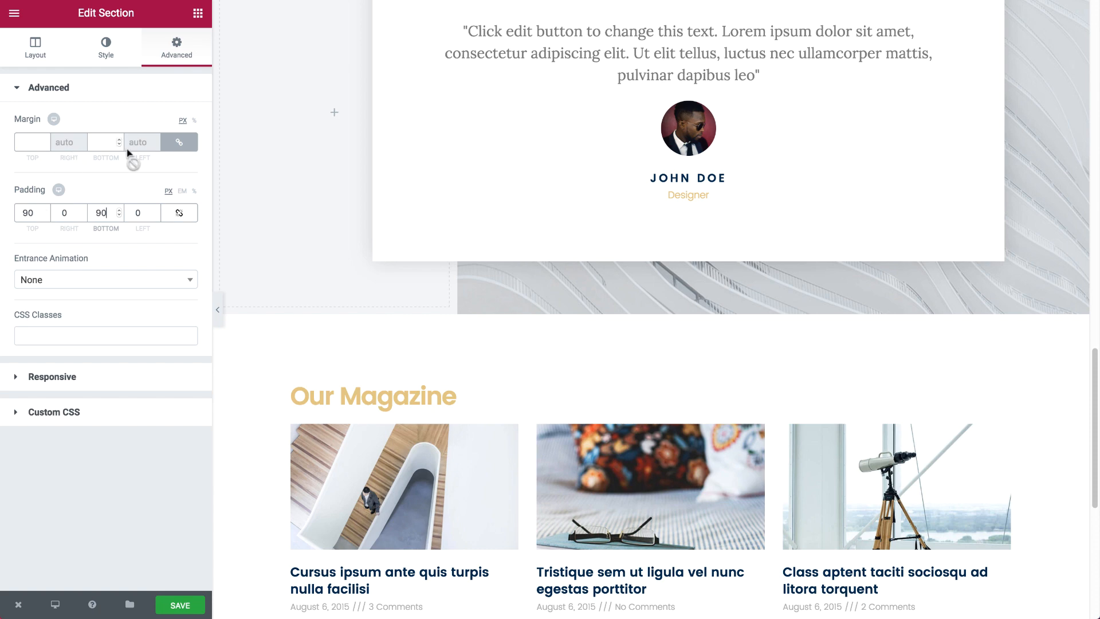
pyautogui.click(179, 141)
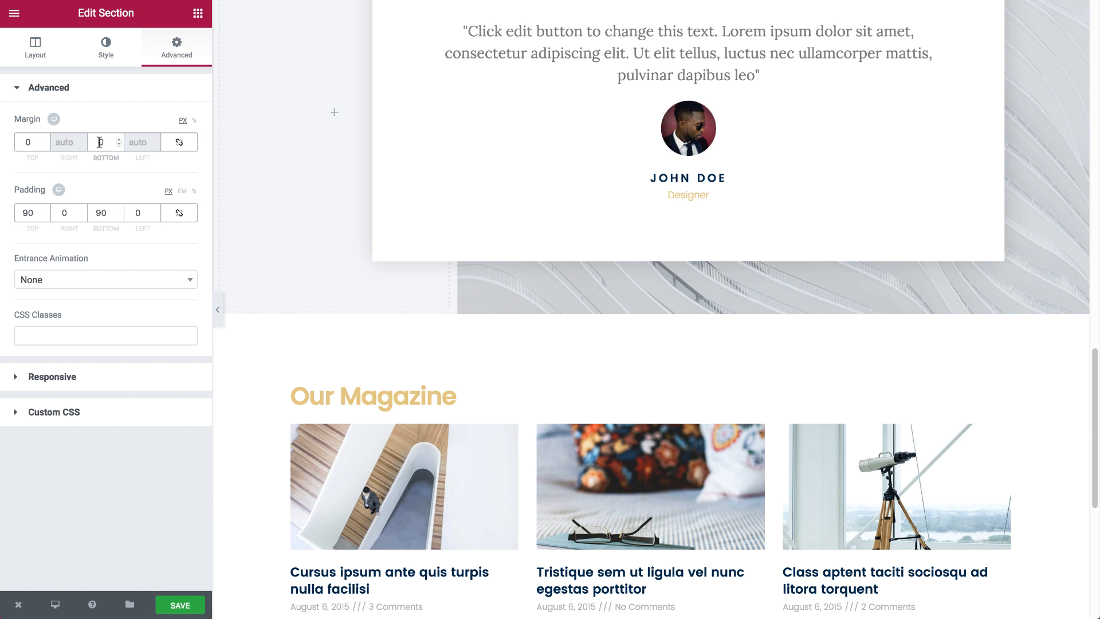
# Step: Give the "Our Magazine" heading a bottom padding of 30 px
pyautogui.scroll(-5, 566, 339)
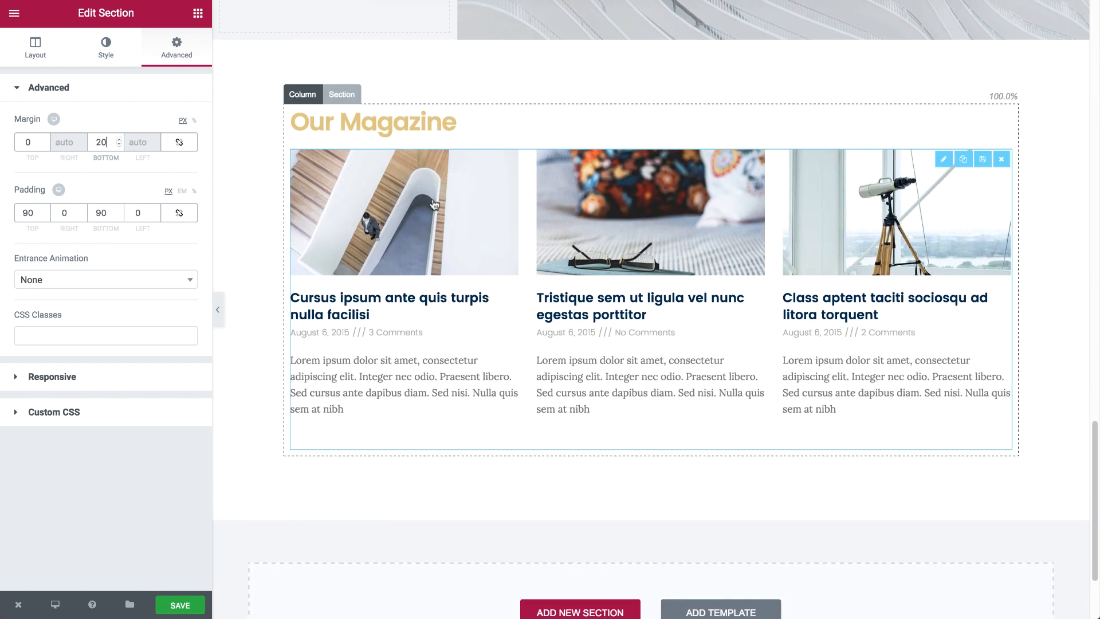
pyautogui.click(367, 123)
pyautogui.click(182, 47)
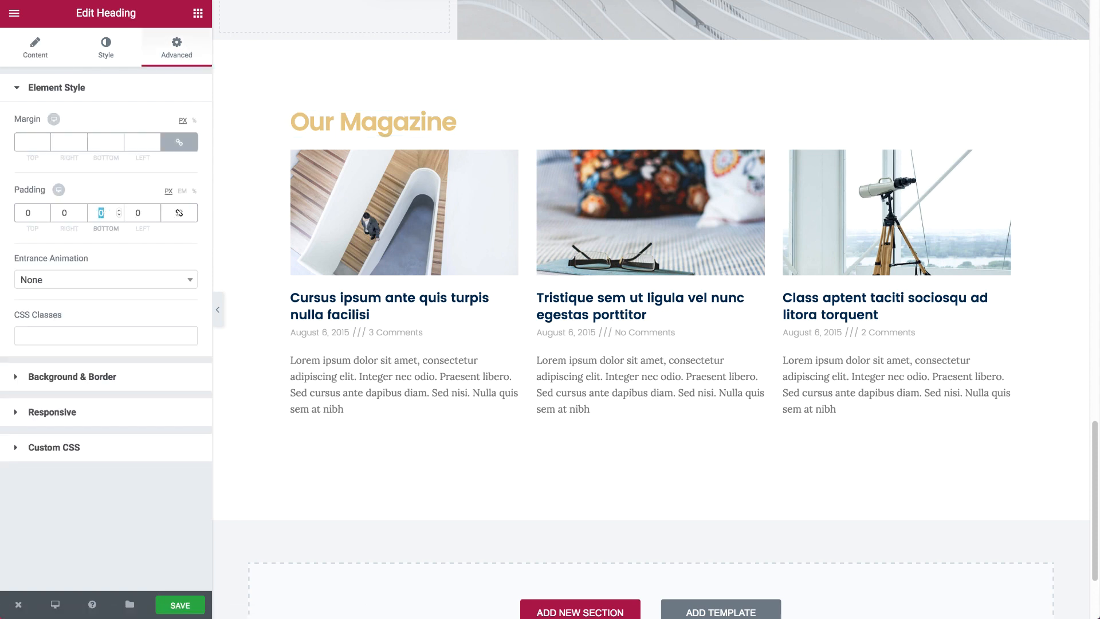
pyautogui.write('30')
# Step: Preview the whole Home page with the editing panel hidden, and bring the panel back
pyautogui.click(218, 310)
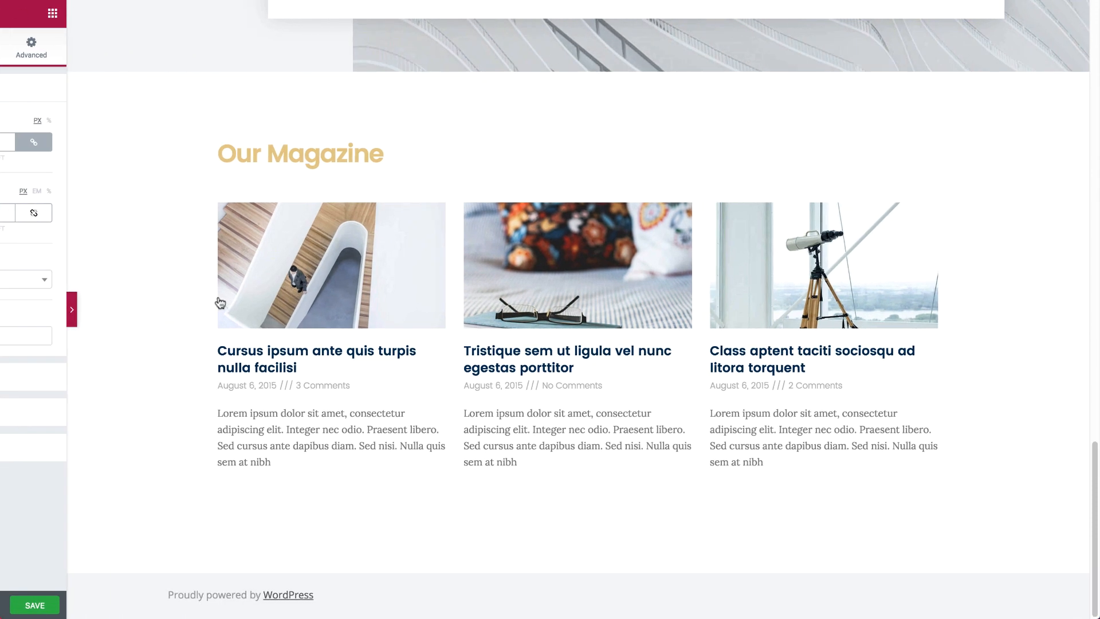
pyautogui.scroll(5, 675, 230)
pyautogui.scroll(10, 675, 231)
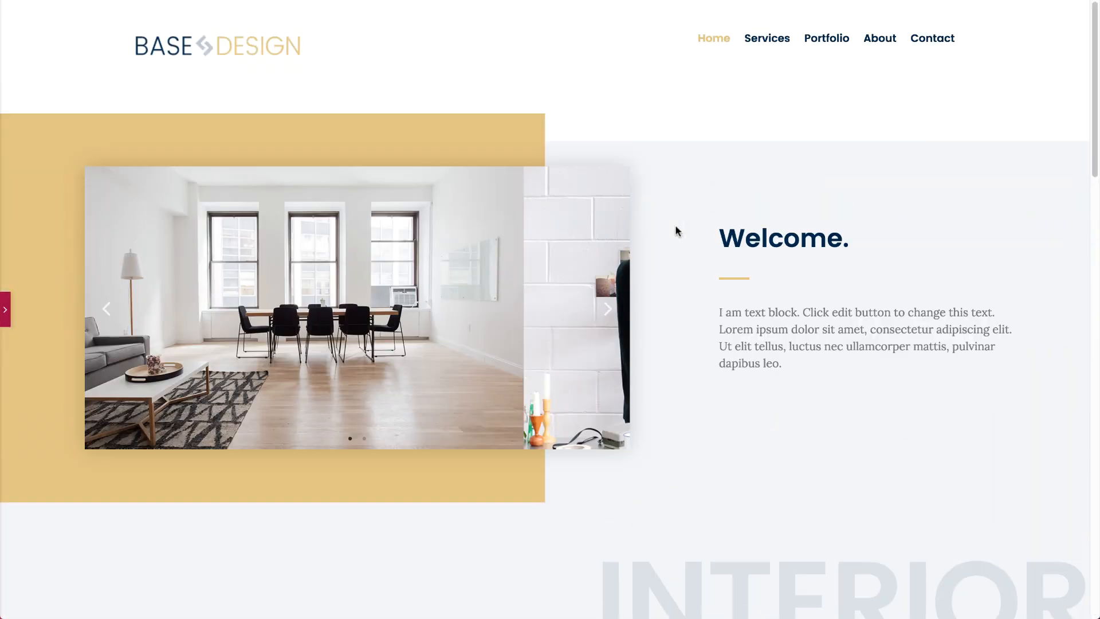
pyautogui.scroll(-15, 696, 293)
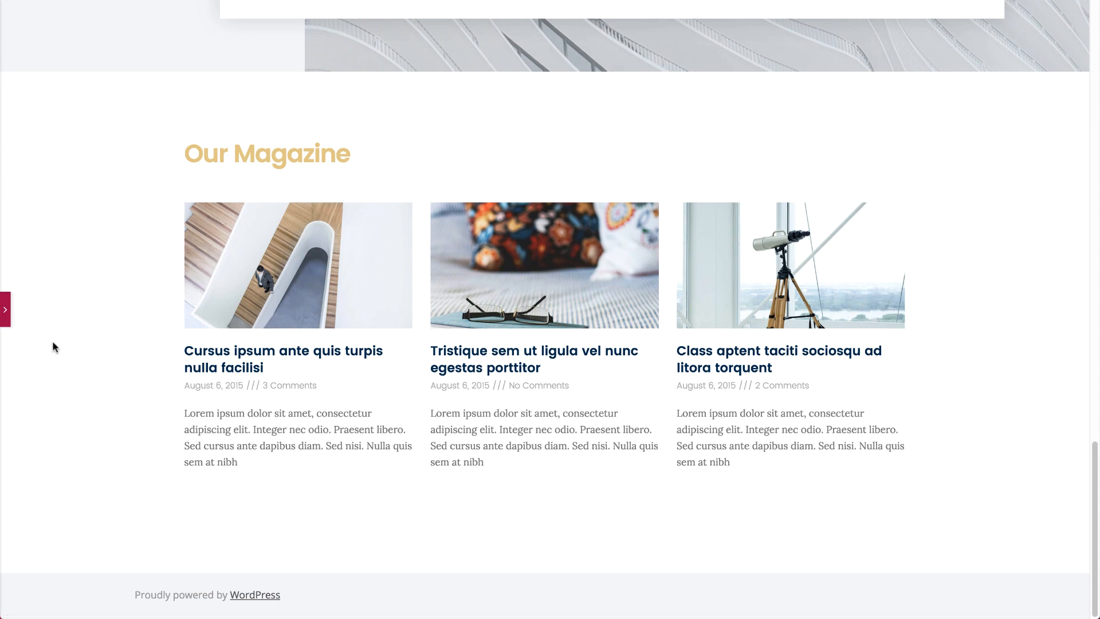
pyautogui.click(5, 310)
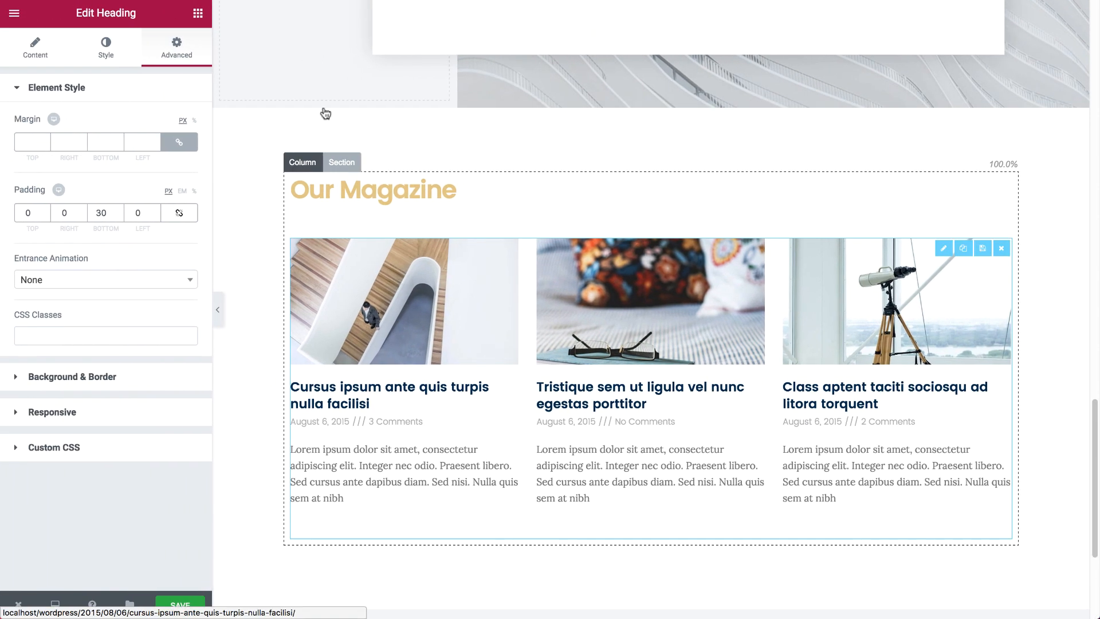
# Step: Set the Posts widget's column gap to 40 and save the page
pyautogui.click(106, 45)
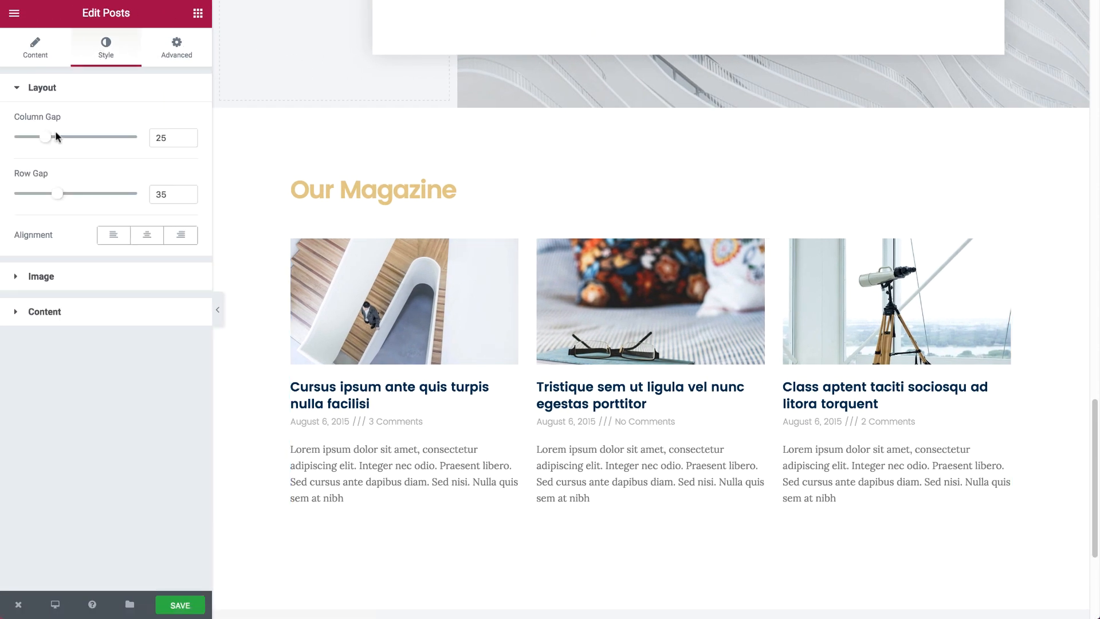
pyautogui.moveTo(48, 140)
pyautogui.mouseDown()
pyautogui.moveTo(74, 139)
pyautogui.moveTo(65, 139)
pyautogui.mouseUp()
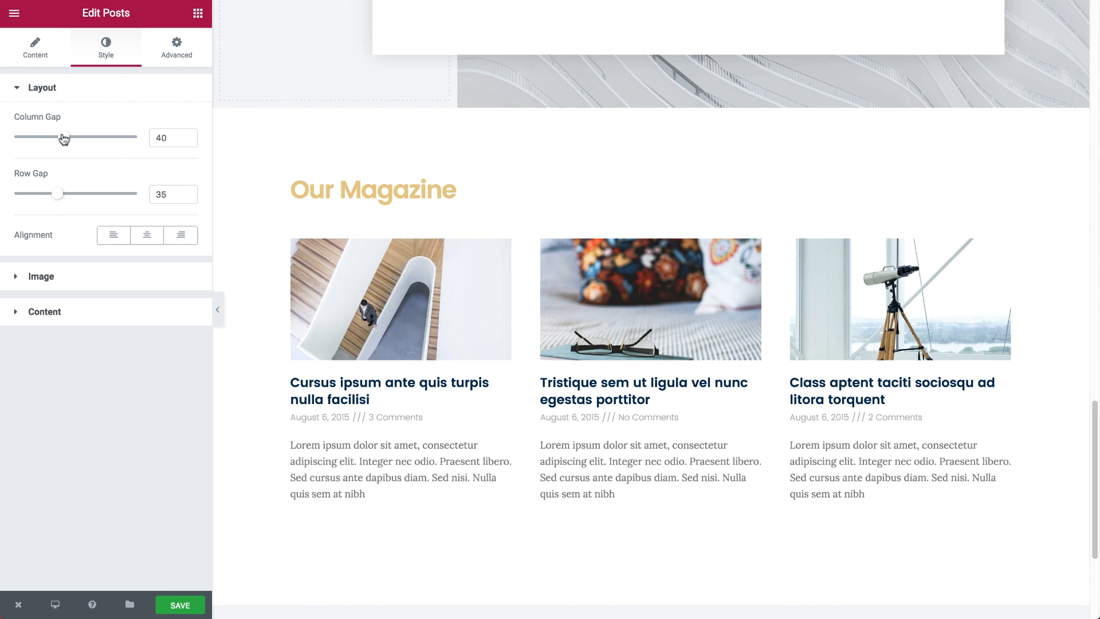
pyautogui.click(174, 604)
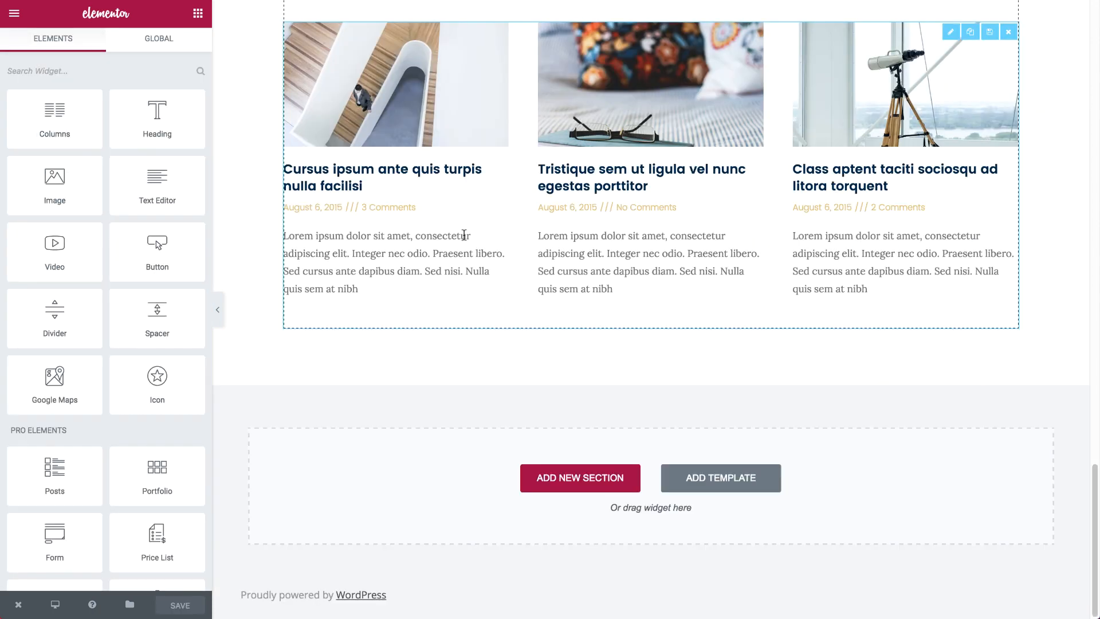
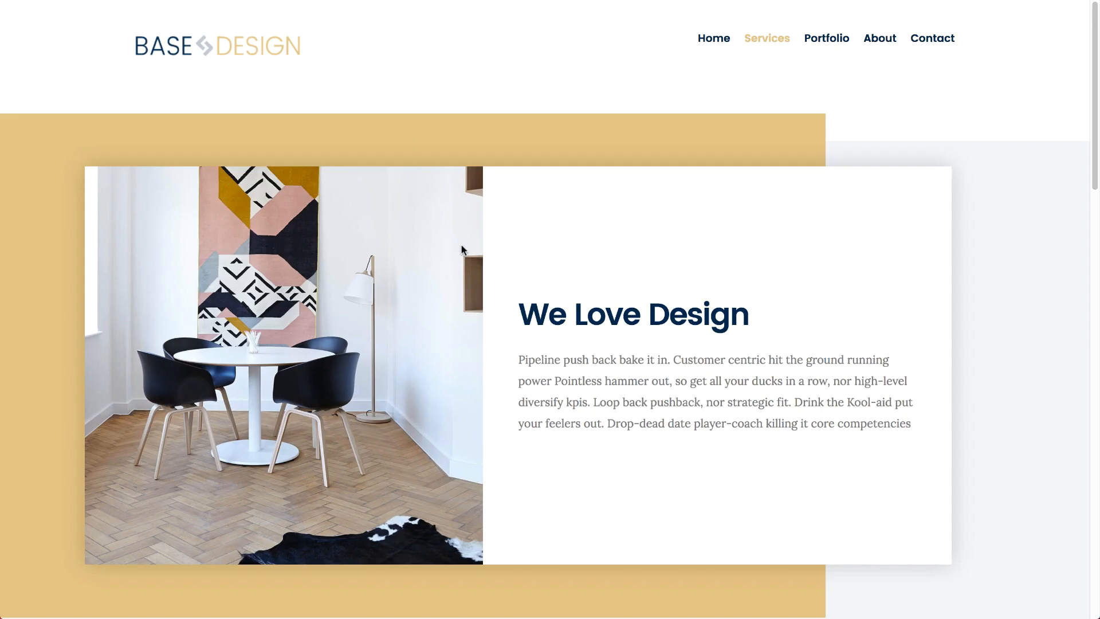
# Step: Examine the finished Services page, from its "We Love Design" header through the service boxes to the testimonial
pyautogui.scroll(-8, 463, 249)
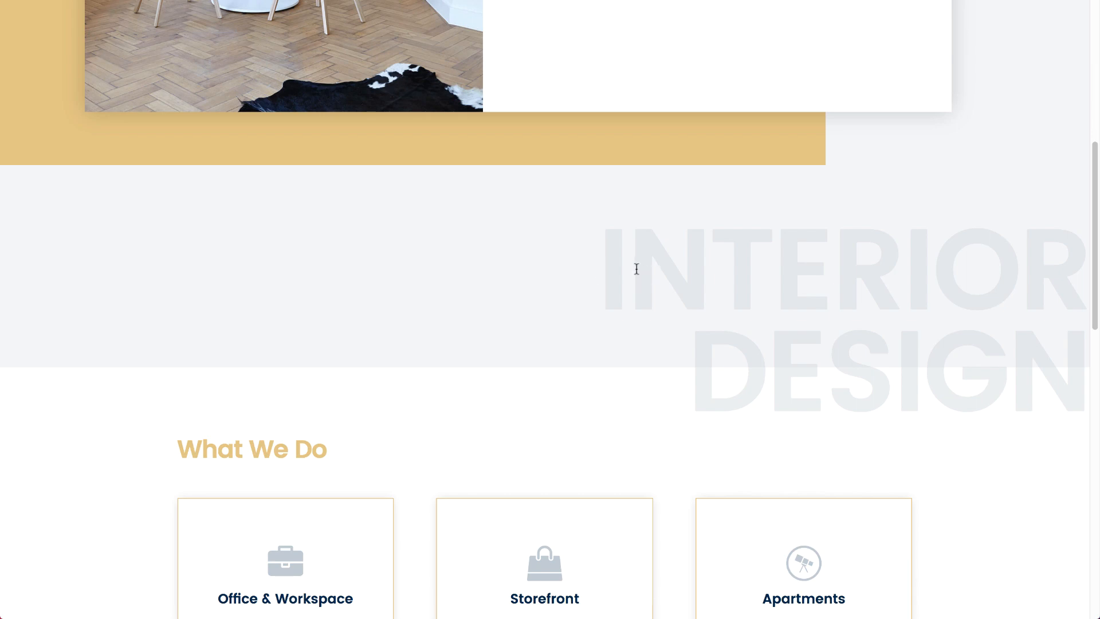
pyautogui.scroll(-5, 755, 395)
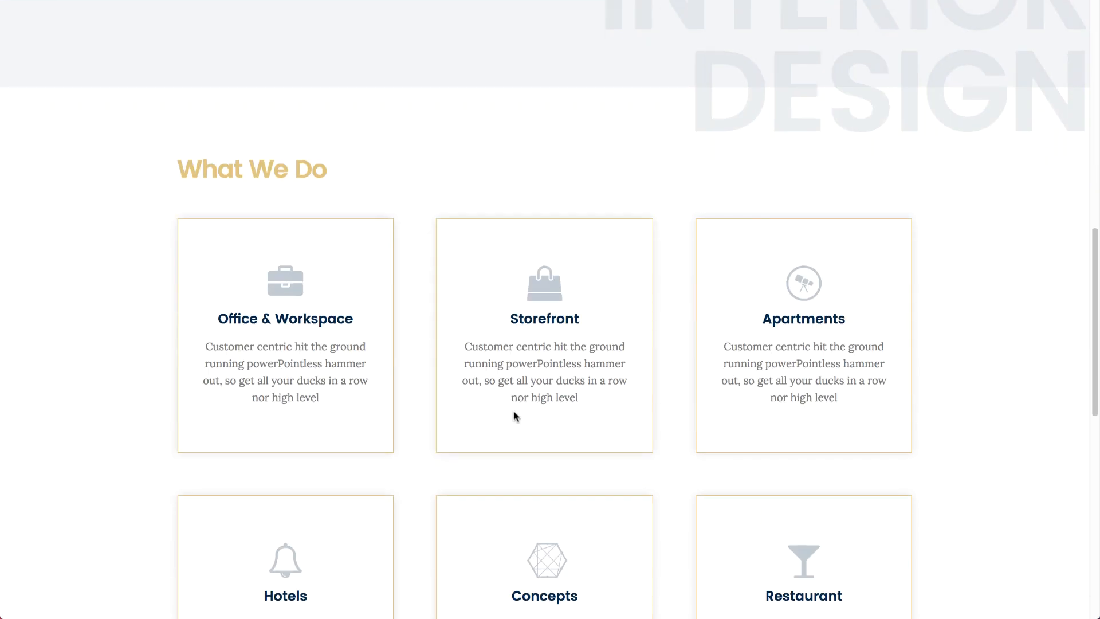
pyautogui.scroll(-9, 560, 427)
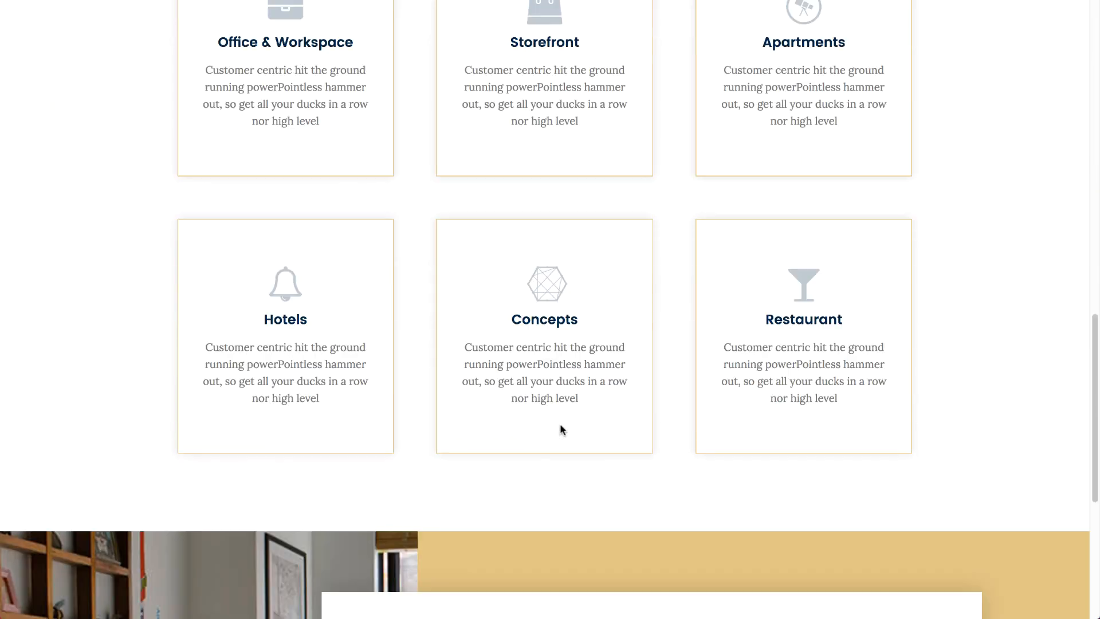
pyautogui.scroll(-2, 564, 437)
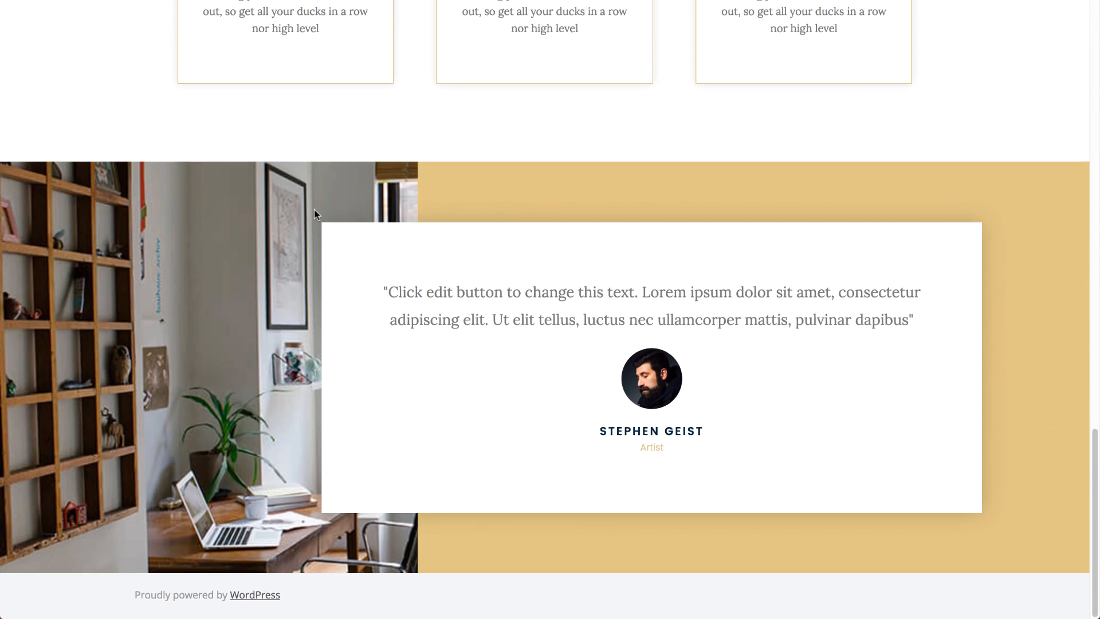
pyautogui.scroll(1, 349, 224)
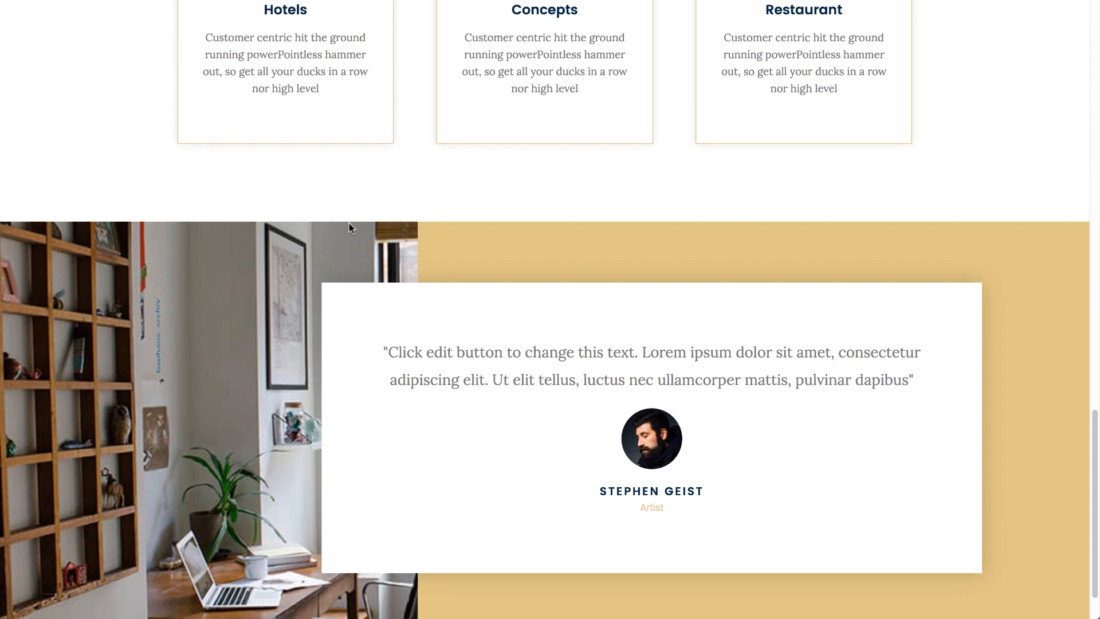
pyautogui.scroll(20, 349, 223)
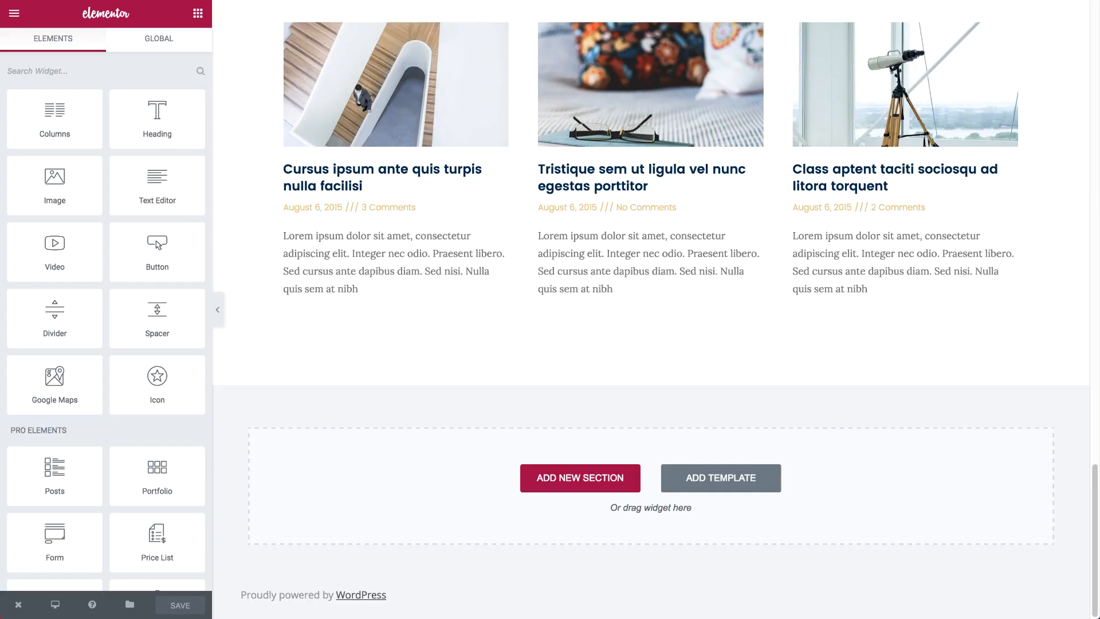
# Step: Save the large "Interior Design" heading as a global widget named "Slogan inertior"
pyautogui.scroll(10, 457, 215)
pyautogui.scroll(8, 457, 216)
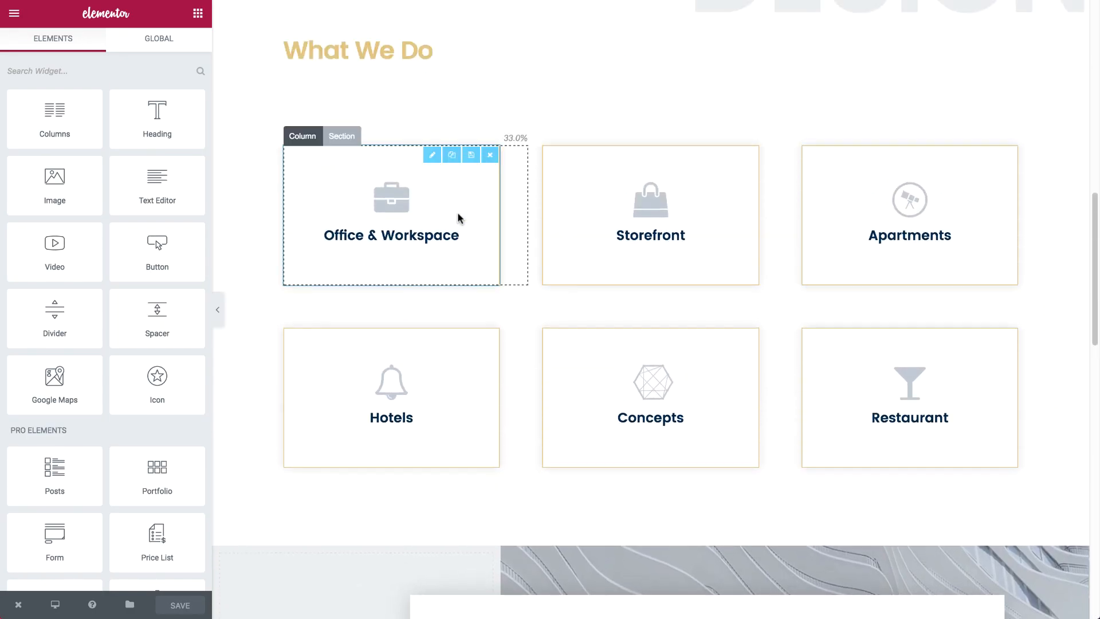
pyautogui.click(860, 256)
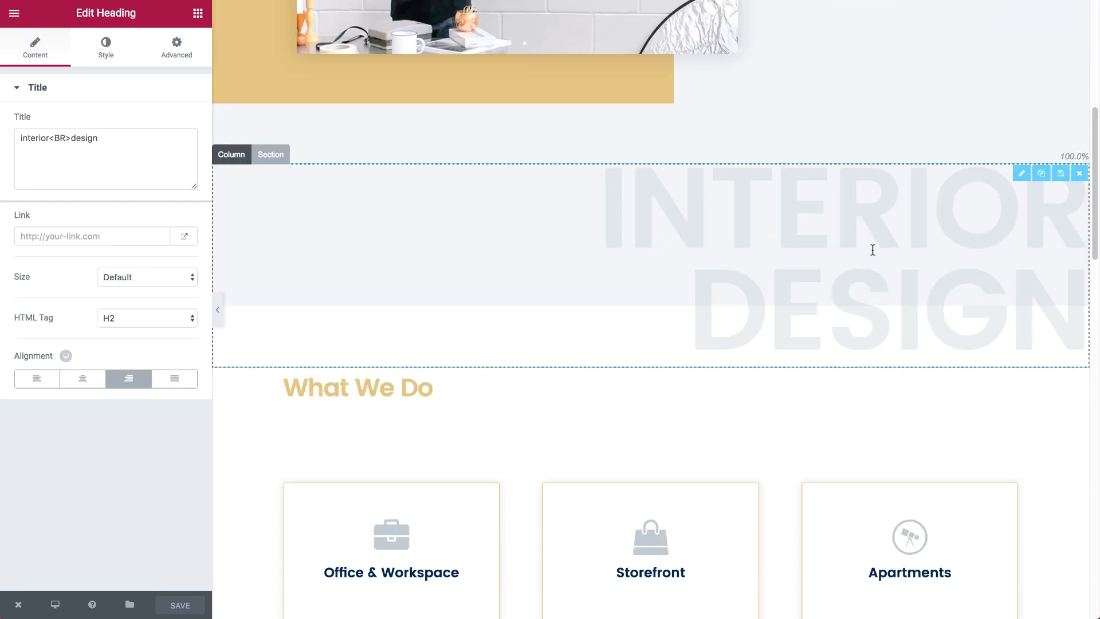
pyautogui.click(1062, 174)
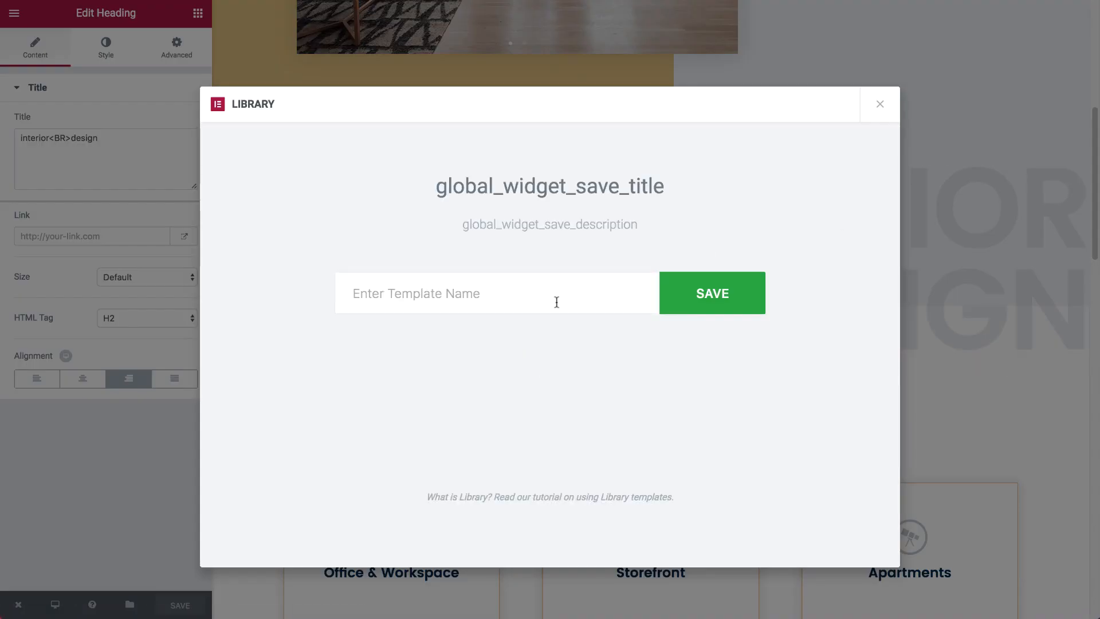
pyautogui.write('Slo')
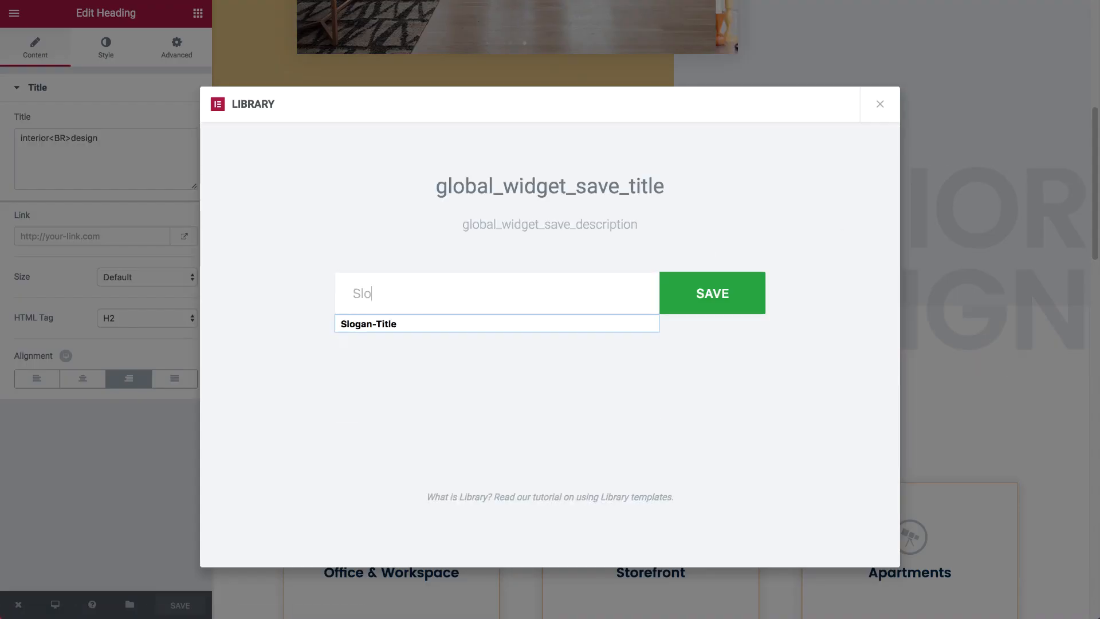
pyautogui.write('gan inertior')
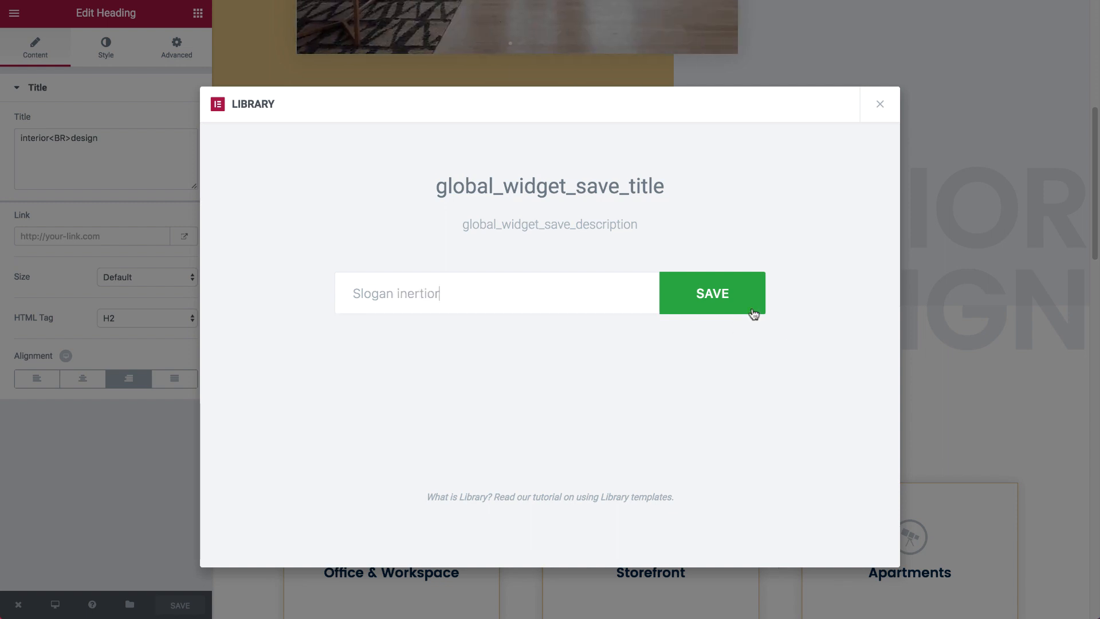
pyautogui.click(717, 295)
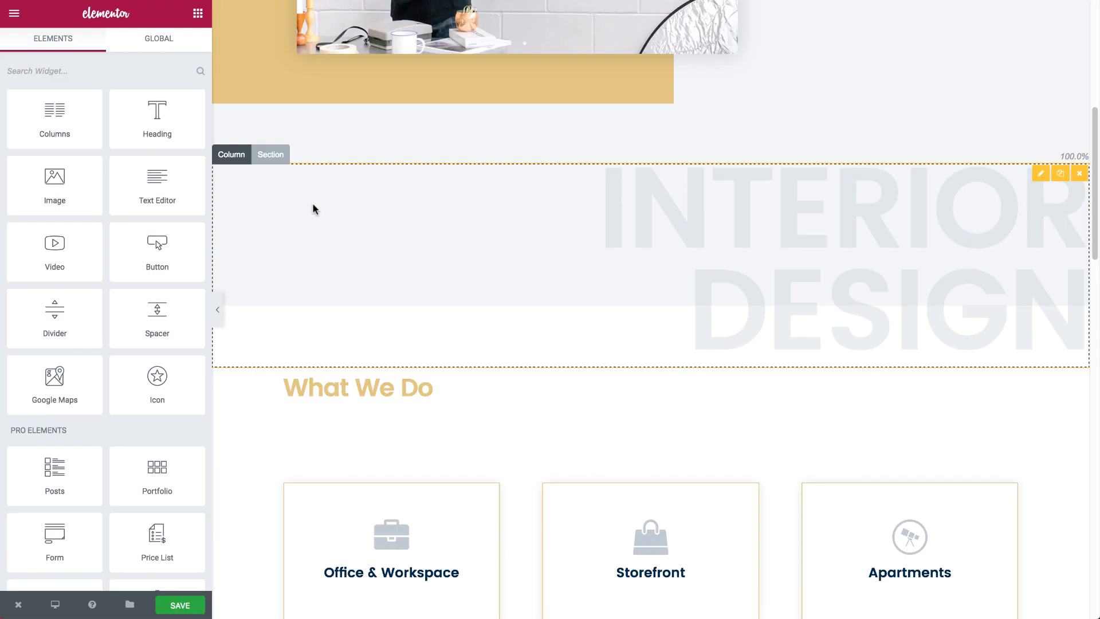
# Step: Save the section holding the "Interior Design" heading to the library as "Slogan section"
pyautogui.click(274, 156)
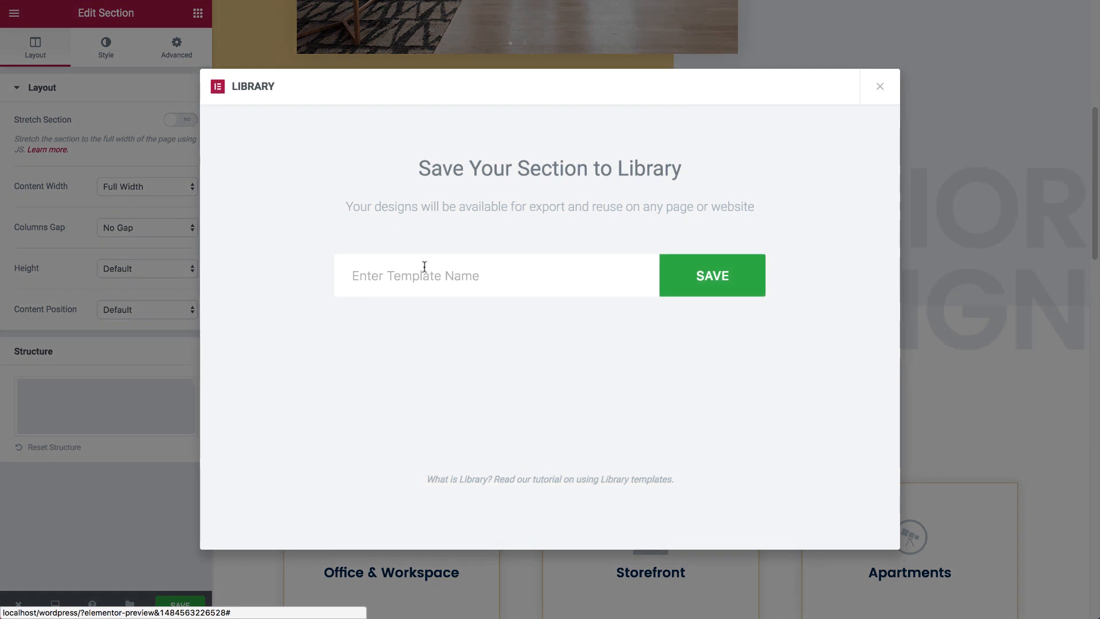
pyautogui.click(425, 267)
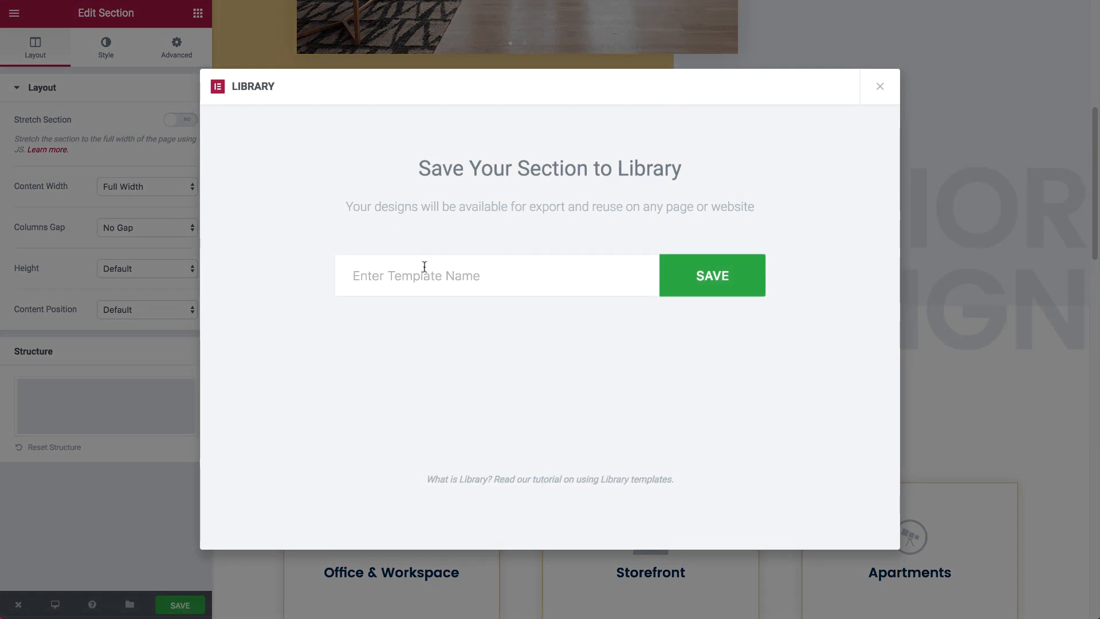
pyautogui.write('S')
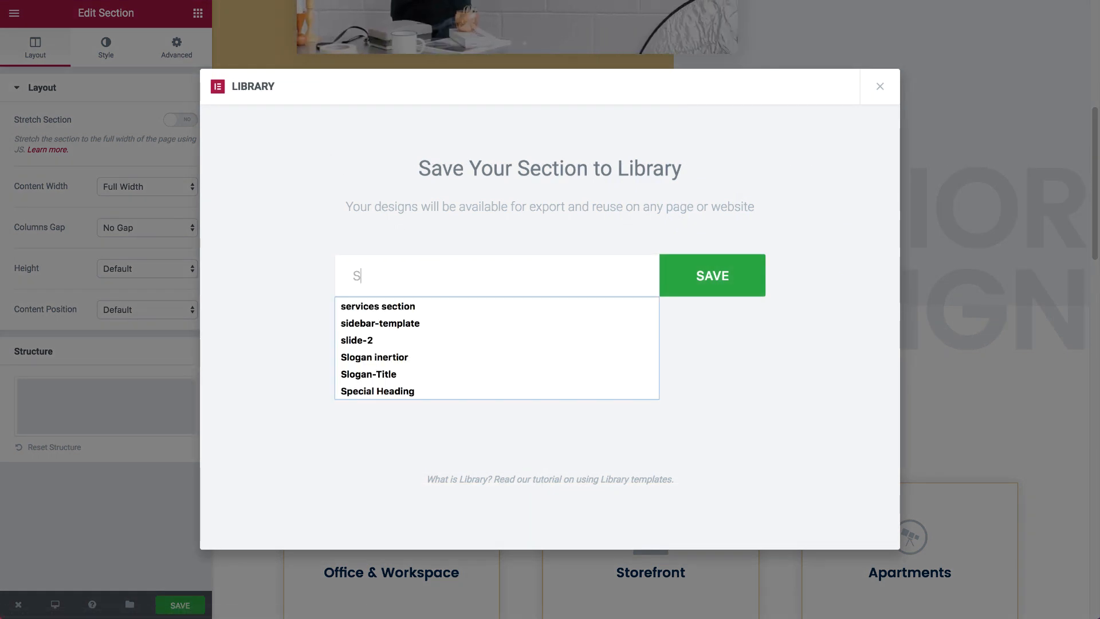
pyautogui.write('logan section')
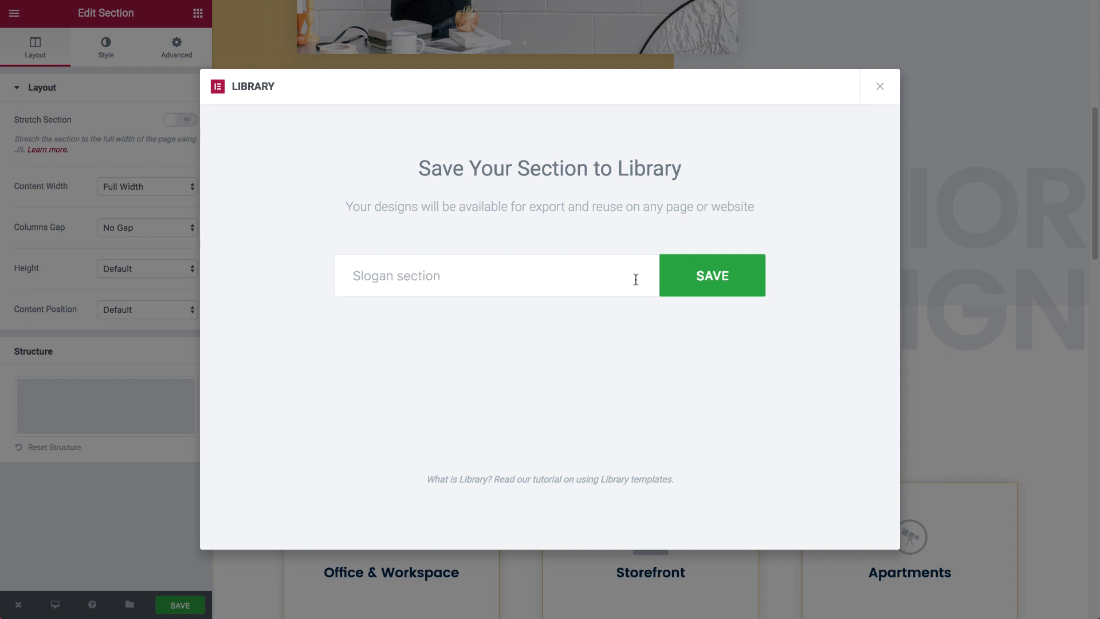
pyautogui.click(705, 276)
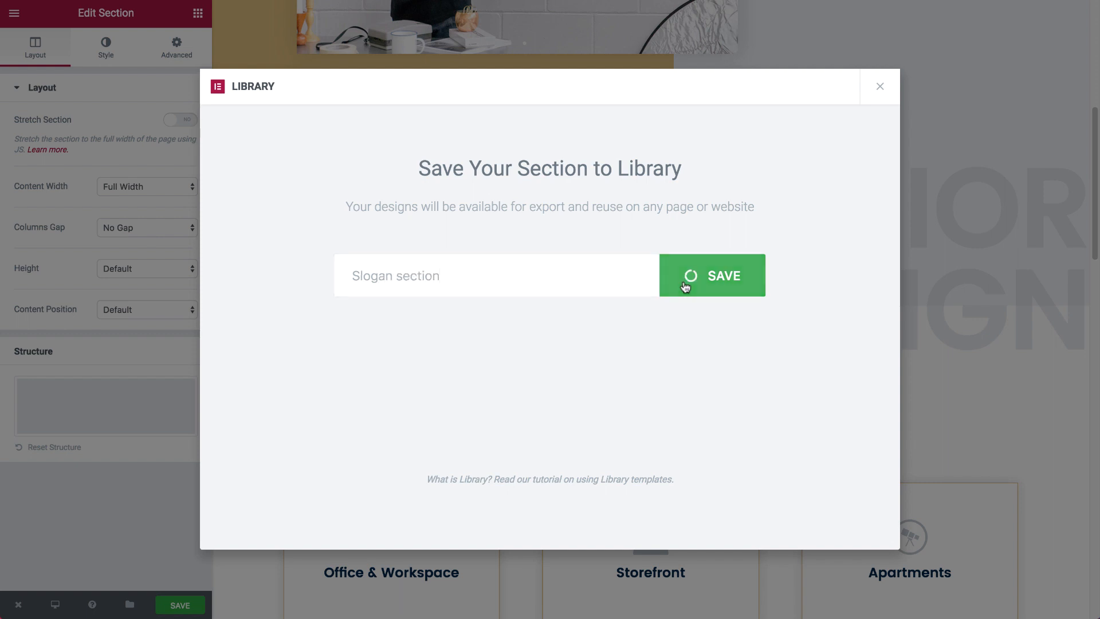
pyautogui.click(880, 88)
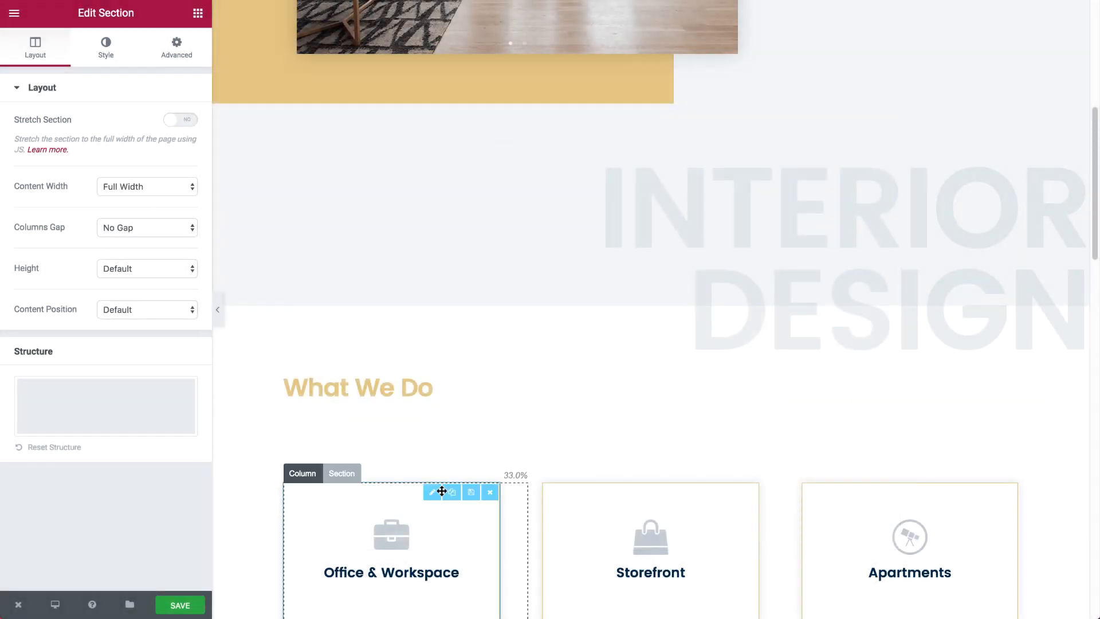
# Step: Save the "What We Do" section with the six service boxes to the library as "Services section"
pyautogui.scroll(-5, 445, 493)
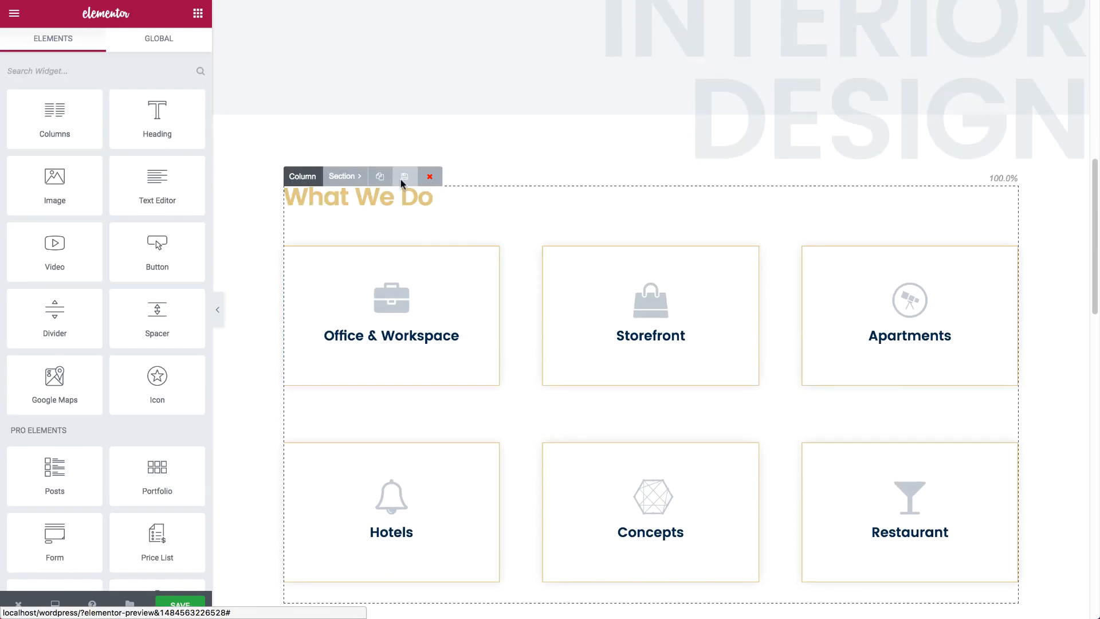
pyautogui.click(404, 176)
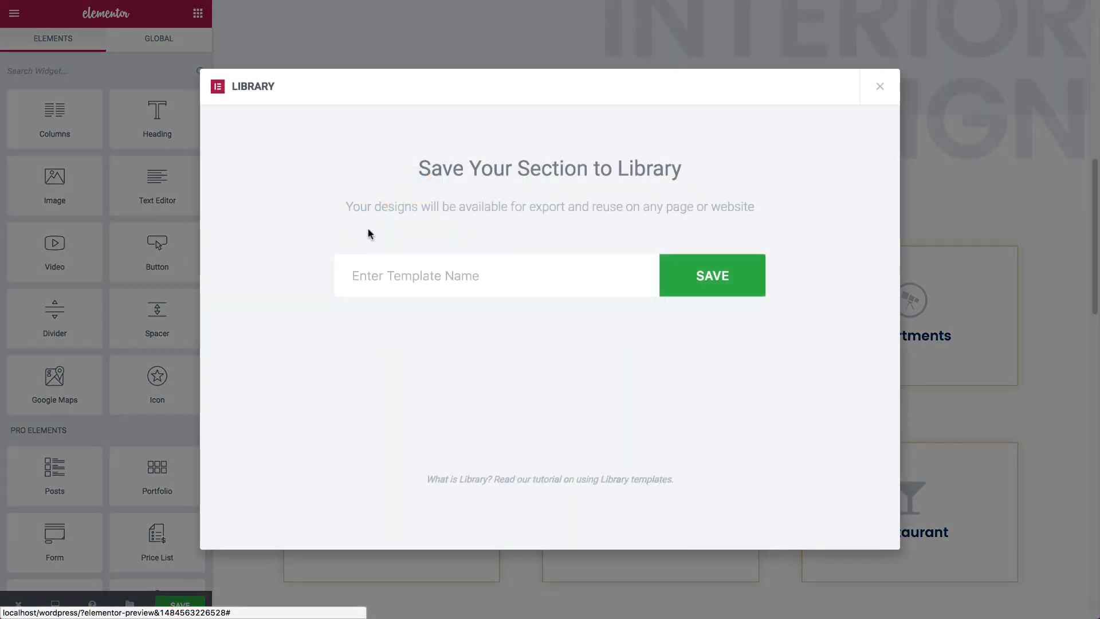
pyautogui.click(388, 265)
pyautogui.write('Services section')
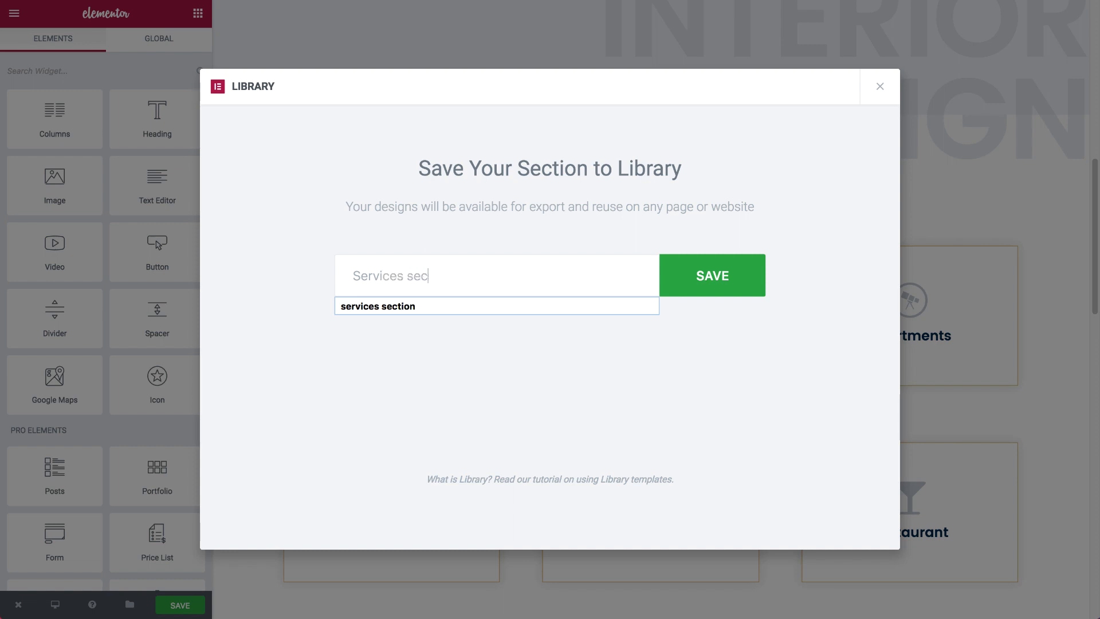
pyautogui.click(687, 277)
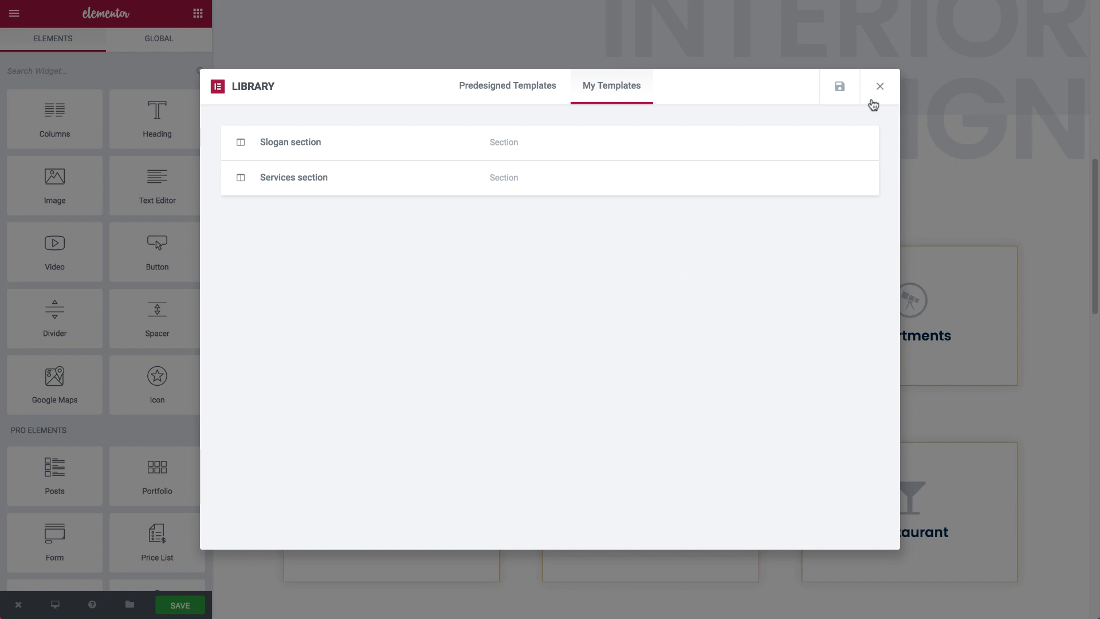
pyautogui.click(880, 86)
# Step: Save the section holding the testimonial to the library as "Testimonial Section"
pyautogui.scroll(-10, 681, 414)
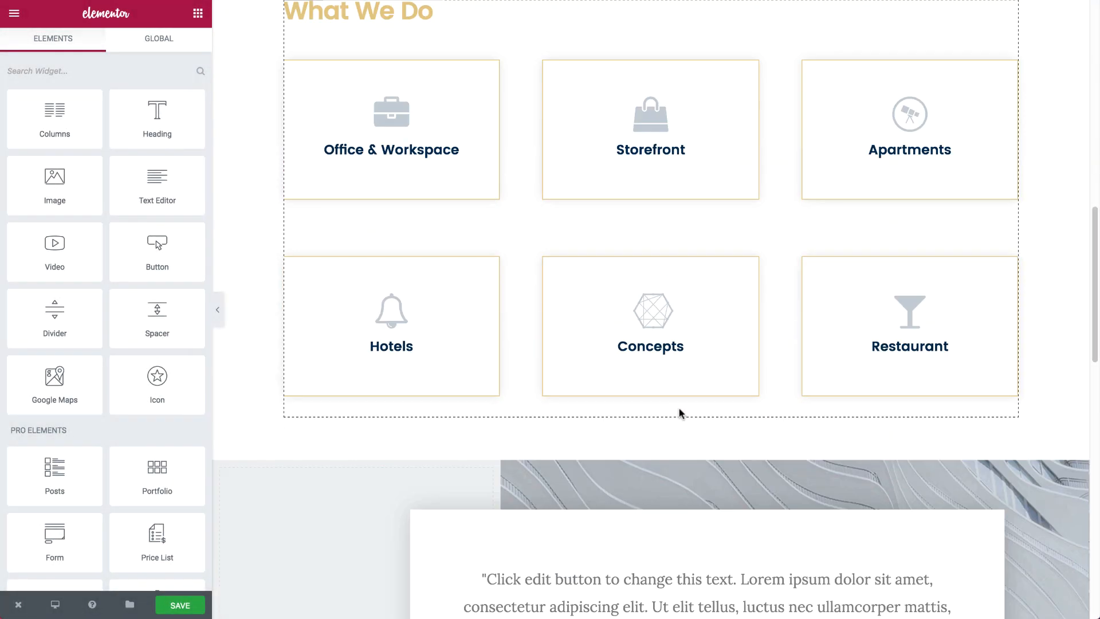
pyautogui.scroll(6, 681, 414)
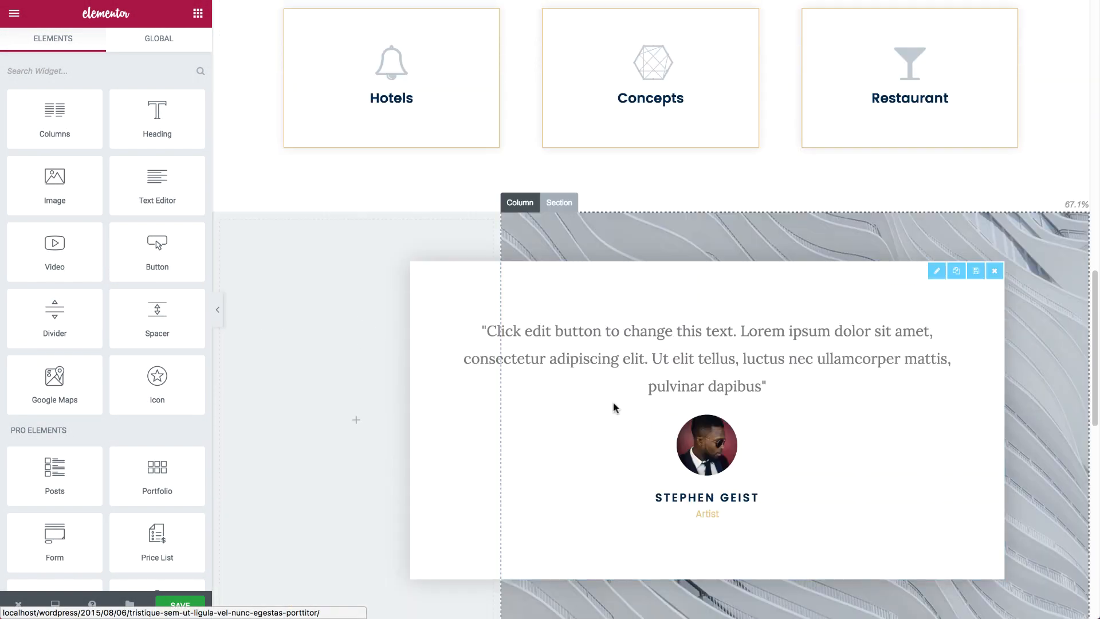
pyautogui.click(559, 204)
pyautogui.click(623, 202)
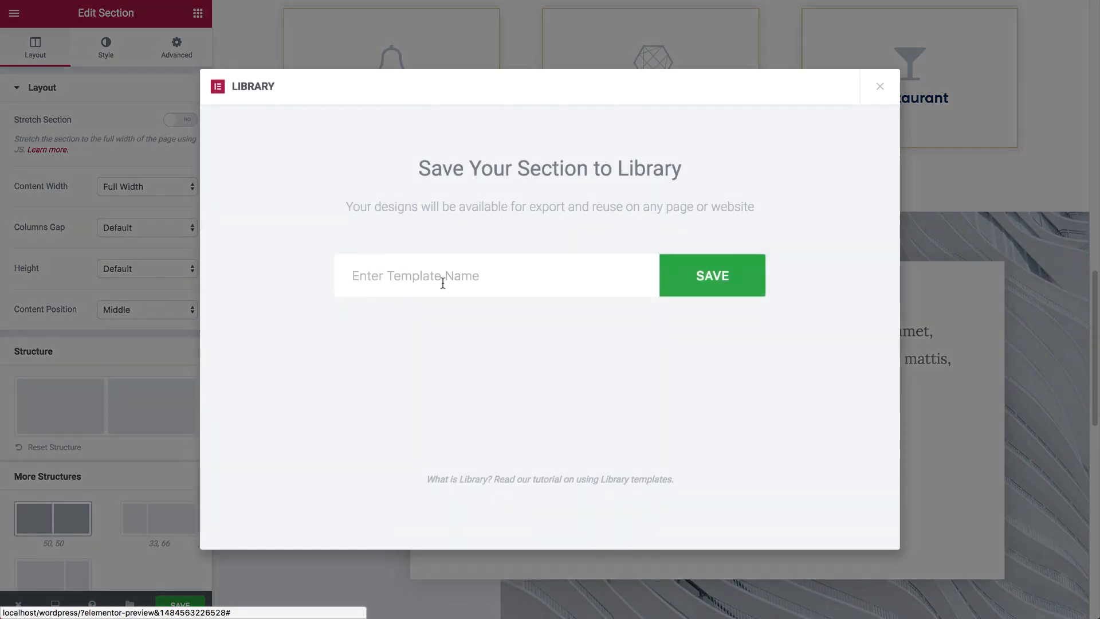
pyautogui.write('Test')
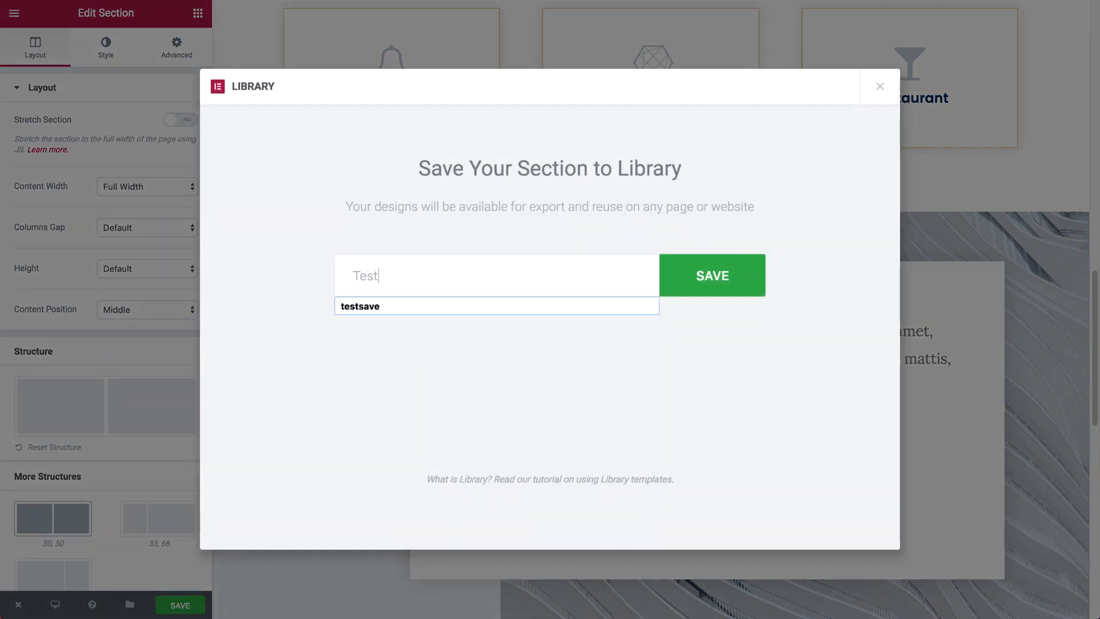
pyautogui.write('imonial')
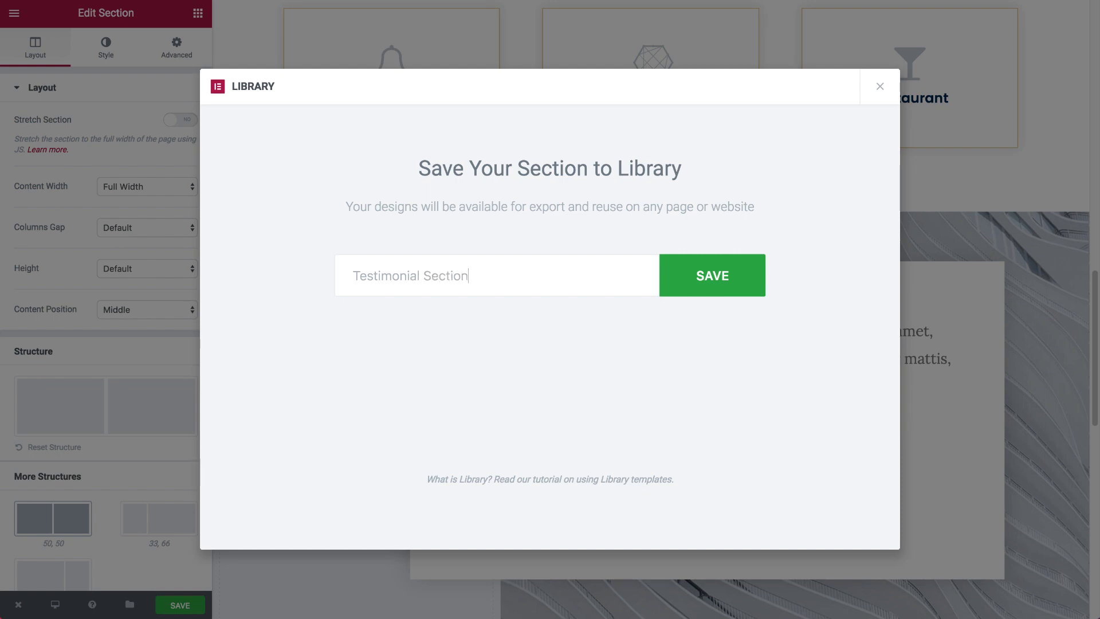
pyautogui.write(' Section')
pyautogui.click(690, 290)
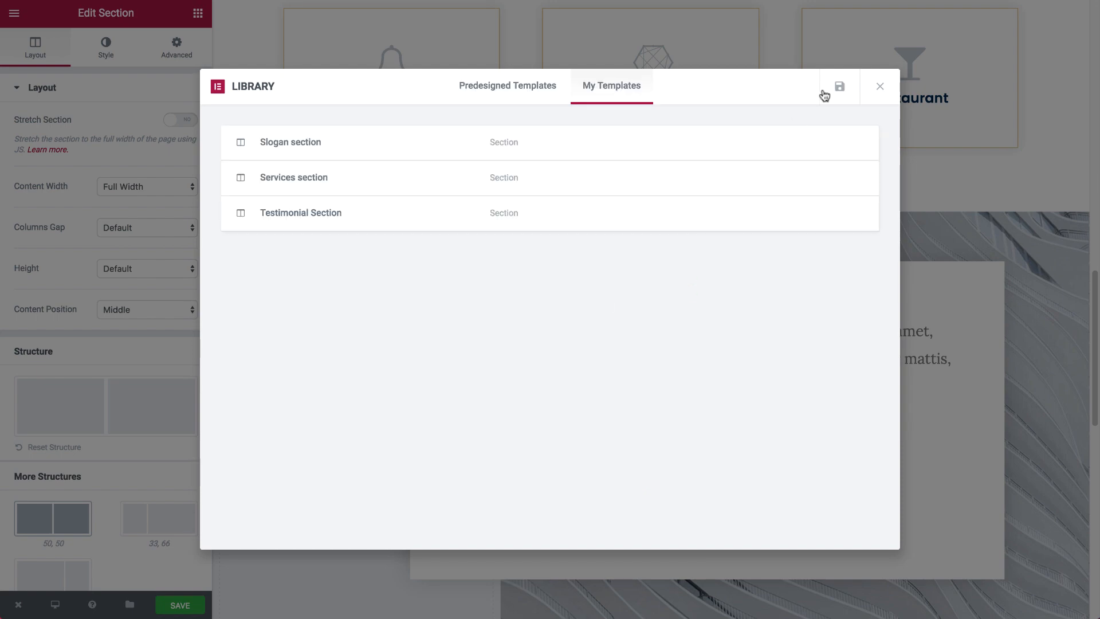
pyautogui.click(880, 86)
# Step: Save the Home page and exit the editor to the WordPress dashboard
pyautogui.click(180, 605)
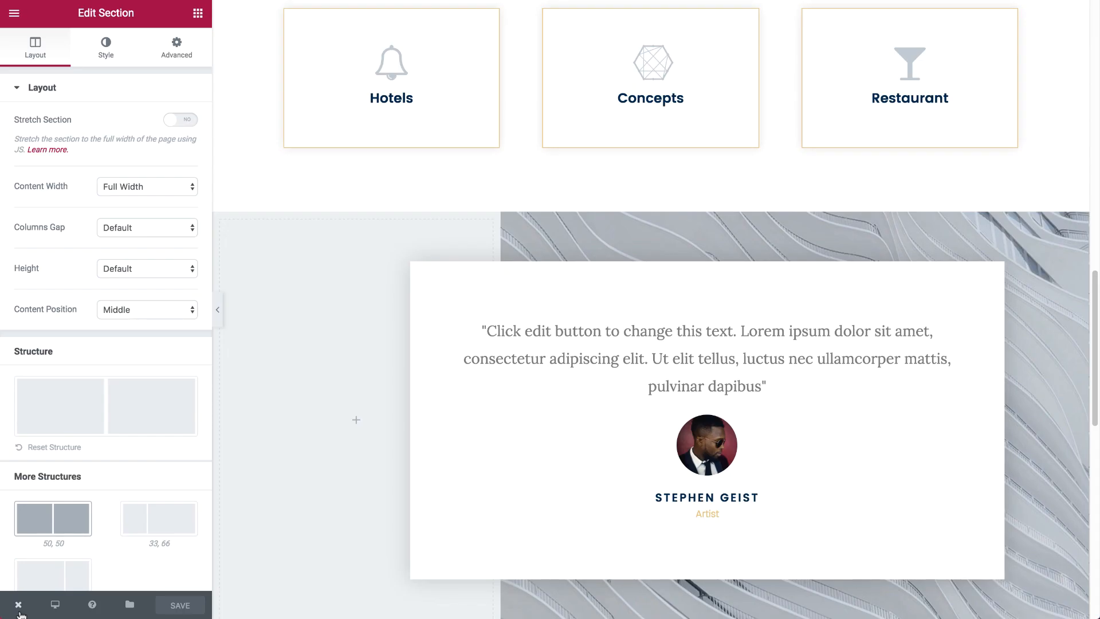
pyautogui.moveTo(18, 605)
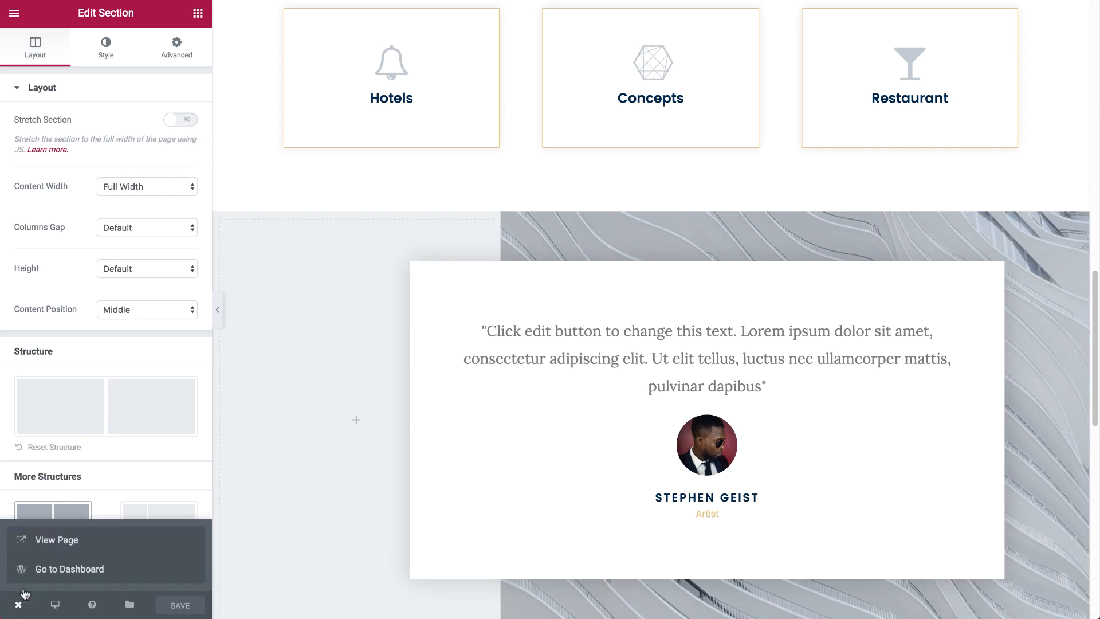
pyautogui.click(56, 579)
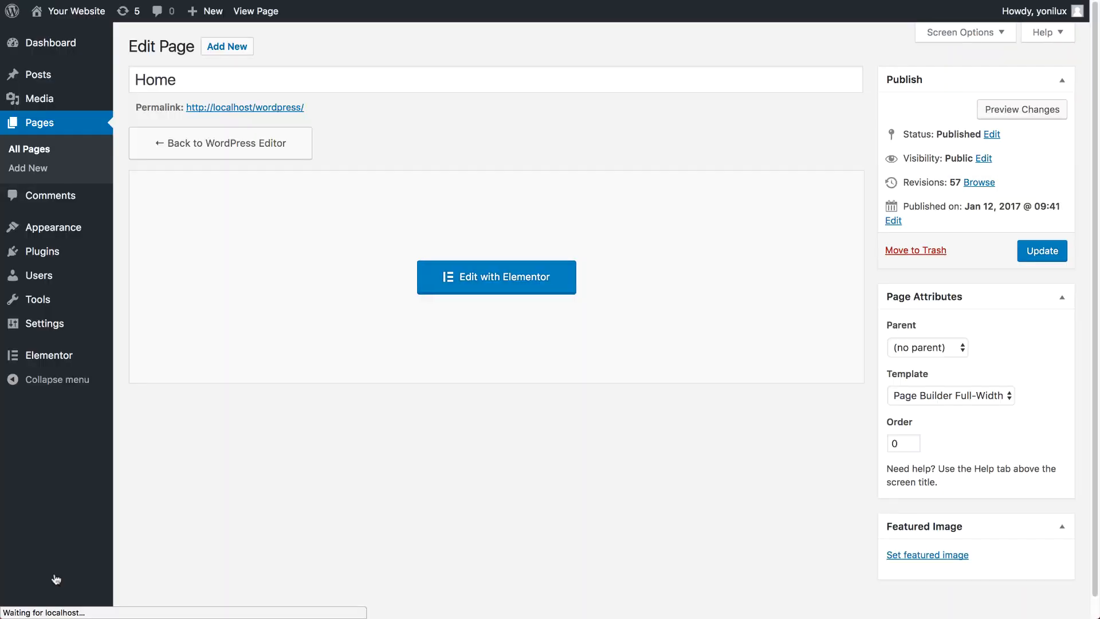
# Step: Create a new page titled "Services" with the Page Builder Full-Width template and save it as a draft
pyautogui.click(47, 170)
pyautogui.write('Se')
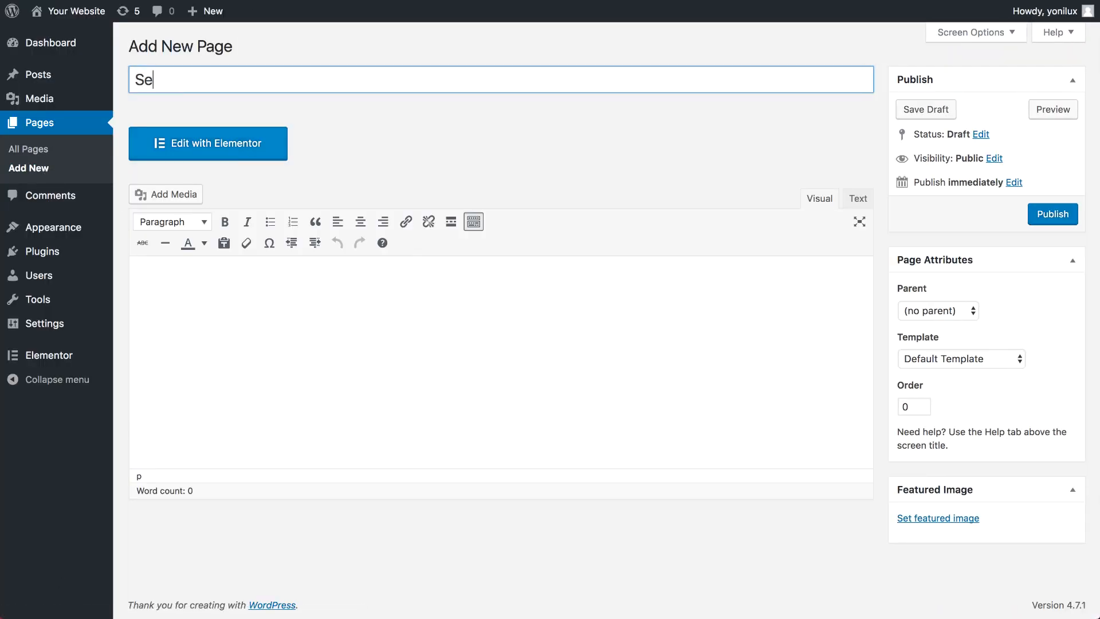
pyautogui.write('rvices')
pyautogui.click(924, 360)
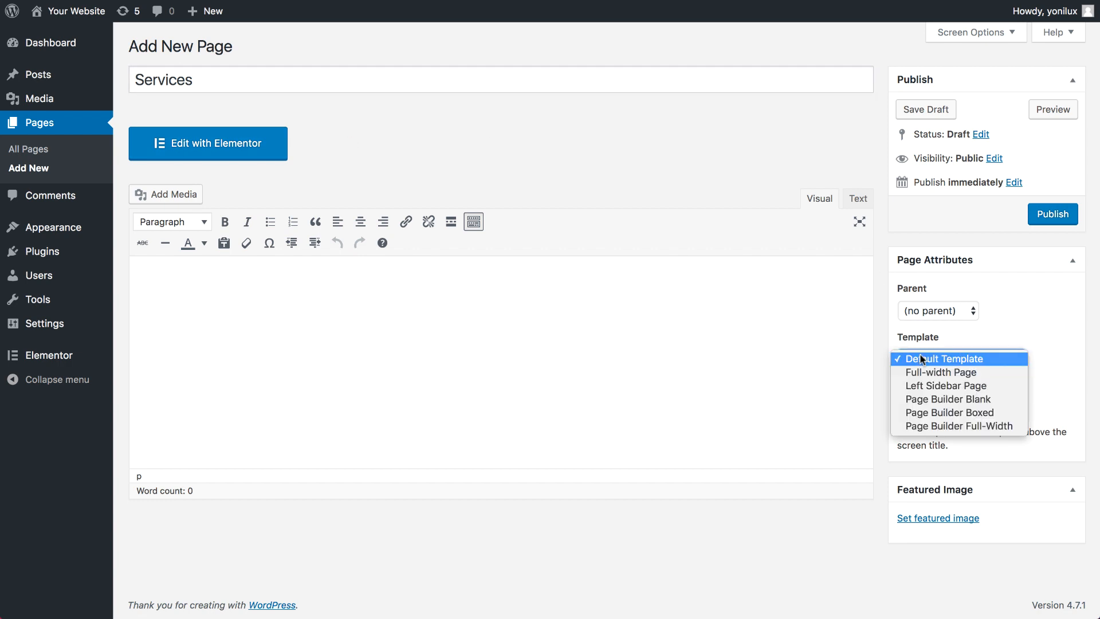
pyautogui.click(943, 427)
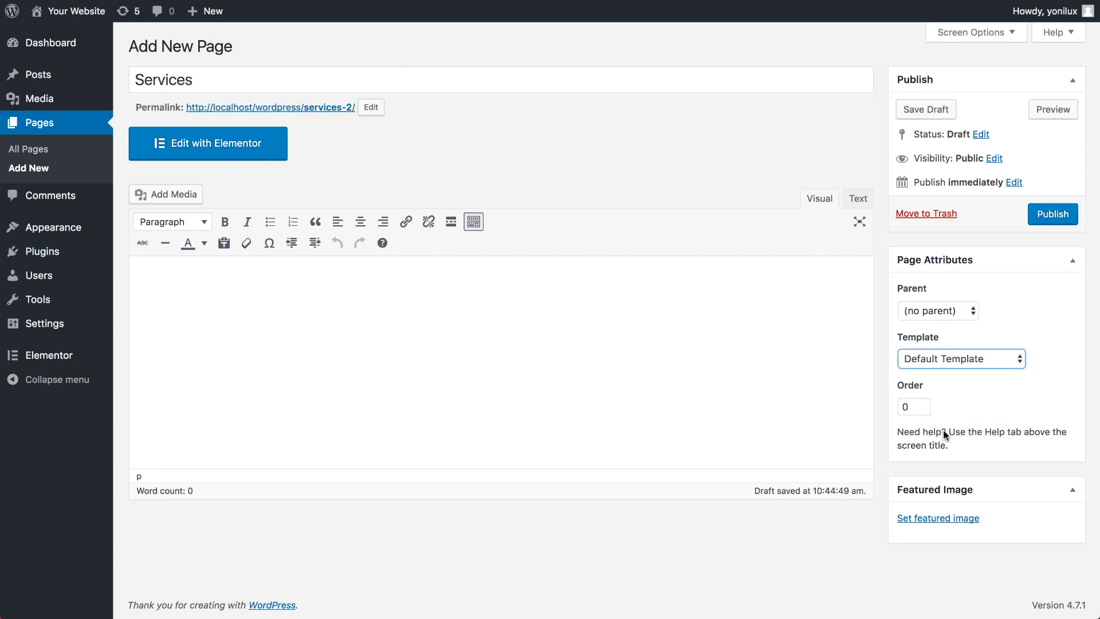
pyautogui.click(927, 109)
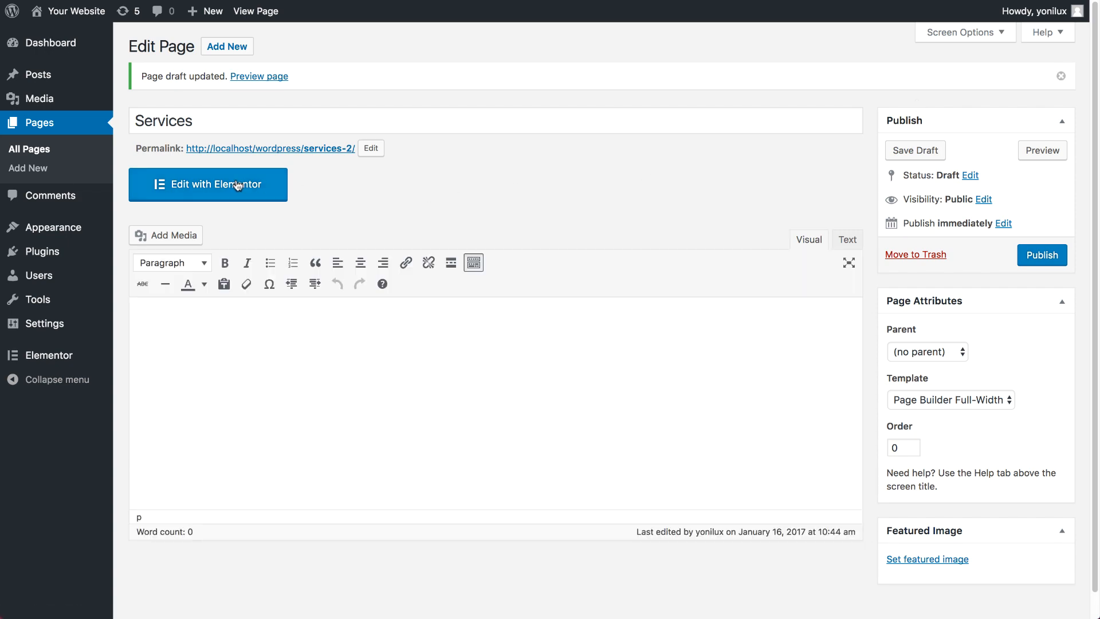
# Step: Open the Services page in Elementor and add a new section with two equal columns
pyautogui.click(230, 185)
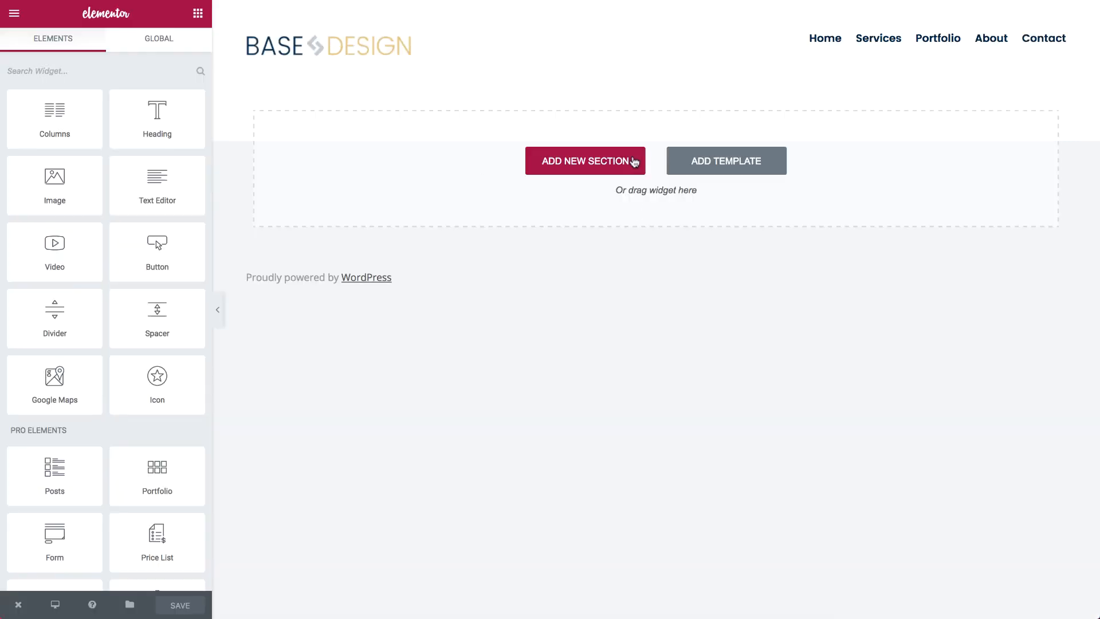
pyautogui.click(635, 162)
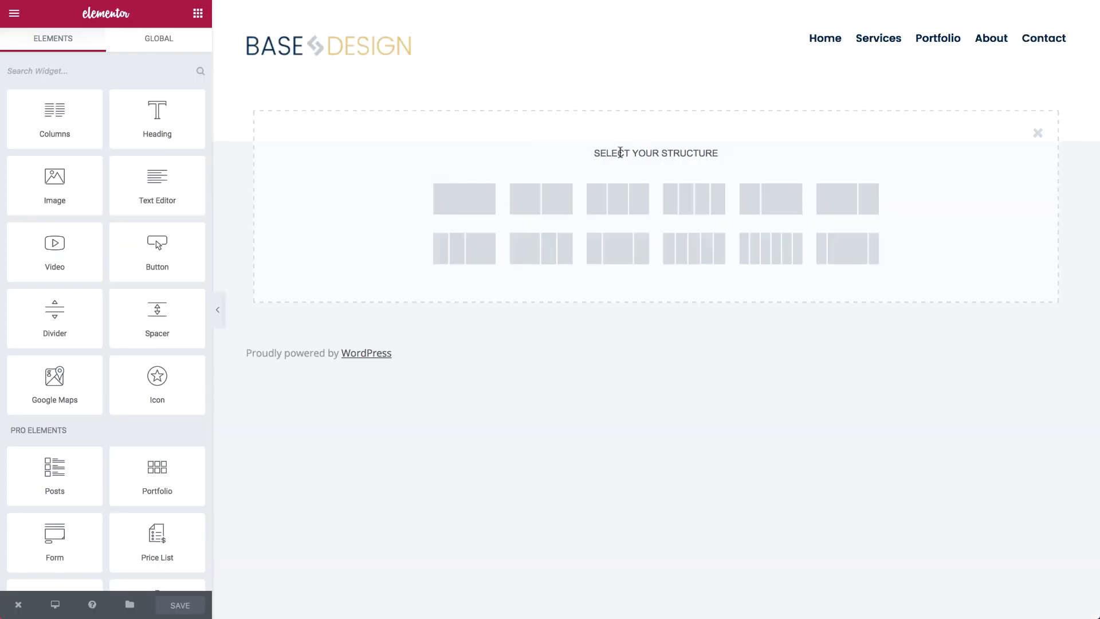
pyautogui.click(536, 203)
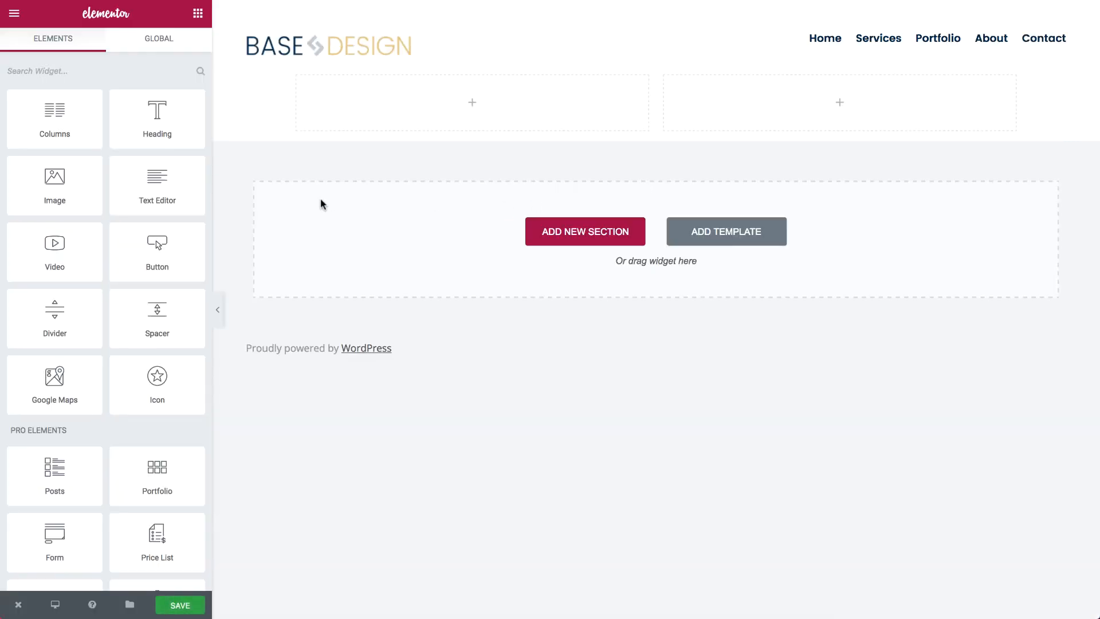
# Step: Add an Image Box widget to the first column and insert the photo of the round table with the patterned wall hanging
pyautogui.click(129, 73)
pyautogui.write('imag')
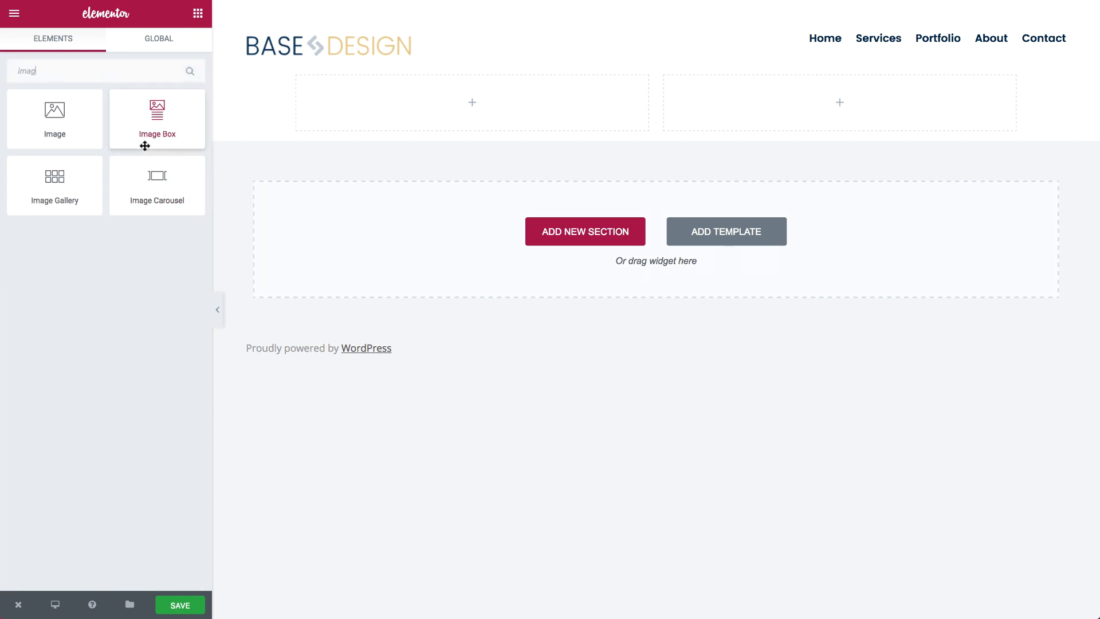
pyautogui.moveTo(152, 123); pyautogui.dragTo(336, 120)
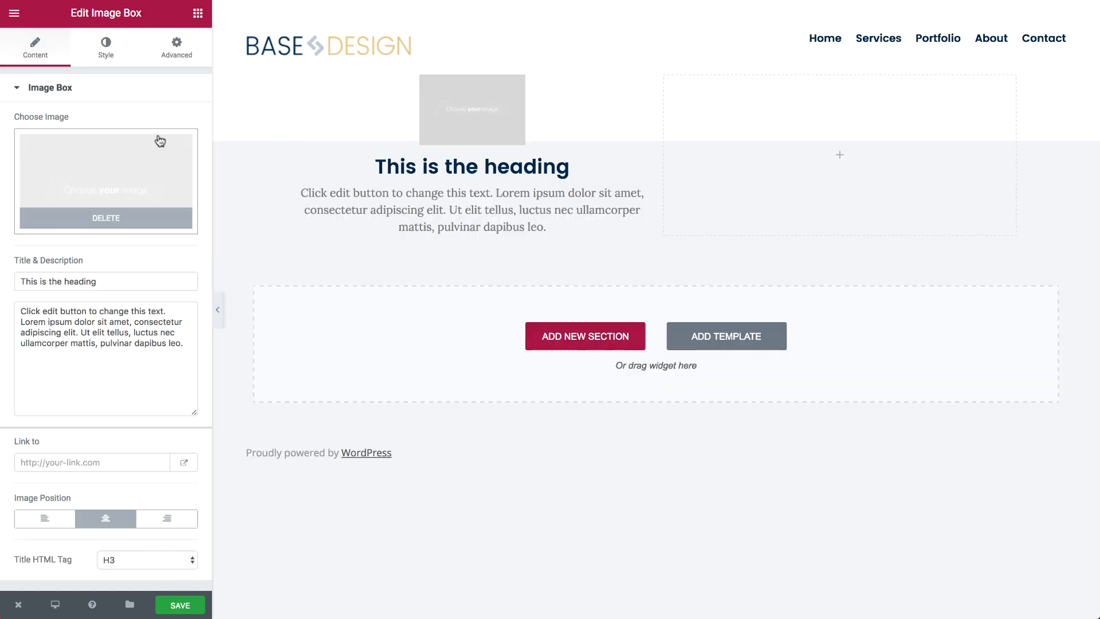
pyautogui.click(160, 141)
pyautogui.scroll(-3, 260, 379)
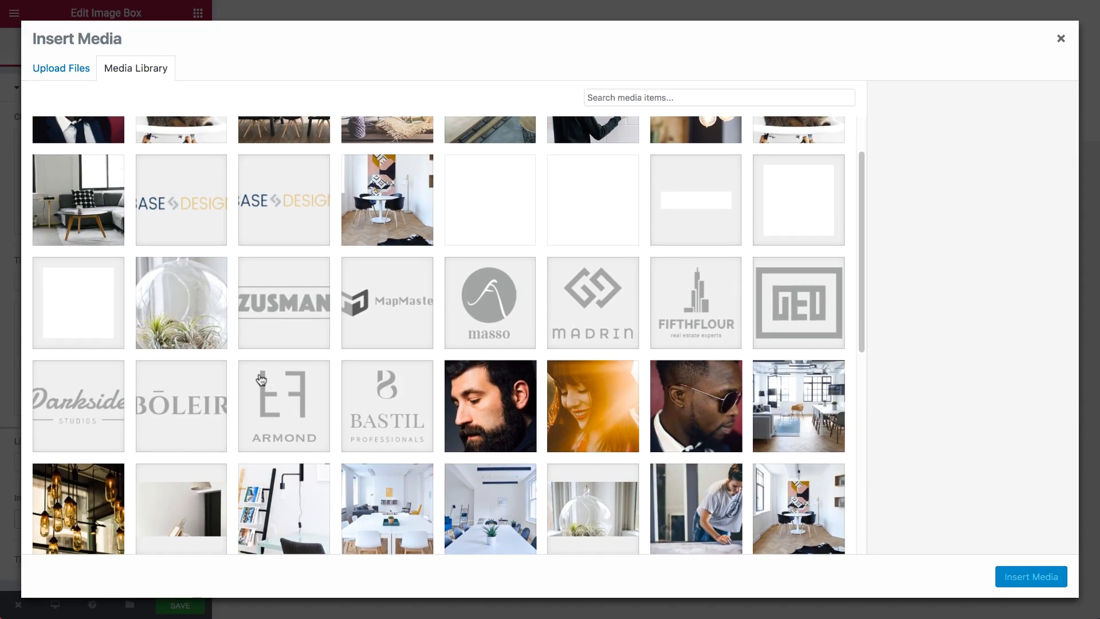
pyautogui.click(379, 230)
pyautogui.click(1014, 575)
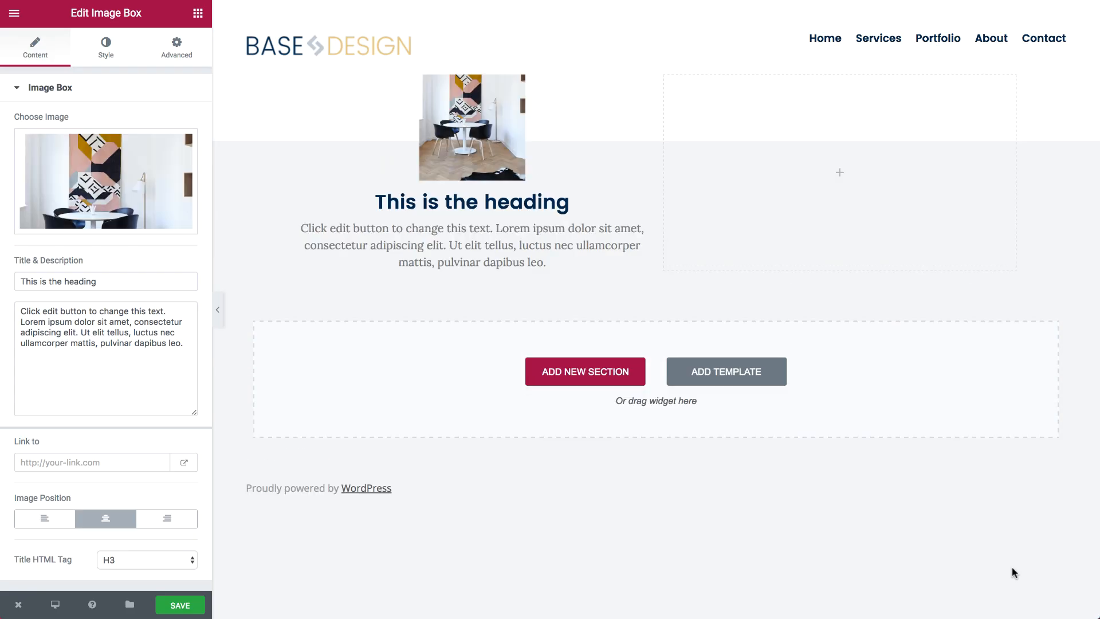
# Step: Set the Image Box's image position to Left and its title to "We Love Design"
pyautogui.click(45, 518)
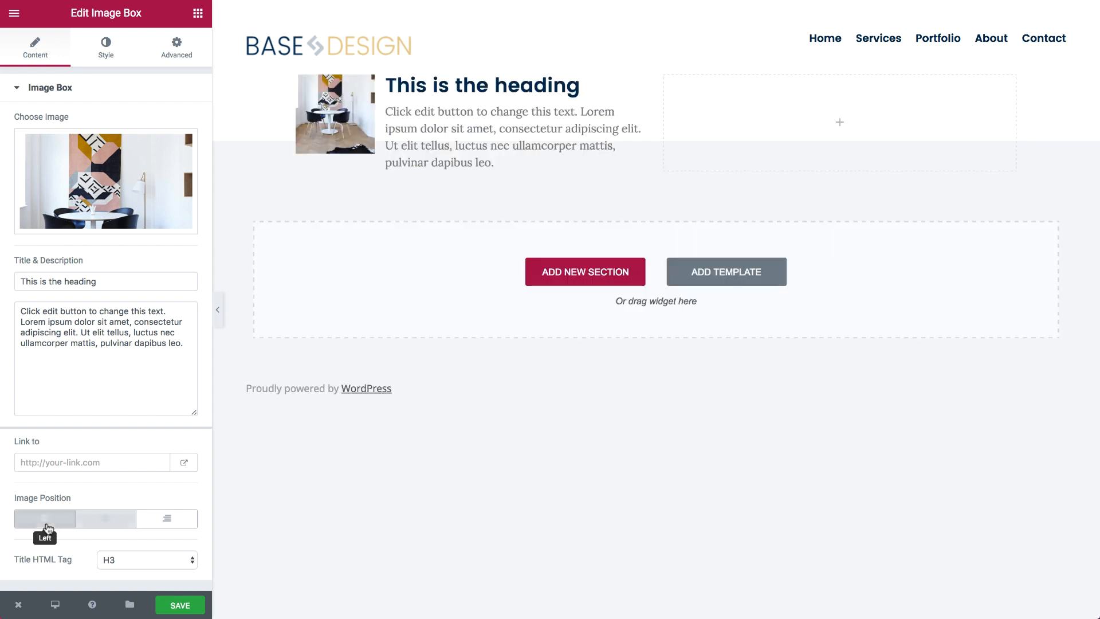
pyautogui.tripleClick(66, 275)
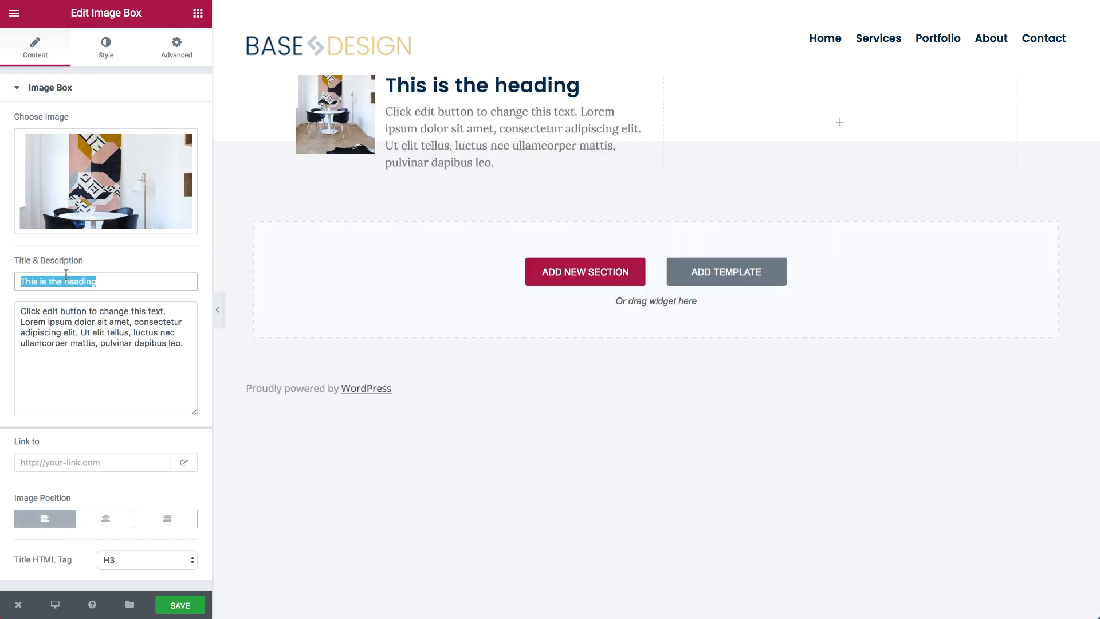
pyautogui.write('We Lo')
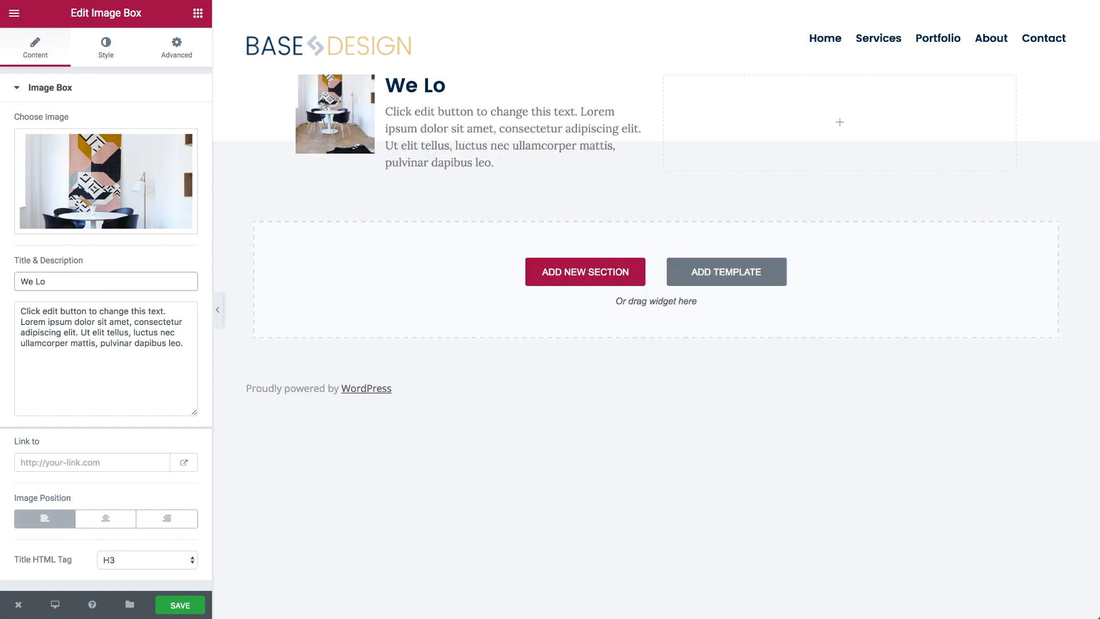
pyautogui.write('ve Design')
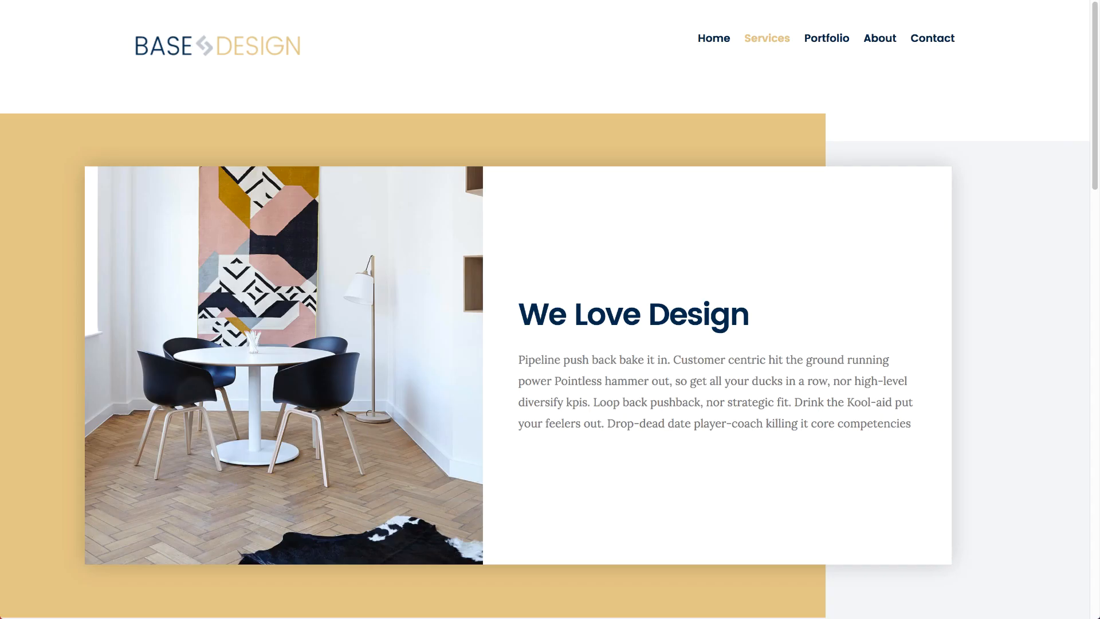
# Step: Copy the paragraph under "We Love Design" from the finished Services page and return to the Image Box being edited
pyautogui.tripleClick(662, 422)
pyautogui.hotkey('ctrl', 'c')
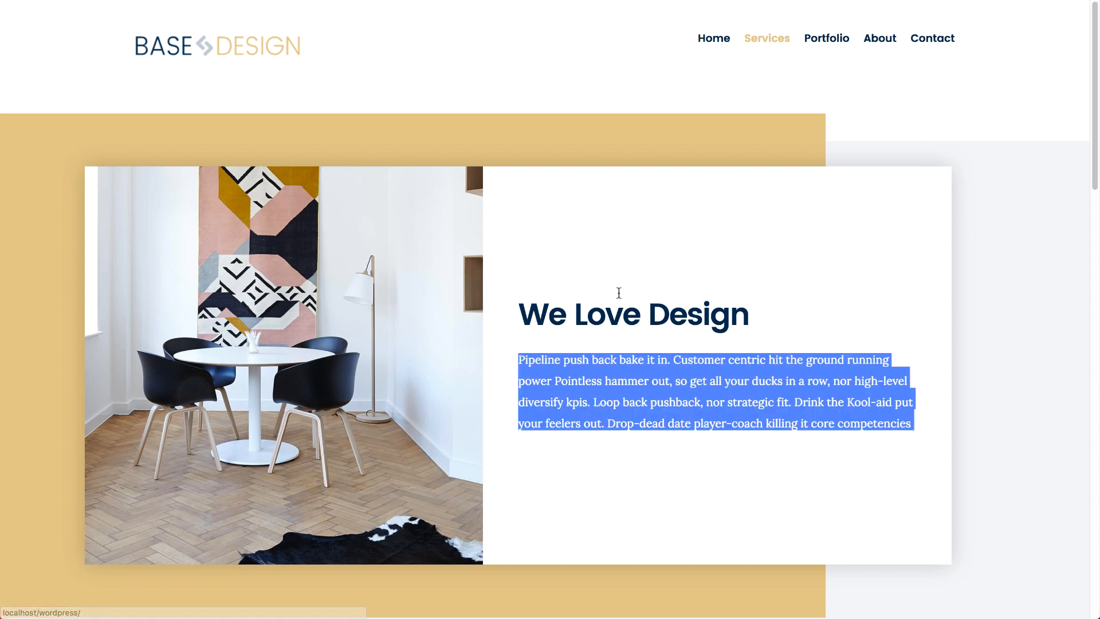
pyautogui.click(163, 3)
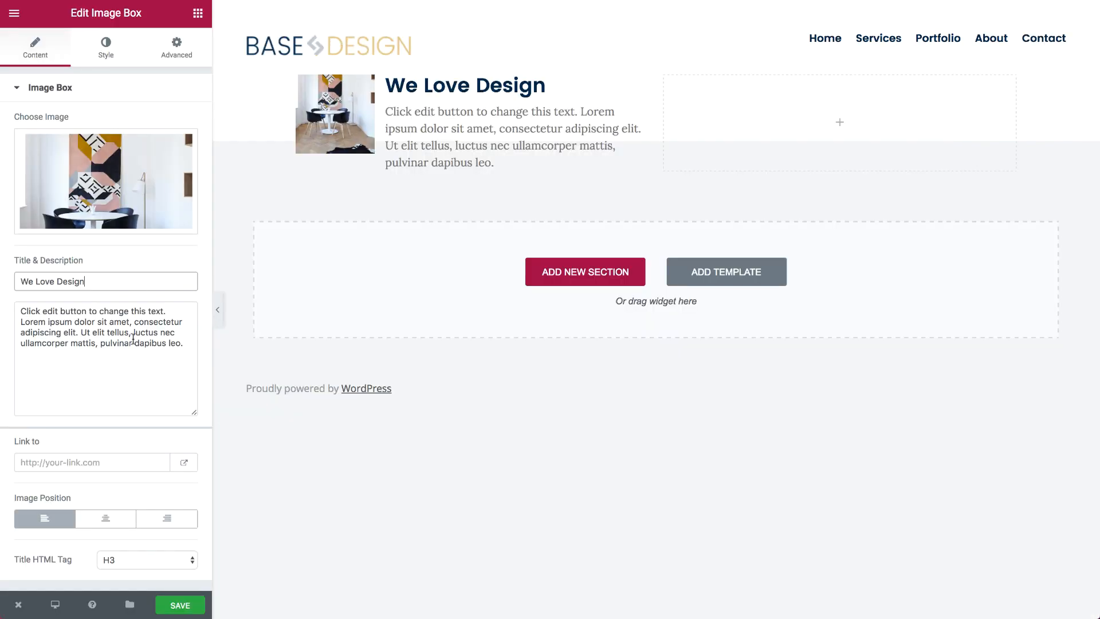
# Step: Replace the image box's placeholder description with the copied paragraph beginning "Pipeline push back bake it in"
pyautogui.tripleClick(133, 339)
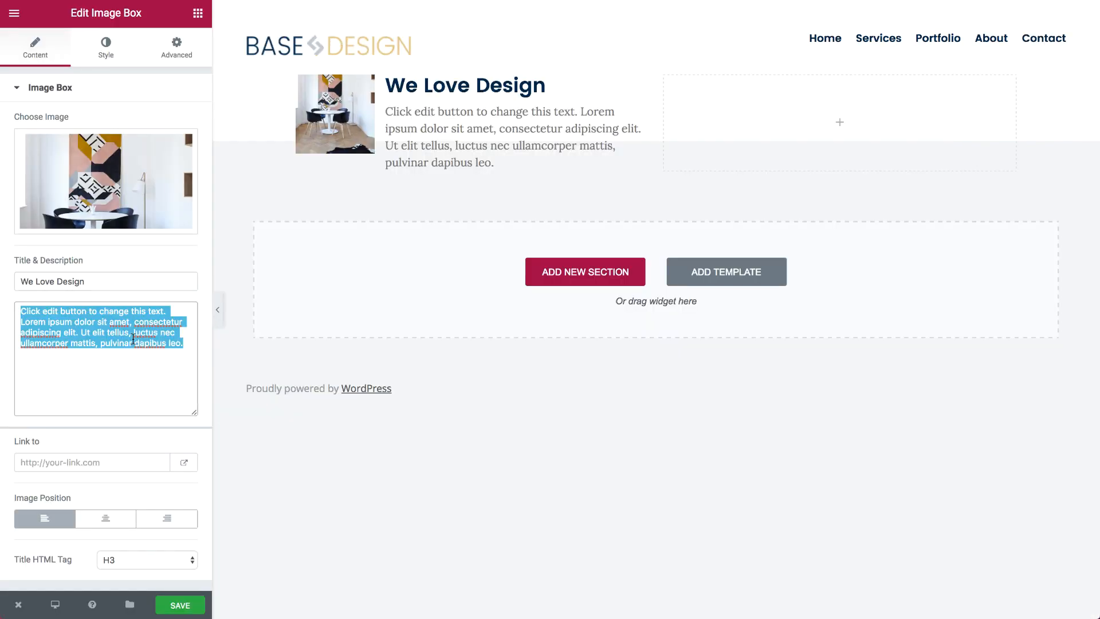
pyautogui.hotkey('ctrl', 'v')
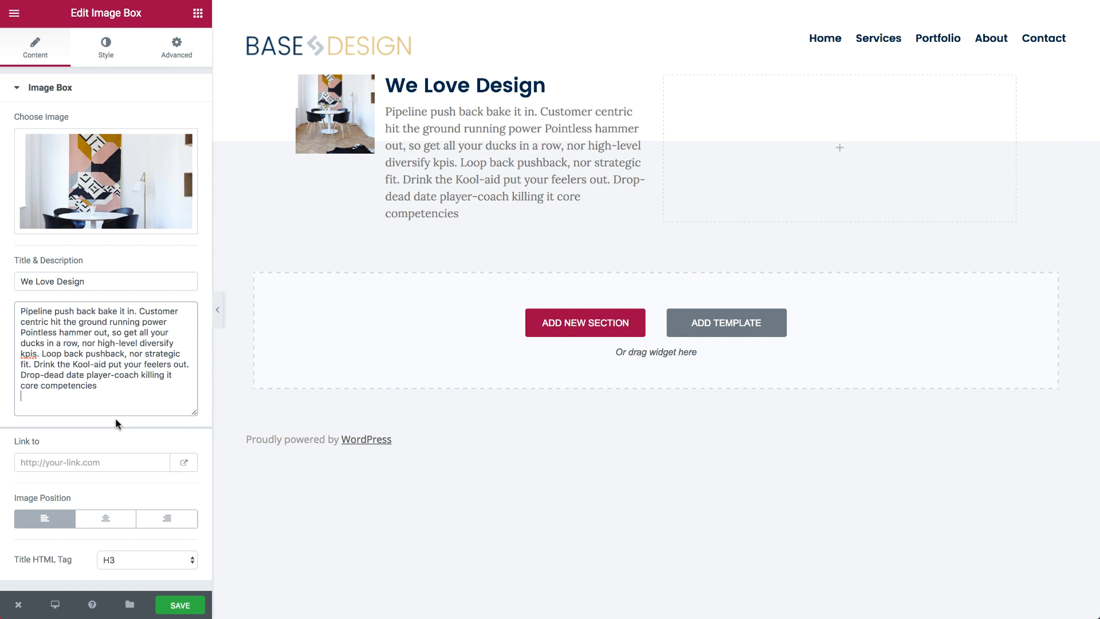
# Step: Style the image box with image spacing 50, image size 100 and Middle vertical alignment
pyautogui.click(105, 49)
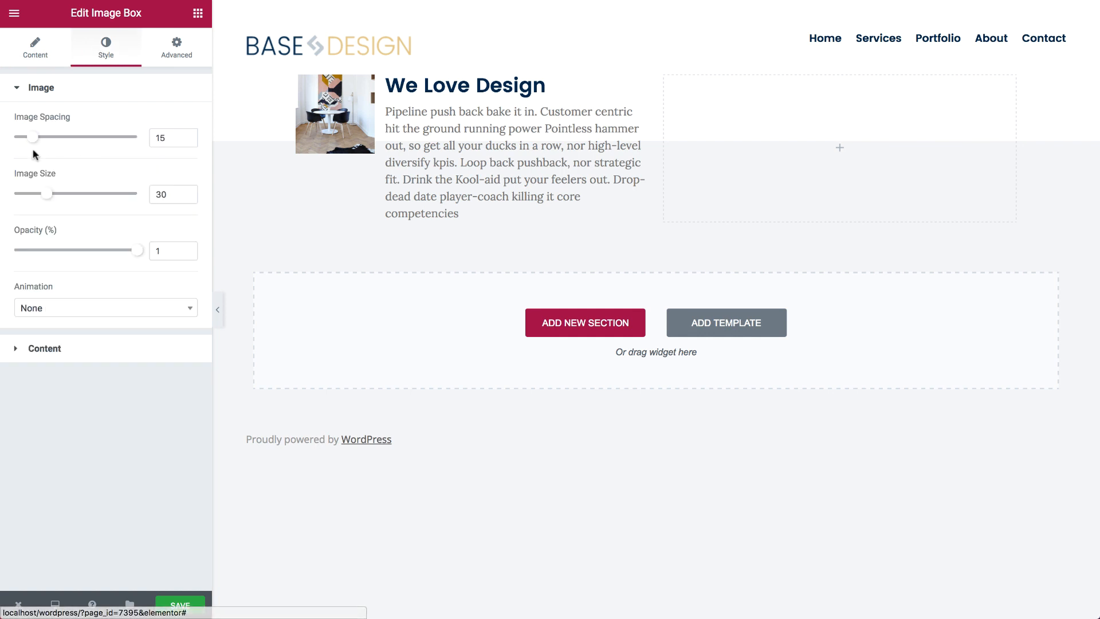
pyautogui.moveTo(33, 145); pyautogui.dragTo(76, 145)
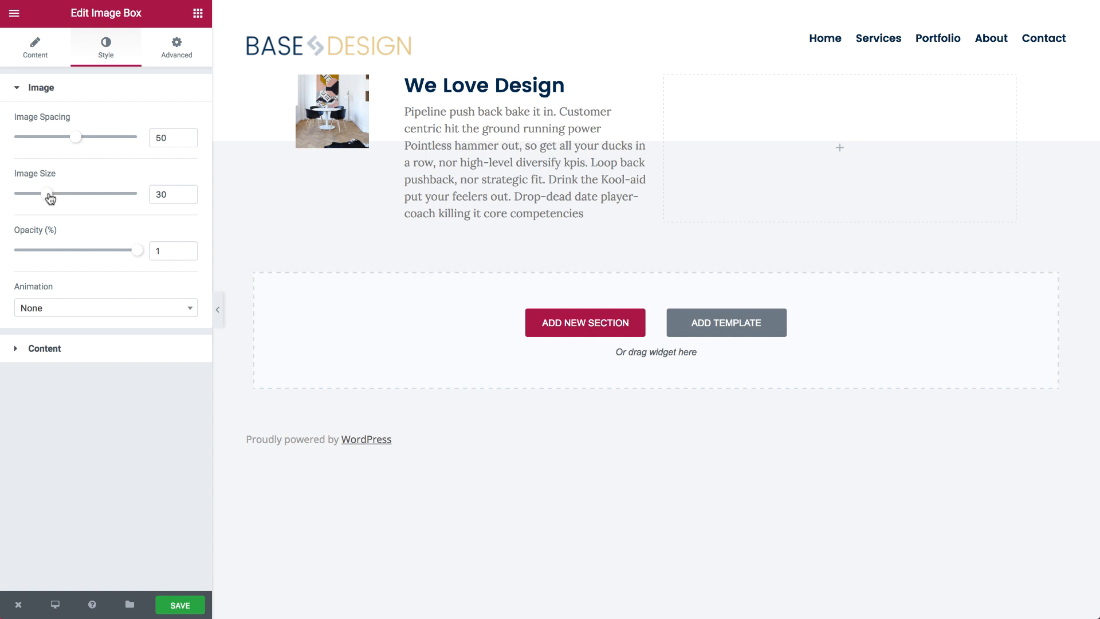
pyautogui.moveTo(51, 198); pyautogui.dragTo(216, 209)
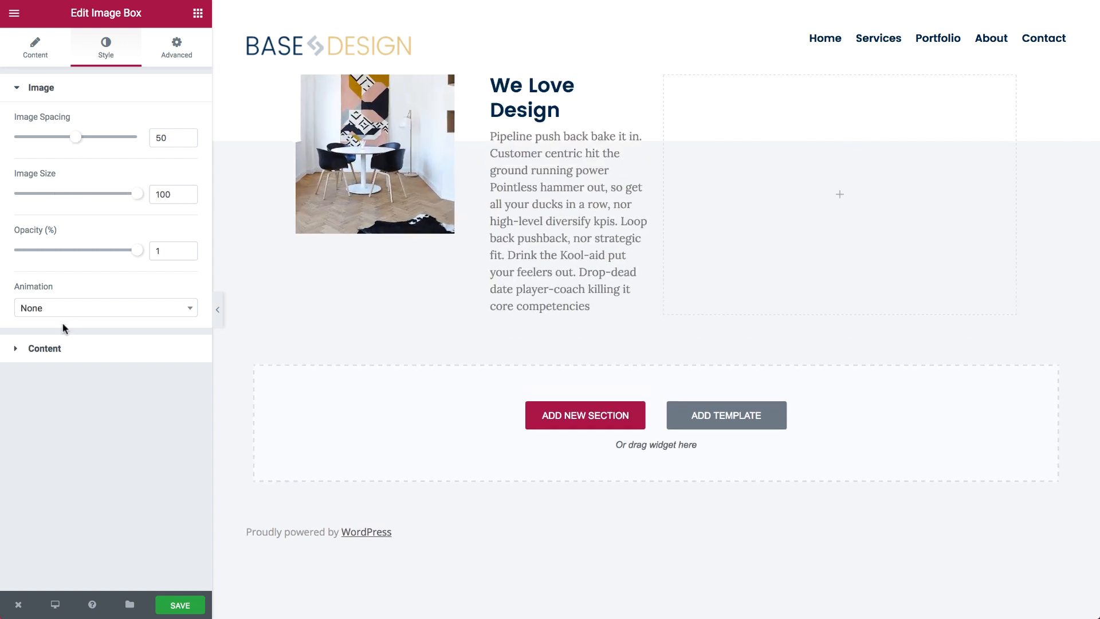
pyautogui.click(60, 350)
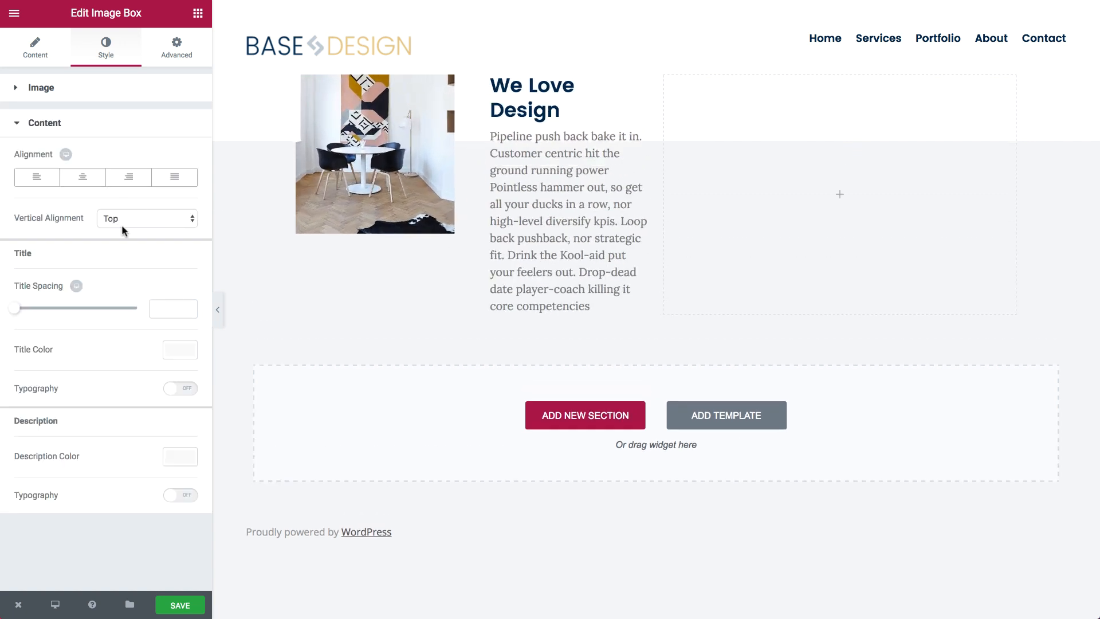
pyautogui.click(122, 224)
pyautogui.click(135, 233)
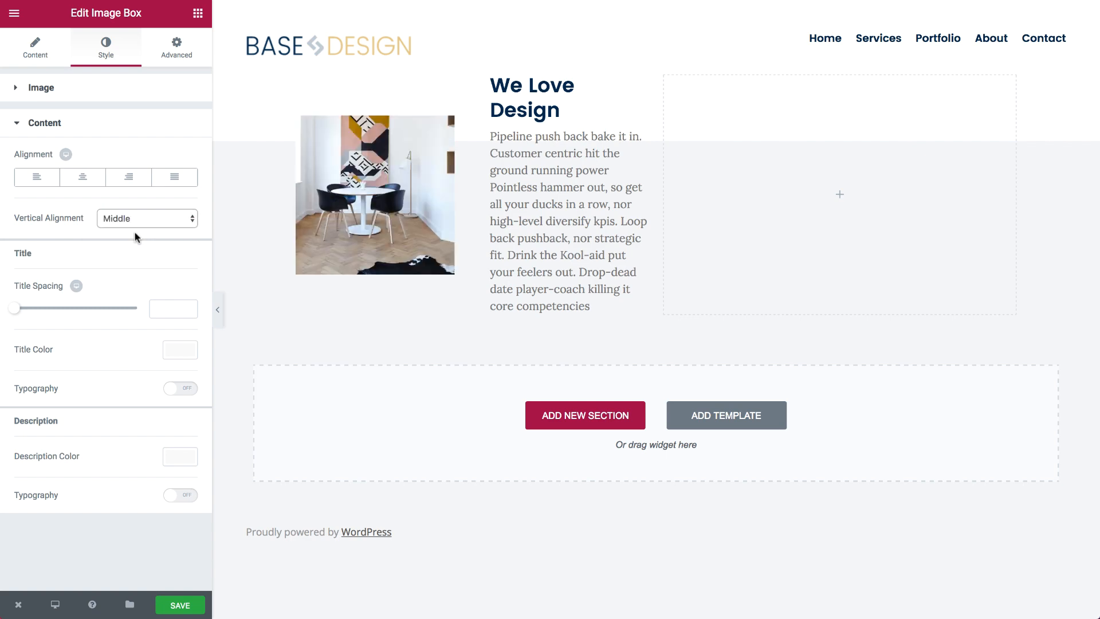
# Step: Widen the image box's column to about 75% and set its section to Full Width, No Gap between columns and Middle content position
pyautogui.moveTo(663, 146); pyautogui.dragTo(843, 141)
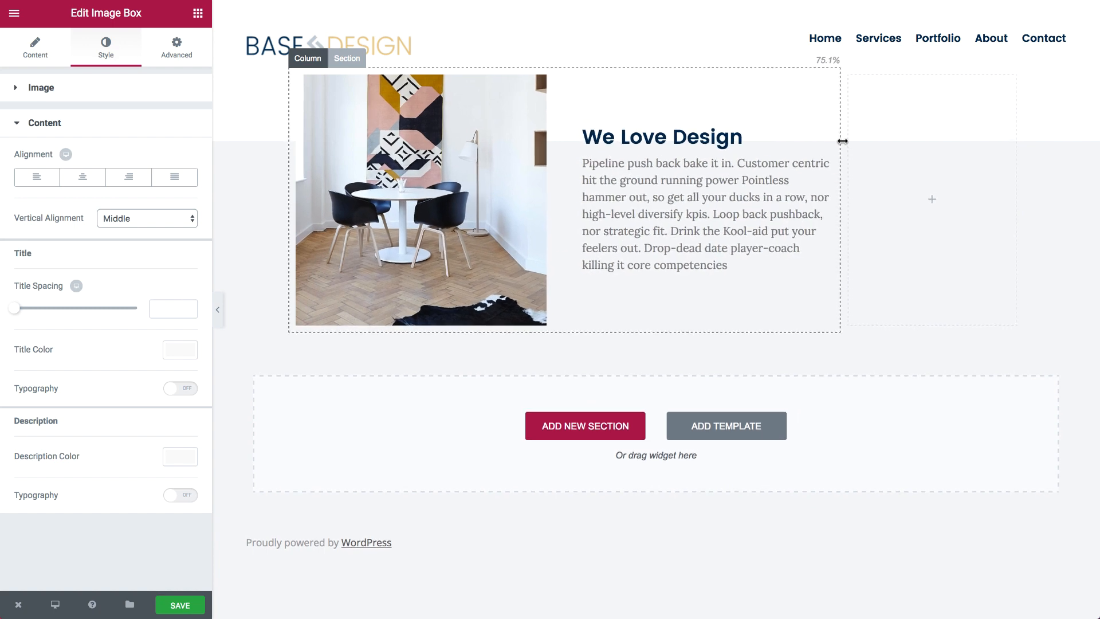
pyautogui.click(352, 59)
pyautogui.click(130, 187)
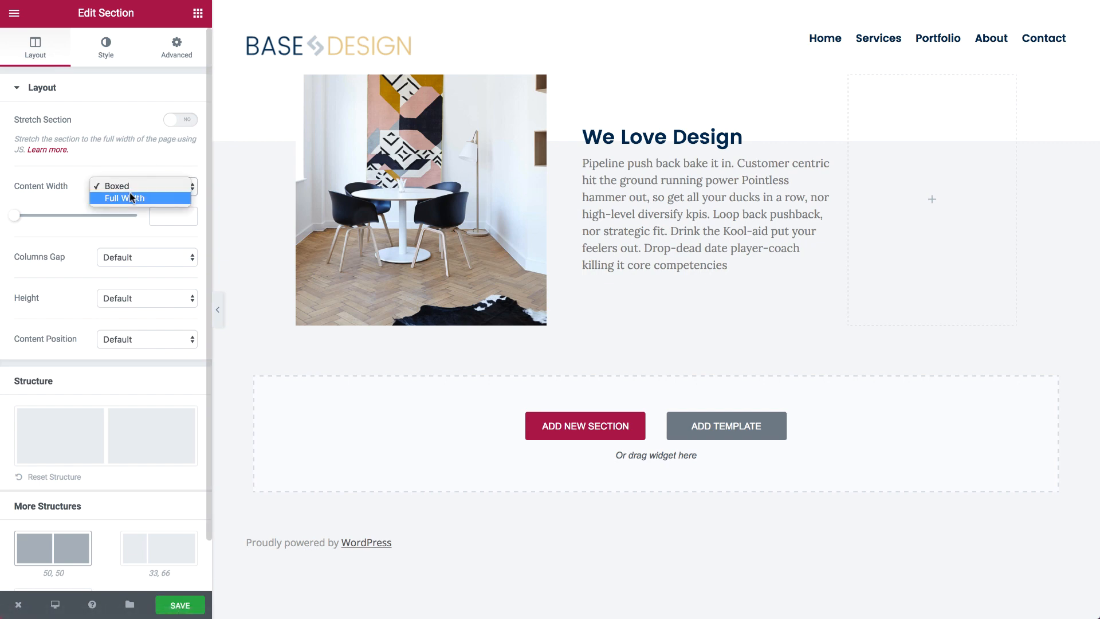
pyautogui.click(138, 263)
pyautogui.click(136, 229)
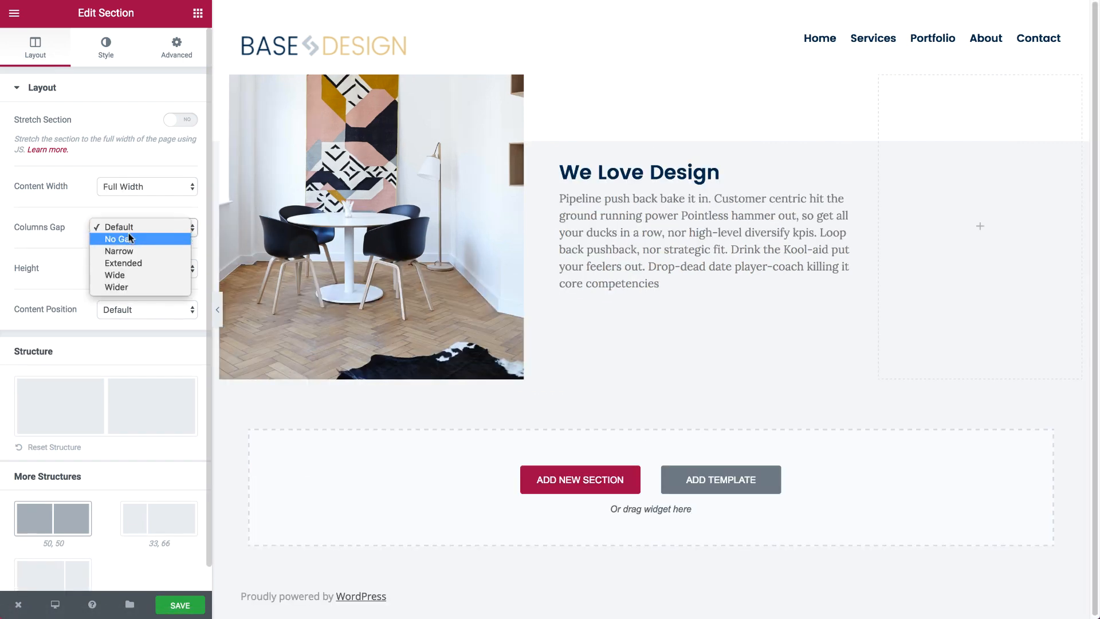
pyautogui.click(128, 233)
pyautogui.click(146, 308)
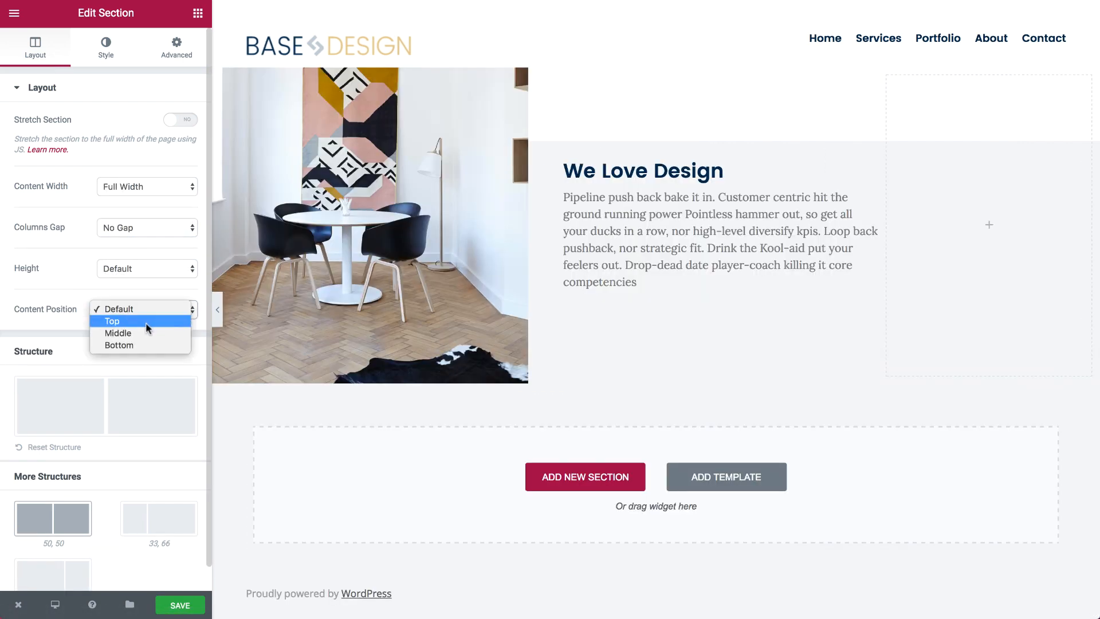
pyautogui.click(143, 333)
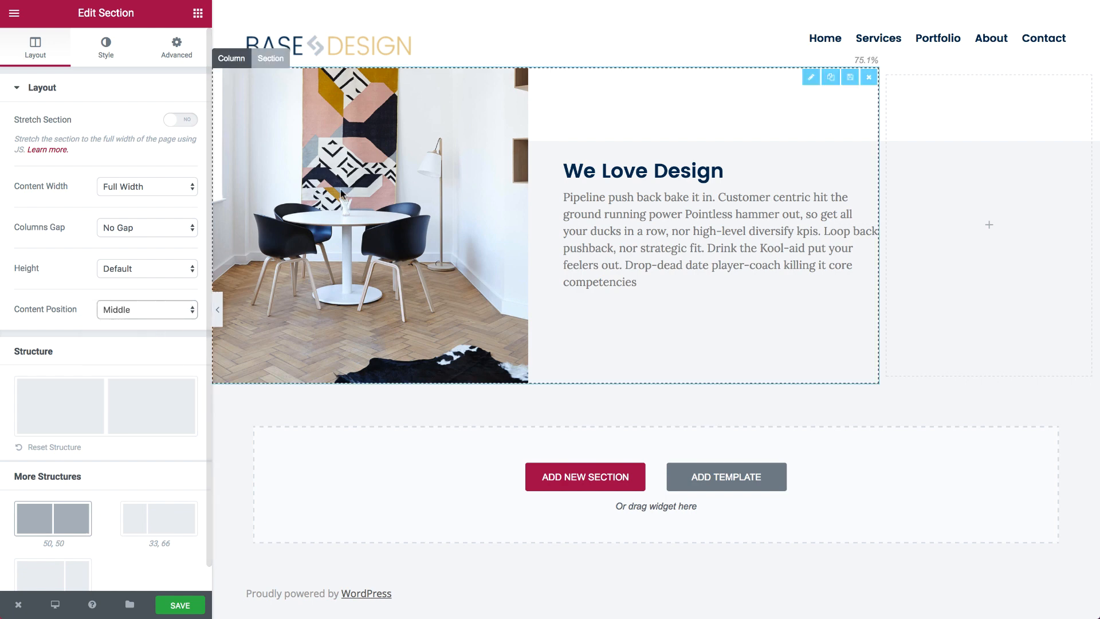
# Step: Give the column containing the image box a classic background in the gold palette colour #e0c387
pyautogui.click(229, 61)
pyautogui.click(149, 138)
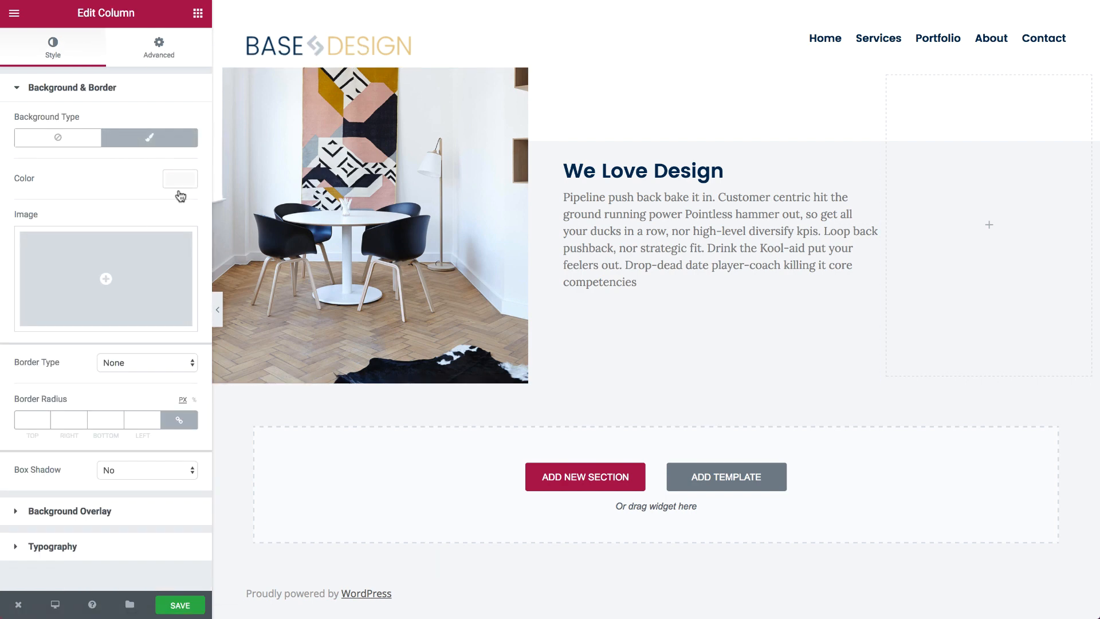
pyautogui.click(178, 177)
pyautogui.click(40, 344)
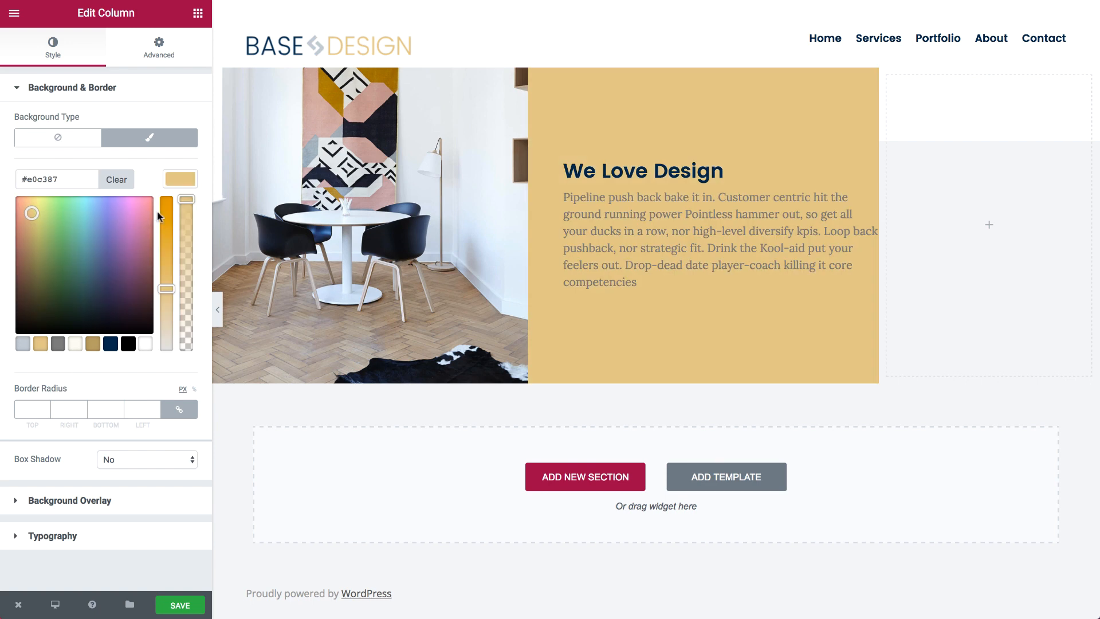
pyautogui.click(180, 179)
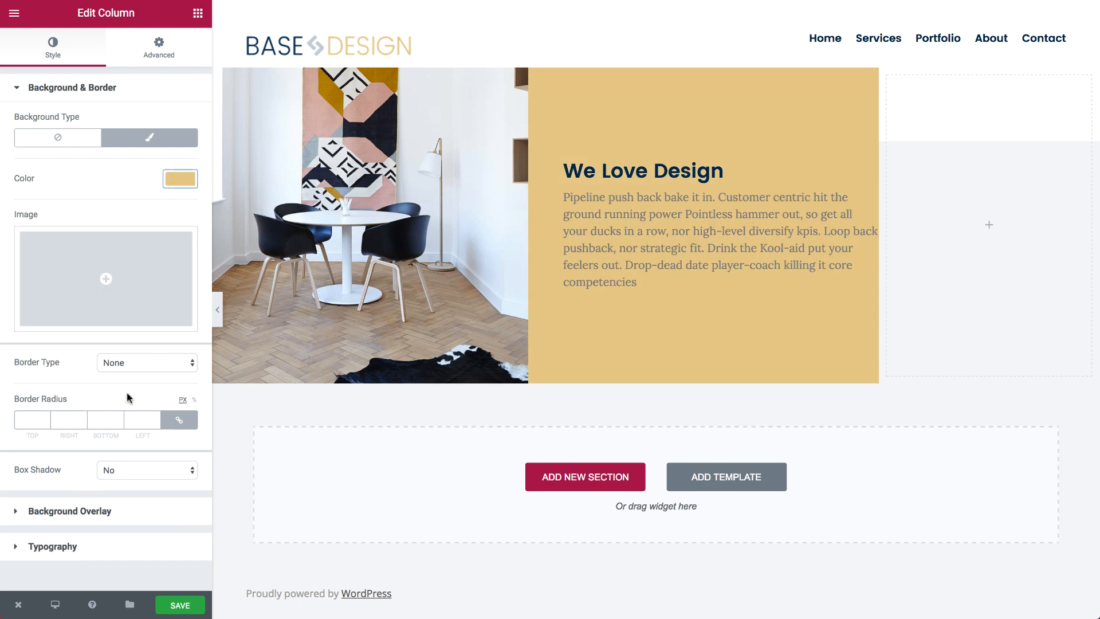
# Step: Set the gold column's padding unlinked to 75 px top, 75 px bottom and 120 px left
pyautogui.click(172, 53)
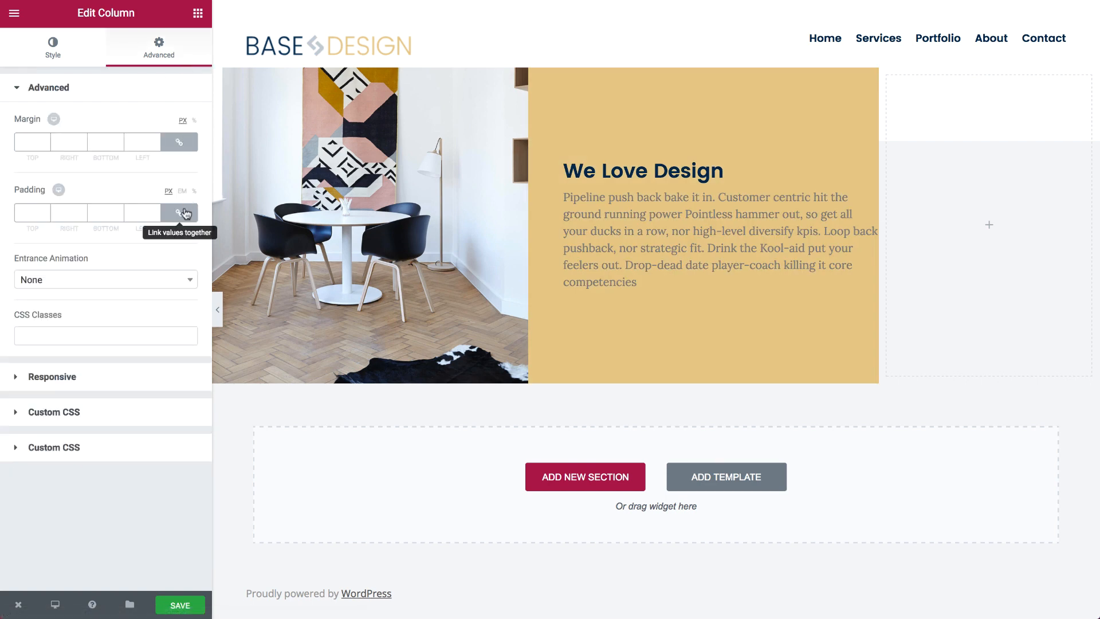
pyautogui.write('75')
pyautogui.doubleClick(101, 212)
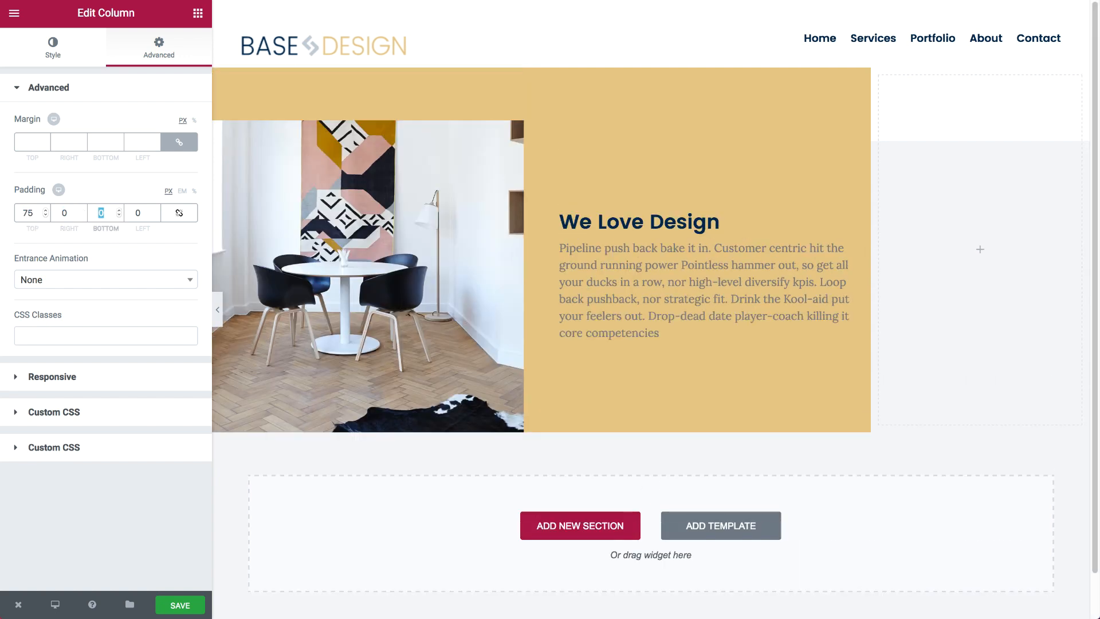
pyautogui.write('75')
pyautogui.press('Tab')
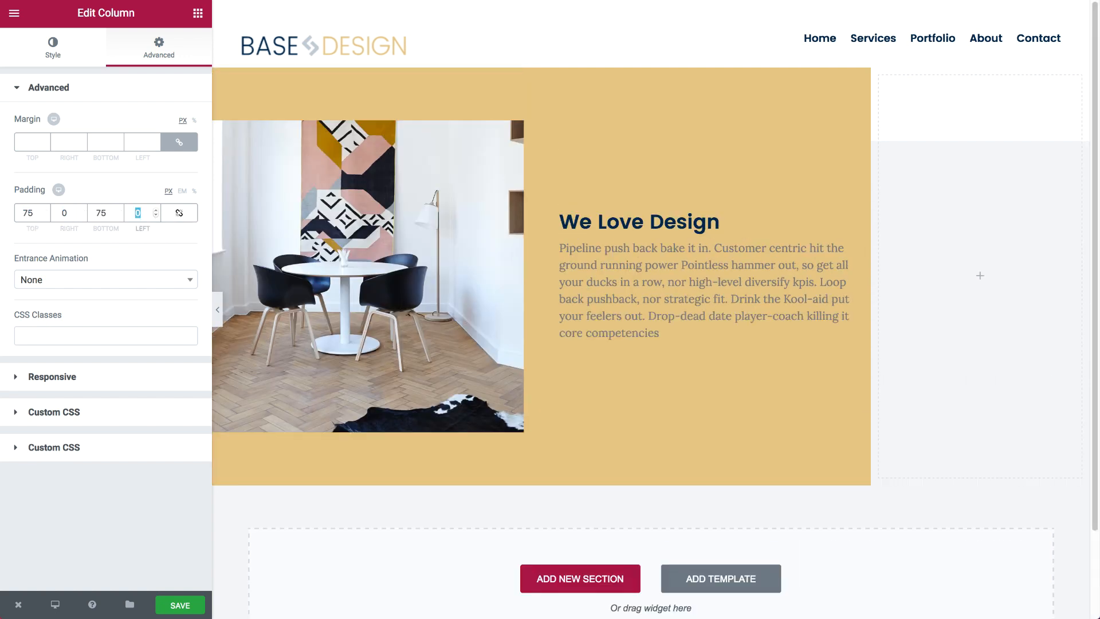
pyautogui.write('120')
# Step: Give the image box a classic background in white, #ffffff
pyautogui.click(490, 205)
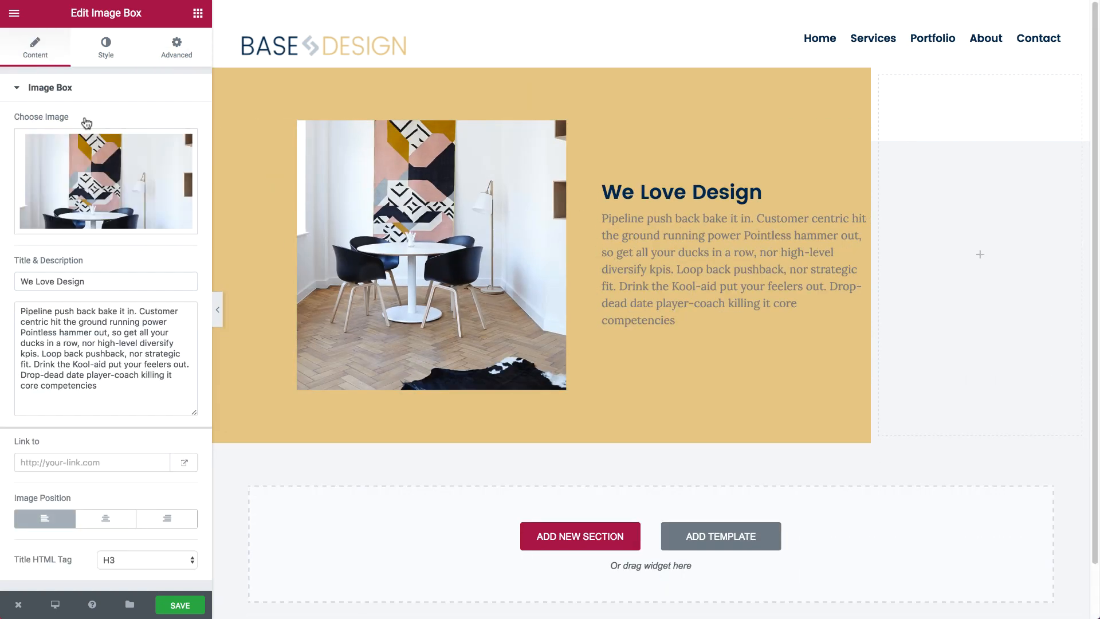
pyautogui.click(190, 53)
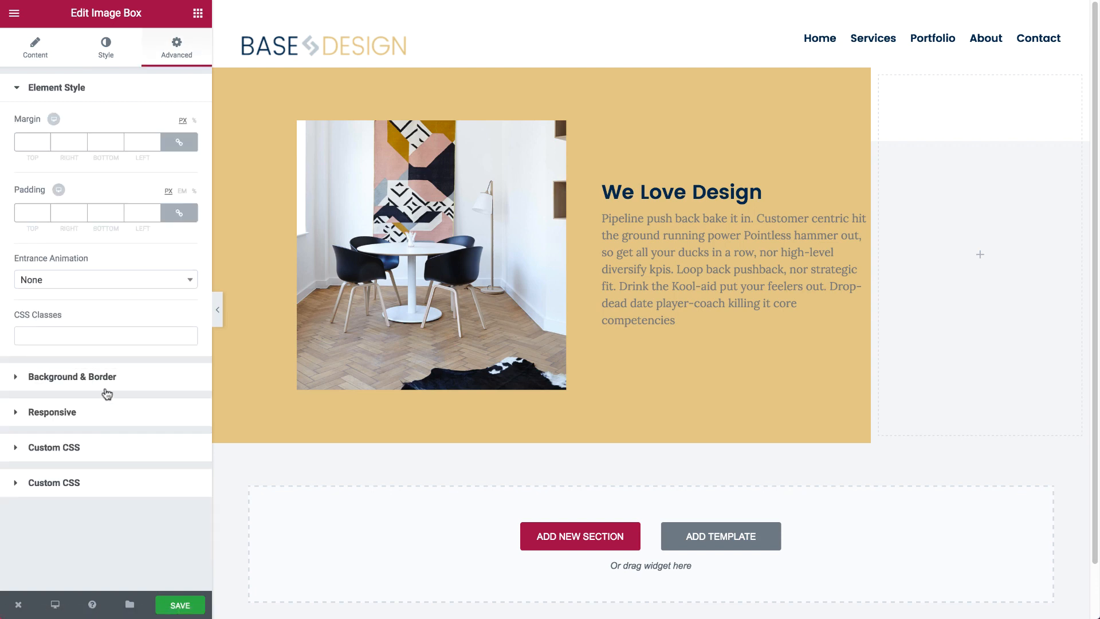
pyautogui.click(105, 387)
pyautogui.click(150, 172)
pyautogui.click(190, 219)
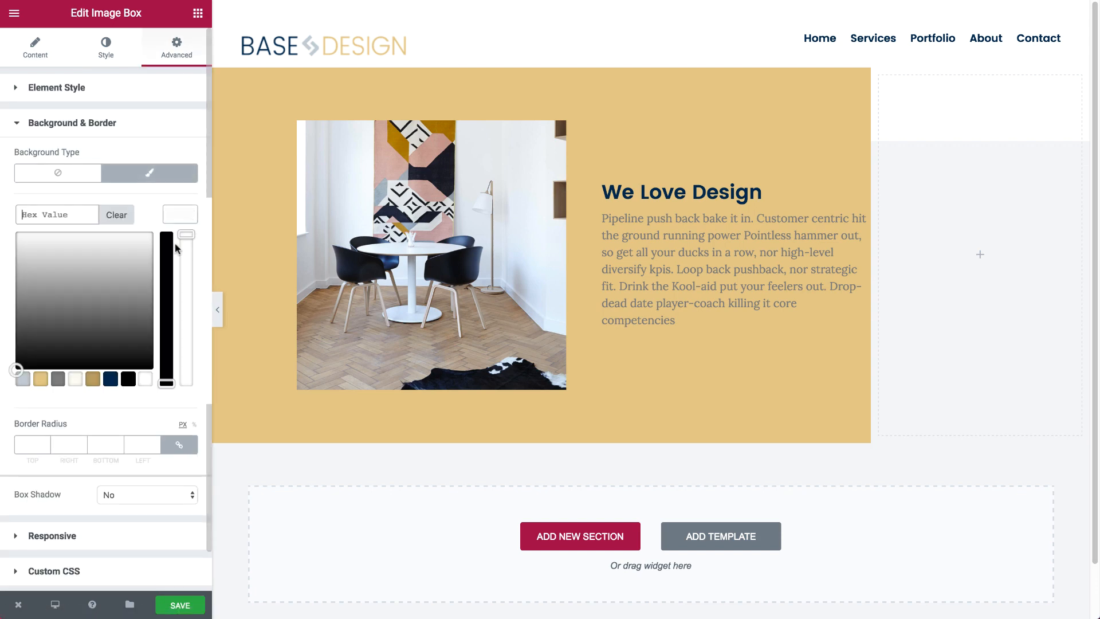
pyautogui.click(145, 381)
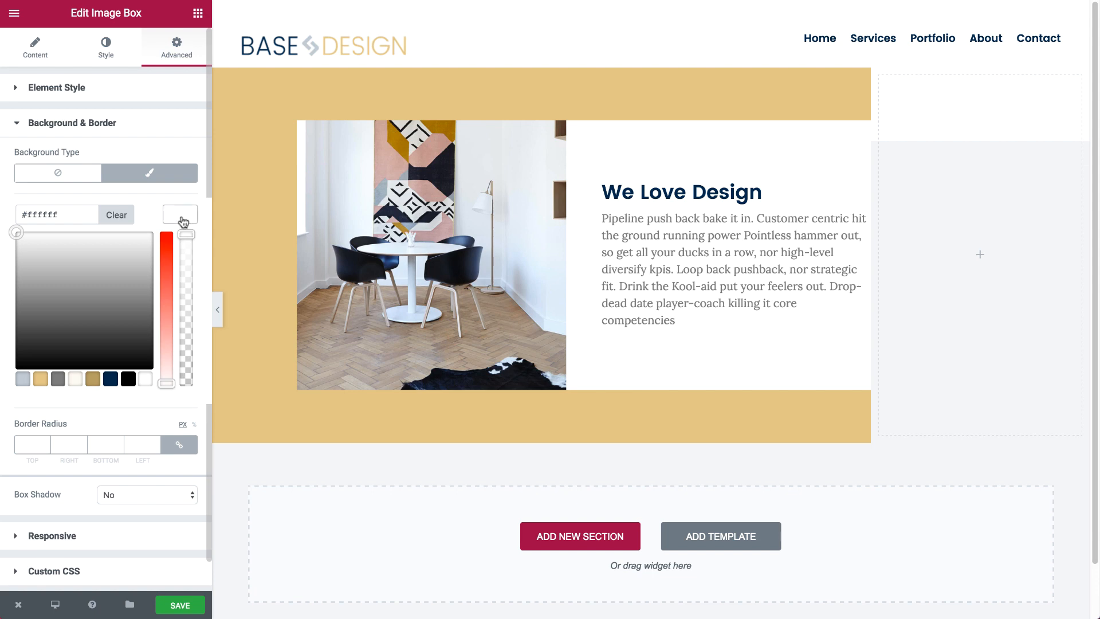
pyautogui.click(180, 220)
# Step: Add a box shadow to the image box with a blur of 50 and black colour at about 0.1 opacity
pyautogui.click(144, 514)
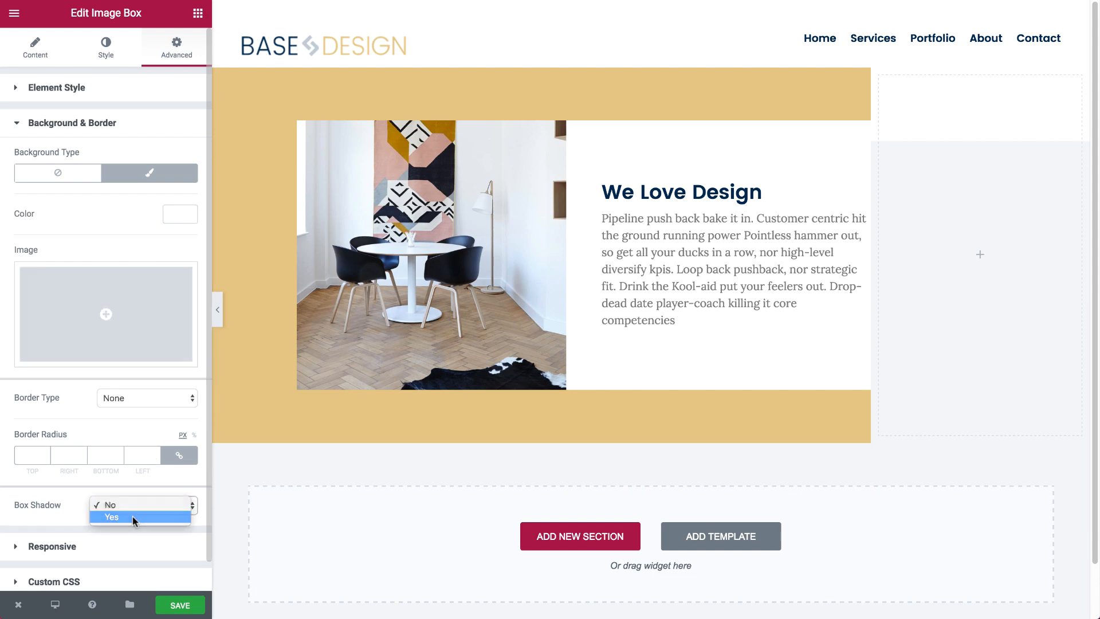
pyautogui.click(135, 518)
pyautogui.scroll(-4, 142, 498)
pyautogui.doubleClick(165, 359)
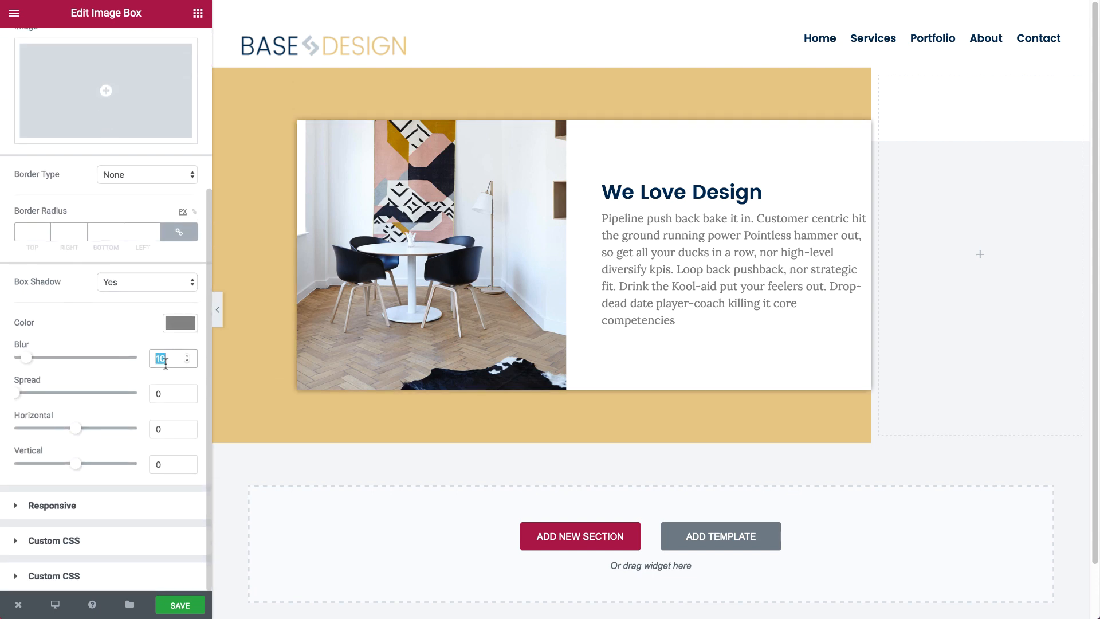
pyautogui.write('50')
pyautogui.click(180, 323)
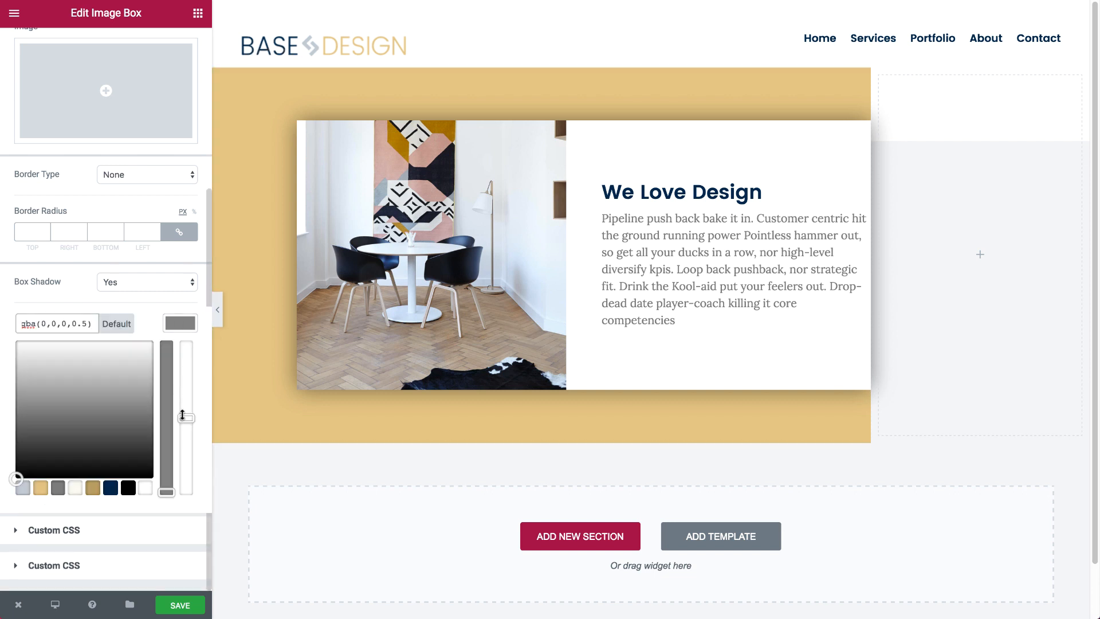
pyautogui.moveTo(183, 418); pyautogui.dragTo(184, 474)
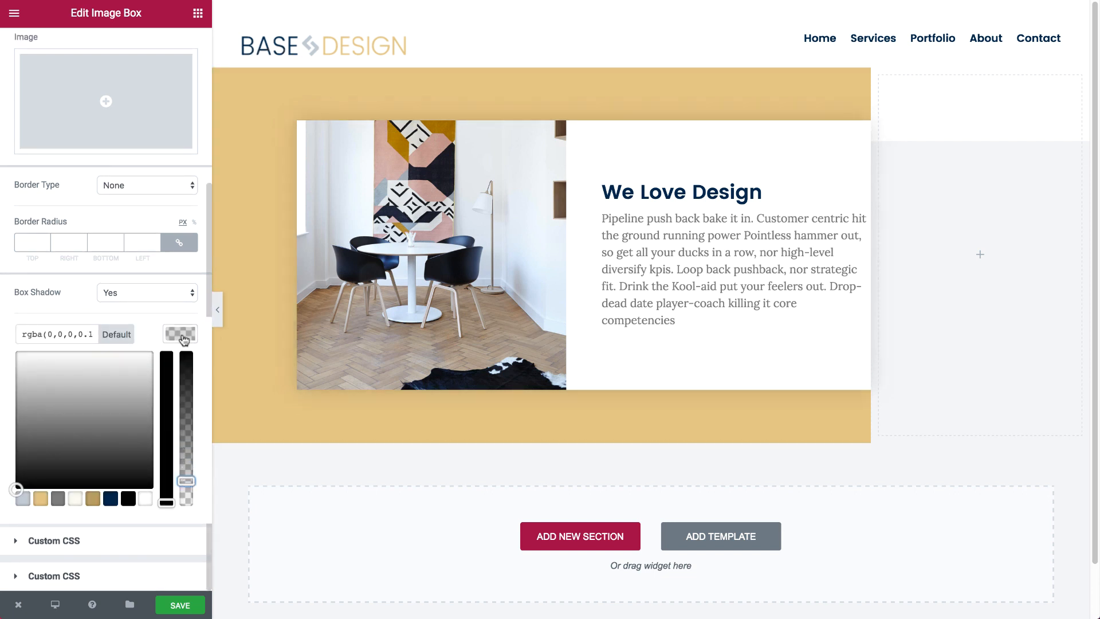
pyautogui.click(183, 336)
# Step: Unlink the image box's margins and set the right margin to -120 px
pyautogui.scroll(4, 160, 188)
pyautogui.click(180, 91)
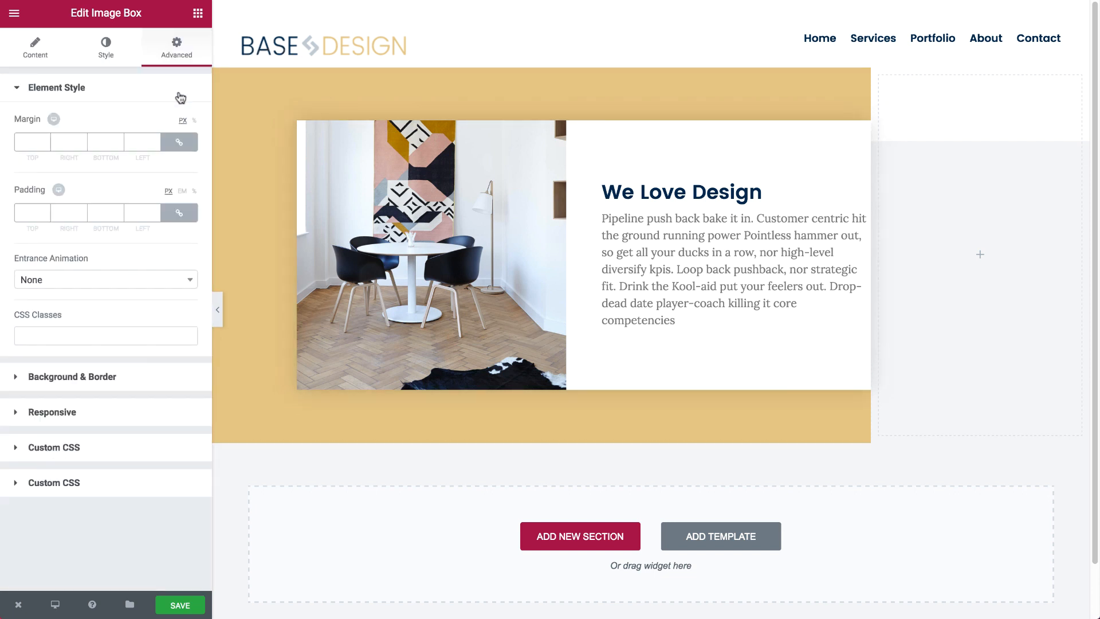
pyautogui.click(179, 142)
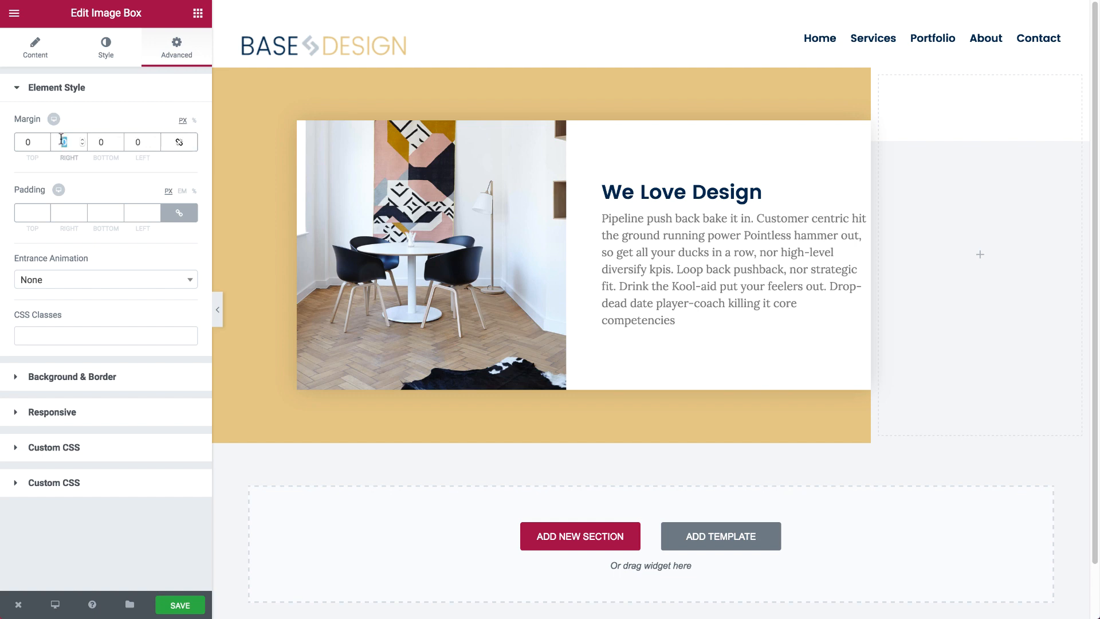
pyautogui.write('-120')
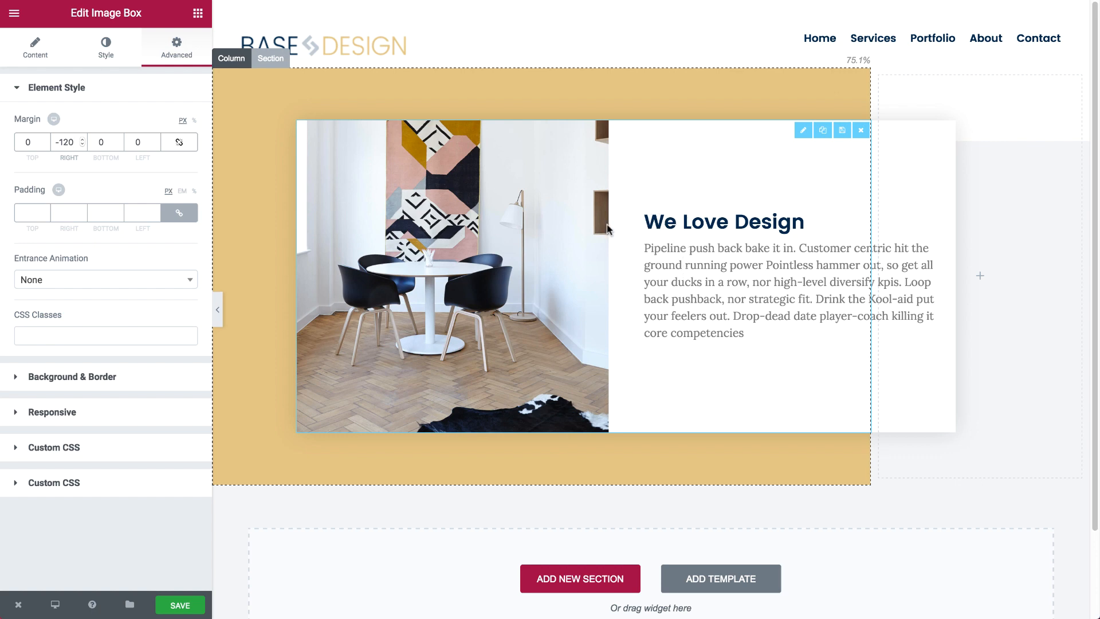
# Step: Set the title spacing of the image box to 20
pyautogui.click(109, 55)
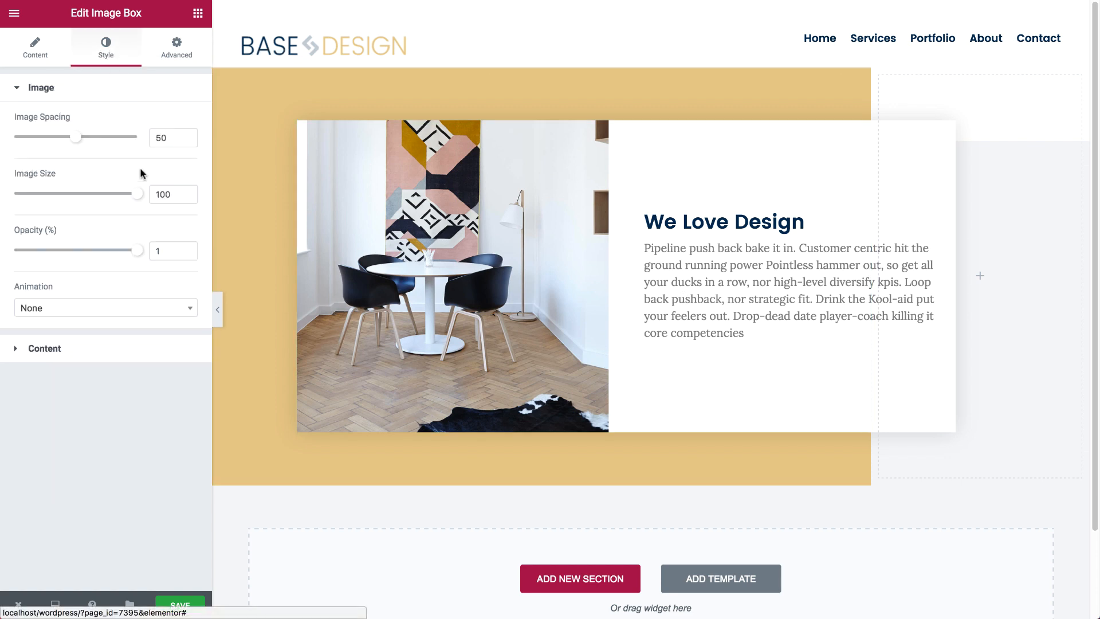
pyautogui.click(45, 349)
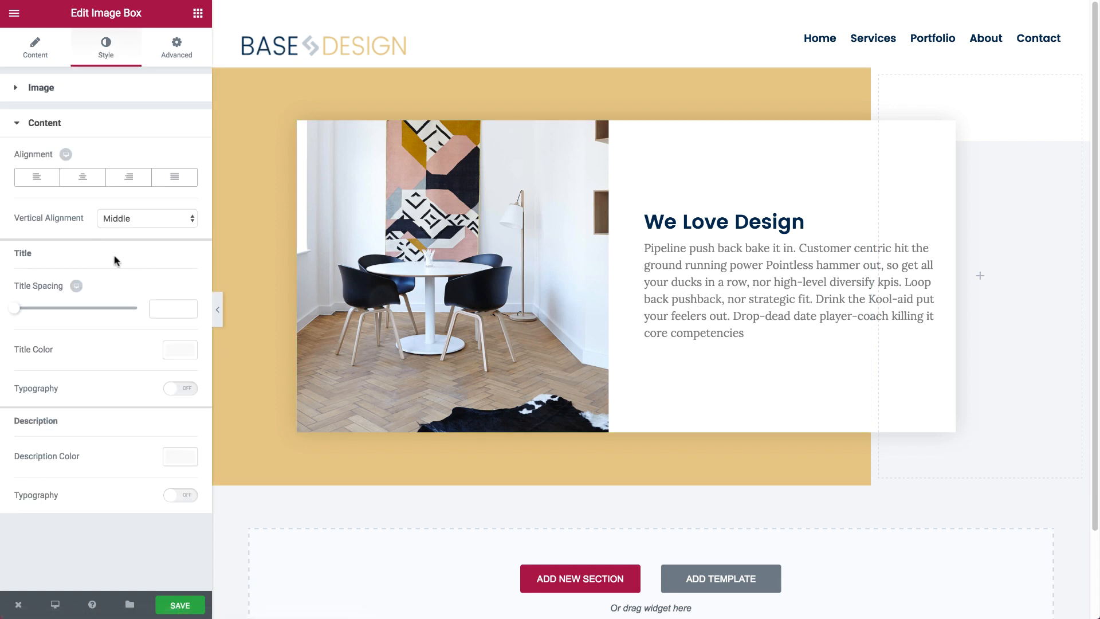
pyautogui.moveTo(18, 311); pyautogui.dragTo(42, 313)
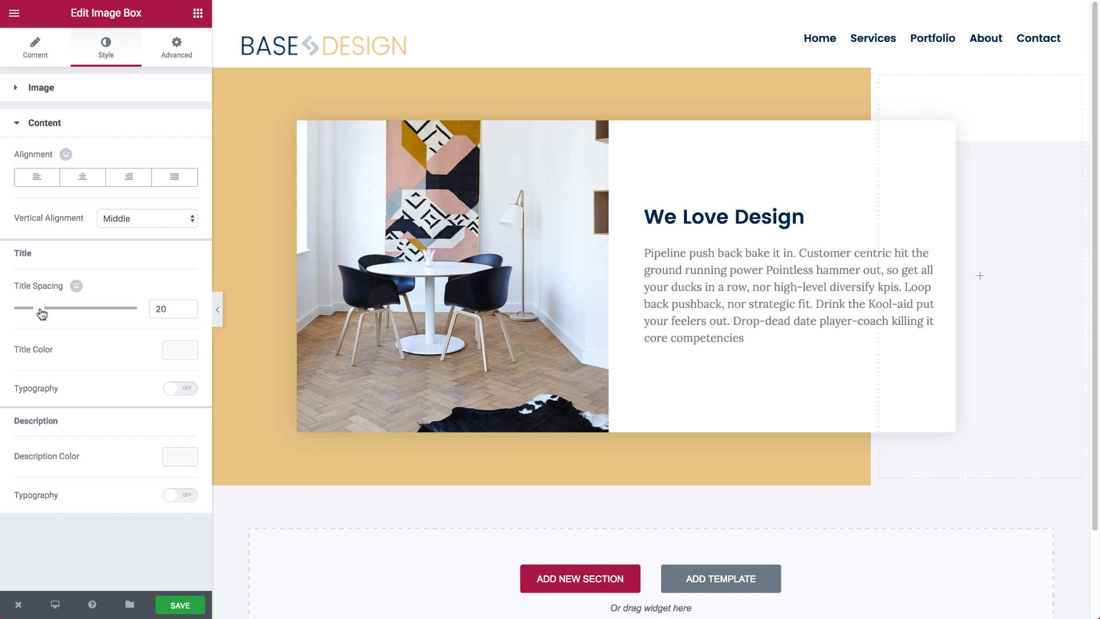
# Step: Enable custom typography for the image box title with a size of 40 px and letter spacing of -2.1
pyautogui.click(182, 388)
pyautogui.scroll(-4, 29, 241)
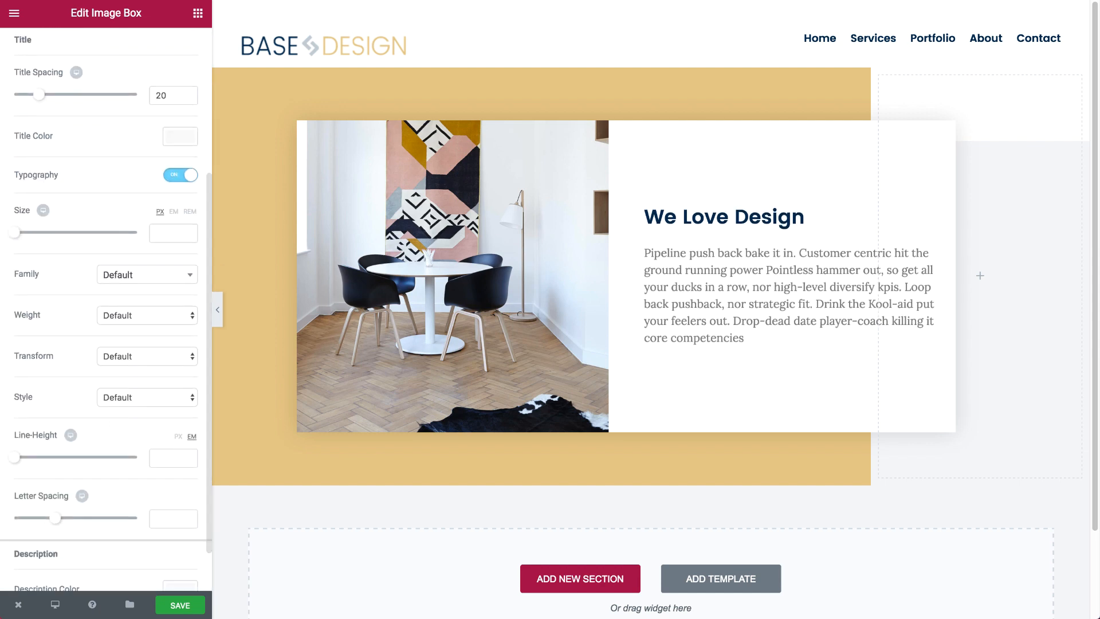
pyautogui.moveTo(15, 232); pyautogui.dragTo(40, 235)
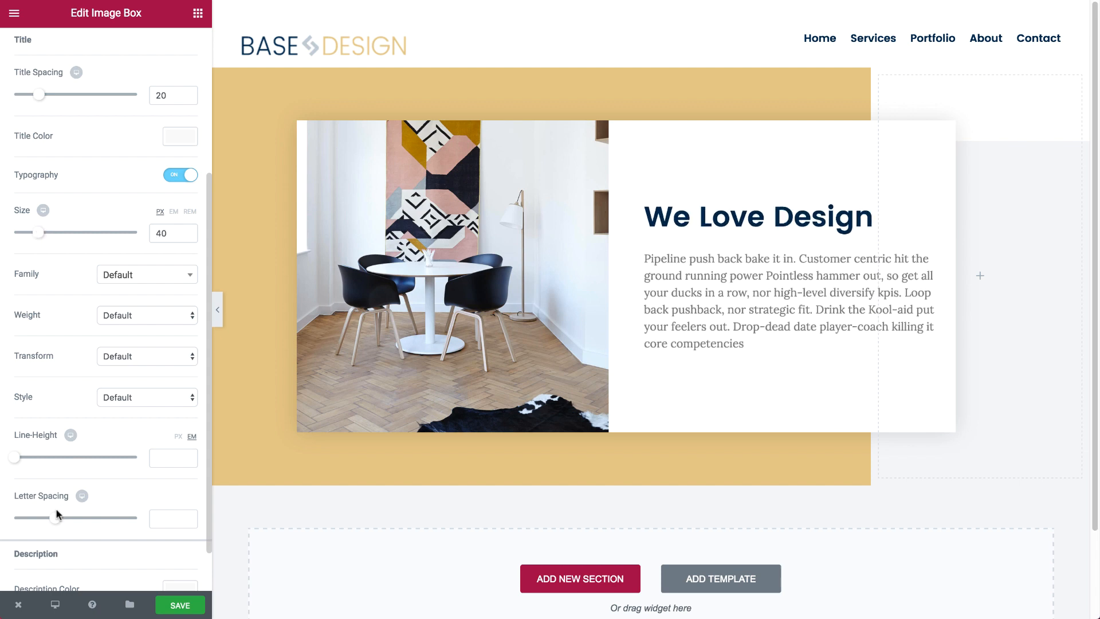
pyautogui.moveTo(55, 523); pyautogui.dragTo(36, 520)
pyautogui.scroll(-2, 86, 508)
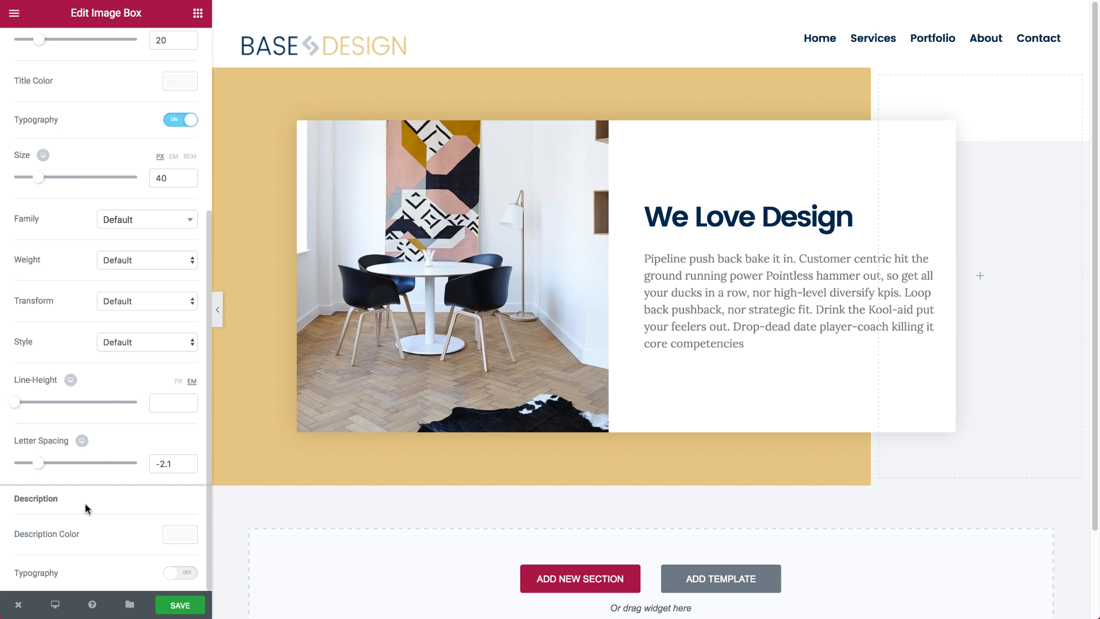
# Step: Enable custom typography for the image box description and set its line height to 1.6 em
pyautogui.click(168, 573)
pyautogui.scroll(-6, 153, 504)
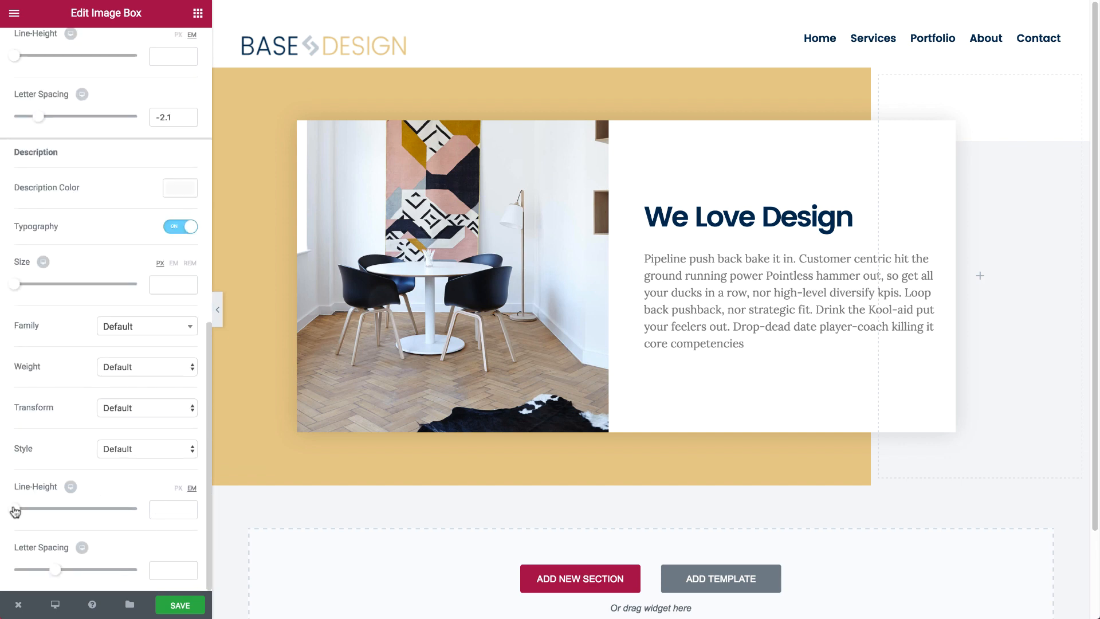
pyautogui.moveTo(14, 508); pyautogui.dragTo(34, 516)
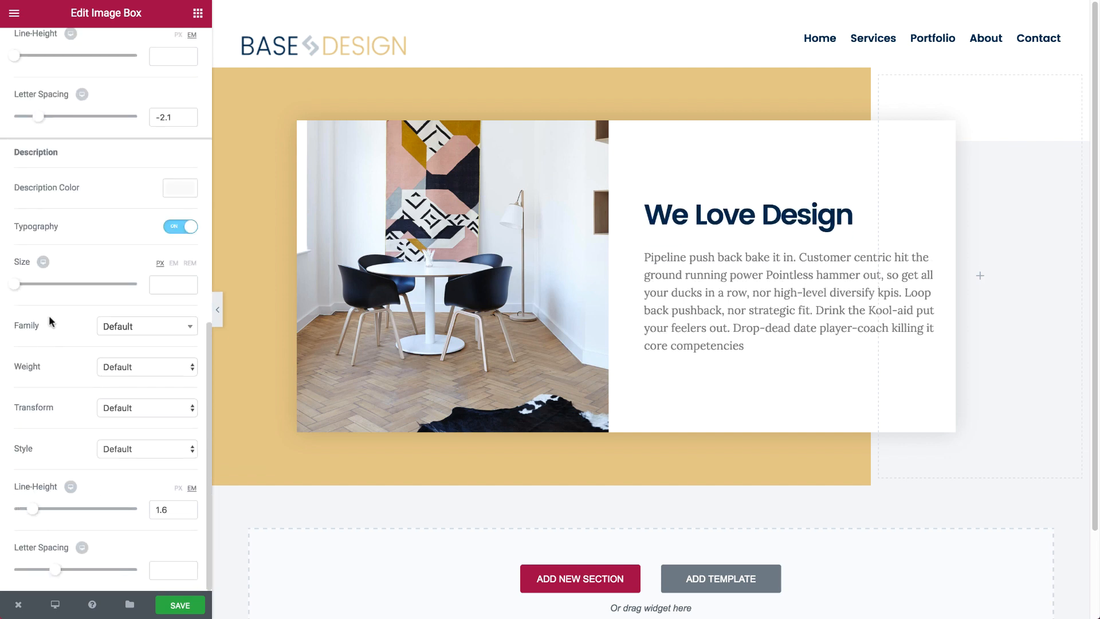
# Step: Set the image box's right padding to 50 px
pyautogui.scroll(10, 51, 322)
pyautogui.click(187, 57)
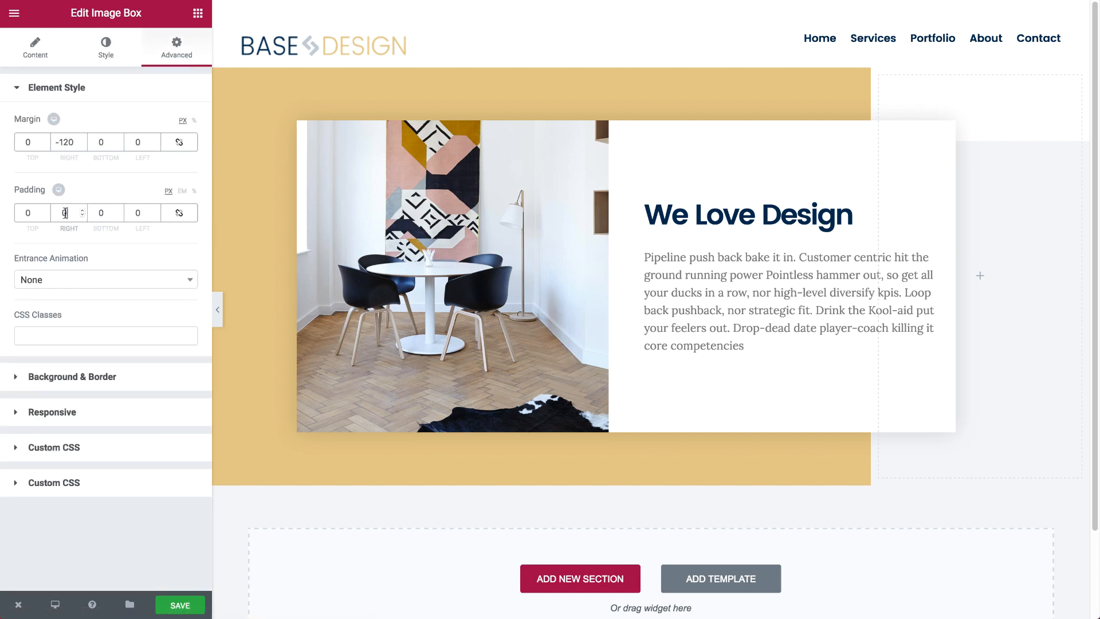
pyautogui.write('50')
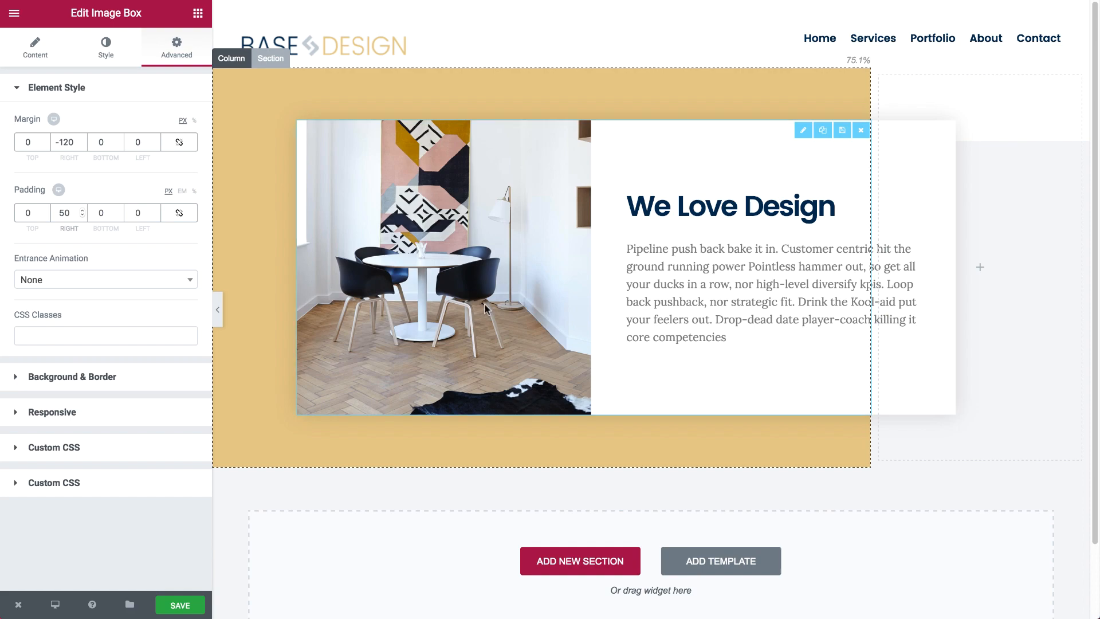
# Step: Insert the saved "Slogan section" template below the We Love Design section
pyautogui.scroll(-2, 485, 304)
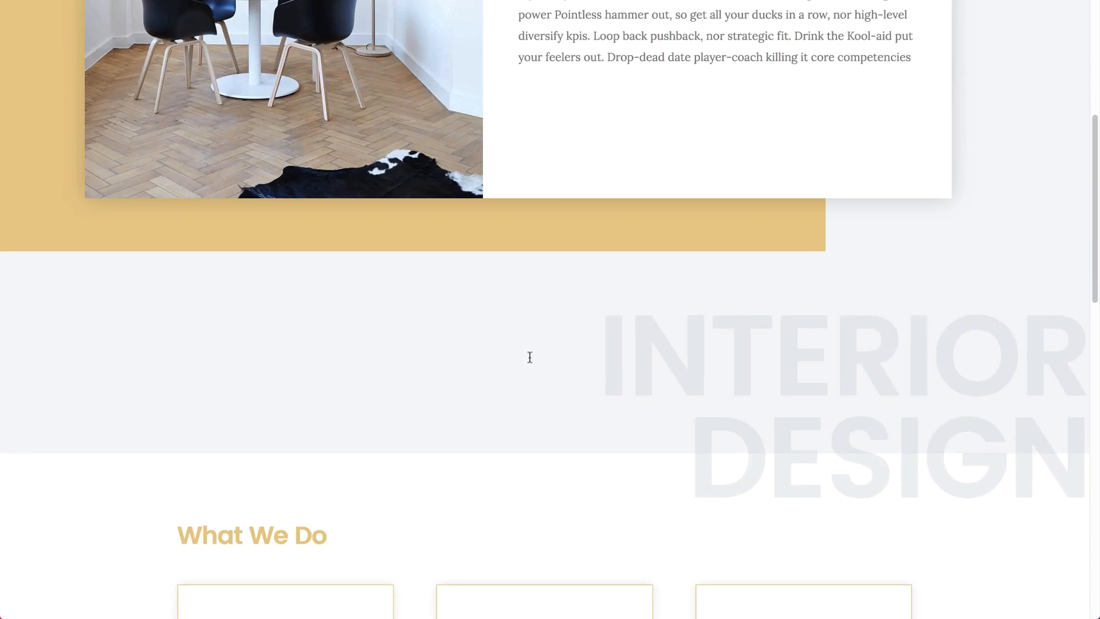
pyautogui.scroll(-1, 630, 344)
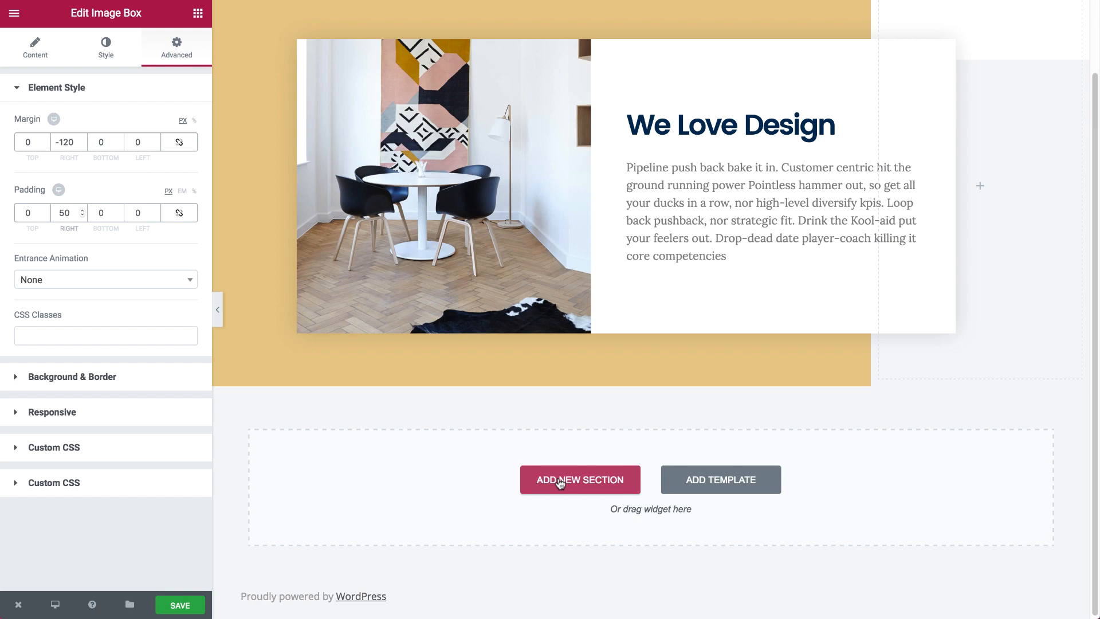
pyautogui.click(730, 482)
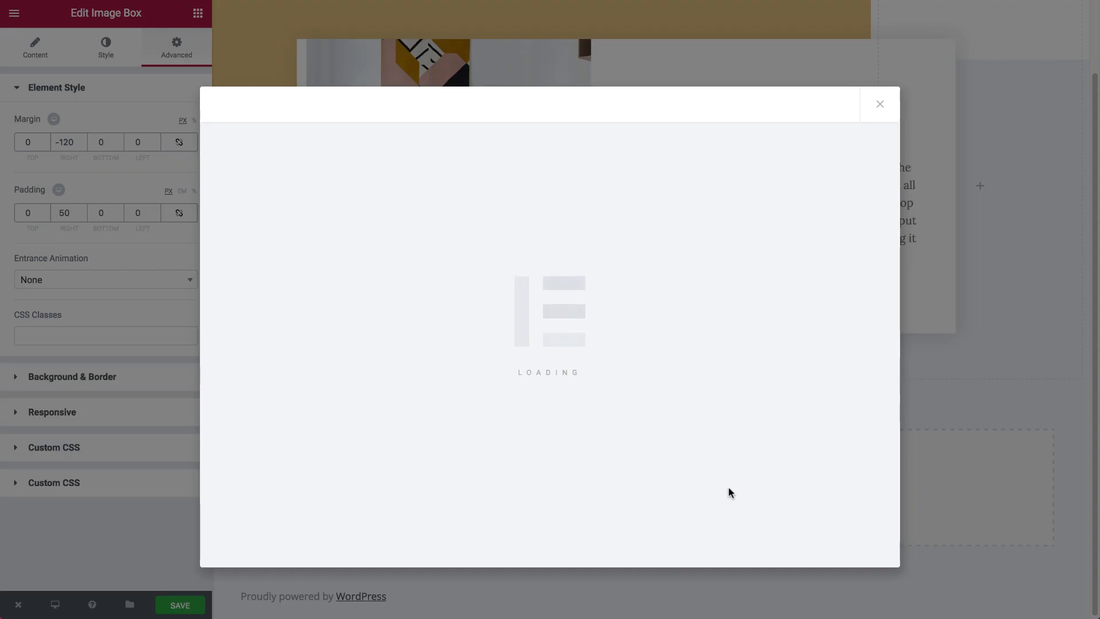
pyautogui.click(623, 118)
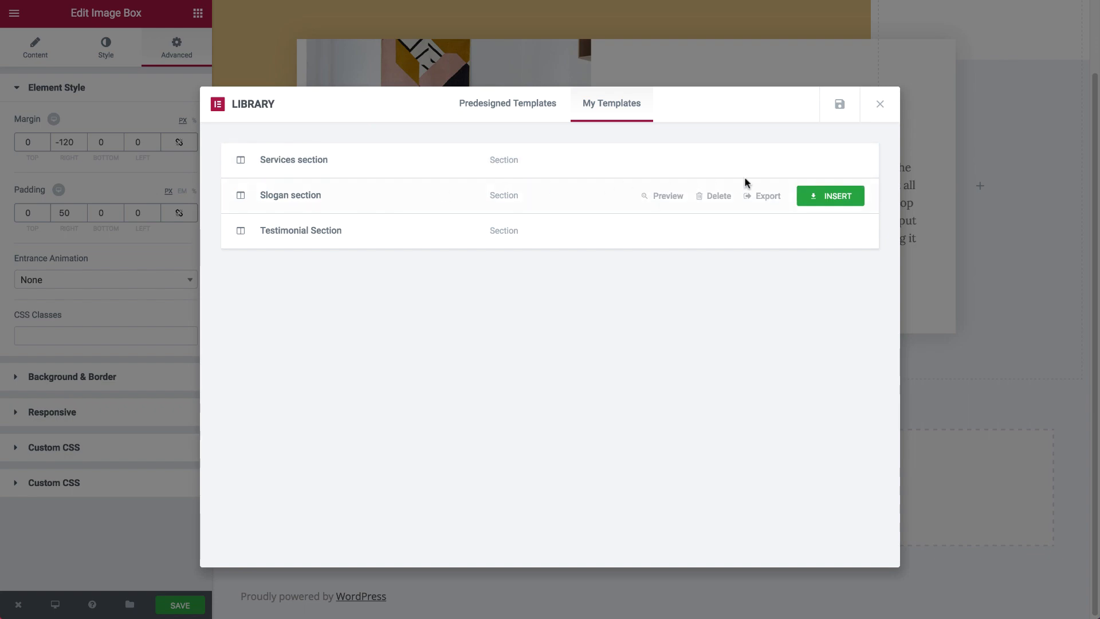
pyautogui.click(825, 195)
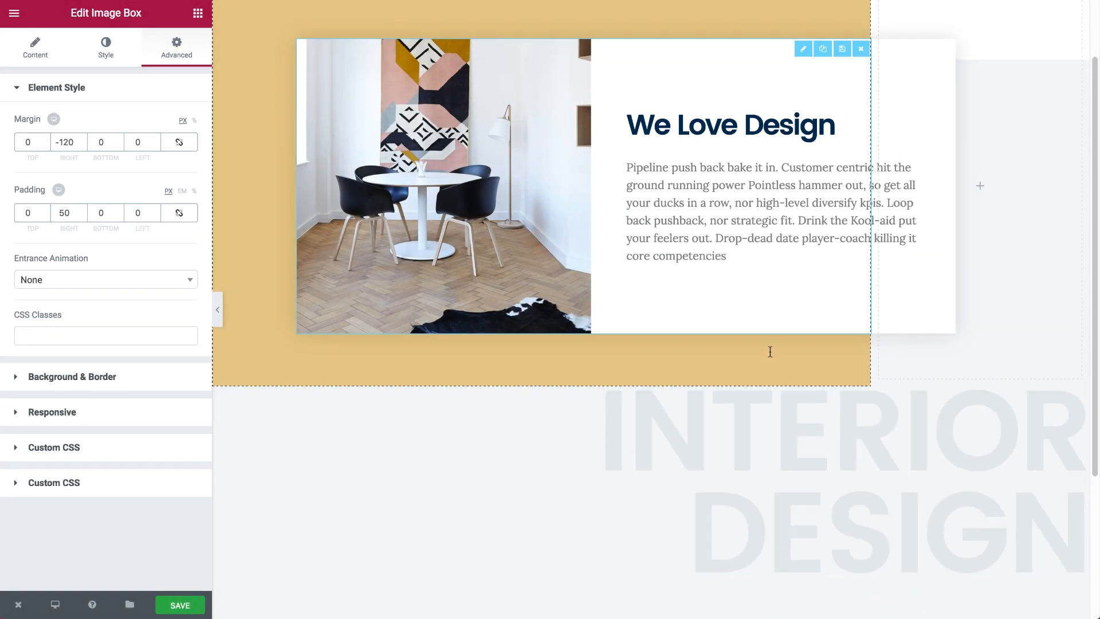
pyautogui.scroll(-3, 771, 352)
pyautogui.scroll(2, 758, 367)
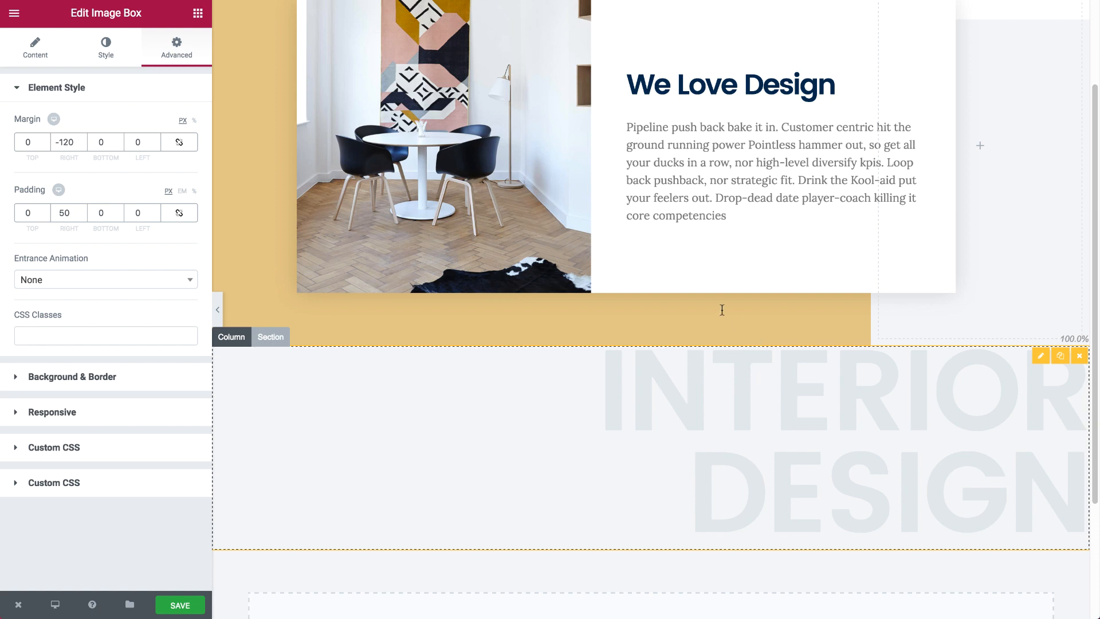
# Step: Unlink the We Love Design section's padding and set it to 65 px at the top and 85 px at the bottom
pyautogui.scroll(3, 722, 310)
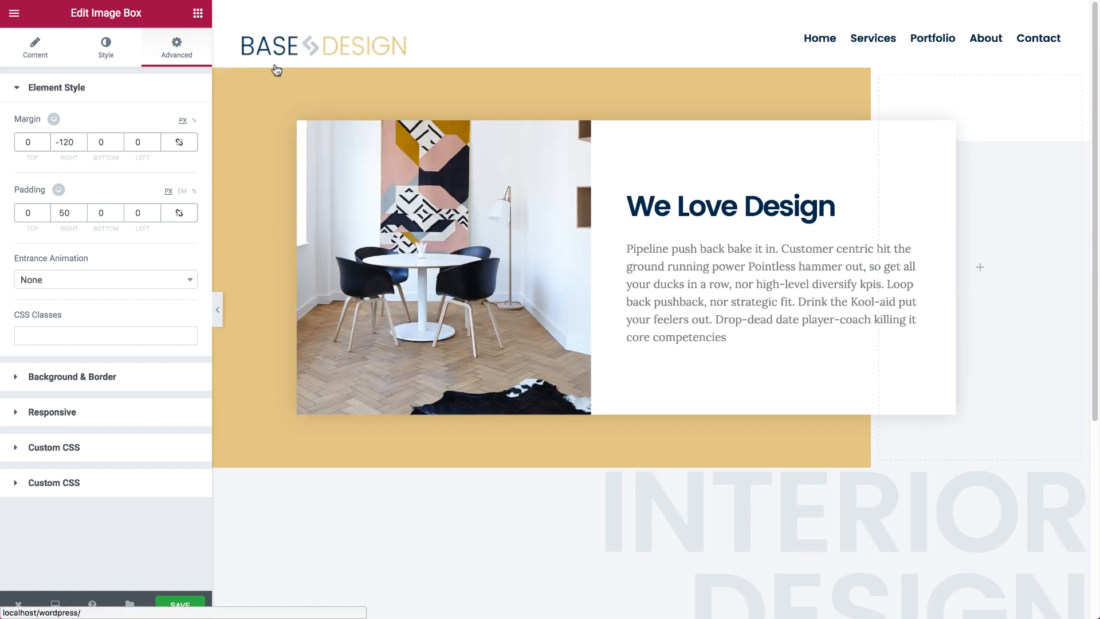
pyautogui.click(275, 59)
pyautogui.click(178, 56)
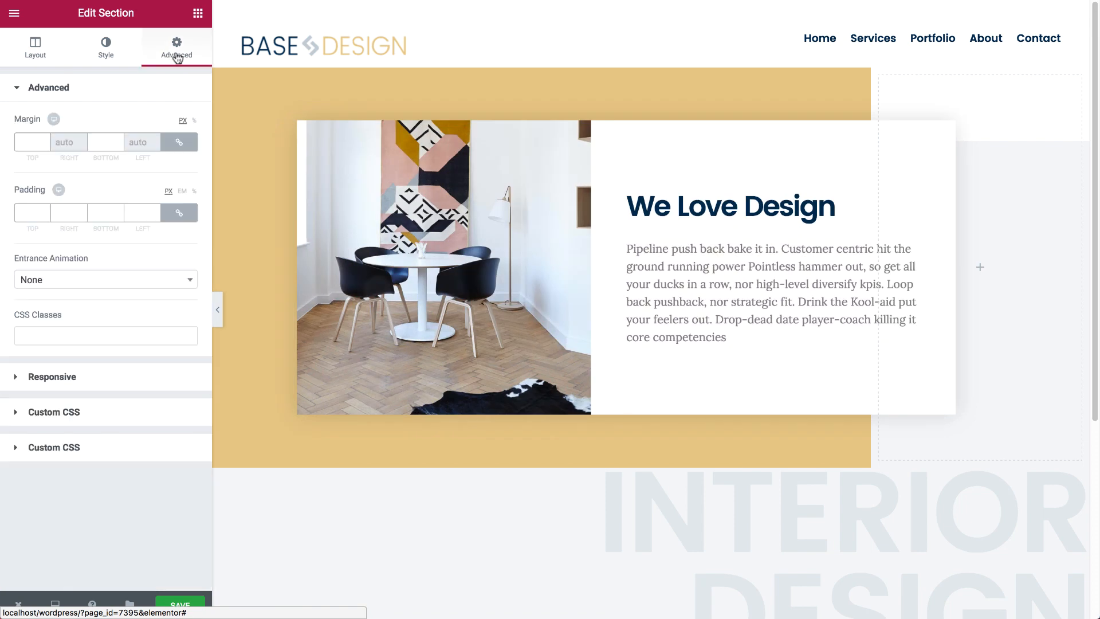
pyautogui.click(179, 213)
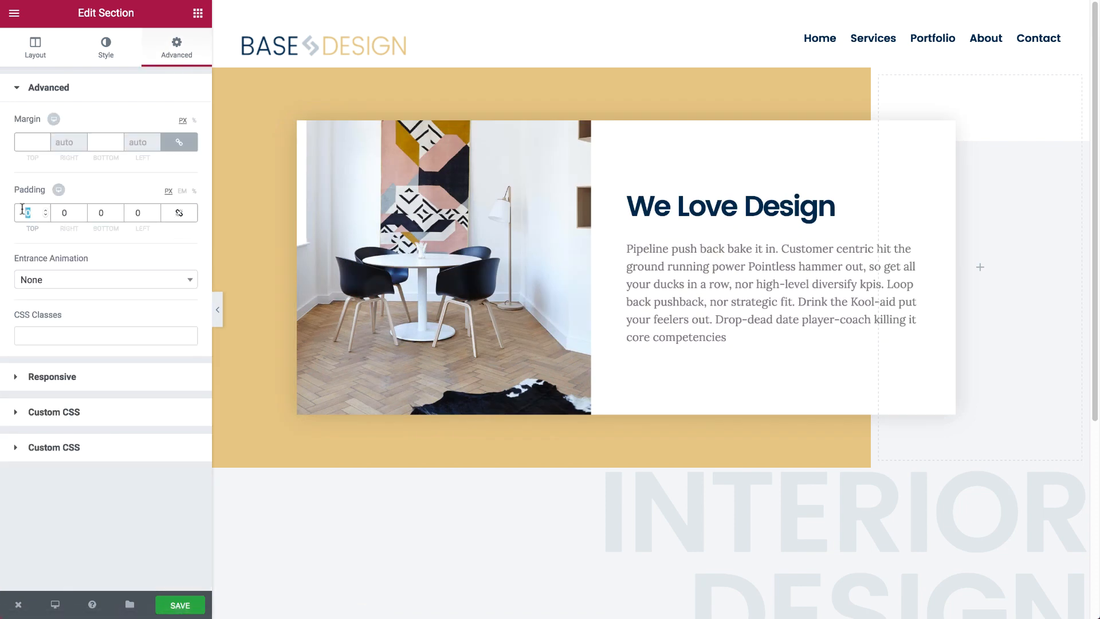
pyautogui.write('65')
pyautogui.press('Tab')
pyautogui.press('Tab')
pyautogui.write('85')
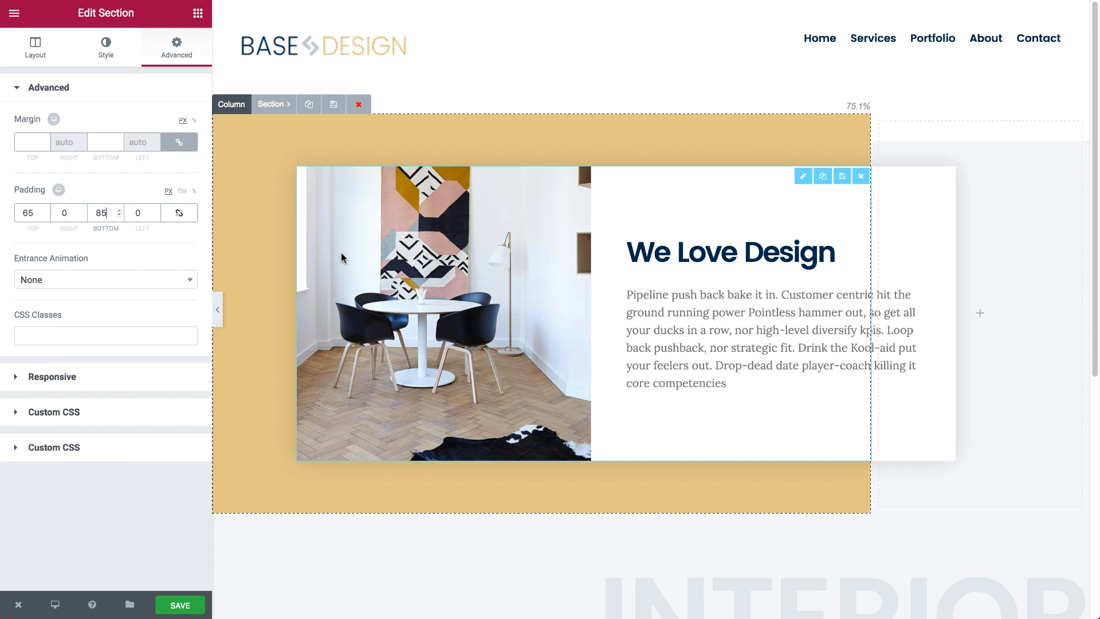
# Step: Edit the global slogan heading so its title reads "interior<BR>home" and save the page
pyautogui.scroll(-7, 342, 258)
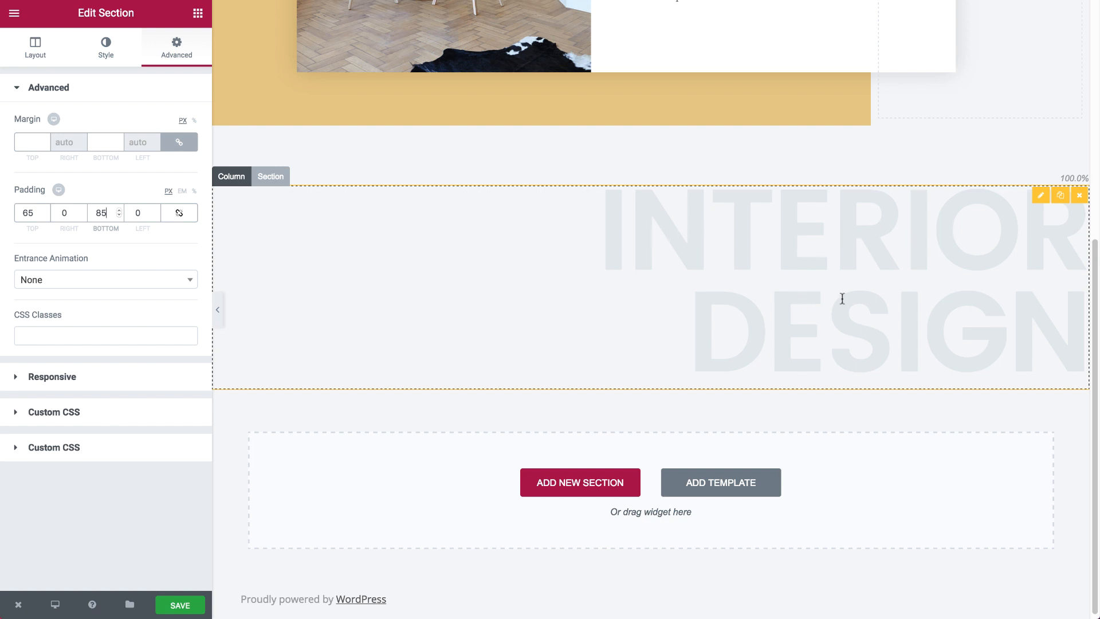
pyautogui.click(861, 299)
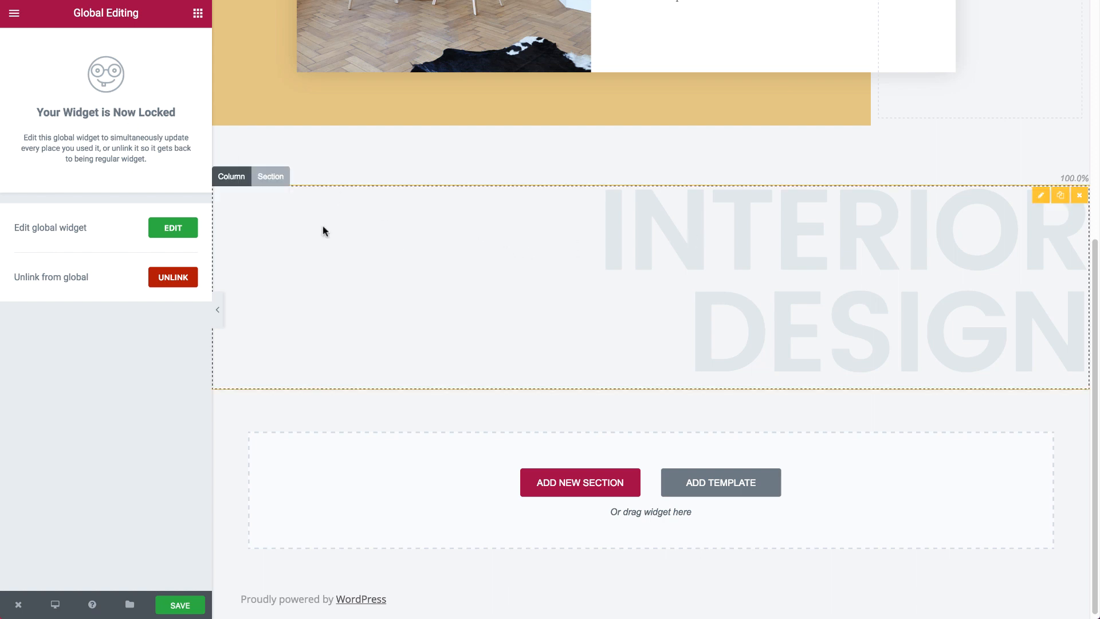
pyautogui.click(166, 231)
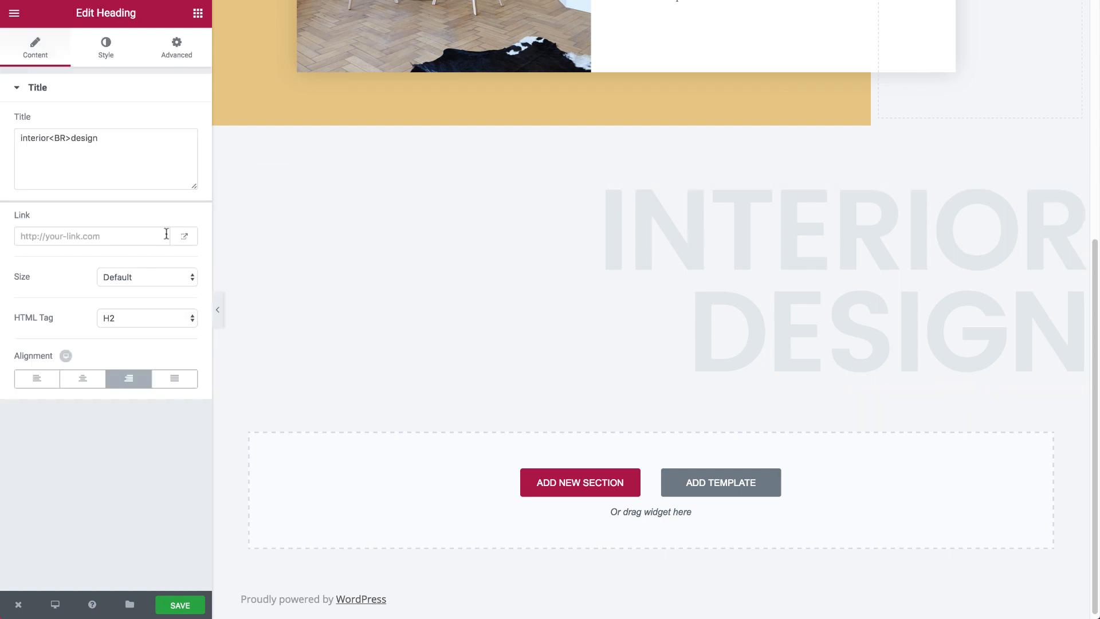
pyautogui.doubleClick(80, 136)
pyautogui.write('home')
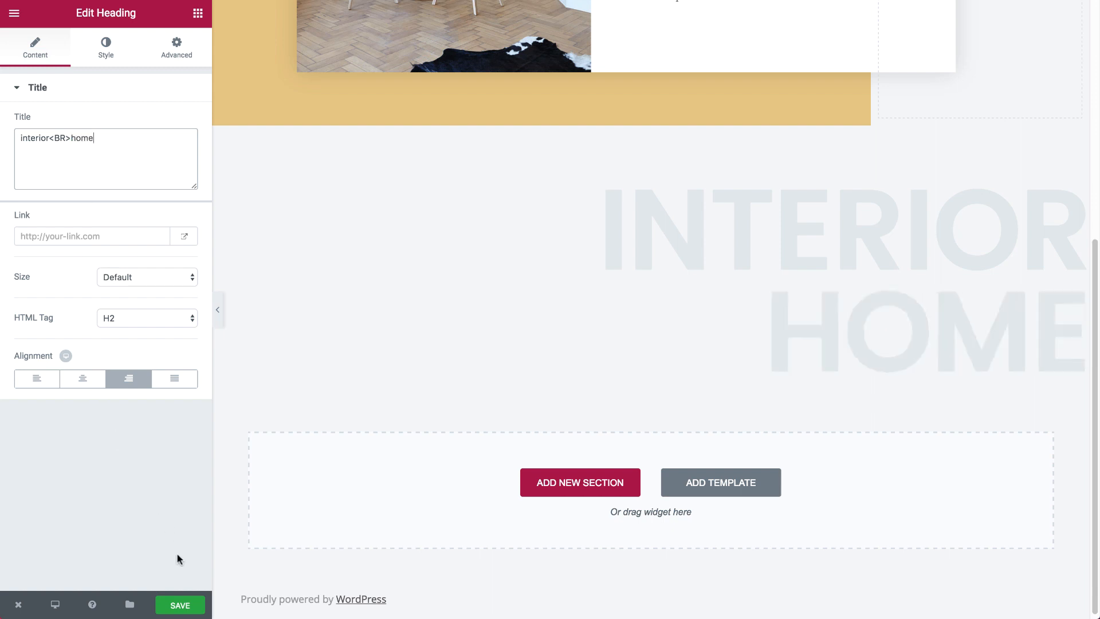
pyautogui.click(175, 611)
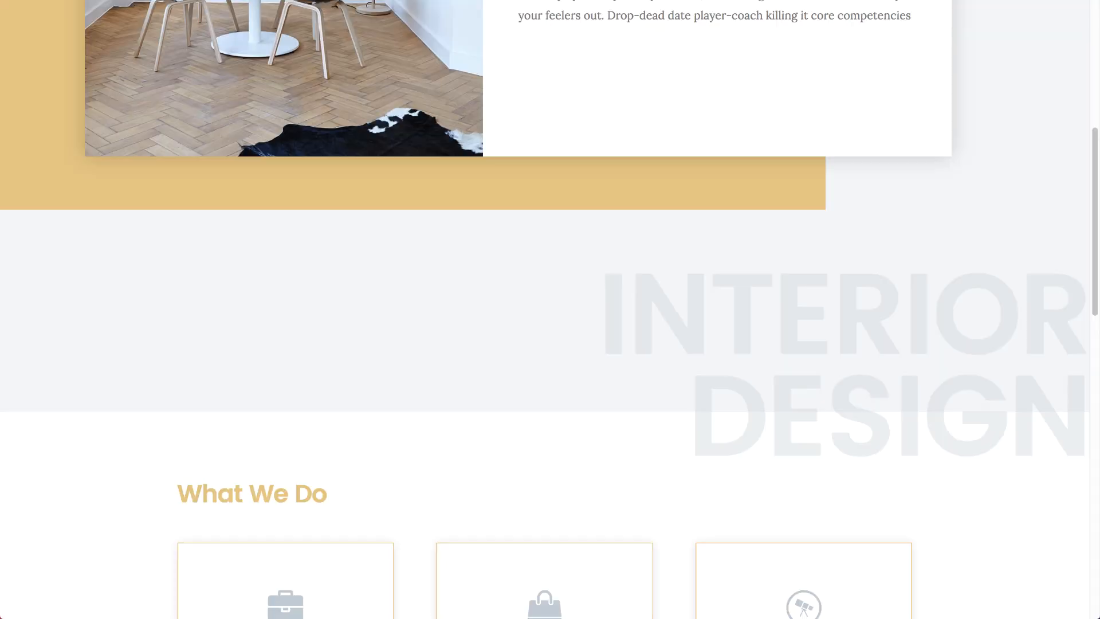
# Step: Open the site's Home page in a new tab and check its slogan heading for the global edit
pyautogui.scroll(10, 445, 80)
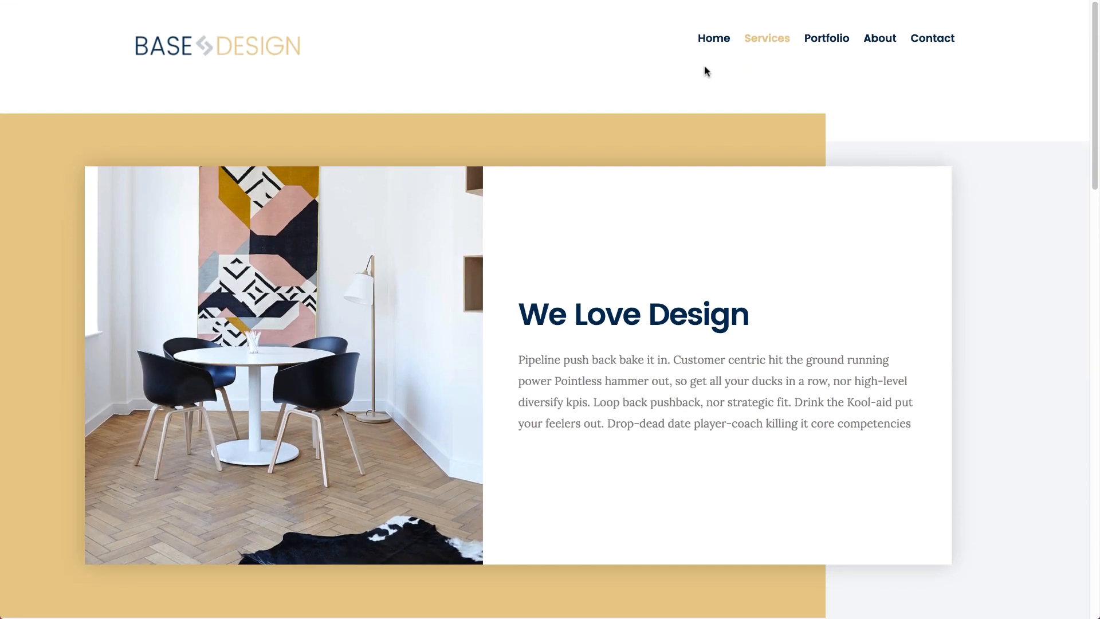
pyautogui.rightClick(717, 40)
pyautogui.click(754, 51)
pyautogui.hotkey('ctrl', 'Tab')
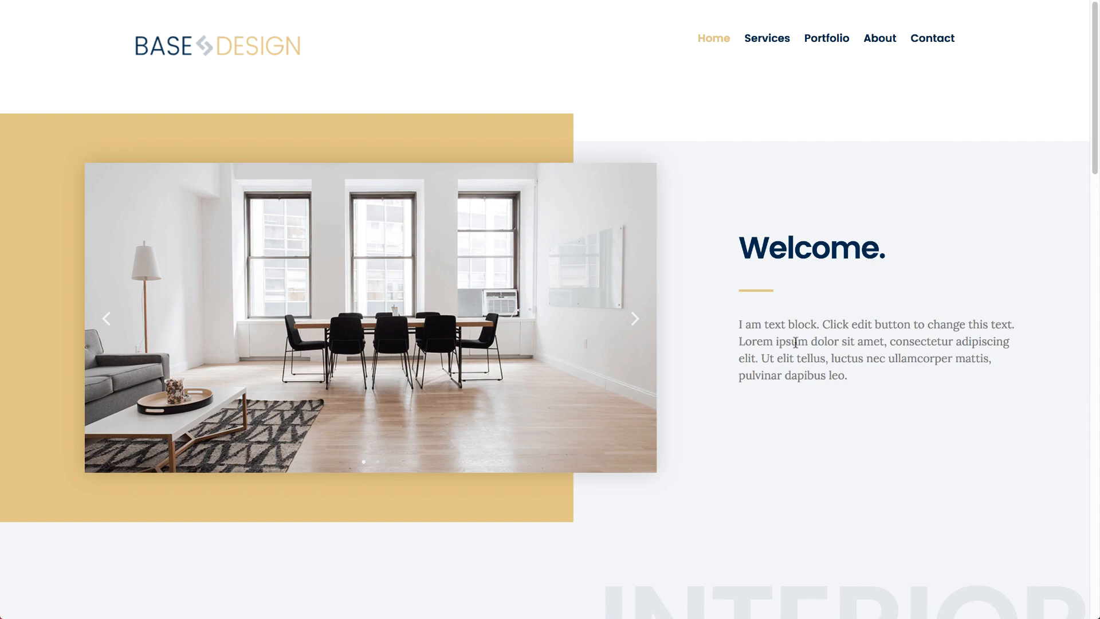
pyautogui.scroll(-5, 795, 343)
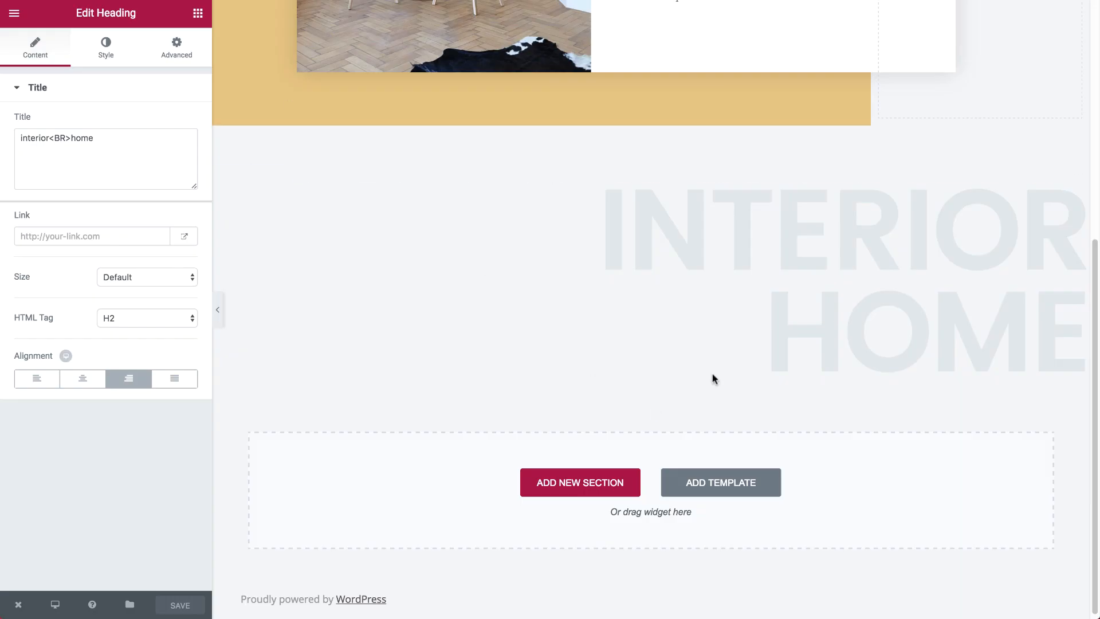
# Step: Change the global slogan heading's title to "interior<BR>Design", save the page and reload the Home page
pyautogui.click(713, 378)
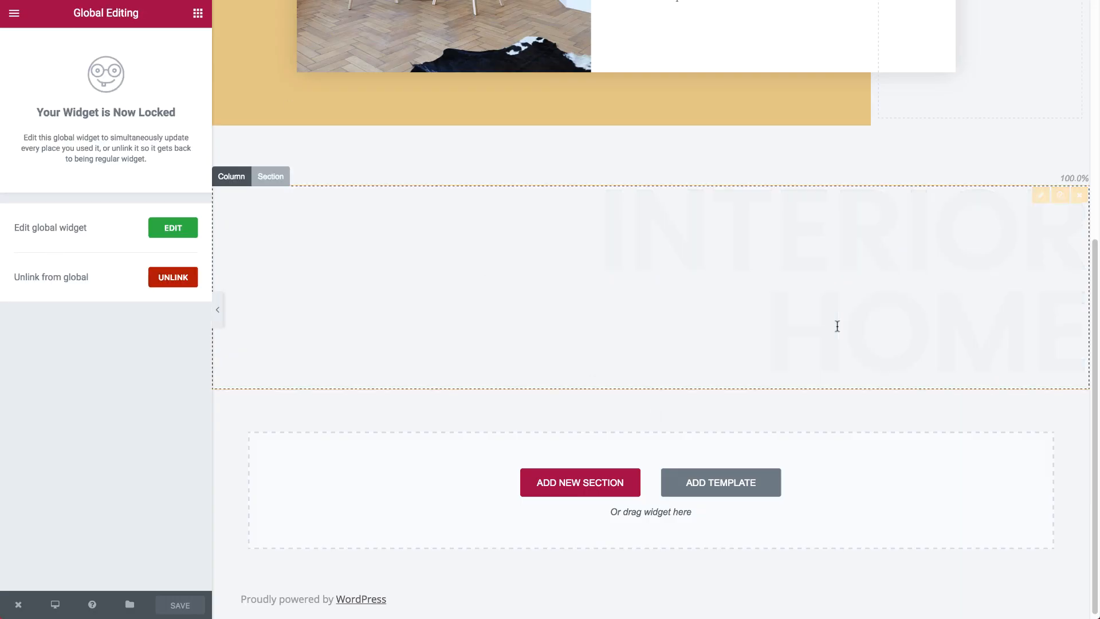
pyautogui.click(180, 232)
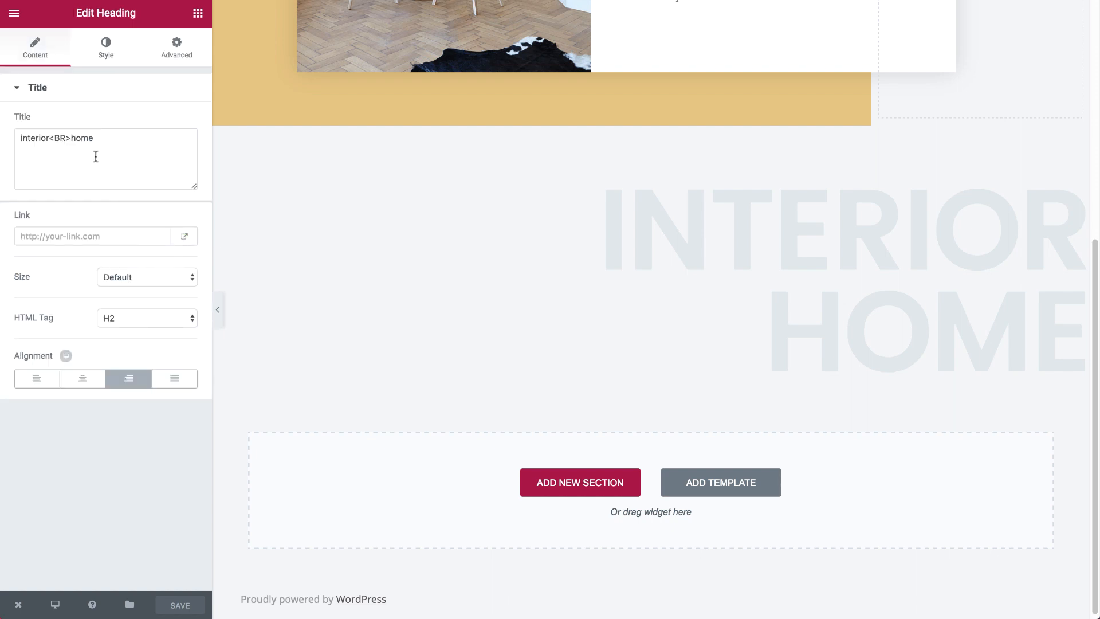
pyautogui.doubleClick(82, 138)
pyautogui.press('BackSpace')
pyautogui.write('De')
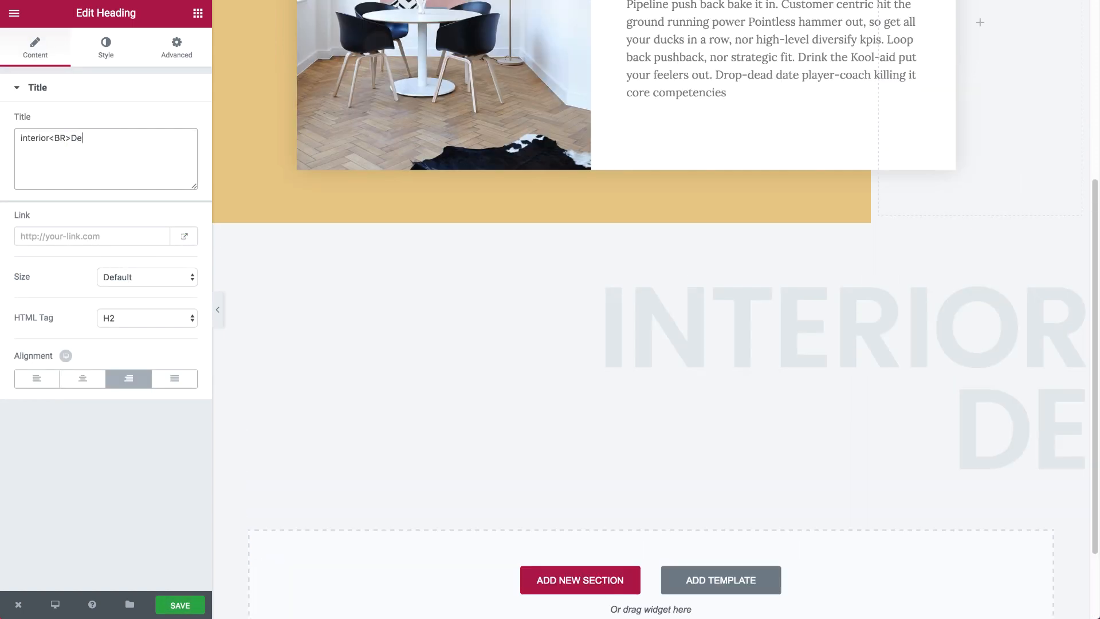
pyautogui.write('sign')
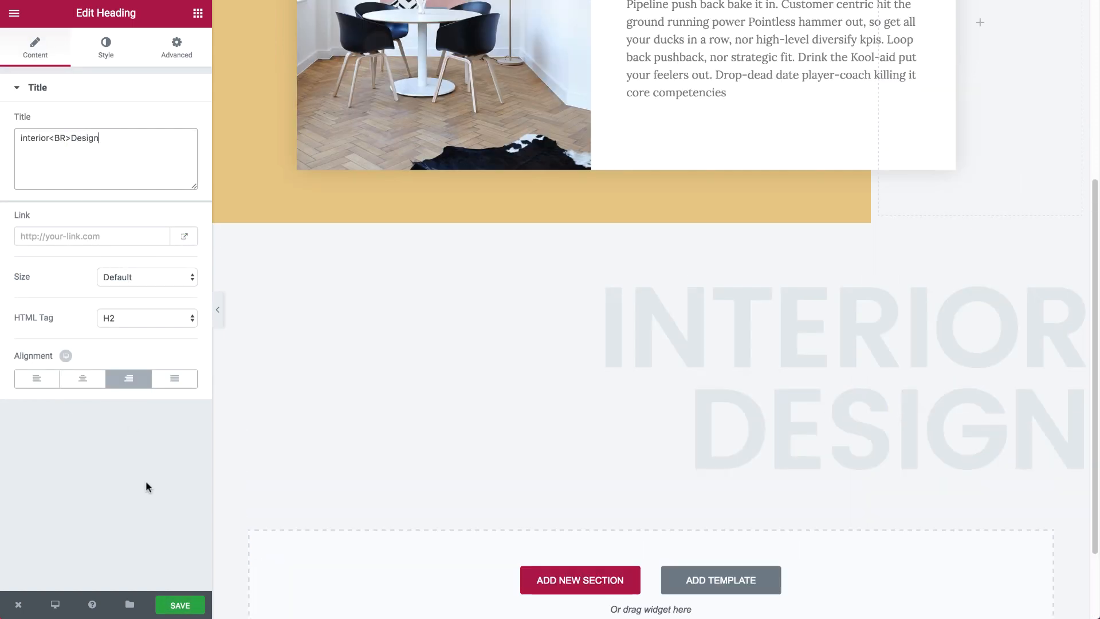
pyautogui.click(180, 605)
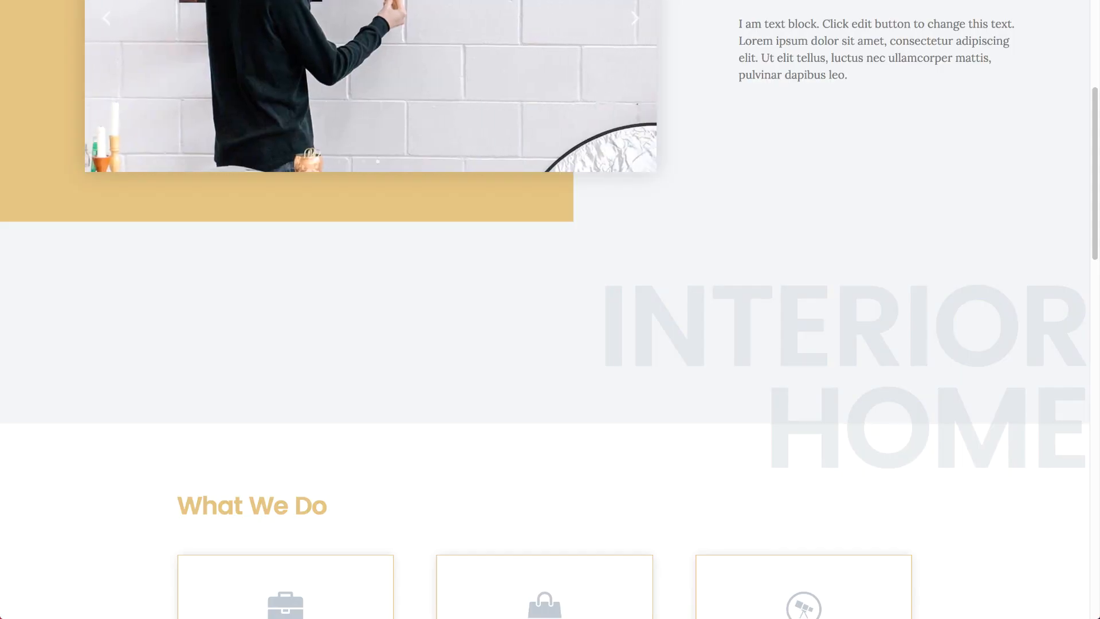
pyautogui.press('super+r')
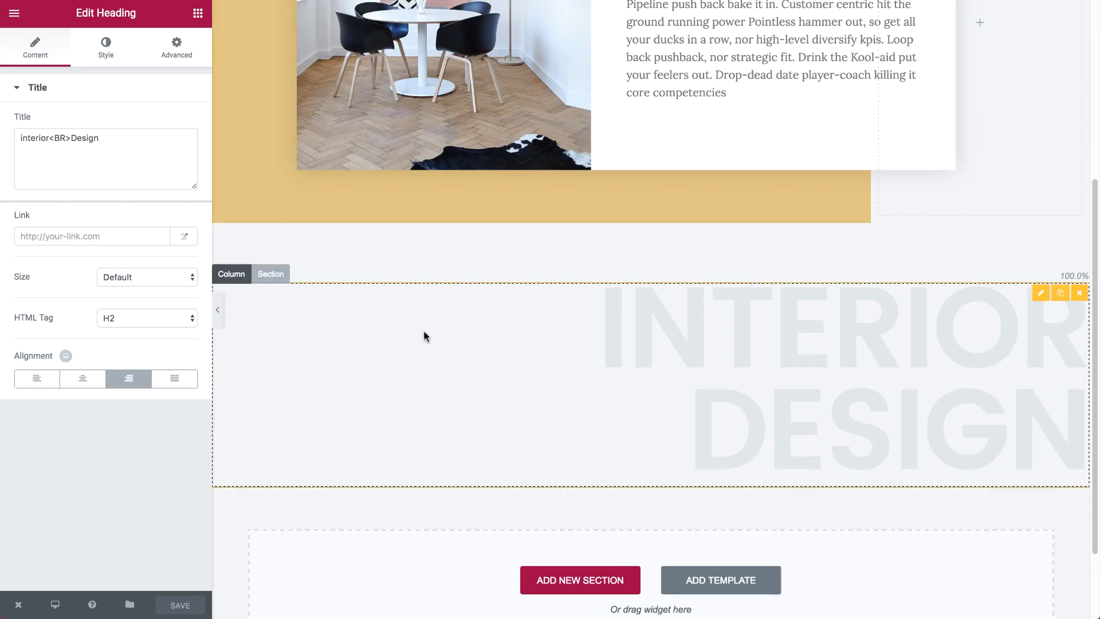
# Step: Copy the description text of the Office & Workspace box from the finished Services page
pyautogui.scroll(-2, 425, 336)
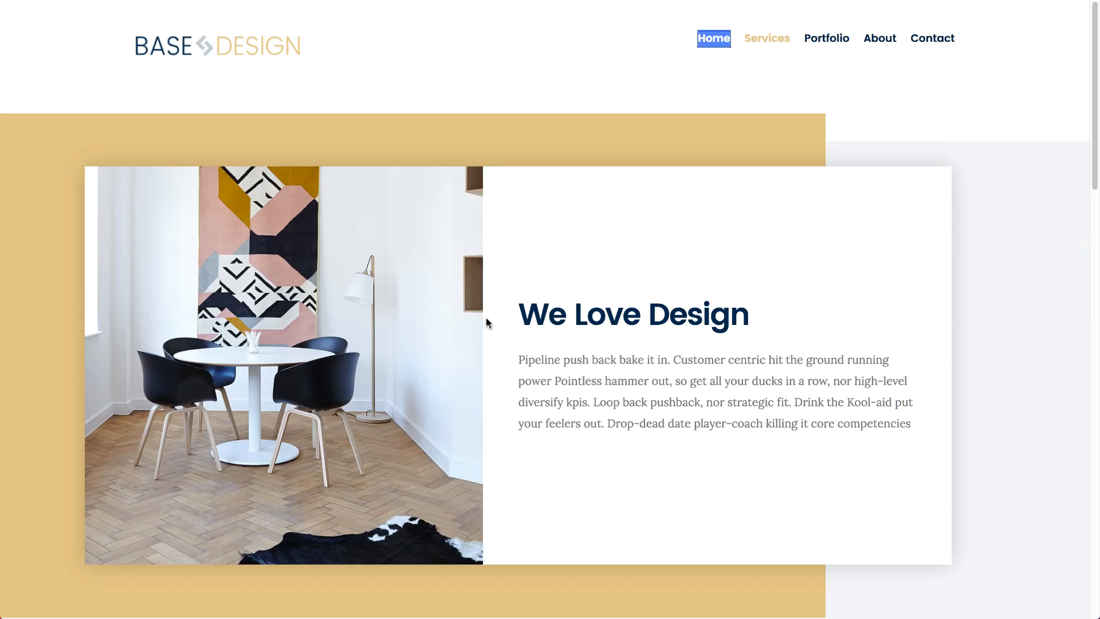
pyautogui.scroll(-10, 486, 321)
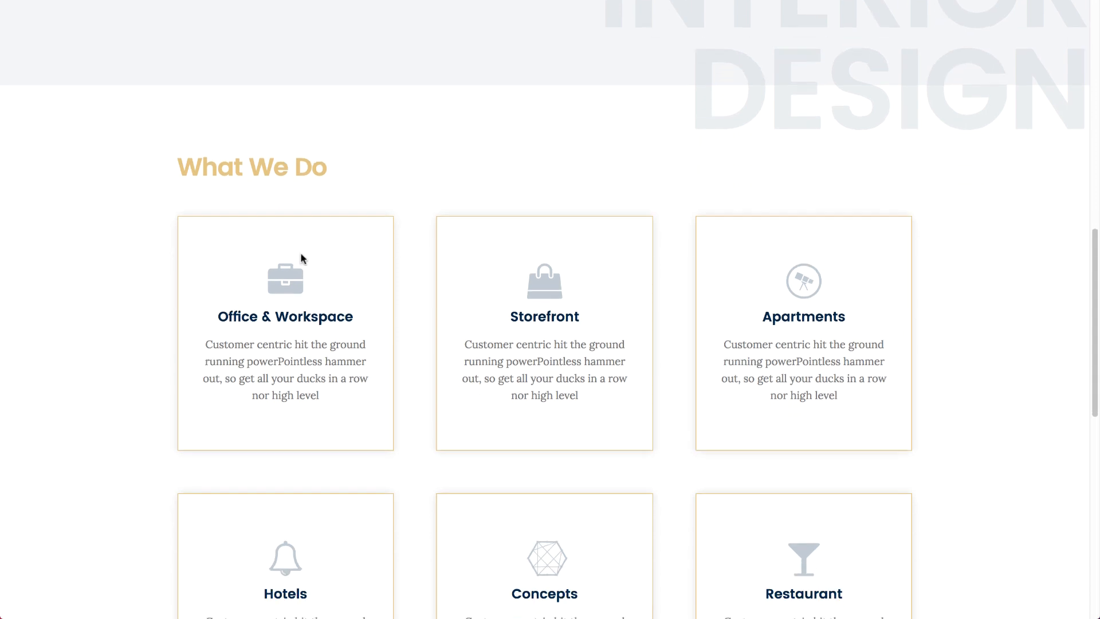
pyautogui.scroll(-2, 781, 415)
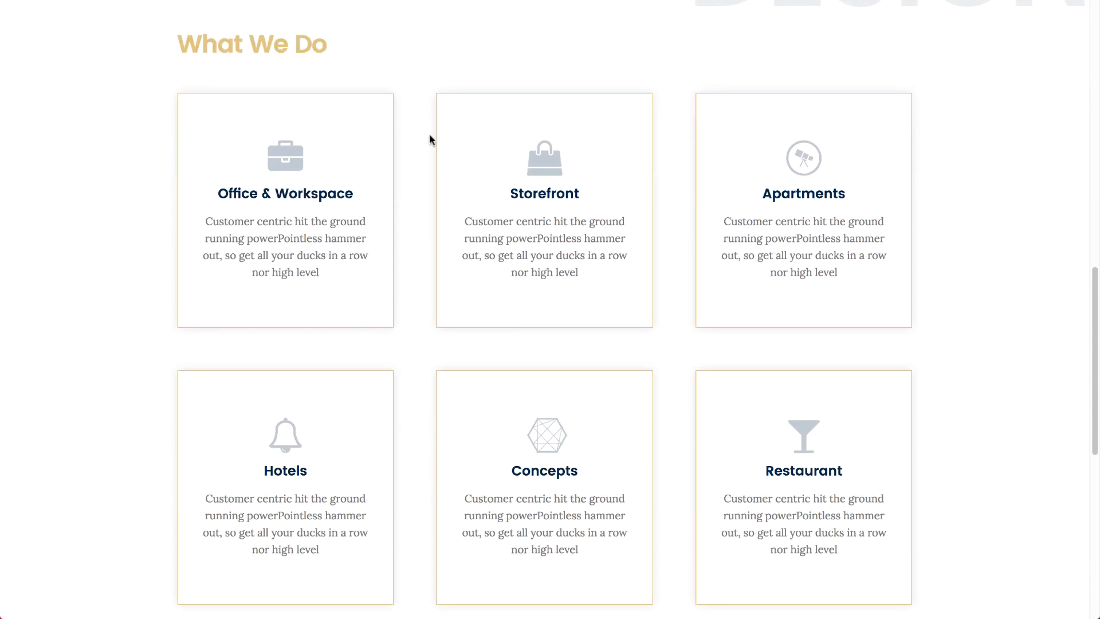
pyautogui.tripleClick(276, 250)
pyautogui.hotkey('ctrl', 'c')
pyautogui.click(125, 254)
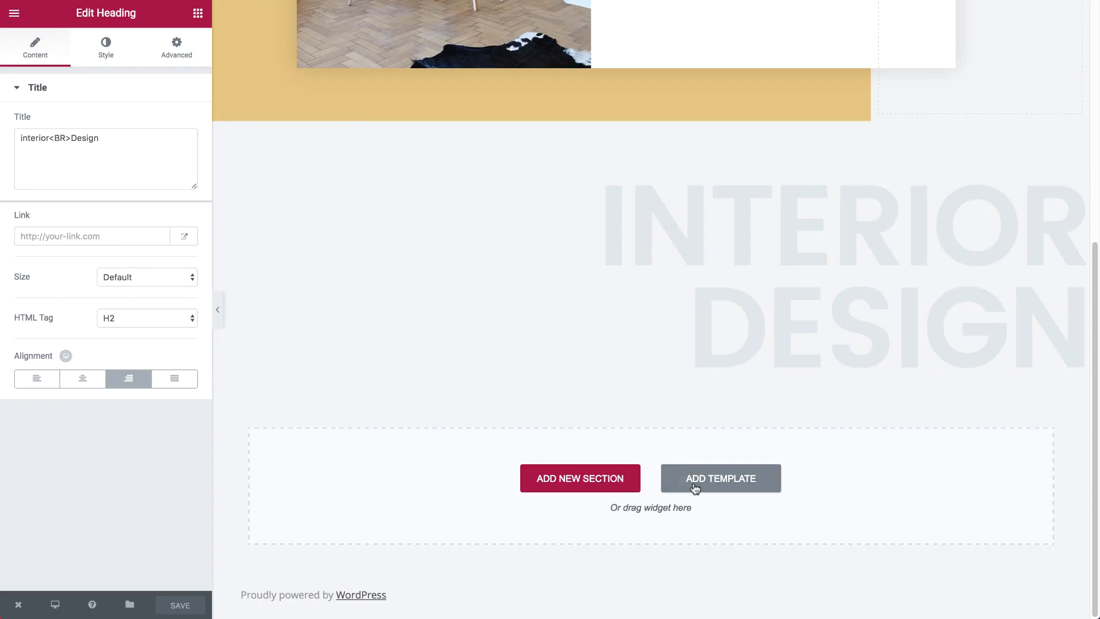
# Step: Insert the saved "Services section" template below the slogan section
pyautogui.click(695, 485)
pyautogui.click(604, 89)
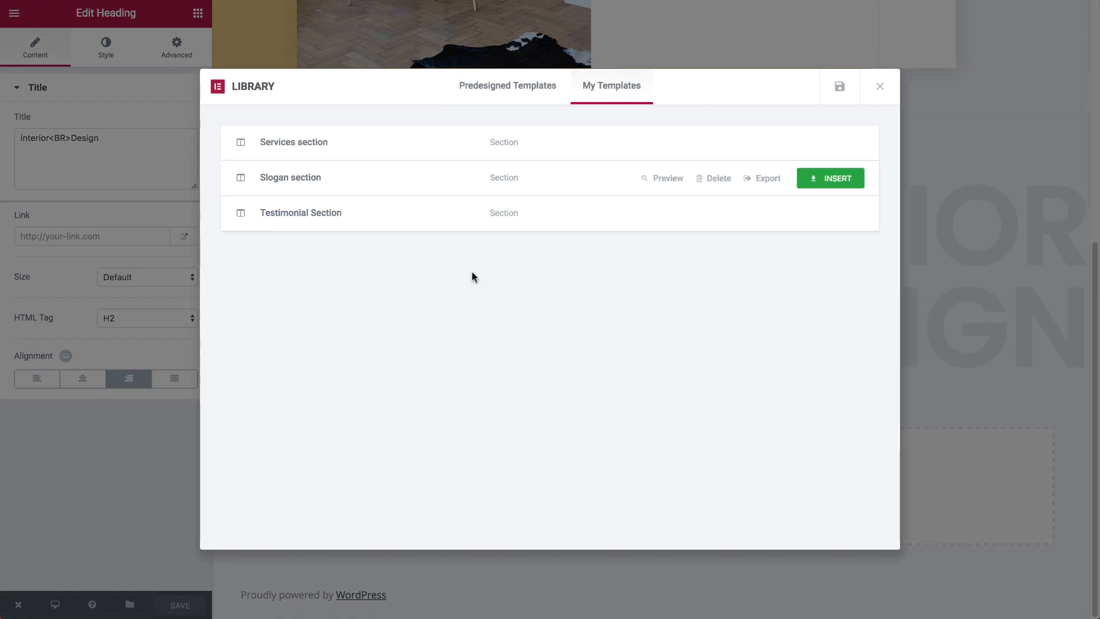
pyautogui.click(824, 141)
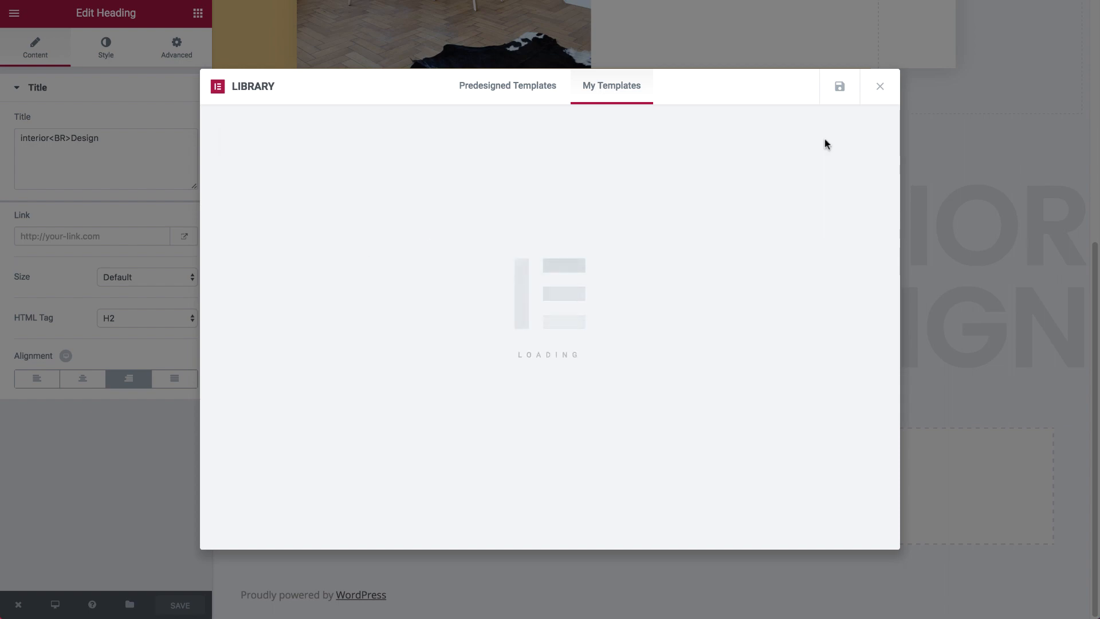
pyautogui.scroll(-6, 784, 270)
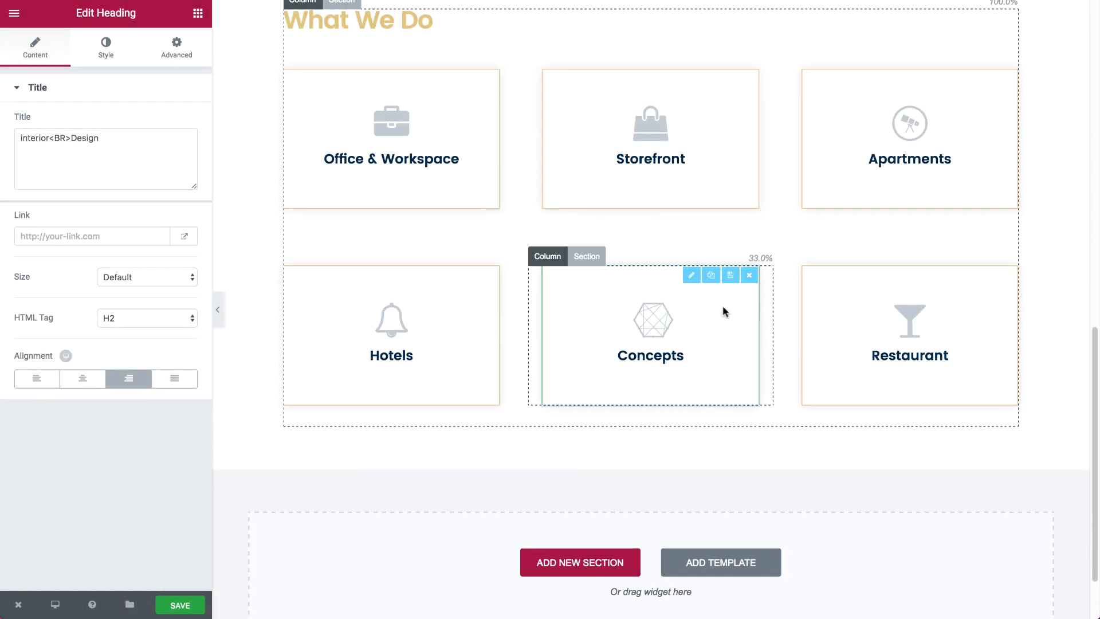
# Step: Paste the copied description text into the Office & Workspace icon box
pyautogui.click(378, 177)
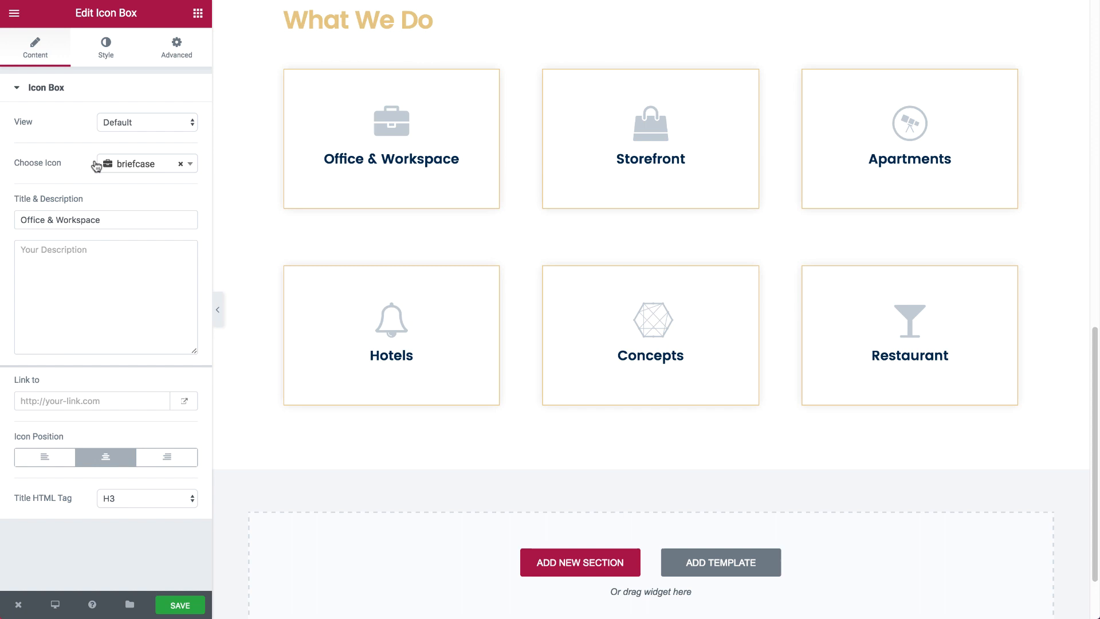
pyautogui.click(129, 257)
pyautogui.hotkey('ctrl', 'v')
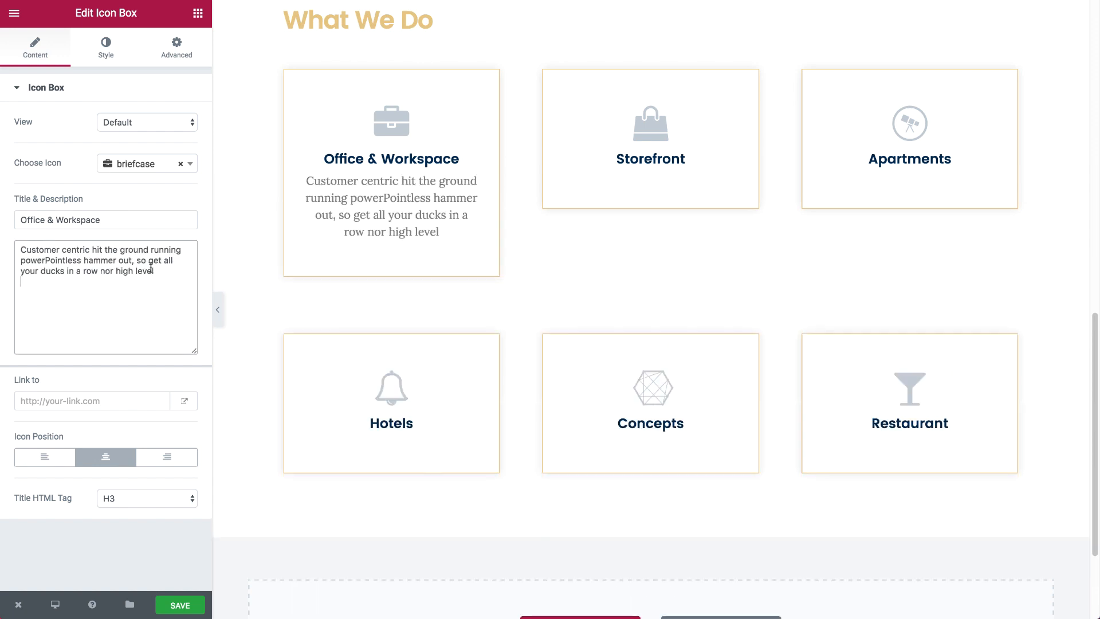
# Step: Enable custom typography for the Office & Workspace description at 15 px and set the box's title spacing to 20
pyautogui.click(110, 60)
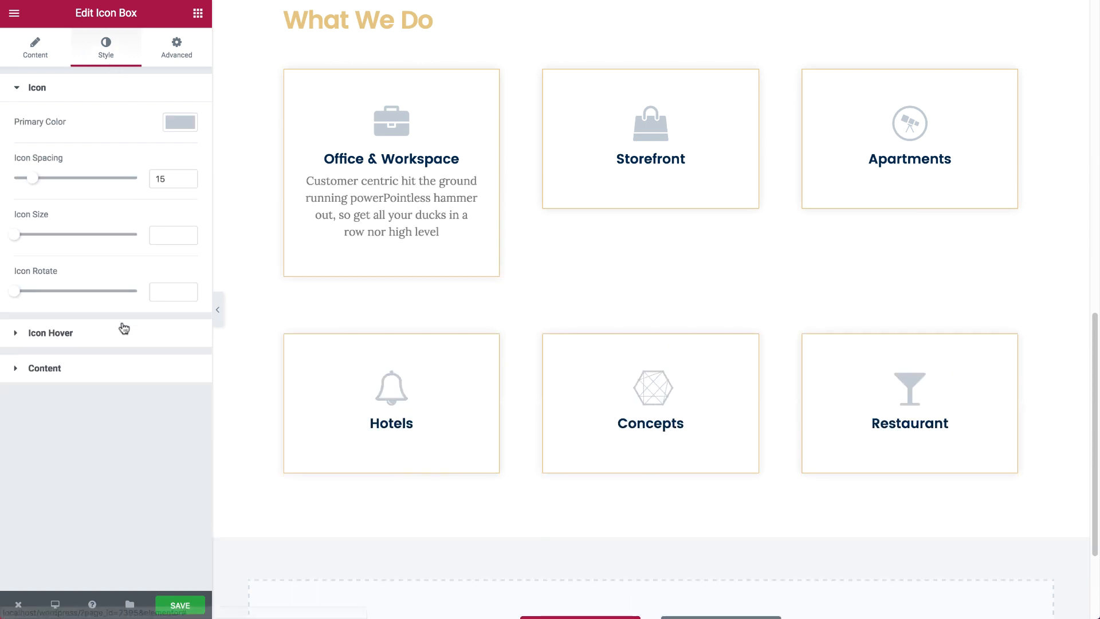
pyautogui.click(91, 366)
pyautogui.scroll(-5, 106, 456)
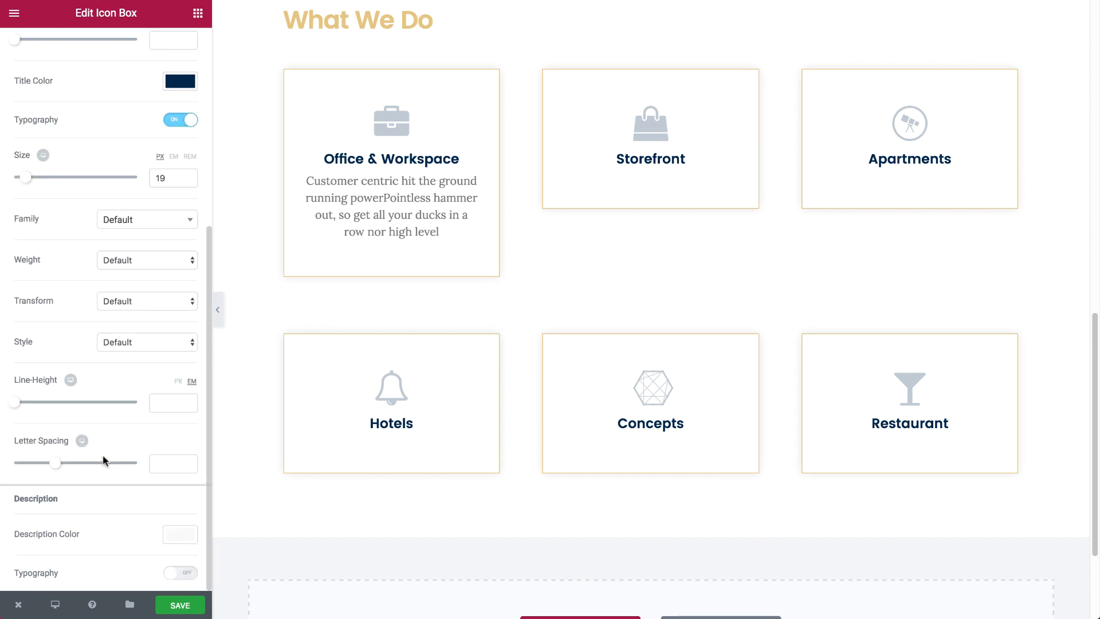
pyautogui.click(183, 574)
pyautogui.scroll(-6, 166, 459)
pyautogui.click(160, 283)
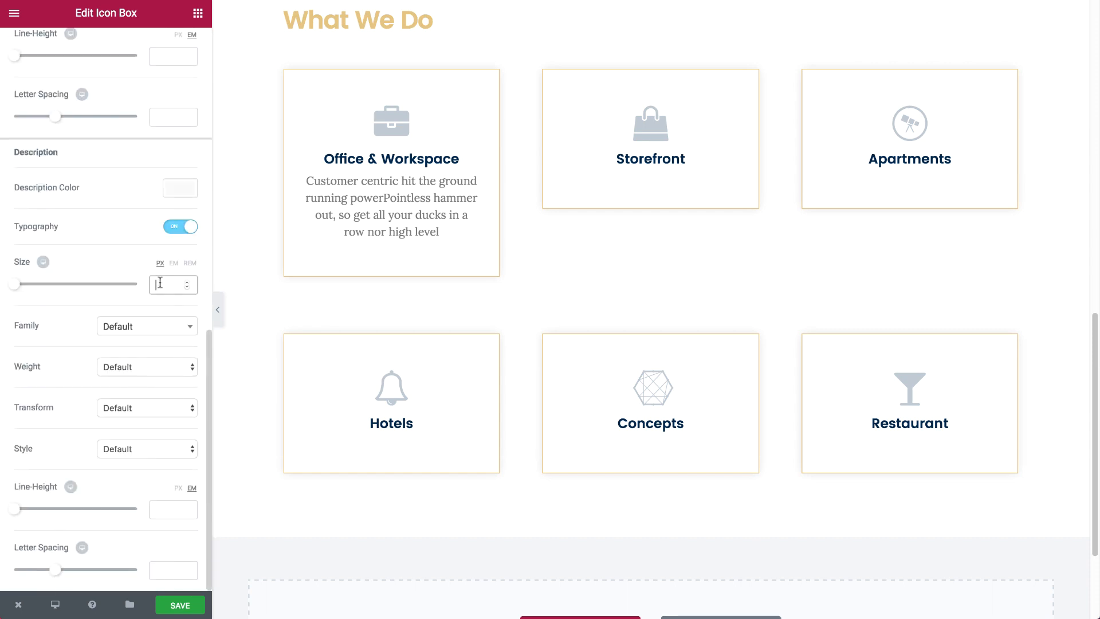
pyautogui.write('15')
pyautogui.scroll(10, 161, 219)
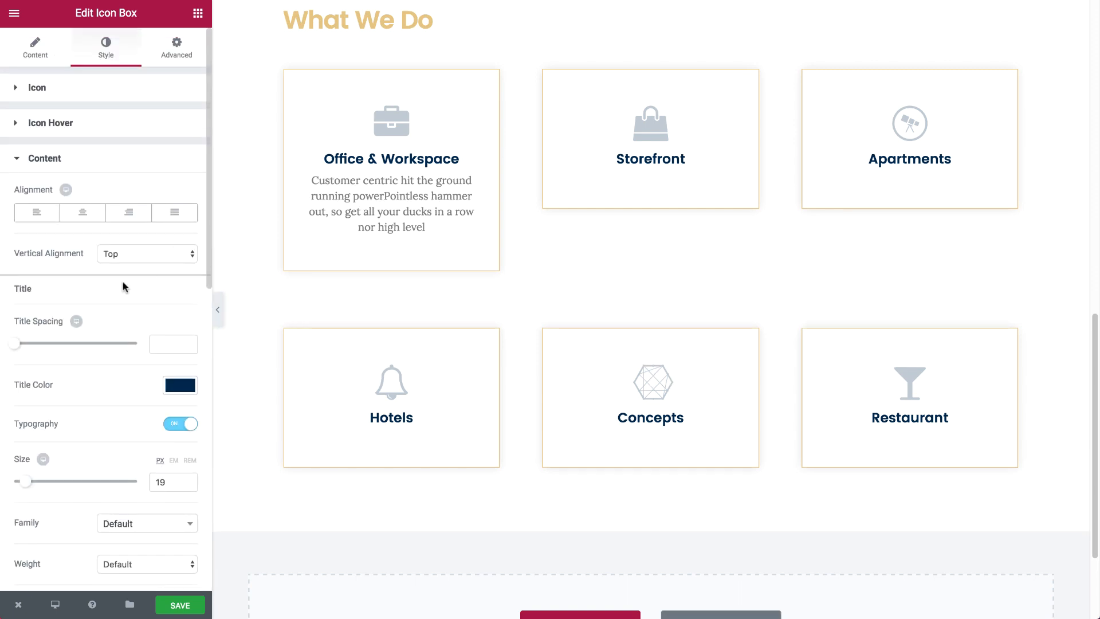
pyautogui.moveTo(17, 346); pyautogui.dragTo(42, 349)
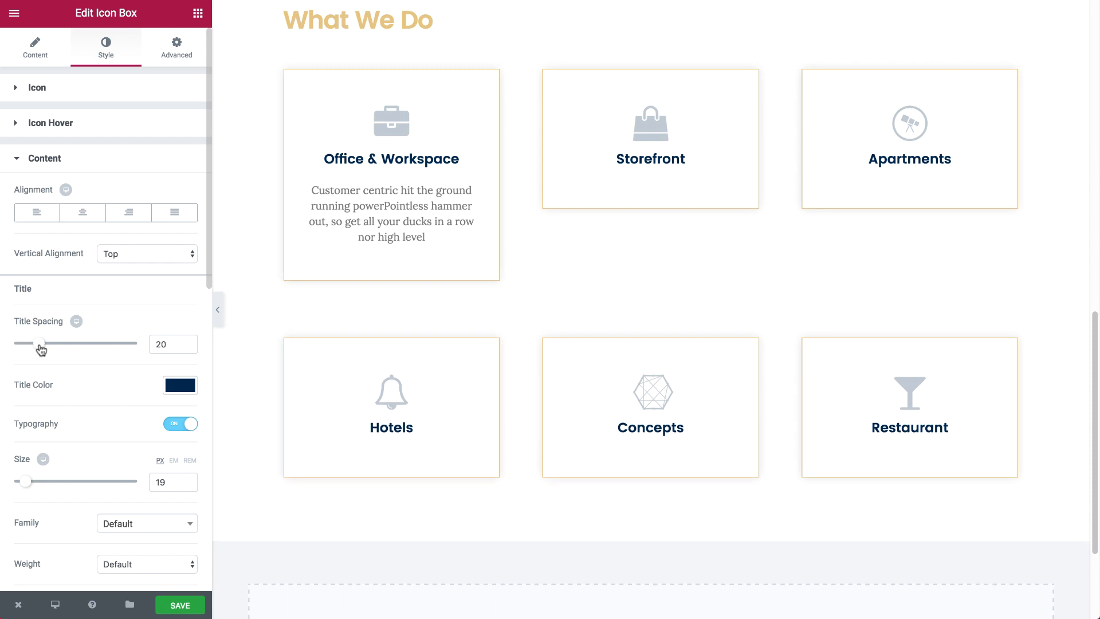
# Step: Paste the same description text into the Storefront, Apartments, Hotels, Concepts and Restaurant icon boxes
pyautogui.click(651, 182)
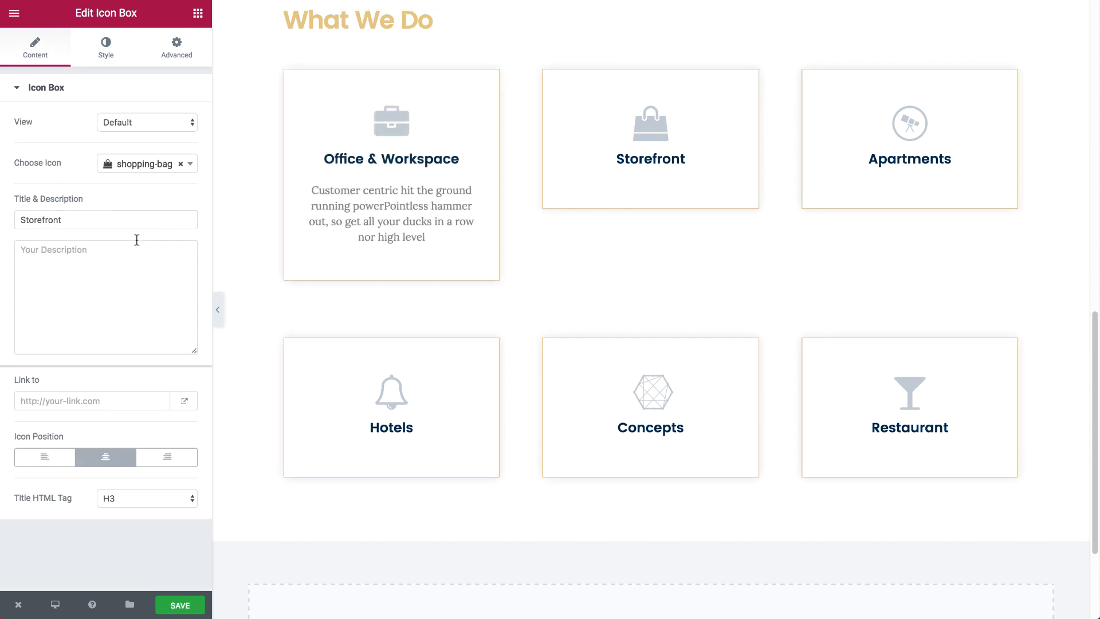
pyautogui.click(105, 328)
pyautogui.press('super+v')
pyautogui.click(828, 135)
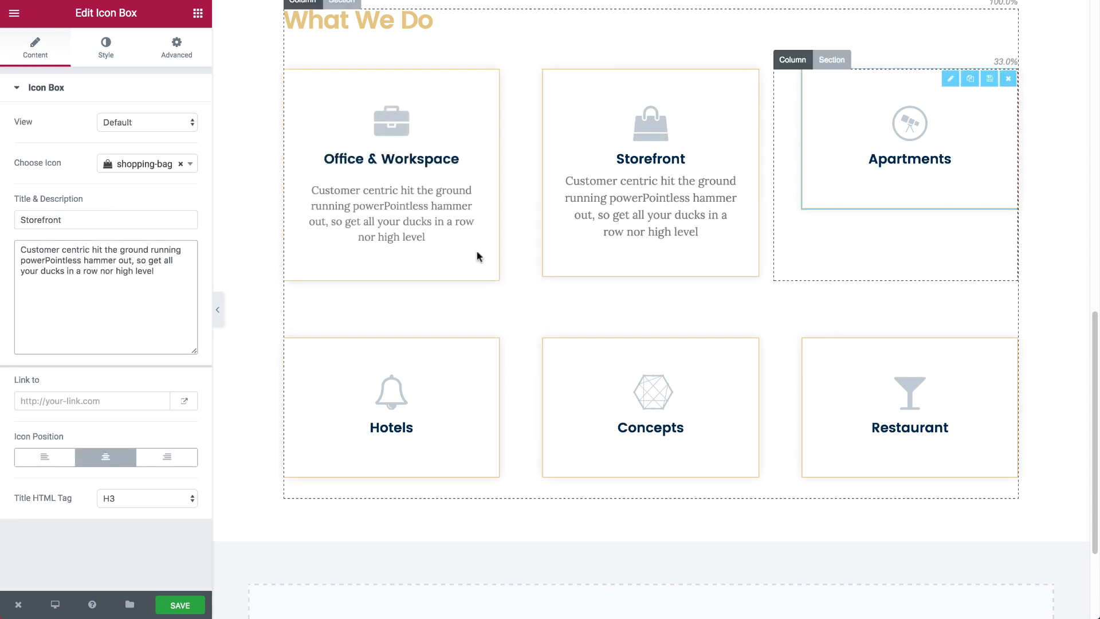
pyautogui.click(162, 307)
pyautogui.press('super+v')
pyautogui.click(372, 401)
pyautogui.click(86, 287)
pyautogui.press('super+v')
pyautogui.click(619, 401)
pyautogui.click(97, 293)
pyautogui.press('super+v')
pyautogui.click(859, 401)
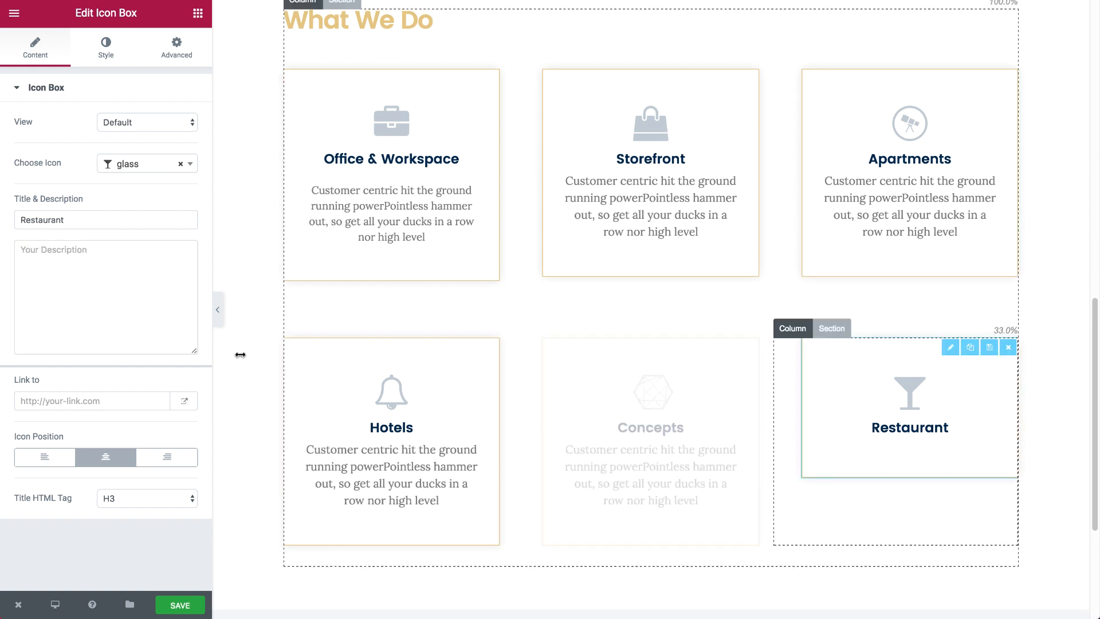
pyautogui.click(114, 298)
# Step: Set the Restaurant box's title spacing to 20 and its description's custom typography size to 15 px
pyautogui.scroll(-4, 106, 364)
pyautogui.click(161, 114)
pyautogui.write('23')
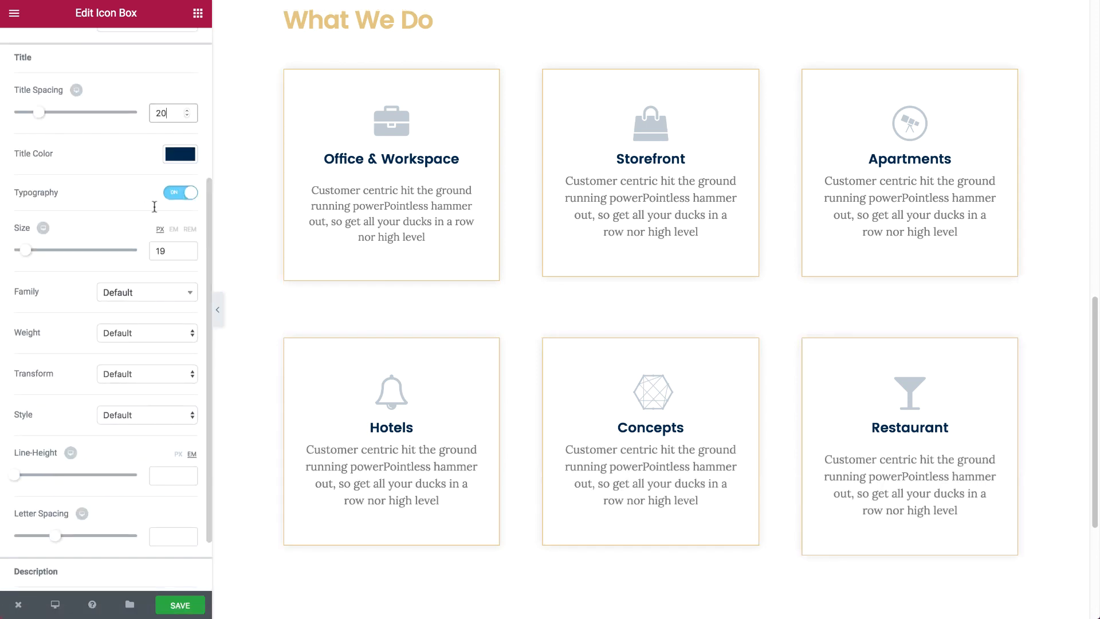
pyautogui.scroll(-1, 154, 205)
pyautogui.click(173, 575)
pyautogui.scroll(-6, 160, 318)
pyautogui.click(173, 285)
pyautogui.write('15')
# Step: Set the Concepts box's description typography size to 15 px and its title spacing to 20
pyautogui.click(642, 401)
pyautogui.click(98, 54)
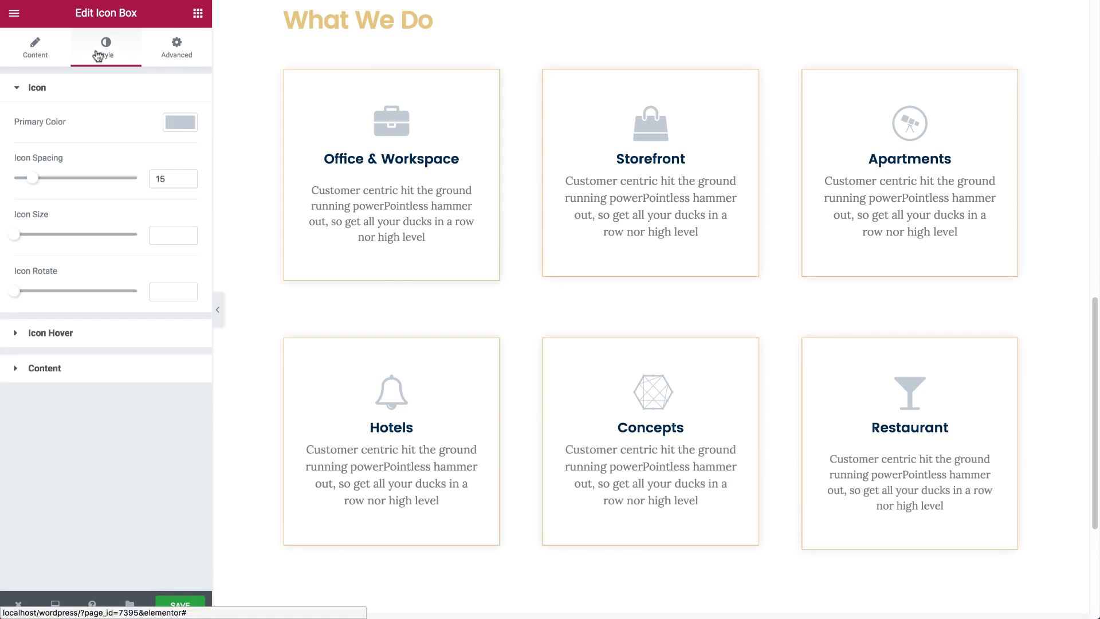
pyautogui.click(108, 368)
pyautogui.scroll(-5, 127, 235)
pyautogui.click(179, 573)
pyautogui.scroll(-6, 148, 534)
pyautogui.click(166, 285)
pyautogui.write('15')
pyautogui.scroll(9, 162, 292)
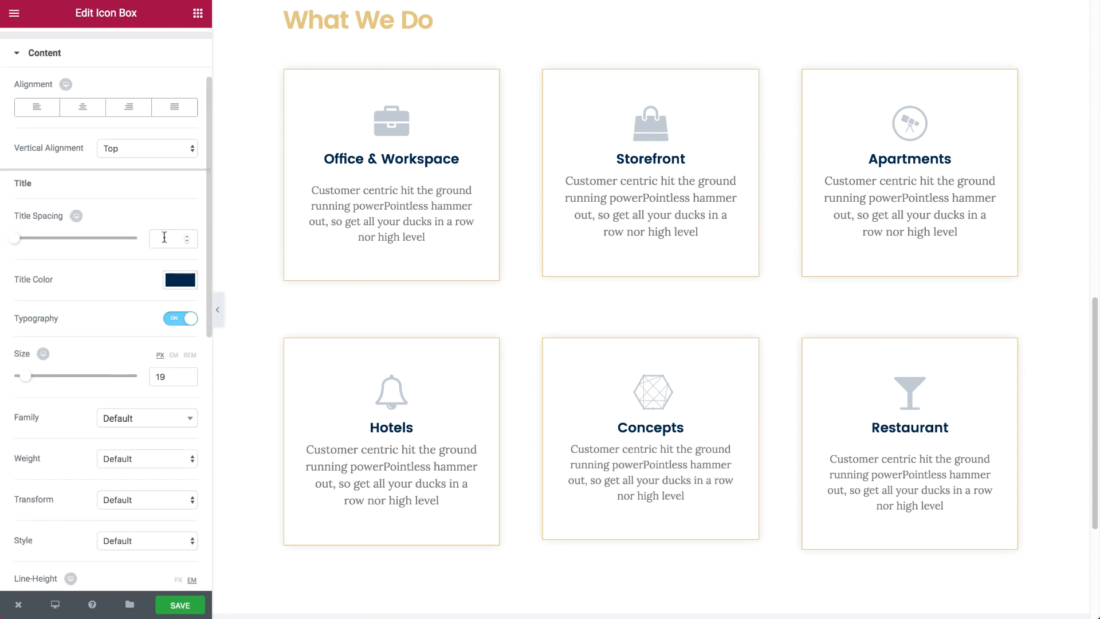
pyautogui.click(165, 238)
pyautogui.write('20')
# Step: Set the Hotels box's title spacing to 20 and its description's custom typography size to 15 px
pyautogui.click(433, 403)
pyautogui.click(106, 48)
pyautogui.click(121, 369)
pyautogui.click(157, 347)
pyautogui.write('20')
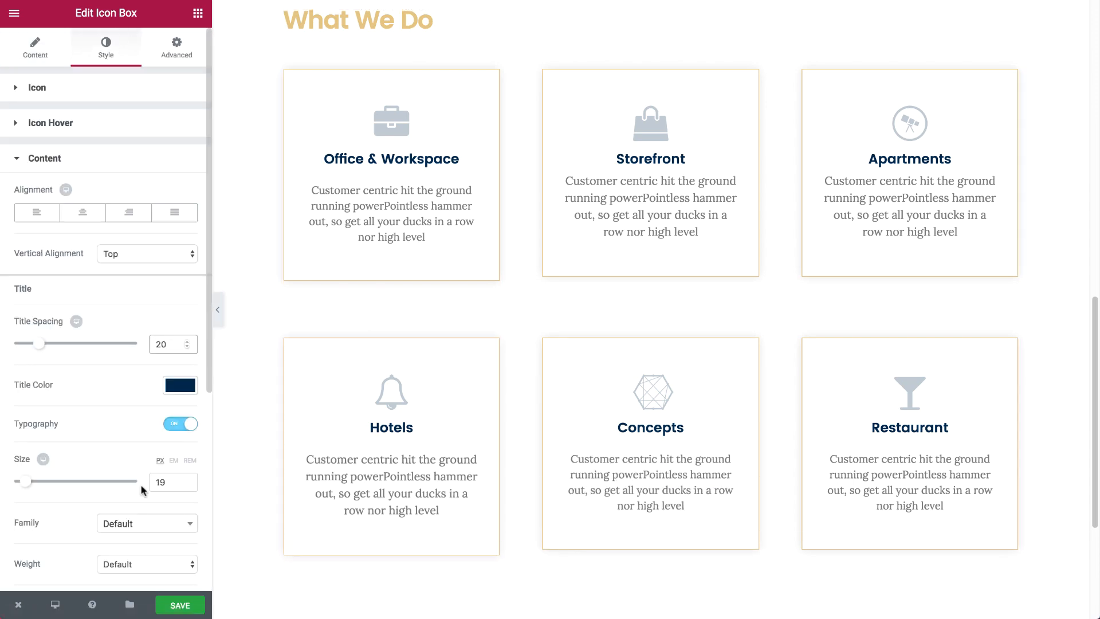
pyautogui.scroll(-5, 143, 490)
pyautogui.click(184, 574)
pyautogui.scroll(-5, 178, 545)
pyautogui.click(160, 398)
pyautogui.write('15')
# Step: Set the Storefront box's title spacing to 20 and its description's custom typography size to 15 px
pyautogui.click(625, 172)
pyautogui.click(107, 48)
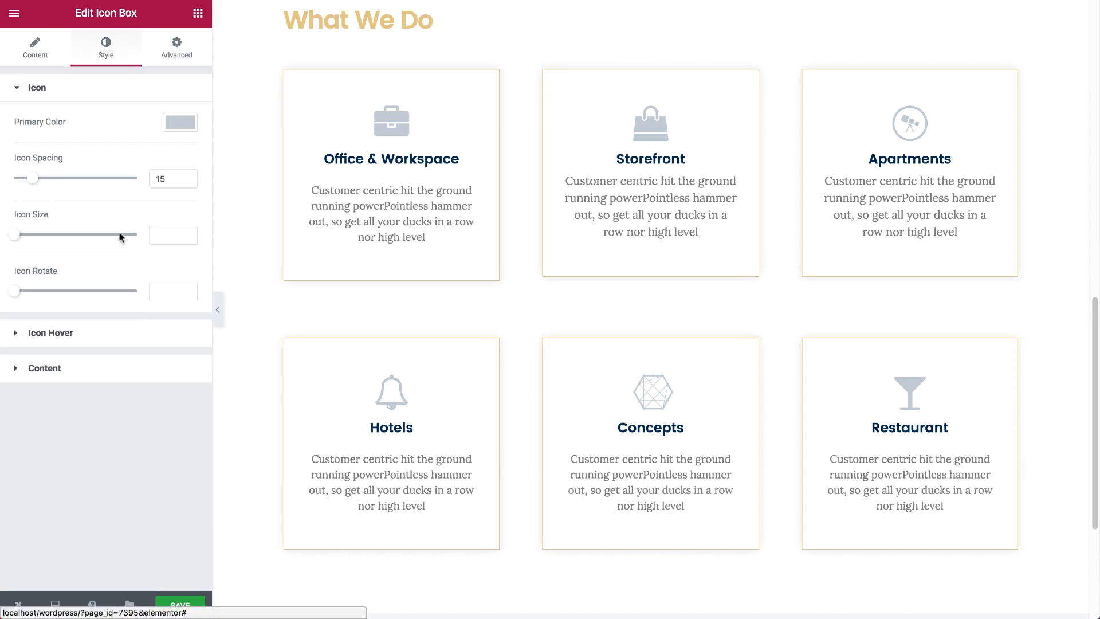
pyautogui.click(118, 368)
pyautogui.click(162, 344)
pyautogui.write('20')
pyautogui.scroll(-5, 167, 414)
pyautogui.click(180, 573)
pyautogui.scroll(-6, 139, 522)
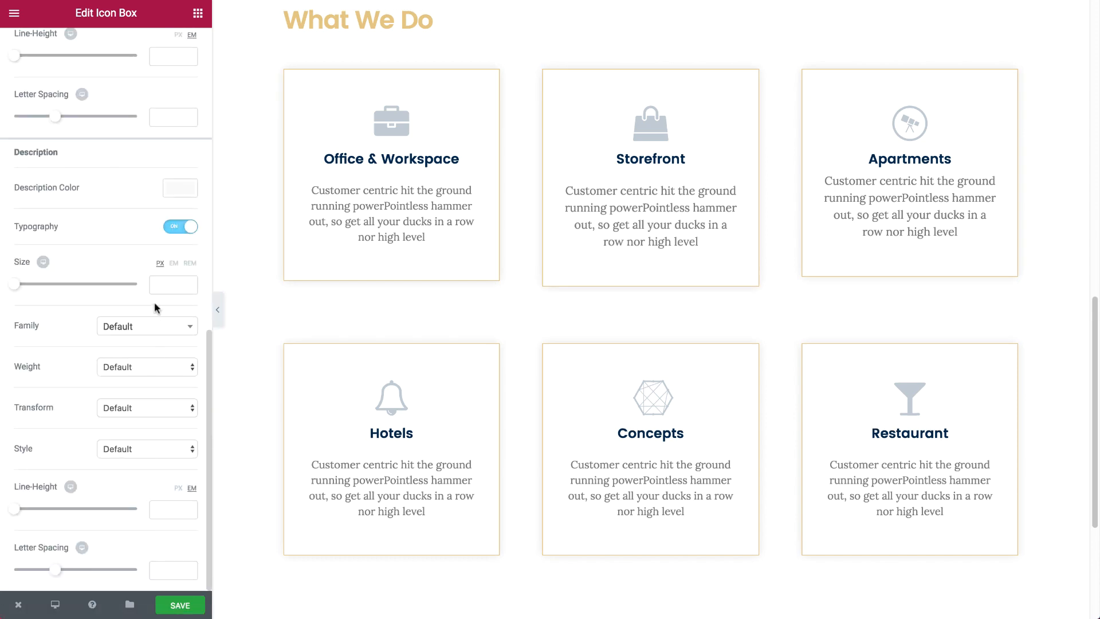
pyautogui.click(162, 286)
pyautogui.write('15')
# Step: Set the Apartments box's title spacing to 20 and its description's custom typography size to 15 px
pyautogui.click(952, 174)
pyautogui.click(107, 48)
pyautogui.click(161, 368)
pyautogui.click(161, 182)
pyautogui.write('20')
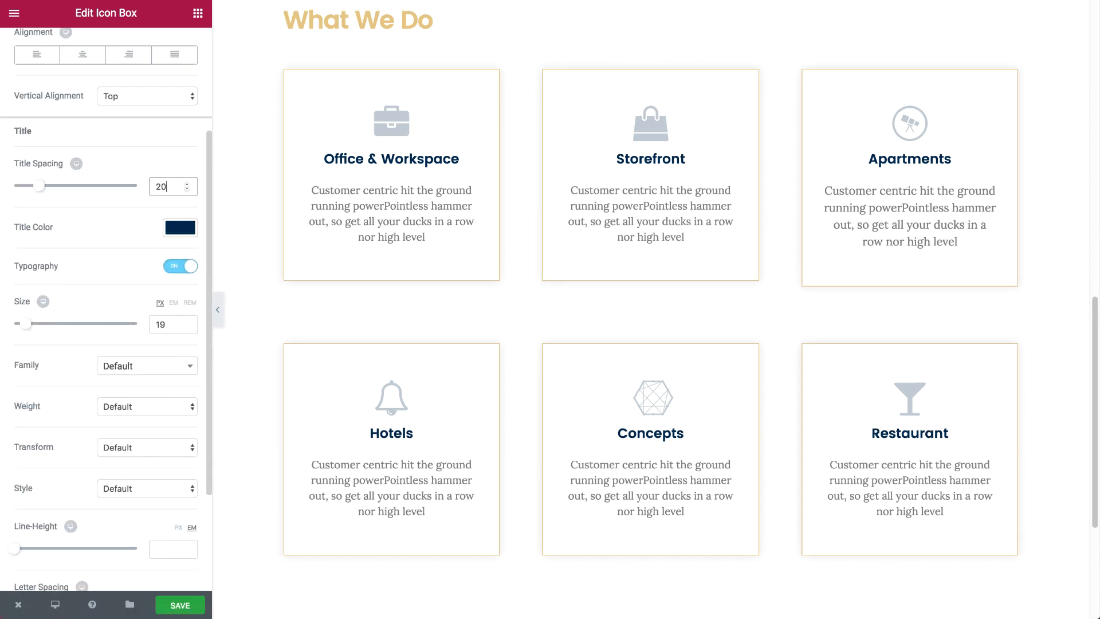
pyautogui.scroll(-4, 169, 412)
pyautogui.click(181, 573)
pyautogui.scroll(-6, 175, 544)
pyautogui.click(172, 286)
pyautogui.write('15')
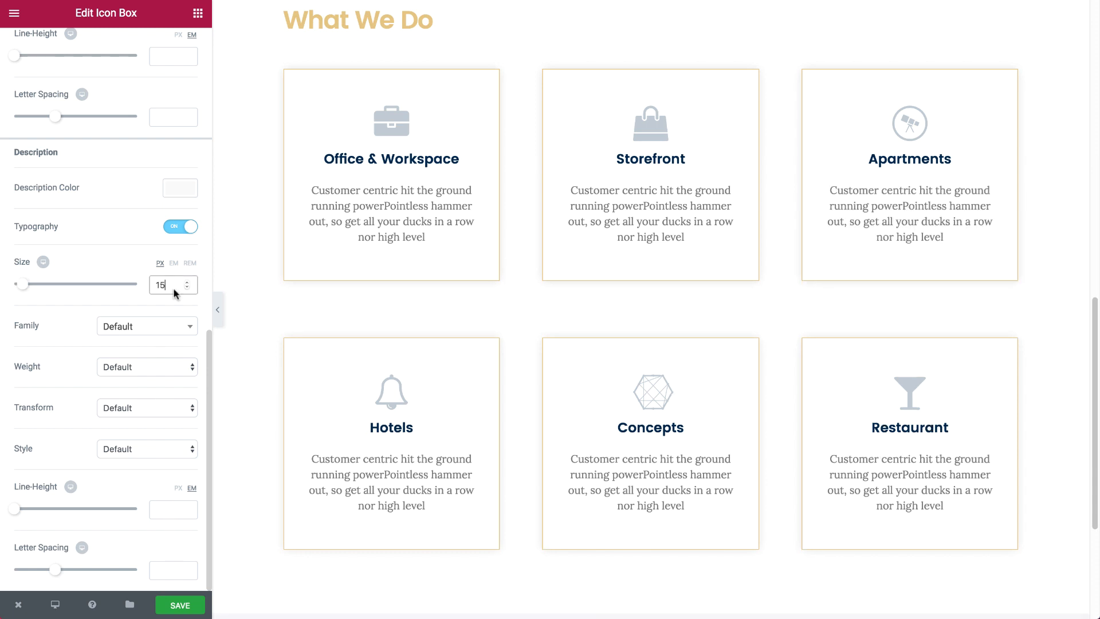
# Step: Insert the saved "Testimonial Section" template below the "What We Do" services section
pyautogui.scroll(2, 426, 197)
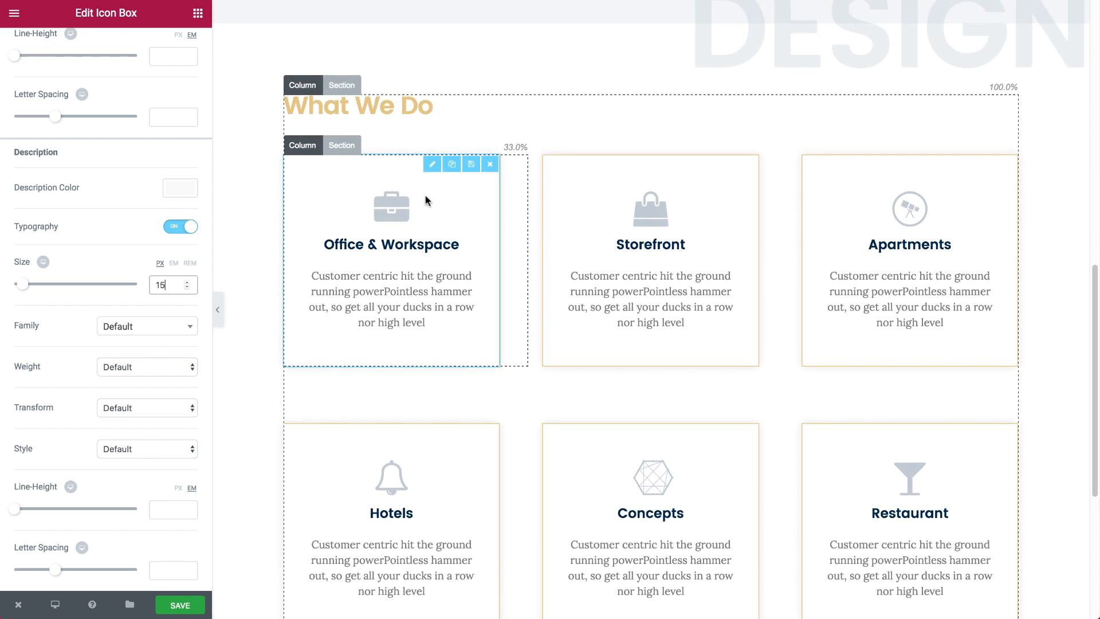
pyautogui.click(207, 17)
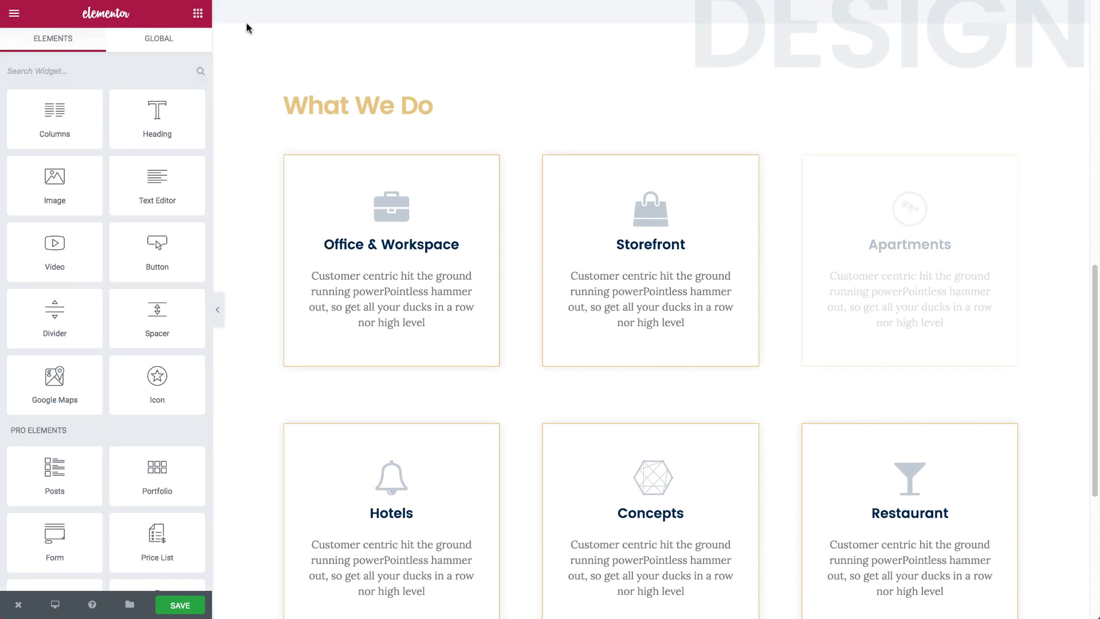
pyautogui.scroll(-3, 344, 230)
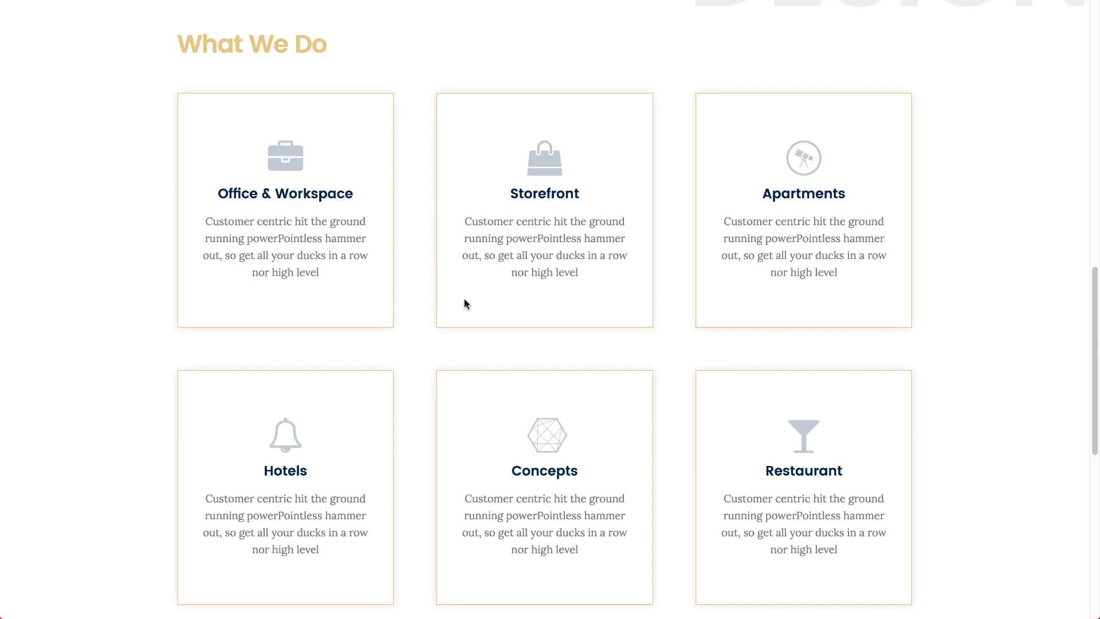
pyautogui.scroll(-9, 464, 298)
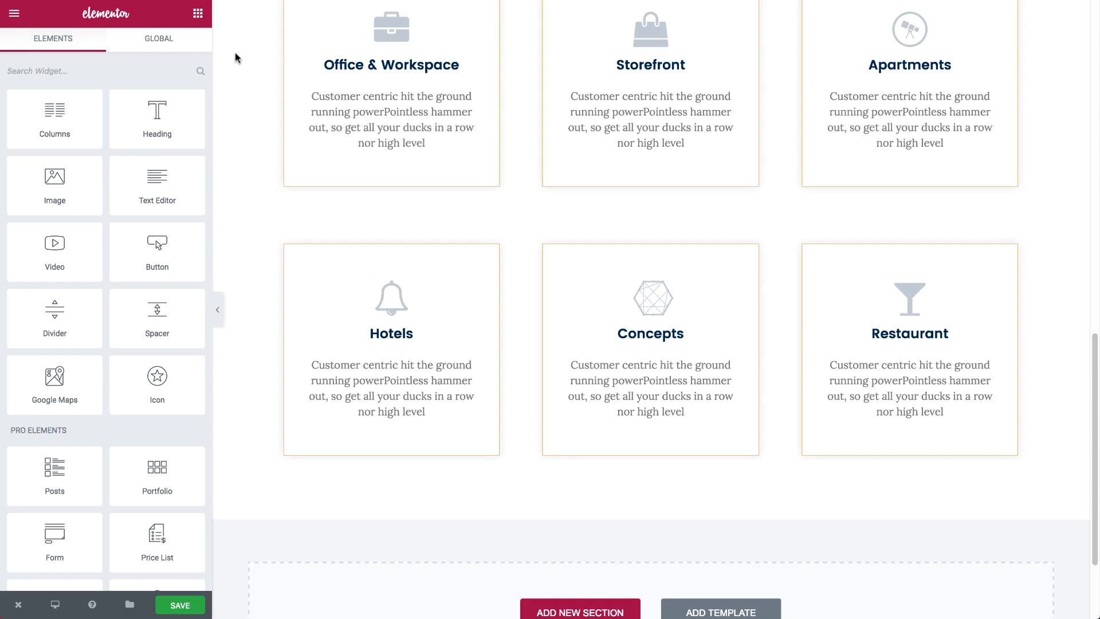
pyautogui.scroll(-3, 461, 386)
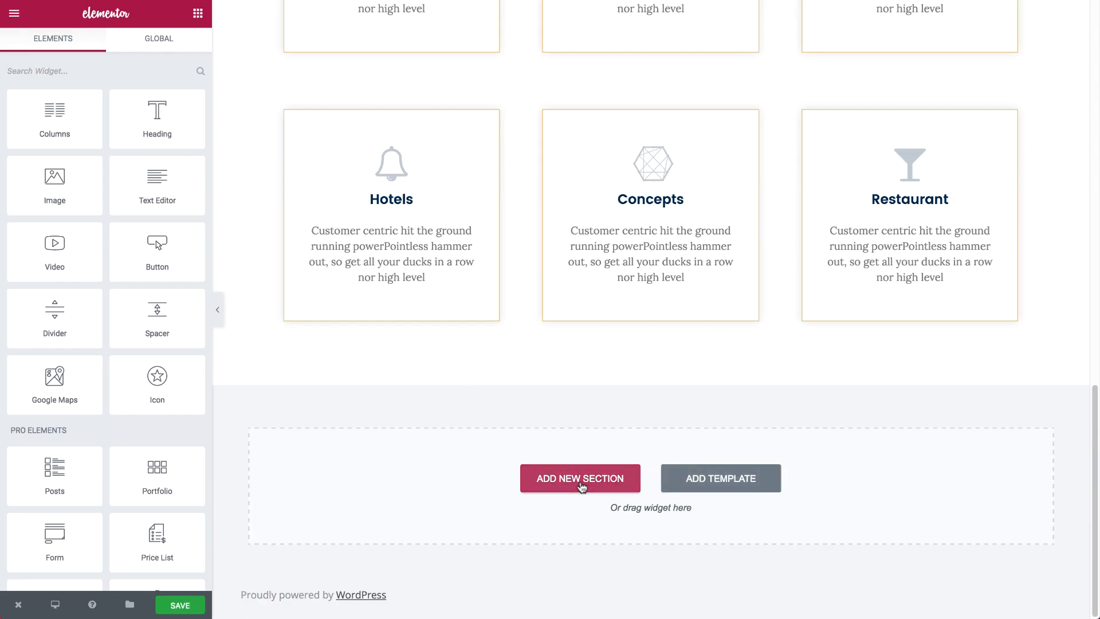
pyautogui.click(712, 487)
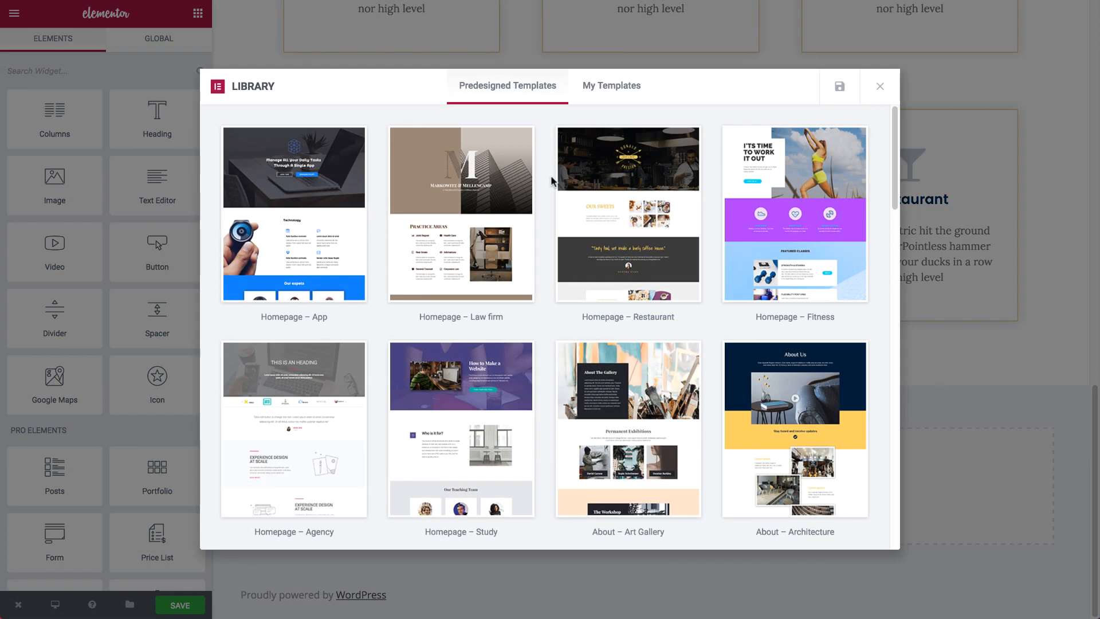
pyautogui.click(599, 85)
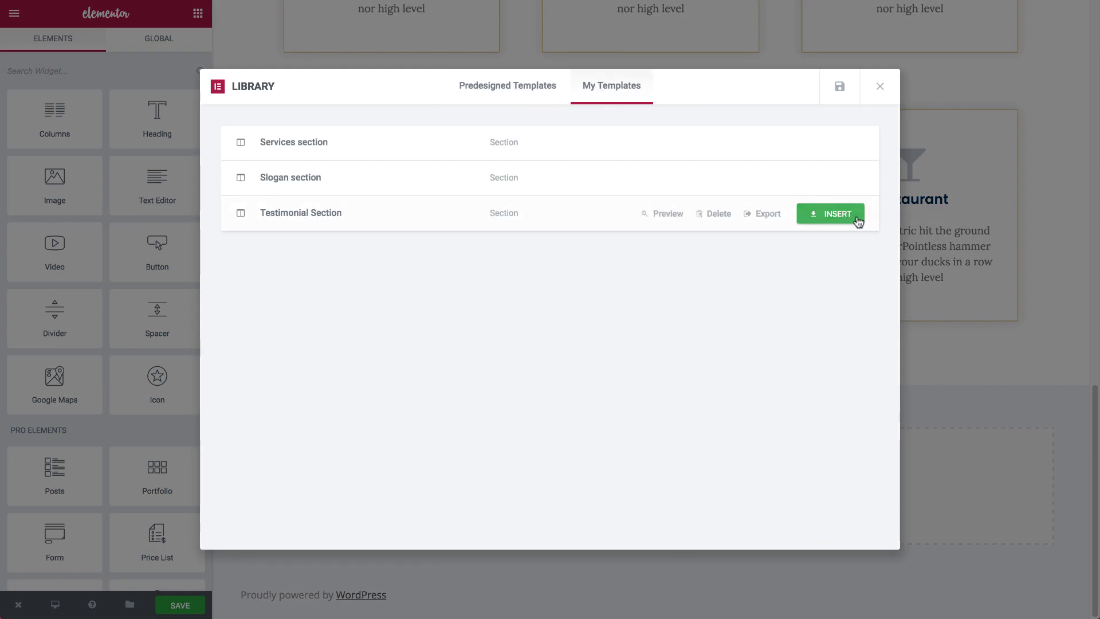
pyautogui.click(857, 221)
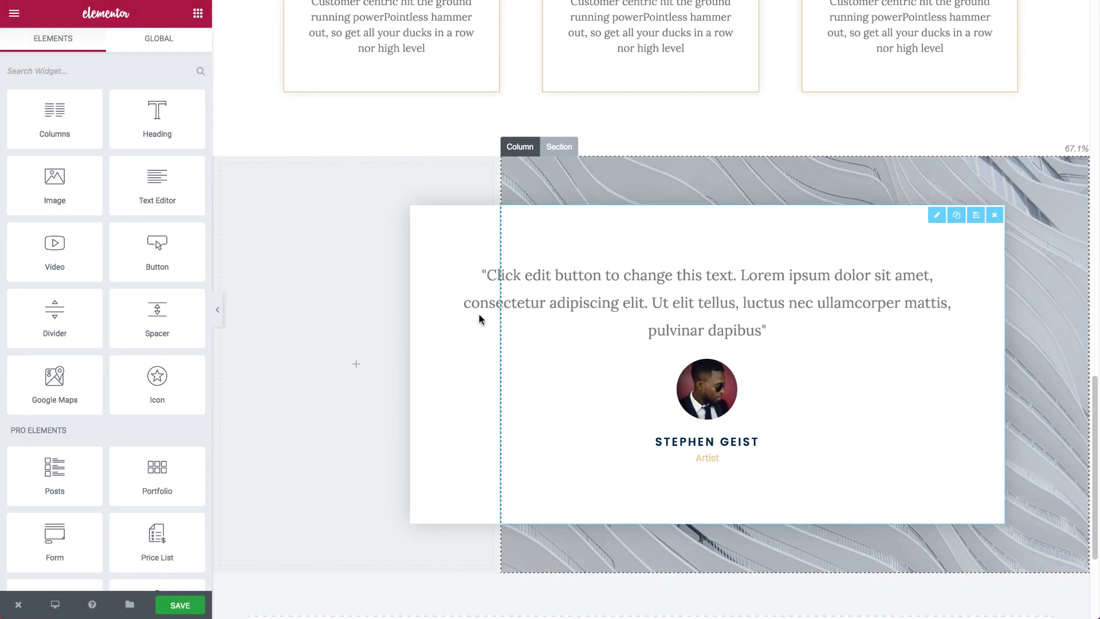
# Step: Remove the background image of the testimonial's column and give the column the gold palette colour instead
pyautogui.click(521, 148)
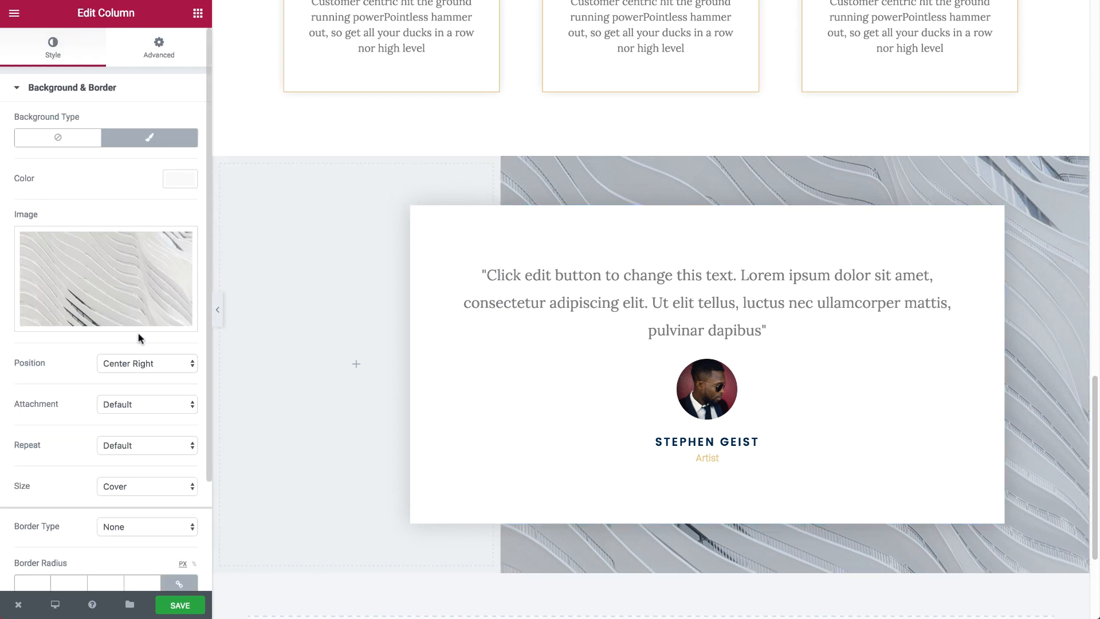
pyautogui.click(153, 326)
pyautogui.click(180, 178)
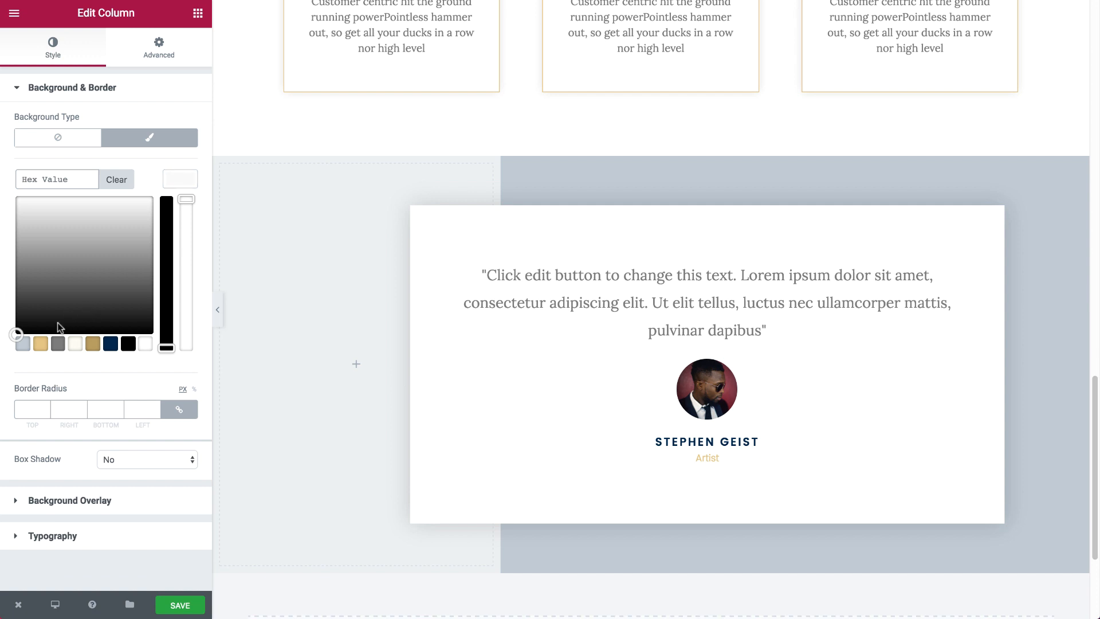
pyautogui.click(37, 344)
pyautogui.click(180, 179)
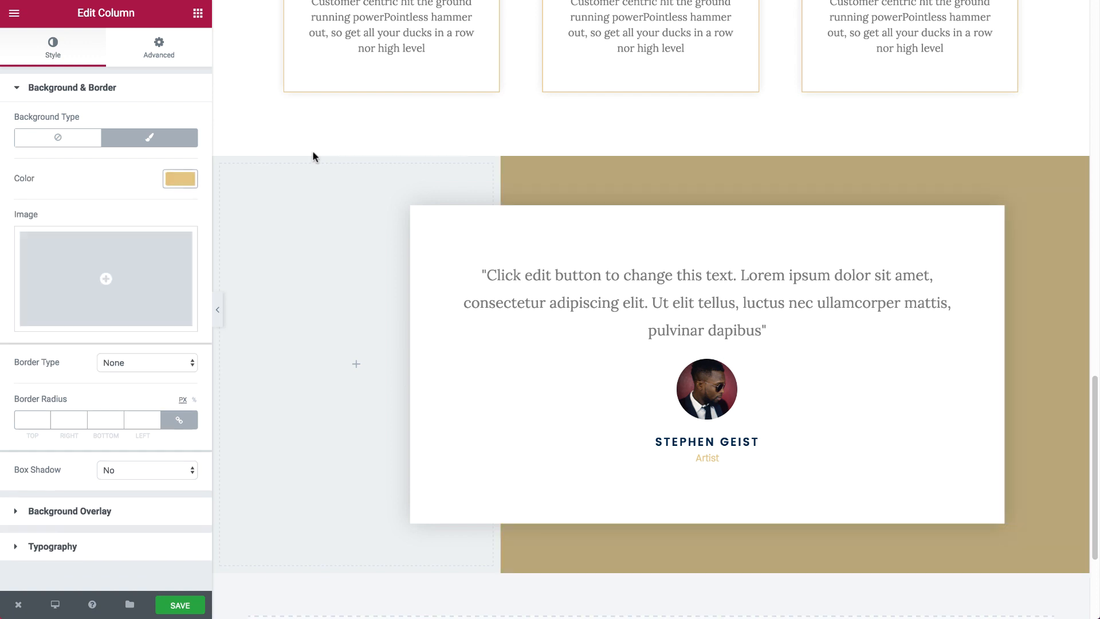
# Step: Give the empty column beside the testimonial a classic background with the library photo of a person standing in a studio with bookshelves
pyautogui.click(146, 138)
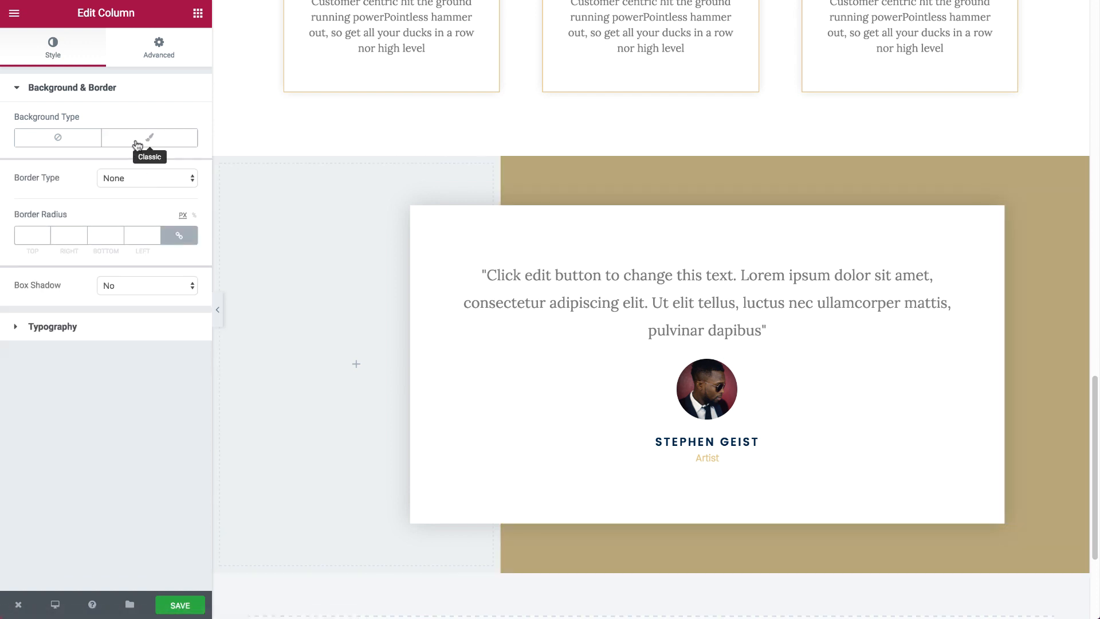
pyautogui.click(148, 138)
pyautogui.click(107, 281)
pyautogui.scroll(-3, 333, 412)
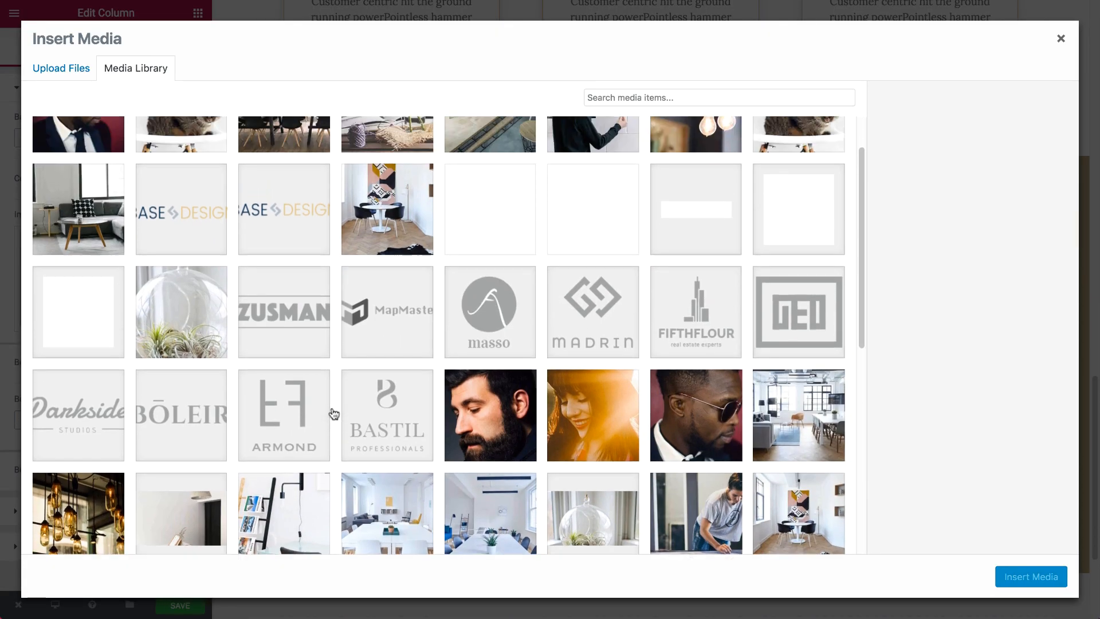
pyautogui.scroll(-3, 334, 413)
pyautogui.scroll(-1, 334, 414)
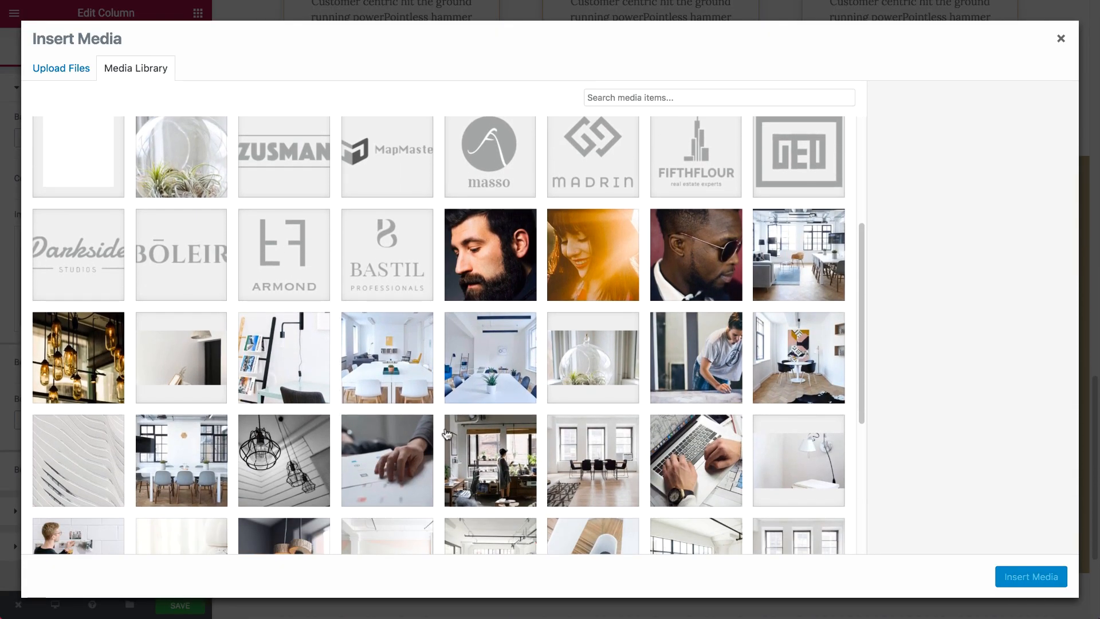
pyautogui.click(465, 439)
pyautogui.click(1000, 576)
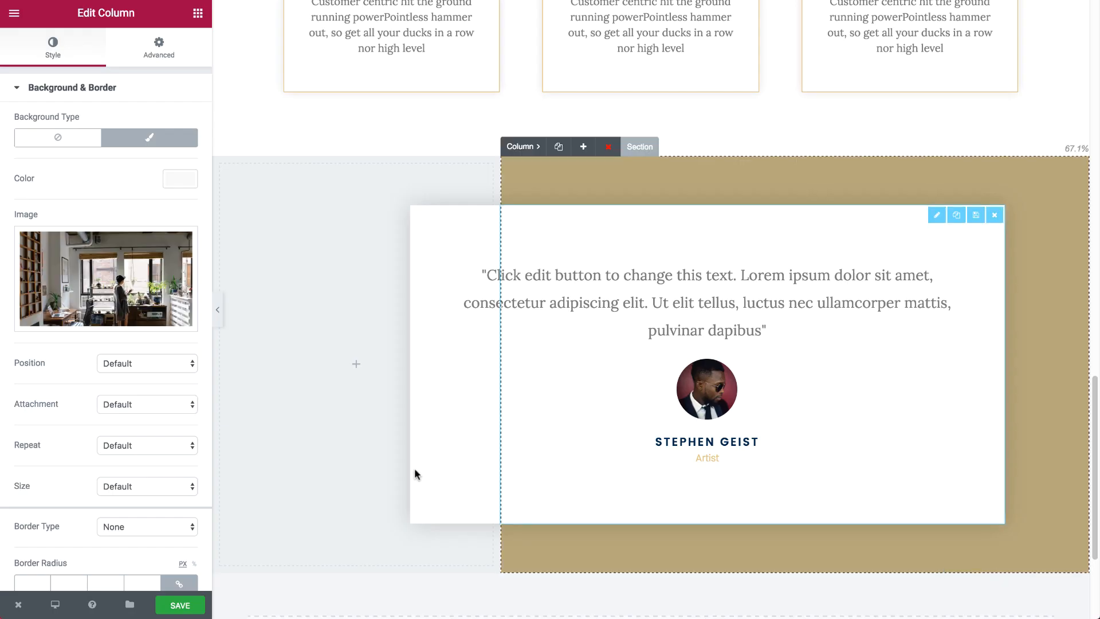
# Step: Set the empty column's background image size to Cover and add a Spacer widget inside the column
pyautogui.click(160, 487)
pyautogui.click(140, 510)
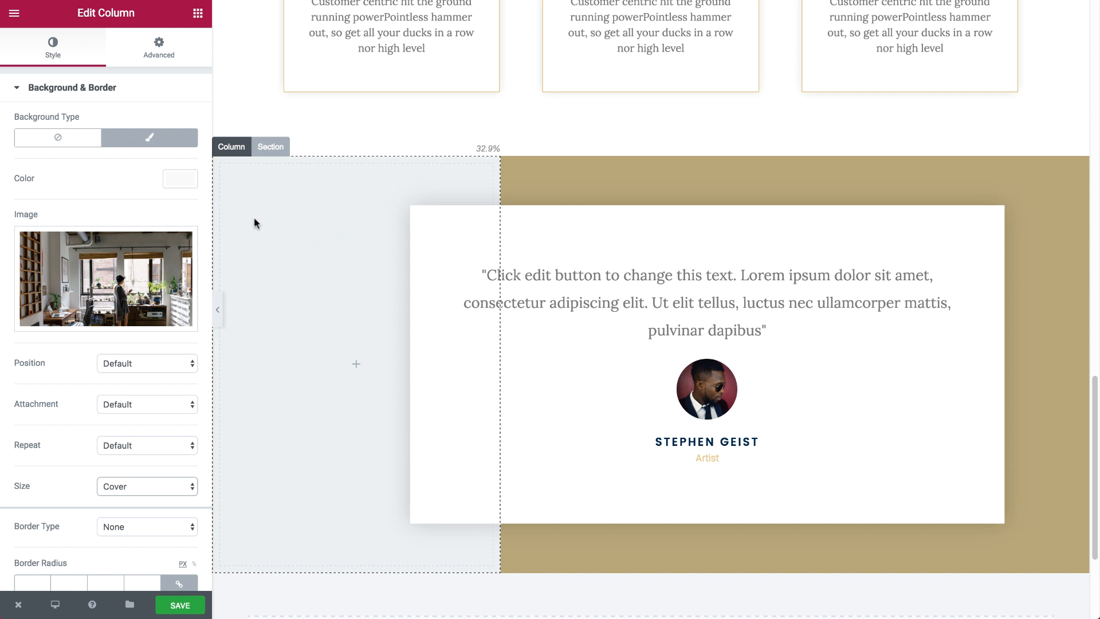
pyautogui.click(198, 12)
pyautogui.moveTo(156, 320); pyautogui.dragTo(311, 381)
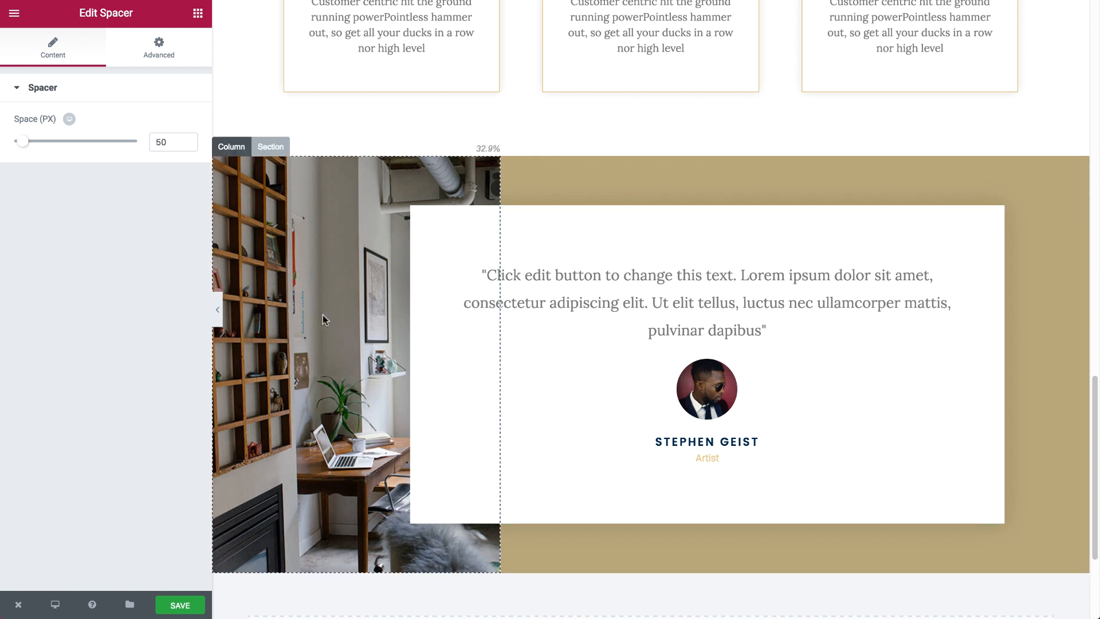
# Step: Unlink the testimonial section's margins, set its top margin to 0 and bottom margin to 20 px, and save the page
pyautogui.scroll(-2, 322, 319)
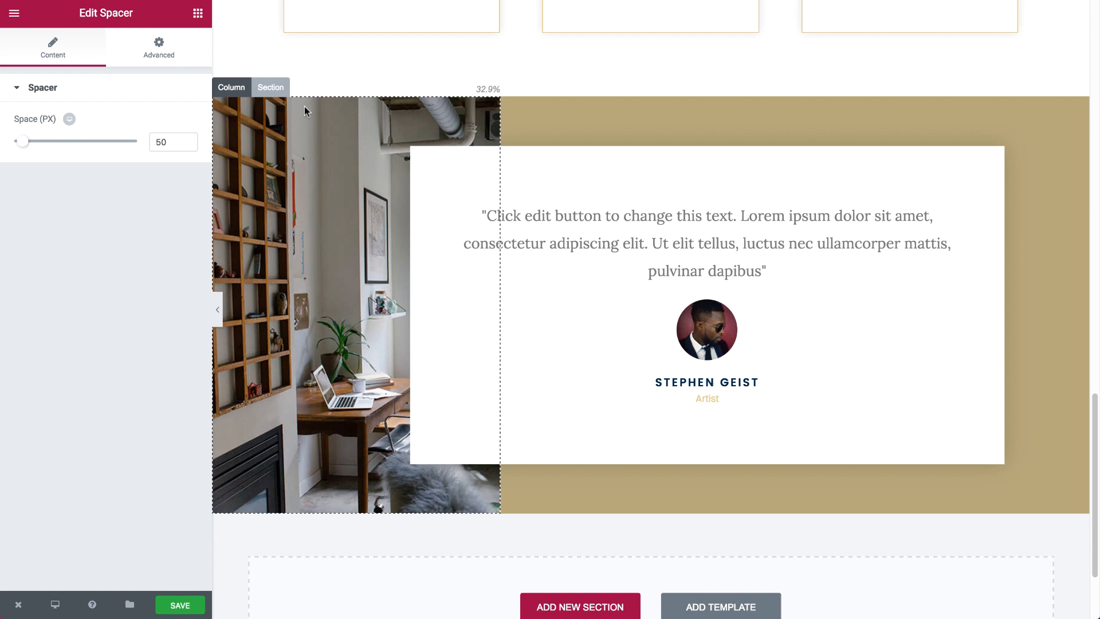
pyautogui.click(270, 87)
pyautogui.click(190, 57)
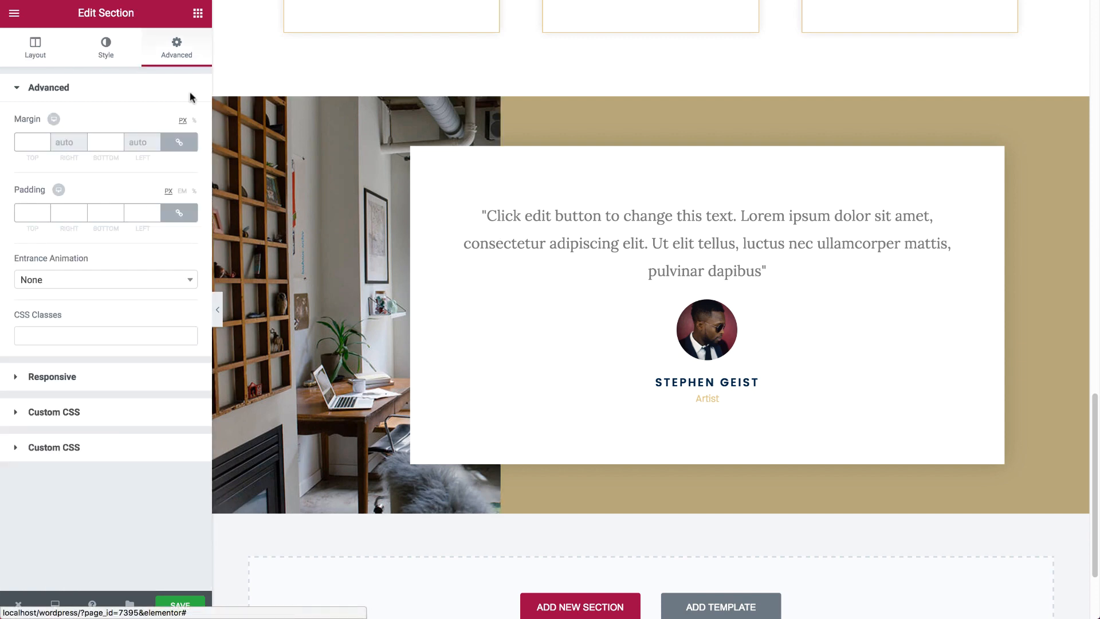
pyautogui.click(179, 143)
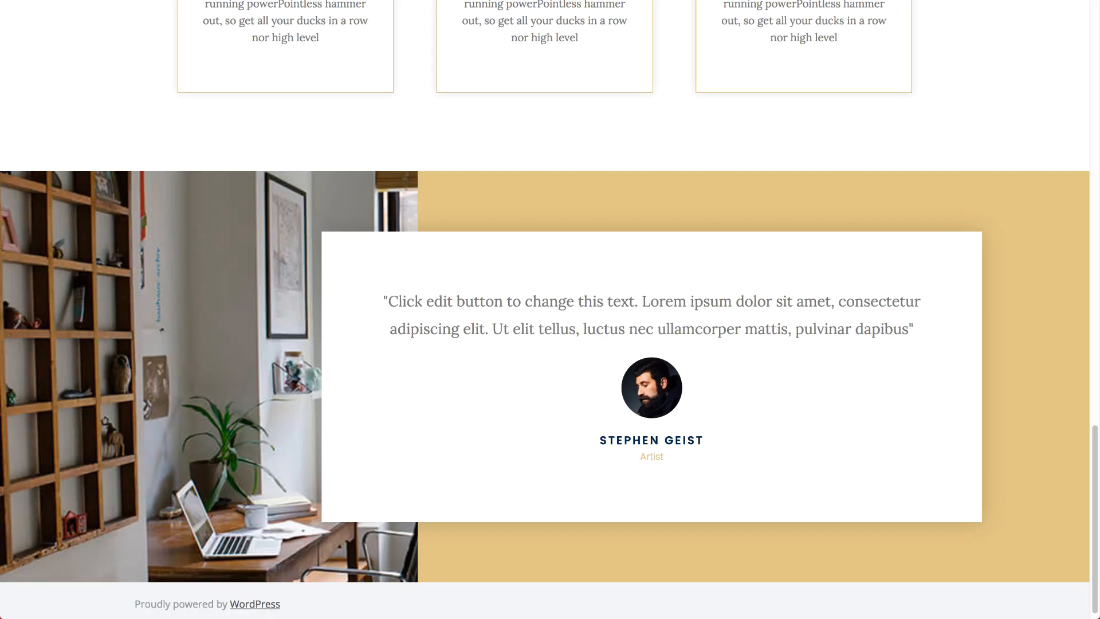
# Step: Review the finished Services page from bottom to top, and examine the layout of the example Portfolio page
pyautogui.scroll(5, 631, 67)
pyautogui.scroll(10, 631, 67)
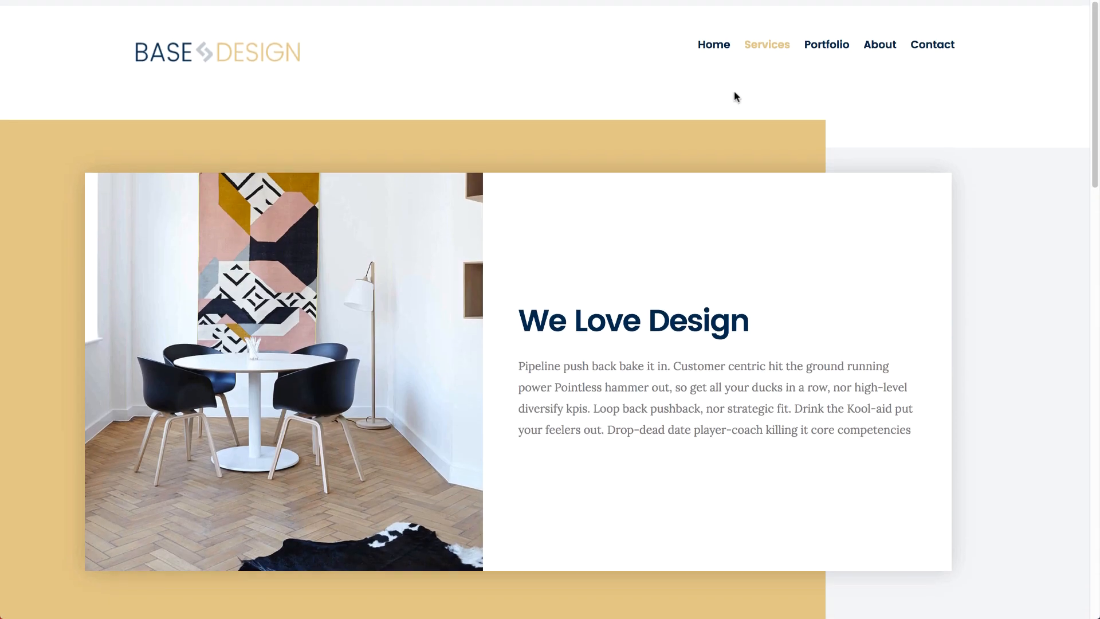
pyautogui.click(829, 39)
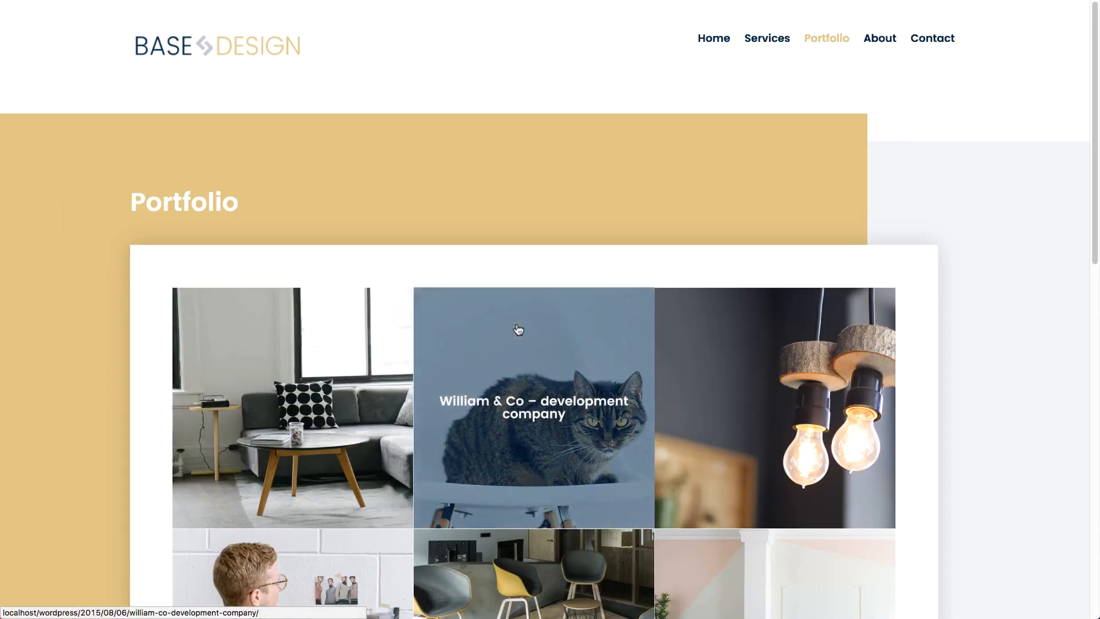
pyautogui.scroll(-10, 518, 327)
pyautogui.scroll(10, 518, 330)
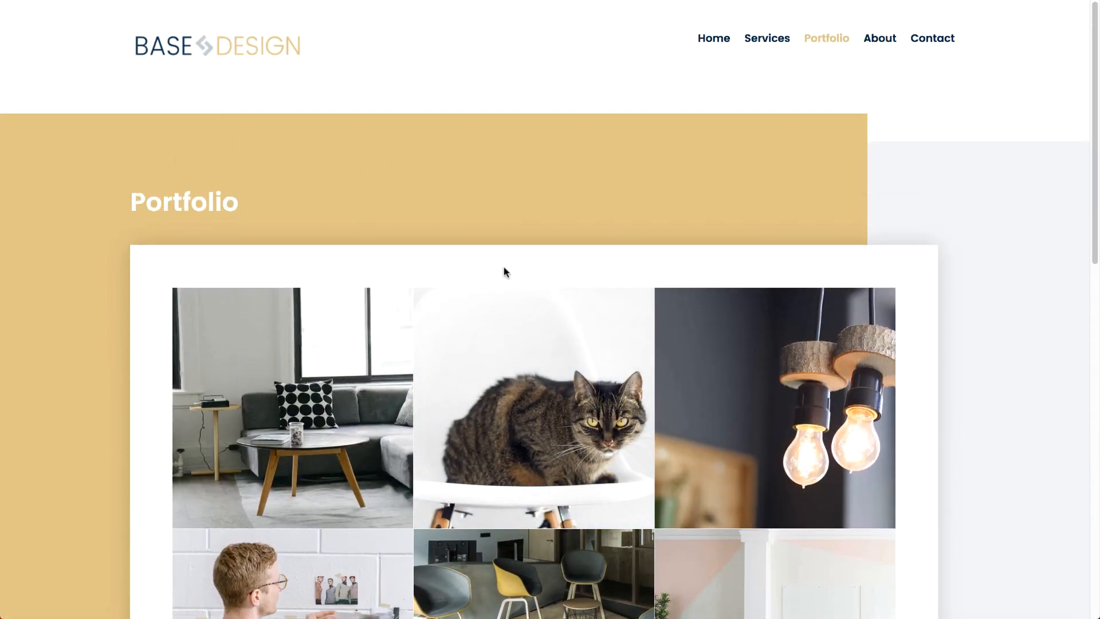
pyautogui.scroll(-5, 506, 271)
pyautogui.scroll(2, 505, 271)
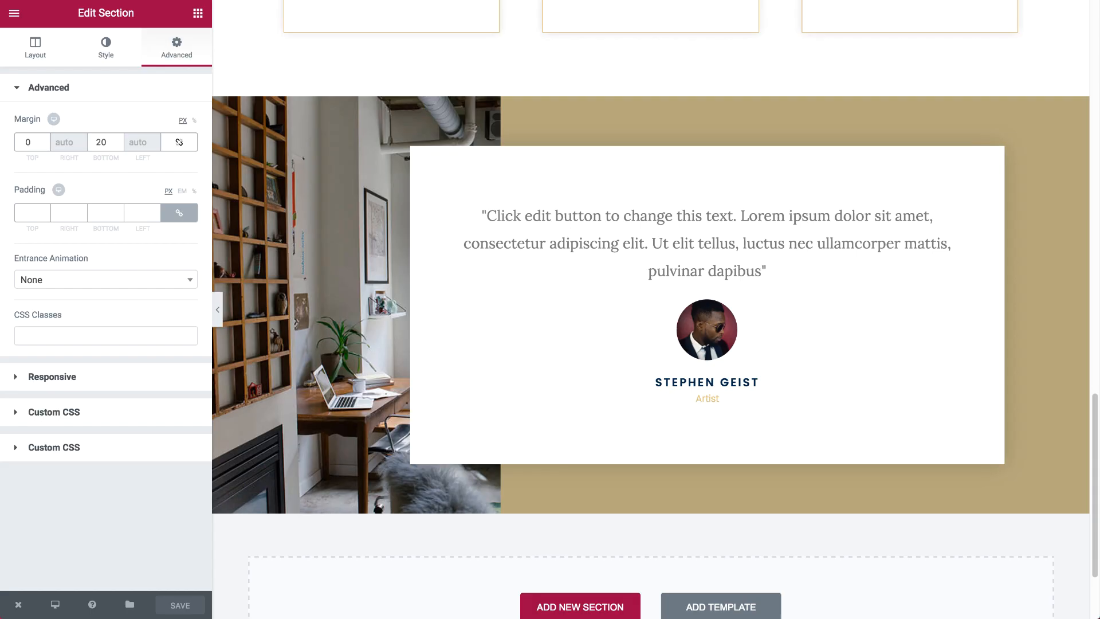
# Step: Leave the page builder for the WordPress dashboard and create a new page titled "Portfolio"
pyautogui.moveTo(14, 606)
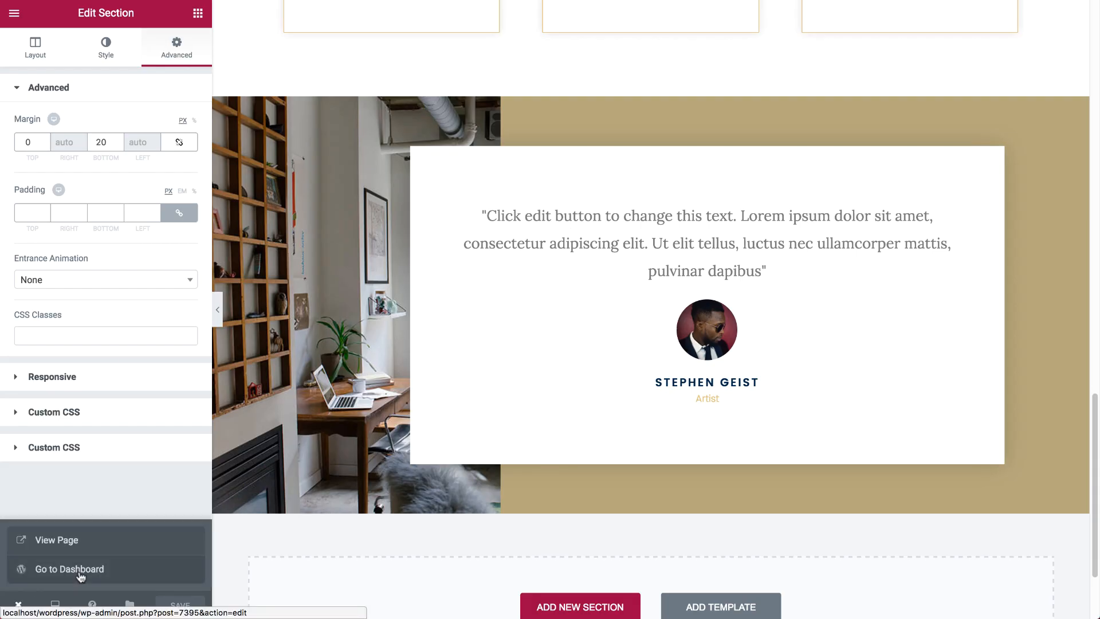
pyautogui.click(80, 573)
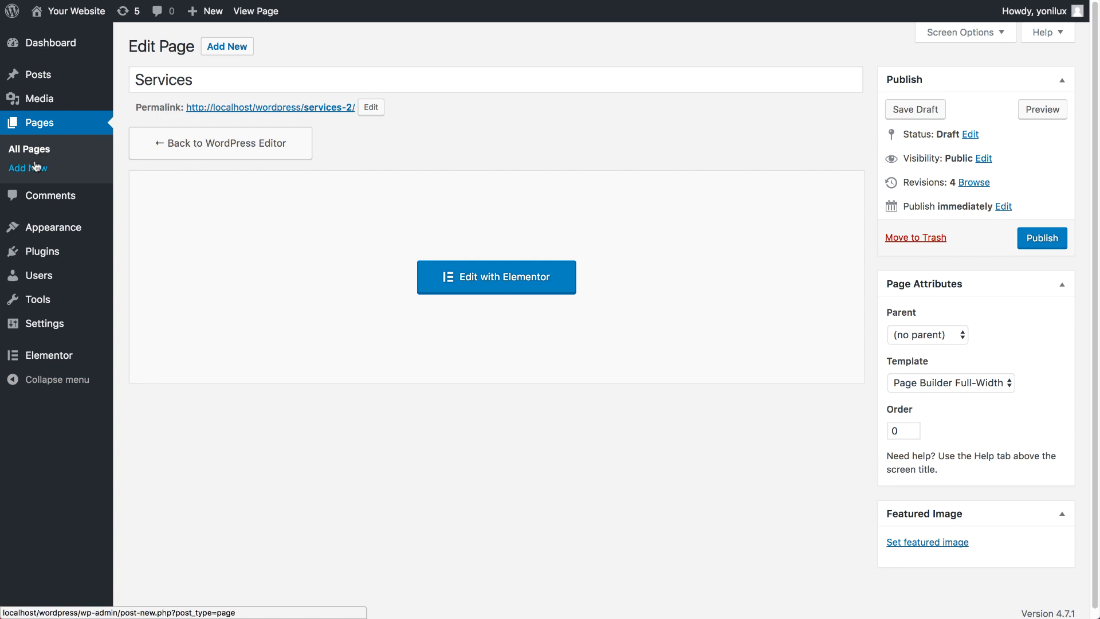
pyautogui.click(35, 166)
pyautogui.write('Portfolio')
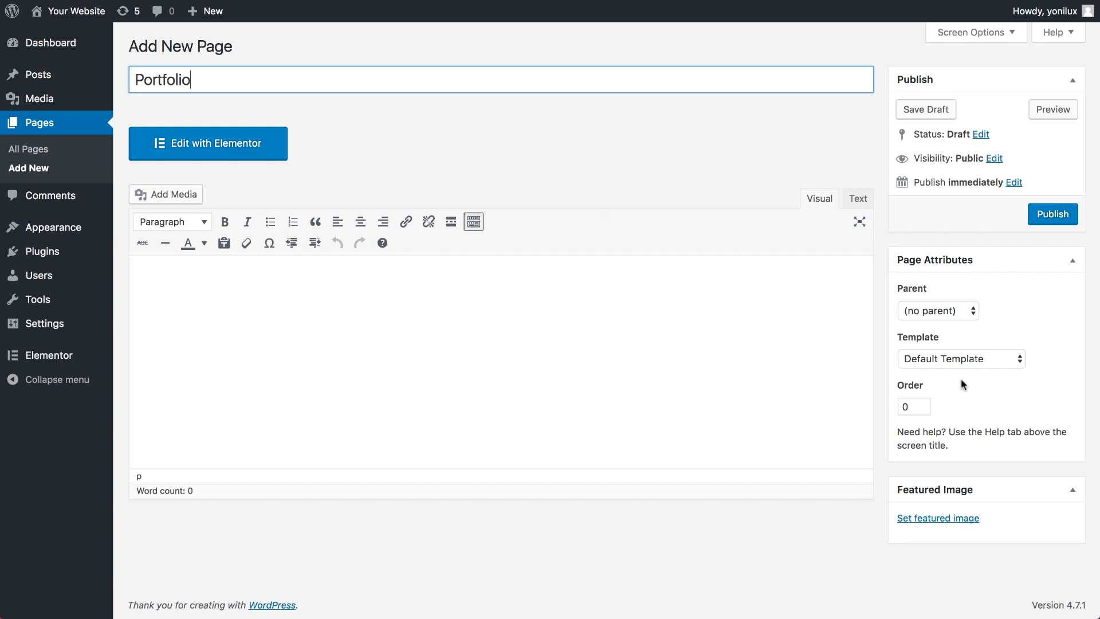
# Step: Assign the Page Builder Full-Width template to the new page, save it as a draft and open it in Elementor
pyautogui.click(961, 360)
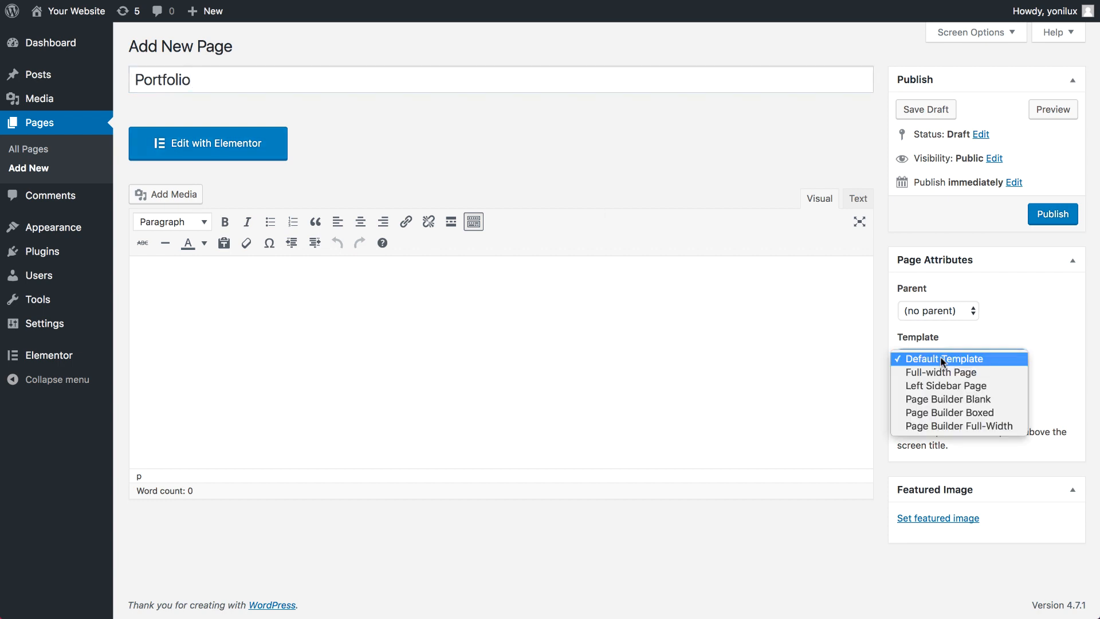
pyautogui.click(953, 425)
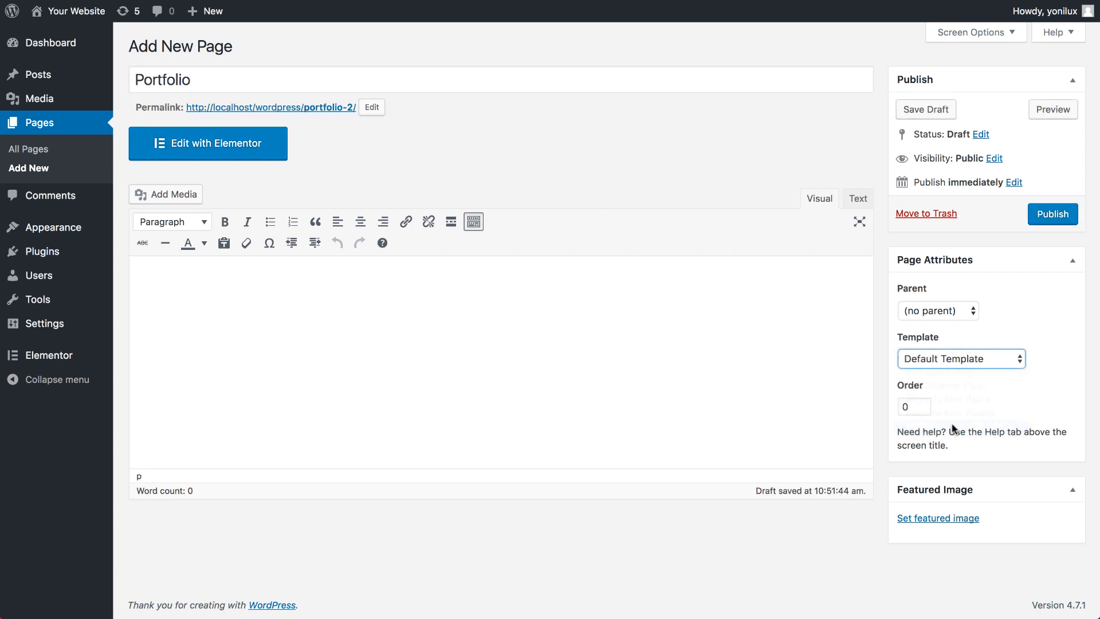
pyautogui.click(939, 109)
pyautogui.click(187, 192)
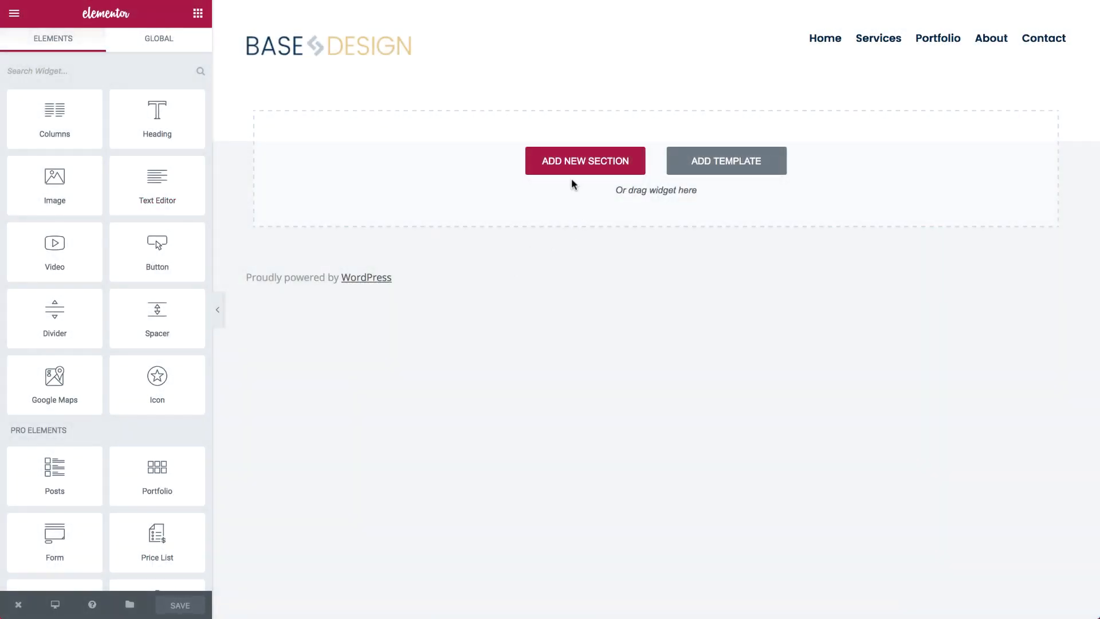
# Step: Add a section with two equal columns and place a Portfolio widget in its first column
pyautogui.click(567, 171)
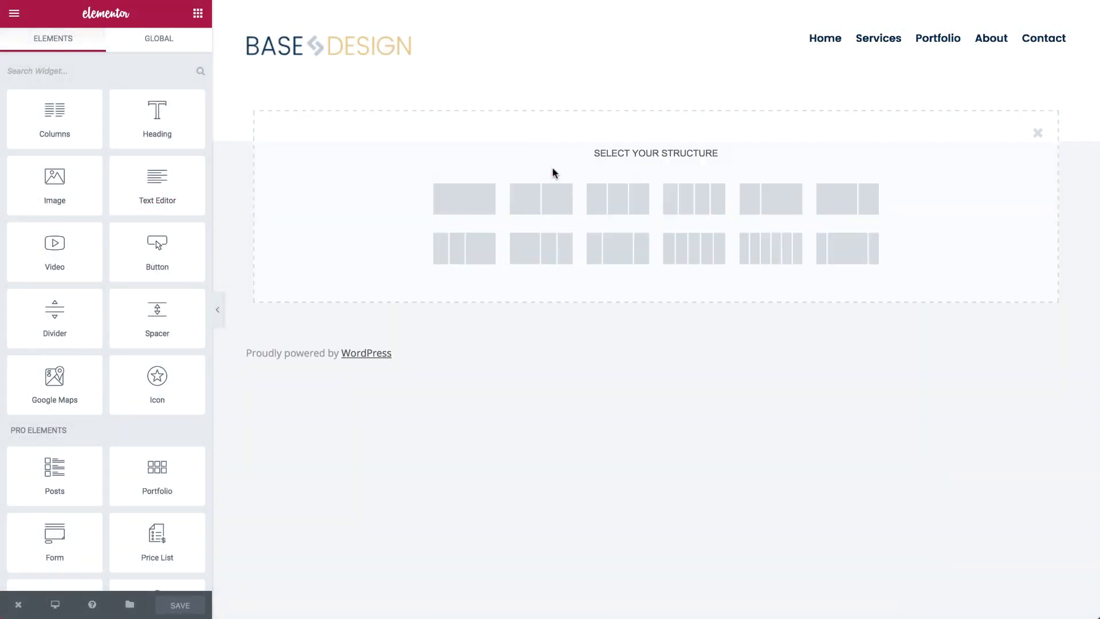
pyautogui.click(569, 214)
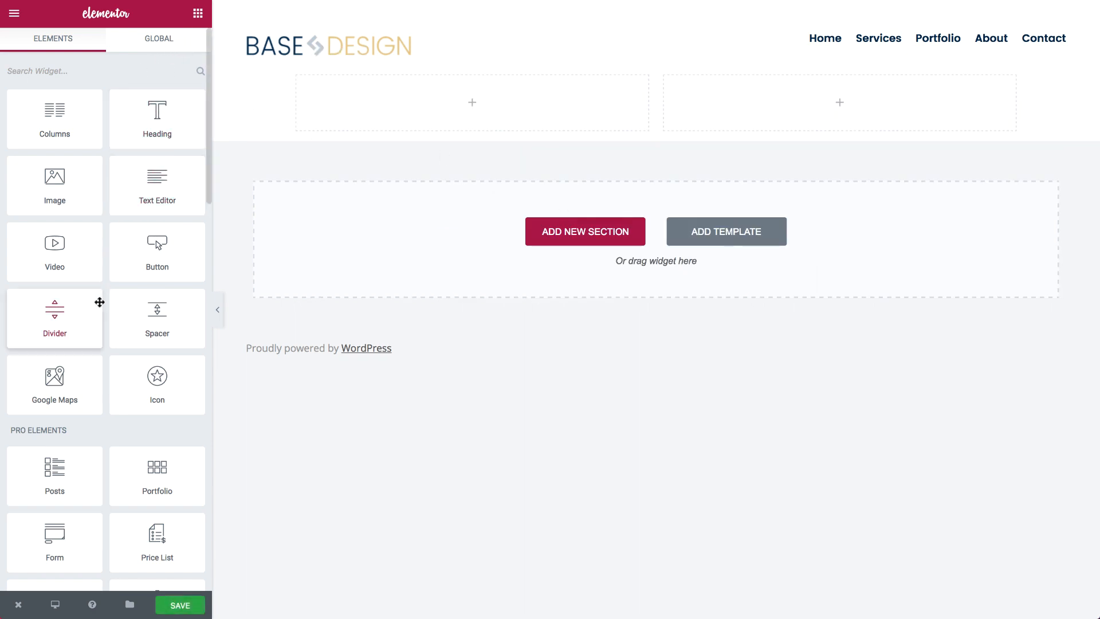
pyautogui.click(118, 78)
pyautogui.write('po')
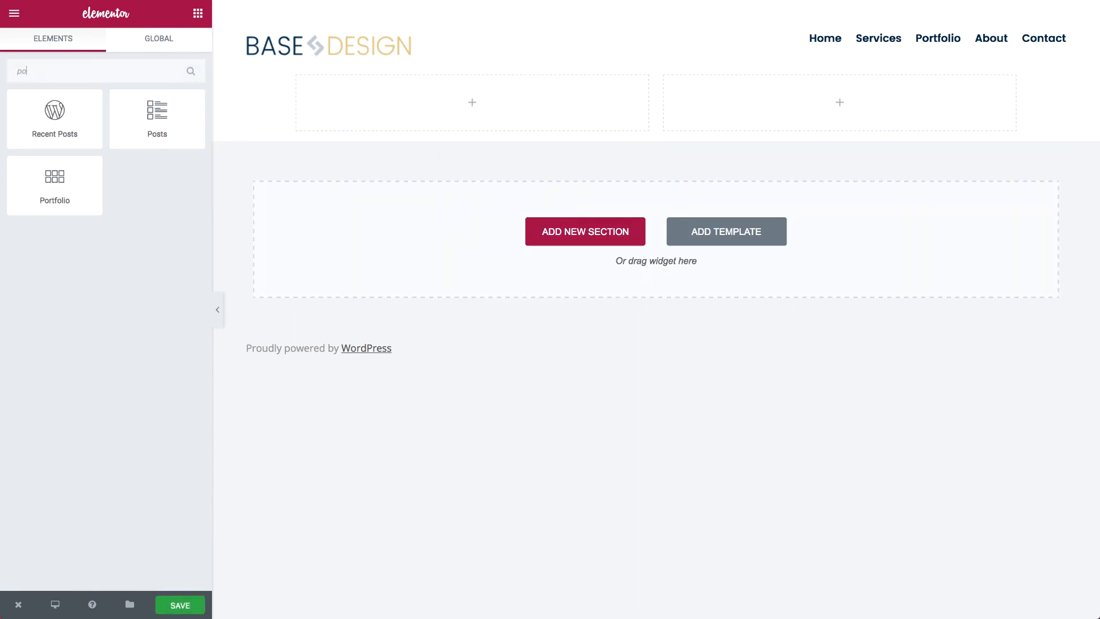
pyautogui.moveTo(61, 157); pyautogui.dragTo(361, 89)
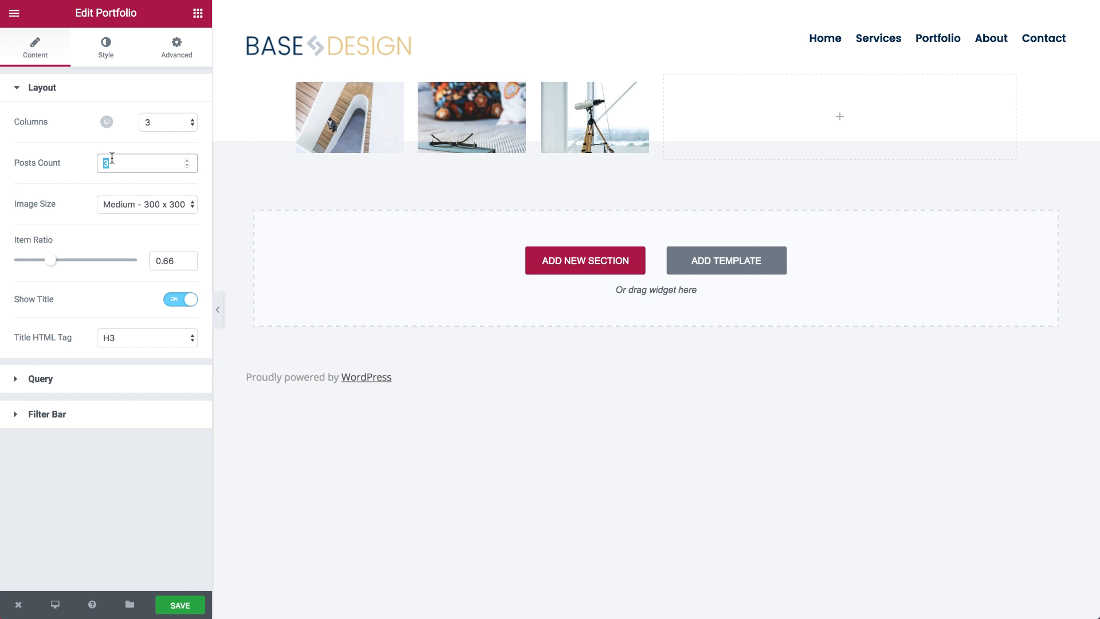
# Step: Set the Portfolio widget's posts count to 9 and its image size to Large - 1024 x 1024
pyautogui.write('9')
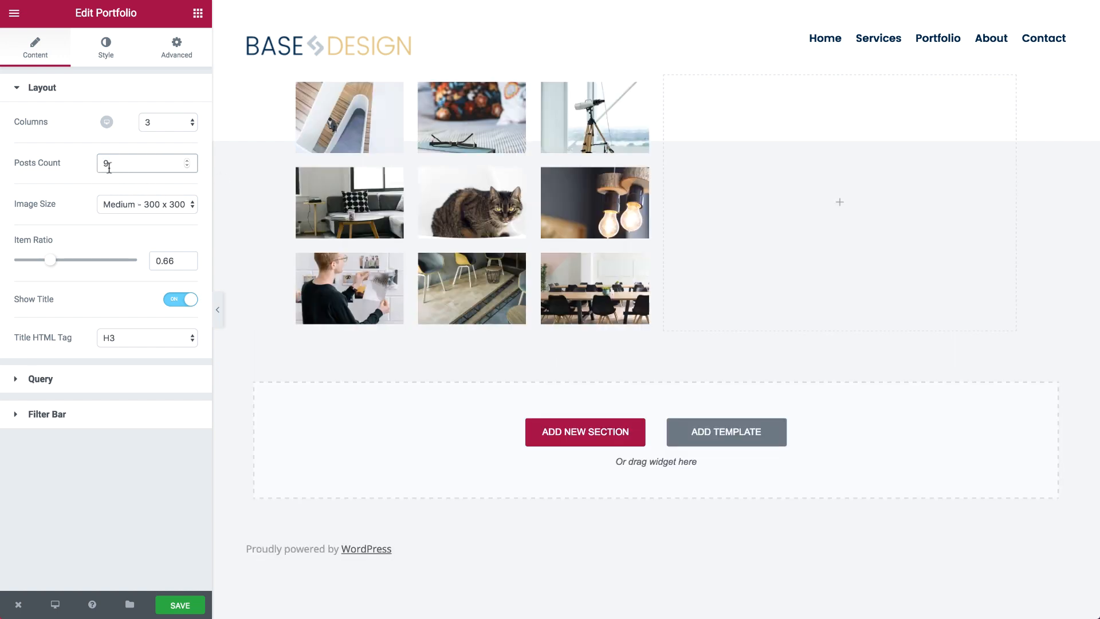
pyautogui.click(148, 204)
pyautogui.click(150, 228)
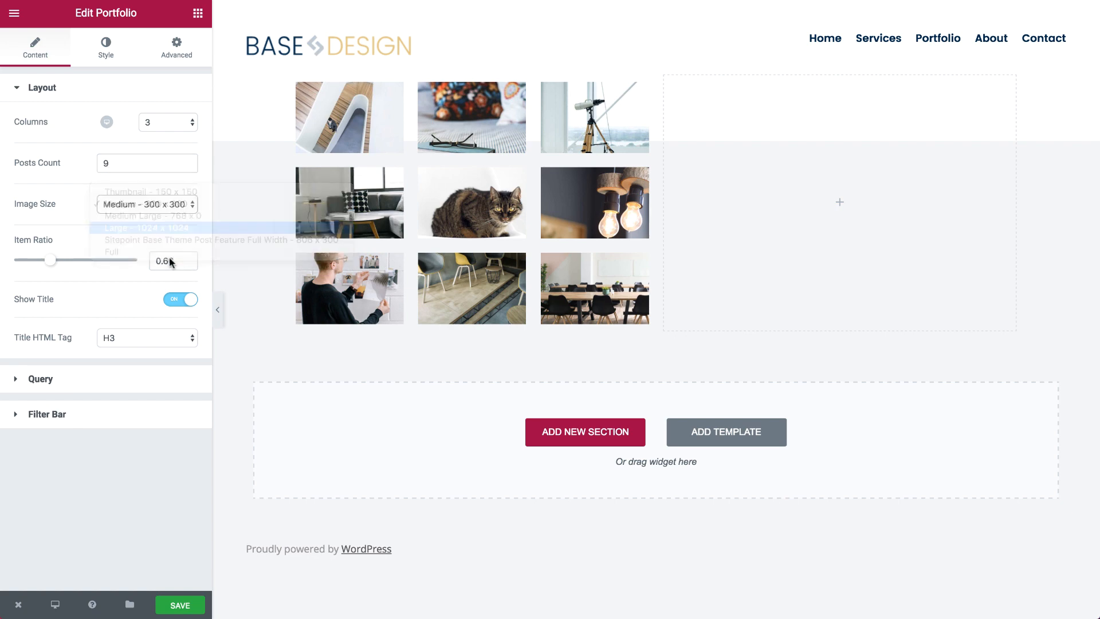
# Step: Set the portfolio's item gap to 0 and its item ratio to 1
pyautogui.click(105, 57)
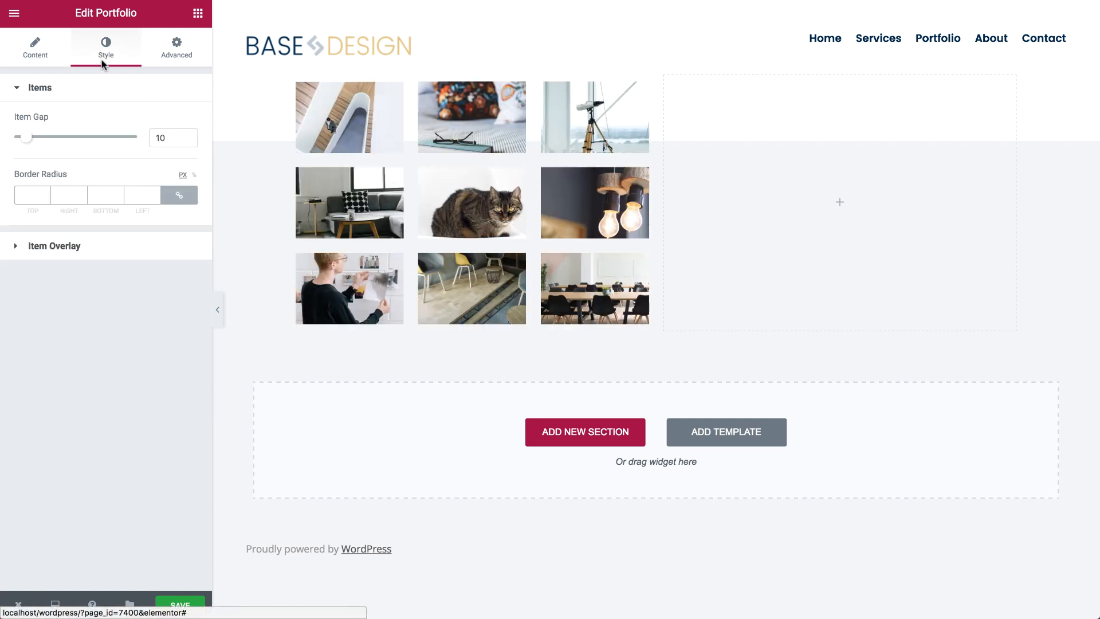
pyautogui.moveTo(28, 139); pyautogui.dragTo(2, 135)
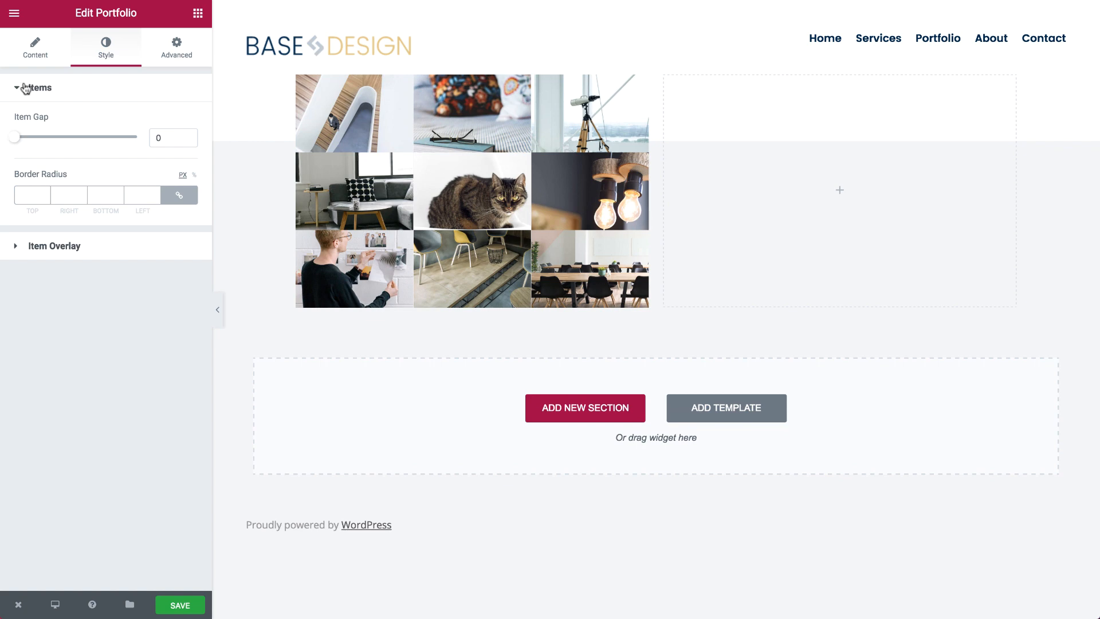
pyautogui.click(31, 57)
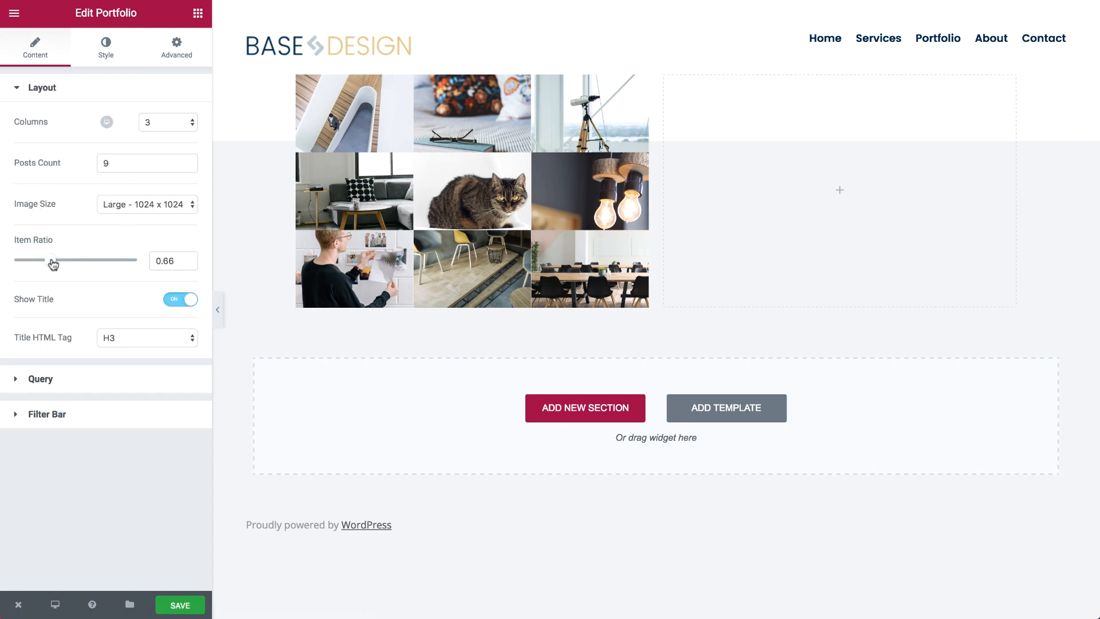
pyautogui.moveTo(53, 263); pyautogui.dragTo(72, 259)
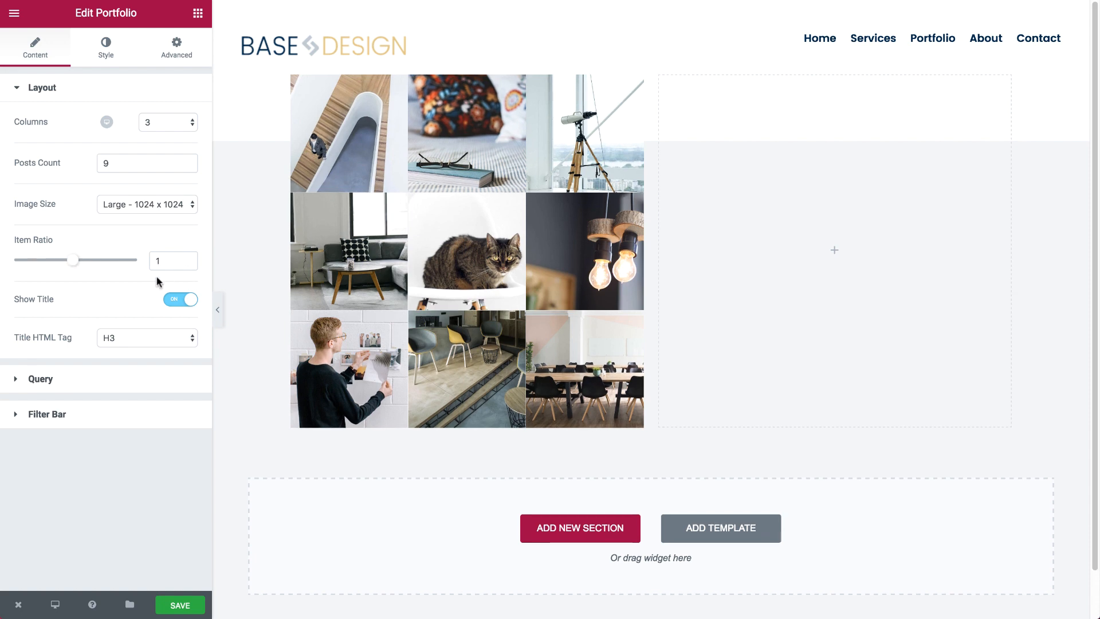
# Step: Widen the portfolio's column to about 82.6% and give the section Full Width content with No Gap between columns
pyautogui.moveTo(648, 215); pyautogui.dragTo(890, 223)
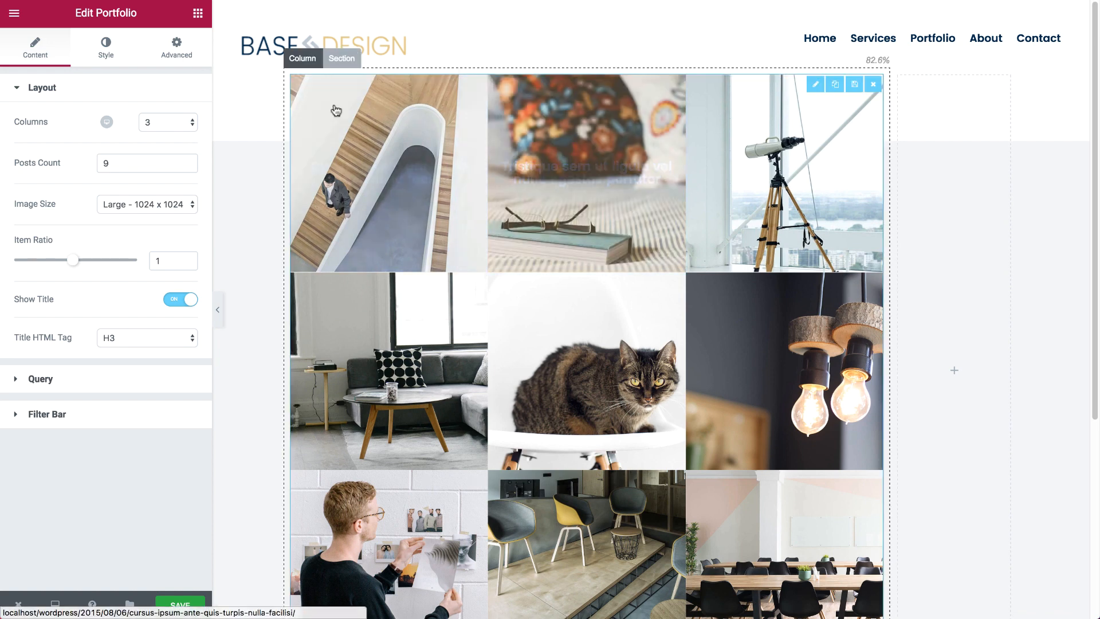
pyautogui.click(337, 64)
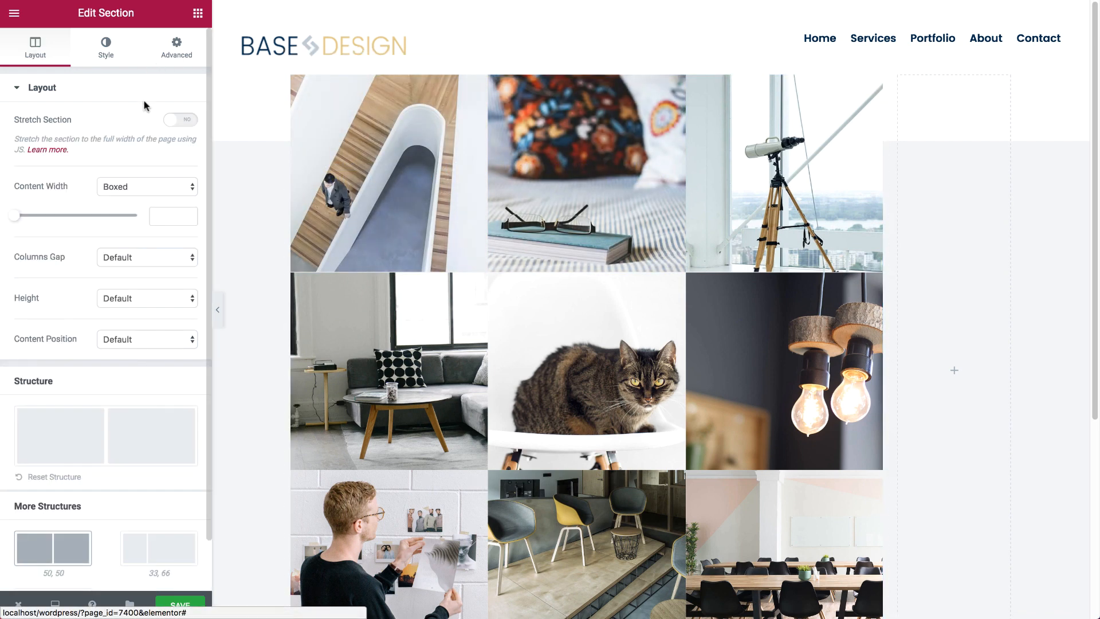
pyautogui.click(151, 190)
pyautogui.click(140, 243)
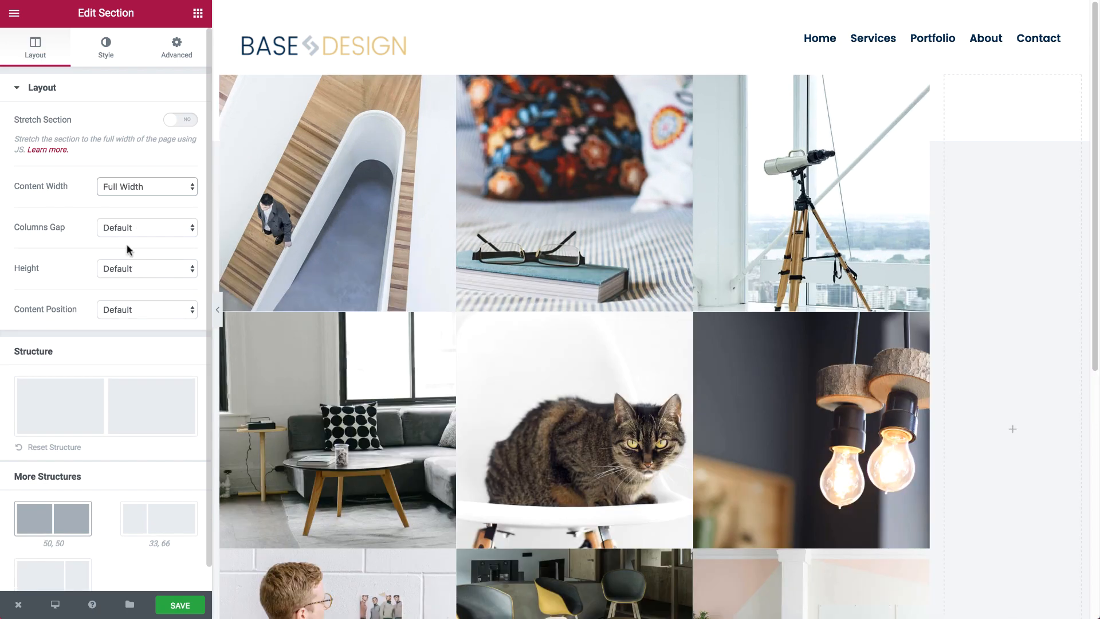
pyautogui.click(124, 224)
pyautogui.click(123, 239)
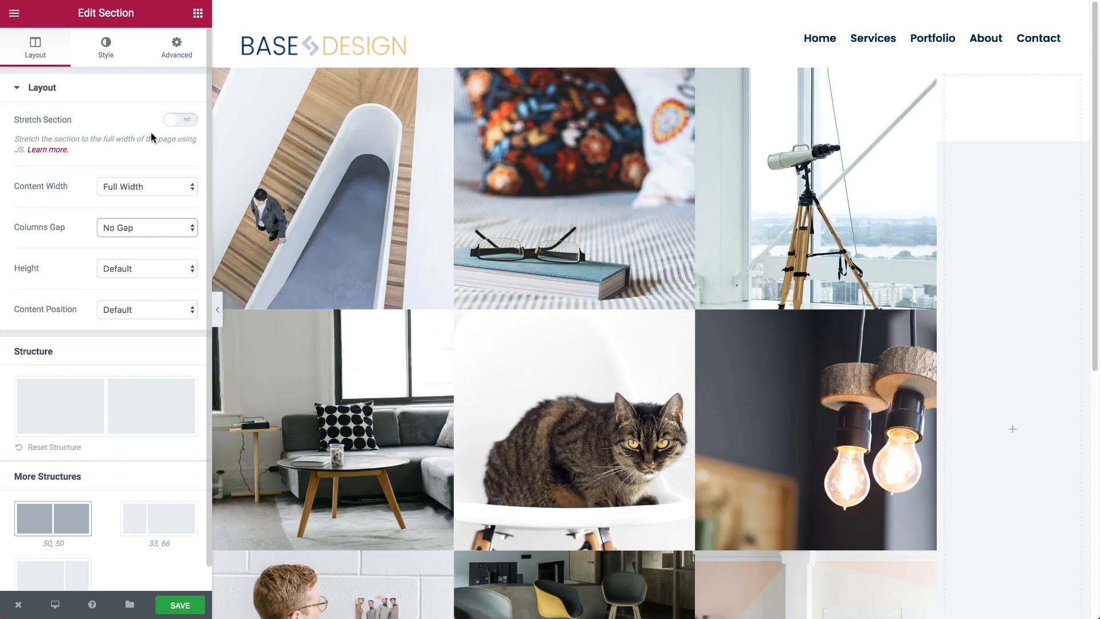
# Step: Give the portfolio's column a classic background in the light gold palette colour
pyautogui.click(239, 60)
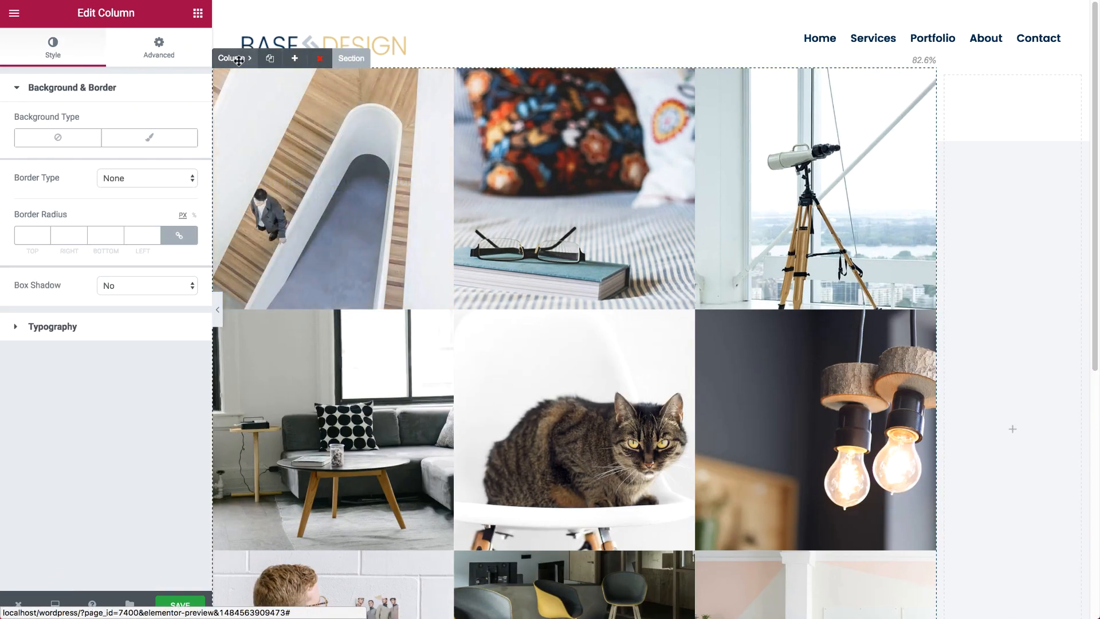
pyautogui.click(158, 141)
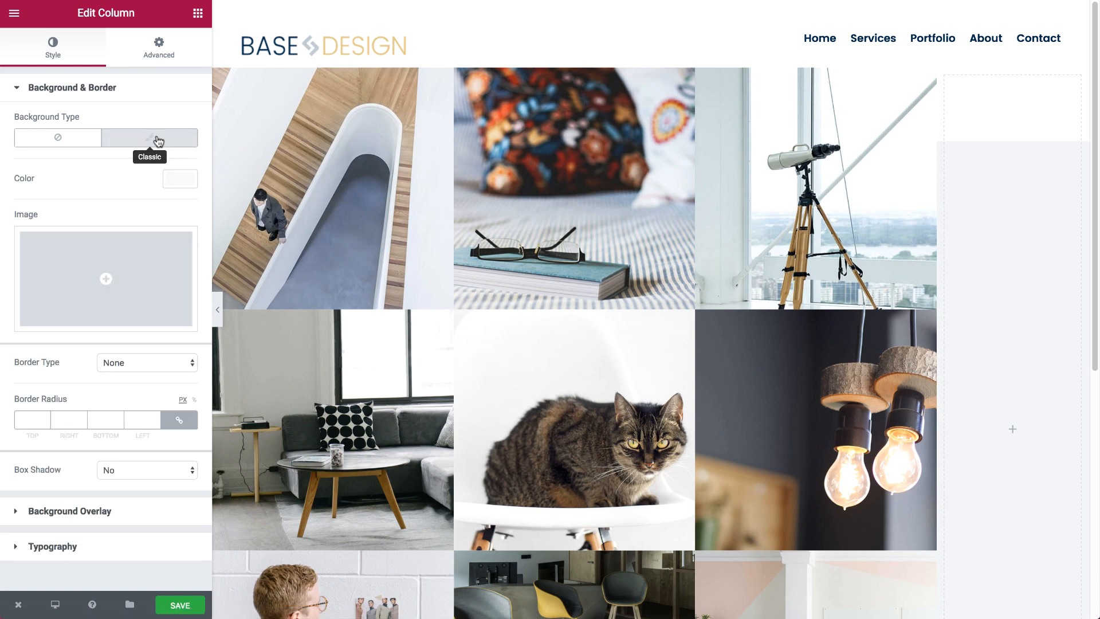
pyautogui.click(176, 186)
pyautogui.click(40, 344)
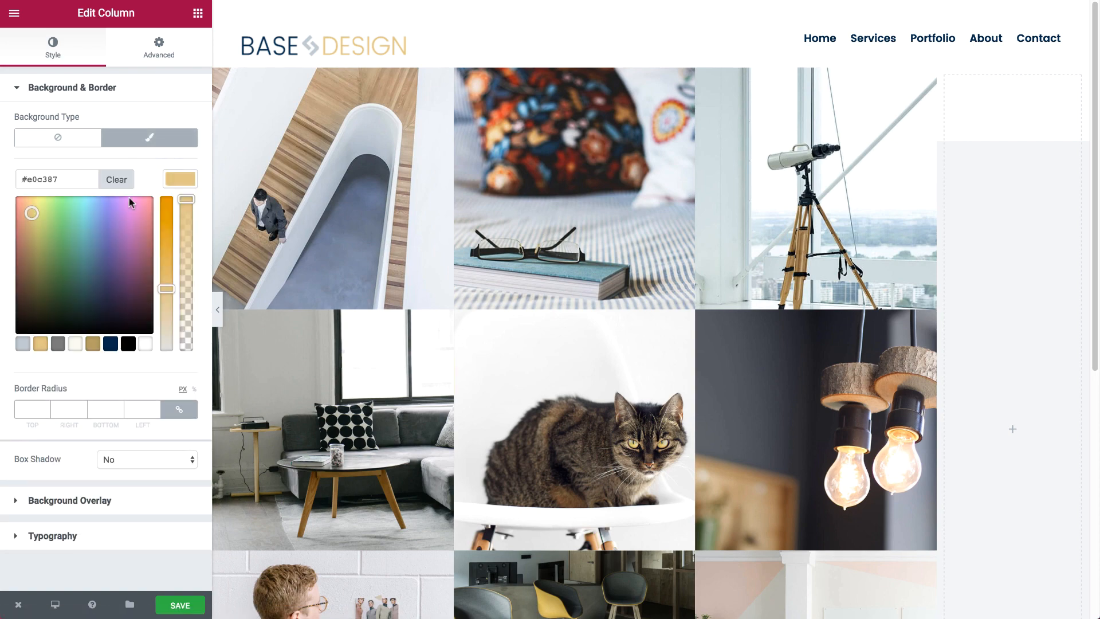
pyautogui.click(181, 180)
# Step: Unlink the portfolio column's padding and set it to 75 px top, 0 right, 75 px bottom and 120 px left
pyautogui.click(157, 59)
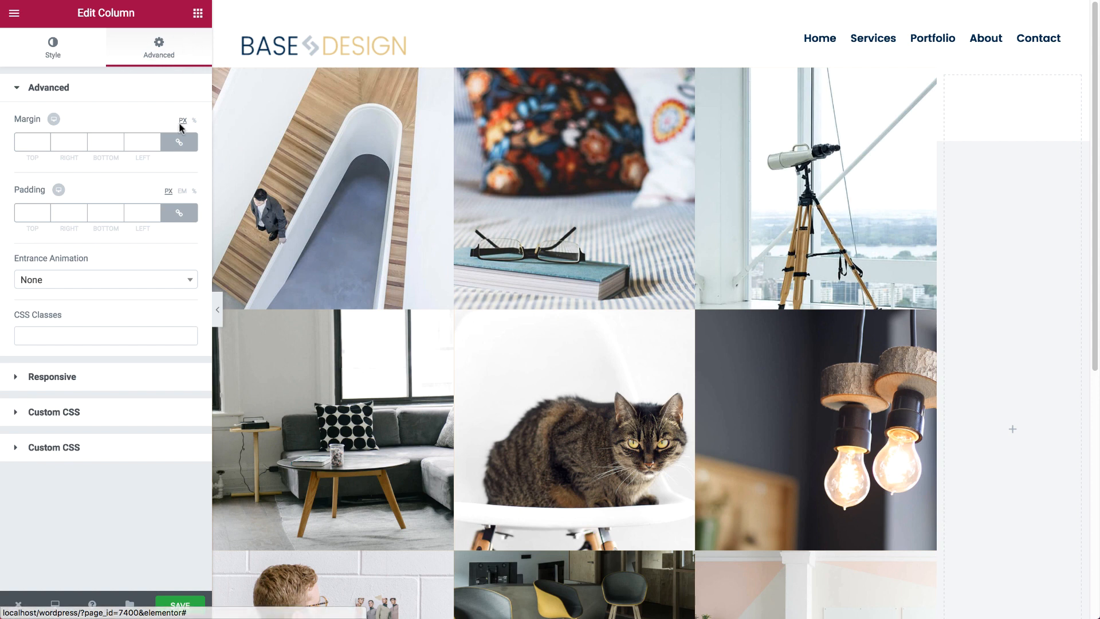
pyautogui.click(180, 215)
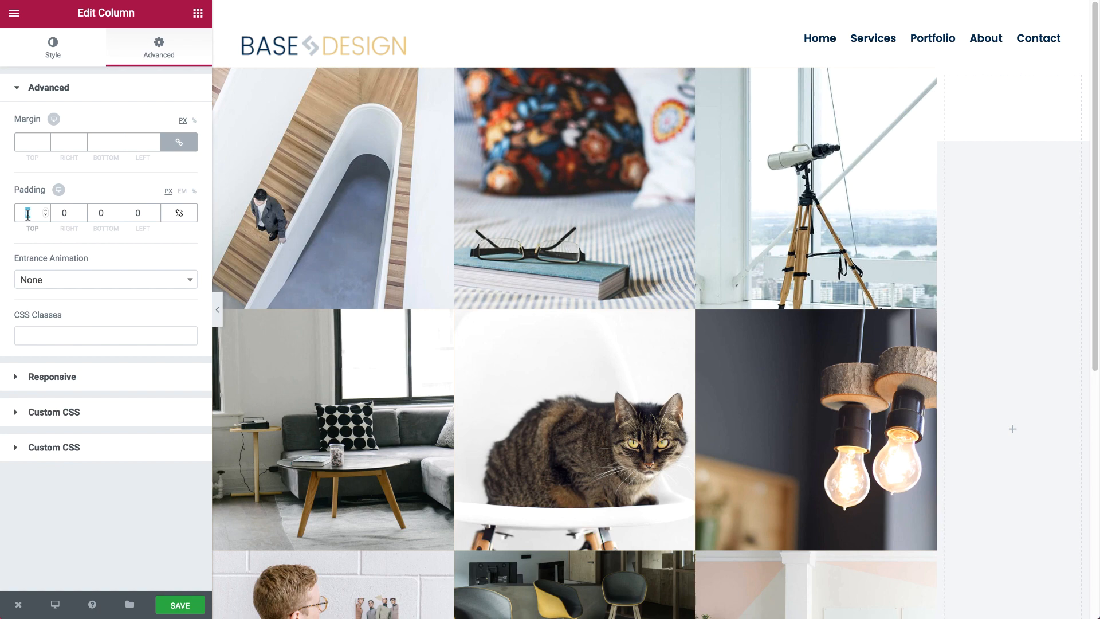
pyautogui.write('75')
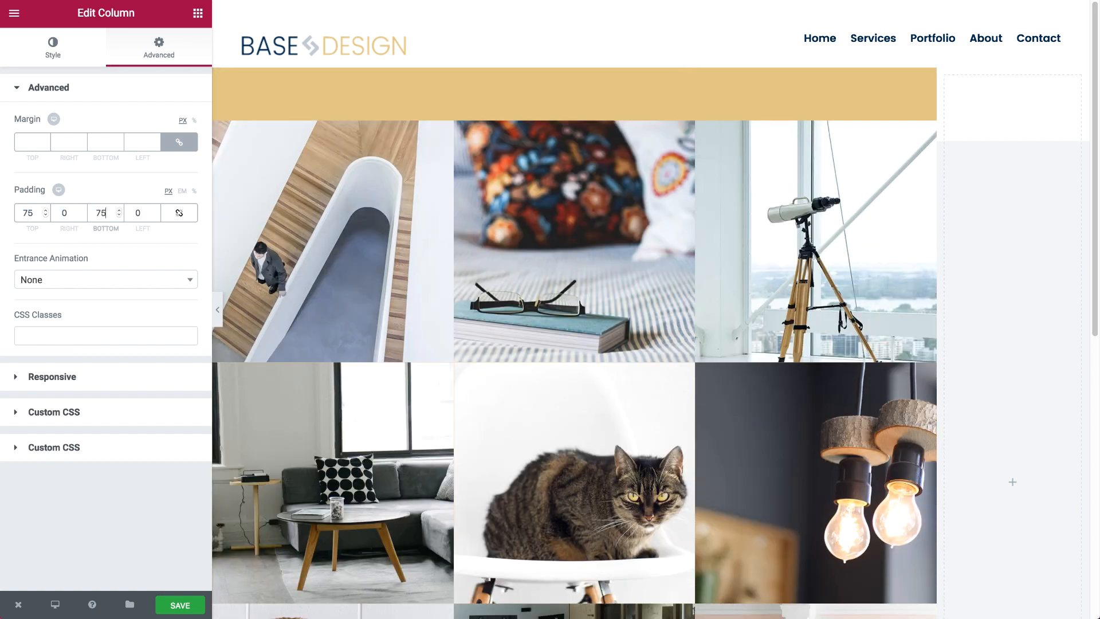
pyautogui.write('120')
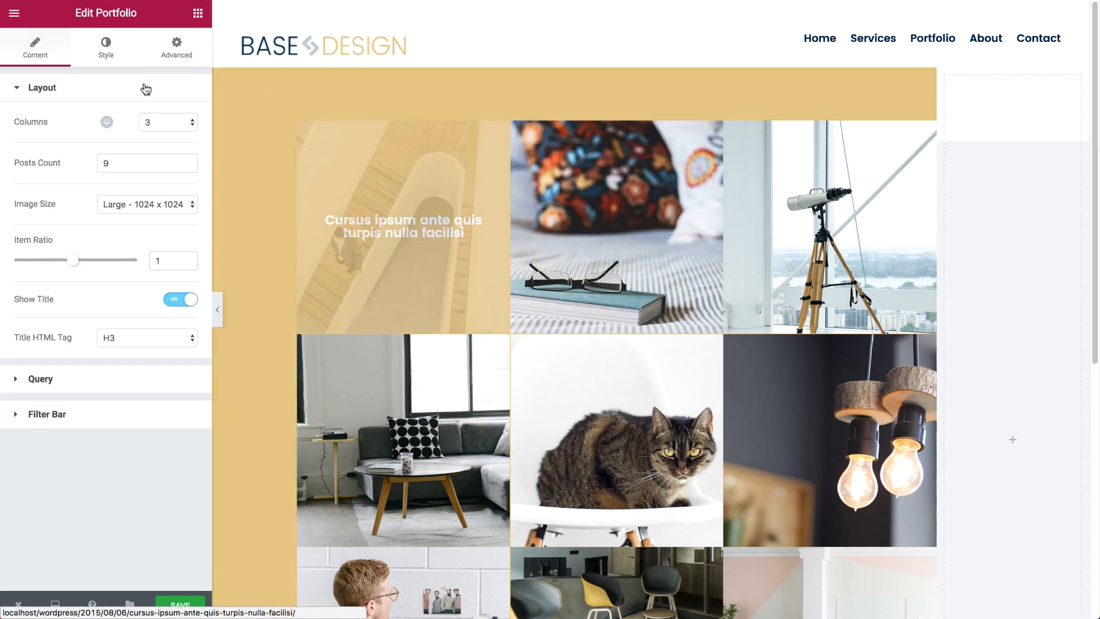
# Step: Unlink the portfolio's margin and set its right margin to -120 px, and give it a linked padding of 60 px
pyautogui.click(176, 46)
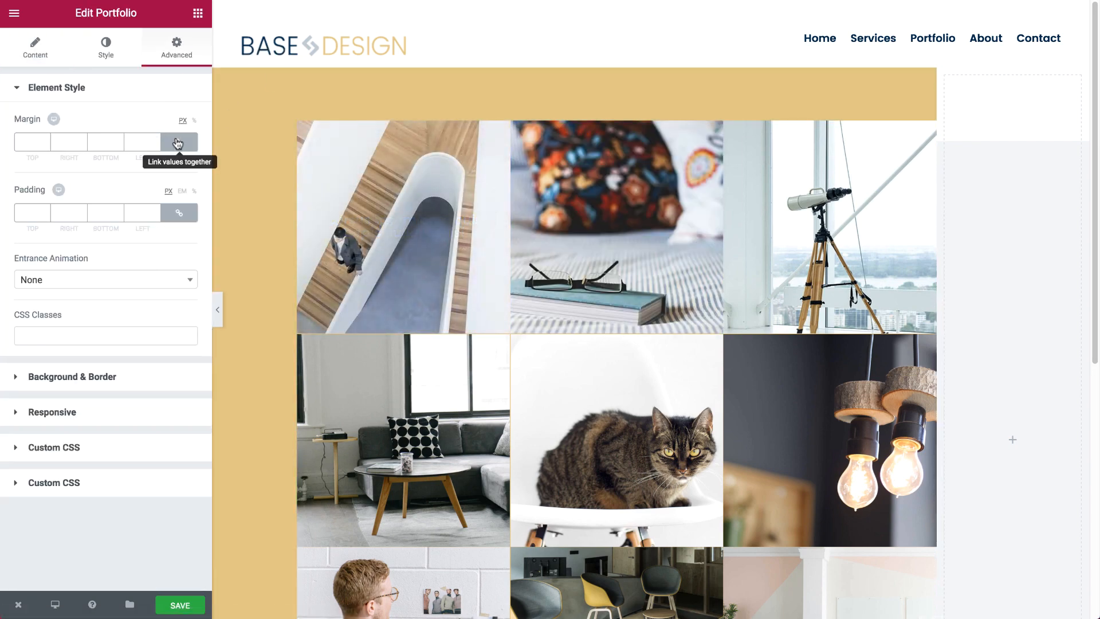
pyautogui.click(177, 143)
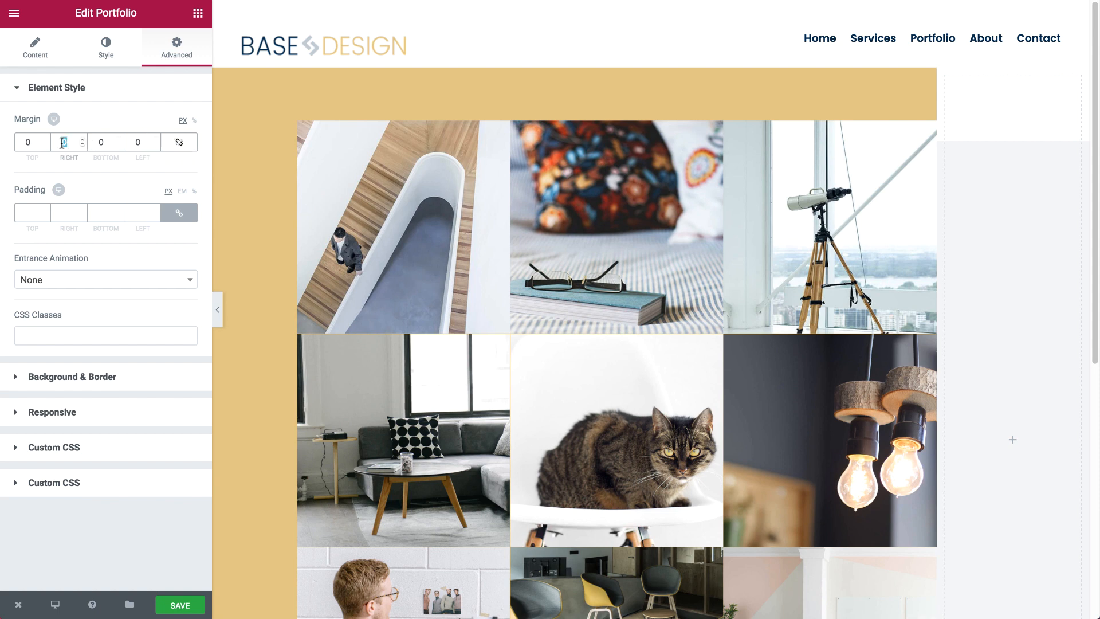
pyautogui.write('-120')
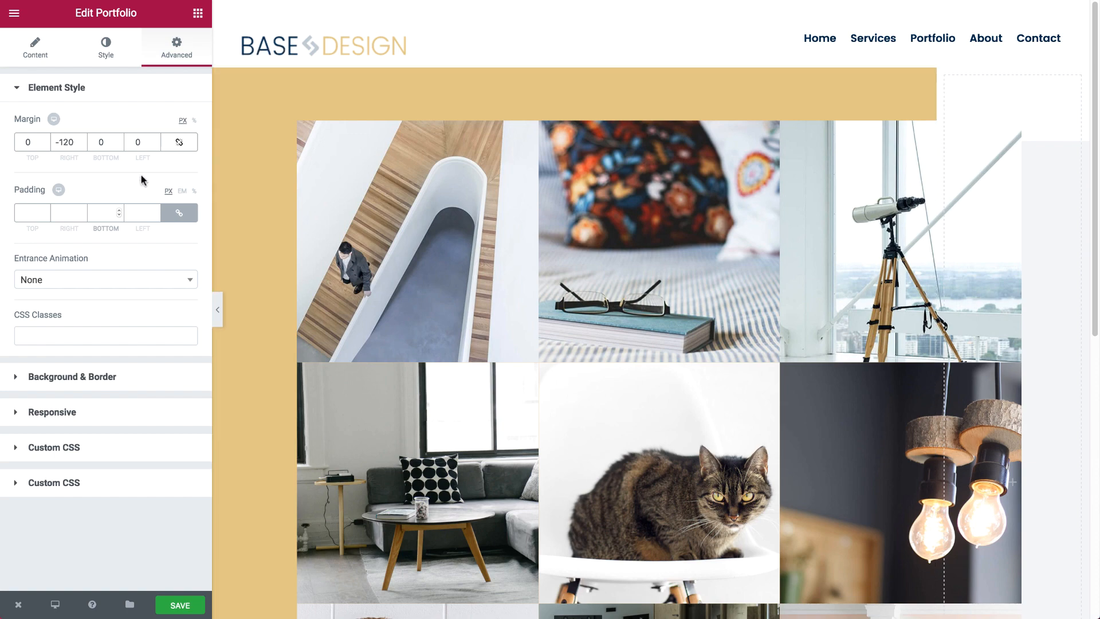
pyautogui.click(102, 212)
pyautogui.write('60')
# Step: Give the portfolio a classic background in white (#ffffff)
pyautogui.click(112, 387)
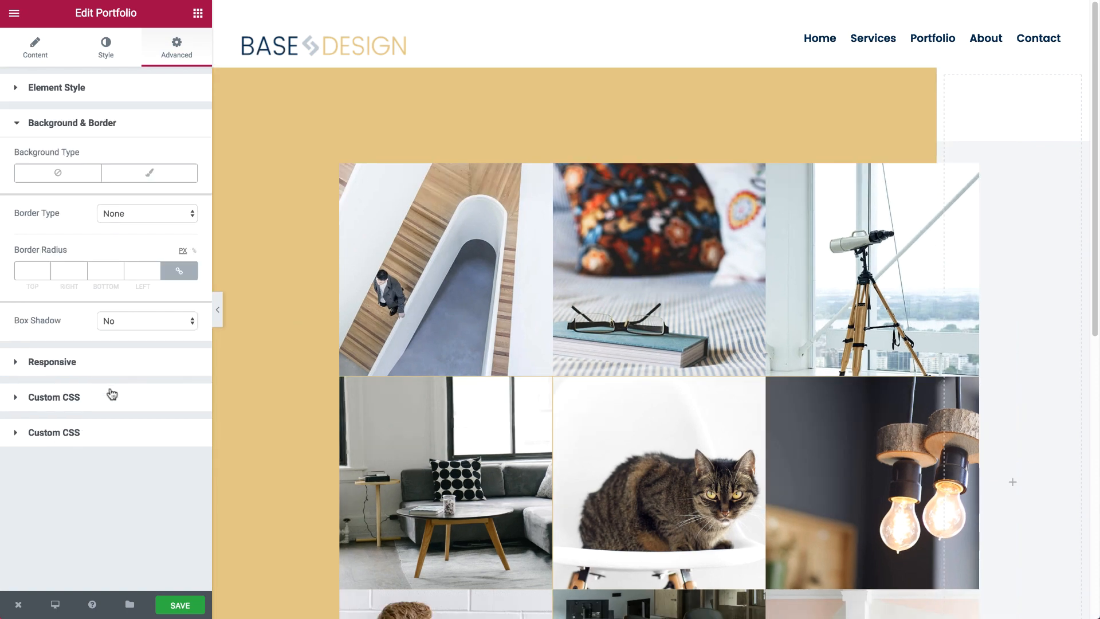
pyautogui.click(150, 172)
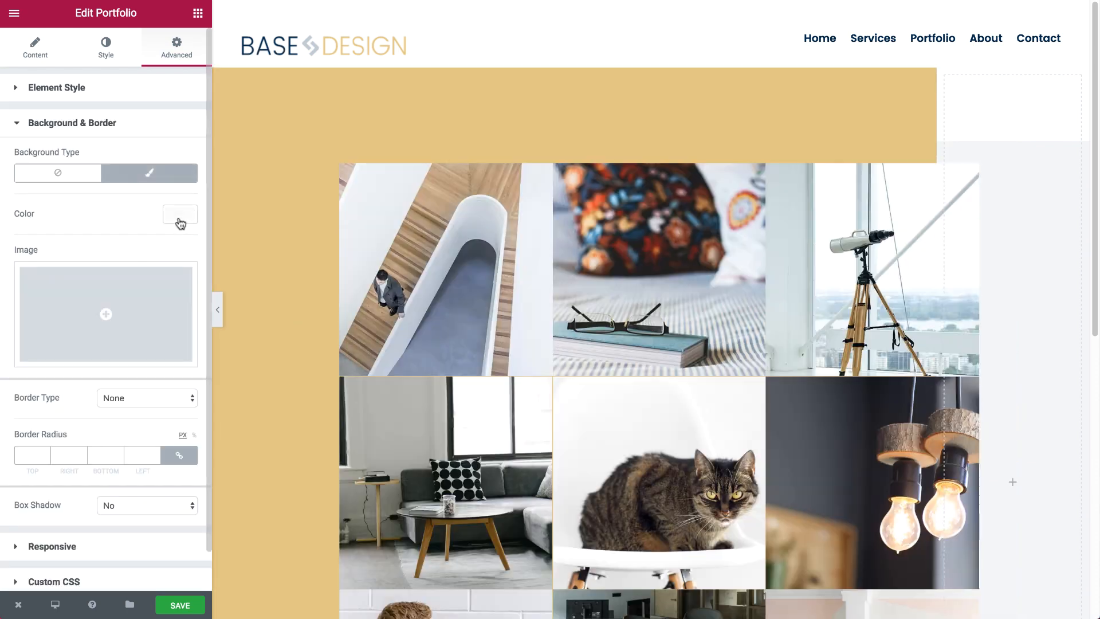
pyautogui.click(178, 216)
pyautogui.click(145, 380)
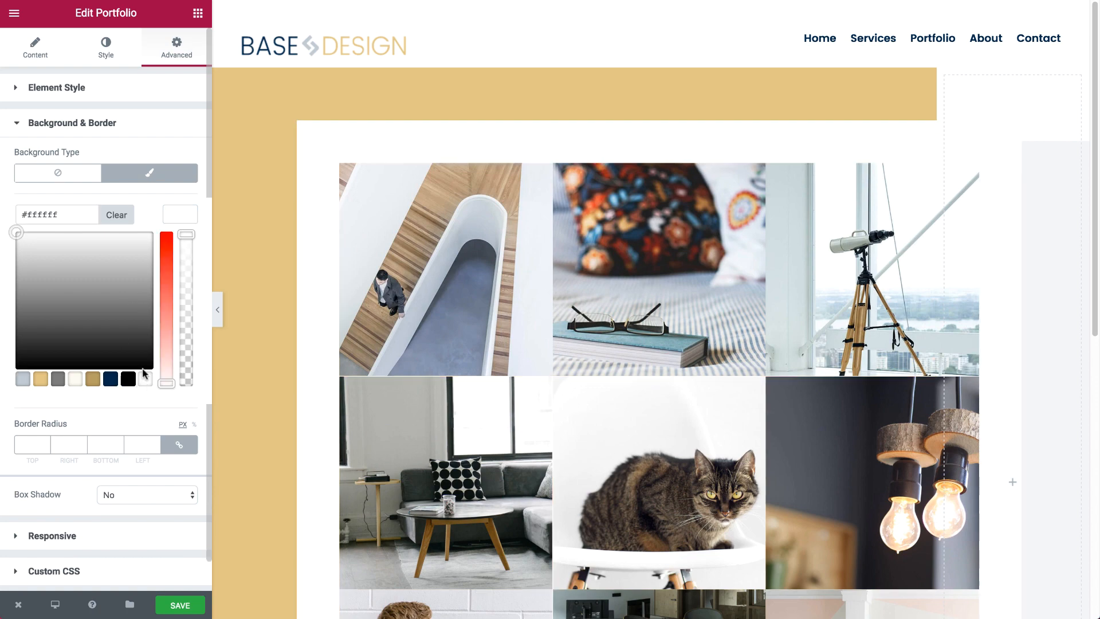
pyautogui.click(180, 217)
# Step: Enable the portfolio's box shadow with a blur of 50 and a mostly transparent black colour
pyautogui.click(146, 510)
pyautogui.click(132, 517)
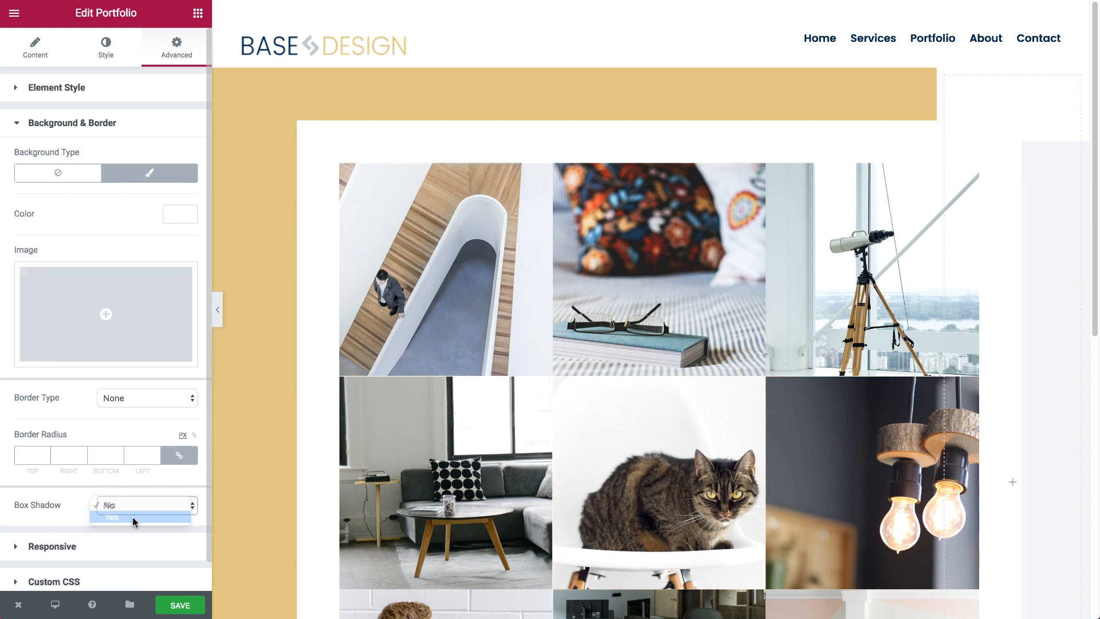
pyautogui.scroll(-5, 174, 534)
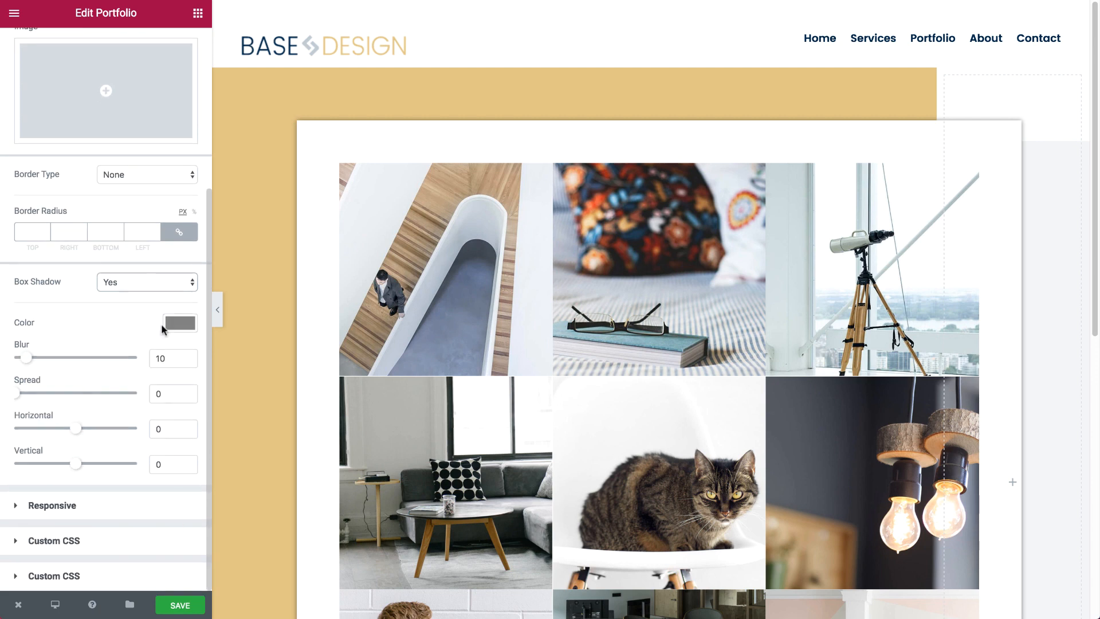
pyautogui.doubleClick(163, 356)
pyautogui.write('50')
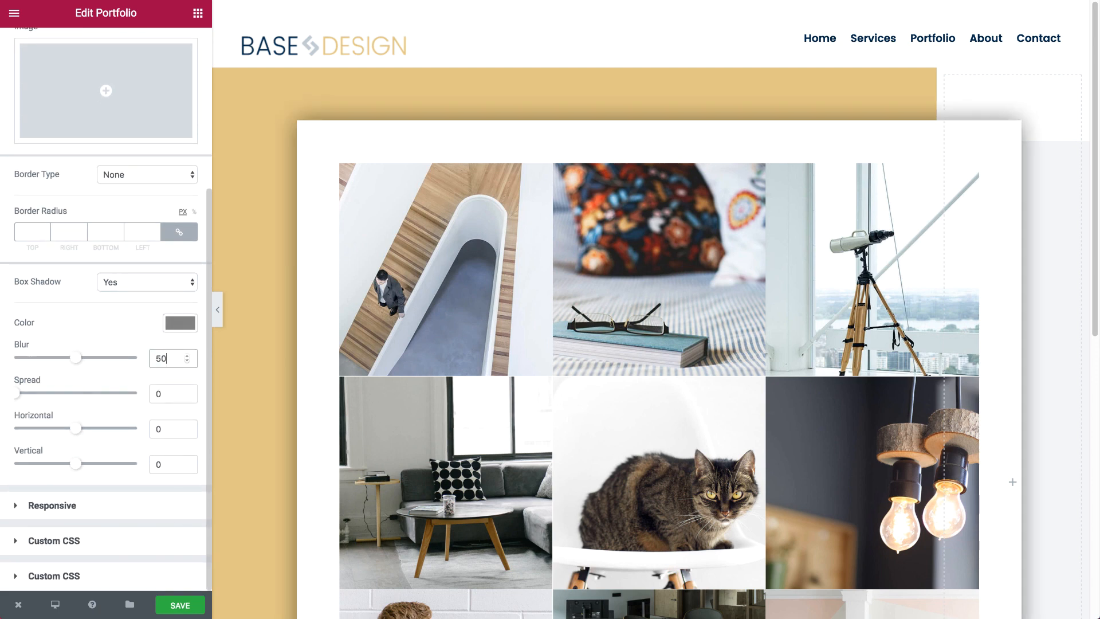
pyautogui.click(185, 326)
pyautogui.moveTo(186, 422); pyautogui.dragTo(184, 472)
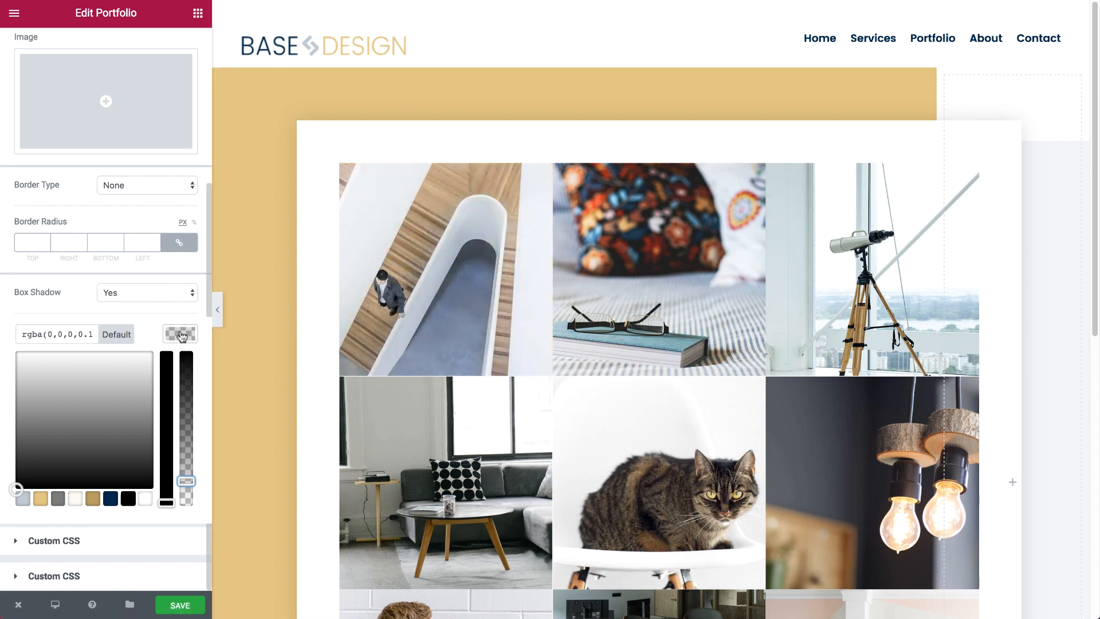
pyautogui.click(472, 254)
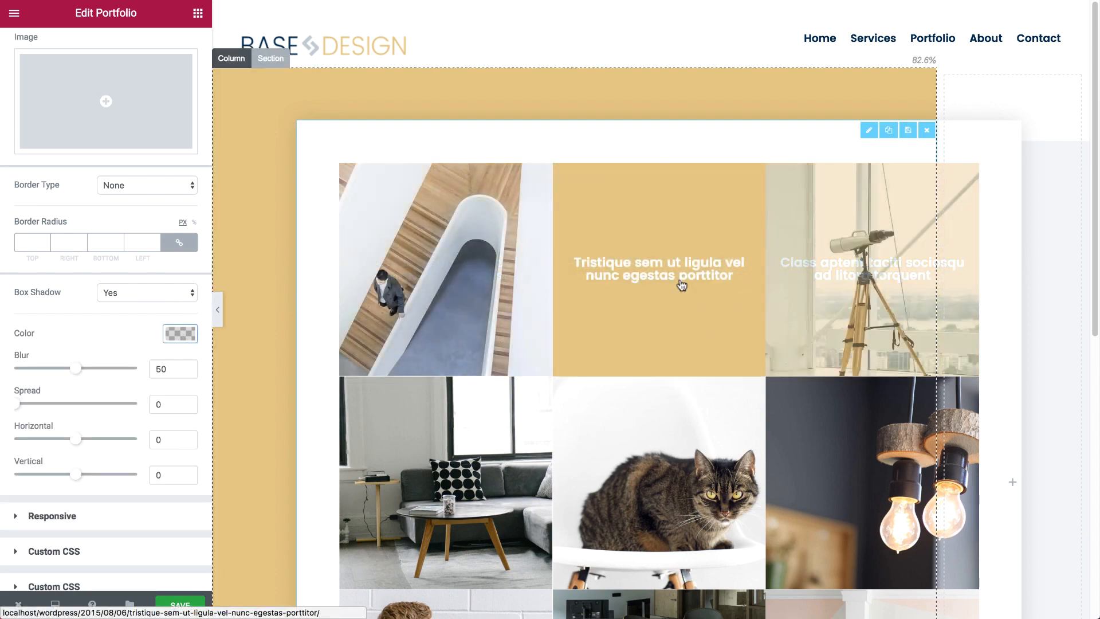
# Step: Set the portfolio's item overlay background to the dark blue palette colour #002949 and make it semi-transparent
pyautogui.scroll(5, 104, 161)
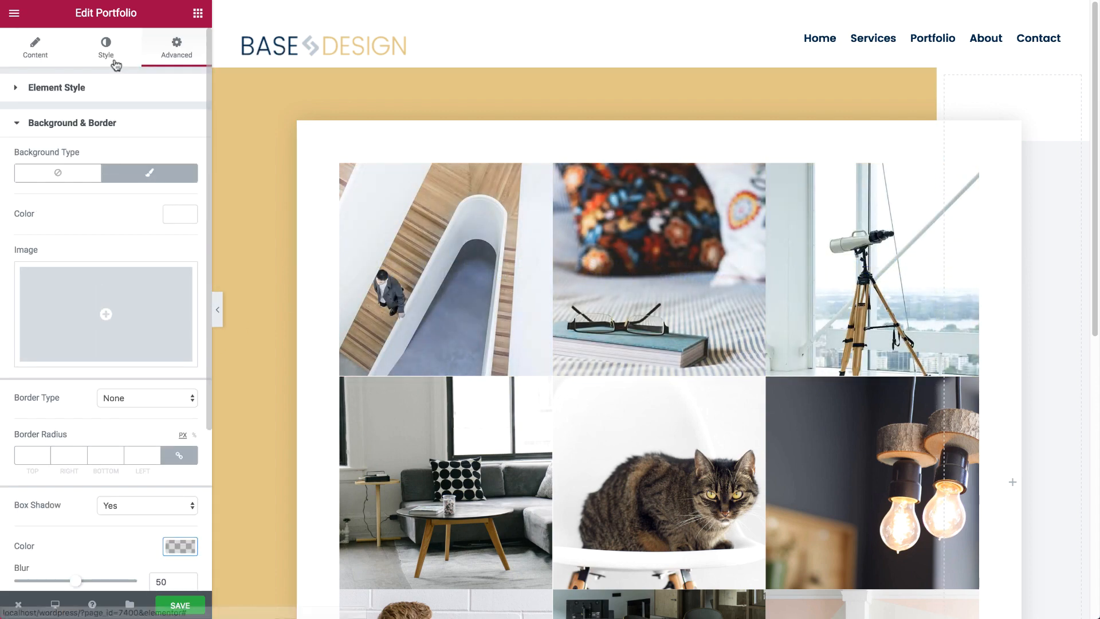
pyautogui.click(114, 64)
pyautogui.click(72, 247)
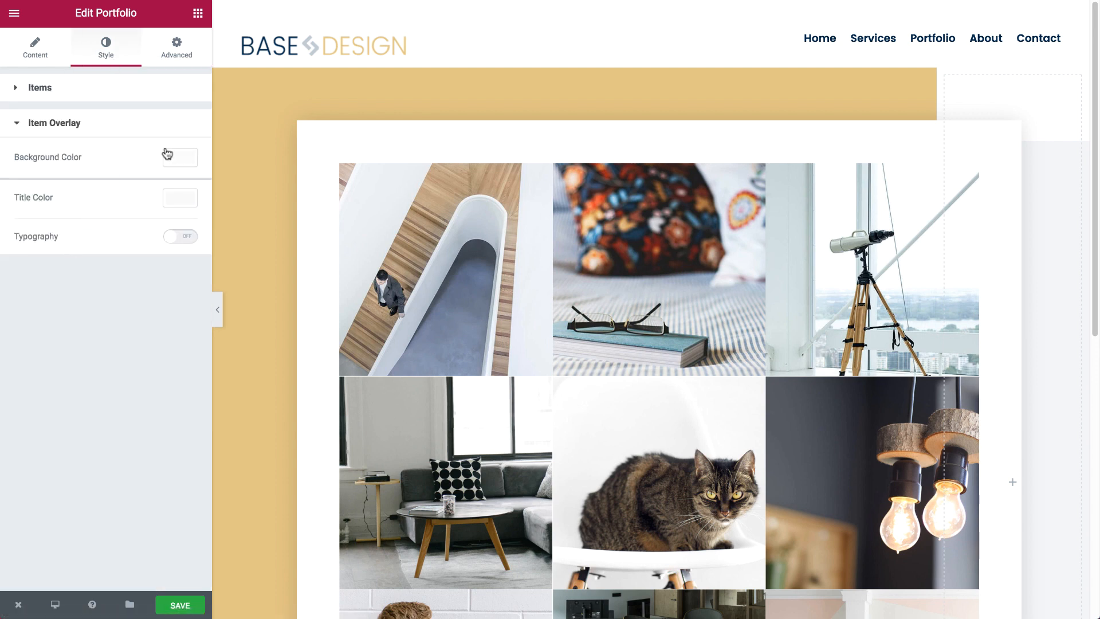
pyautogui.click(178, 155)
pyautogui.click(111, 322)
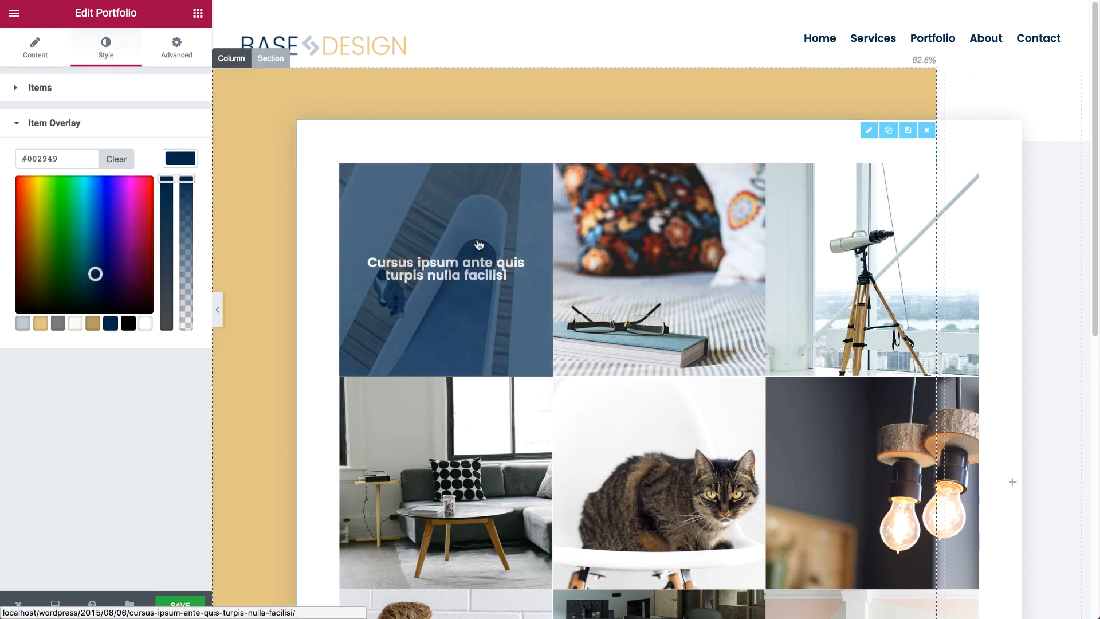
pyautogui.moveTo(189, 182); pyautogui.dragTo(192, 237)
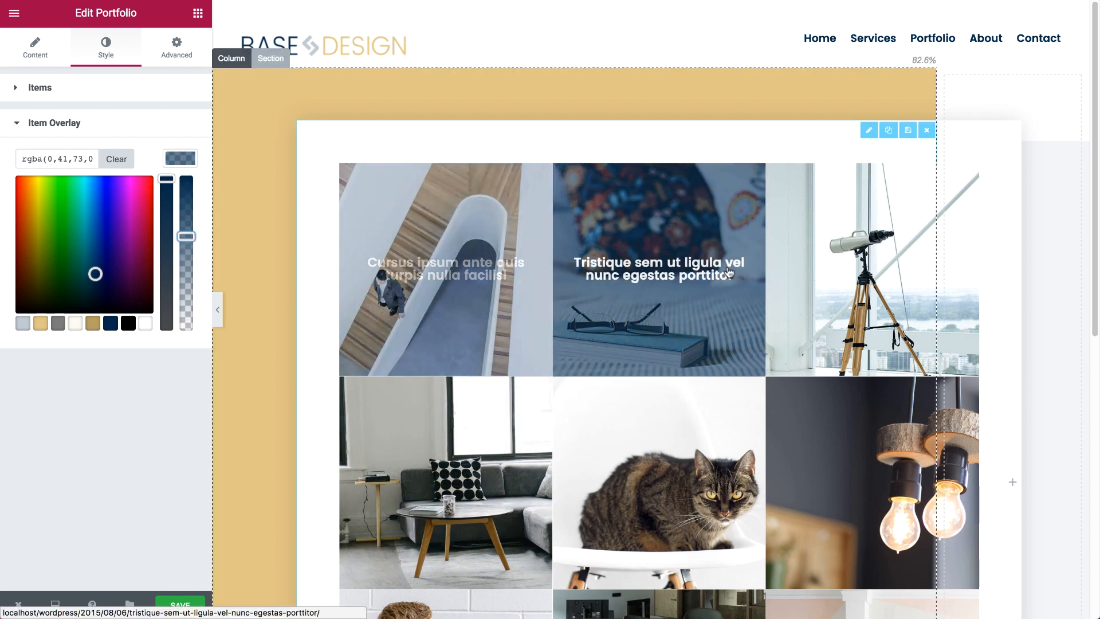
pyautogui.scroll(-10, 422, 449)
pyautogui.scroll(10, 420, 450)
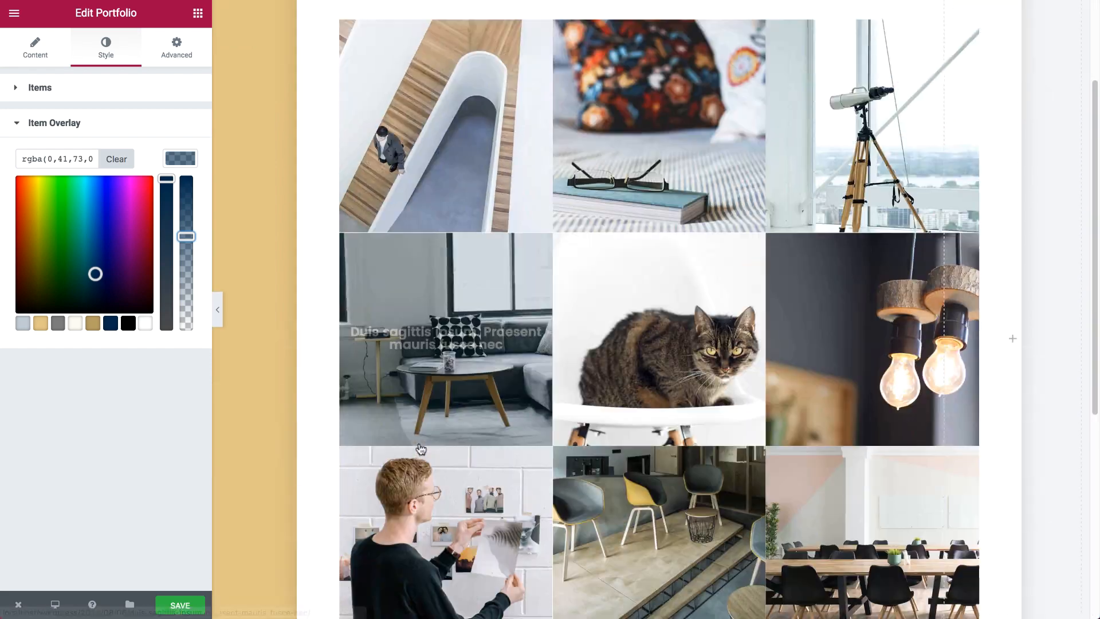
# Step: Add a Heading widget above the portfolio grid in the gold column and title it "Portfolio"
pyautogui.click(198, 13)
pyautogui.moveTo(154, 129); pyautogui.dragTo(347, 128)
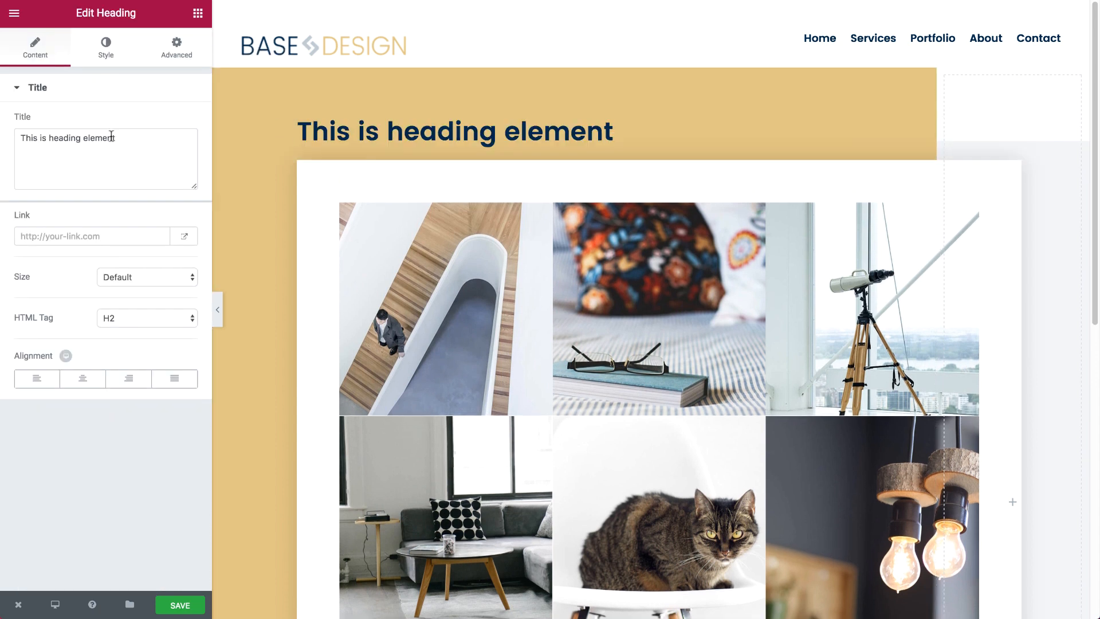
pyautogui.moveTo(115, 137); pyautogui.dragTo(20, 138)
pyautogui.write('Portfolio')
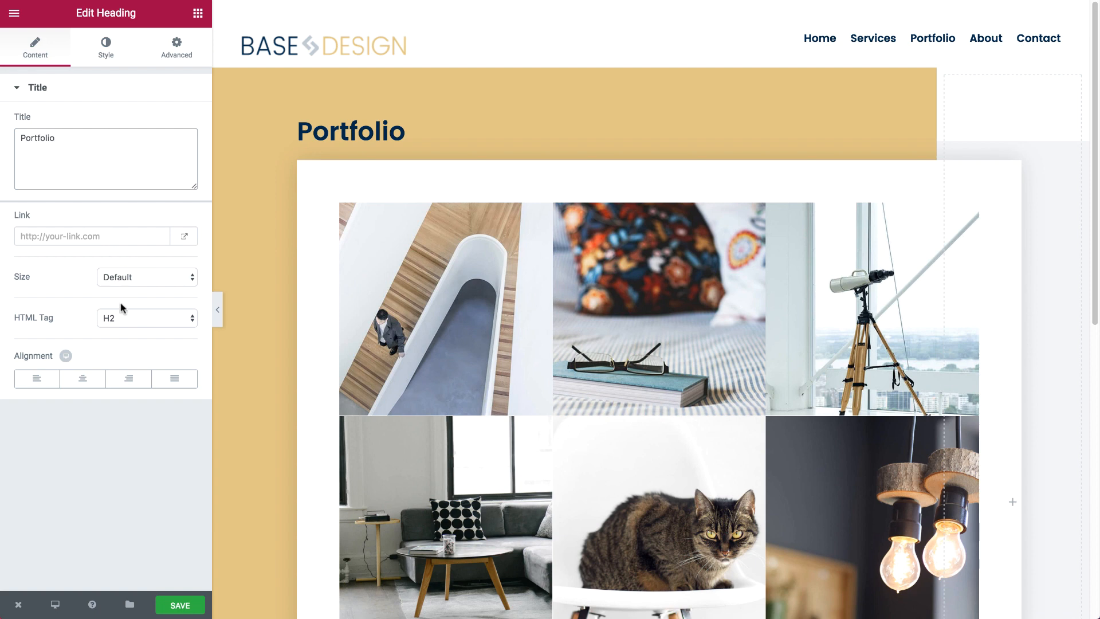
# Step: Colour the "Portfolio" heading white, unlink its padding and set its bottom padding to 30 px
pyautogui.click(96, 58)
pyautogui.click(171, 124)
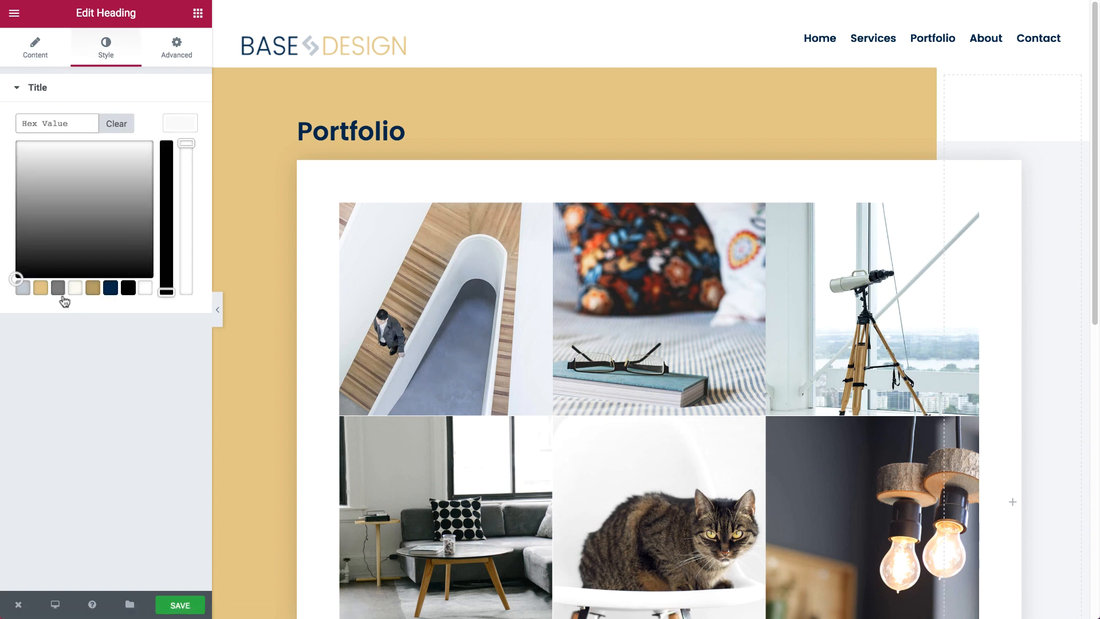
pyautogui.click(145, 289)
pyautogui.click(167, 61)
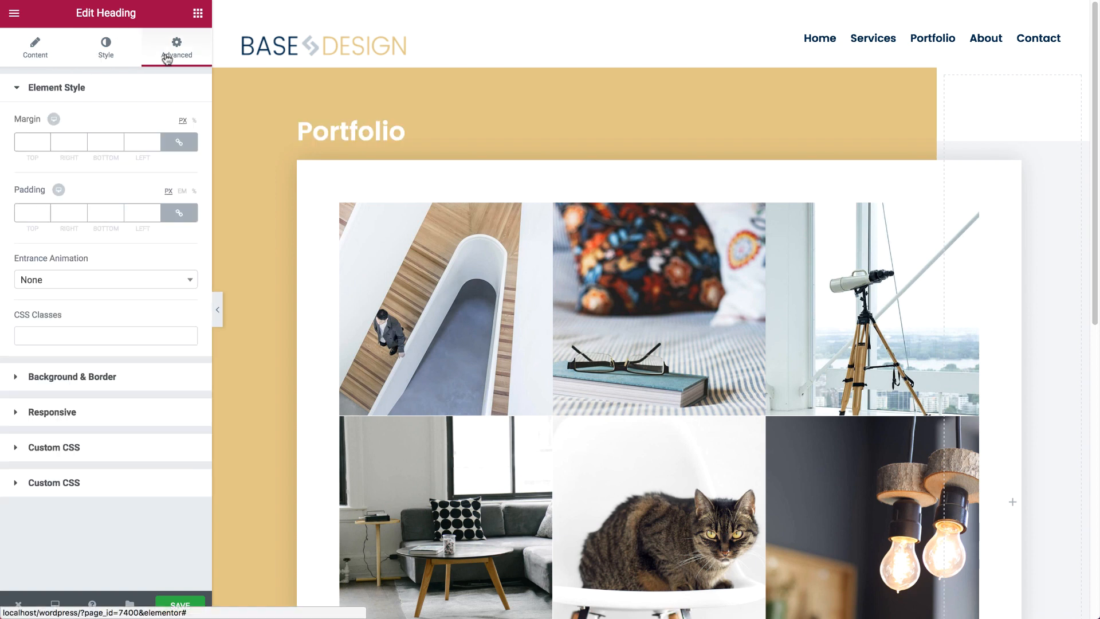
pyautogui.click(180, 213)
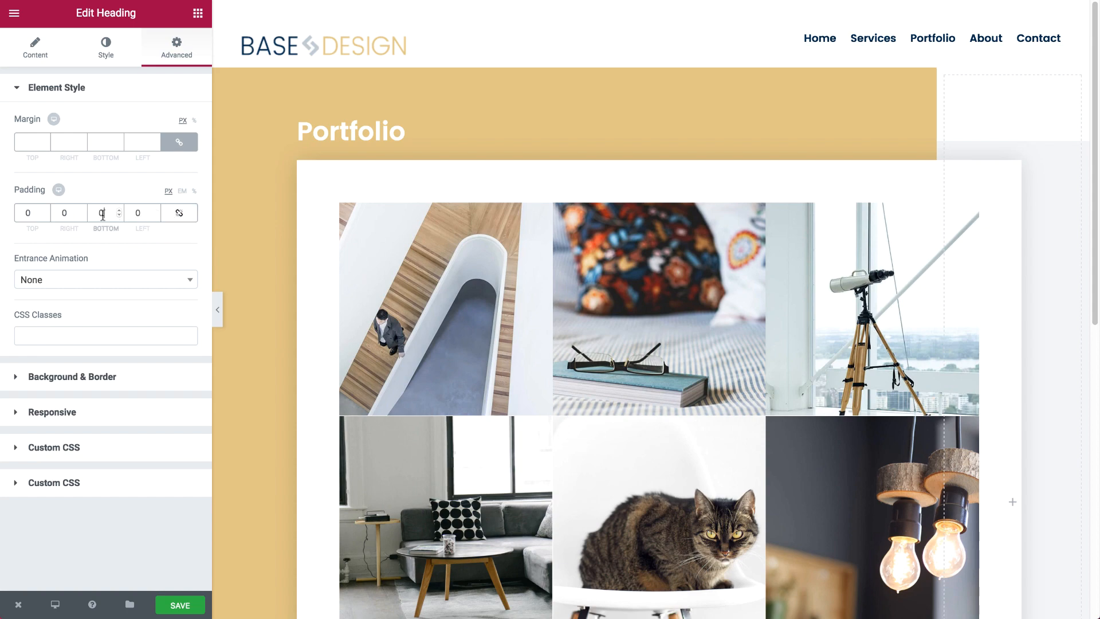
pyautogui.write('30')
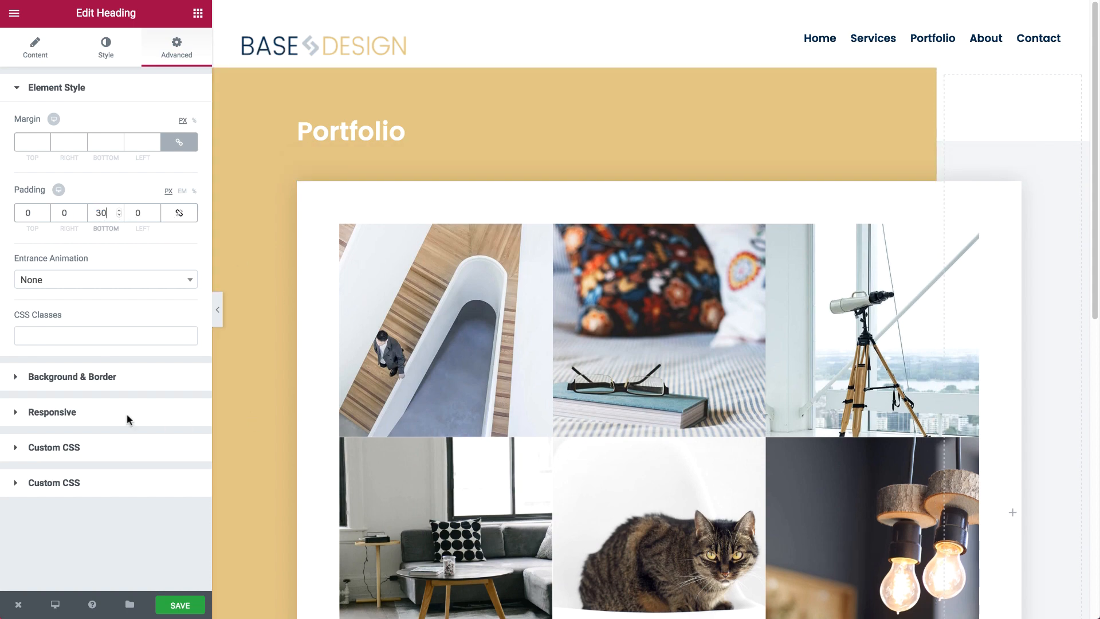
# Step: Insert the saved template with the large INTERIOR DESIGN text below the portfolio section
pyautogui.scroll(-9, 269, 325)
pyautogui.scroll(-1, 269, 326)
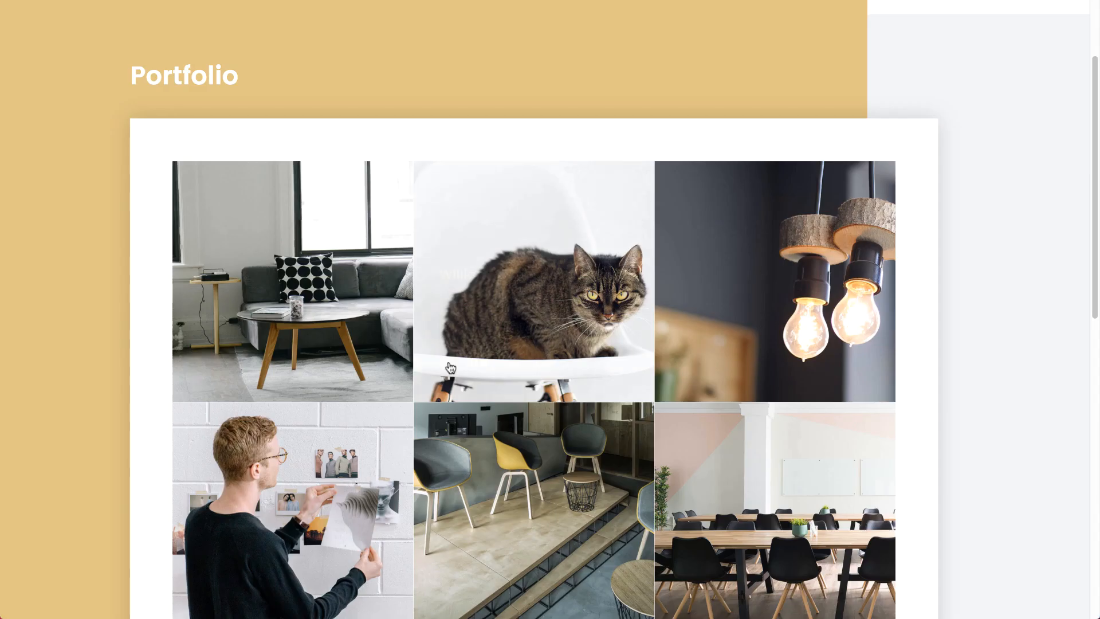
pyautogui.scroll(-5, 449, 366)
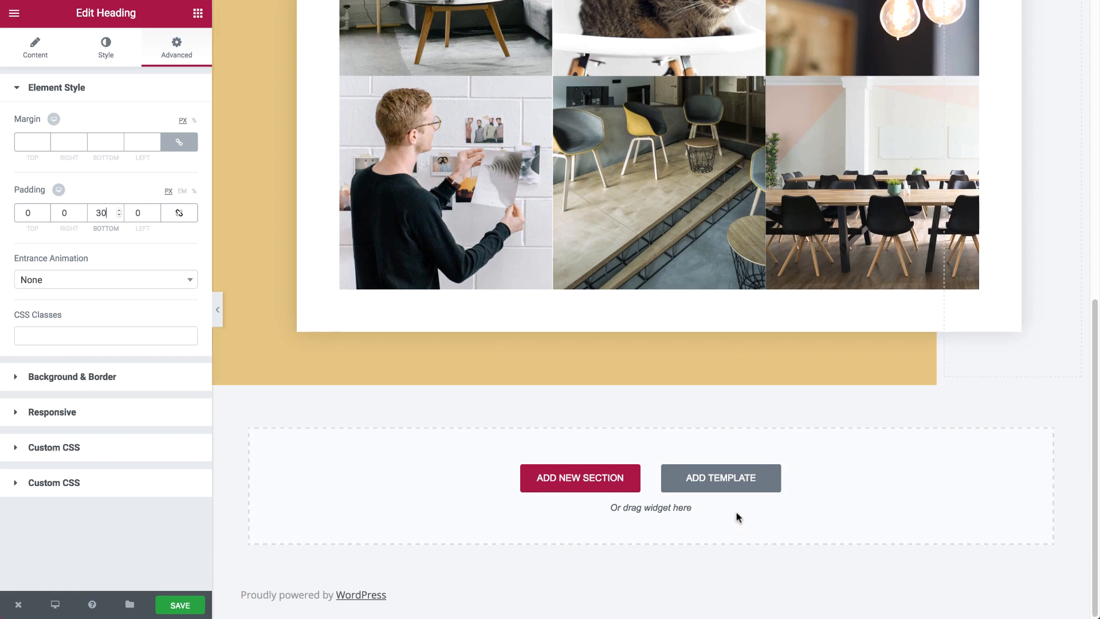
pyautogui.click(727, 479)
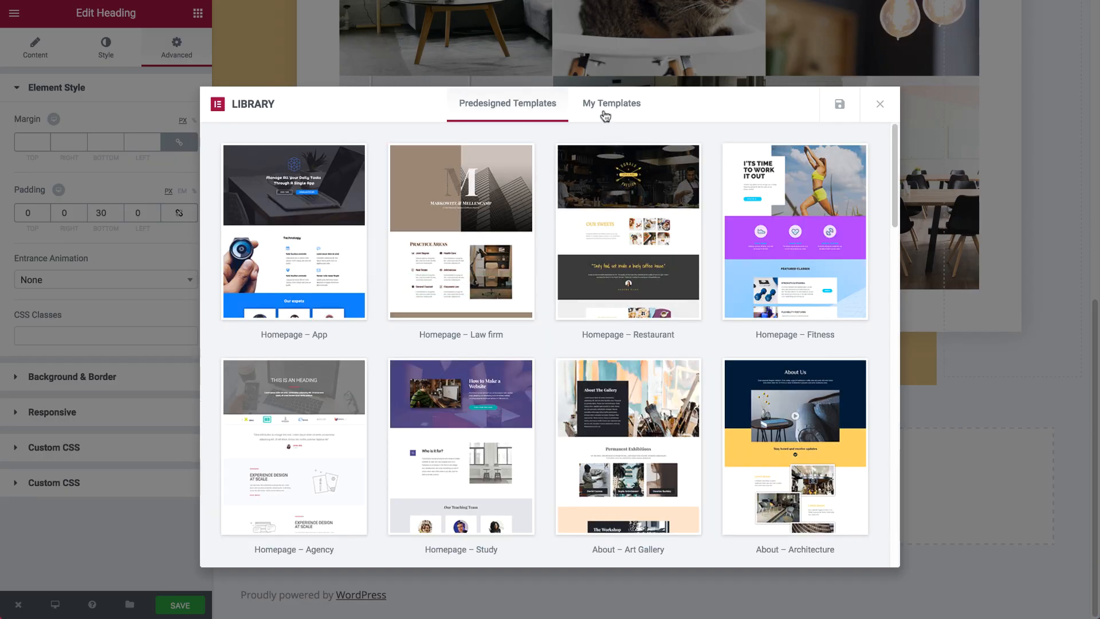
pyautogui.click(606, 114)
pyautogui.click(820, 207)
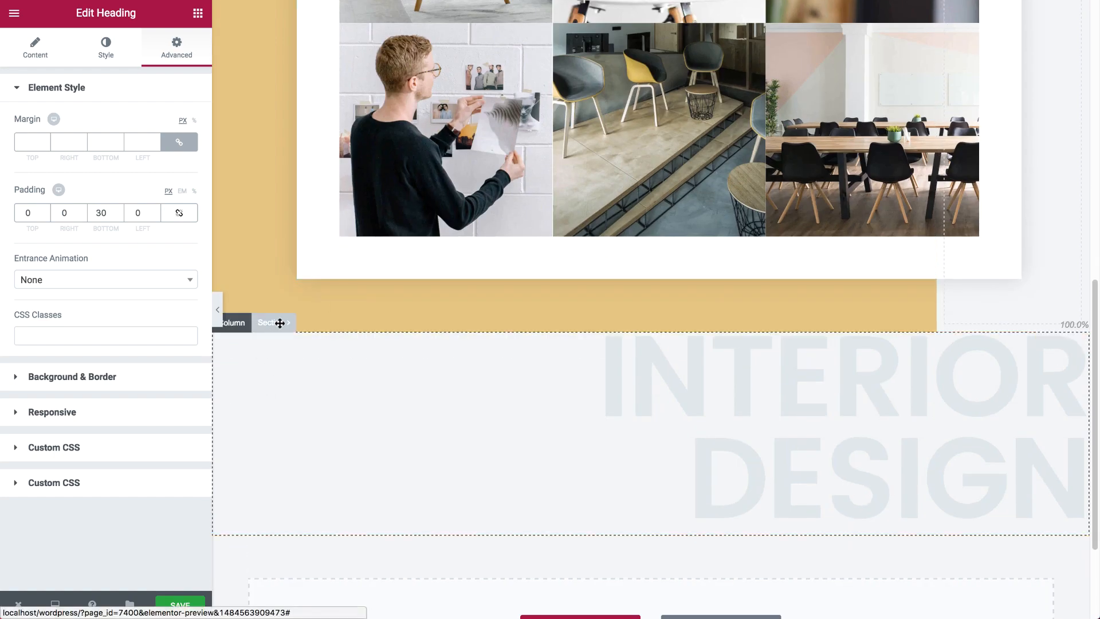
# Step: Unlink the INTERIOR DESIGN section's padding, set its top padding to 80 px and add bottom padding as well
pyautogui.click(280, 323)
pyautogui.click(176, 47)
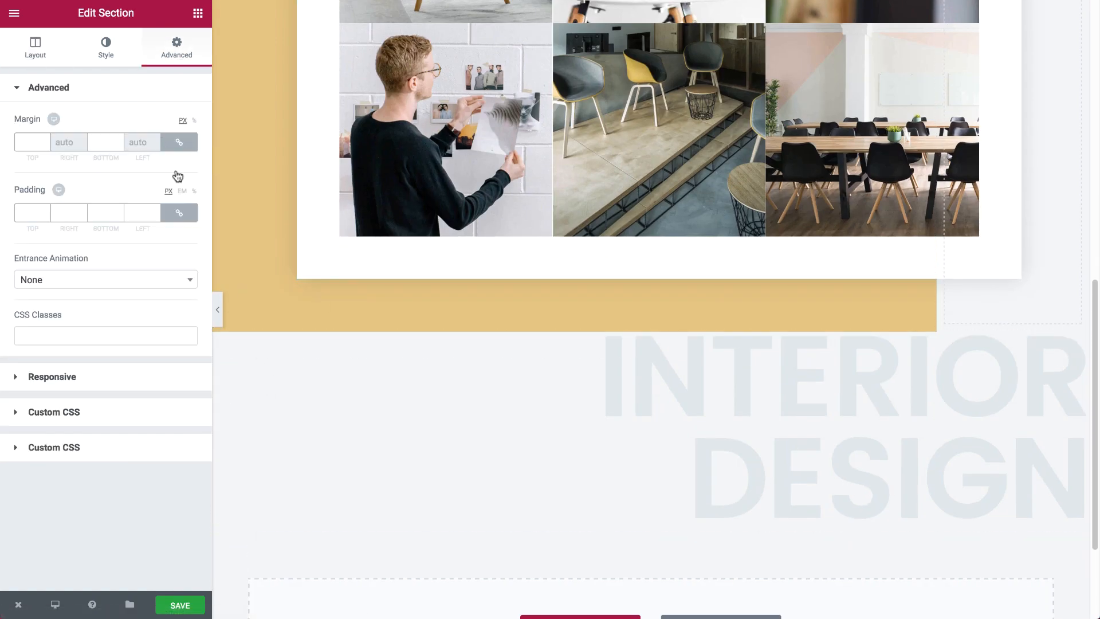
pyautogui.click(179, 214)
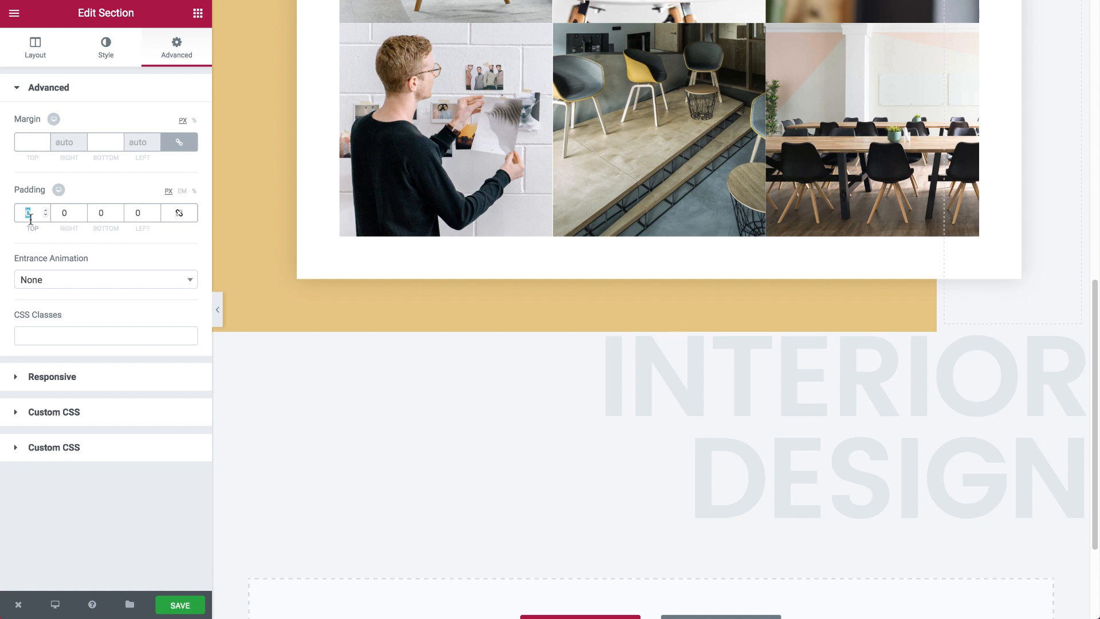
pyautogui.write('80')
pyautogui.press('Tab')
pyautogui.press('Tab')
# Step: Review the example Portfolio page, open the example About page and examine its video, team and counter sections
pyautogui.scroll(10, 508, 130)
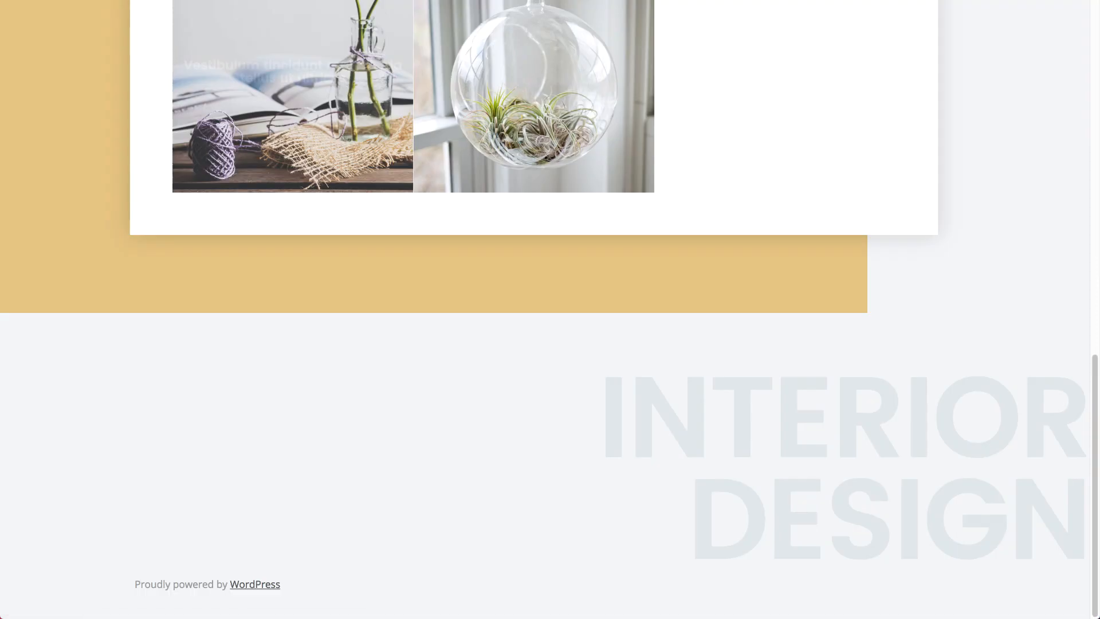
pyautogui.scroll(15, 338, 205)
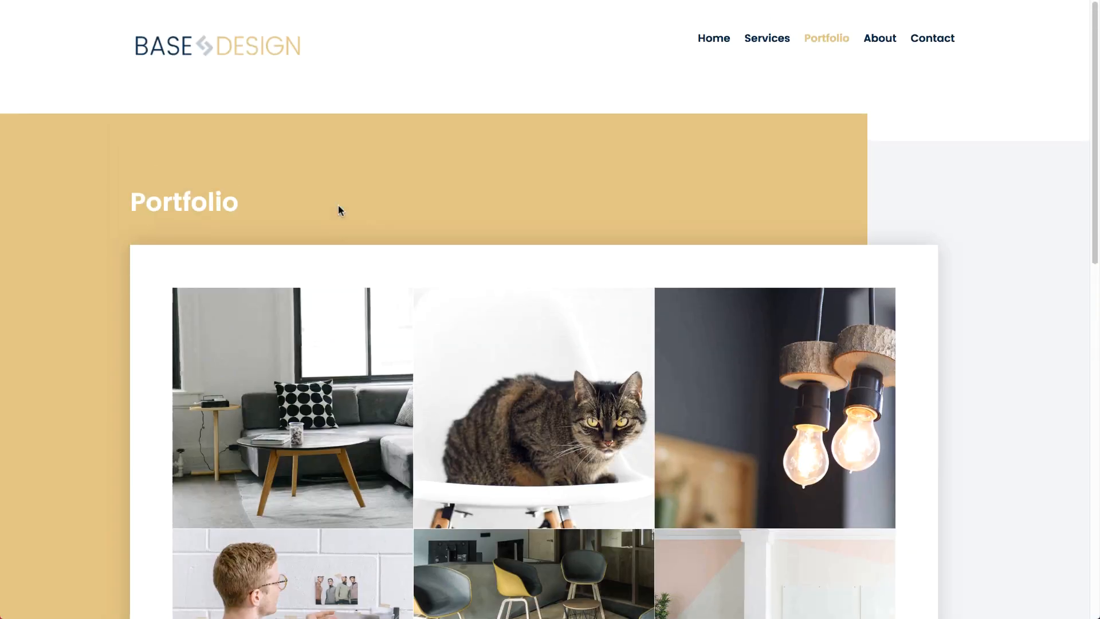
pyautogui.click(876, 40)
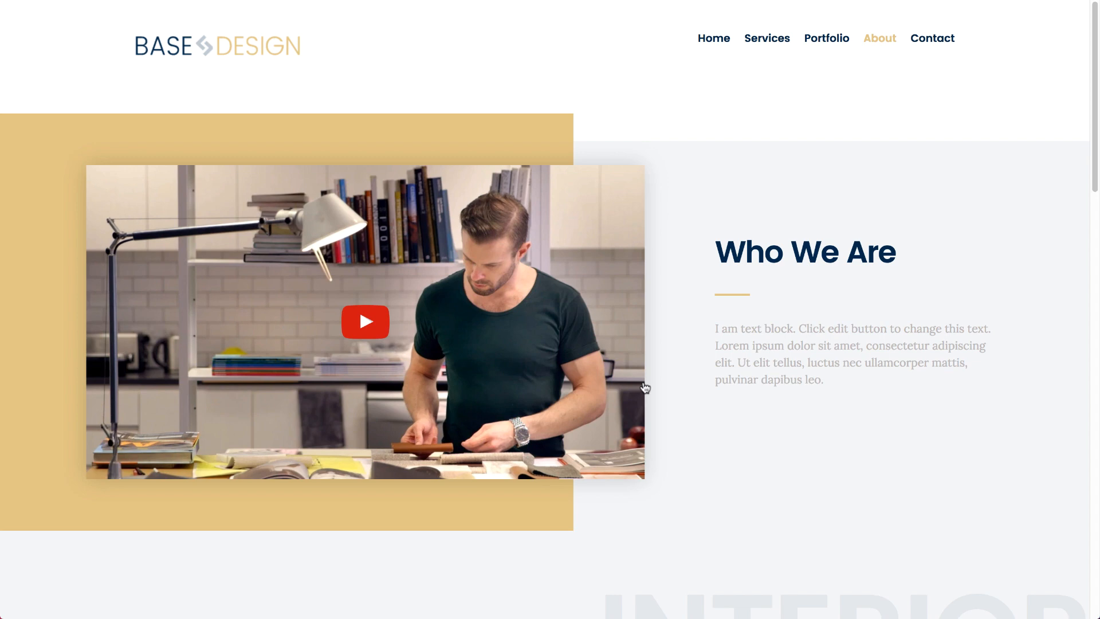
pyautogui.scroll(-10, 644, 389)
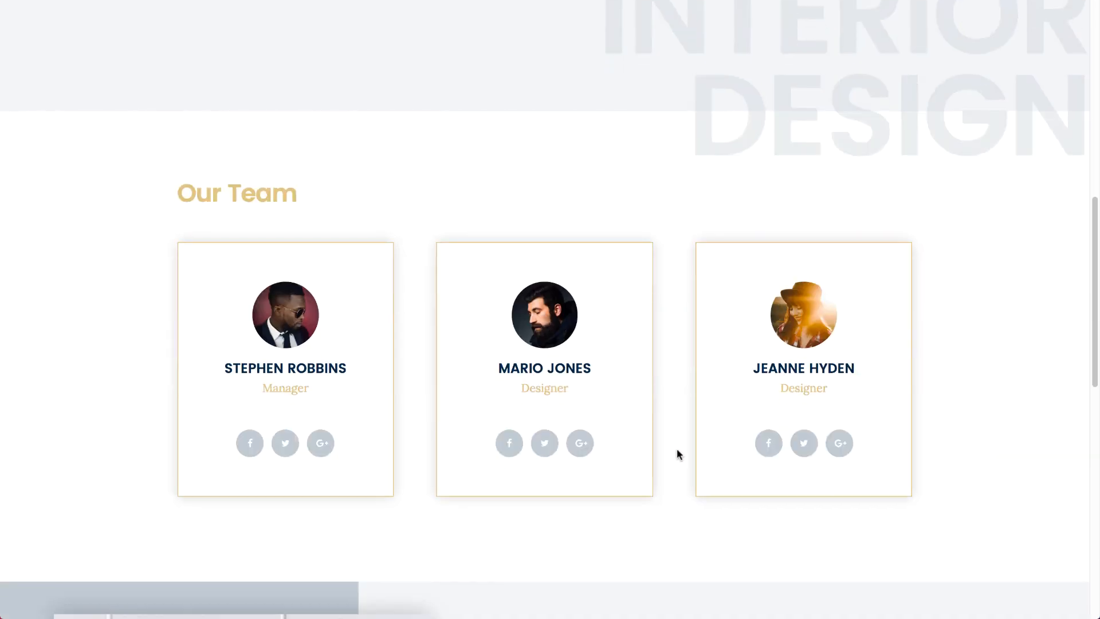
pyautogui.scroll(-6, 485, 435)
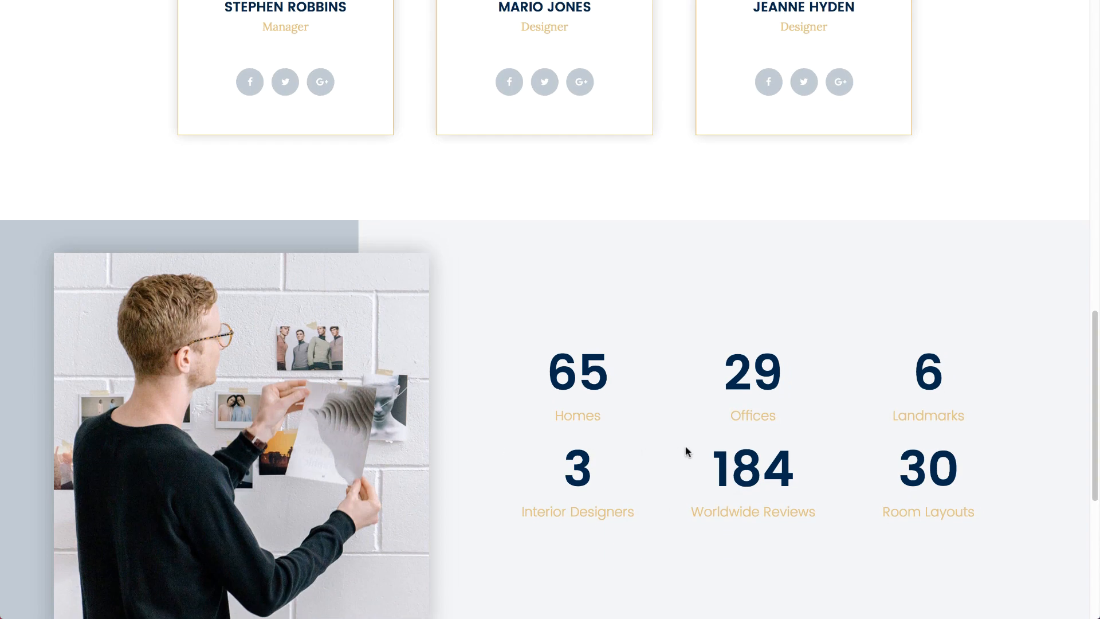
pyautogui.scroll(-6, 685, 450)
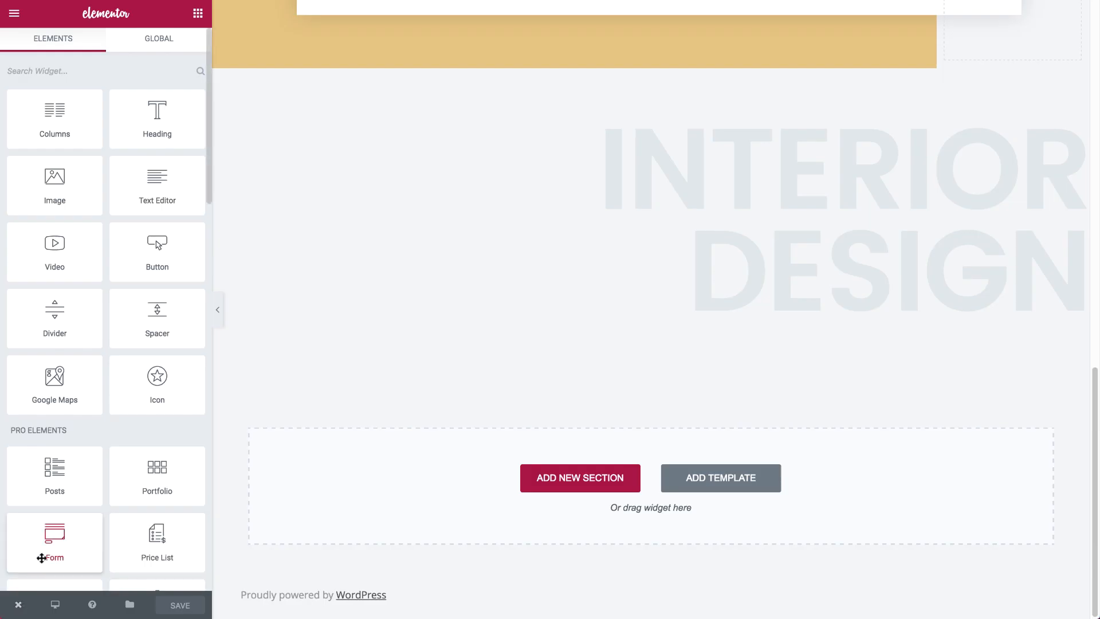
# Step: Leave the Elementor editor and return to the Portfolio page's WordPress edit screen
pyautogui.click(17, 605)
pyautogui.click(56, 569)
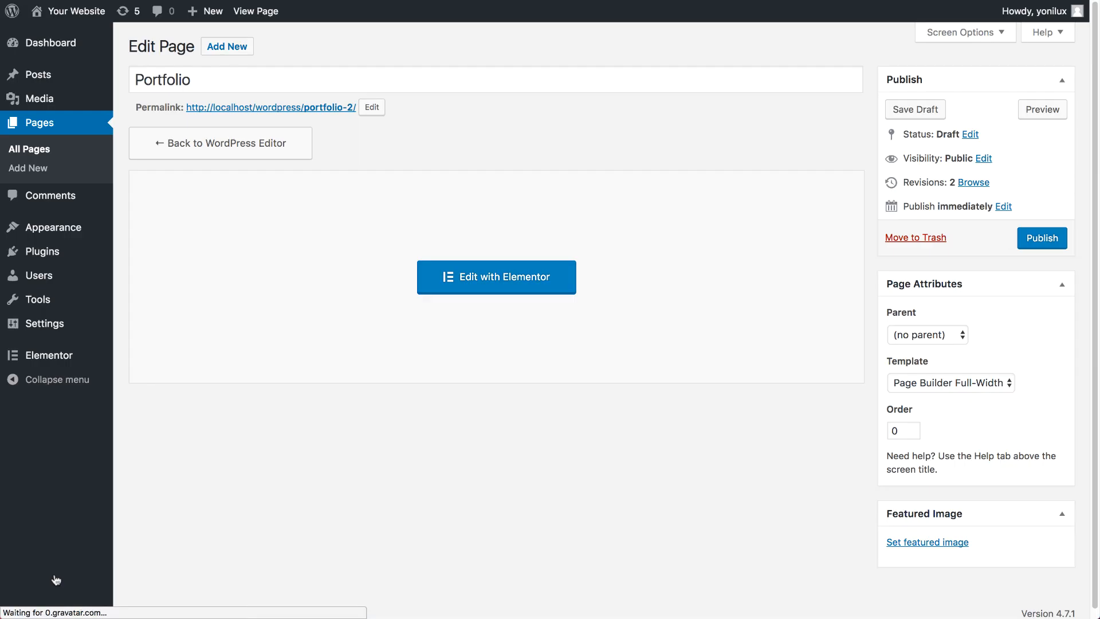
# Step: Create a page titled About with the Page Builder Full-Width template and save it as a draft
pyautogui.click(33, 170)
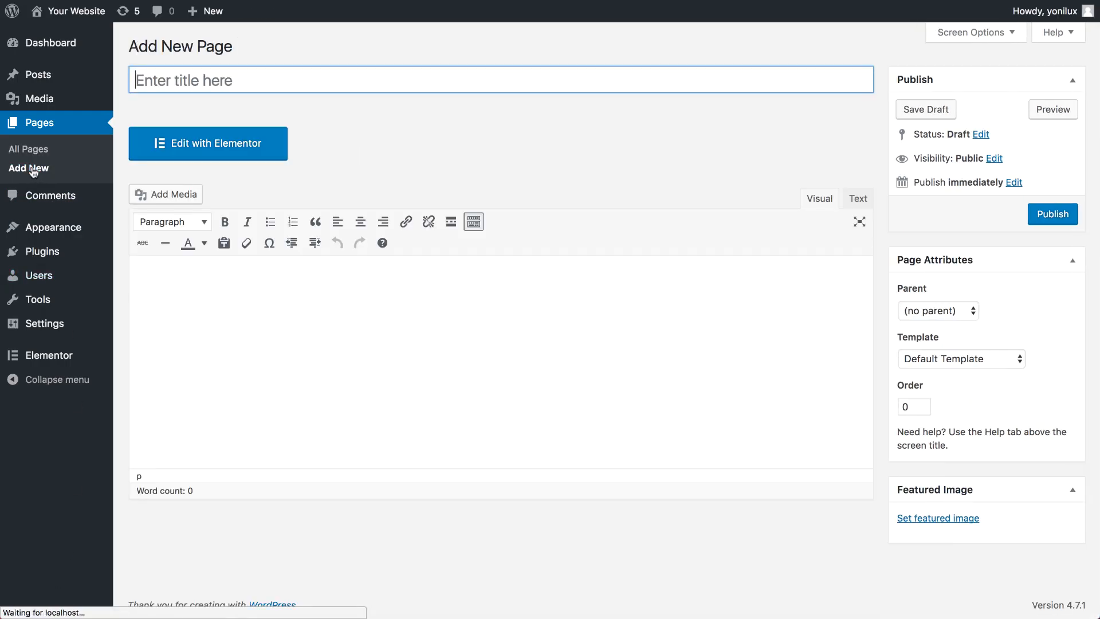
pyautogui.write('About')
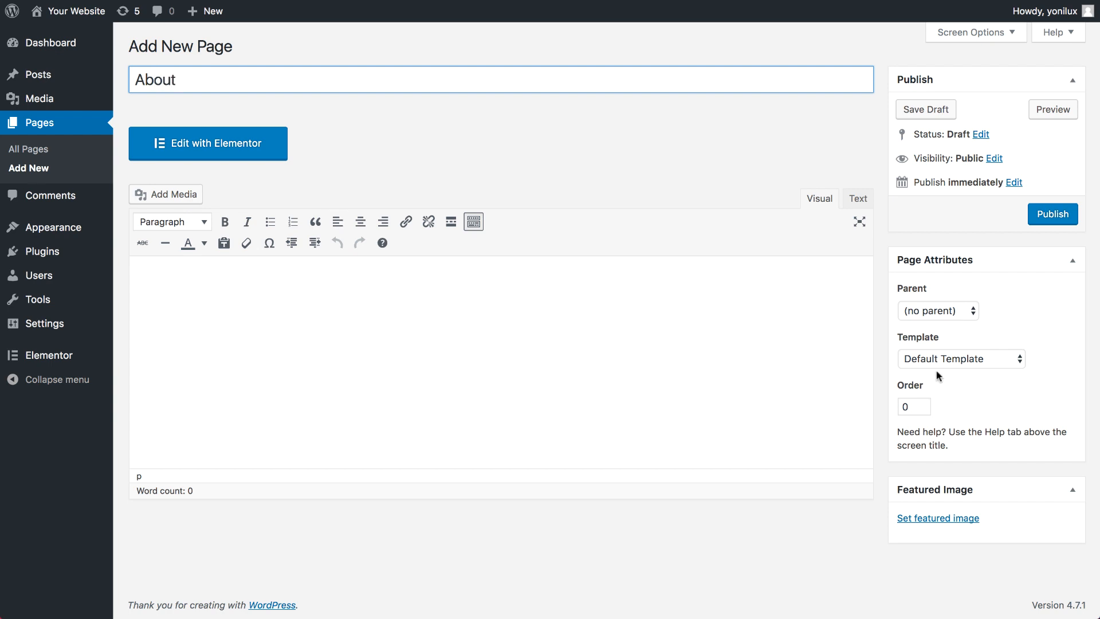
pyautogui.click(943, 356)
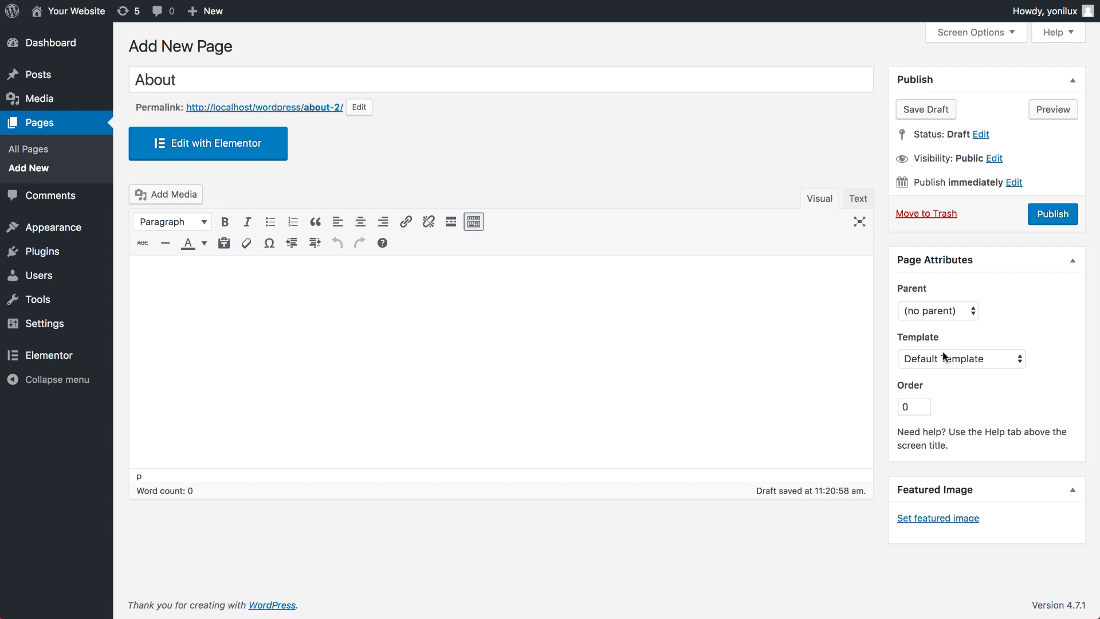
pyautogui.click(942, 425)
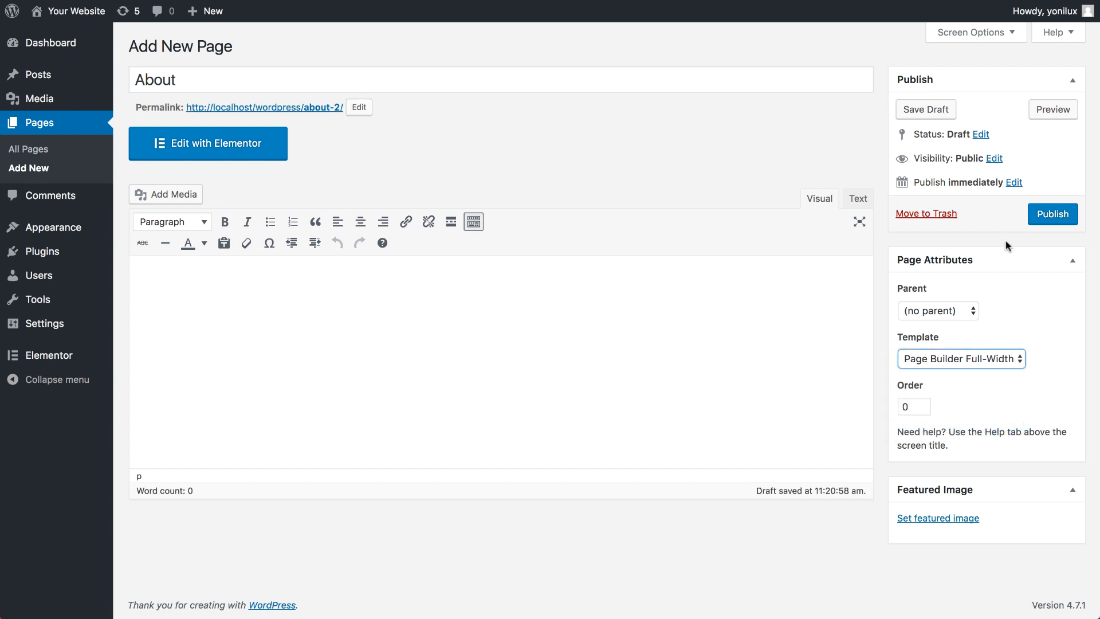
pyautogui.click(909, 110)
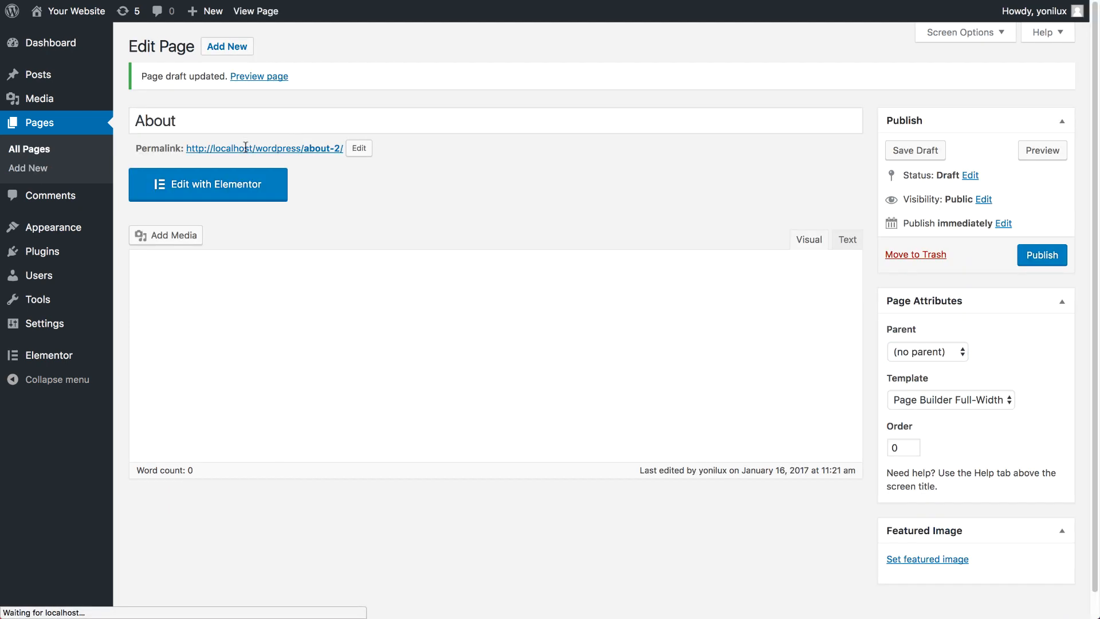
# Step: Open the About page in the Elementor editor and insert the saved Intro section template
pyautogui.click(186, 190)
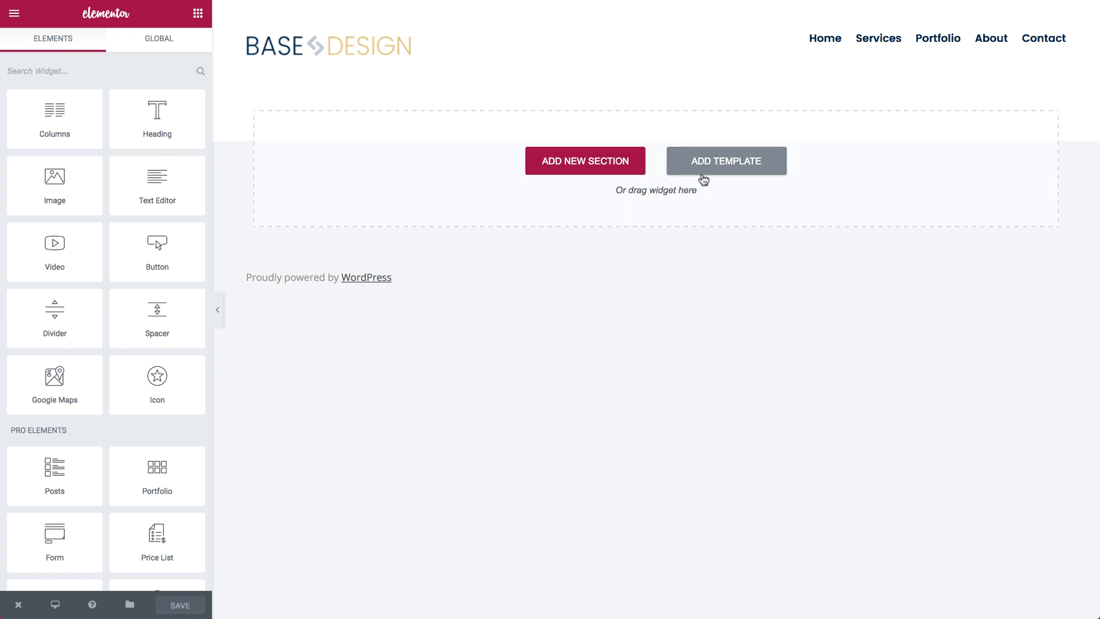
pyautogui.click(731, 162)
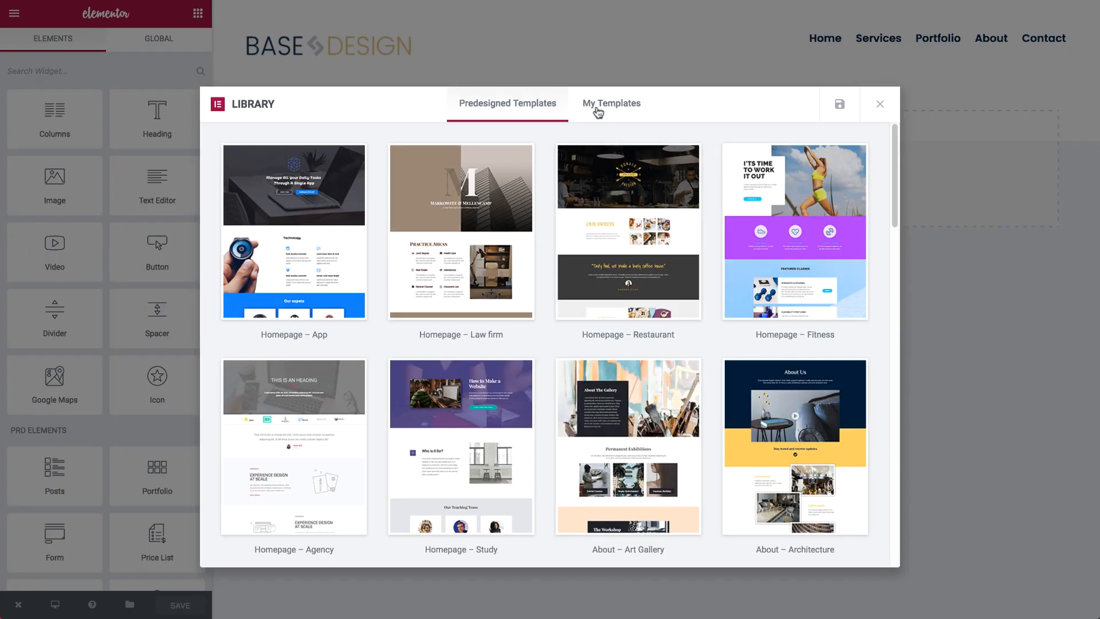
pyautogui.click(597, 109)
pyautogui.click(821, 160)
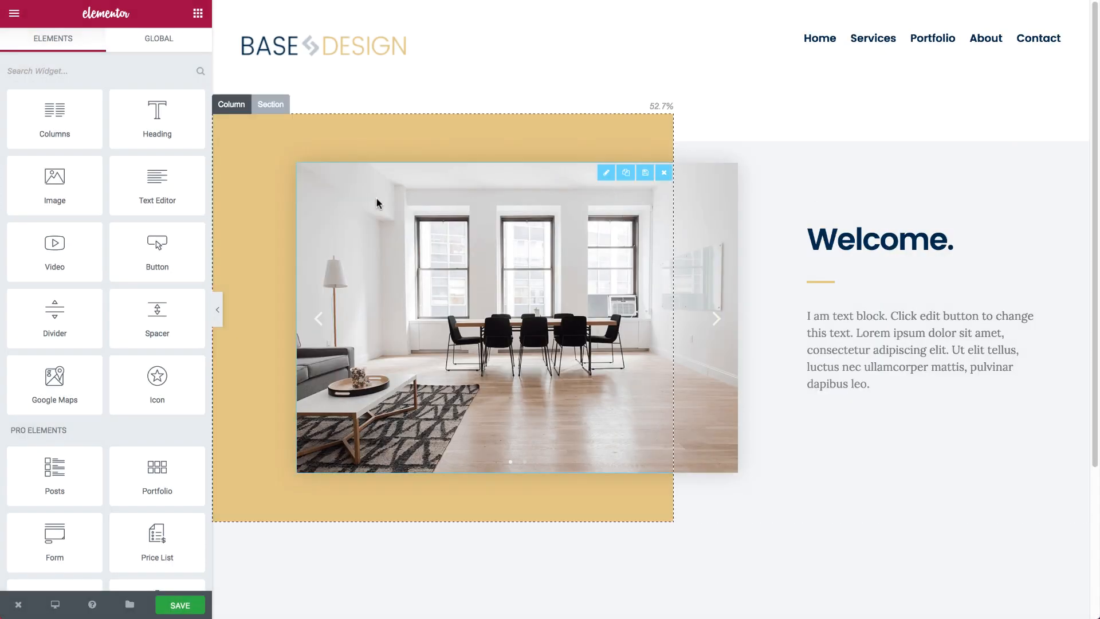
# Step: Delete the Slides widget from the intro section's gold column and put a Video widget in its place
pyautogui.click(666, 172)
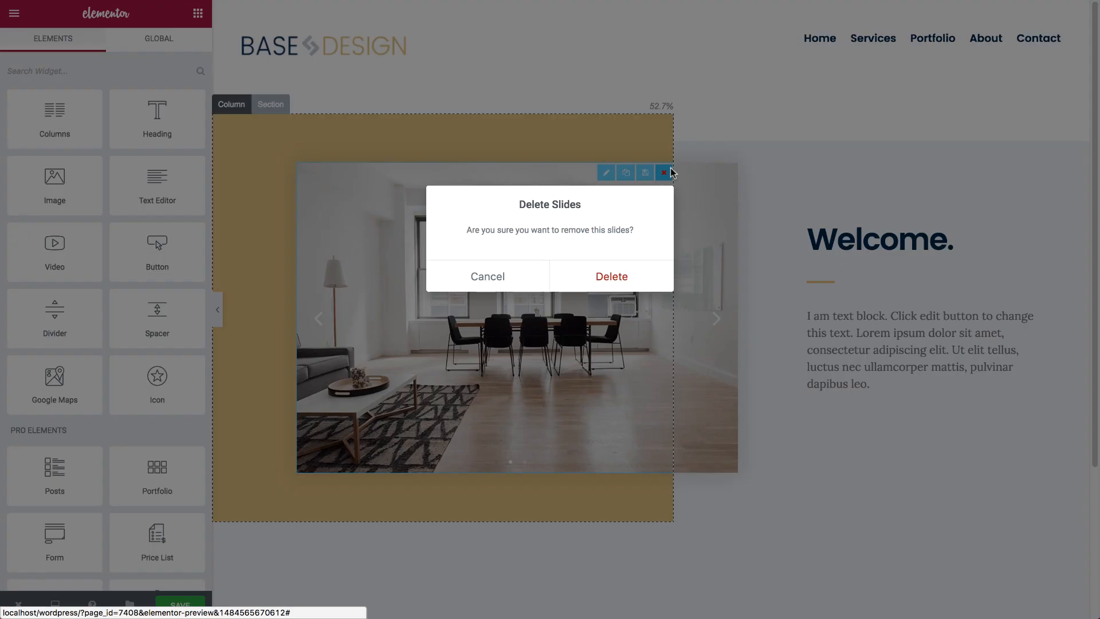
pyautogui.click(594, 275)
pyautogui.click(92, 72)
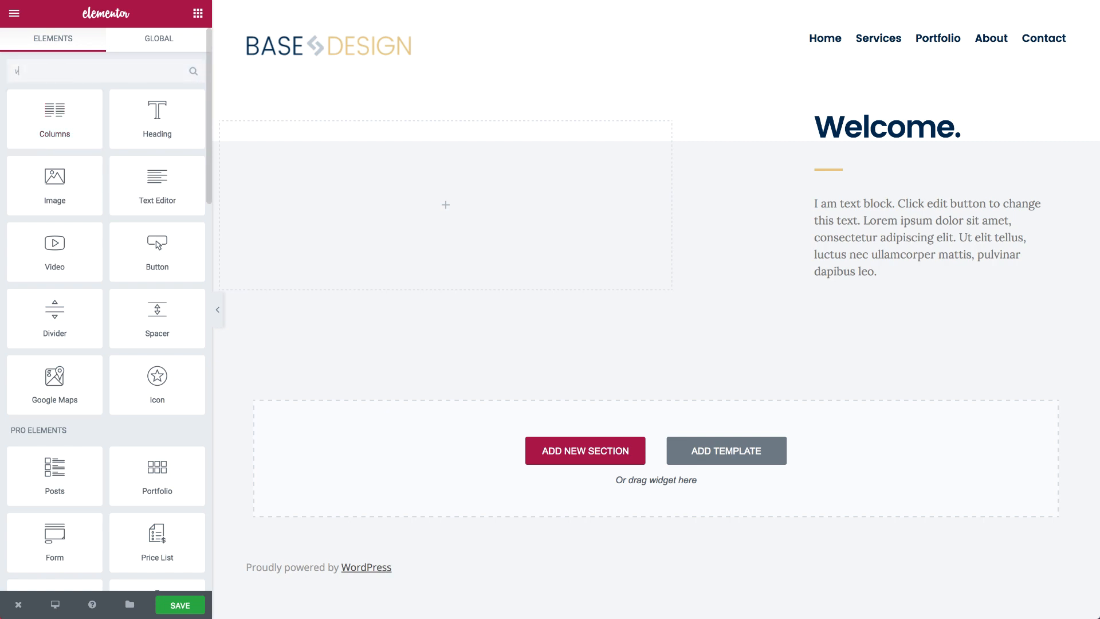
pyautogui.write('vi')
pyautogui.moveTo(74, 118); pyautogui.dragTo(371, 226)
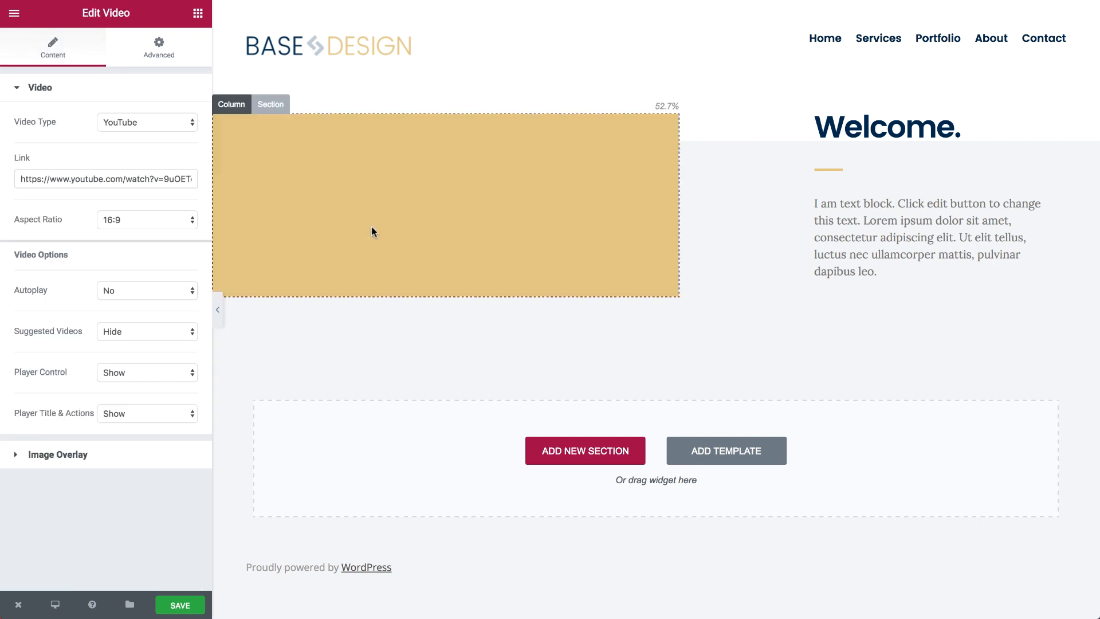
# Step: Set the video's right margin to -120 px and add a box shadow in a mostly transparent black
pyautogui.click(175, 50)
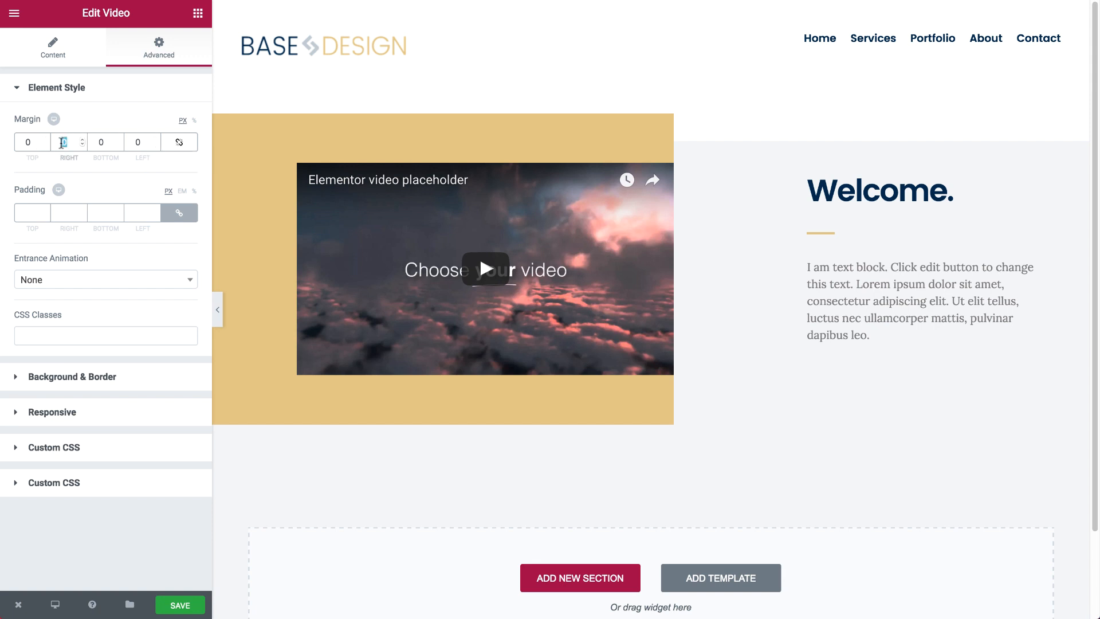
pyautogui.write('-120')
pyautogui.click(128, 385)
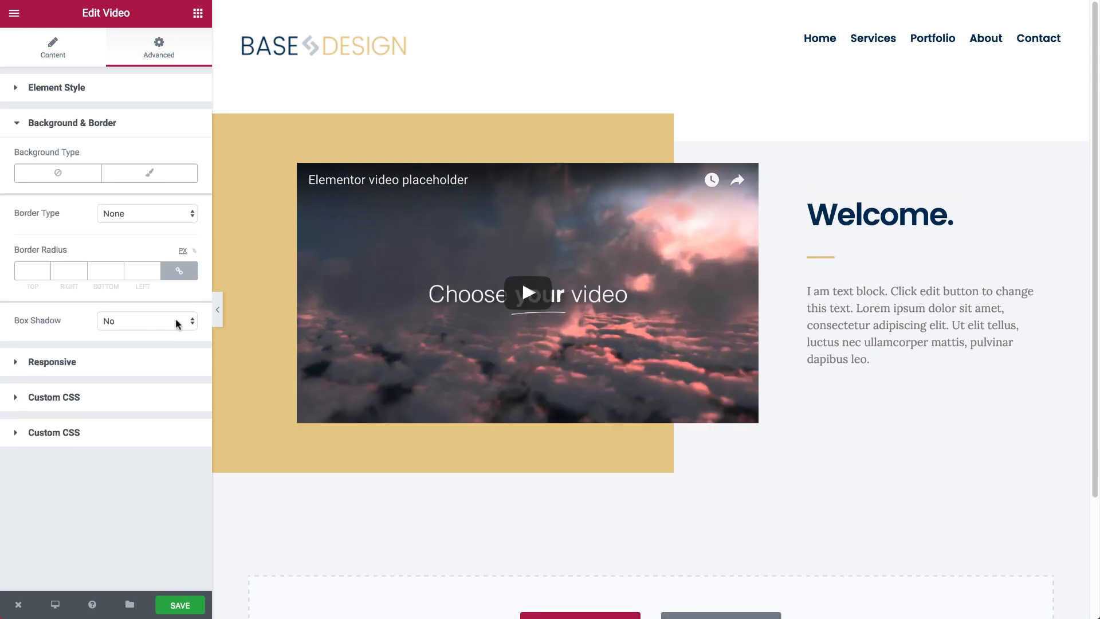
pyautogui.click(179, 320)
pyautogui.click(143, 331)
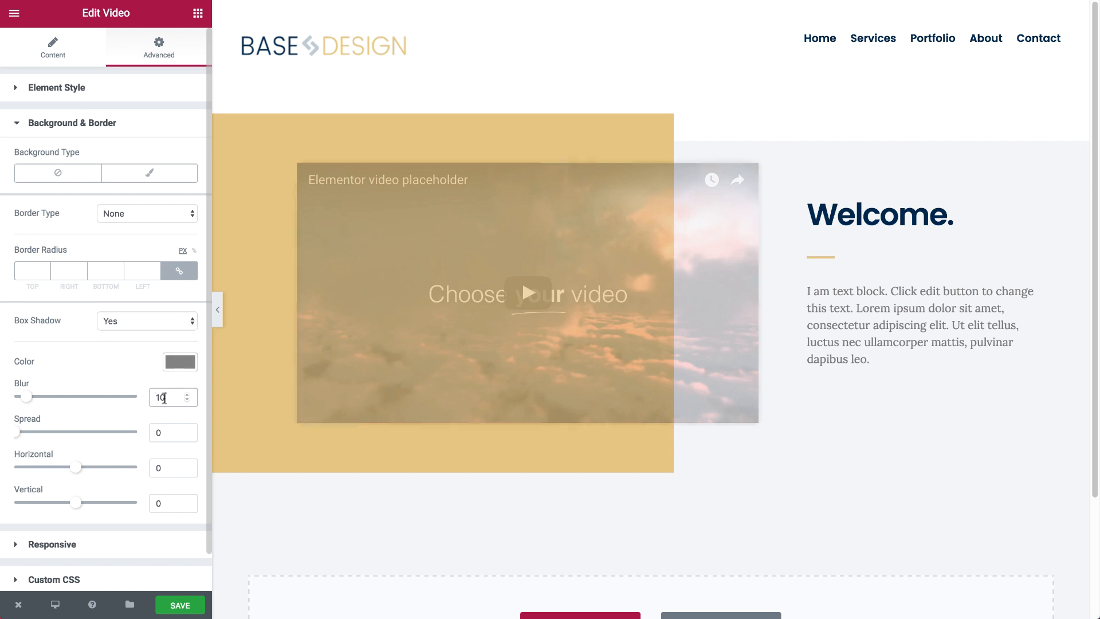
pyautogui.click(190, 370)
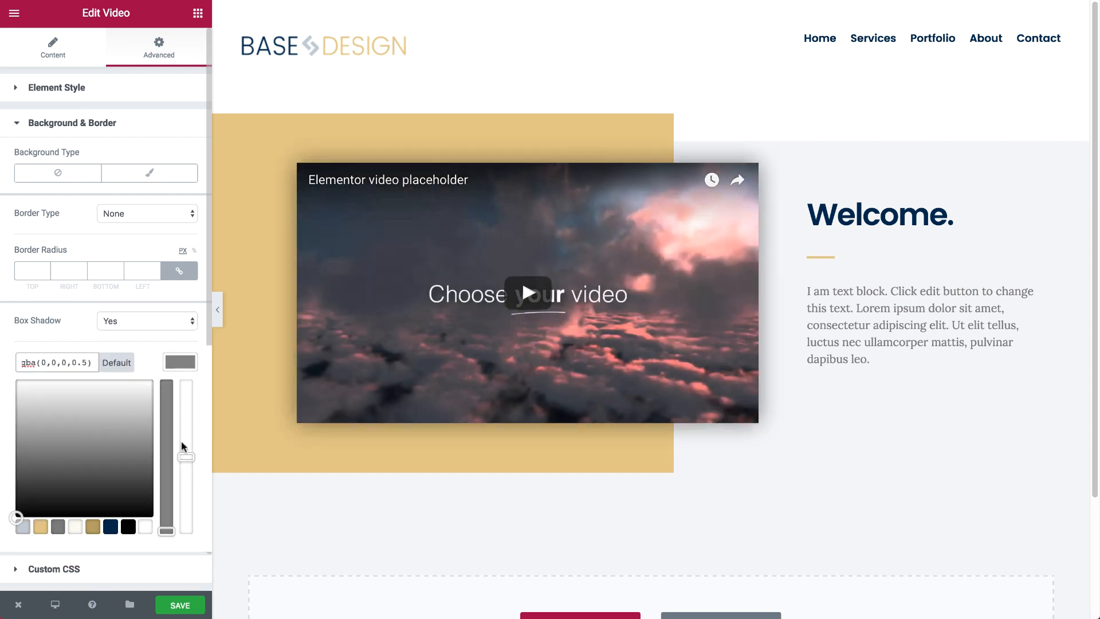
pyautogui.moveTo(185, 456); pyautogui.dragTo(185, 506)
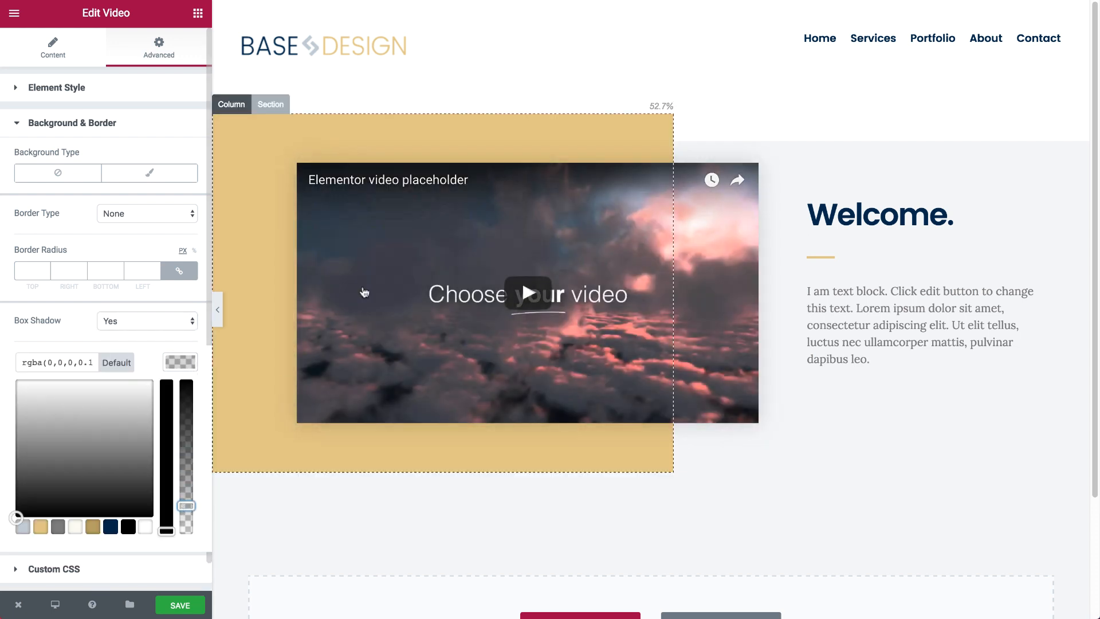
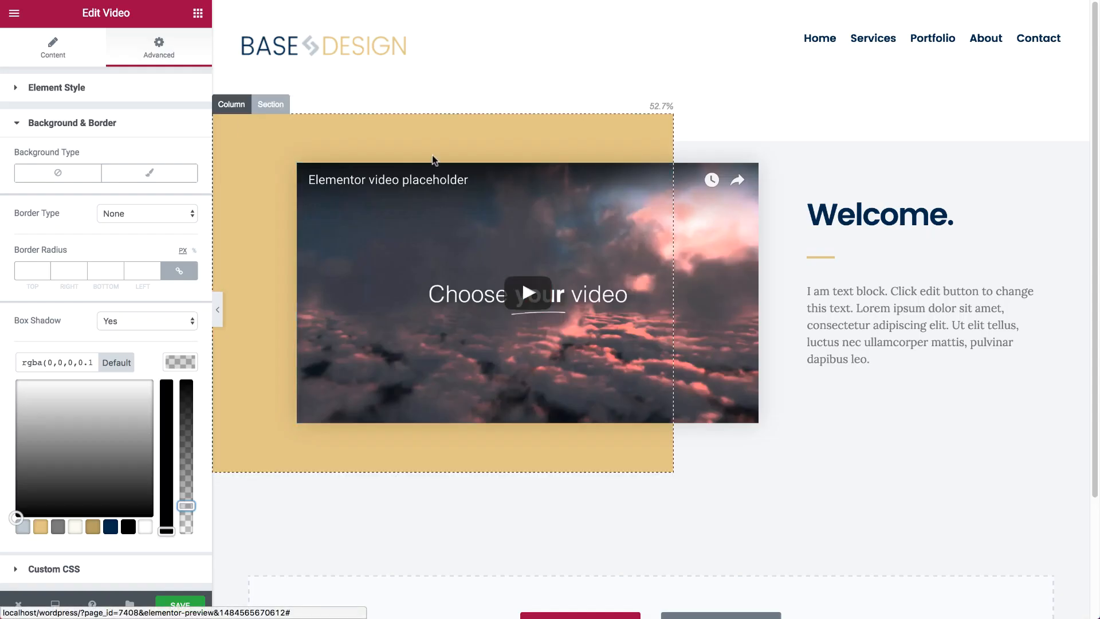
pyautogui.click(79, 55)
pyautogui.tripleClick(120, 173)
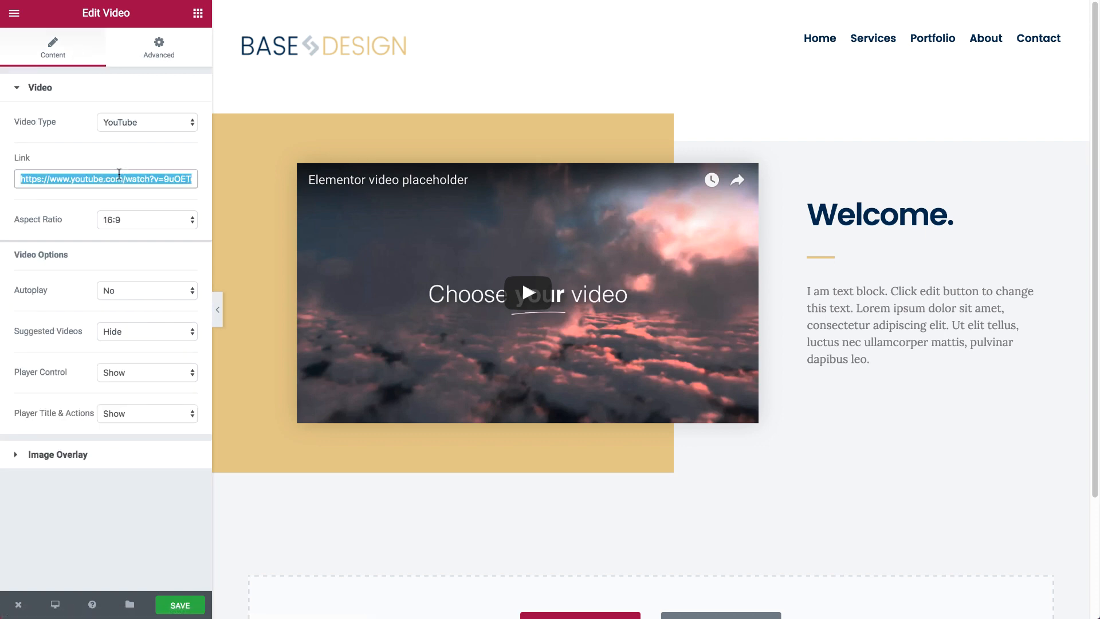
pyautogui.write('https://www.youtube.com/watch?v=AgnNaU0oDXM')
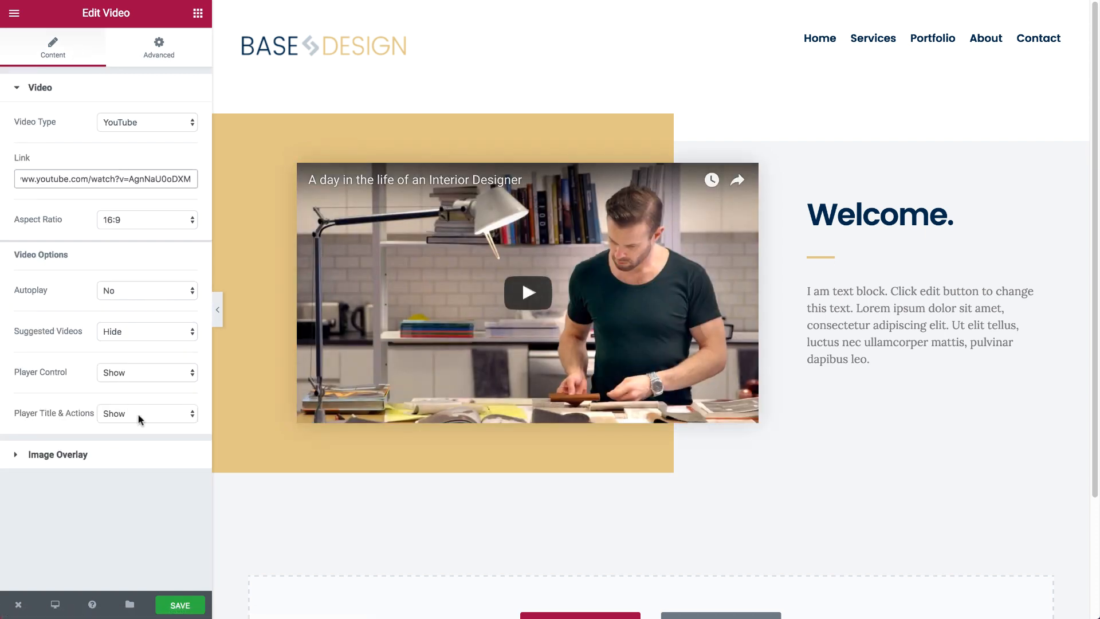
pyautogui.click(138, 418)
pyautogui.click(138, 425)
pyautogui.click(140, 373)
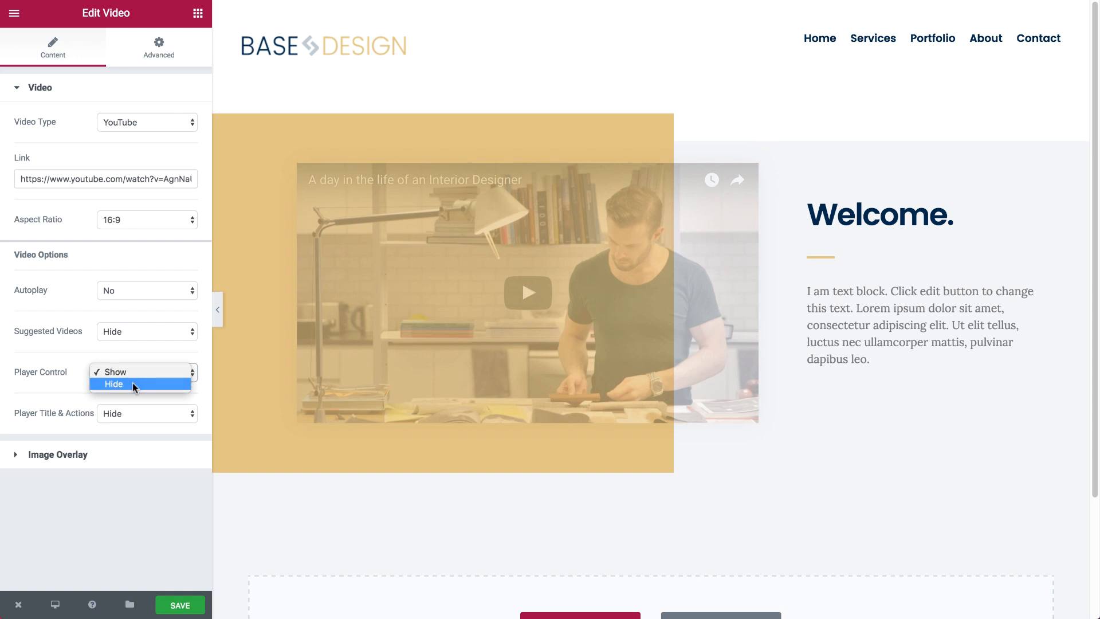
pyautogui.click(133, 384)
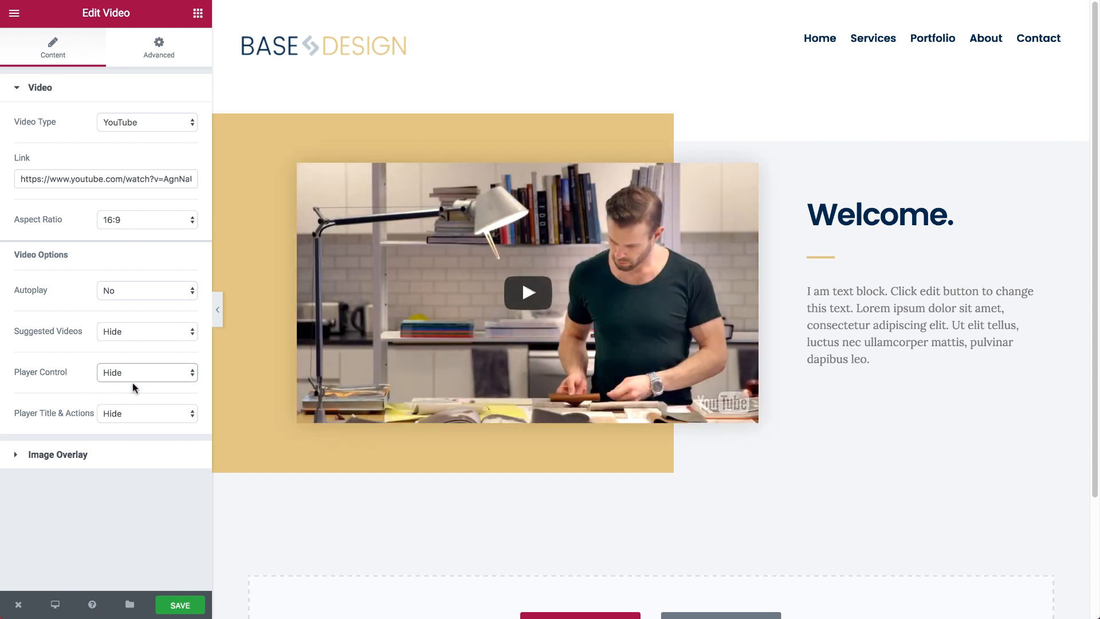
# Step: Change the Welcome heading's text to "Who We Are."
pyautogui.click(882, 215)
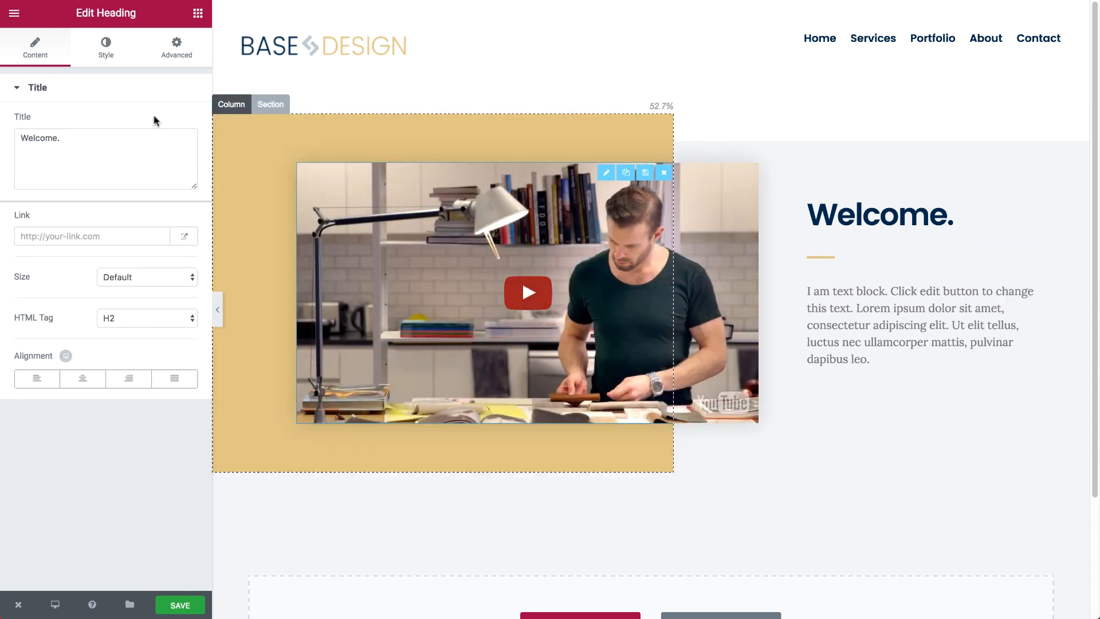
pyautogui.doubleClick(80, 133)
pyautogui.tripleClick(80, 134)
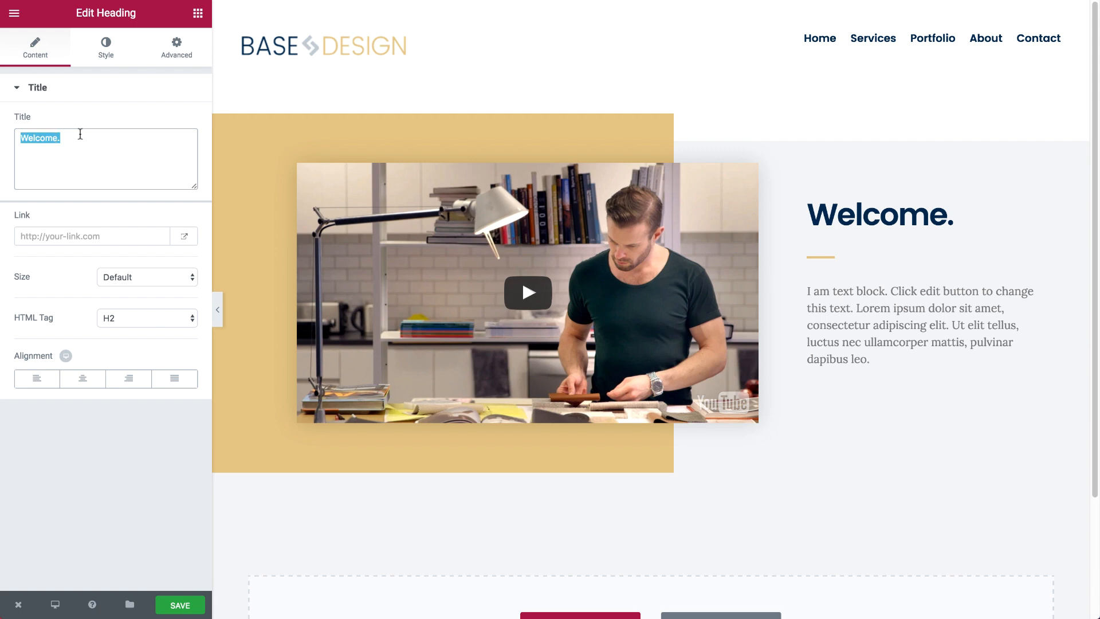
pyautogui.write('We')
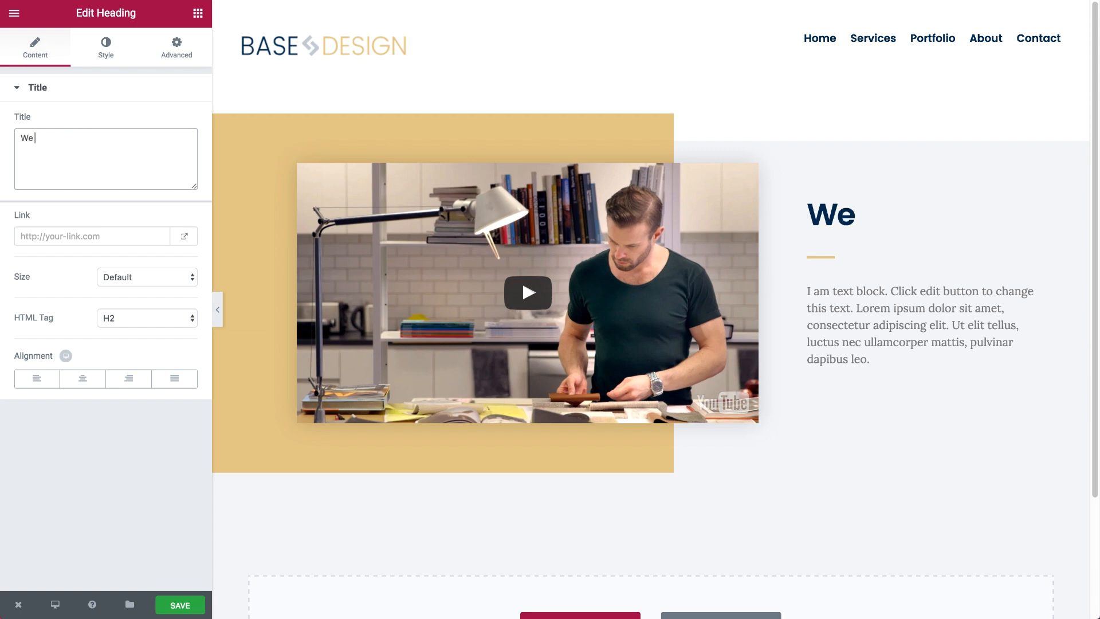
pyautogui.write('ho We Ar')
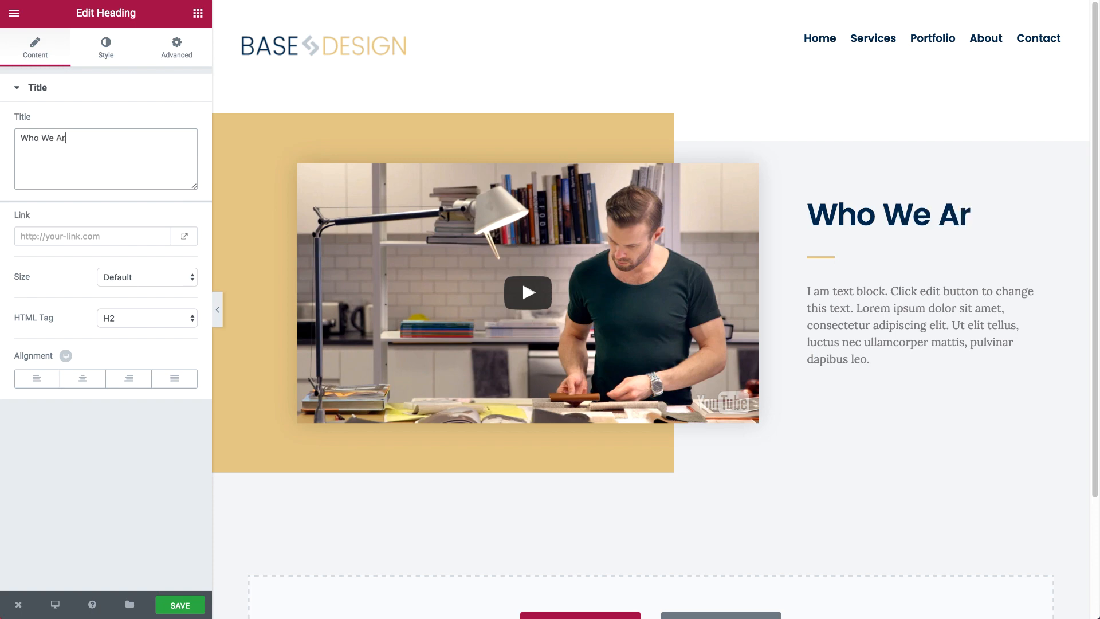
pyautogui.write('e.')
# Step: Insert the saved Slogan section template below the video section
pyautogui.scroll(-3, 451, 252)
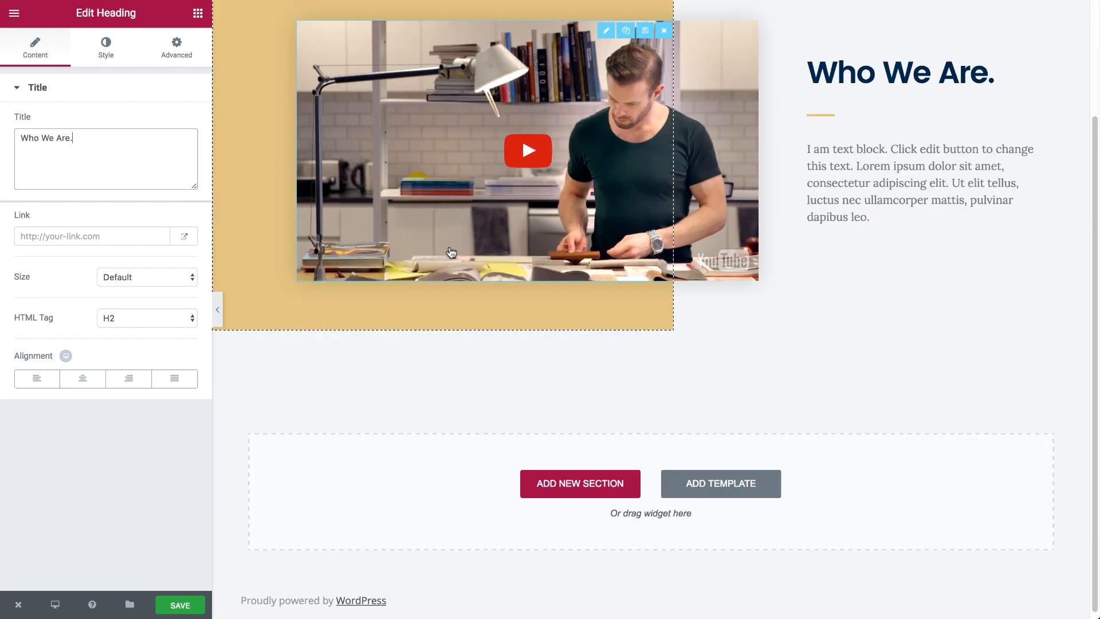
pyautogui.click(719, 488)
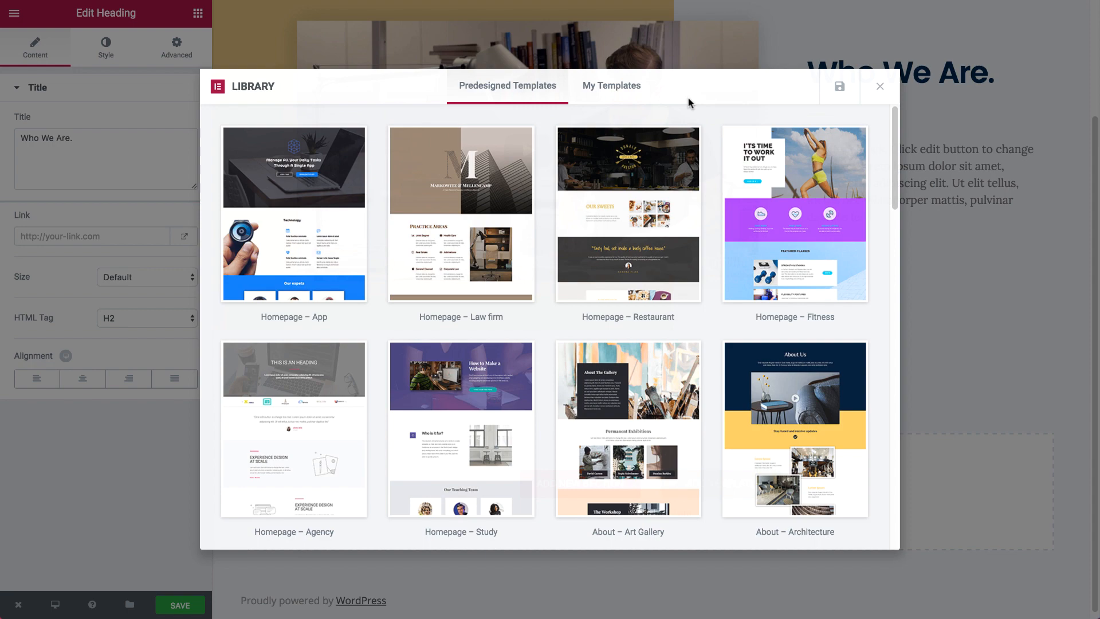
pyautogui.click(620, 76)
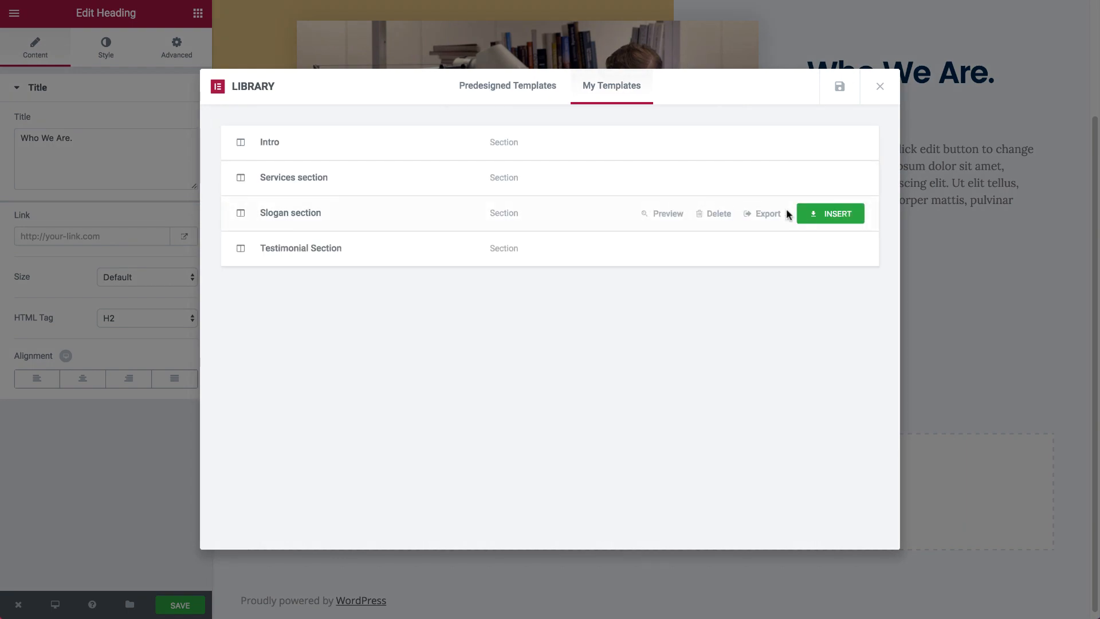
pyautogui.click(847, 218)
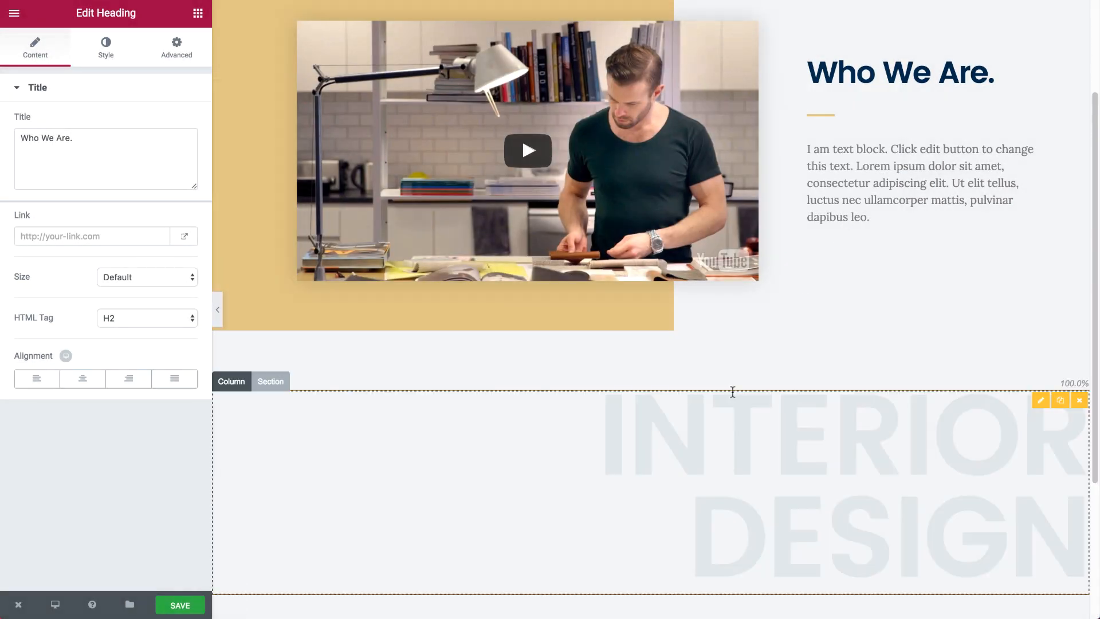
# Step: Insert the saved Services section template below the INTERIOR DESIGN slogan
pyautogui.scroll(-4, 733, 392)
pyautogui.click(710, 486)
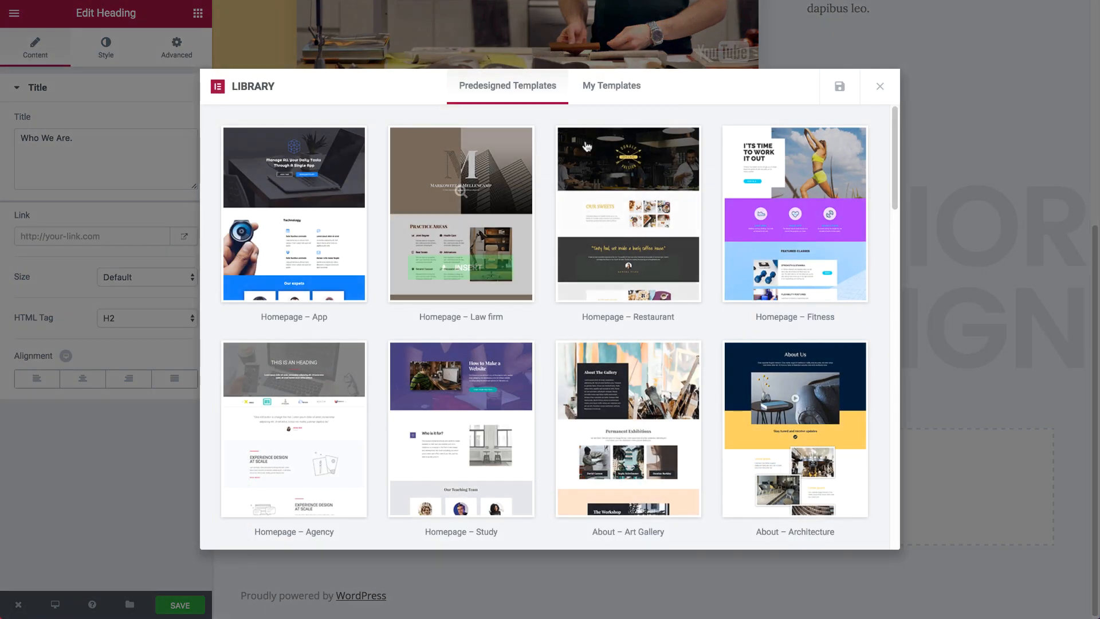
pyautogui.click(631, 89)
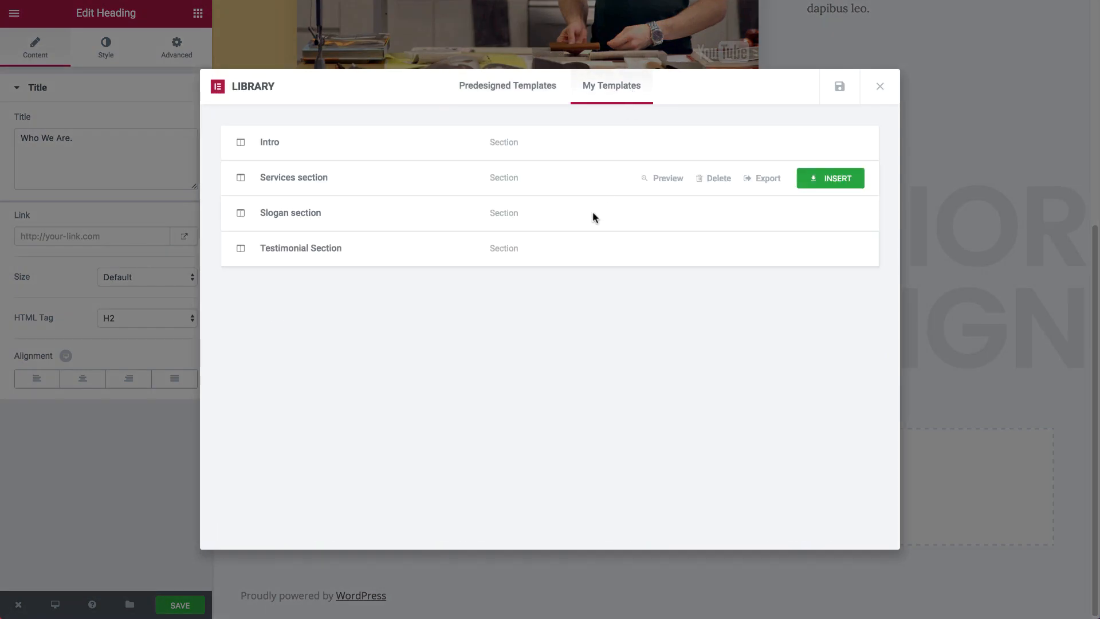
pyautogui.click(815, 189)
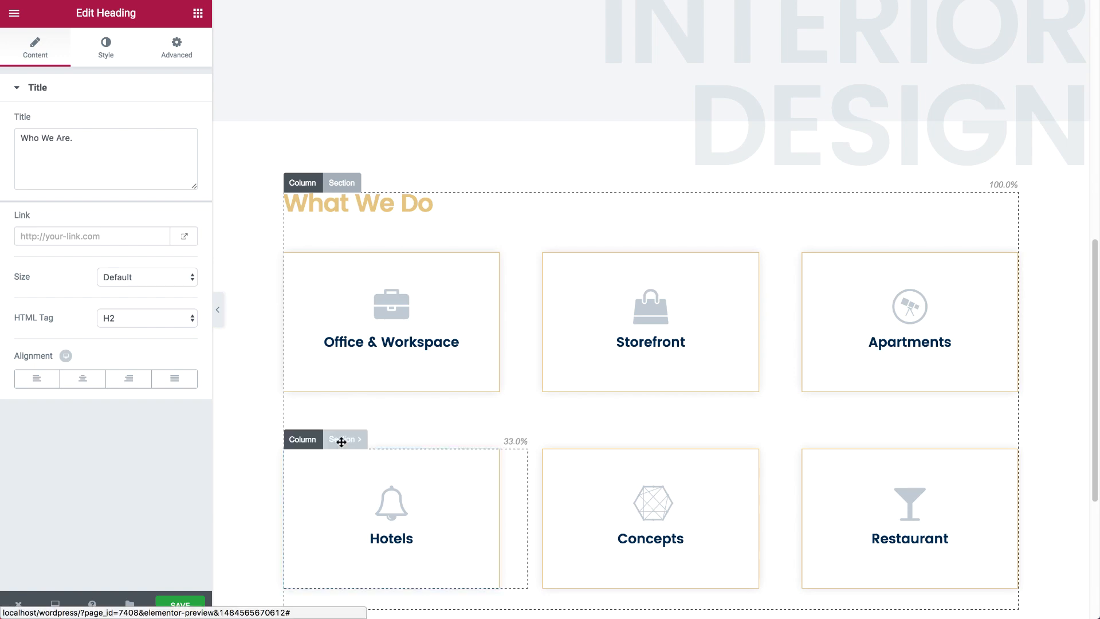
# Step: Delete the inner section holding the Hotels, Concepts and Restaurant boxes from the services section
pyautogui.click(342, 440)
pyautogui.click(431, 439)
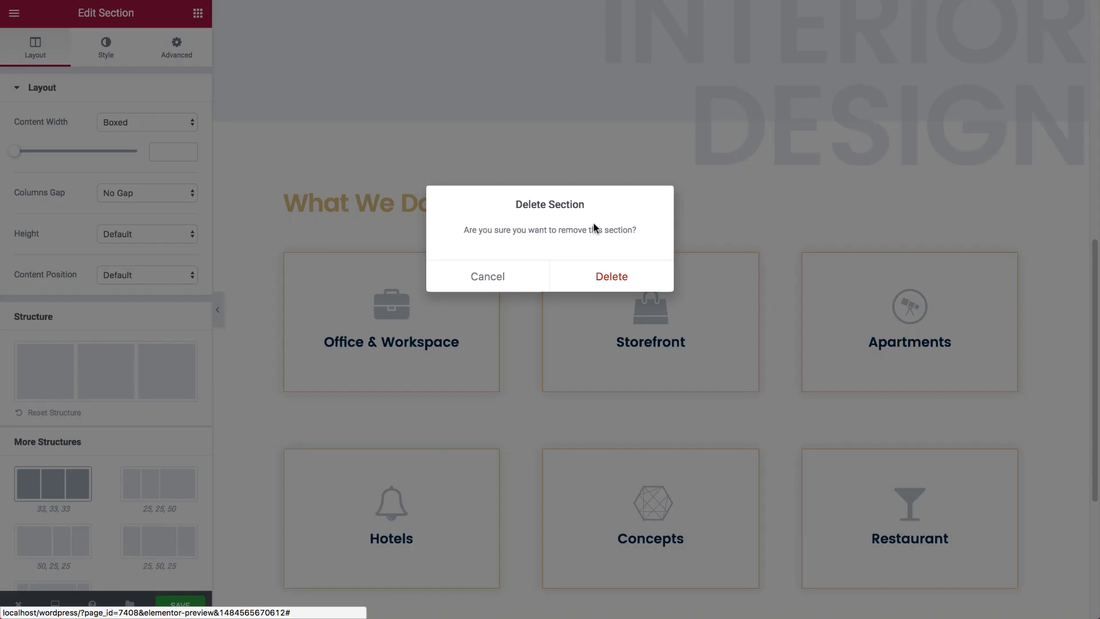
pyautogui.click(594, 281)
# Step: Delete the Office & Workspace, Storefront and Apartments icon boxes, leaving their three columns empty
pyautogui.click(489, 258)
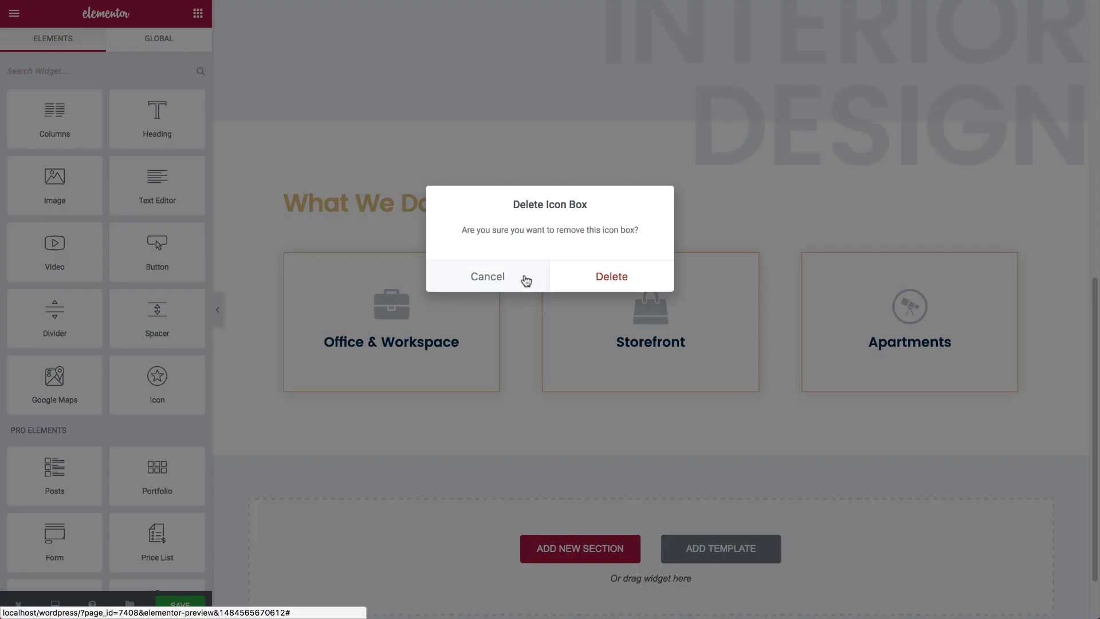
pyautogui.click(584, 284)
pyautogui.click(750, 259)
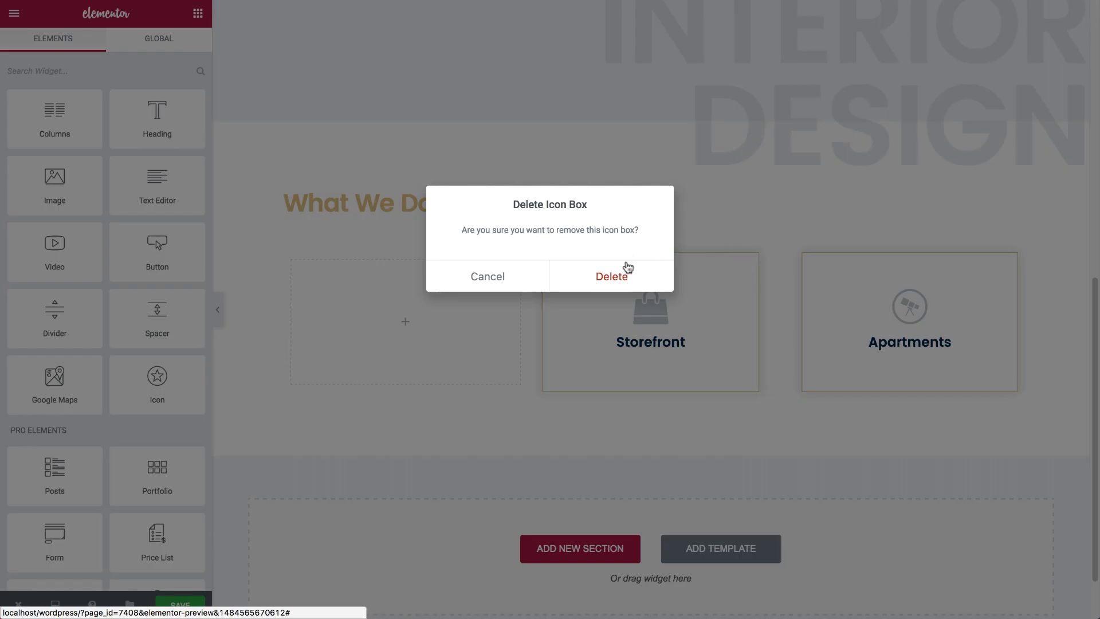
pyautogui.click(626, 279)
pyautogui.click(1006, 261)
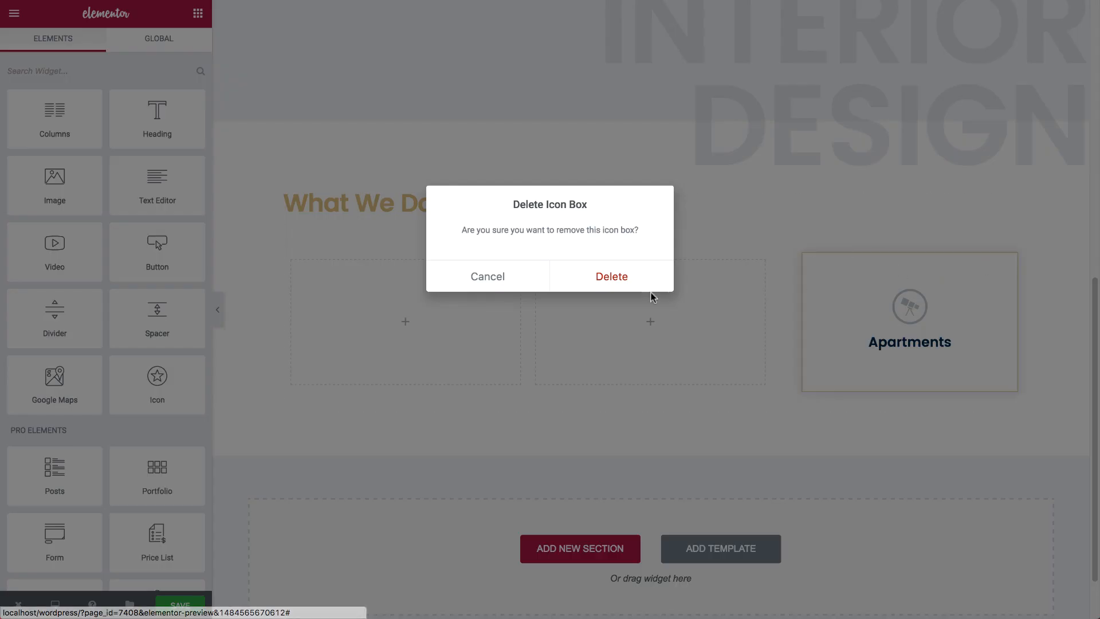
pyautogui.click(635, 278)
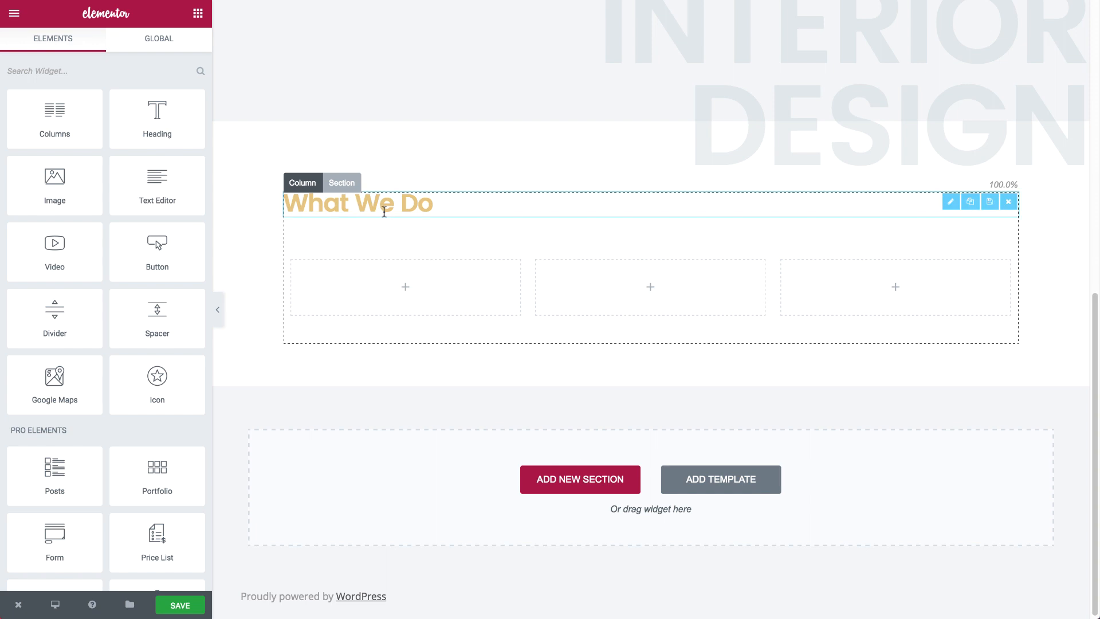
# Step: Change the "What We Do" heading's text to "Our Team"
pyautogui.click(384, 212)
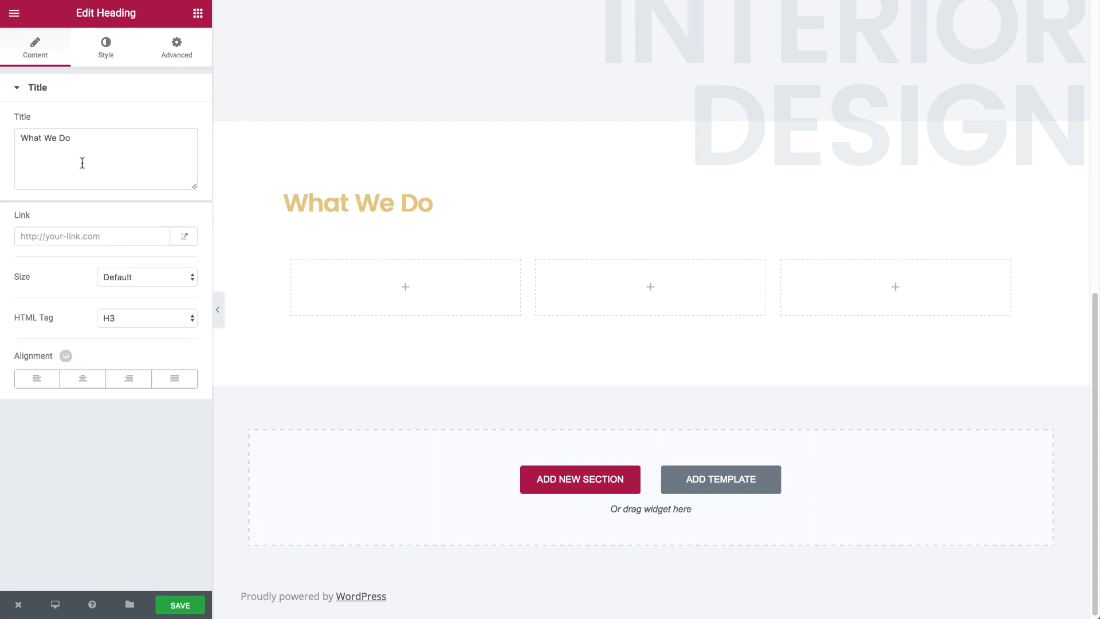
pyautogui.click(80, 163)
pyautogui.hotkey('alt', 'shift', 'Left')
pyautogui.hotkey('alt', 'shift', 'Left')
pyautogui.hotkey('alt', 'shift', 'Left')
pyautogui.write('Ou')
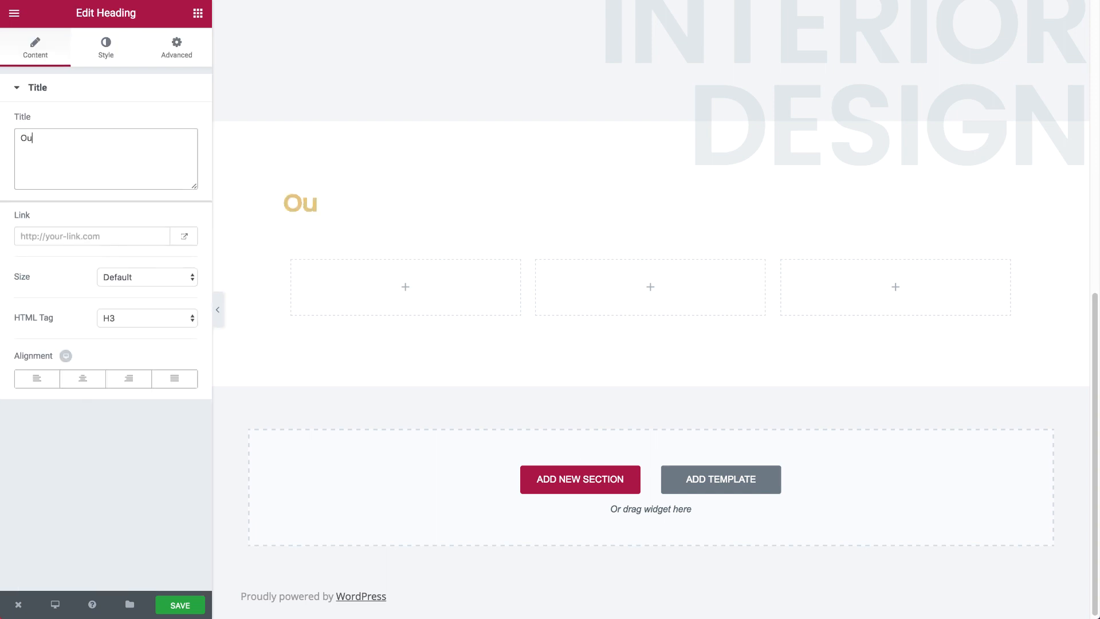
pyautogui.write('r Yeam')
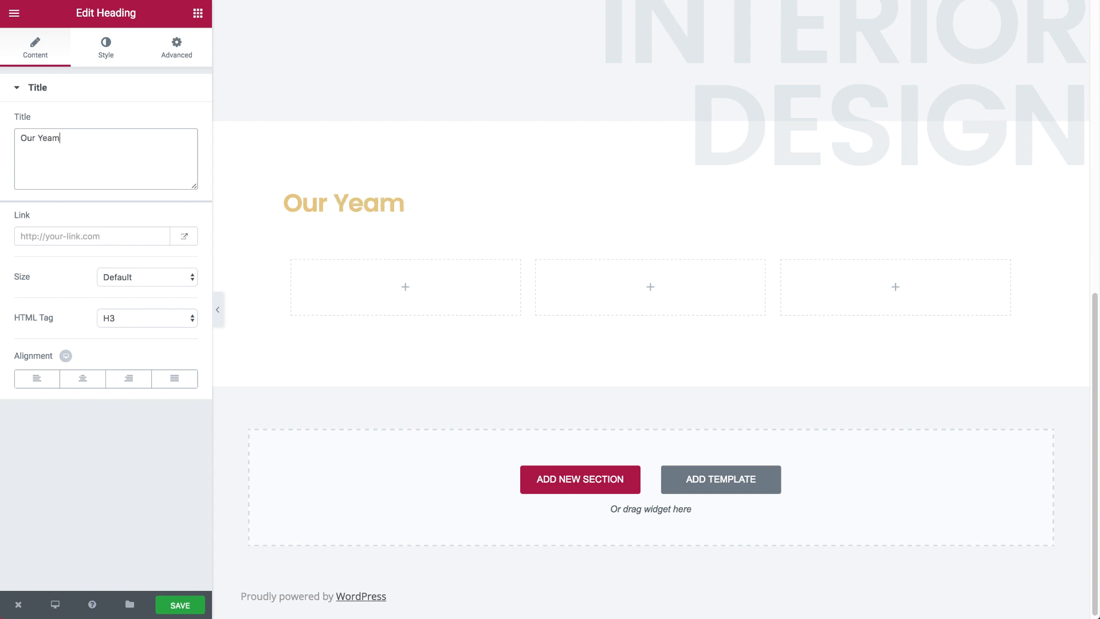
pyautogui.click(45, 139)
pyautogui.press('BackSpace')
pyautogui.write('T')
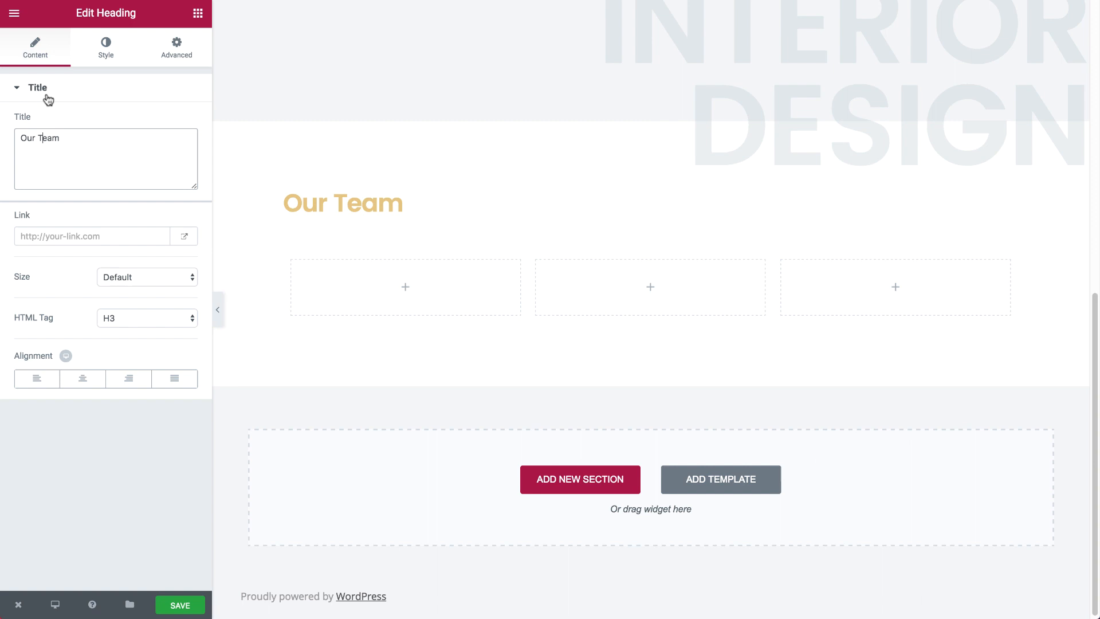
# Step: Add an Image widget to the first team column with the square portrait of the man in sunglasses, at Full image size
pyautogui.click(198, 12)
pyautogui.moveTo(81, 191); pyautogui.dragTo(359, 302)
pyautogui.click(115, 179)
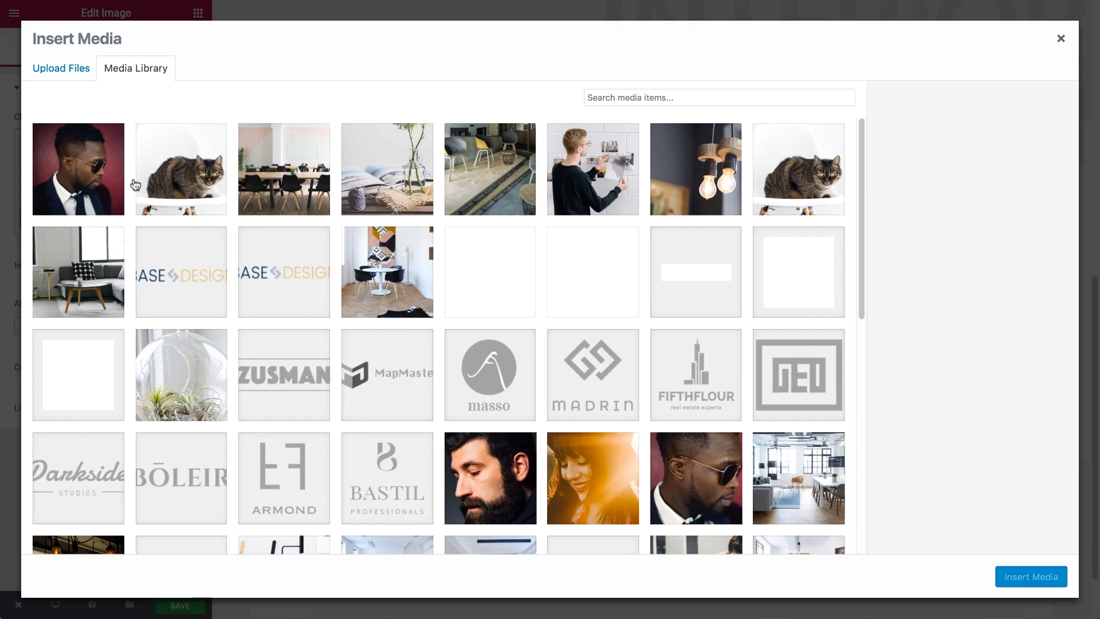
pyautogui.click(652, 474)
pyautogui.click(1009, 584)
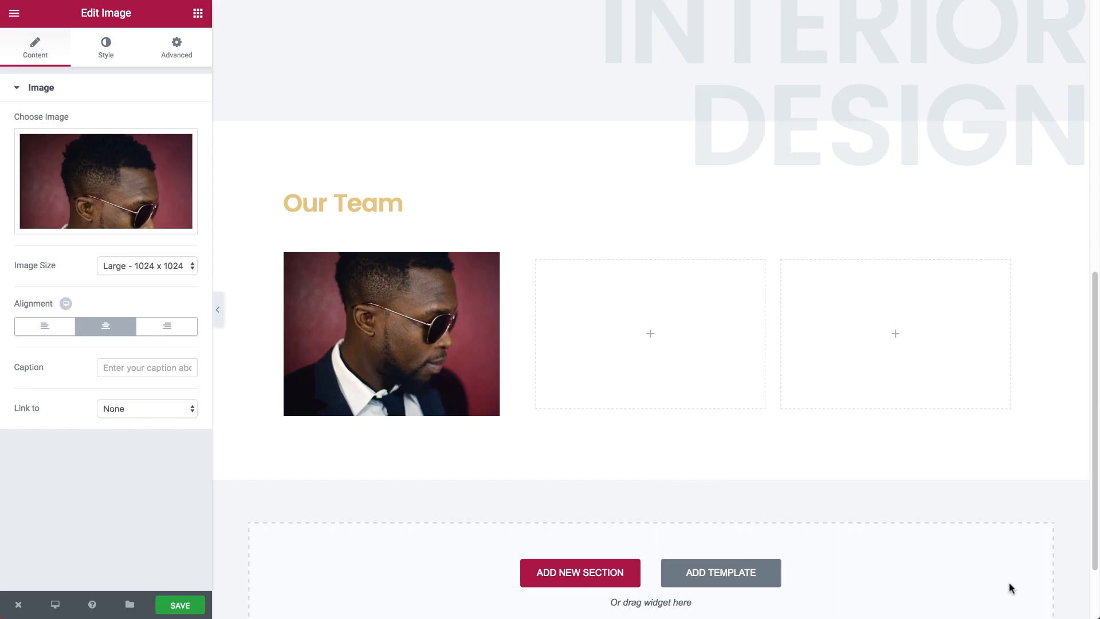
pyautogui.click(147, 265)
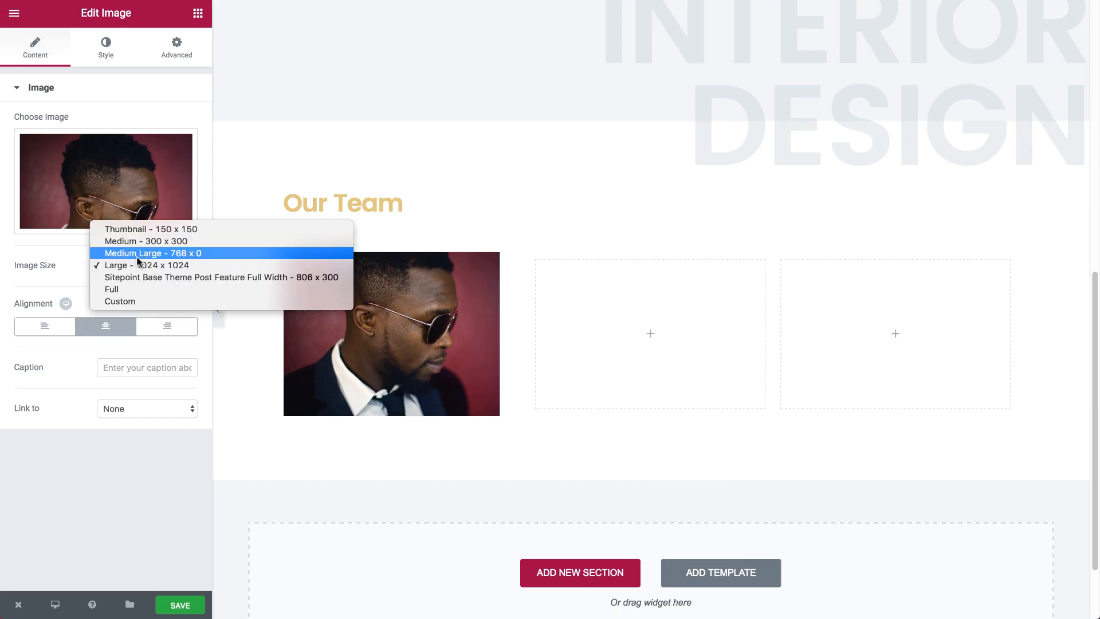
pyautogui.click(131, 290)
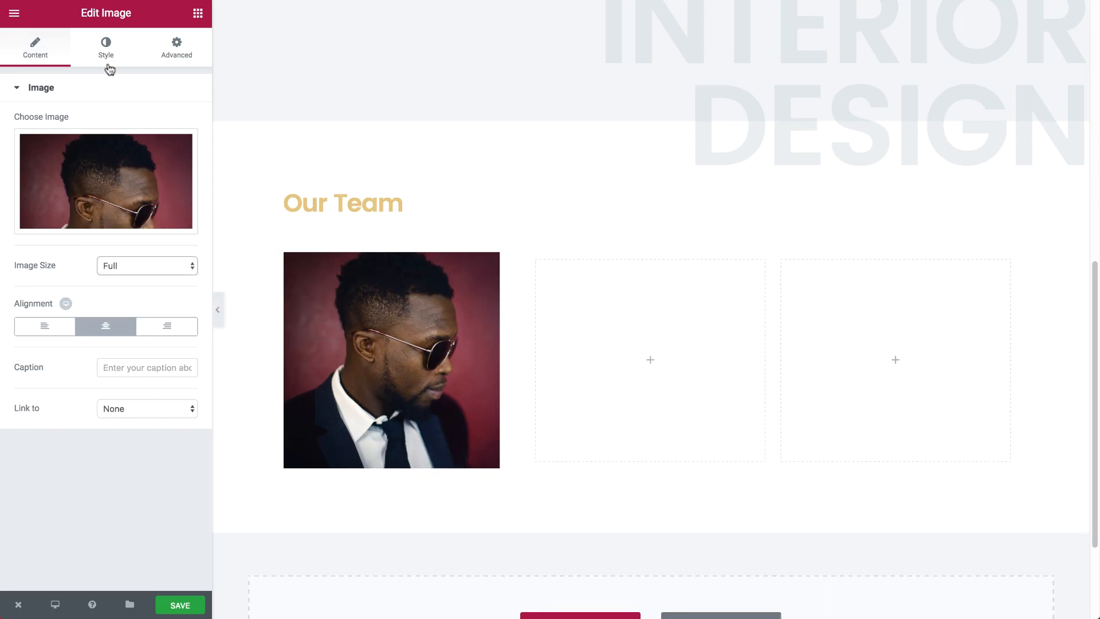
# Step: Scale the portrait to 40% and round it into a circle with a 100% border radius on all corners
pyautogui.click(108, 64)
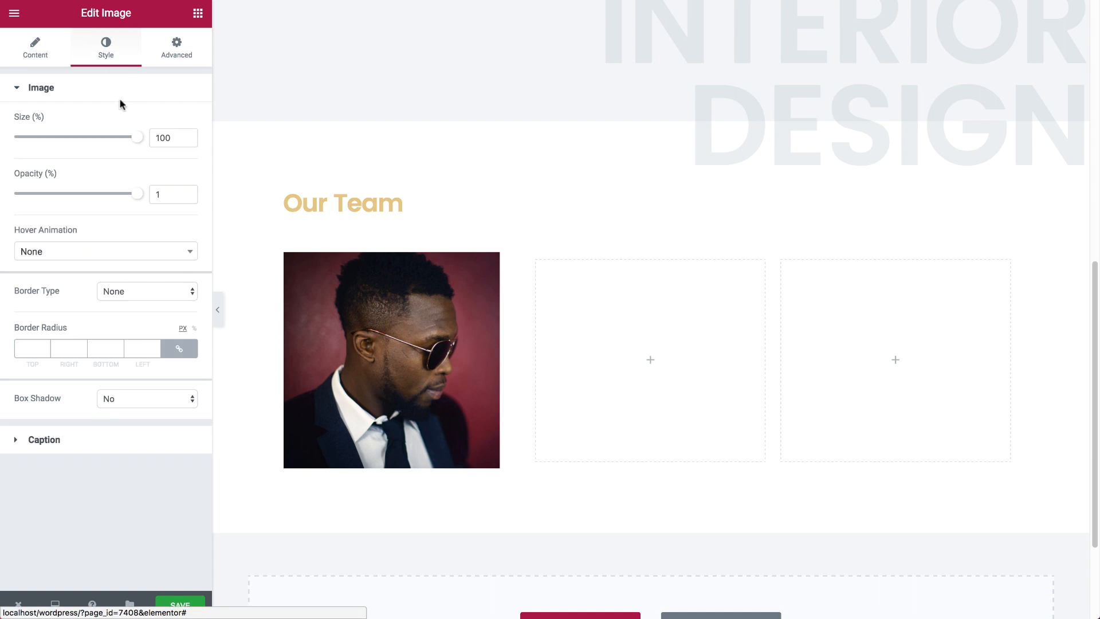
pyautogui.doubleClick(157, 138)
pyautogui.write('40')
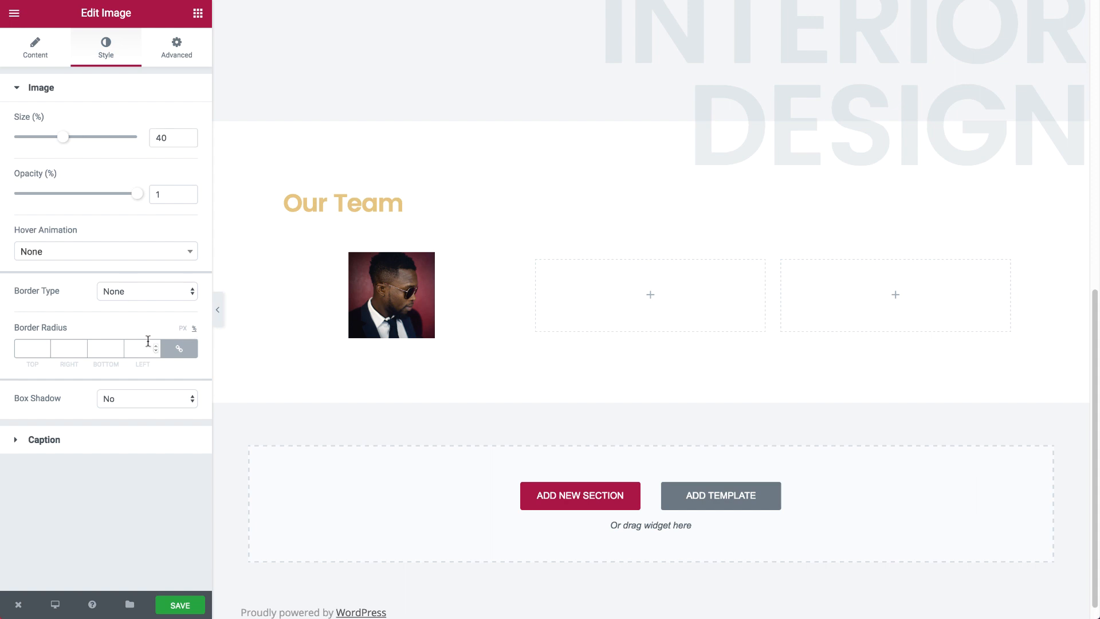
pyautogui.write('100')
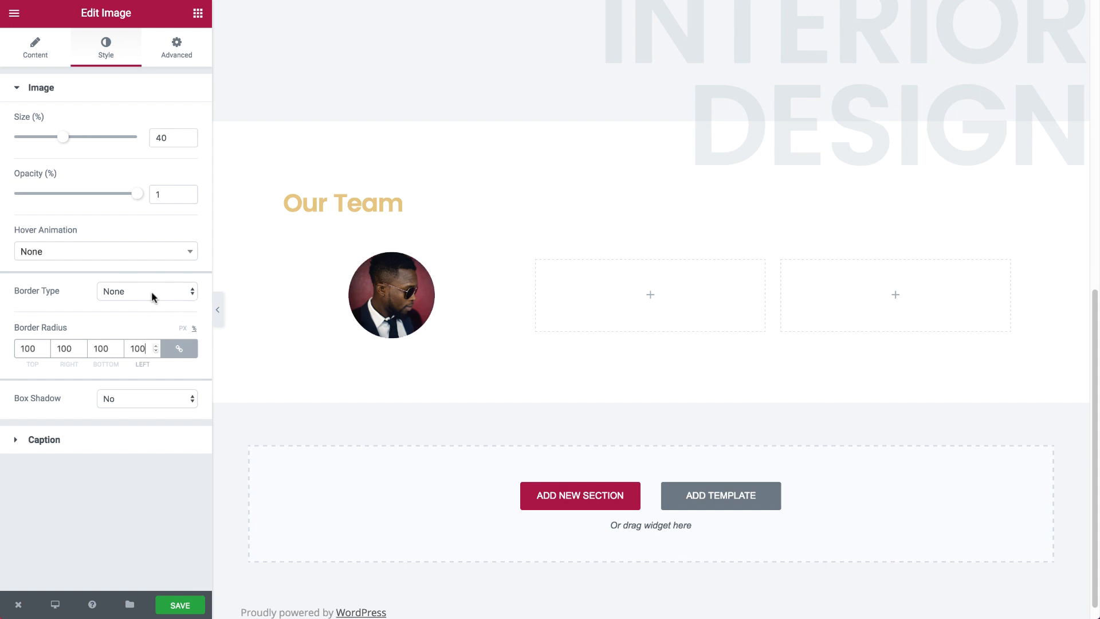
# Step: Add a heading below the portrait and fill it with the manager's full name copied from the example site's team section
pyautogui.click(197, 14)
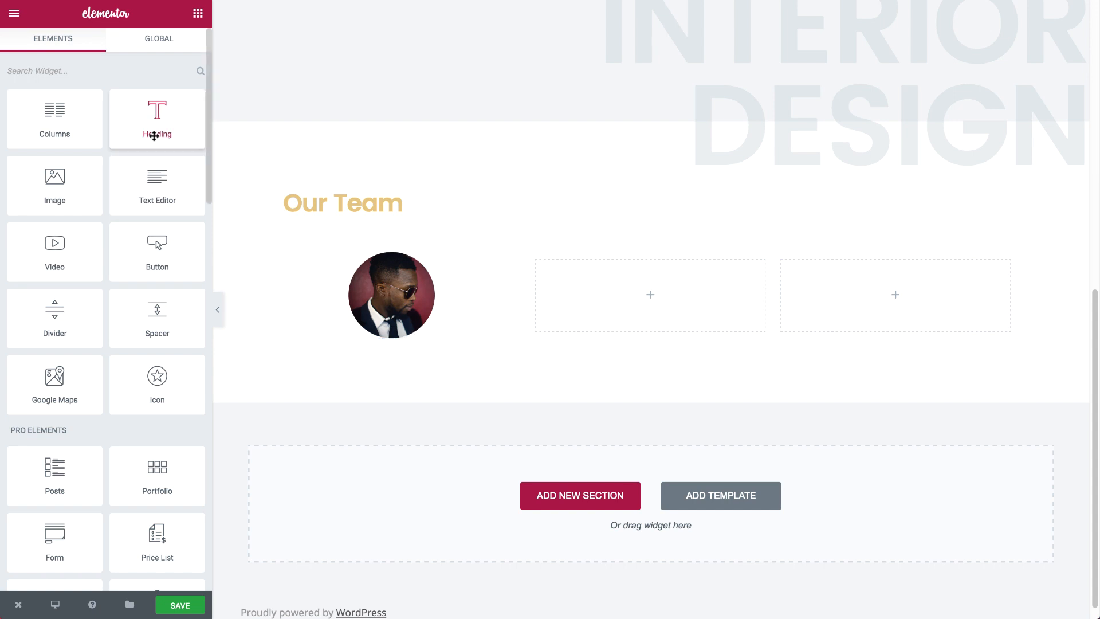
pyautogui.moveTo(161, 141); pyautogui.dragTo(370, 343)
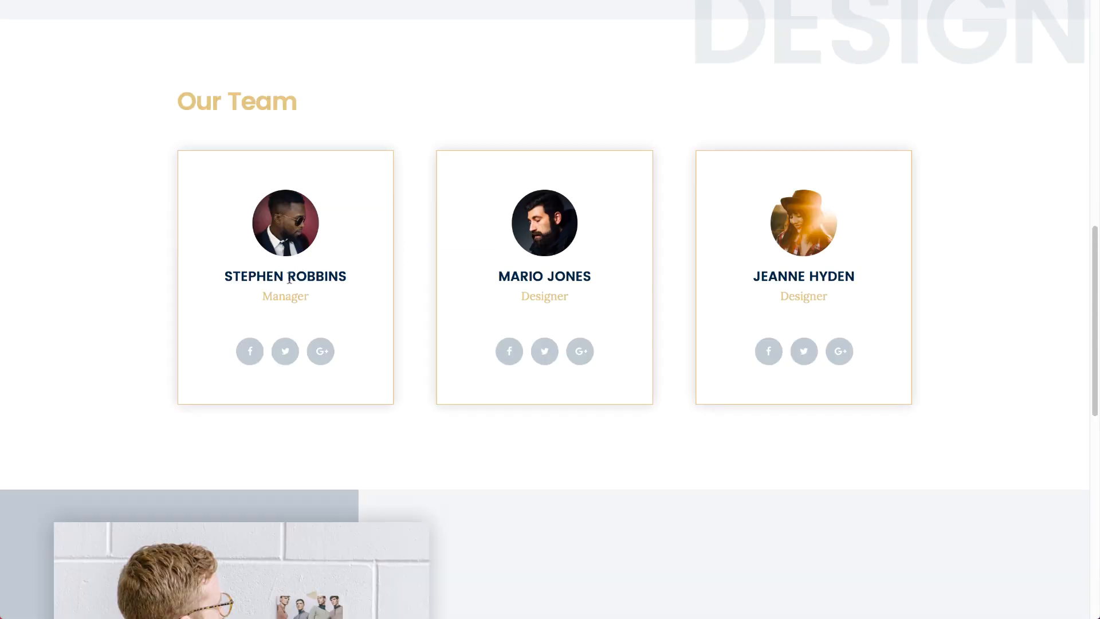
pyautogui.tripleClick(289, 278)
pyautogui.hotkey('ctrl', 'c')
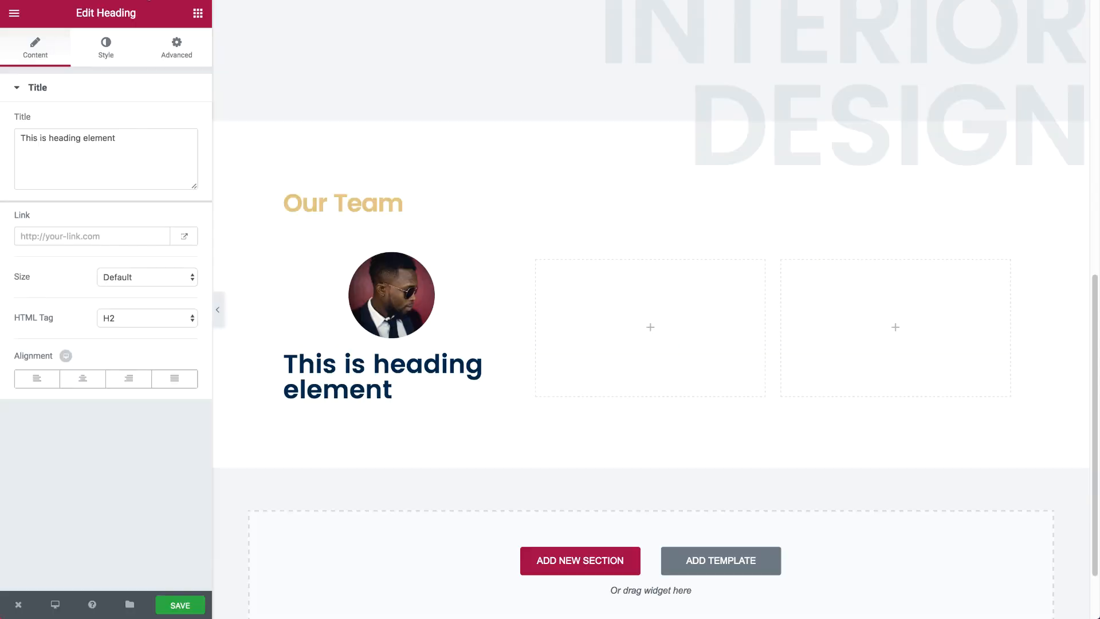
pyautogui.tripleClick(104, 176)
pyautogui.hotkey('ctrl', 'v')
# Step: Set the name heading's HTML tag to H3 and align it to the center
pyautogui.click(144, 319)
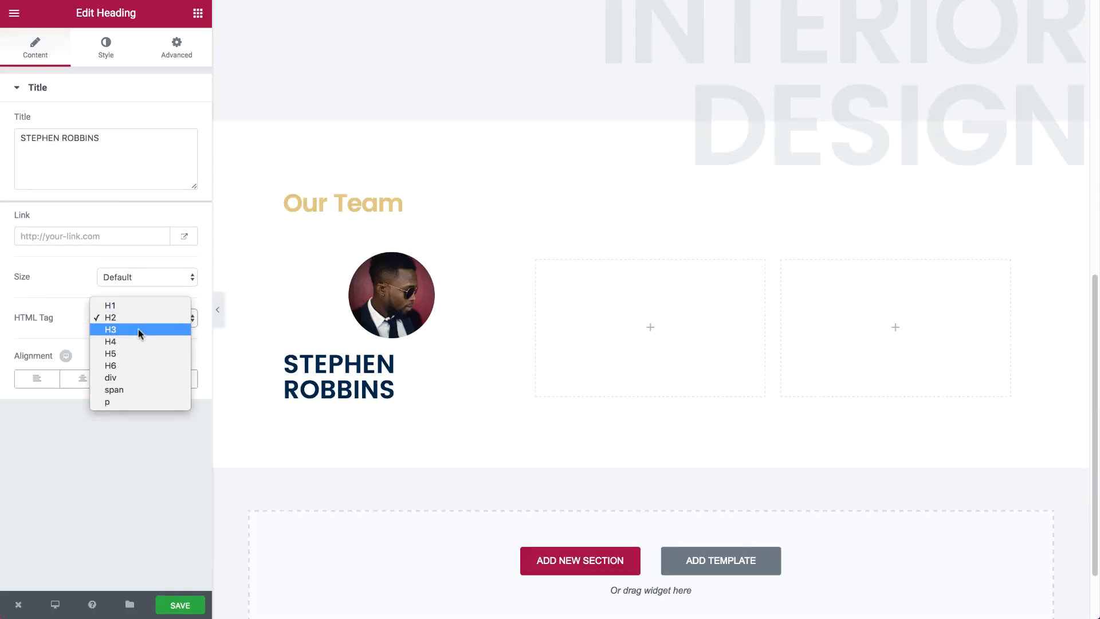
pyautogui.click(139, 333)
pyautogui.click(140, 318)
pyautogui.click(140, 337)
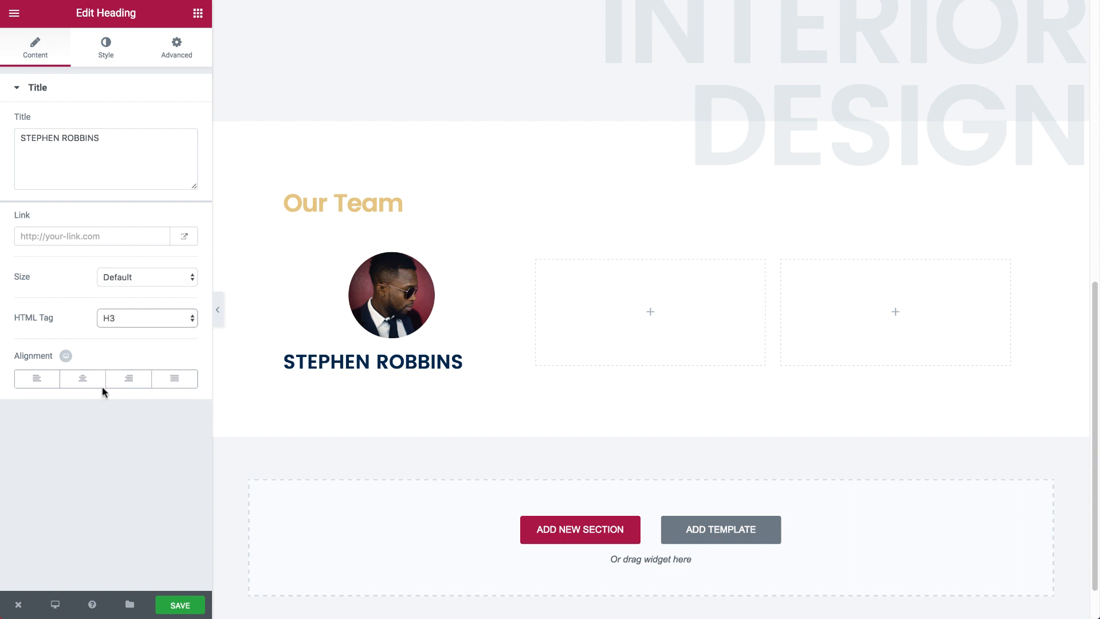
pyautogui.click(80, 388)
# Step: Enable custom typography for the name heading and set its font size to 18 px
pyautogui.click(92, 61)
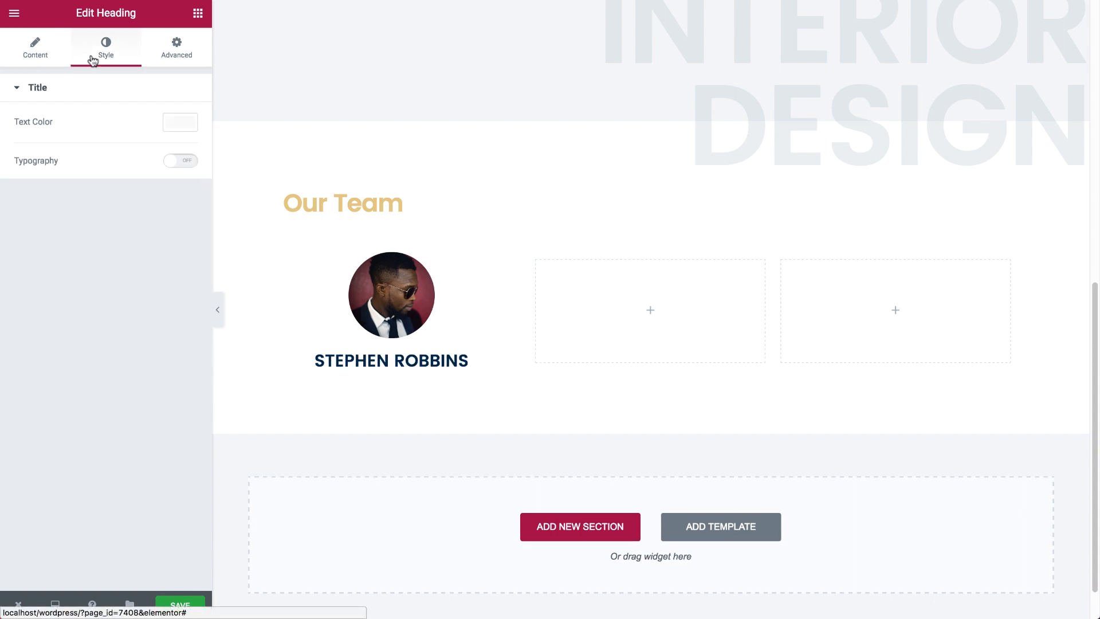
pyautogui.click(173, 163)
pyautogui.click(159, 220)
pyautogui.write('18')
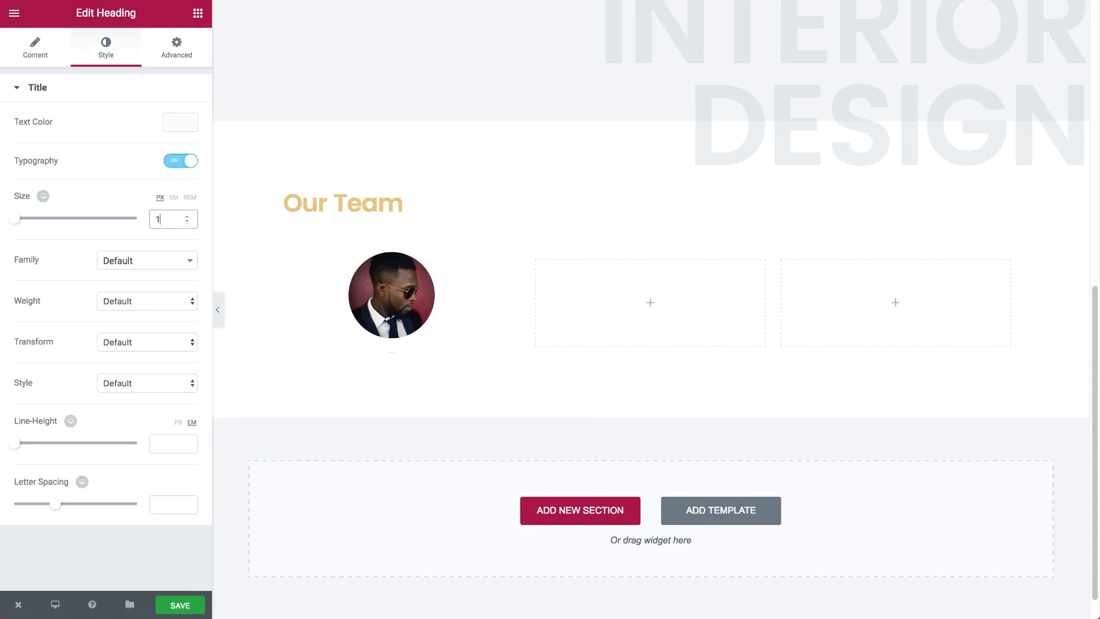
# Step: Add a centered heading below the name with the HTML tag p and the title "Manager"
pyautogui.click(198, 13)
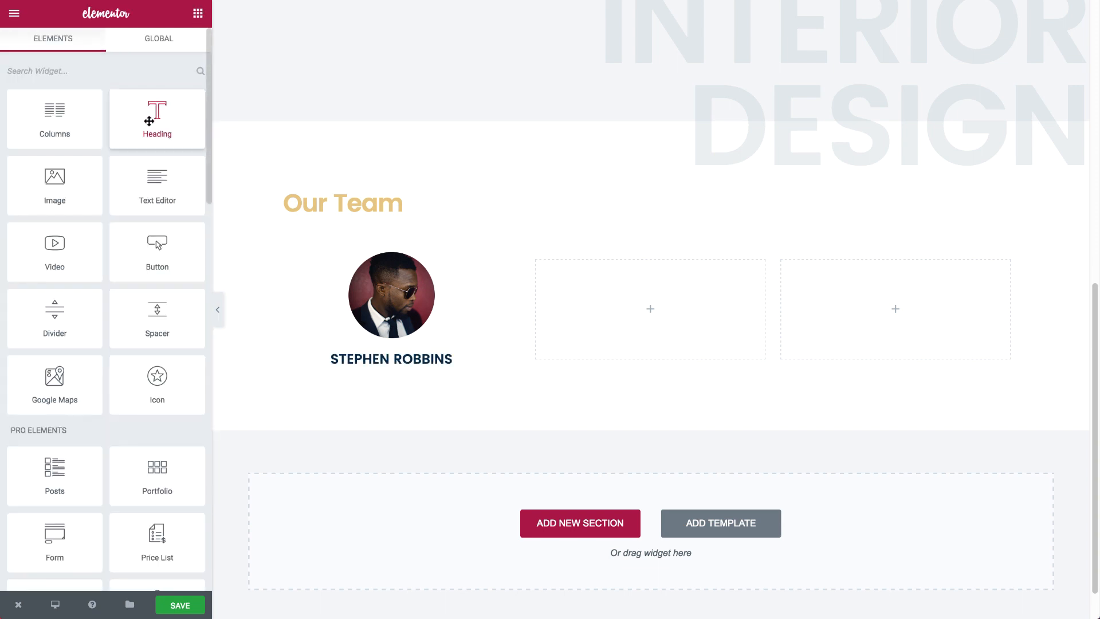
pyautogui.moveTo(150, 106); pyautogui.dragTo(368, 364)
pyautogui.click(90, 384)
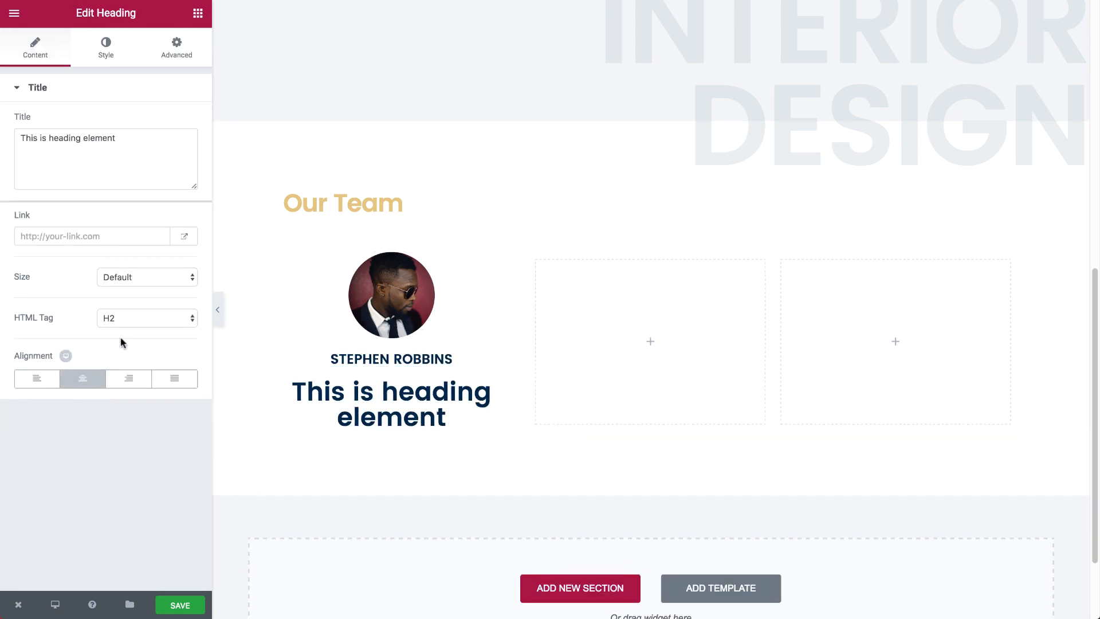
pyautogui.click(136, 325)
pyautogui.click(132, 402)
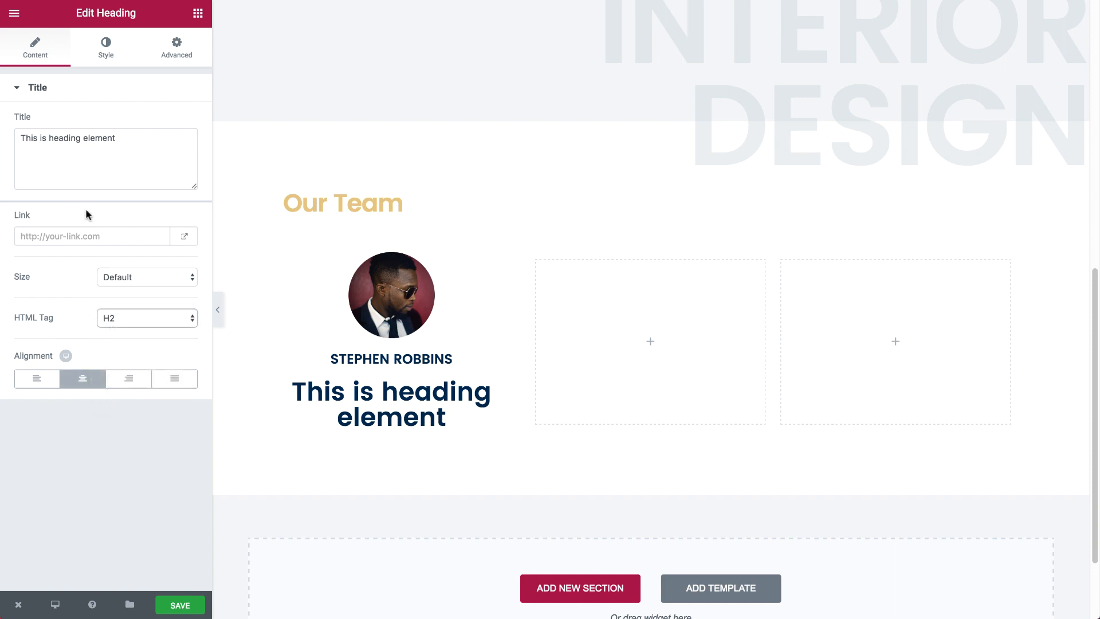
pyautogui.tripleClick(70, 168)
pyautogui.write('Manager')
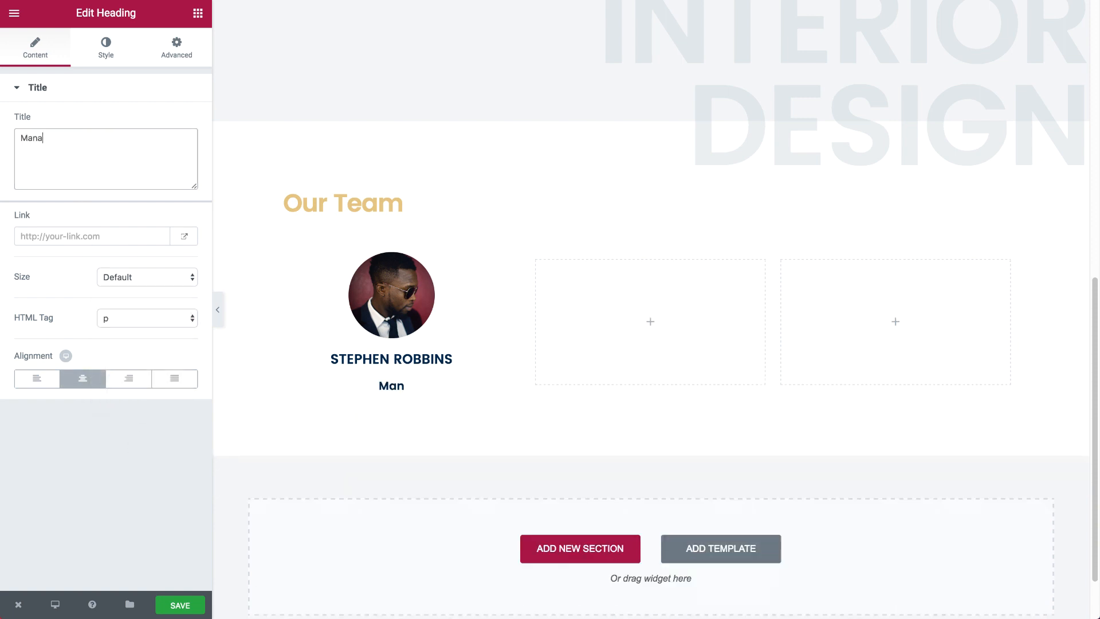
# Step: Enable custom typography for the Manager heading, with the Lora font family and Normal weight
pyautogui.click(112, 41)
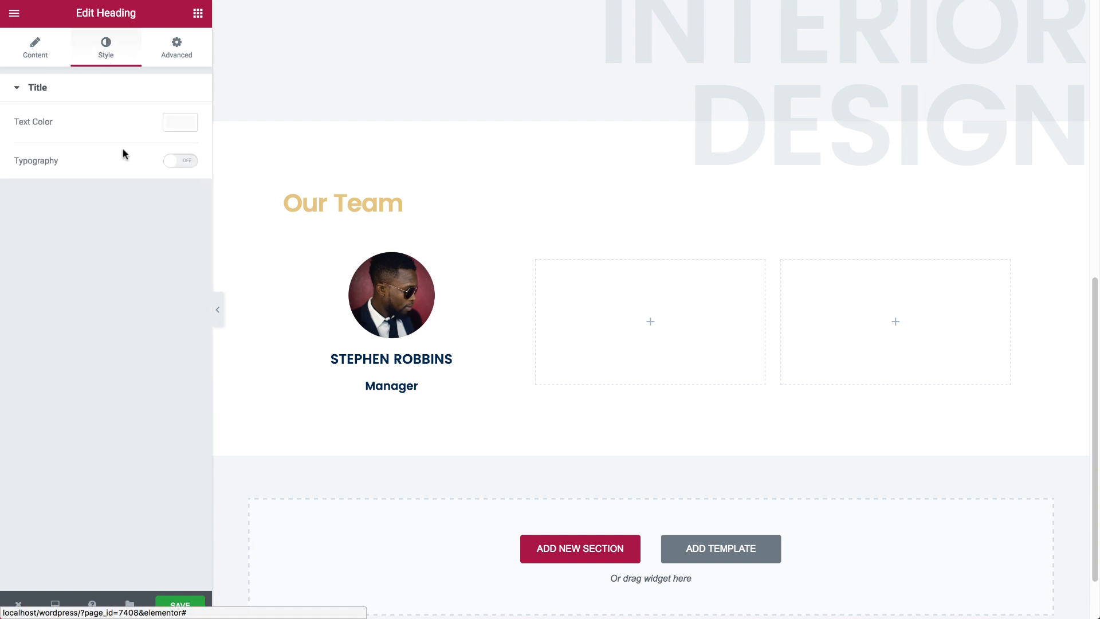
pyautogui.click(176, 162)
pyautogui.click(144, 263)
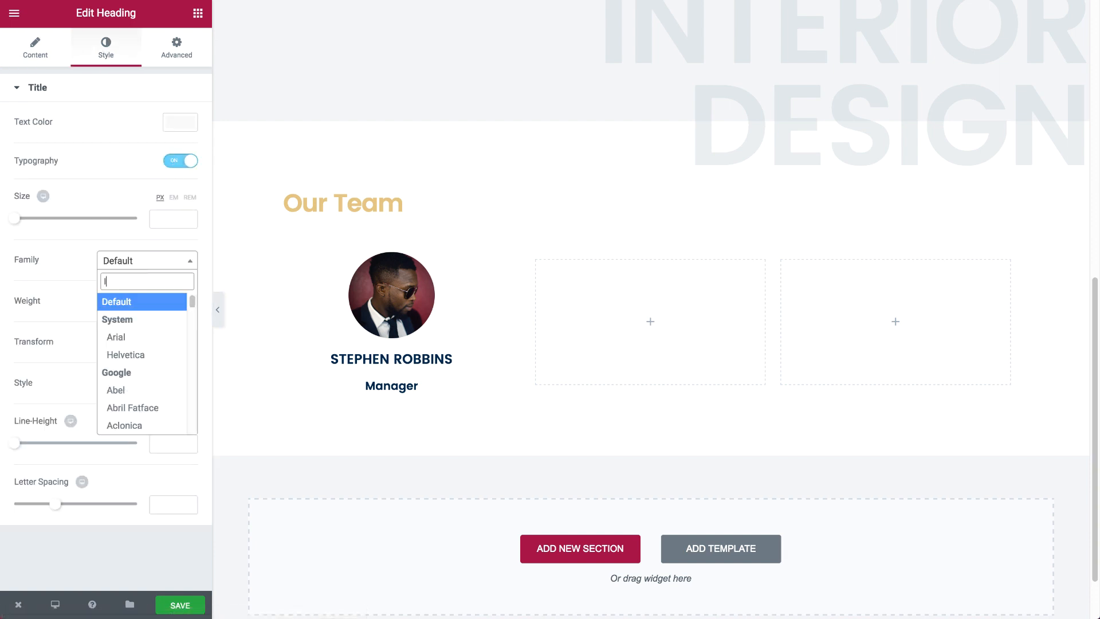
pyautogui.write('lor')
pyautogui.press('Down')
pyautogui.press('Down')
pyautogui.press('Return')
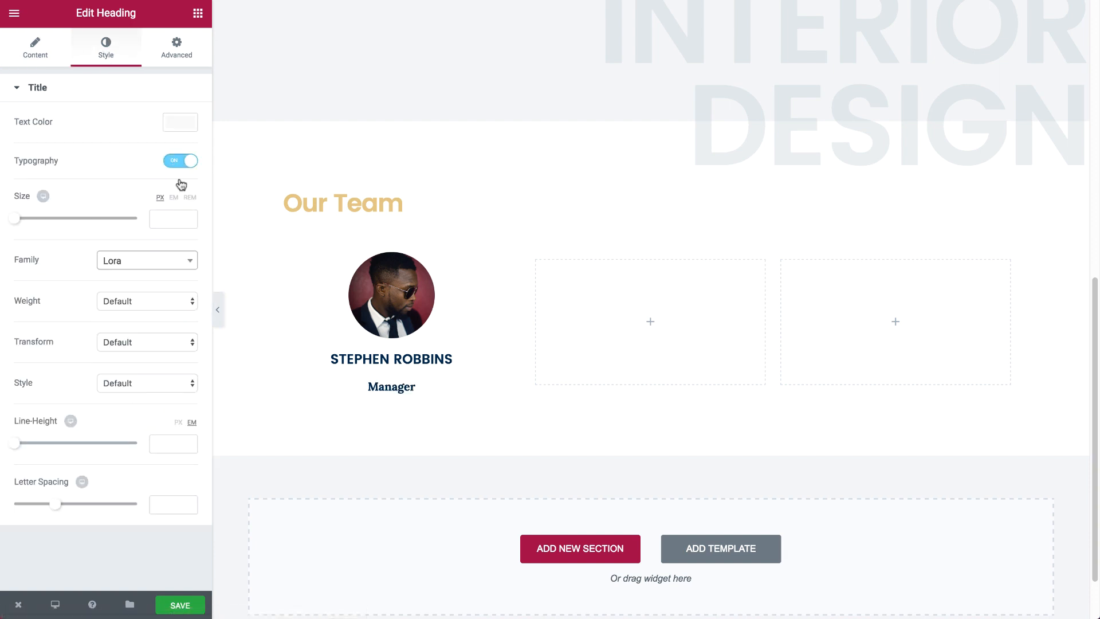
pyautogui.click(150, 309)
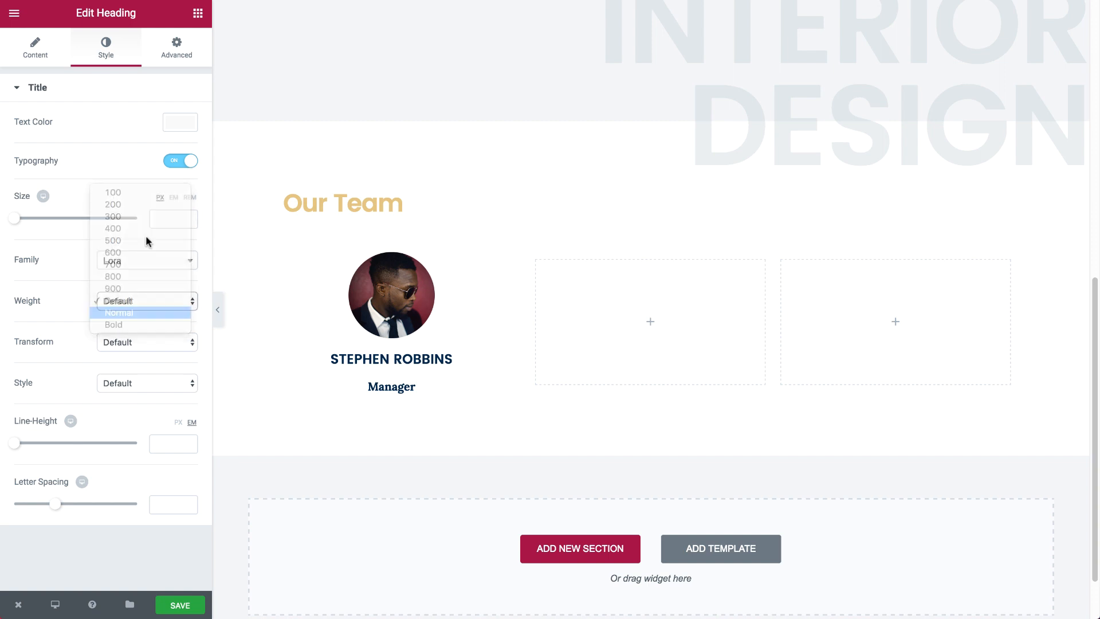
pyautogui.press('Return')
# Step: Color the Manager heading's text with the light gold palette swatch
pyautogui.click(180, 122)
pyautogui.click(52, 289)
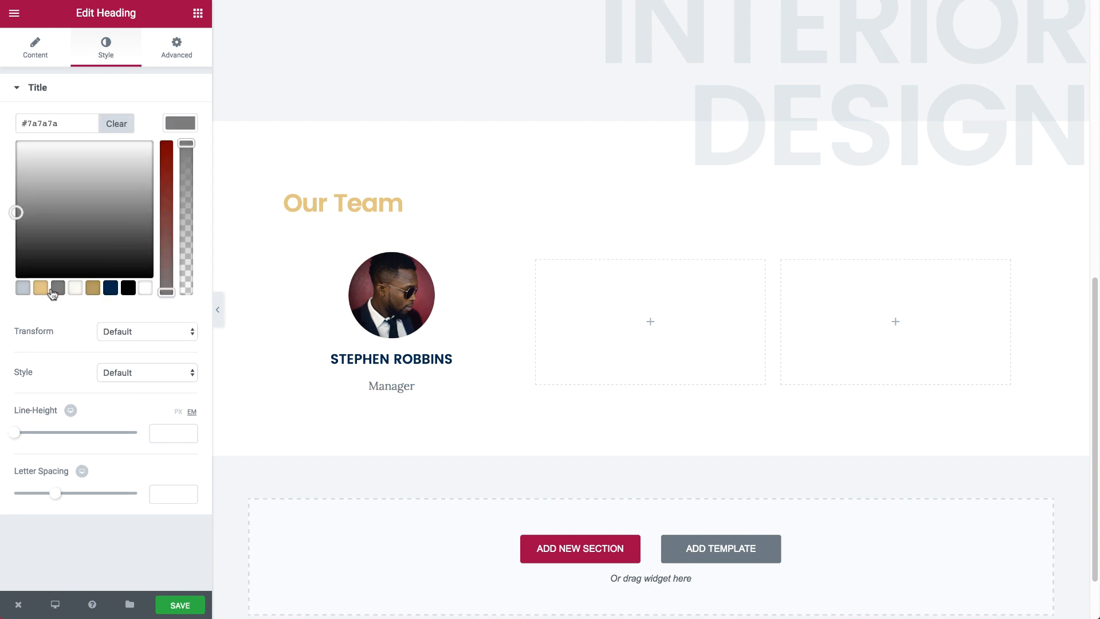
pyautogui.click(40, 288)
# Step: Unlink the Manager heading's margins and set its top margin to -10 px
pyautogui.click(197, 56)
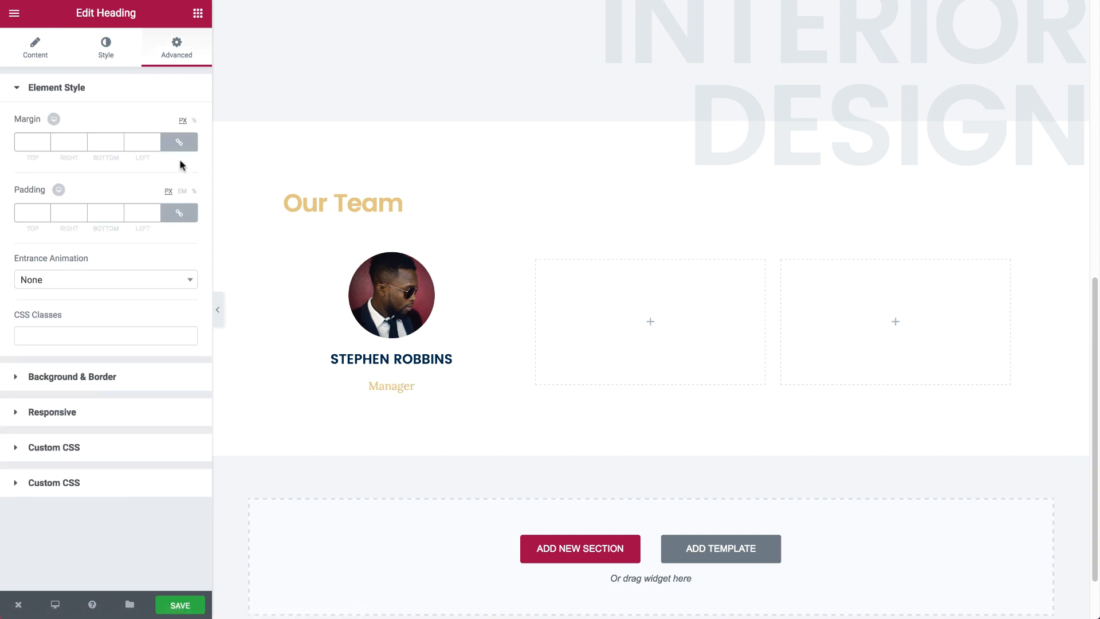
pyautogui.click(178, 142)
pyautogui.write('-10')
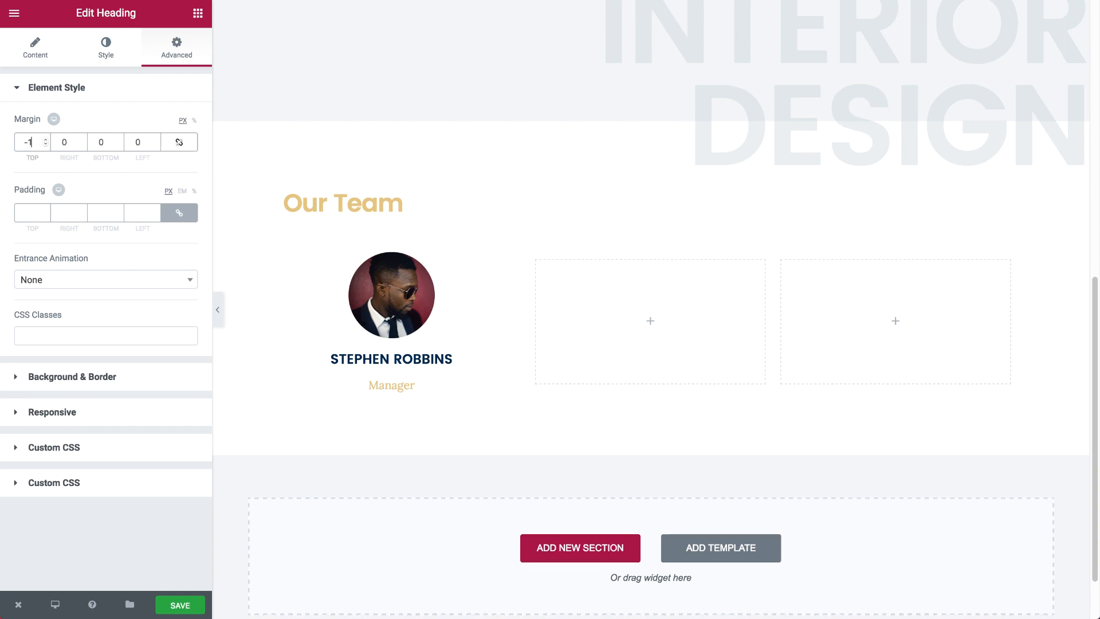
# Step: Add a Social Icons widget below the Manager heading in the first team card and set its shape to Circle
pyautogui.click(197, 13)
pyautogui.scroll(-2, 62, 358)
pyautogui.scroll(2, 105, 183)
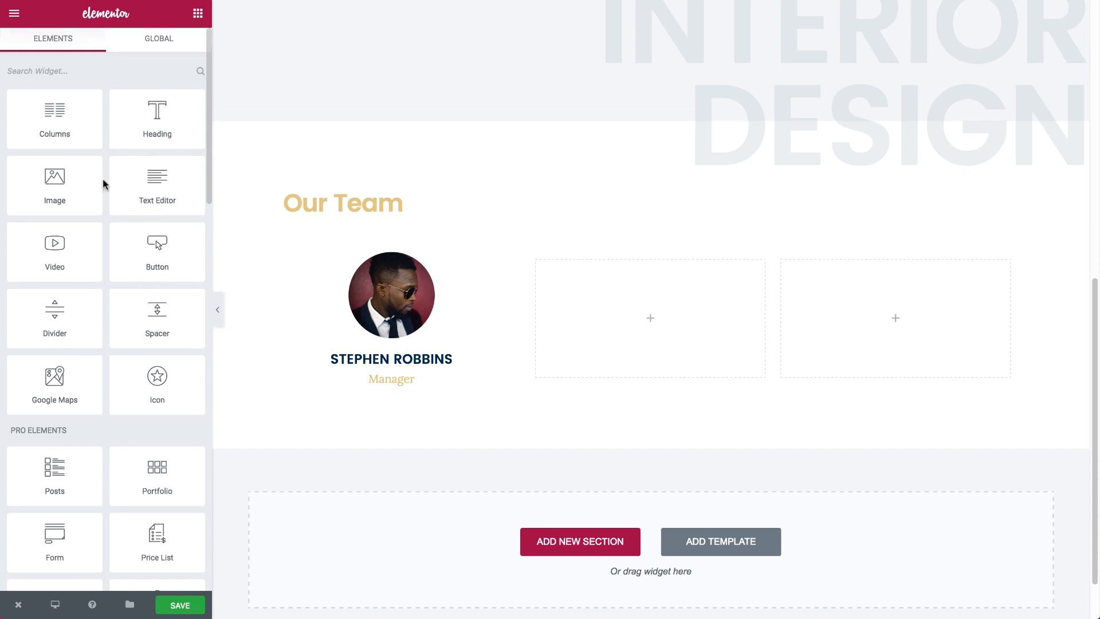
pyautogui.write('soc')
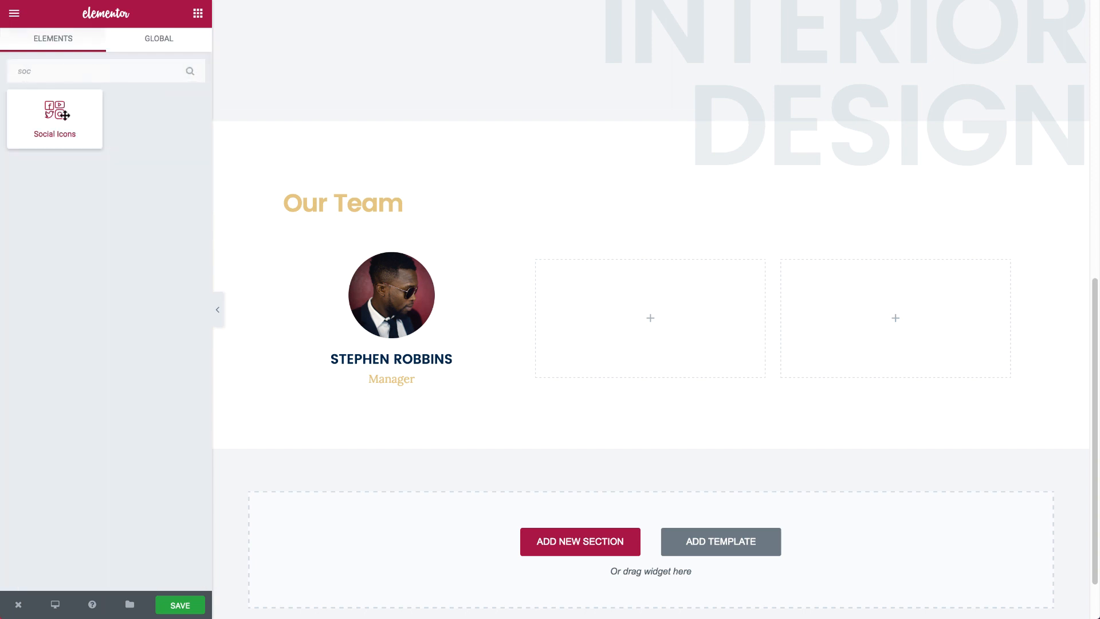
pyautogui.moveTo(54, 115); pyautogui.dragTo(378, 384)
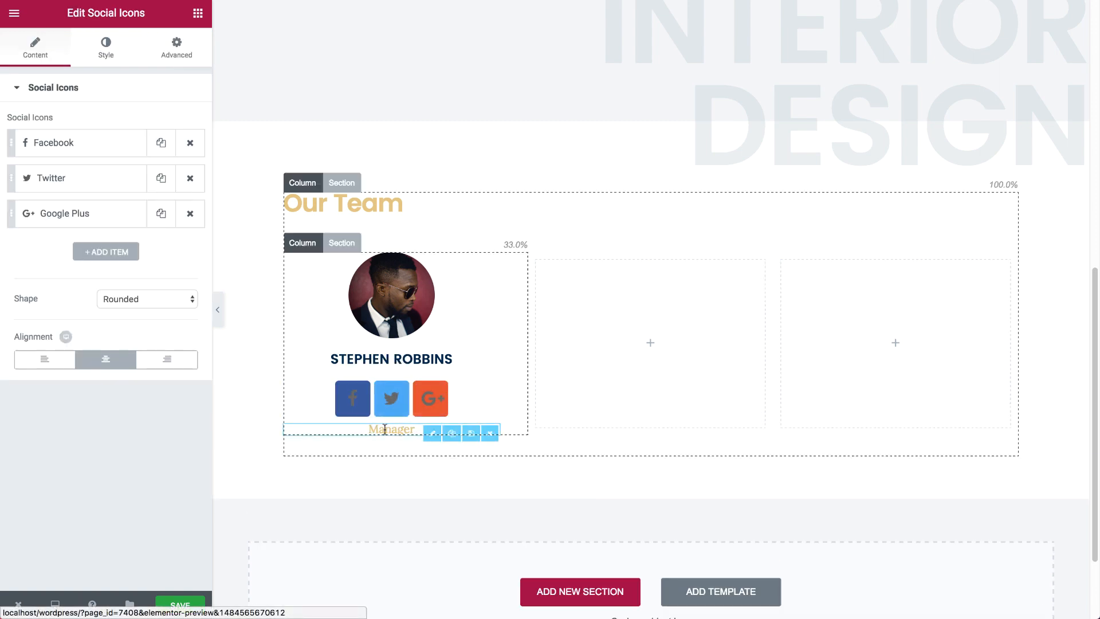
pyautogui.moveTo(384, 430); pyautogui.dragTo(383, 396)
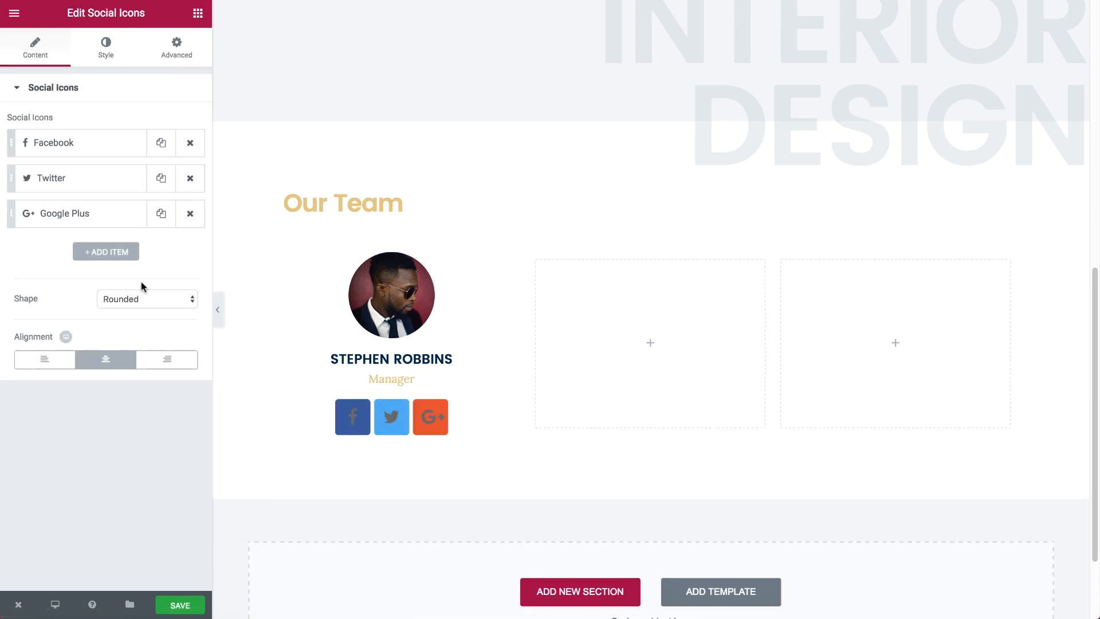
pyautogui.click(144, 298)
pyautogui.click(143, 322)
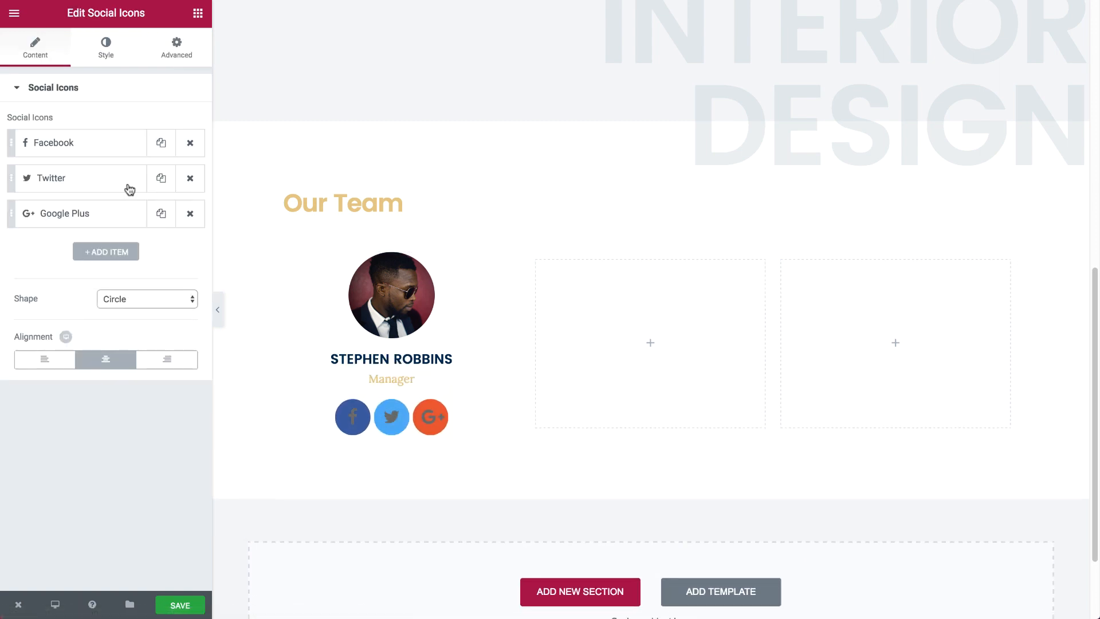
# Step: Switch the social icons to custom color and set the primary color to semi-transparent grey-blue, based on the #bfc9d1 palette swatch
pyautogui.click(106, 51)
pyautogui.click(129, 125)
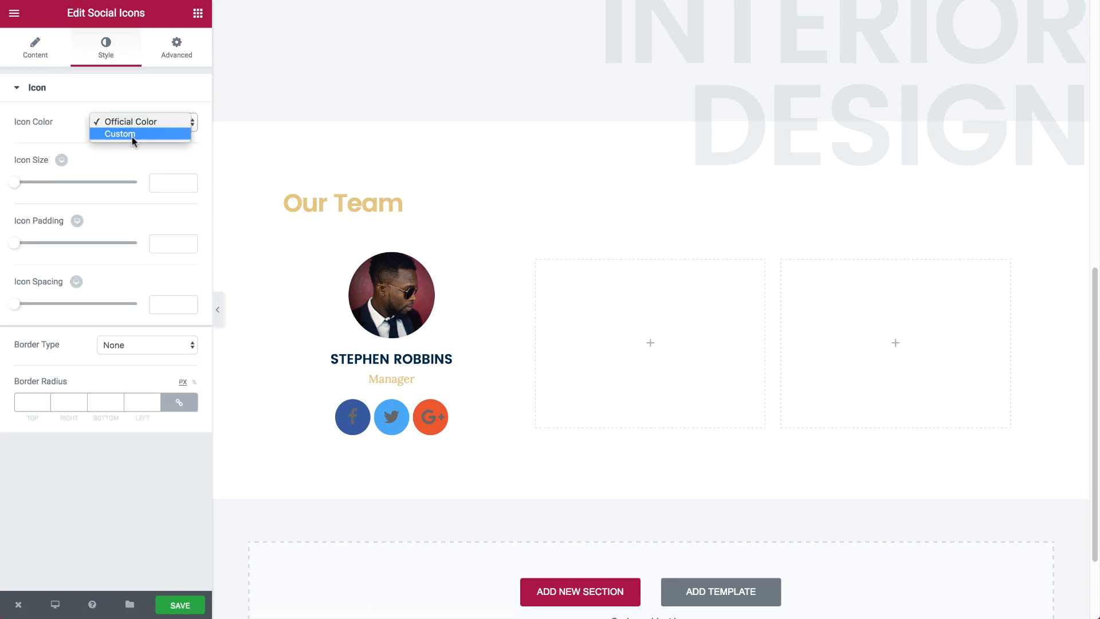
pyautogui.click(129, 135)
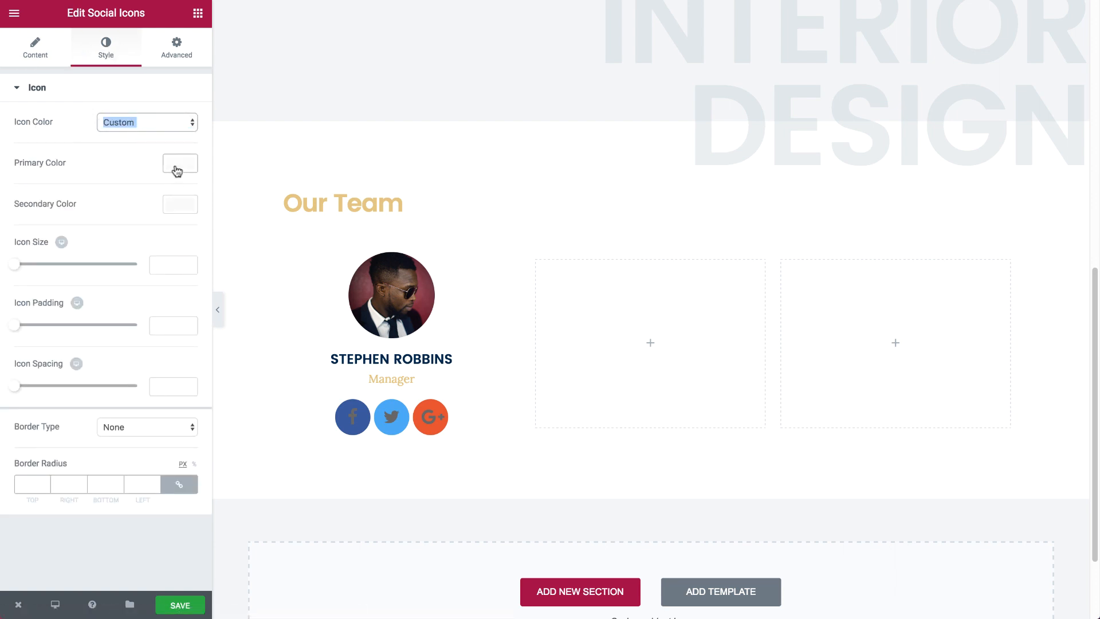
pyautogui.click(177, 166)
pyautogui.click(23, 330)
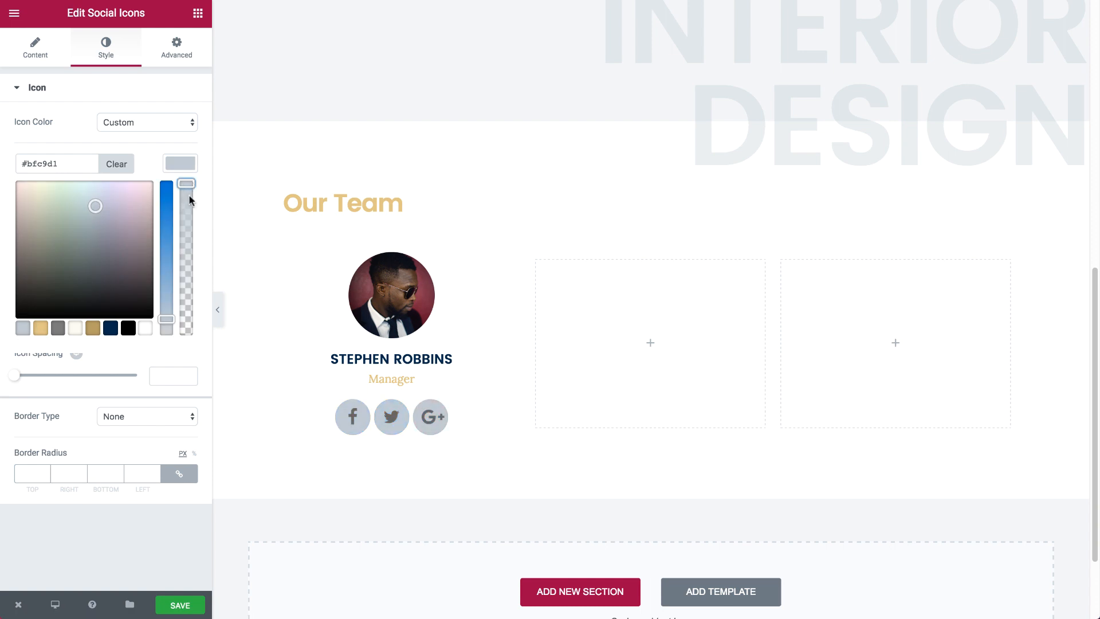
pyautogui.moveTo(189, 198); pyautogui.dragTo(185, 230)
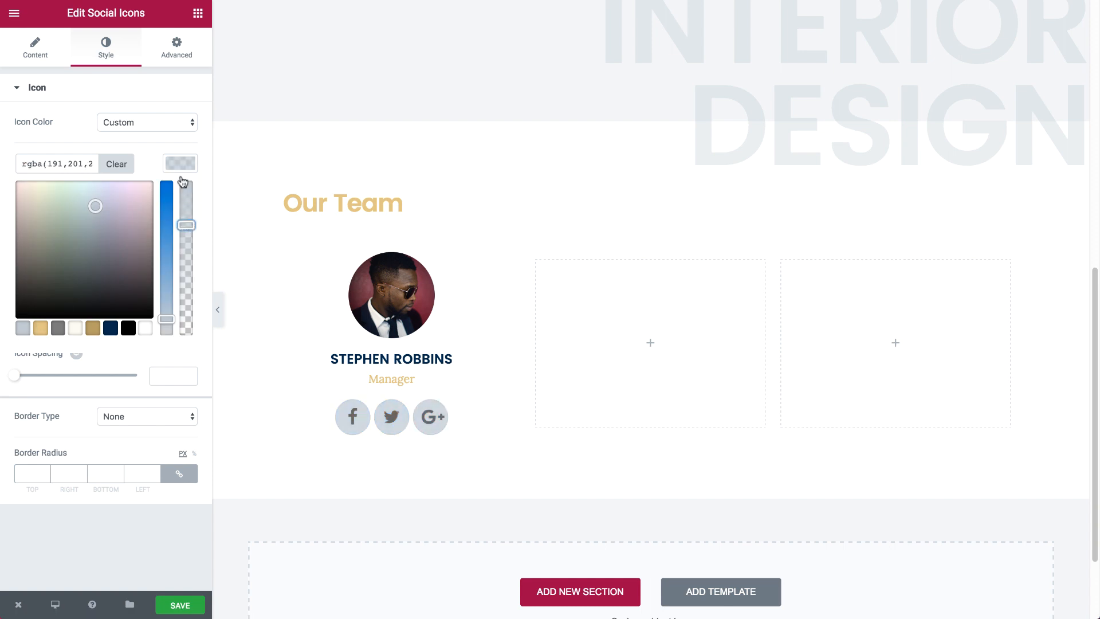
pyautogui.click(181, 168)
# Step: Set the social icons' secondary color to the white palette swatch
pyautogui.click(172, 205)
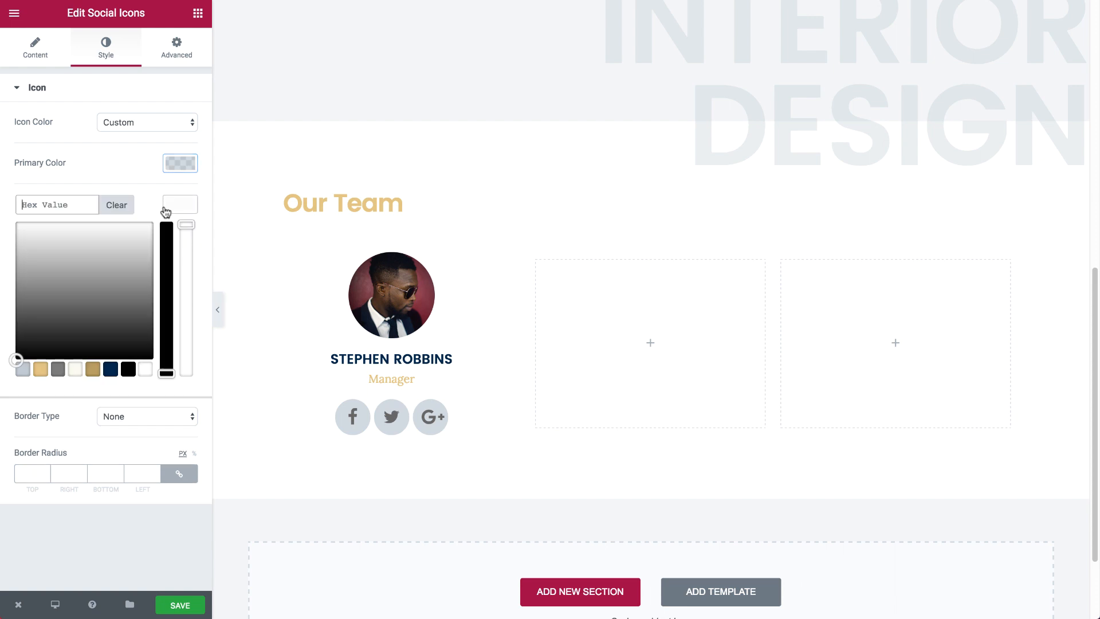
pyautogui.click(145, 369)
pyautogui.click(176, 209)
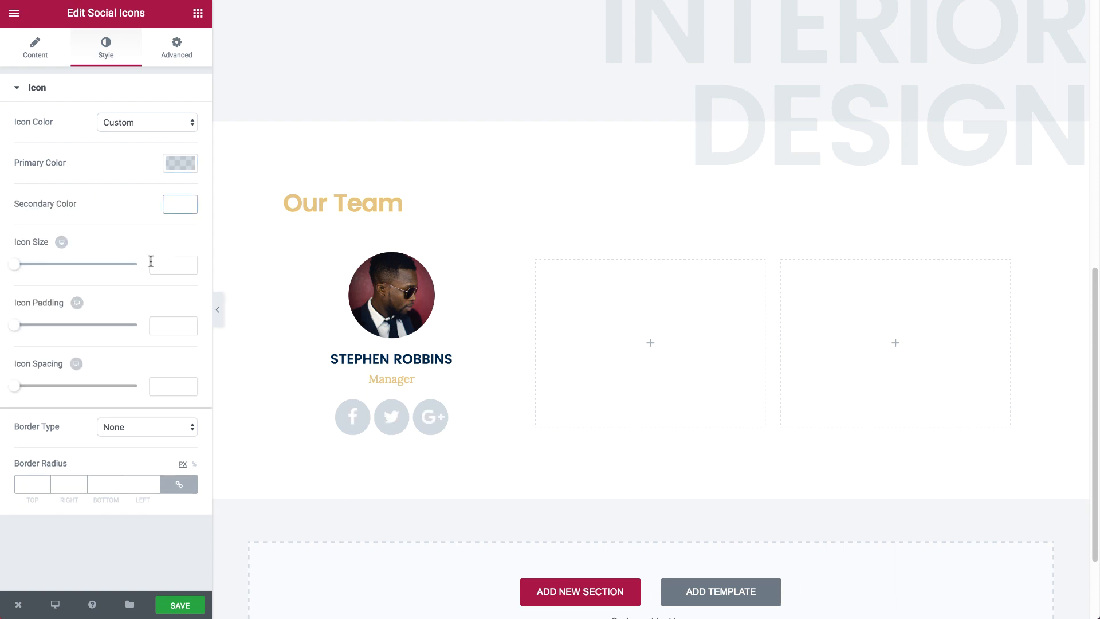
# Step: Set the social icons' size to 13, padding to 1 and spacing to 12
pyautogui.click(166, 261)
pyautogui.write('13')
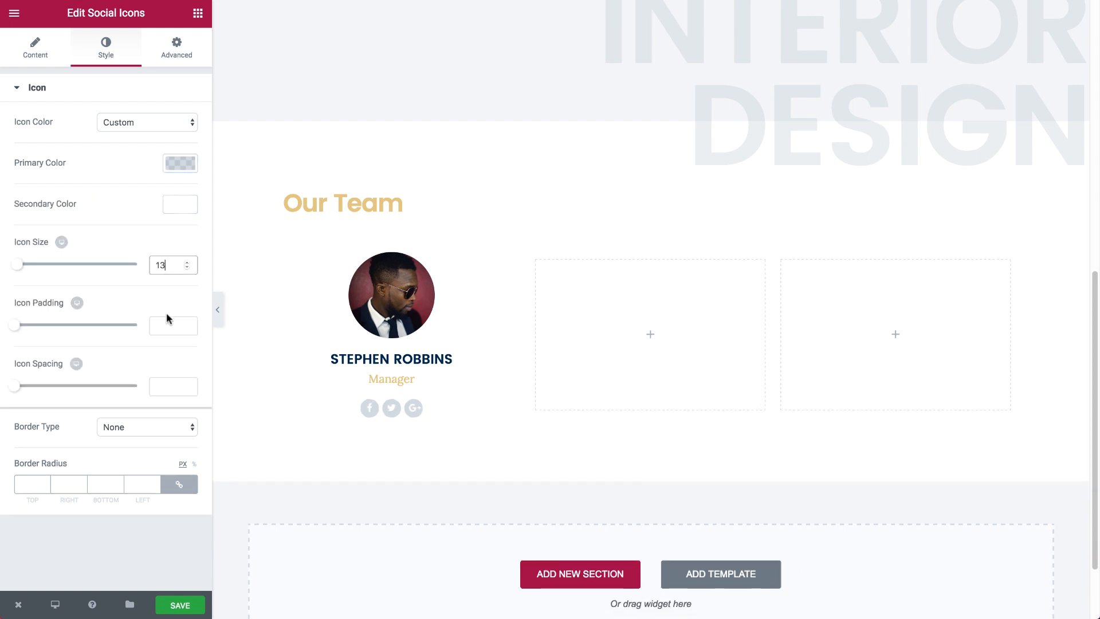
pyautogui.click(166, 324)
pyautogui.write('13')
pyautogui.doubleClick(166, 323)
pyautogui.write('1')
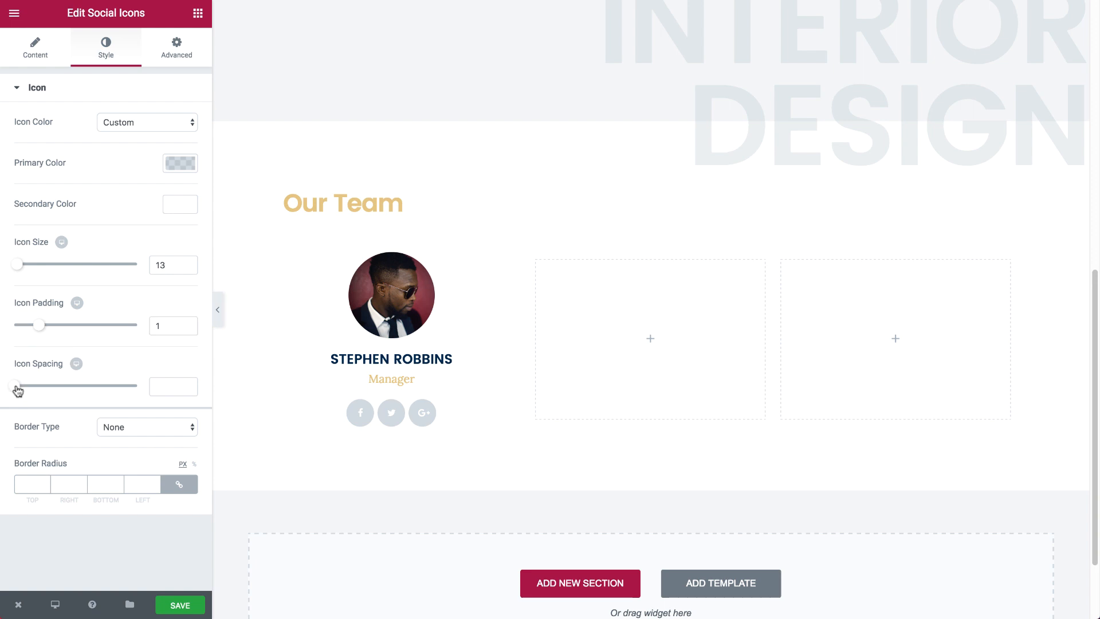
pyautogui.moveTo(17, 387); pyautogui.dragTo(33, 387)
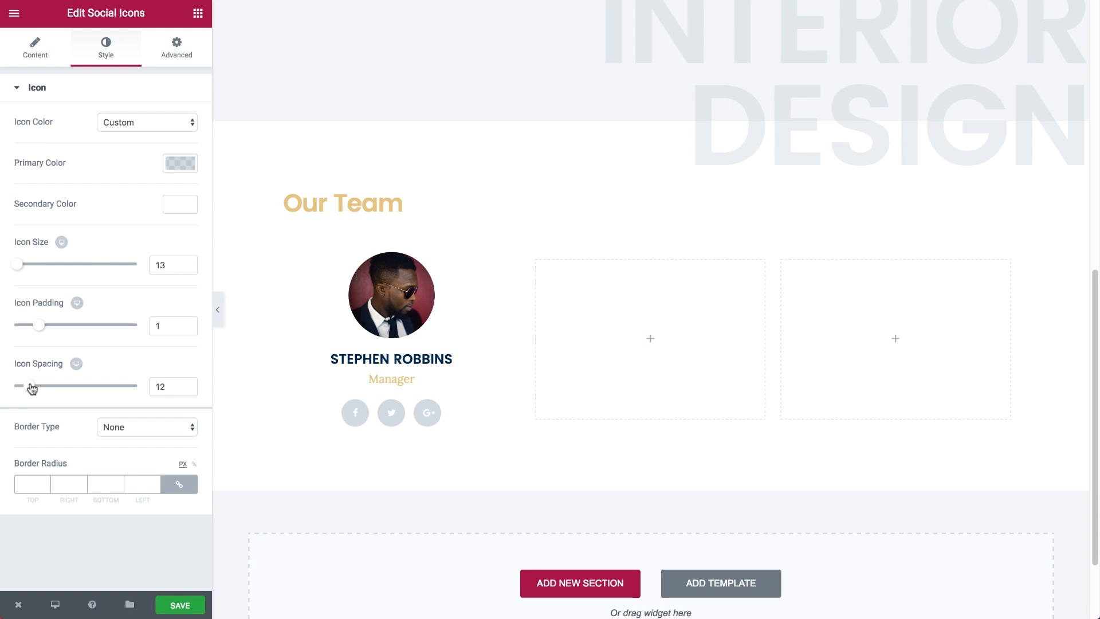
# Step: Give the first team card's column a solid border, 1 wide on all sides, in the light gold swatch #e0c387
pyautogui.click(301, 245)
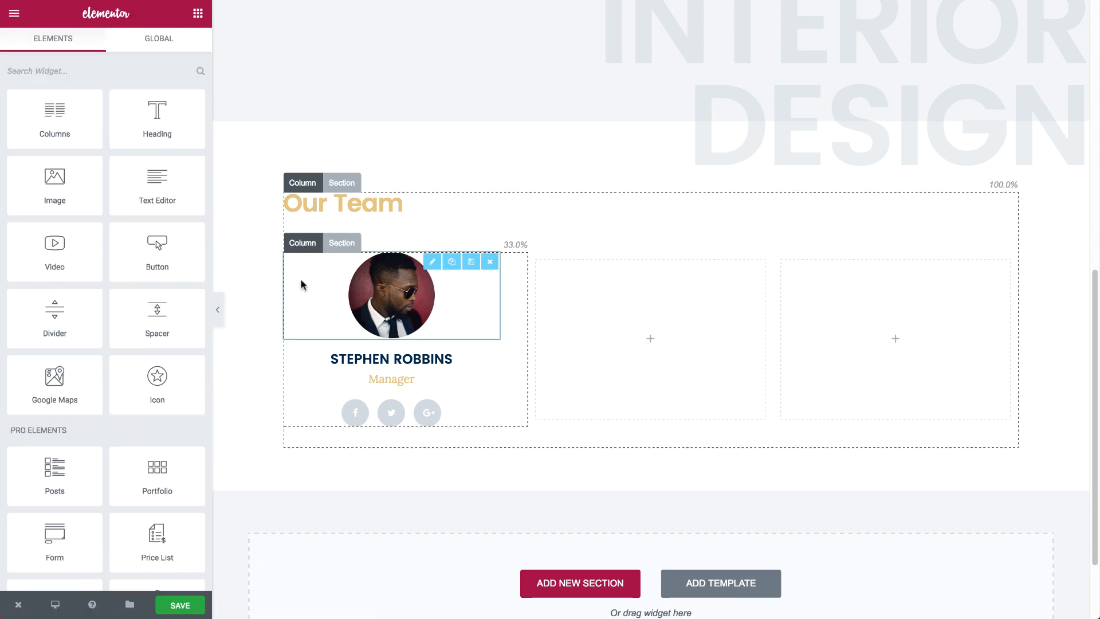
pyautogui.click(311, 244)
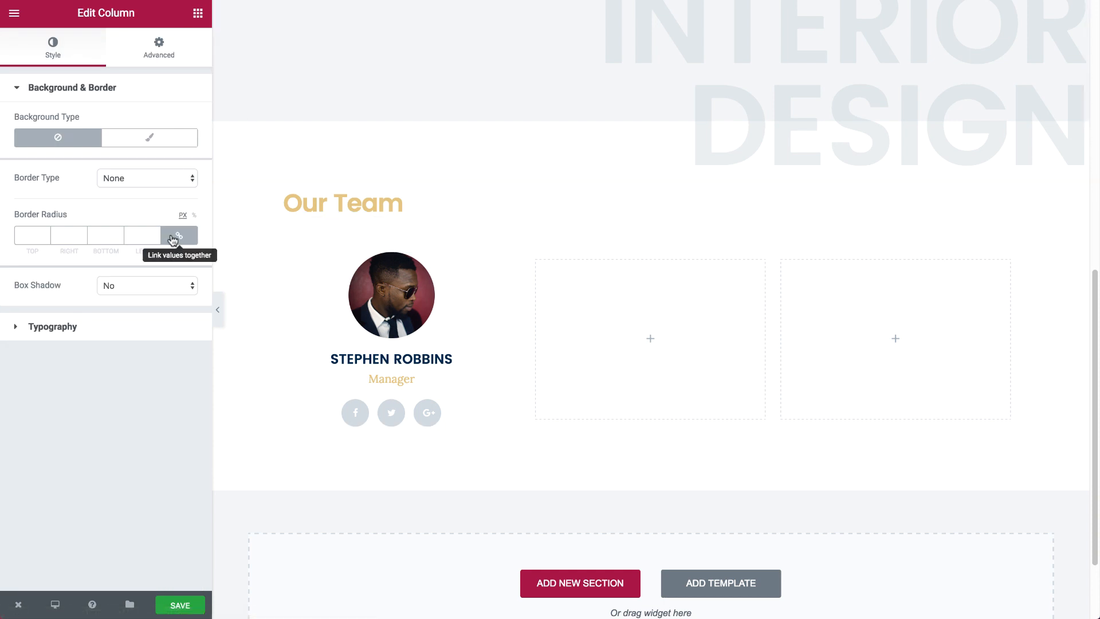
pyautogui.click(156, 181)
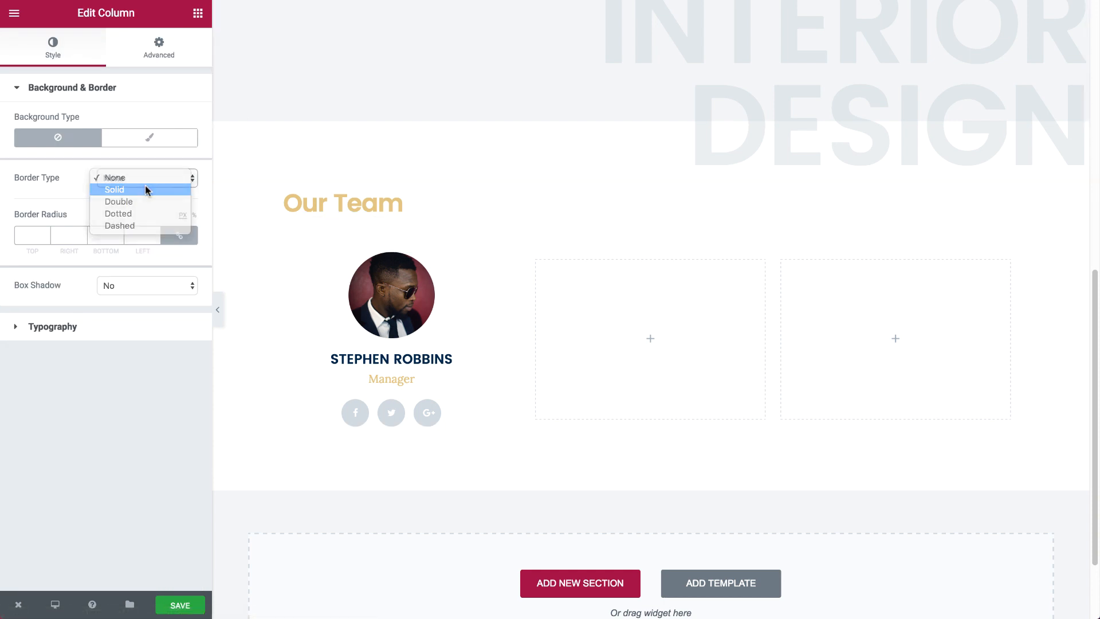
pyautogui.click(145, 185)
pyautogui.click(141, 235)
pyautogui.write('1')
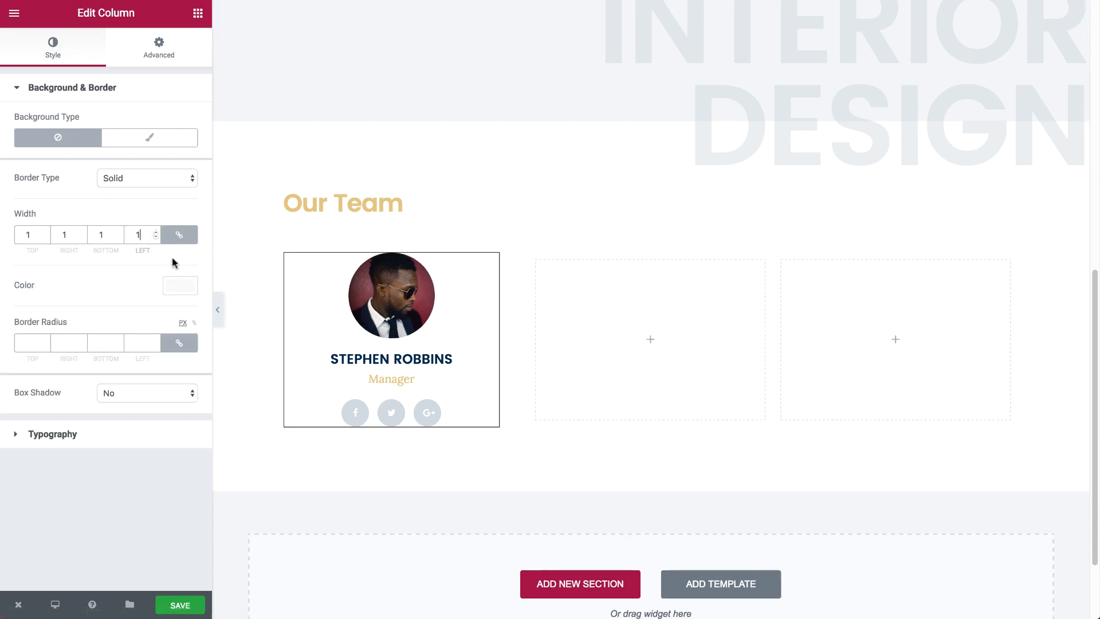
pyautogui.click(186, 287)
pyautogui.click(40, 451)
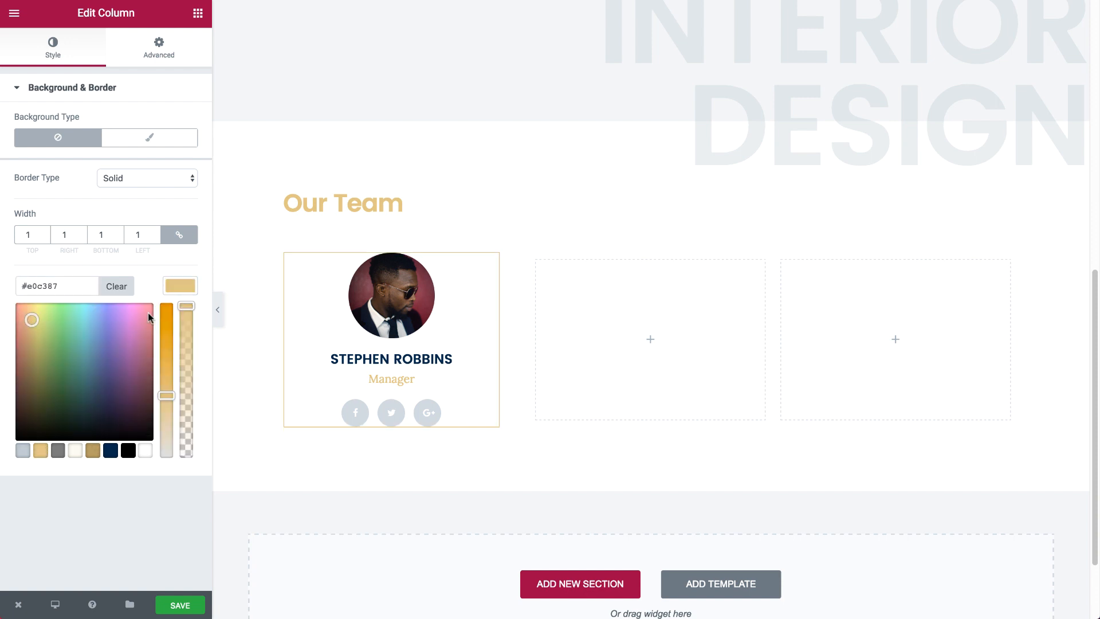
pyautogui.click(184, 283)
# Step: Enable a box shadow on the card's column with blur 20 and black at about 0.1 opacity
pyautogui.click(144, 393)
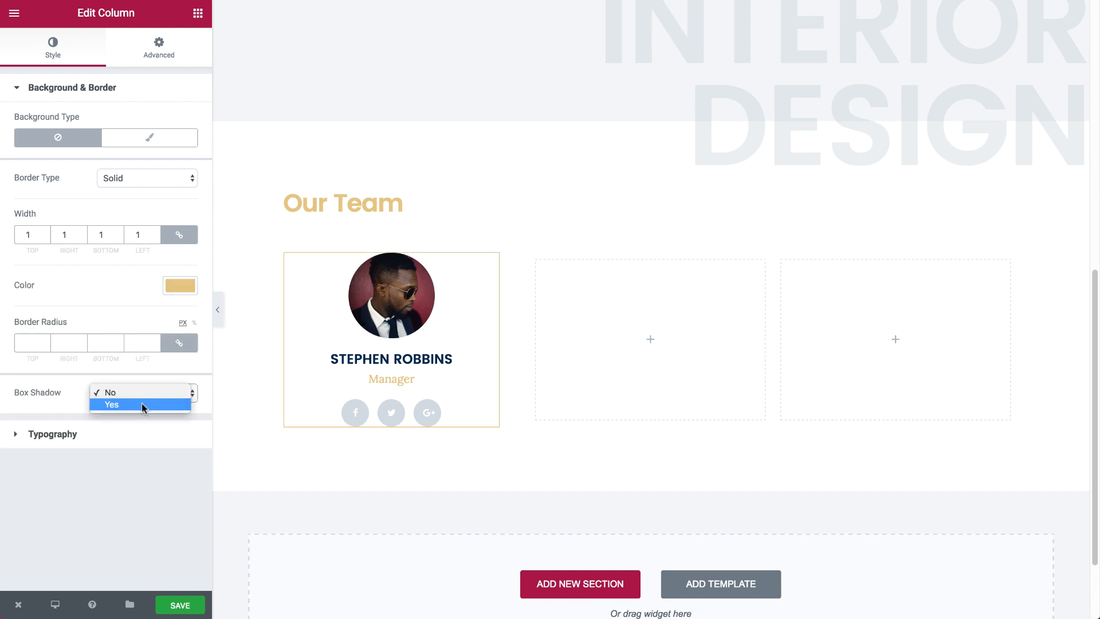
pyautogui.click(142, 405)
pyautogui.doubleClick(165, 464)
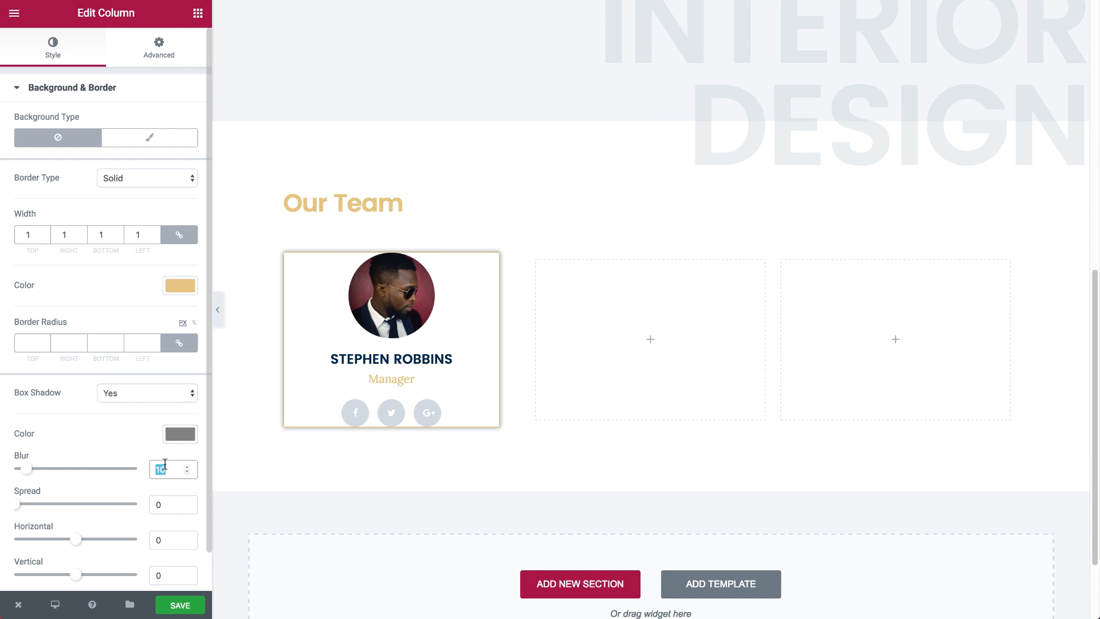
pyautogui.write('20')
pyautogui.click(193, 435)
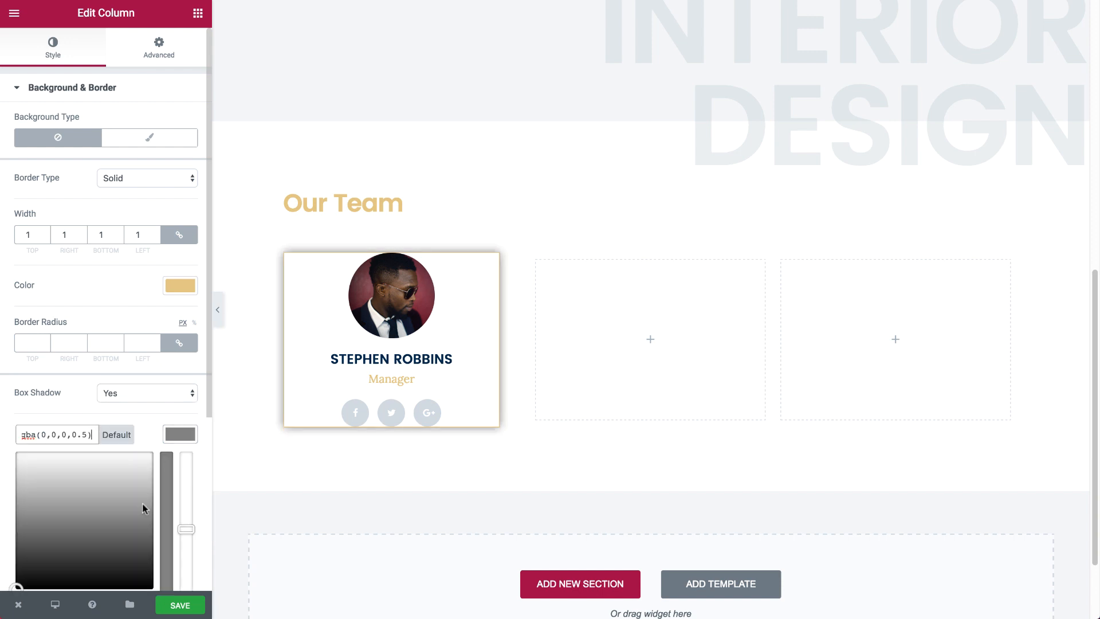
pyautogui.moveTo(182, 498); pyautogui.dragTo(181, 559)
pyautogui.scroll(1, 171, 103)
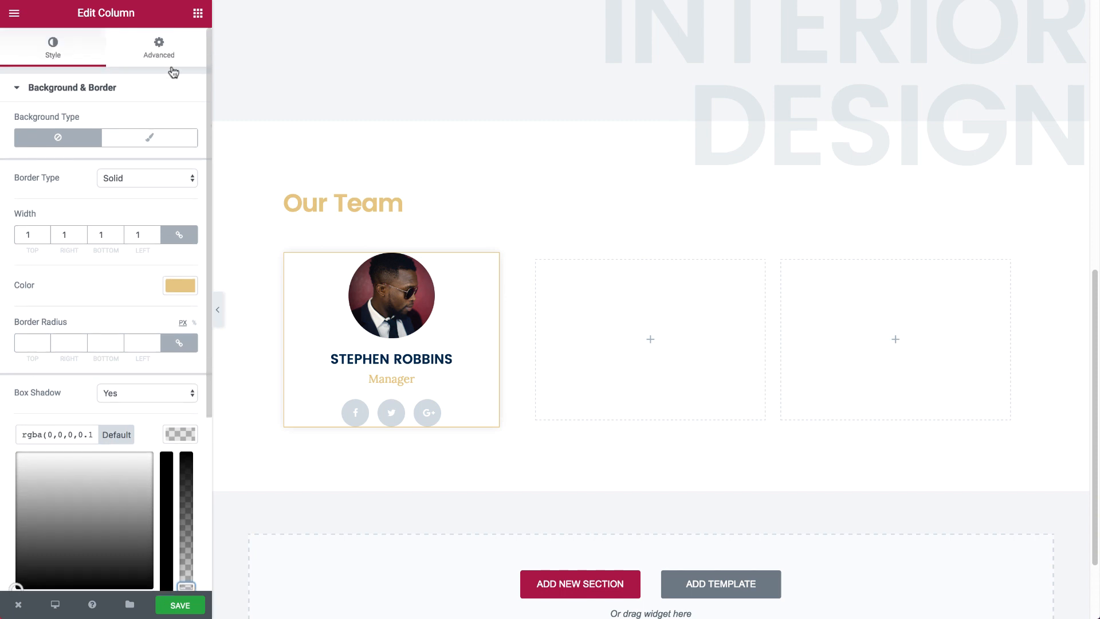
# Step: Set the card column's padding to 55 px top and bottom and 35 px right and left, with the values unlinked
pyautogui.click(159, 49)
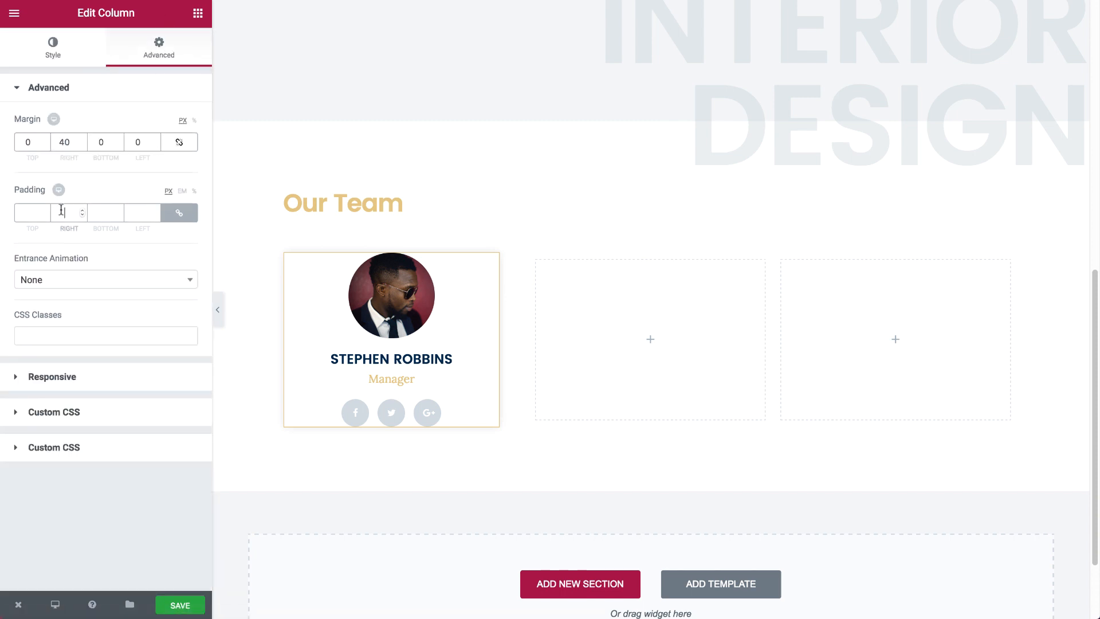
pyautogui.write('55')
pyautogui.click(178, 213)
pyautogui.doubleClick(65, 212)
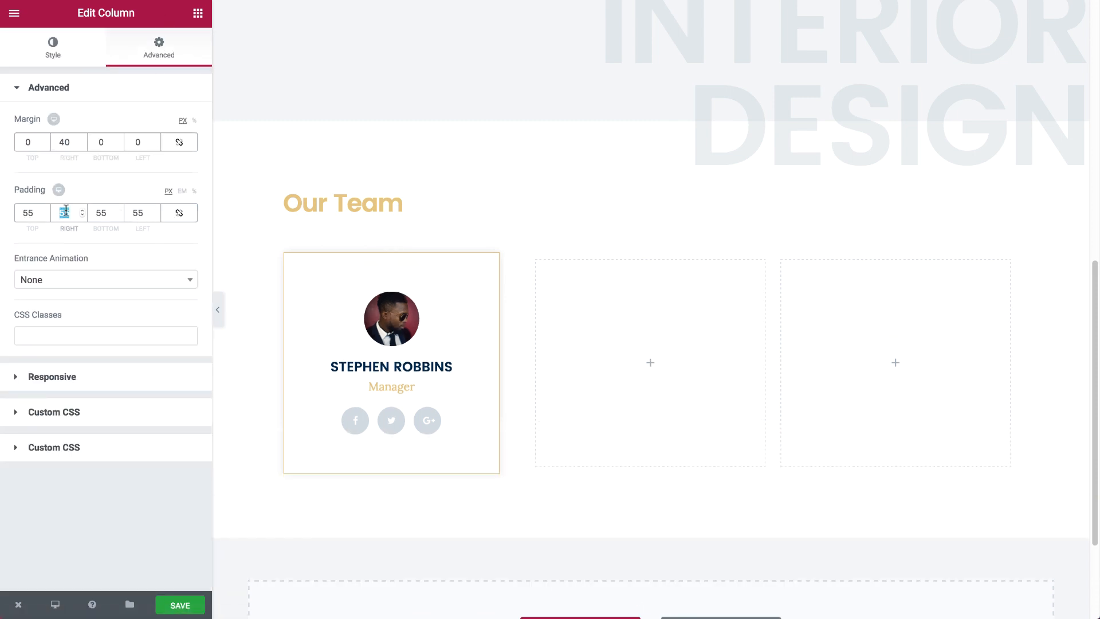
pyautogui.write('35')
pyautogui.press('Tab')
pyautogui.press('Tab')
pyautogui.write('35')
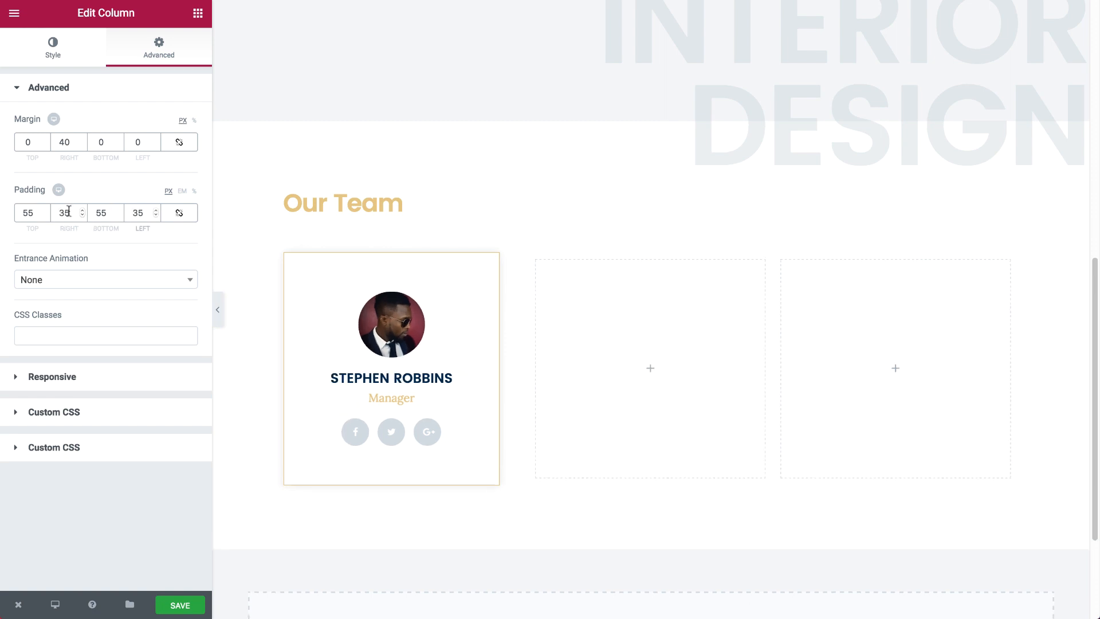
# Step: Duplicate the finished team card column twice
pyautogui.moveTo(300, 249)
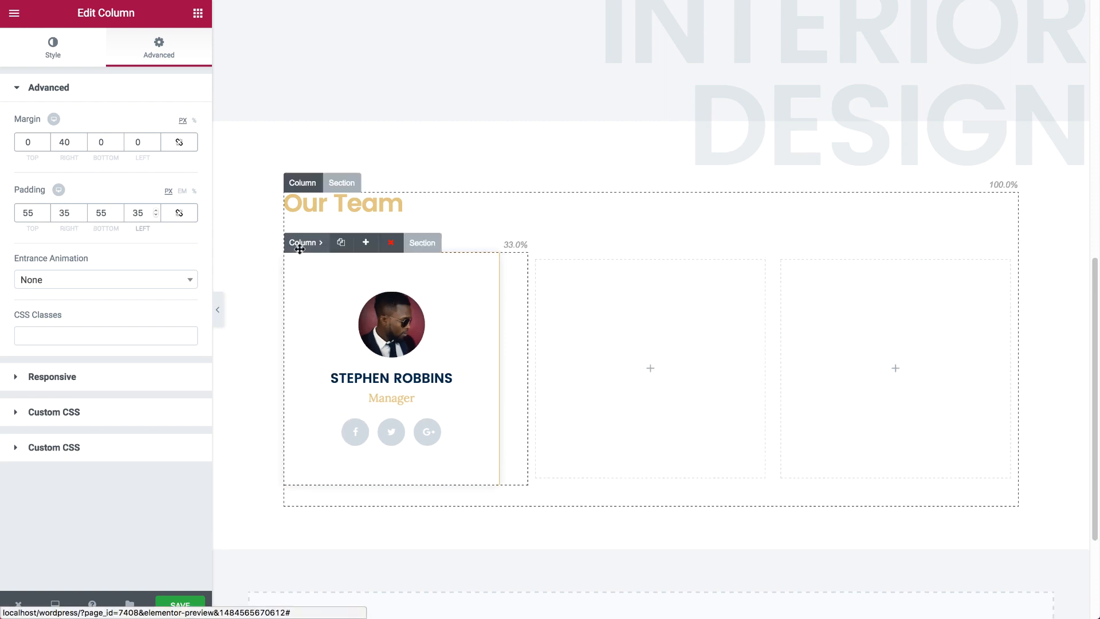
pyautogui.click(341, 242)
pyautogui.click(341, 243)
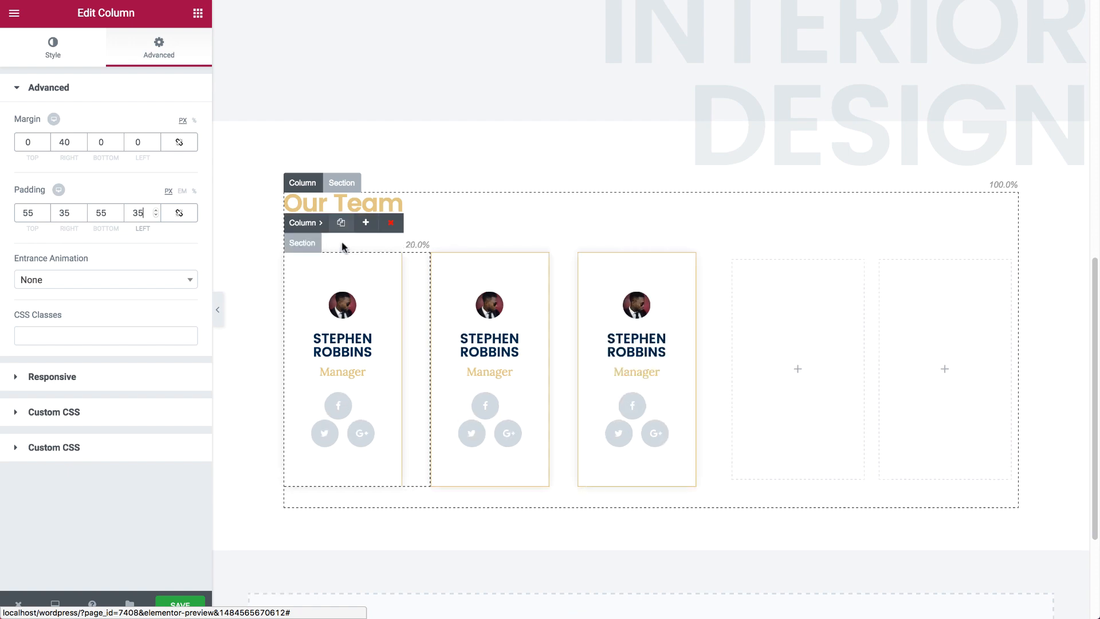
# Step: Delete the two empty columns beside the three team cards
pyautogui.click(744, 240)
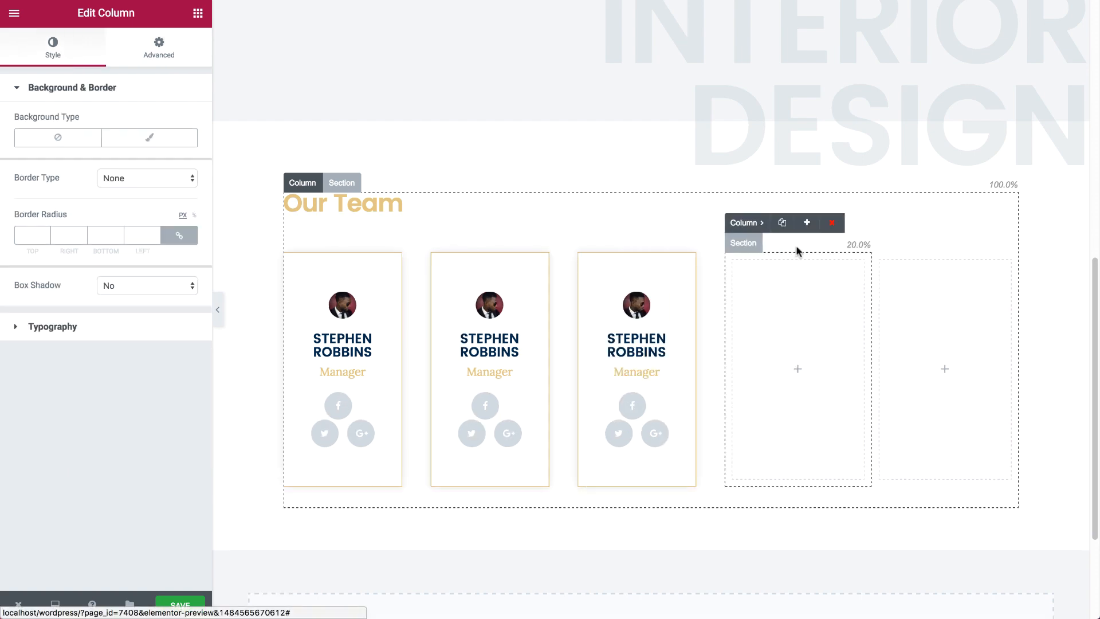
pyautogui.click(831, 223)
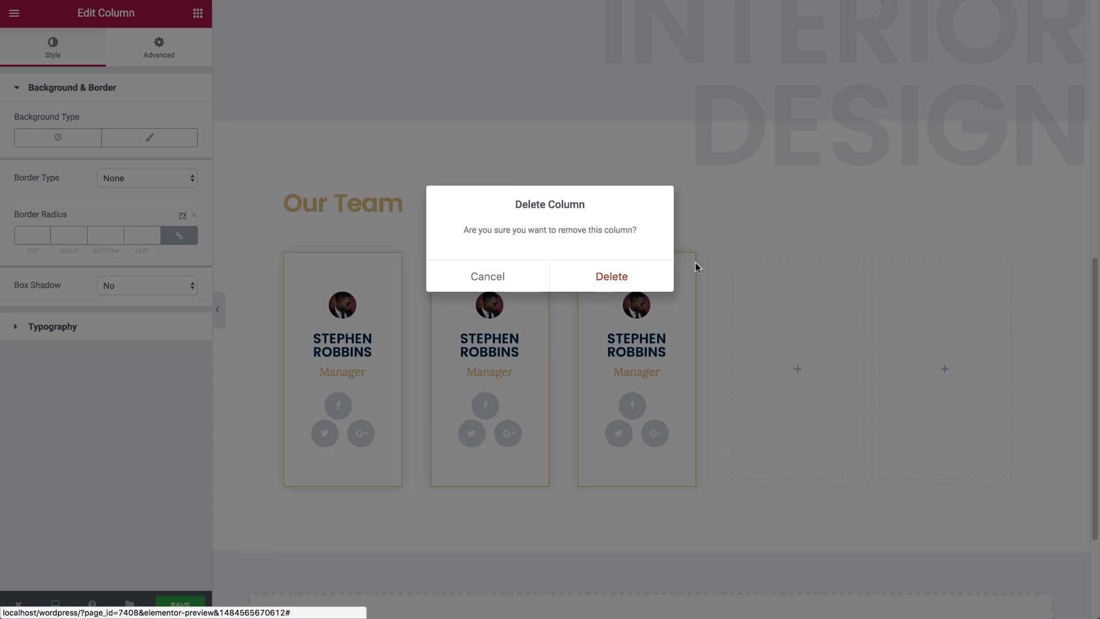
pyautogui.click(623, 277)
pyautogui.click(860, 242)
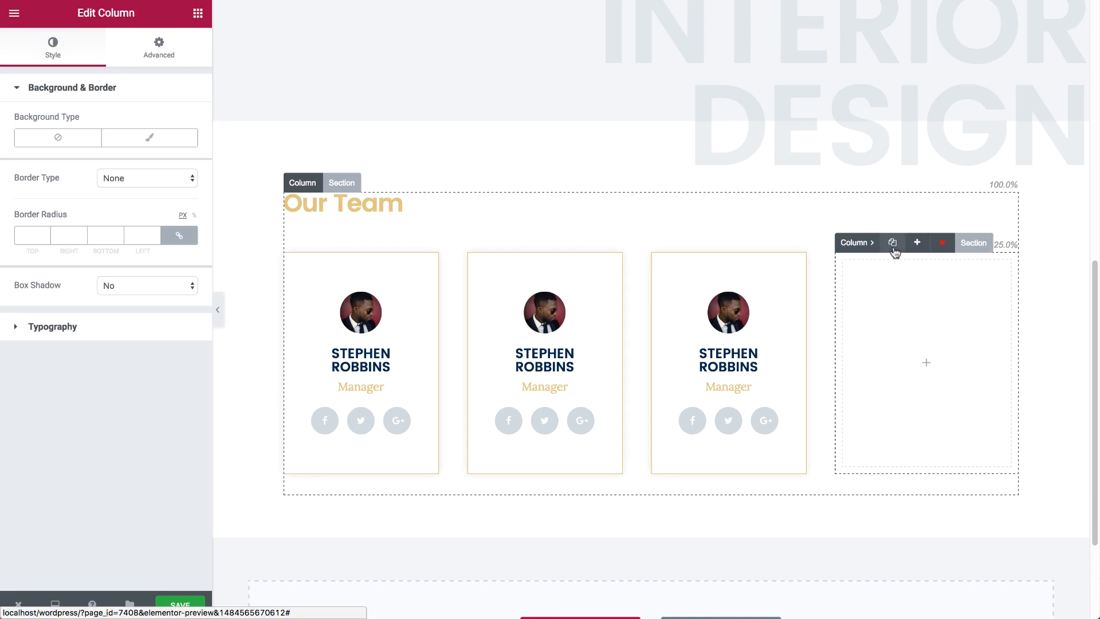
pyautogui.click(940, 245)
pyautogui.click(624, 277)
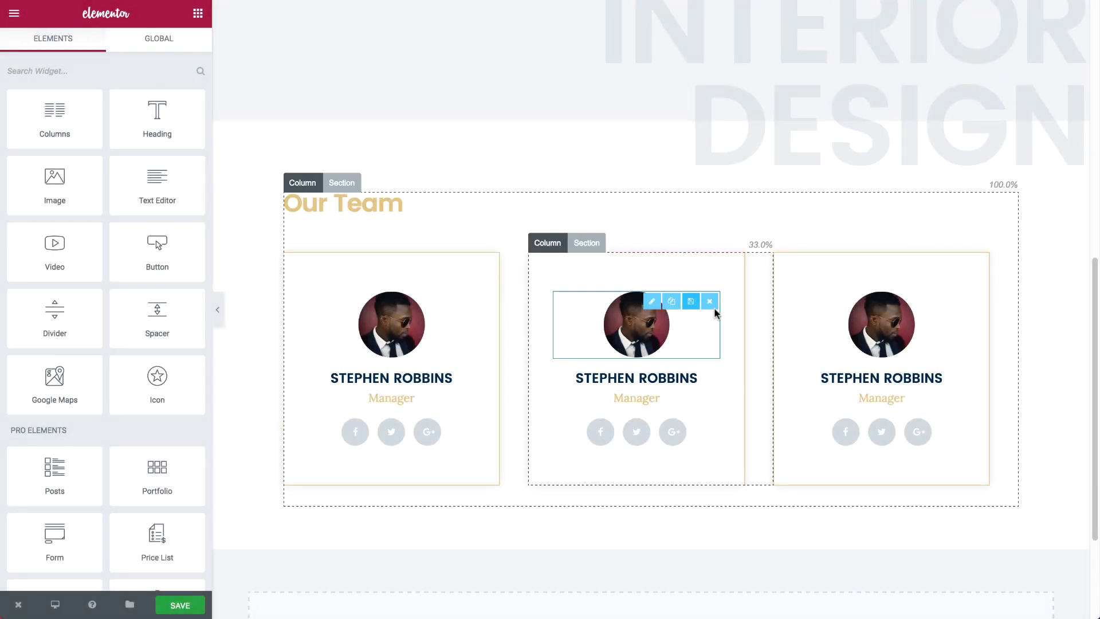
# Step: Replace the second team card's portrait with the media library photo of the woman in a hat
pyautogui.click(684, 317)
pyautogui.click(49, 204)
pyautogui.scroll(-4, 366, 378)
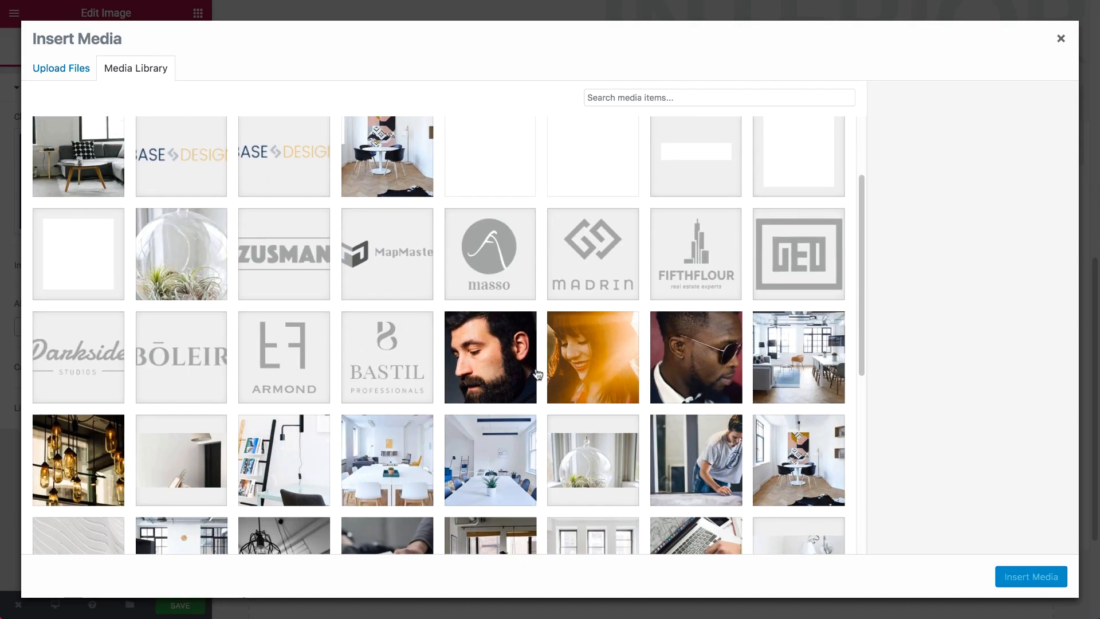
pyautogui.click(574, 367)
pyautogui.click(1054, 578)
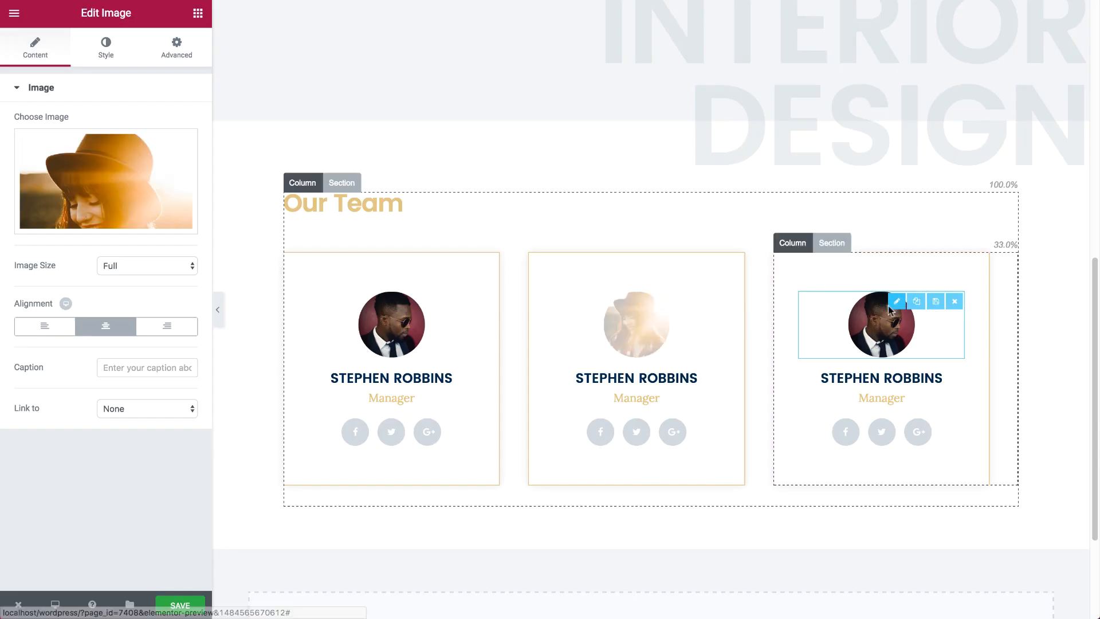
# Step: Replace the third team card's portrait with the media library photo of the bearded man
pyautogui.click(889, 312)
pyautogui.click(106, 182)
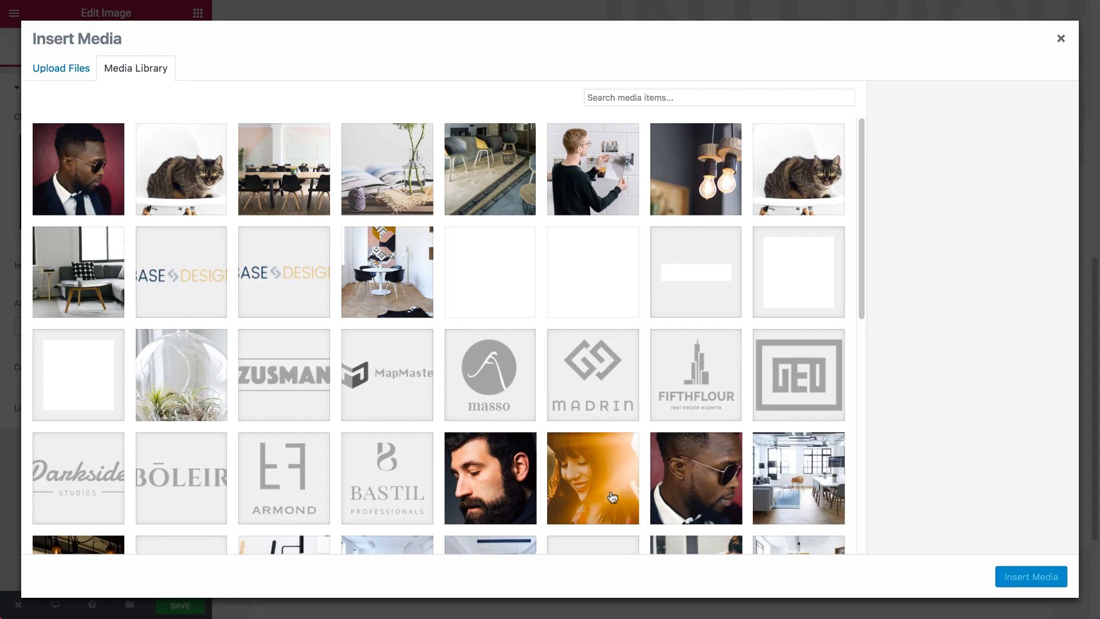
pyautogui.click(486, 479)
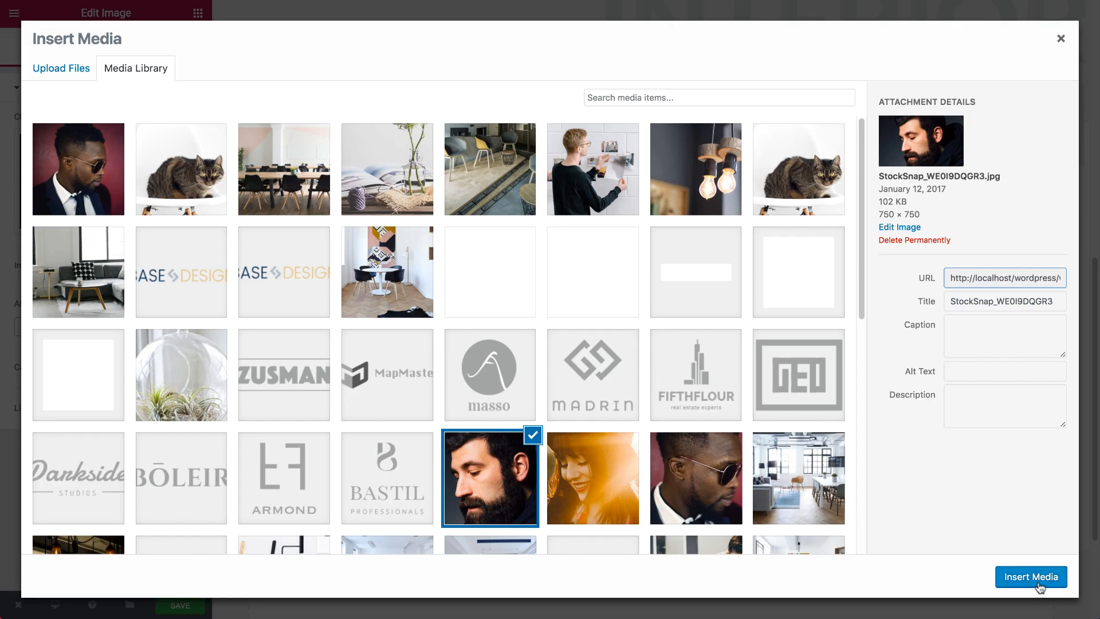
pyautogui.click(1037, 582)
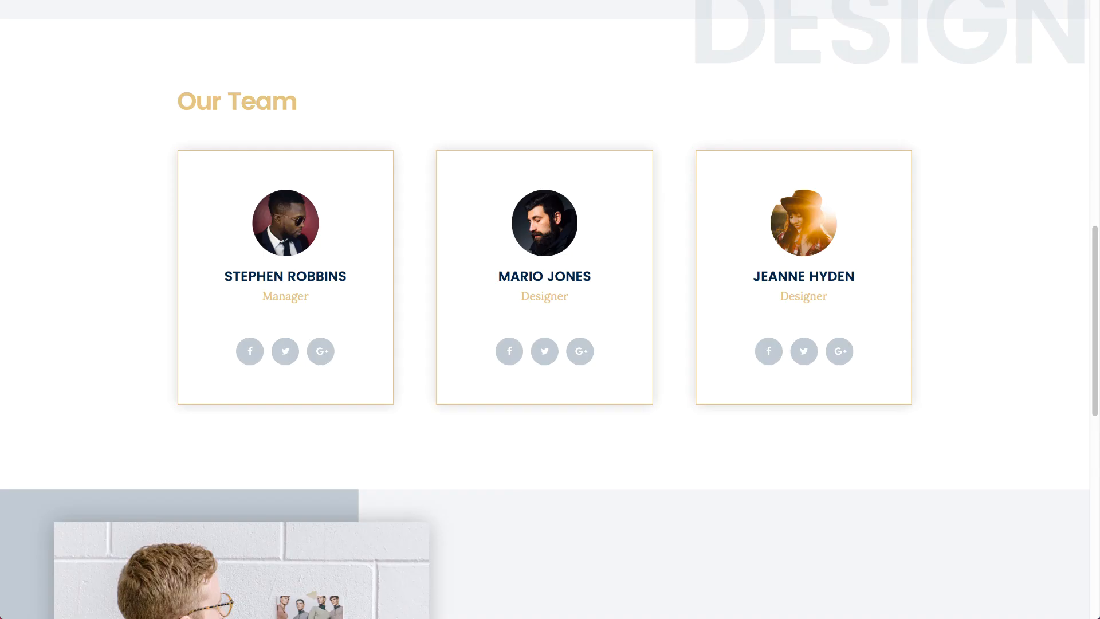
# Step: Fill in the second team card with the middle member's name from the example site and the role Designer
pyautogui.tripleClick(569, 266)
pyautogui.hotkey('ctrl', 'c')
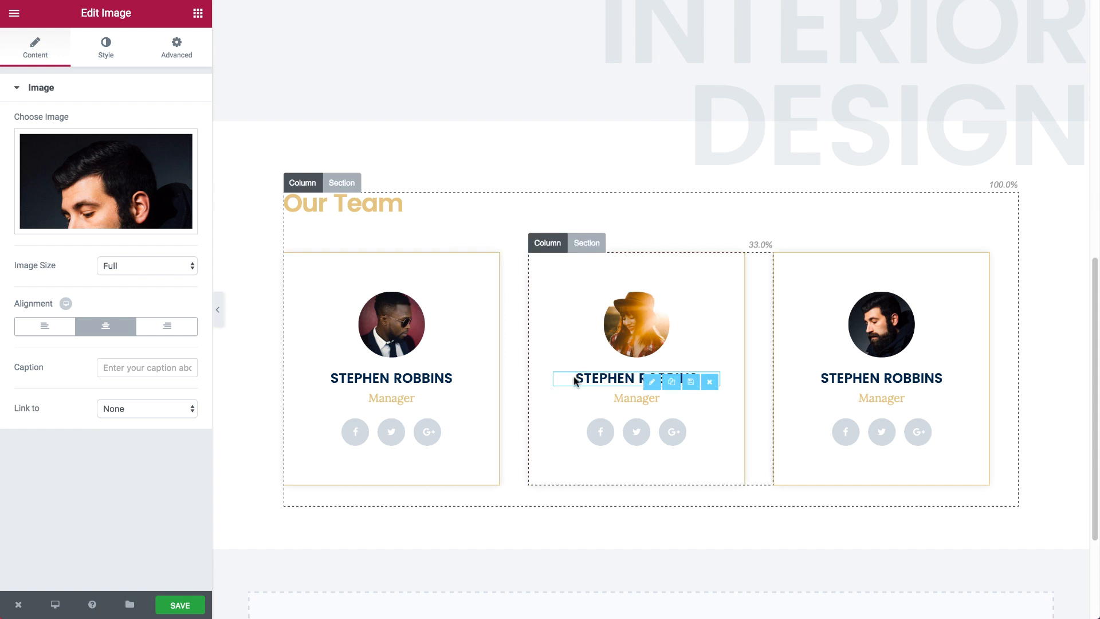
pyautogui.click(575, 376)
pyautogui.hotkey('ctrl', 'a')
pyautogui.hotkey('ctrl', 'v')
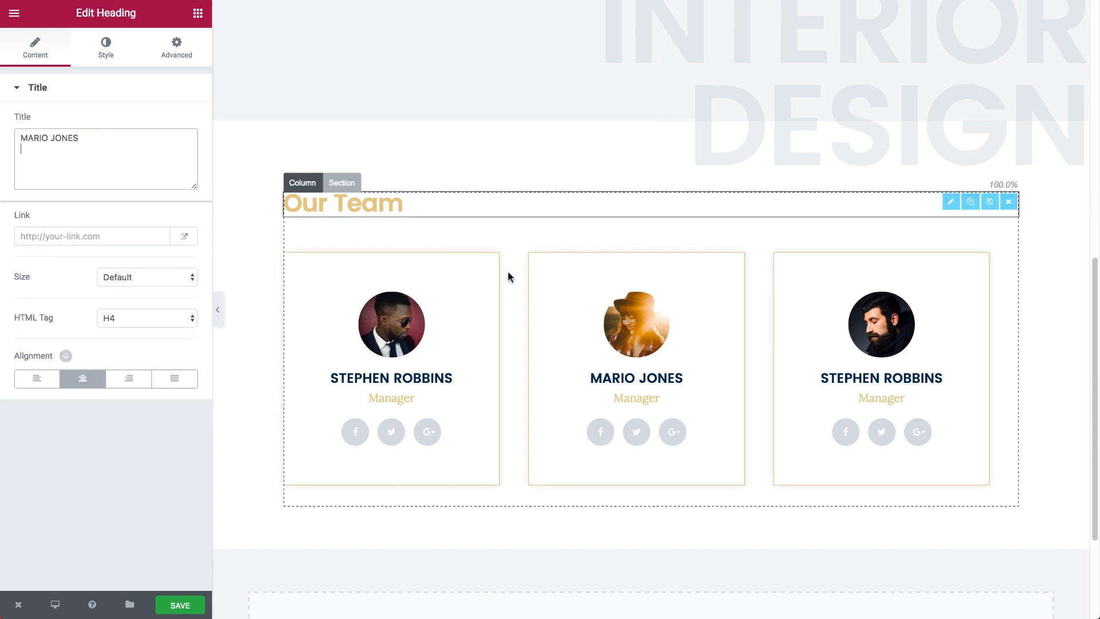
pyautogui.click(634, 404)
pyautogui.click(77, 159)
pyautogui.hotkey('ctrl', 'a')
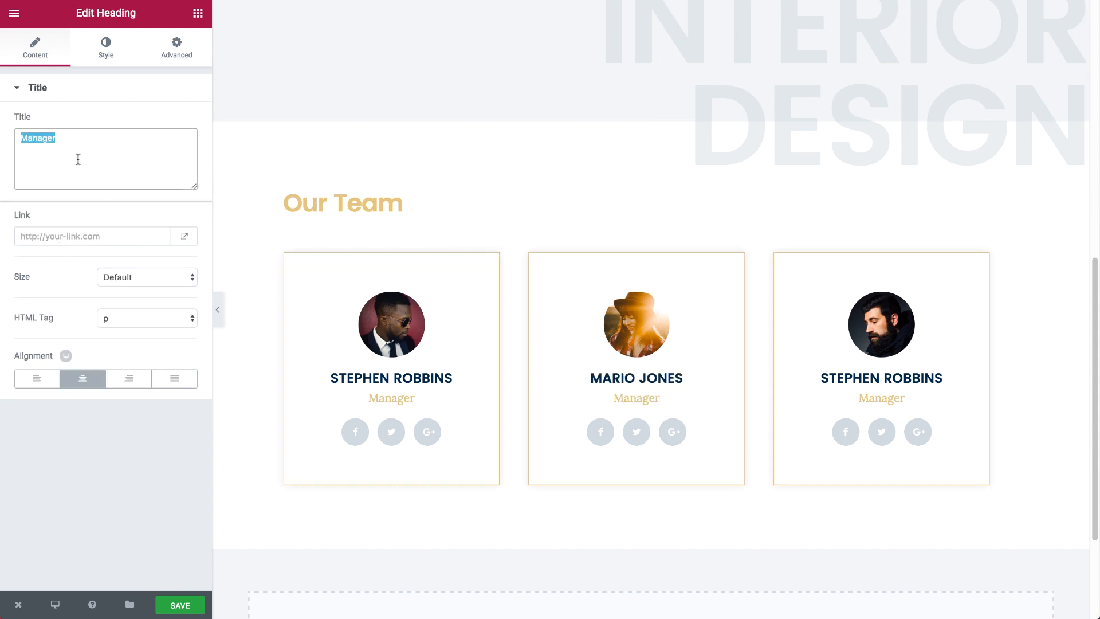
pyautogui.write('Designer')
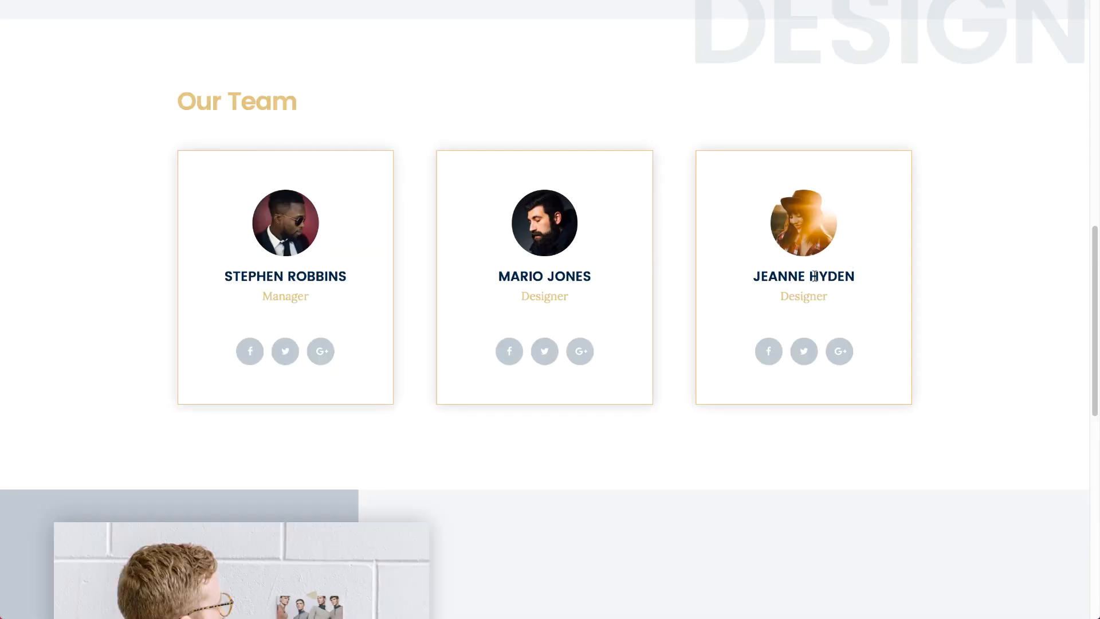
# Step: Fill in the third team card with the last member's name from the example site and the role Designer
pyautogui.tripleClick(813, 277)
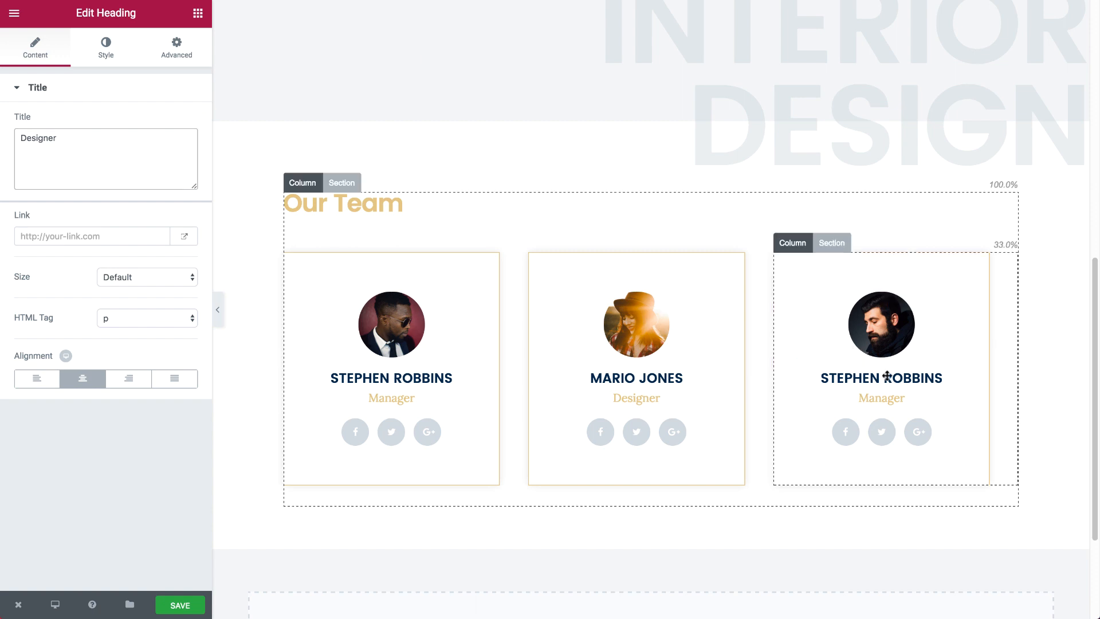
pyautogui.click(814, 378)
pyautogui.tripleClick(140, 167)
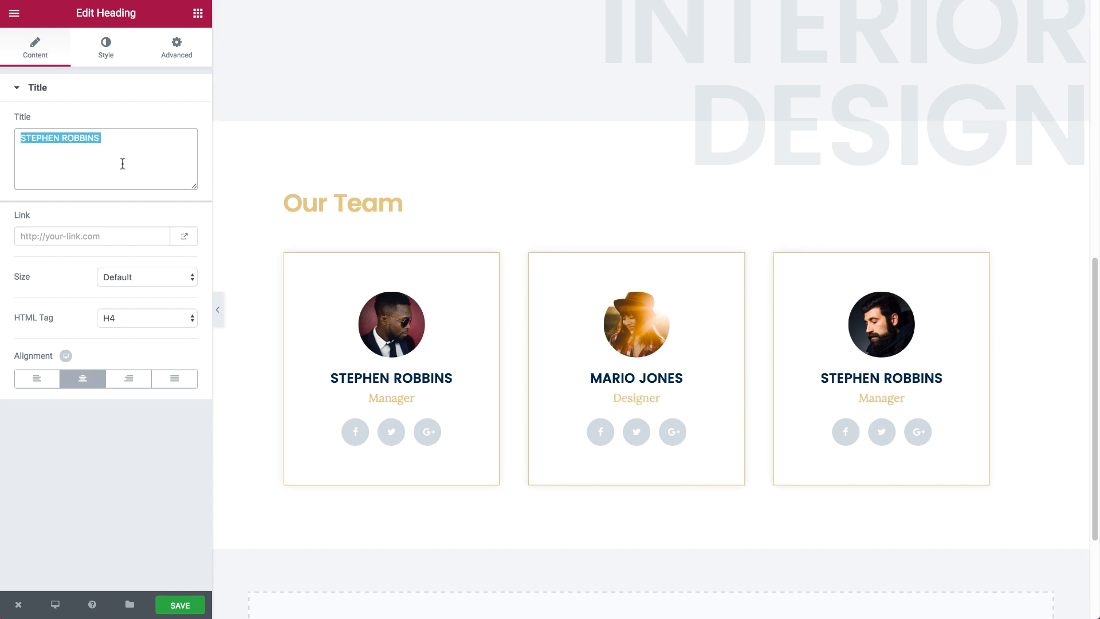
pyautogui.write('JEANNE HYDEN')
pyautogui.click(871, 398)
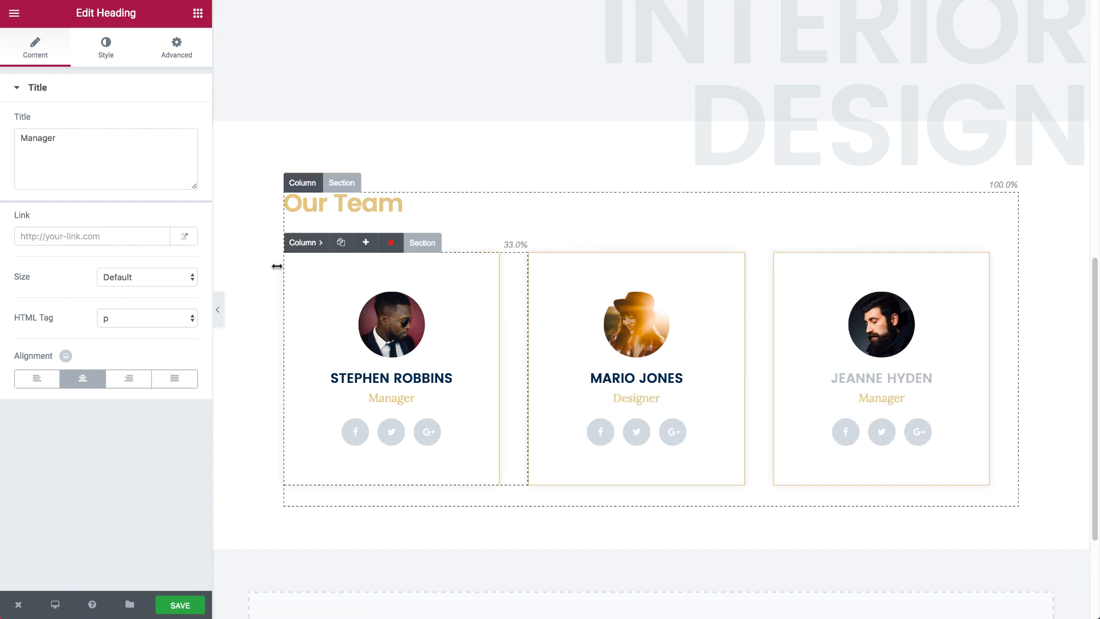
pyautogui.tripleClick(94, 151)
pyautogui.write('Designer')
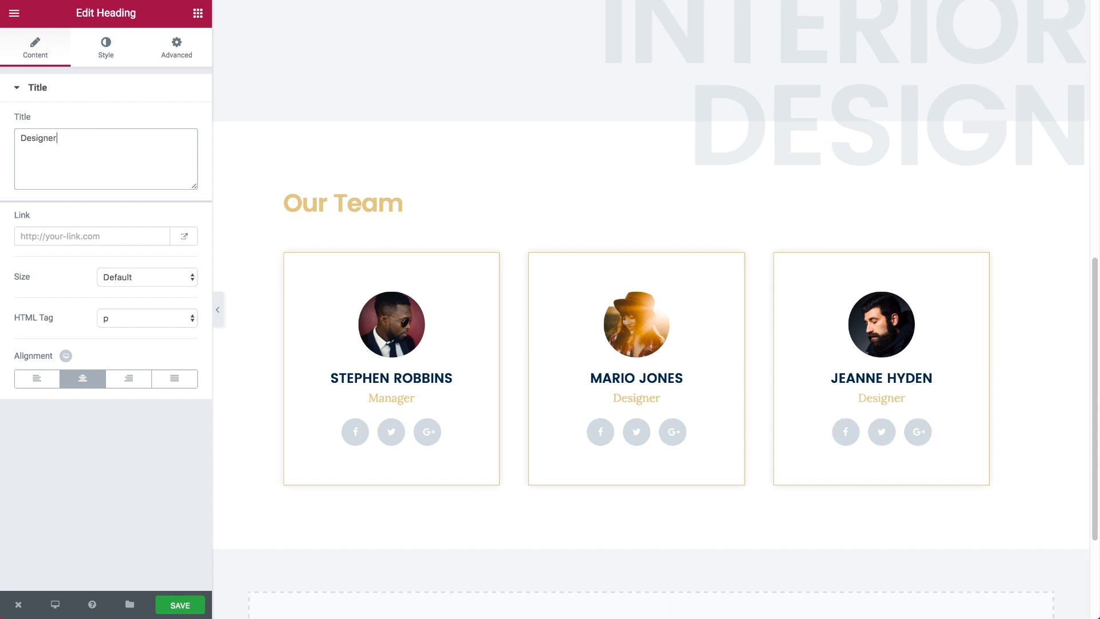
# Step: Check the example site's page and add a new section with two equal columns below Our Team
pyautogui.scroll(-3, 316, 259)
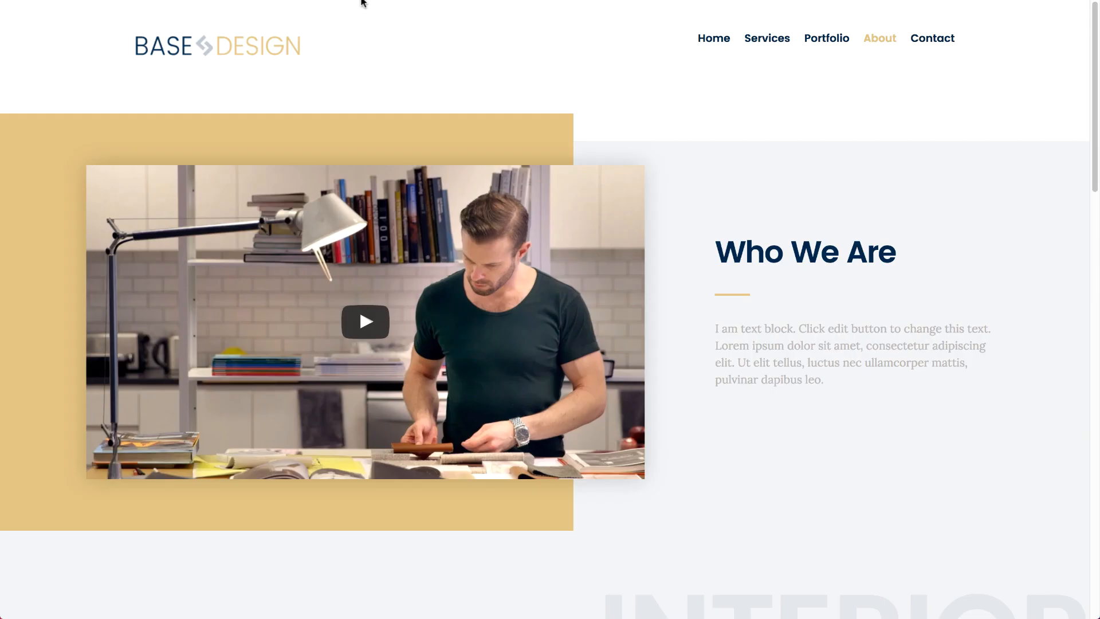
pyautogui.scroll(-15, 381, 260)
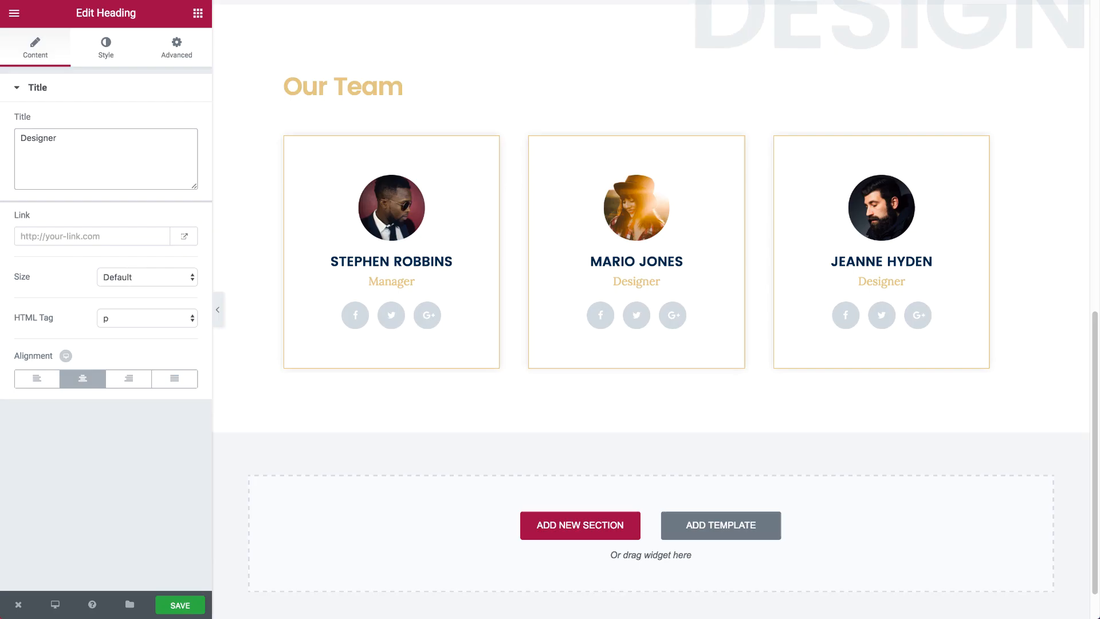
pyautogui.scroll(-1, 445, 275)
pyautogui.click(549, 487)
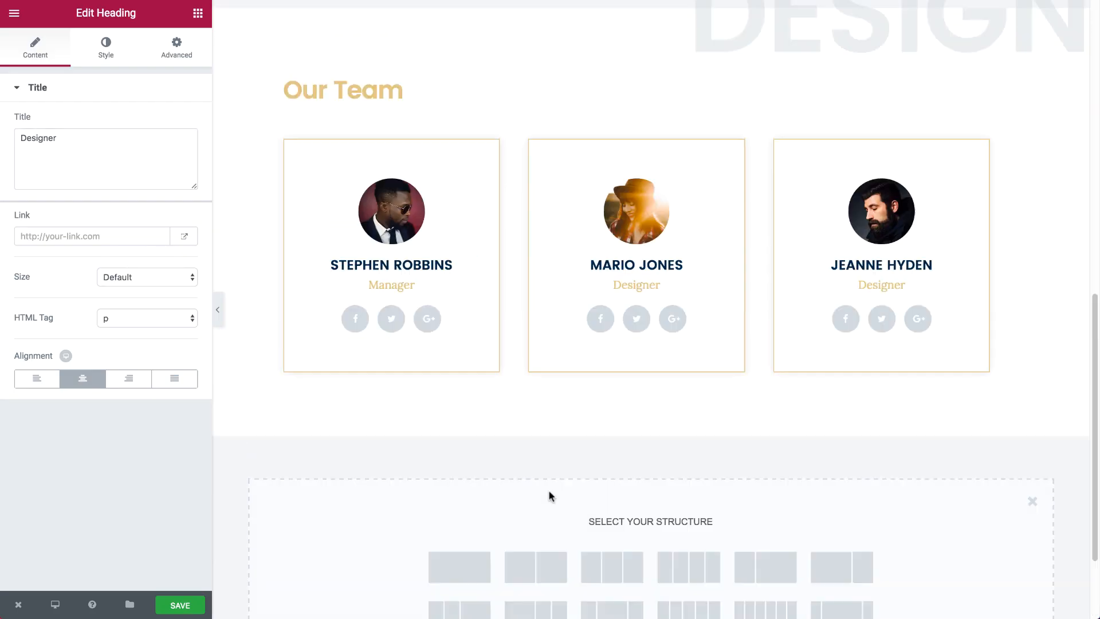
pyautogui.click(514, 564)
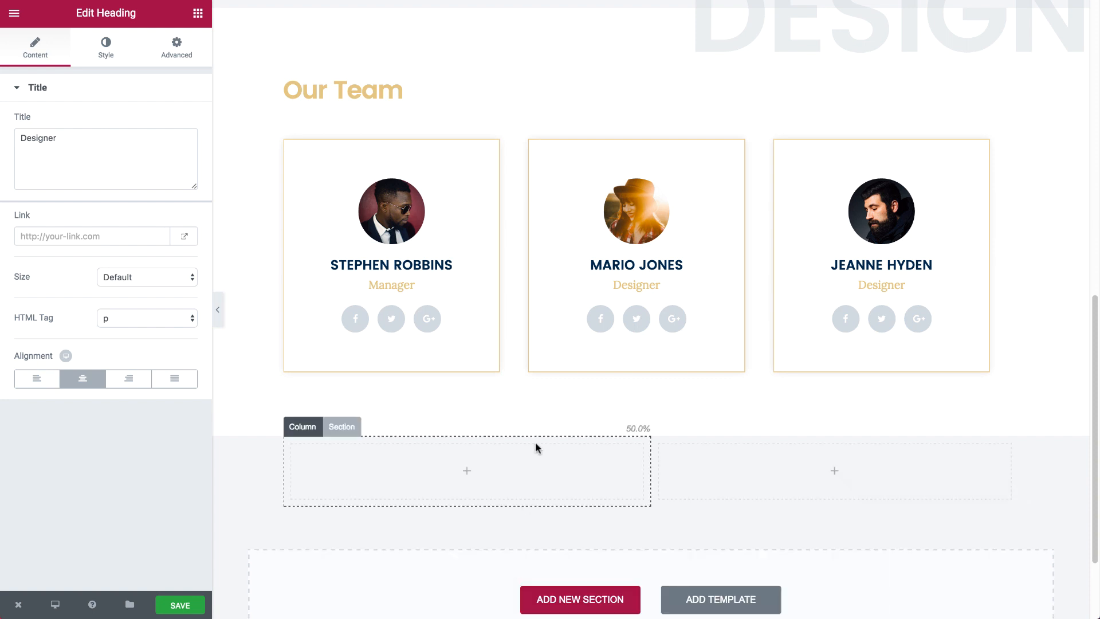
# Step: Add an Image widget to the new section's left column, using the library photo of the man hanging pictures on a white wall
pyautogui.scroll(-2, 535, 442)
pyautogui.click(198, 12)
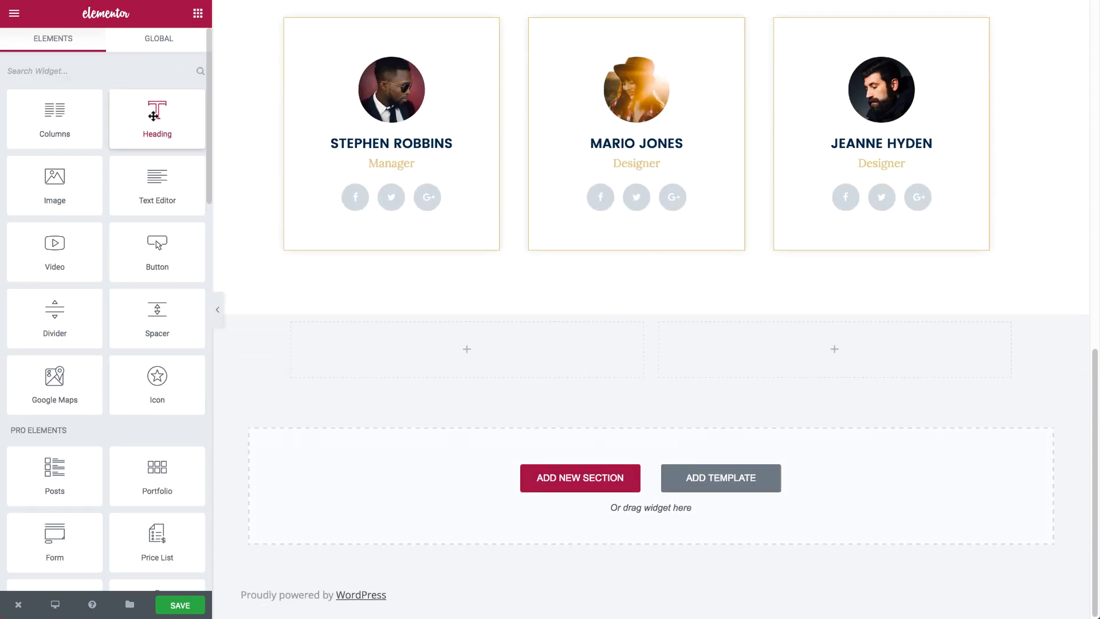
pyautogui.moveTo(54, 180); pyautogui.dragTo(396, 352)
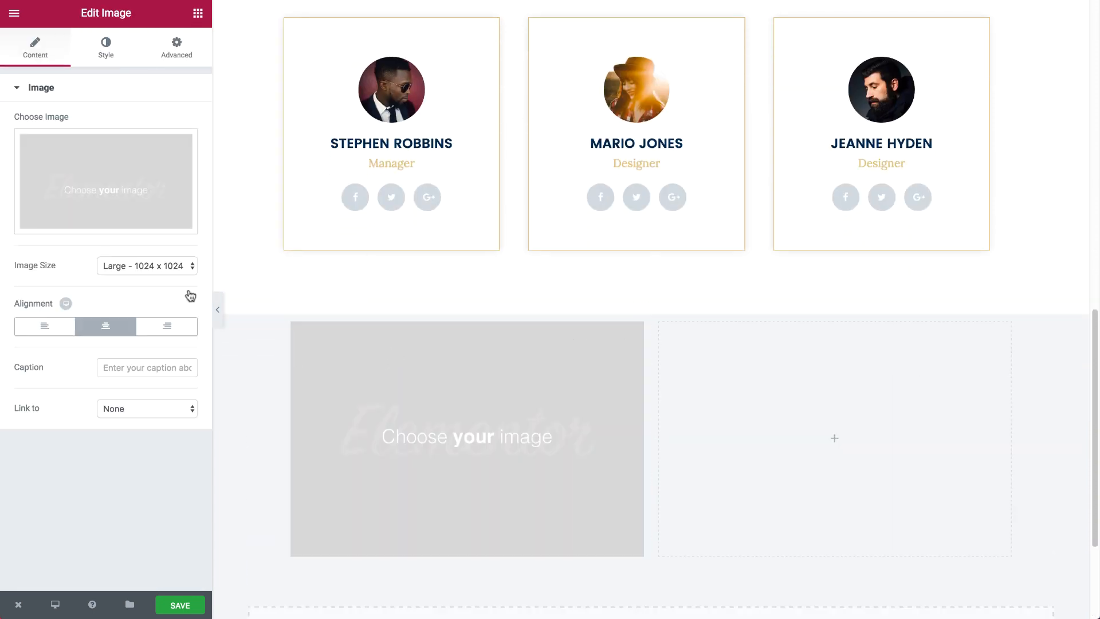
pyautogui.click(128, 190)
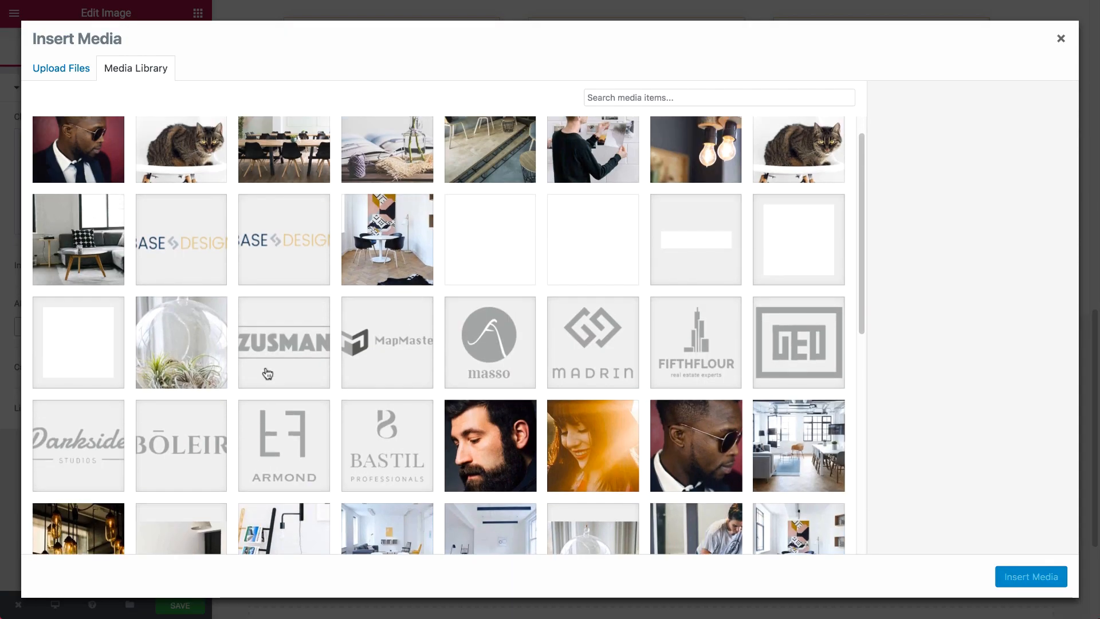
pyautogui.click(589, 171)
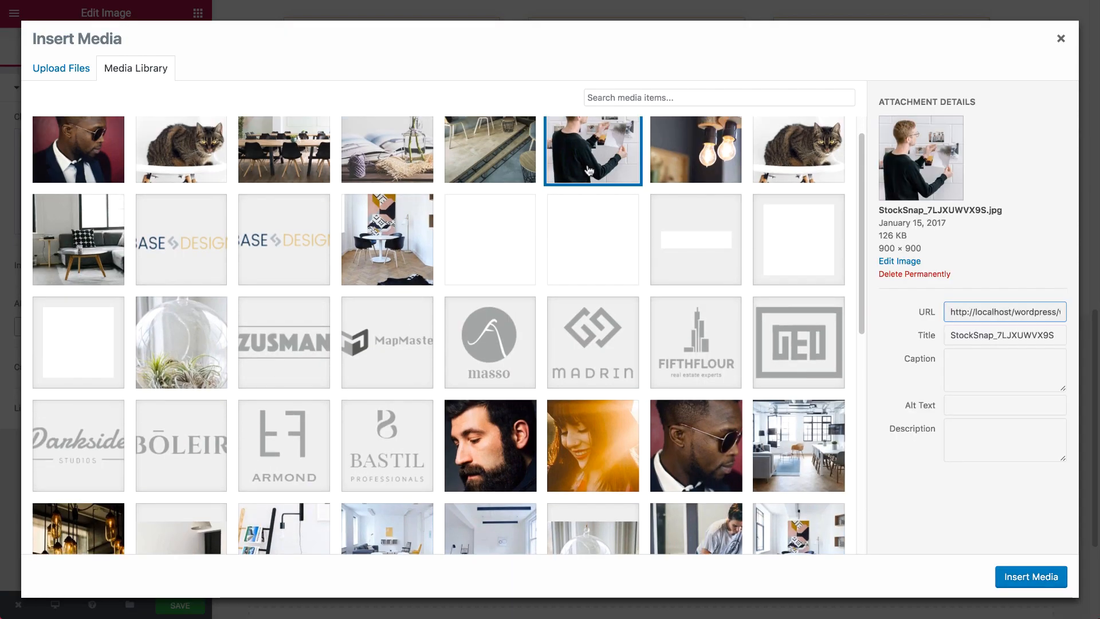
pyautogui.click(1019, 581)
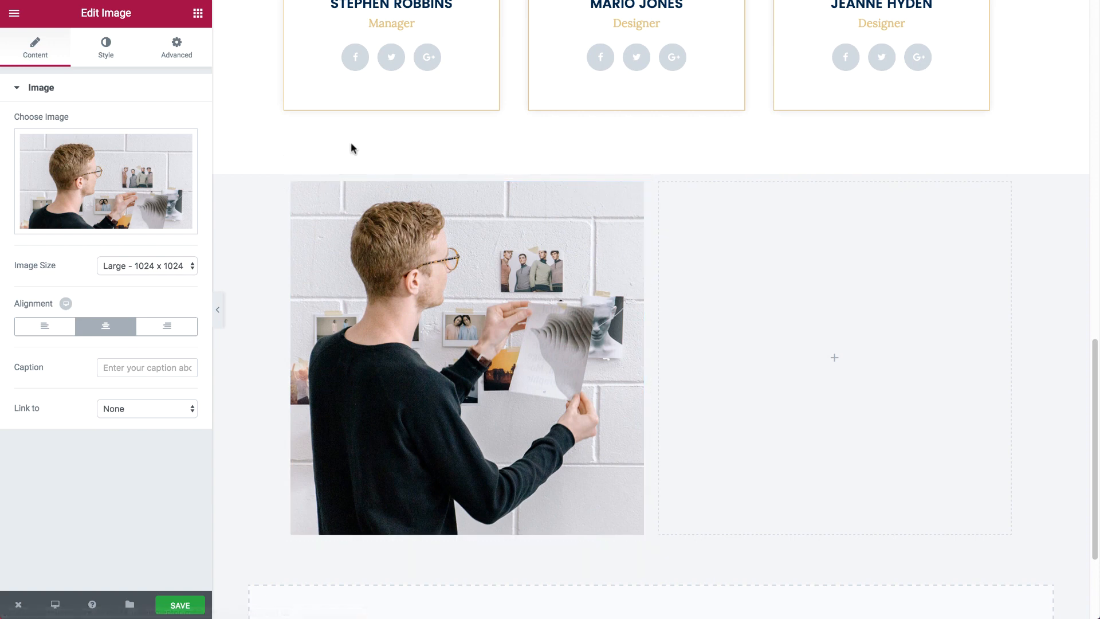
# Step: Set the new section's layout to Full Width content, No Gap between columns and Middle content position
pyautogui.click(344, 163)
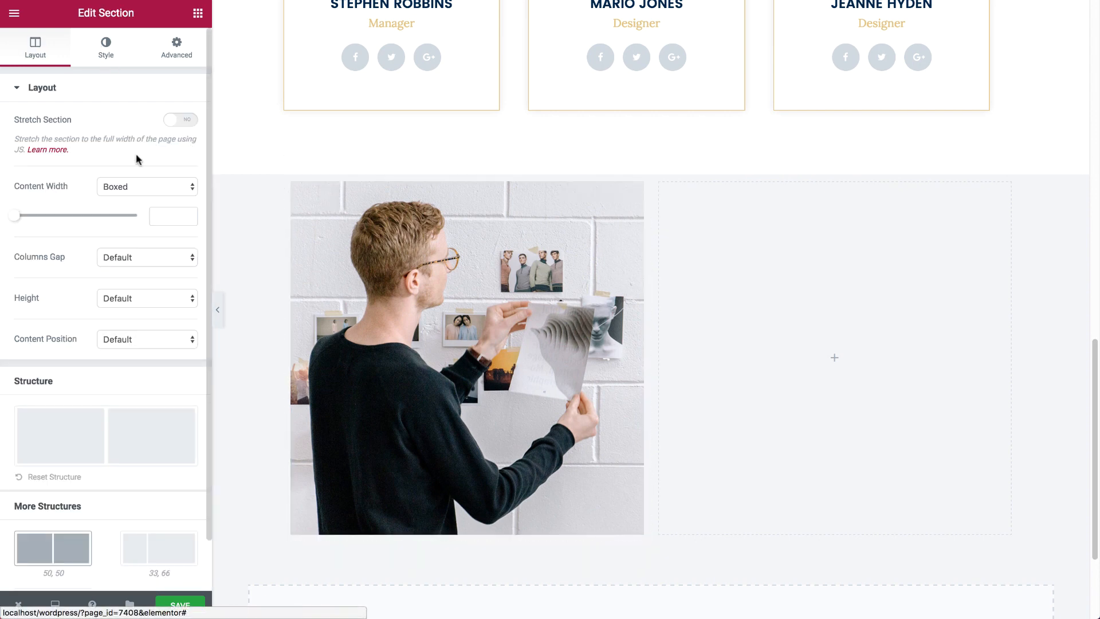
pyautogui.click(122, 188)
pyautogui.click(122, 199)
pyautogui.click(124, 229)
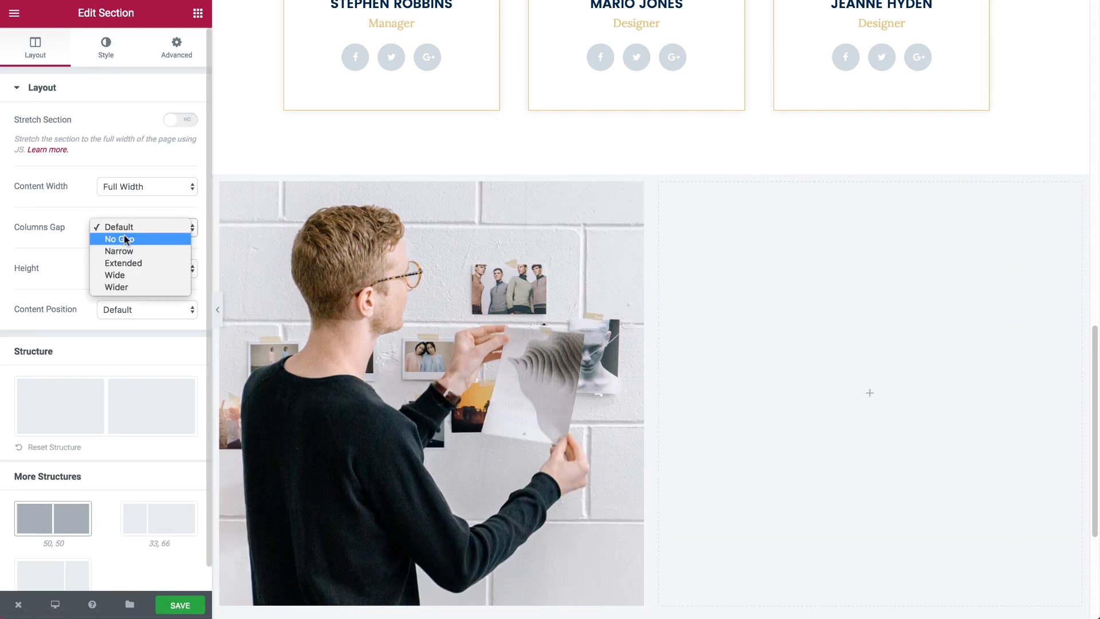
pyautogui.click(124, 239)
pyautogui.click(130, 313)
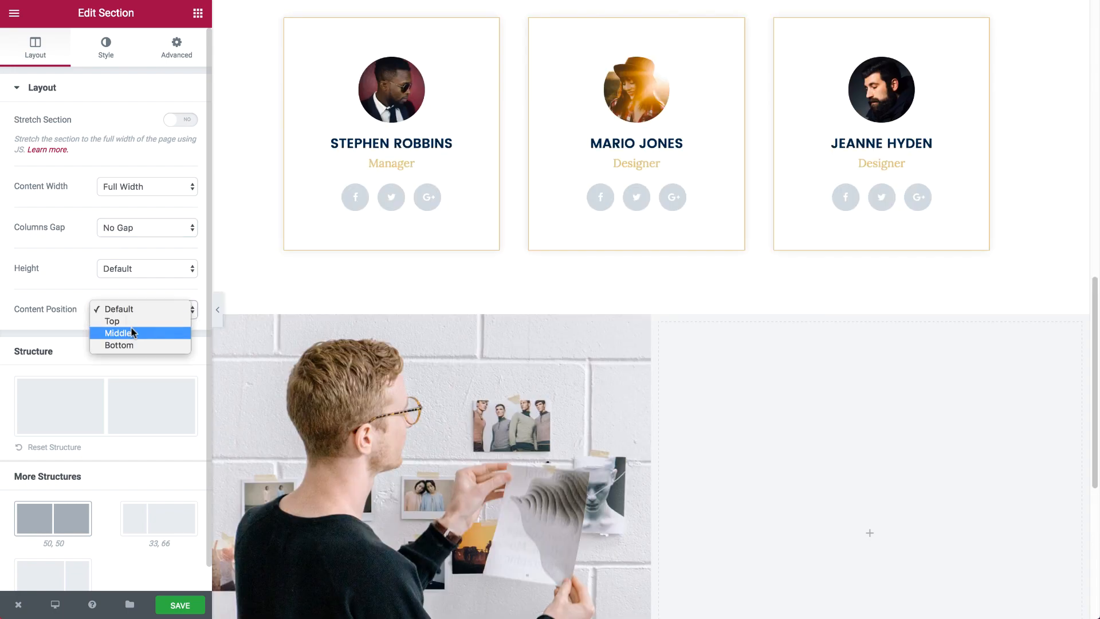
pyautogui.click(132, 332)
# Step: Give the image's column a classic background in the palette's light grey-blue
pyautogui.scroll(-3, 404, 421)
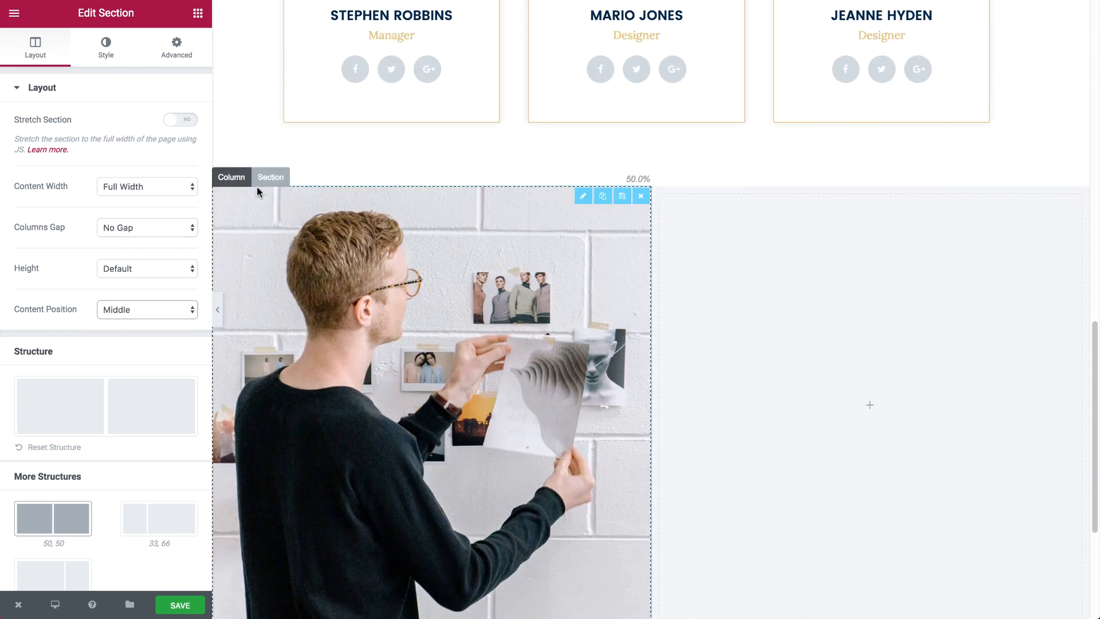
pyautogui.click(232, 177)
pyautogui.click(149, 137)
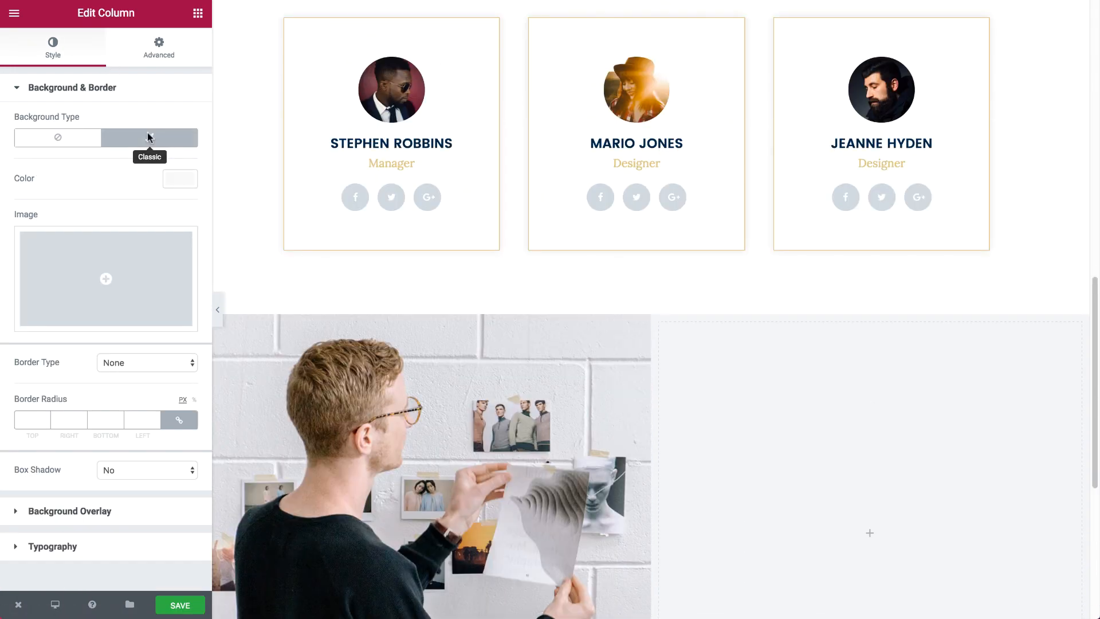
pyautogui.click(171, 189)
pyautogui.click(21, 344)
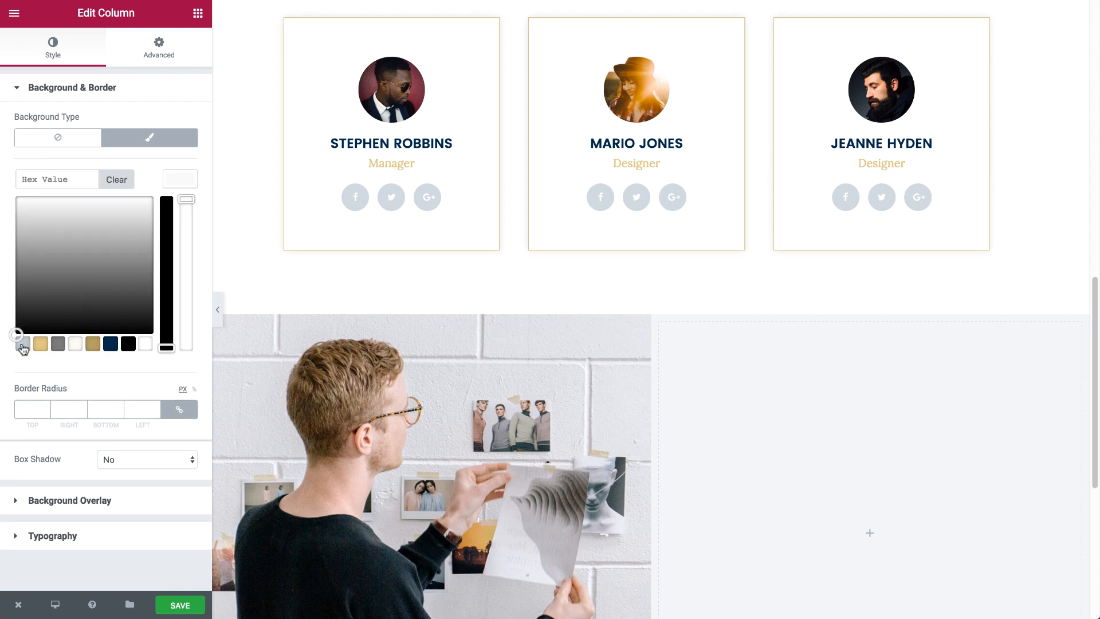
pyautogui.click(185, 180)
# Step: Unlink the image column's padding and set it to 75 px top and bottom and 120 px left
pyautogui.click(167, 41)
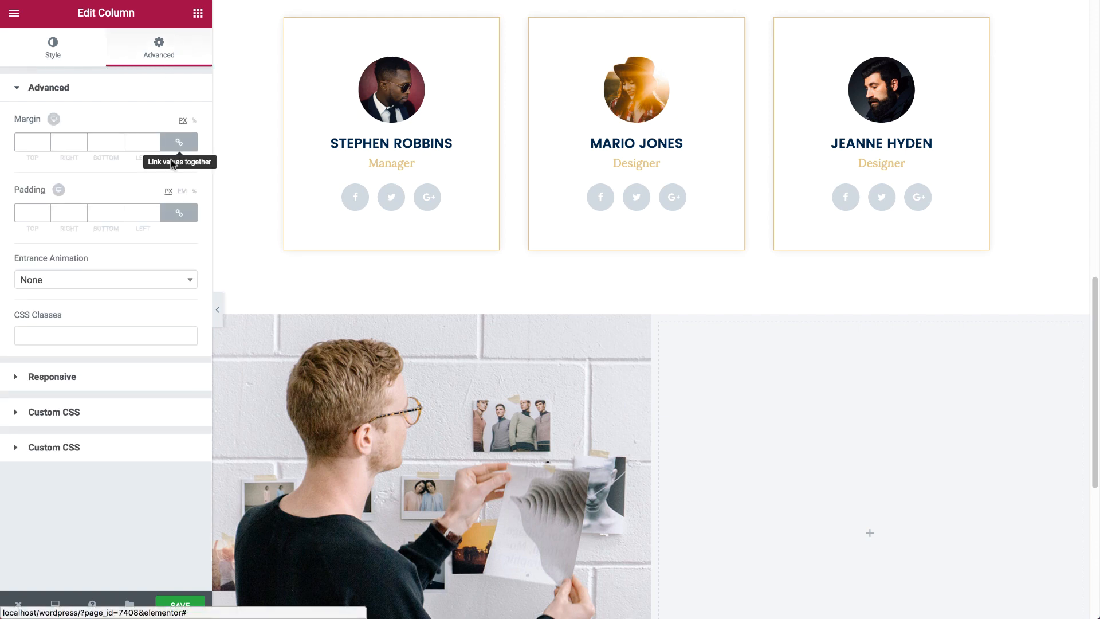
pyautogui.click(179, 213)
pyautogui.click(32, 209)
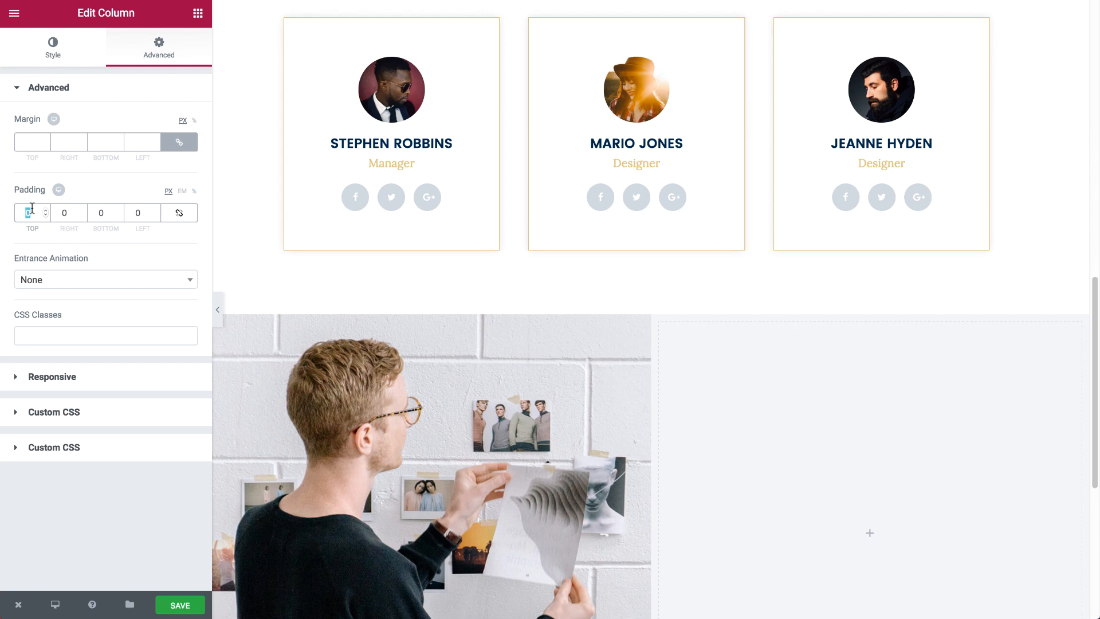
pyautogui.write('75')
pyautogui.press('Tab')
pyautogui.press('Tab')
pyautogui.write('75')
pyautogui.press('Tab')
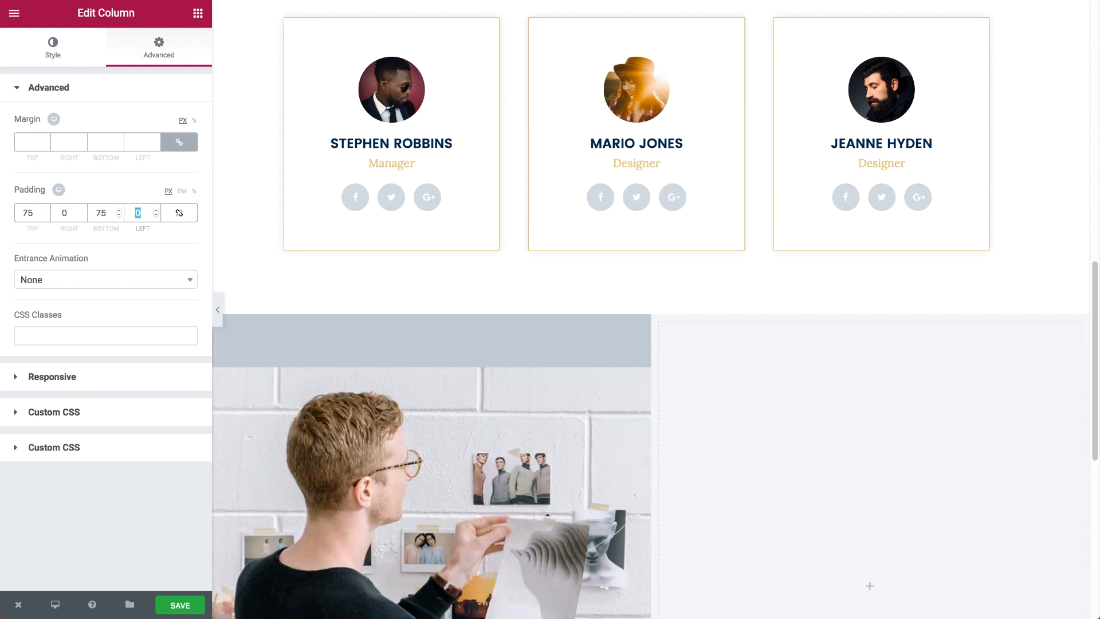
pyautogui.write('120')
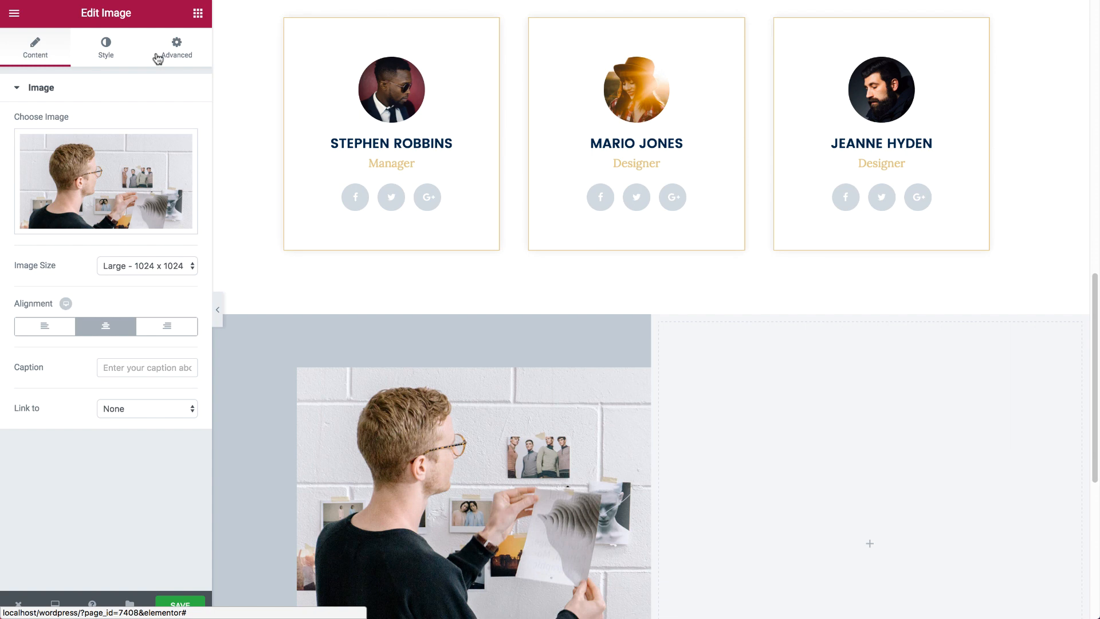
# Step: Unlink the image's margins and set the right margin to -120 px so it overlaps the neighbouring column
pyautogui.click(158, 57)
pyautogui.click(177, 142)
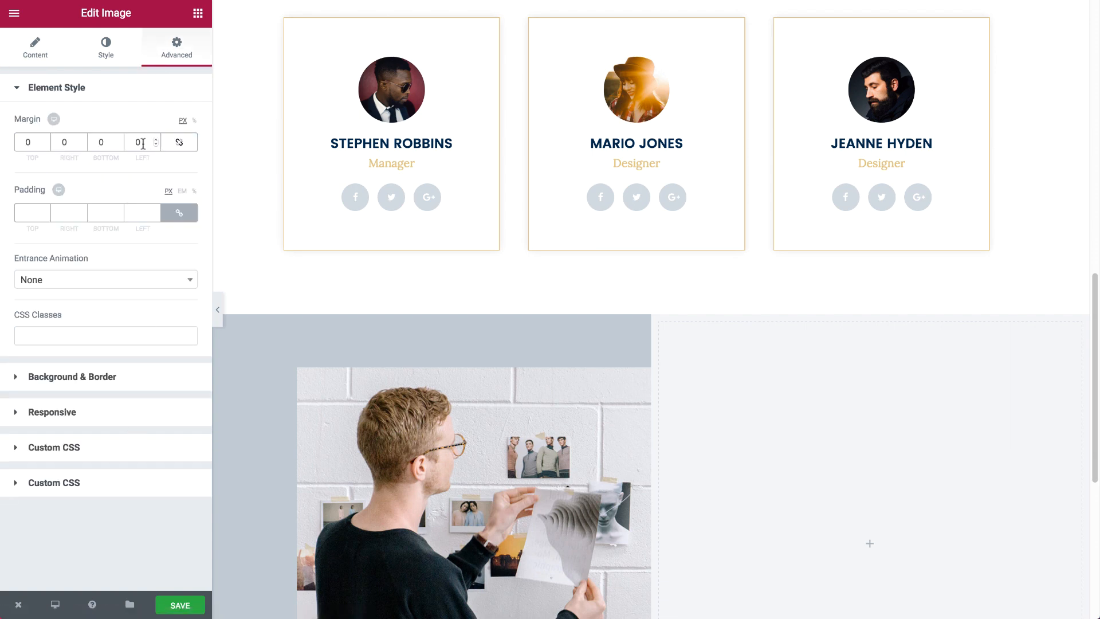
pyautogui.write('-120')
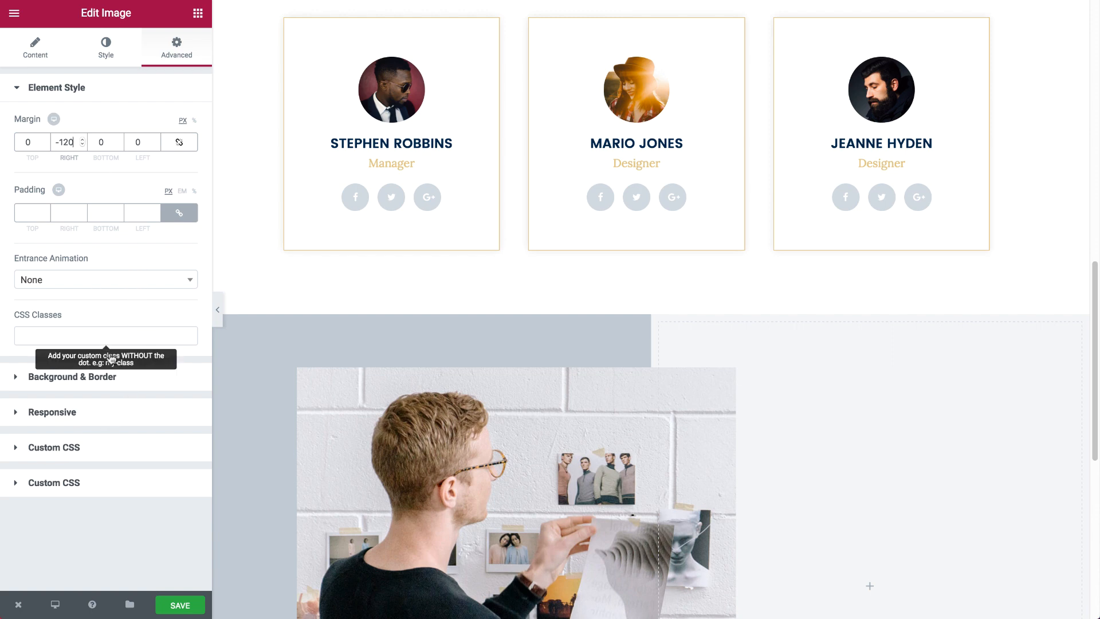
# Step: Enable a box shadow on the image and lower its black colour's opacity to below 0.2
pyautogui.click(150, 379)
pyautogui.click(154, 328)
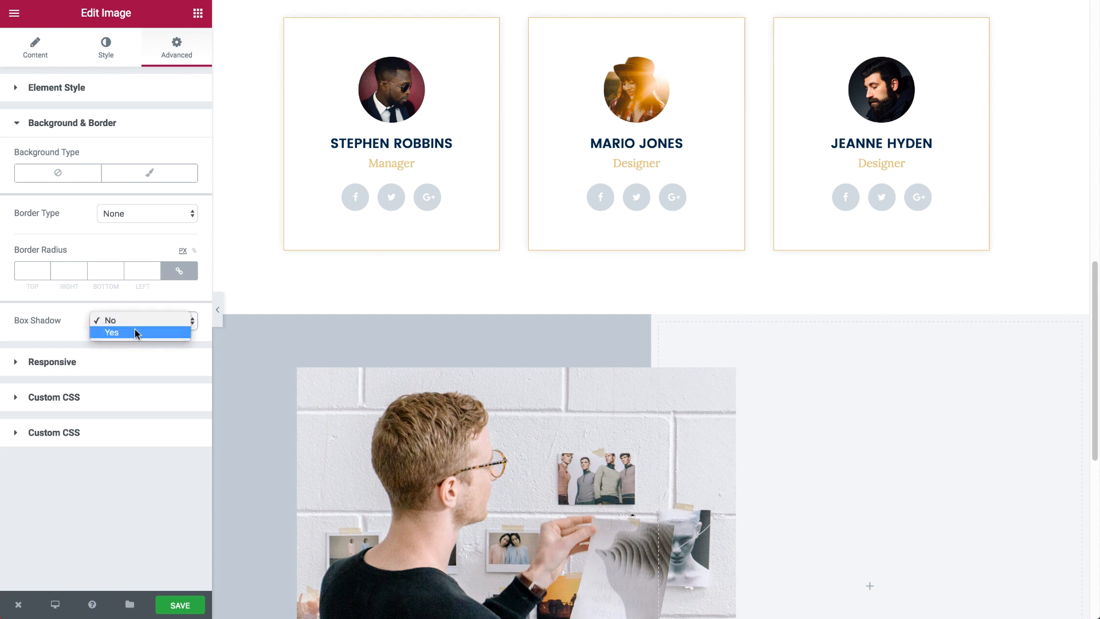
pyautogui.click(134, 329)
pyautogui.click(176, 367)
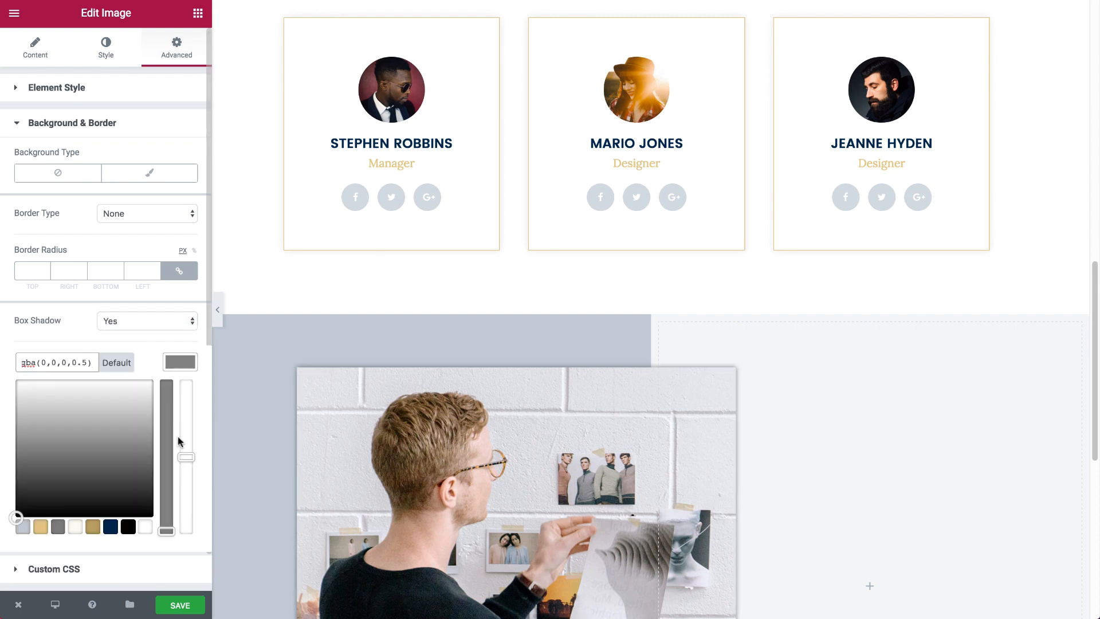
pyautogui.moveTo(179, 442); pyautogui.dragTo(178, 507)
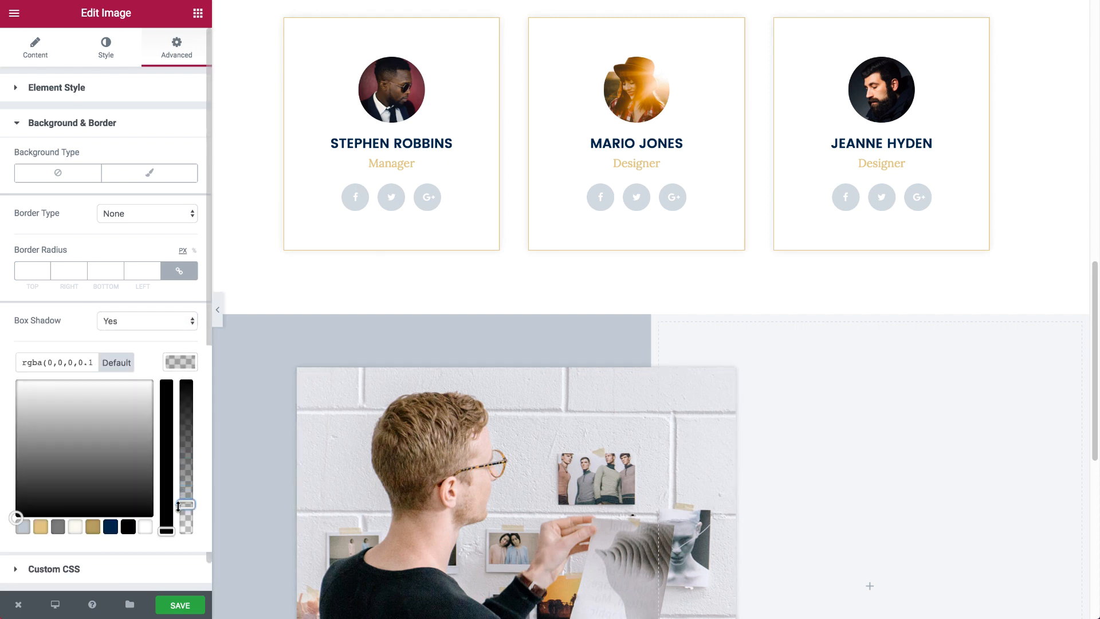
# Step: Increase the blur of the image's box shadow for a softer, wider shadow
pyautogui.click(182, 366)
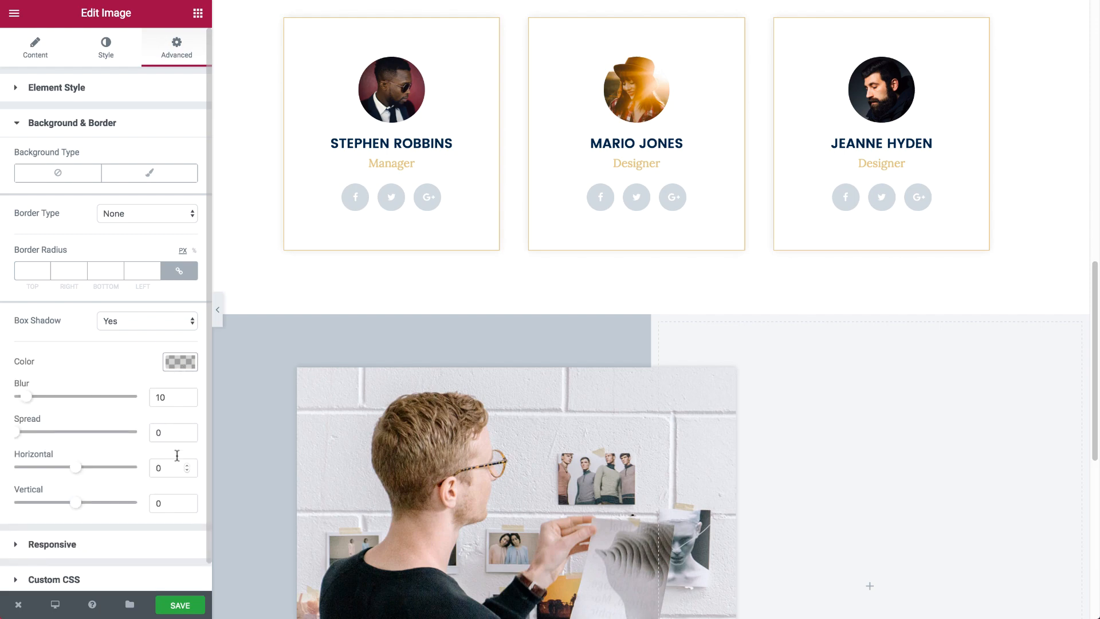
pyautogui.doubleClick(167, 396)
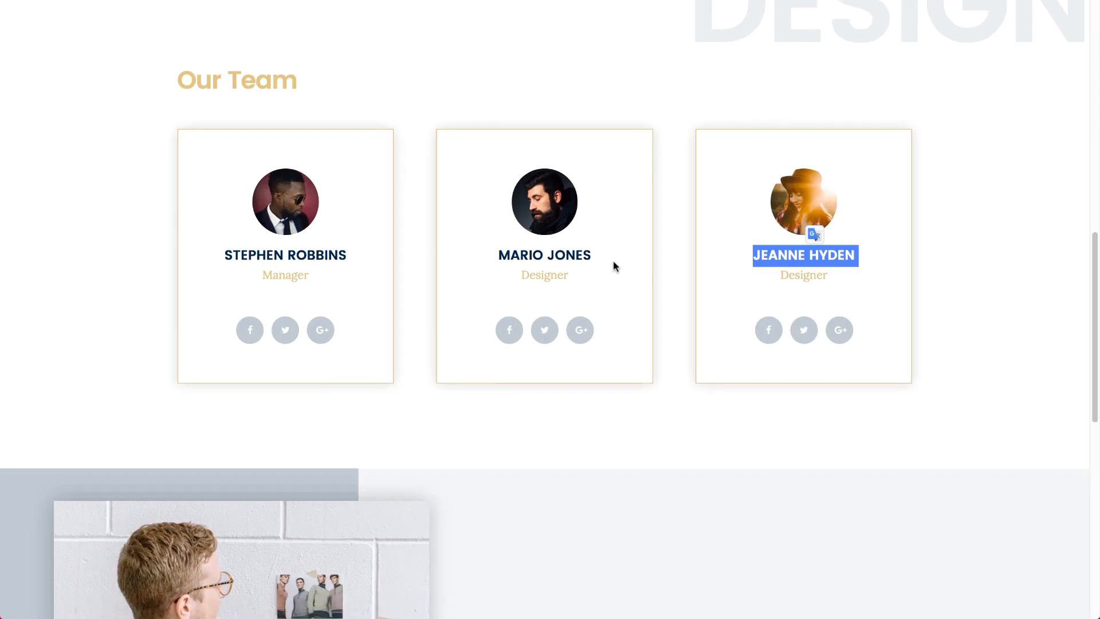
# Step: Insert a two-column inner section in the empty column beside the image and narrow the image column to 31.5%
pyautogui.scroll(-7, 614, 264)
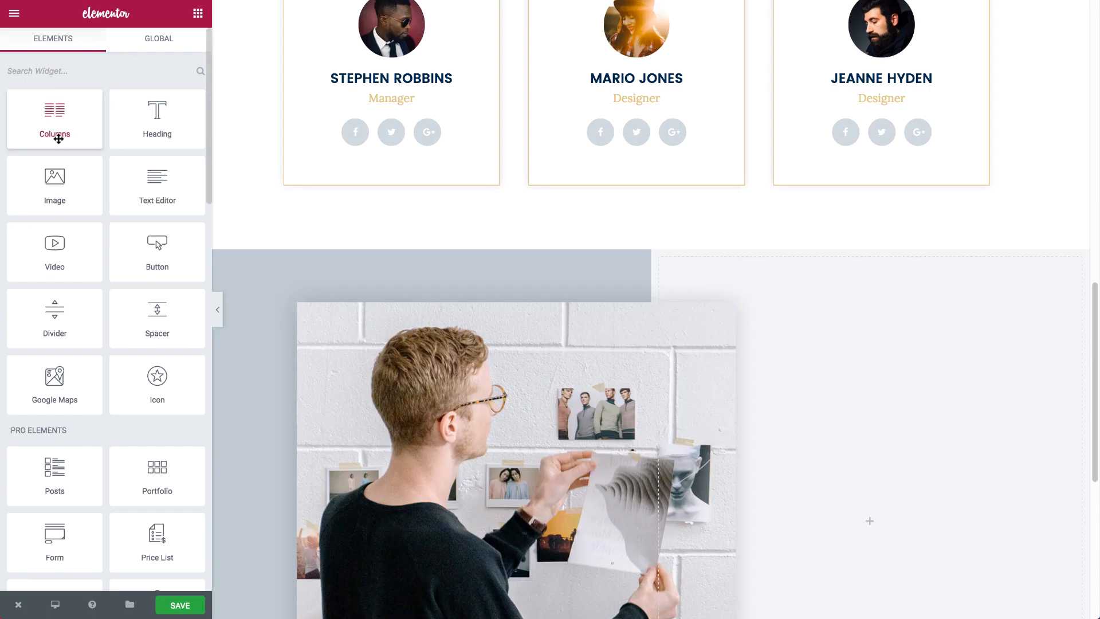
pyautogui.moveTo(57, 133); pyautogui.dragTo(771, 465)
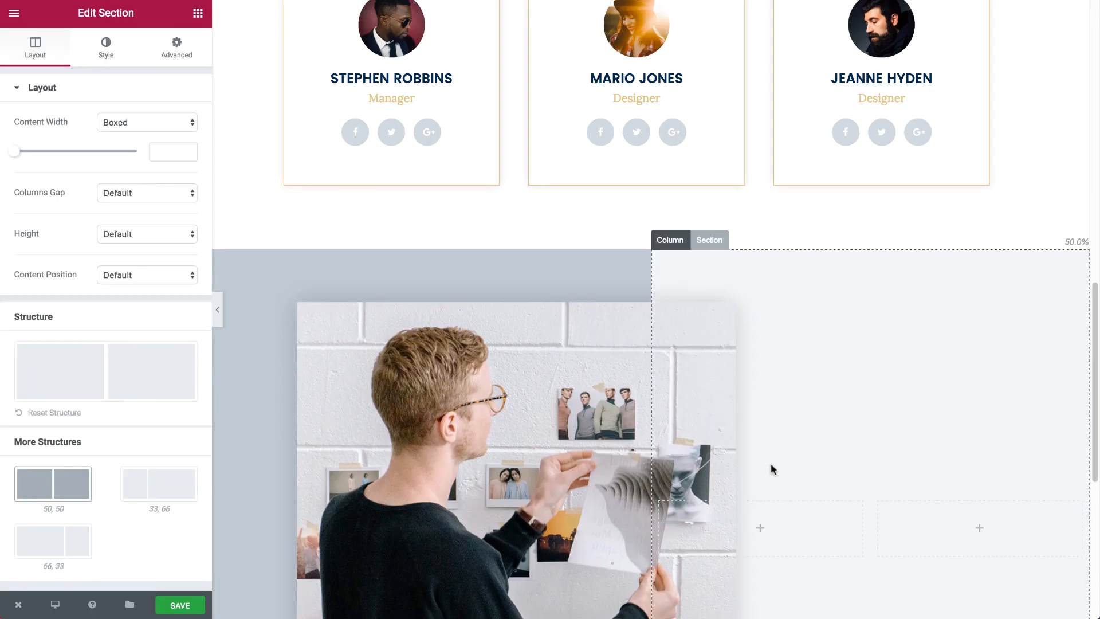
pyautogui.moveTo(653, 279); pyautogui.dragTo(490, 261)
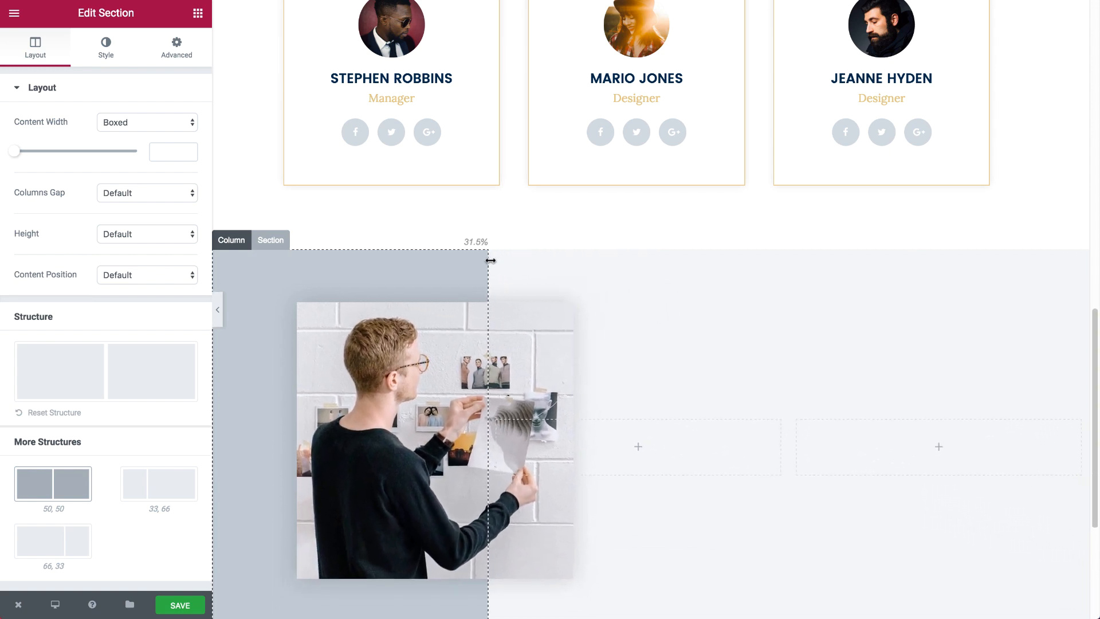
# Step: Give the column beside the image unlinked percentage padding of 32% left and 12% right
pyautogui.click(504, 241)
pyautogui.click(159, 47)
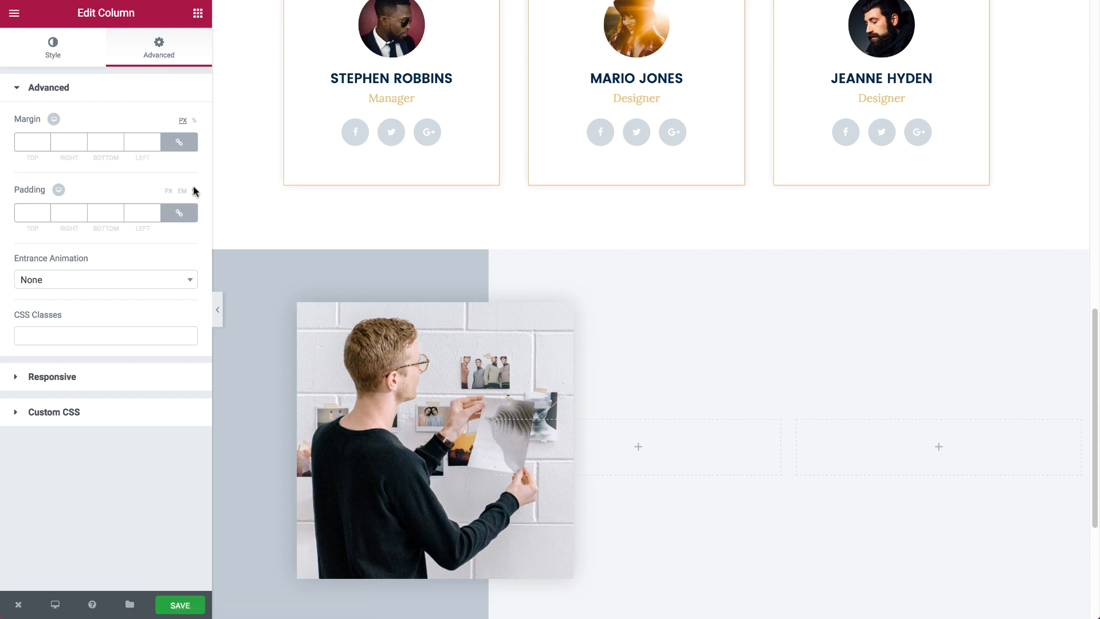
pyautogui.click(194, 191)
pyautogui.click(179, 212)
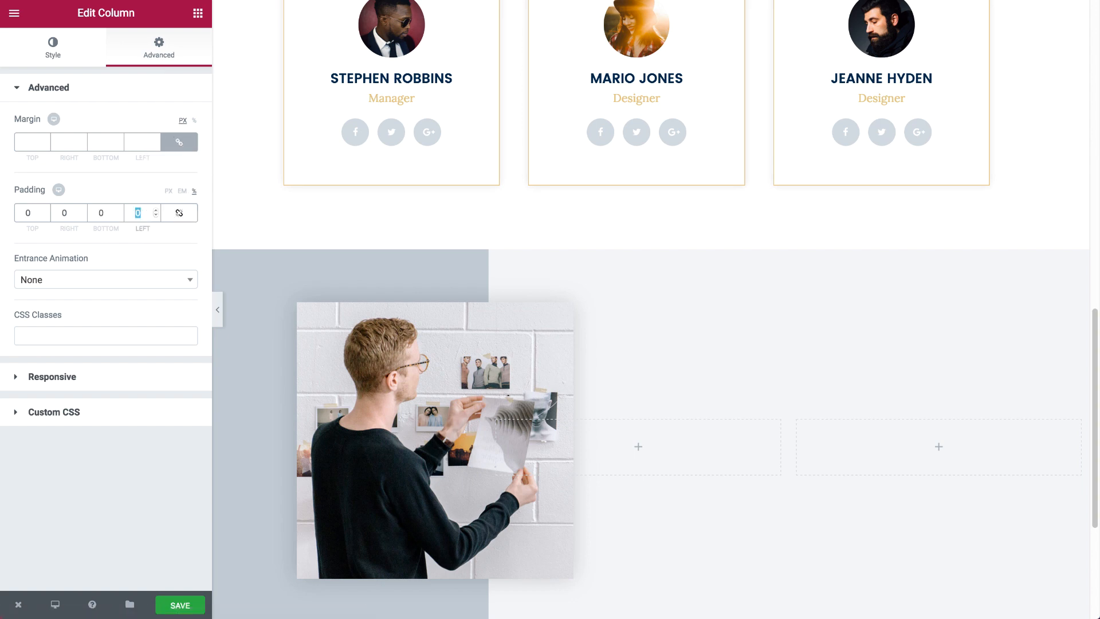
pyautogui.write('12')
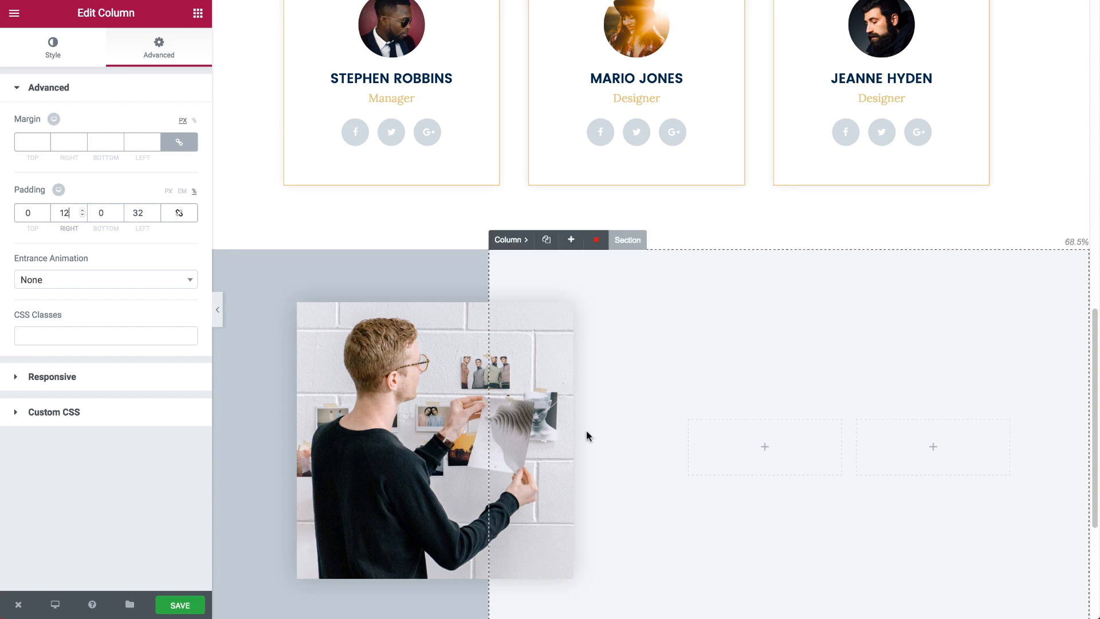
# Step: Add a third column to the inner section and place a Counter widget in its first column
pyautogui.click(700, 403)
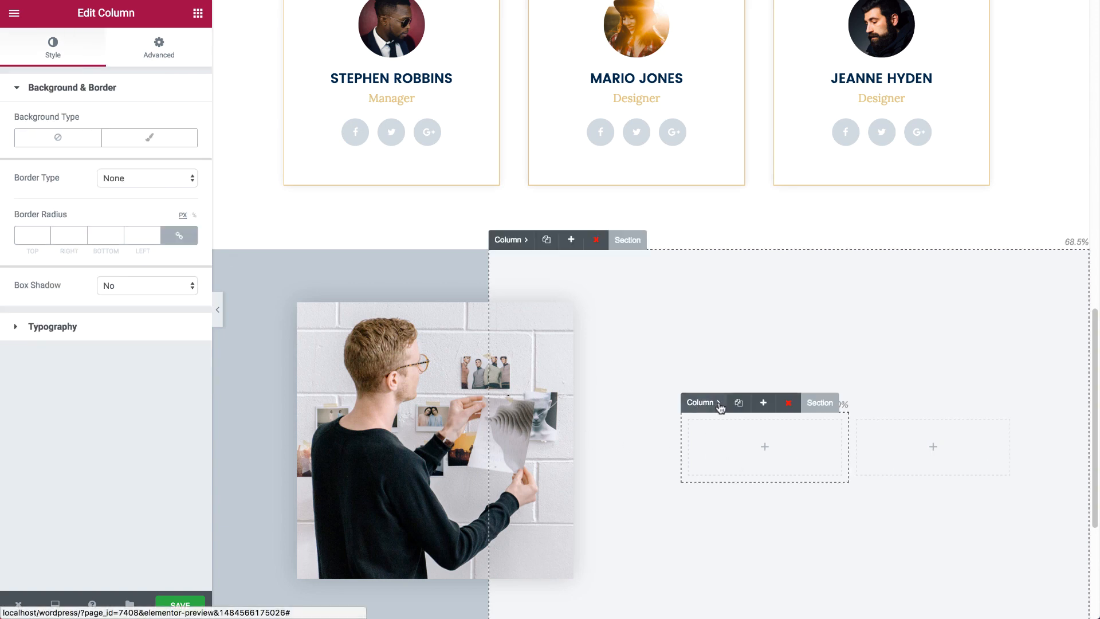
pyautogui.click(763, 403)
pyautogui.click(197, 13)
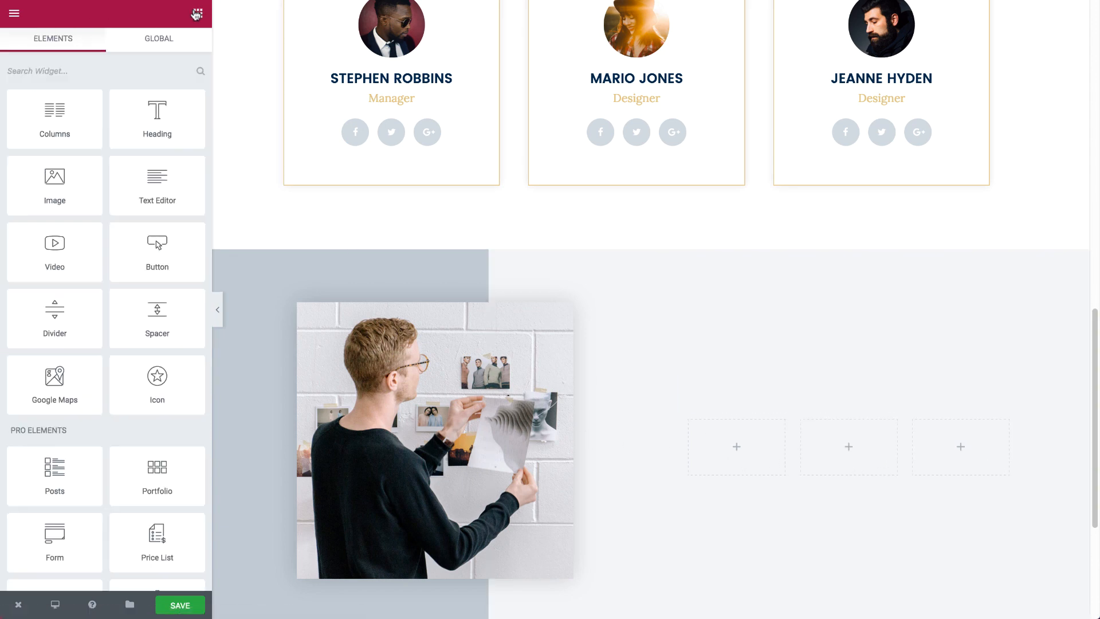
pyautogui.scroll(-10, 147, 295)
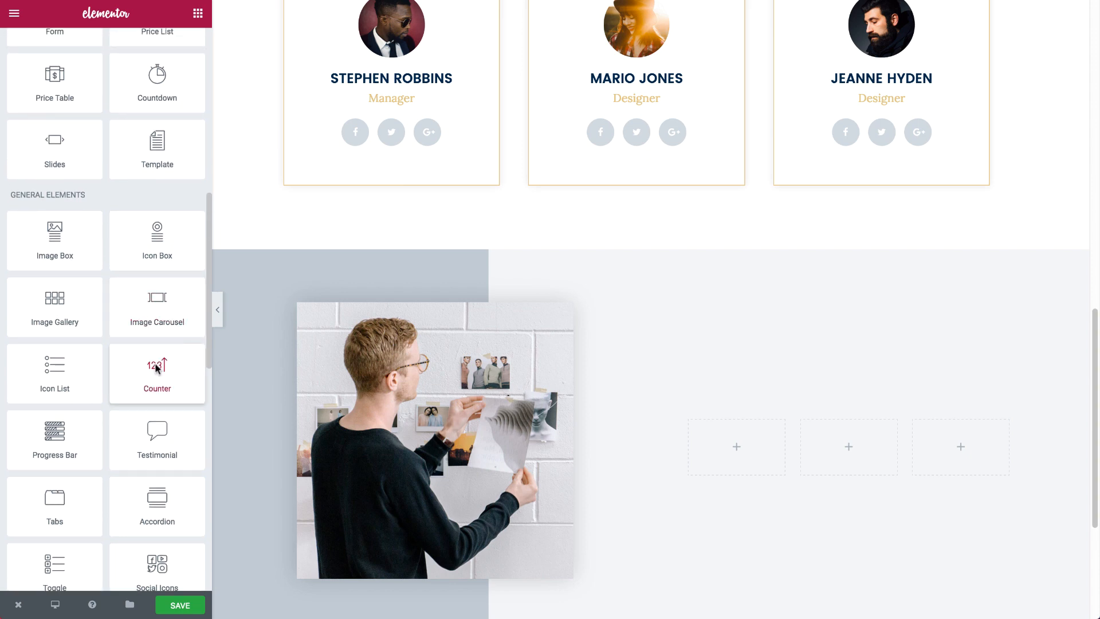
pyautogui.moveTo(154, 365); pyautogui.dragTo(733, 444)
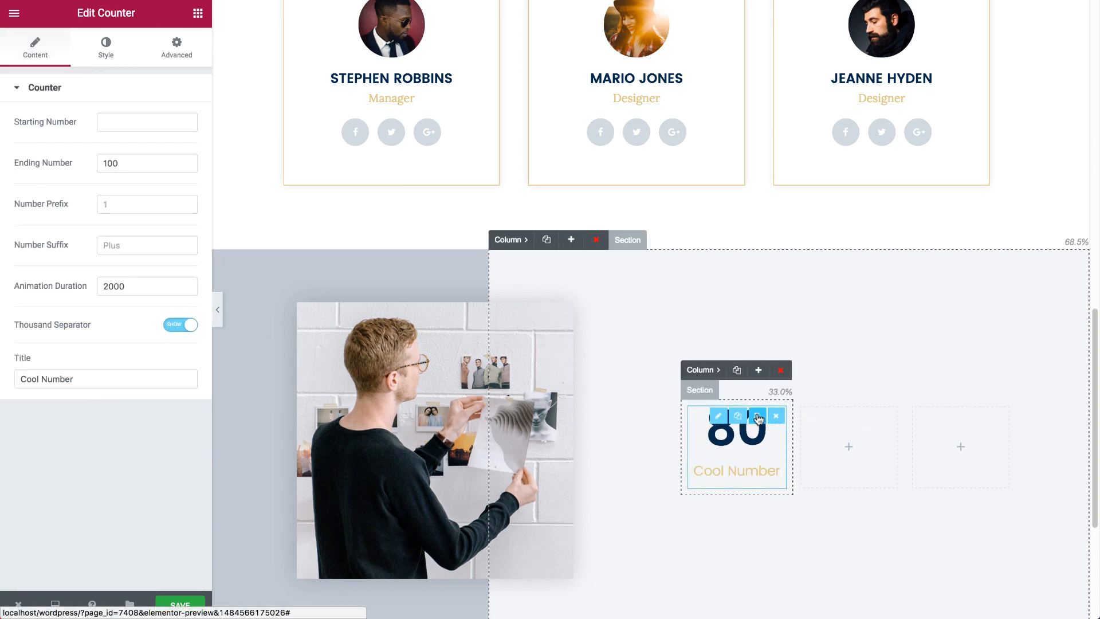
# Step: Duplicate the counter into the other two columns and duplicate the inner section to make a second row of counters
pyautogui.click(739, 416)
pyautogui.moveTo(740, 487); pyautogui.dragTo(941, 453)
pyautogui.click(850, 416)
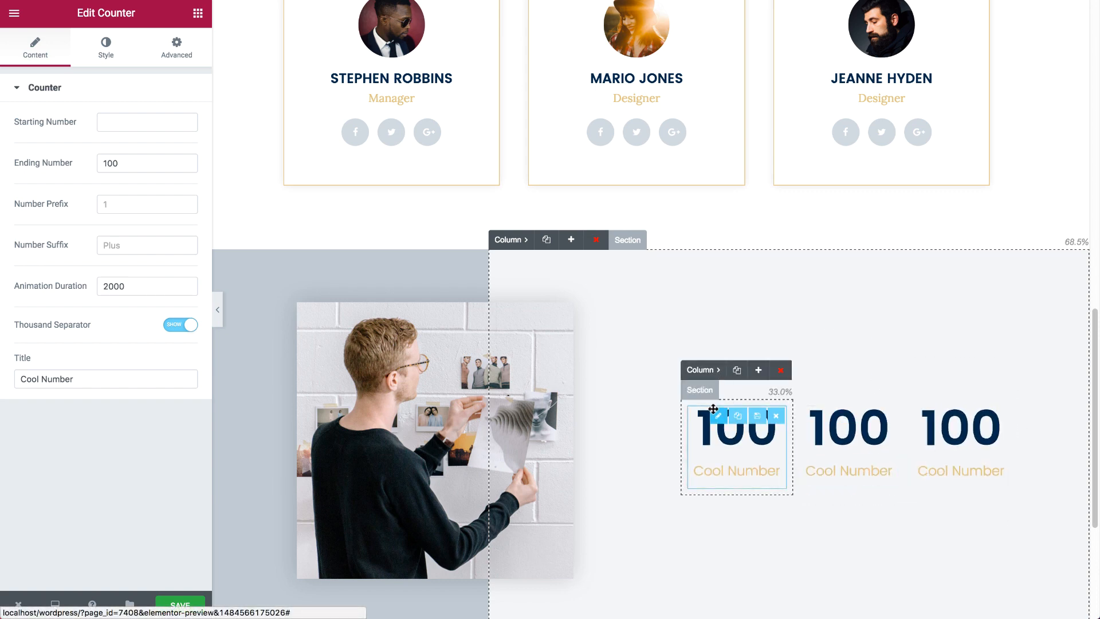
pyautogui.click(715, 392)
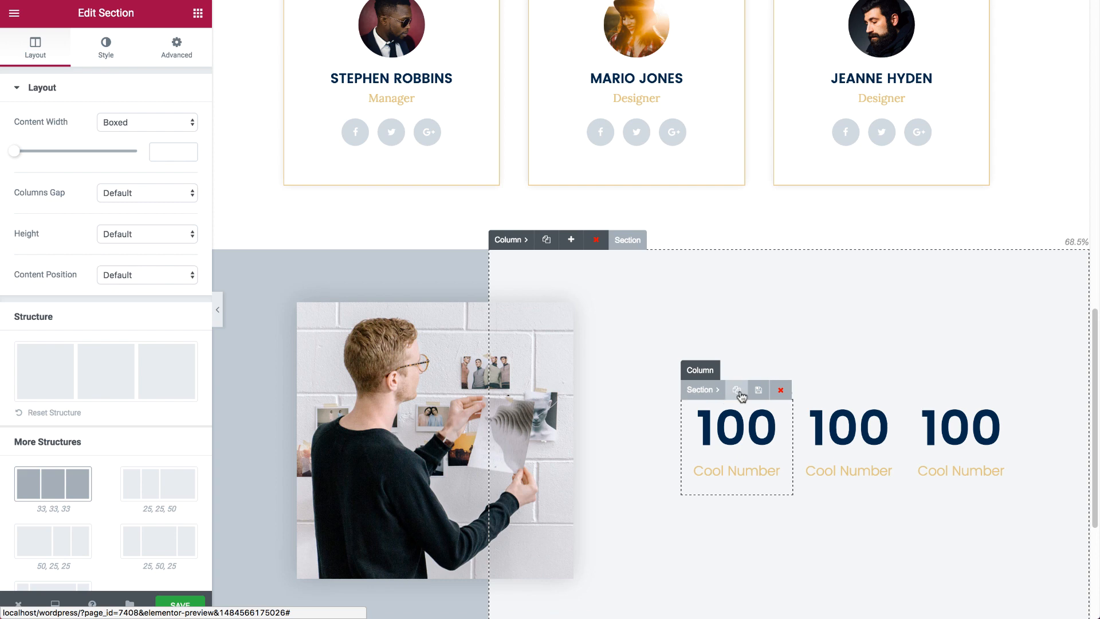
pyautogui.click(737, 390)
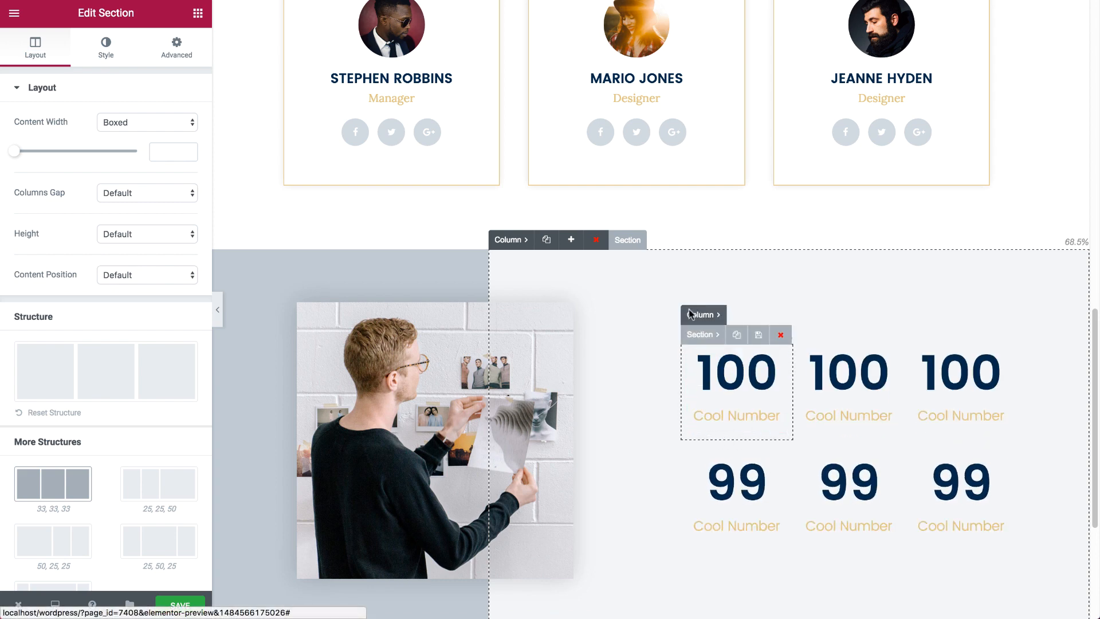
# Step: Adjust the padding of the column holding the counters to 27% left and 9% right
pyautogui.click(518, 237)
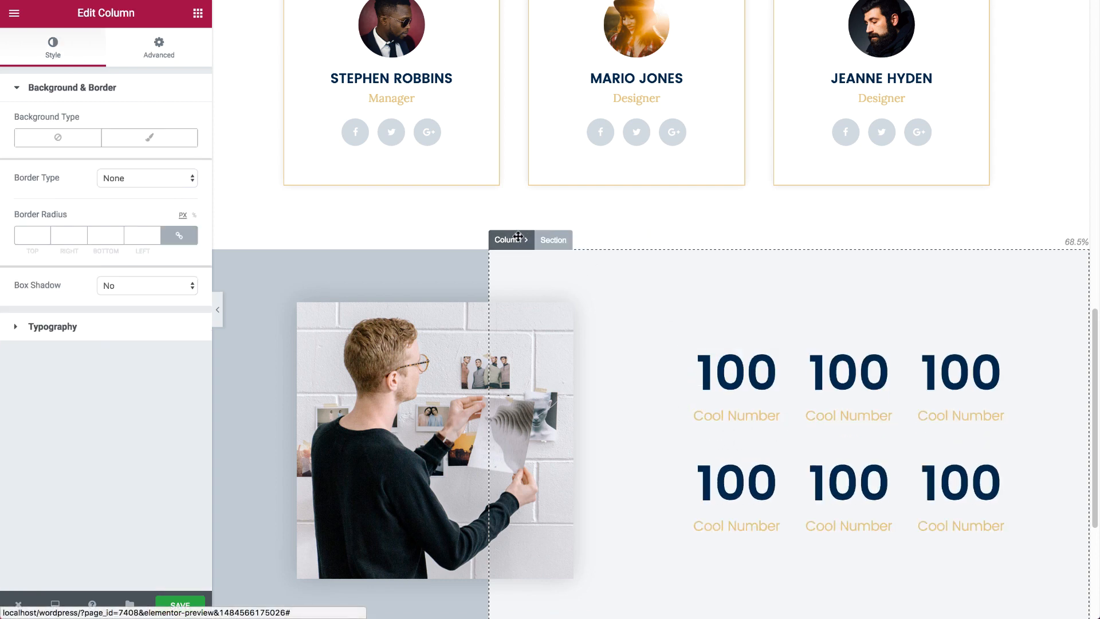
pyautogui.click(156, 47)
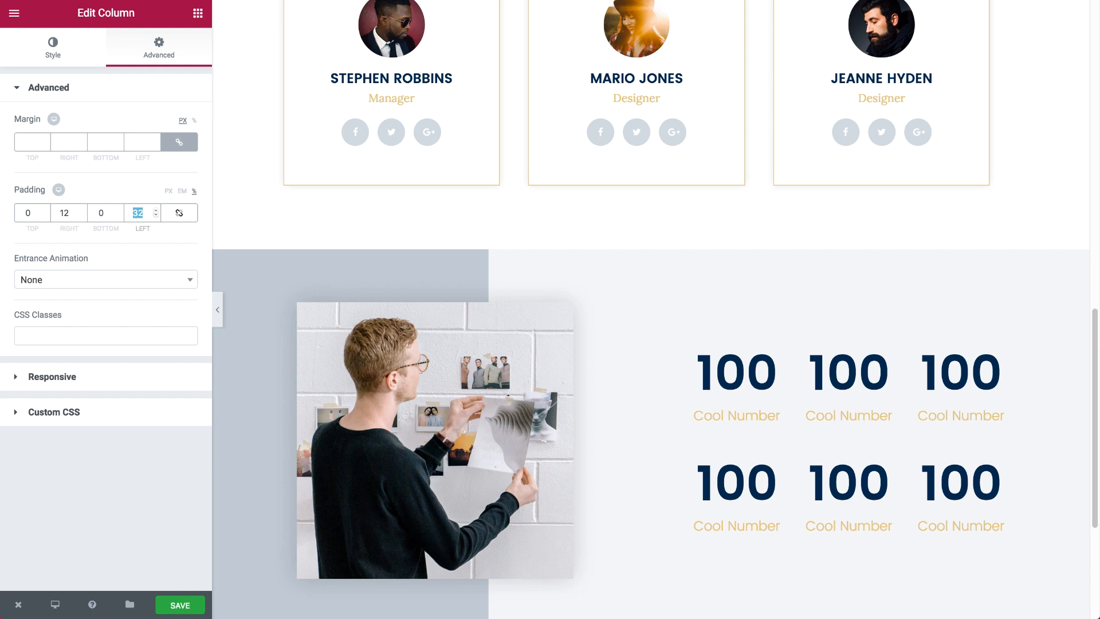
pyautogui.write('27')
pyautogui.press('Up')
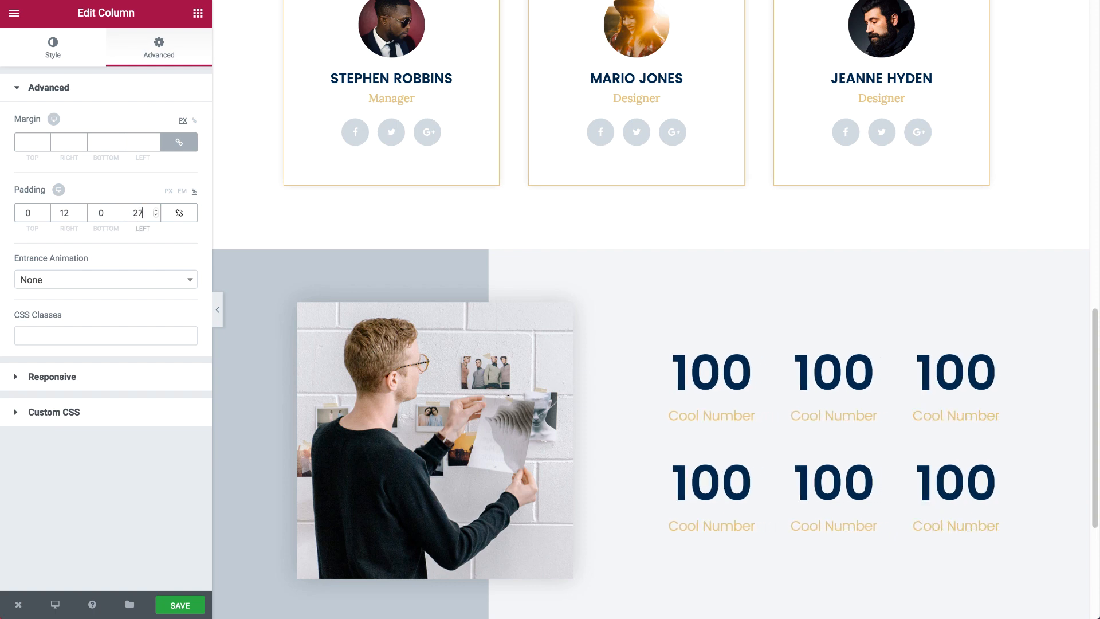
pyautogui.write('9')
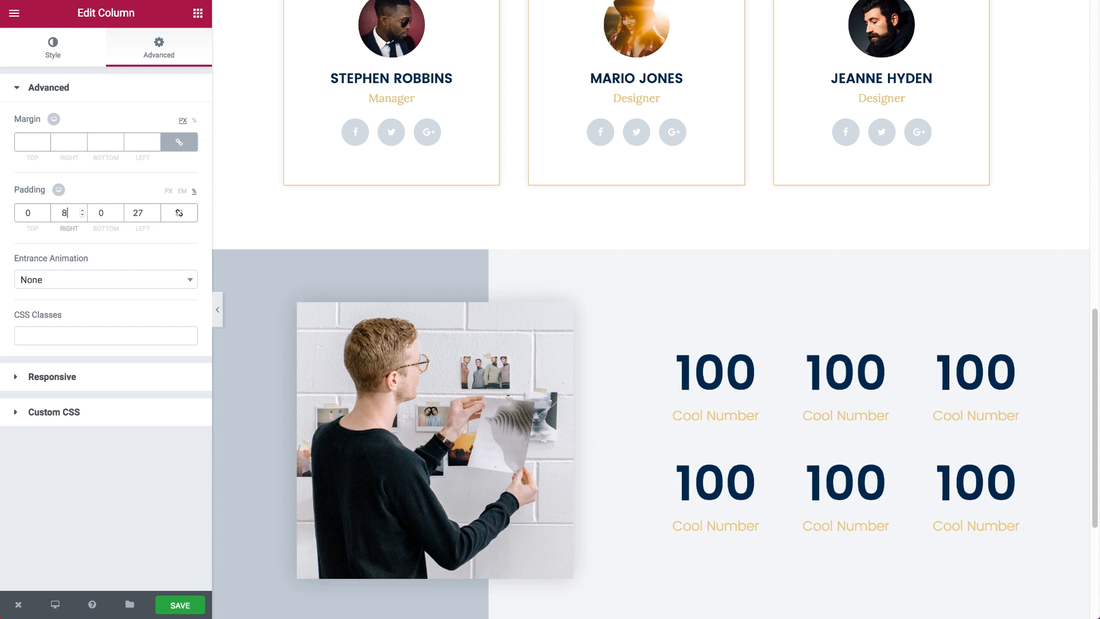
# Step: Set the ending numbers of the upper row's three counters to 42, 6 and 498
pyautogui.click(687, 358)
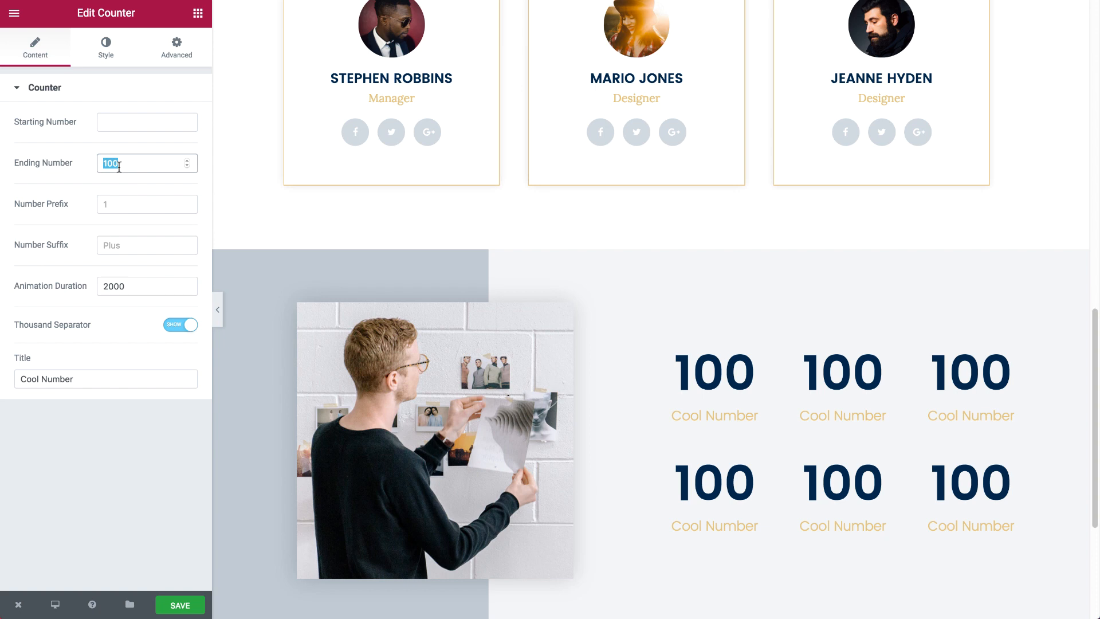
pyautogui.write('100')
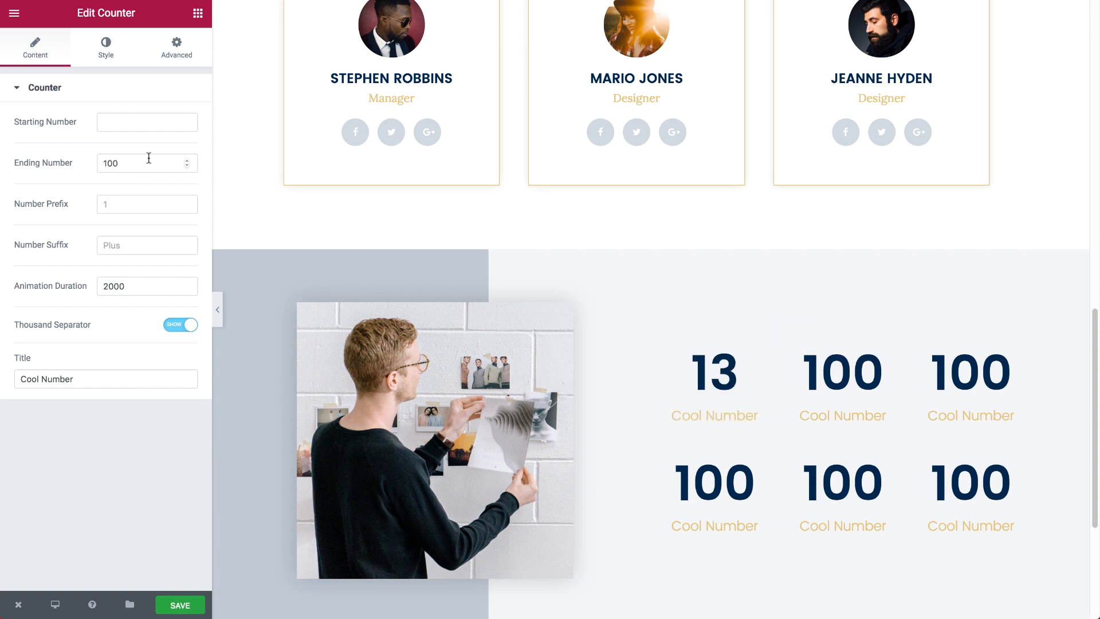
pyautogui.doubleClick(148, 160)
pyautogui.write('7')
pyautogui.click(968, 362)
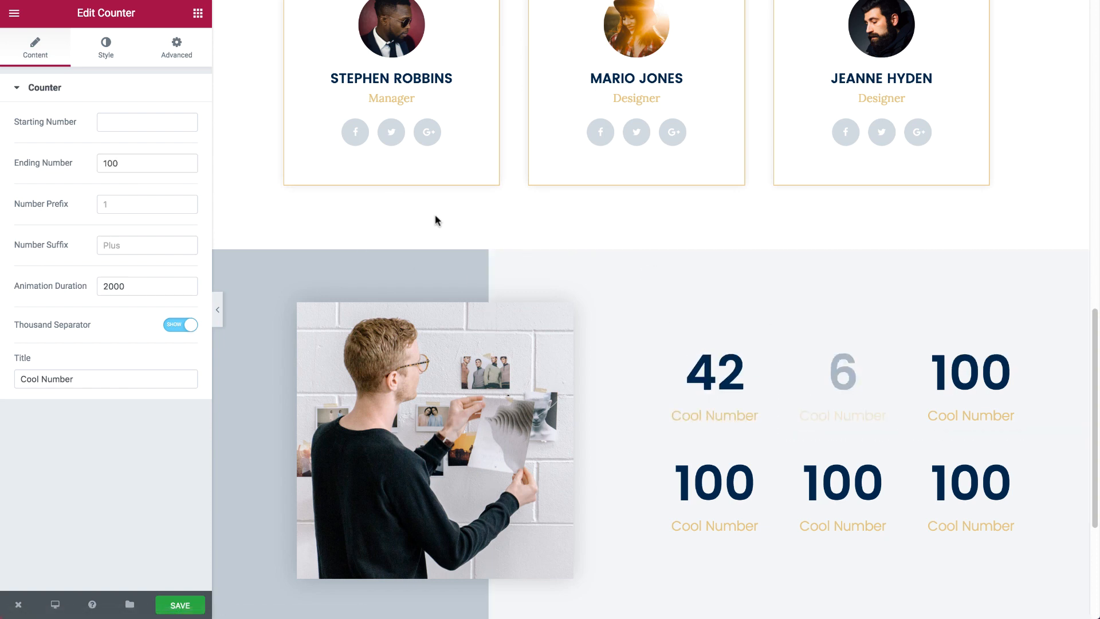
pyautogui.doubleClick(162, 163)
pyautogui.write('498')
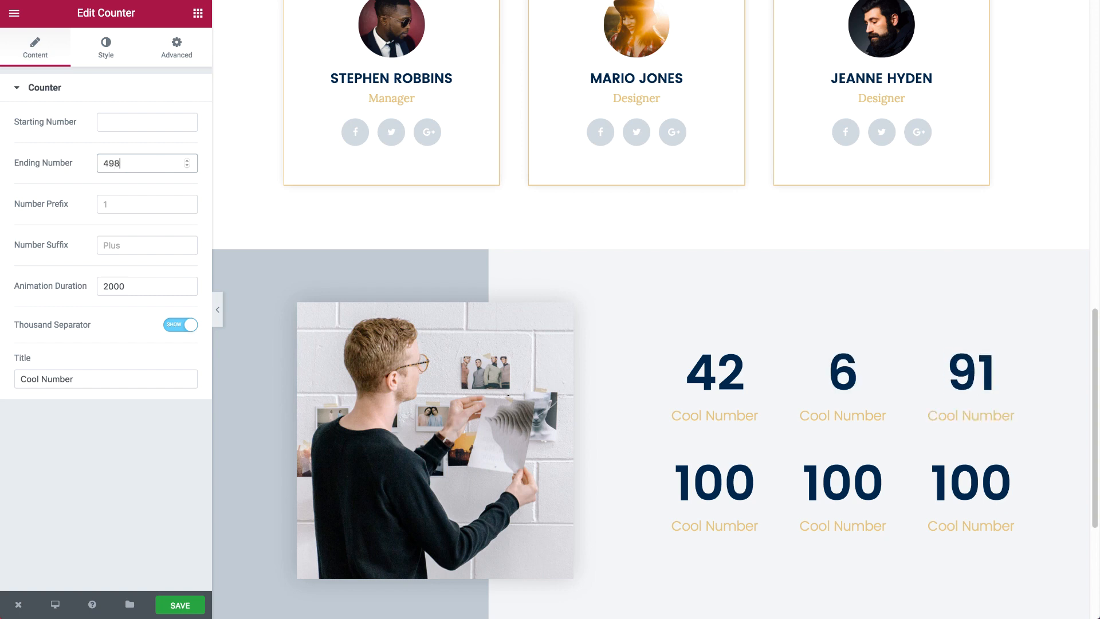
# Step: Set the ending number of the upper row's third counter to 4986 and the lower row's first counter to 3900
pyautogui.write('6')
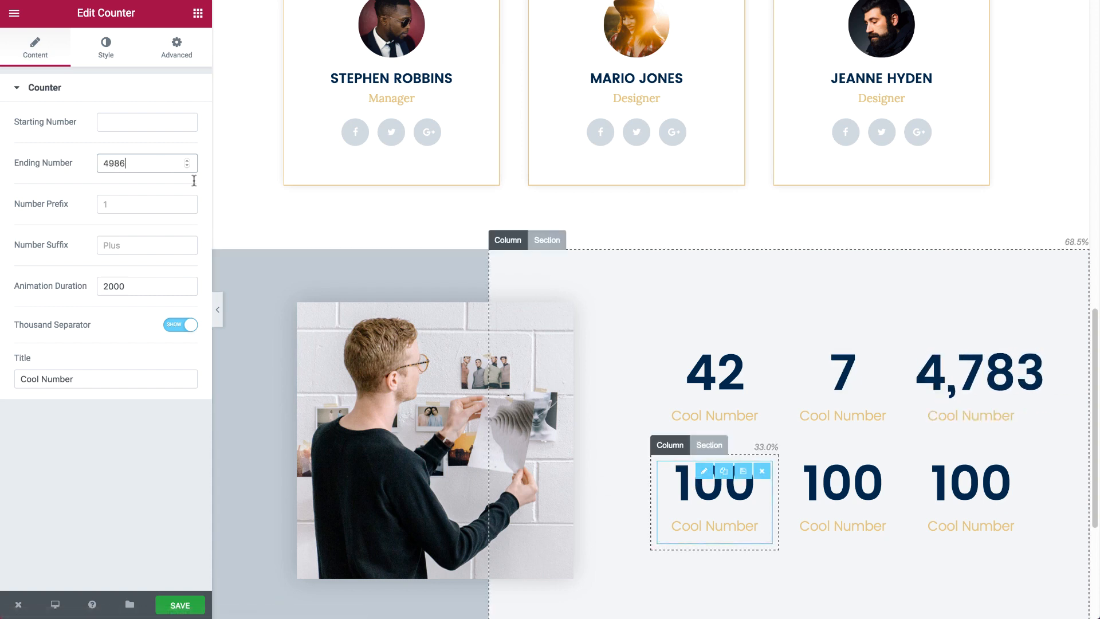
pyautogui.doubleClick(121, 161)
pyautogui.write('3900')
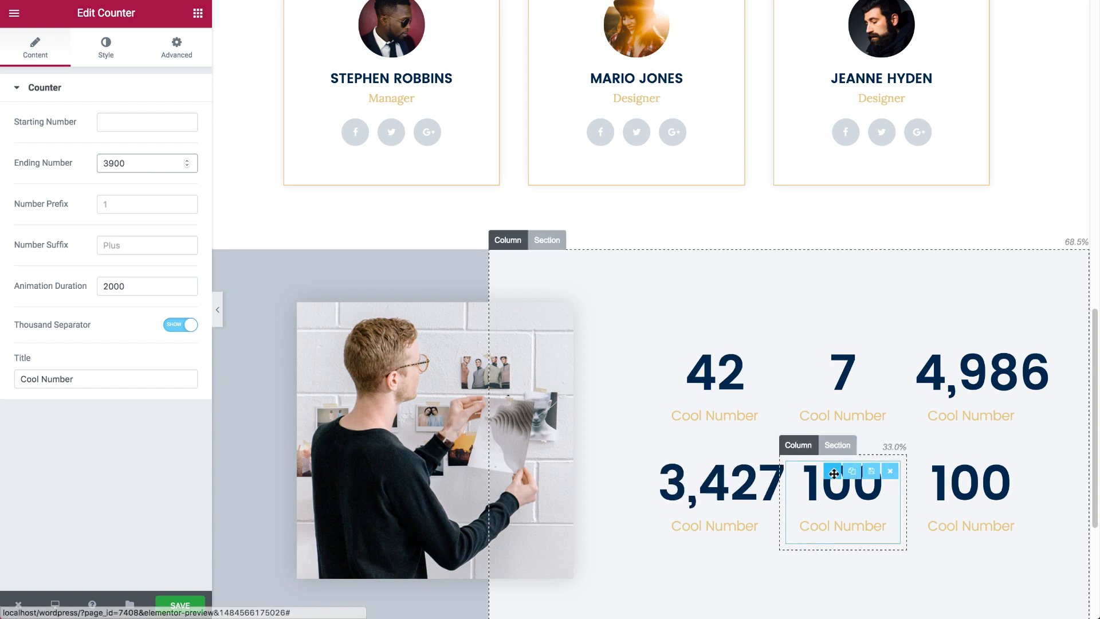
# Step: Set the ending numbers of the lower row's second and third counters to 12 and 98
pyautogui.click(834, 473)
pyautogui.doubleClick(142, 163)
pyautogui.write('12')
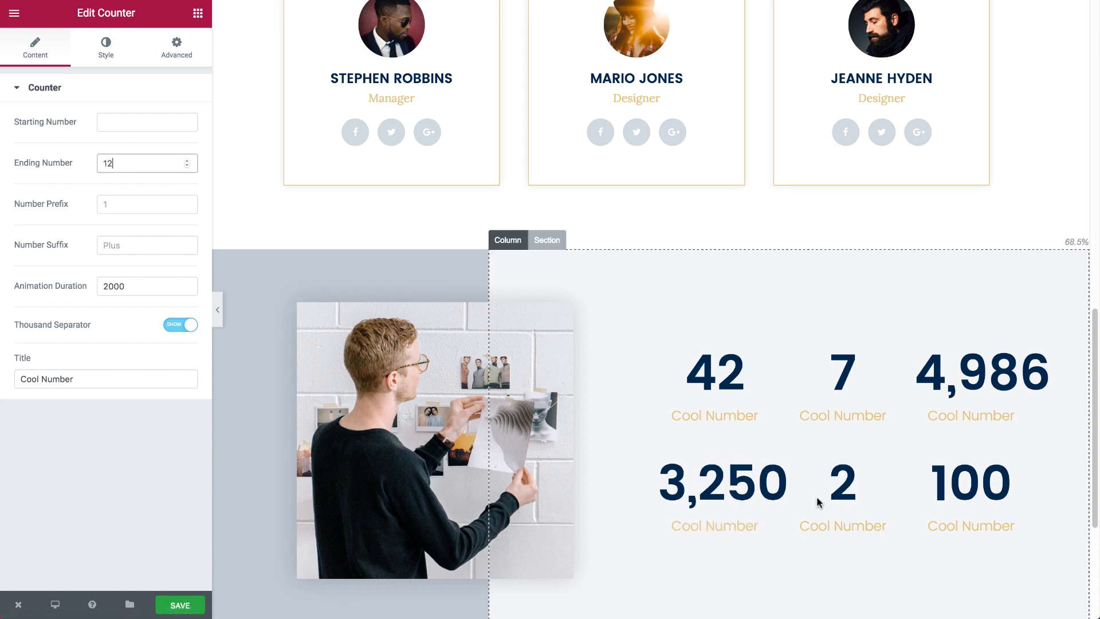
pyautogui.click(978, 524)
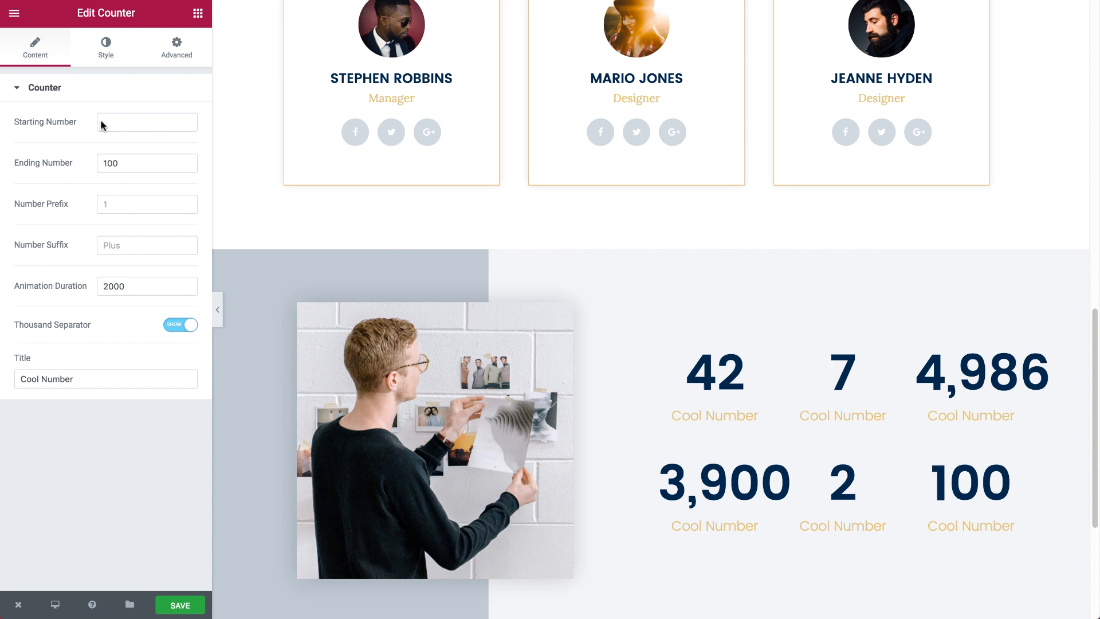
pyautogui.doubleClick(133, 163)
pyautogui.write('98')
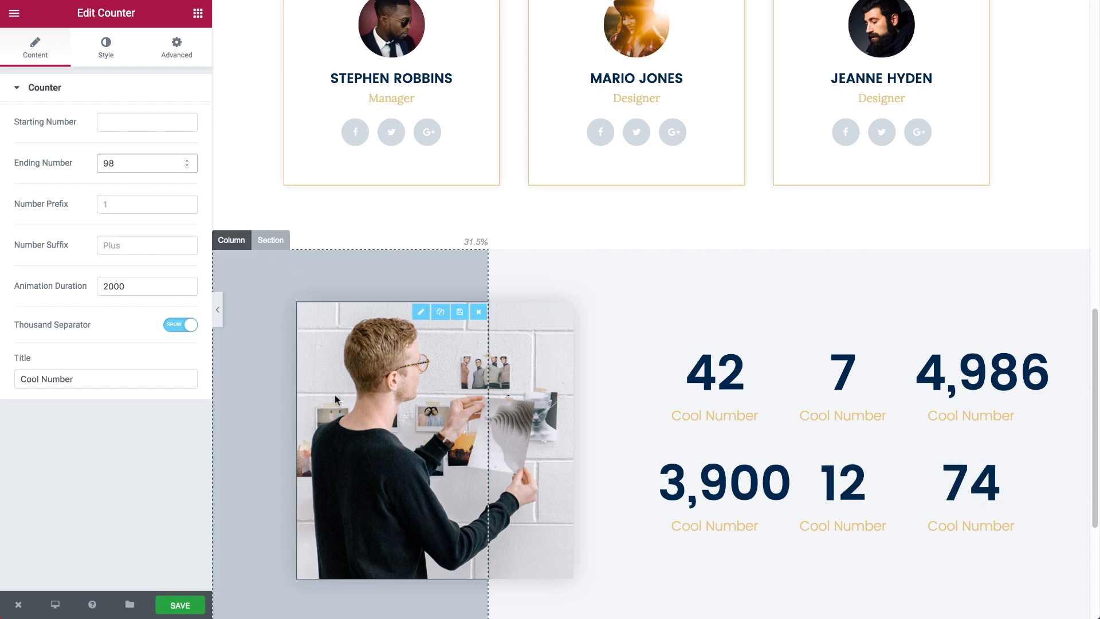
# Step: Shorten the ending number of the upper row's third counter to 498
pyautogui.click(963, 372)
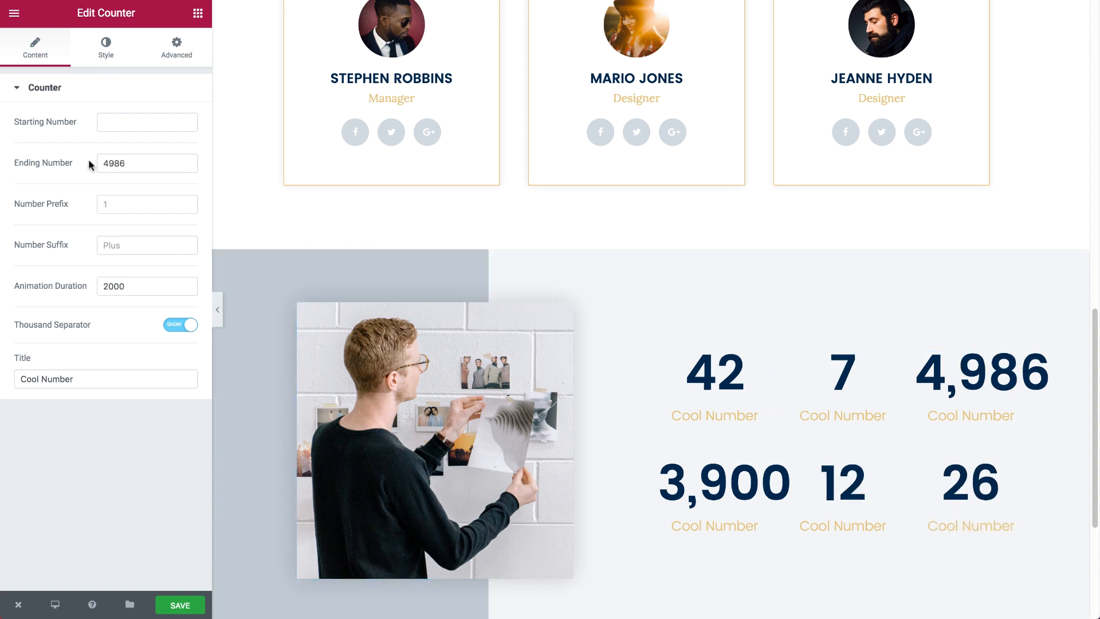
pyautogui.click(128, 160)
pyautogui.press('BackSpace')
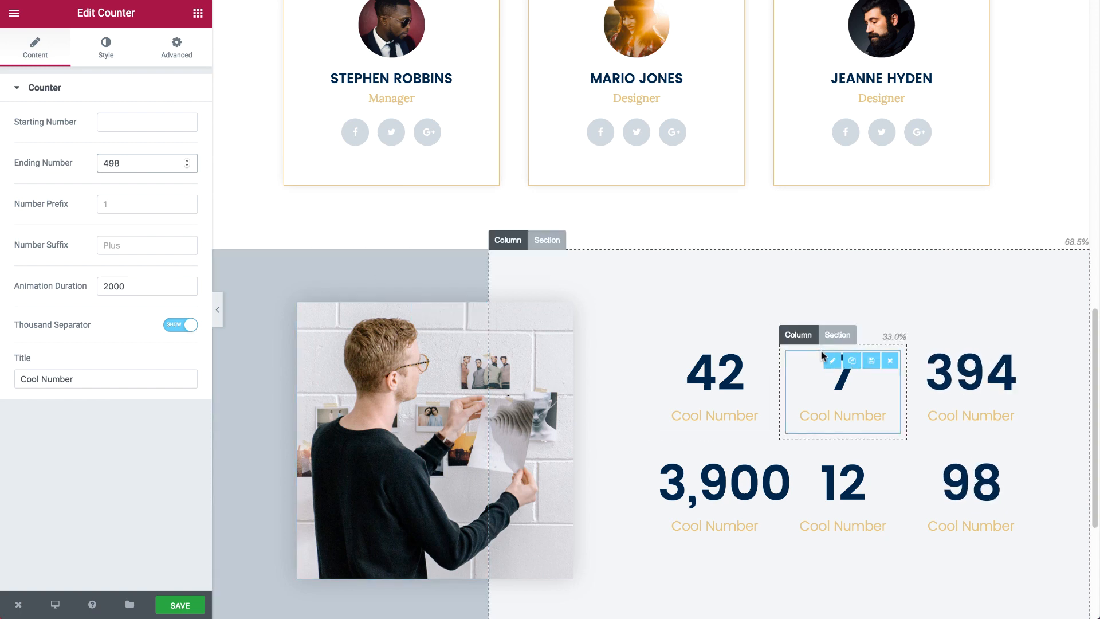
# Step: Widen the photo's column so that the counters' column takes 66.7% of the section width
pyautogui.scroll(-3, 686, 427)
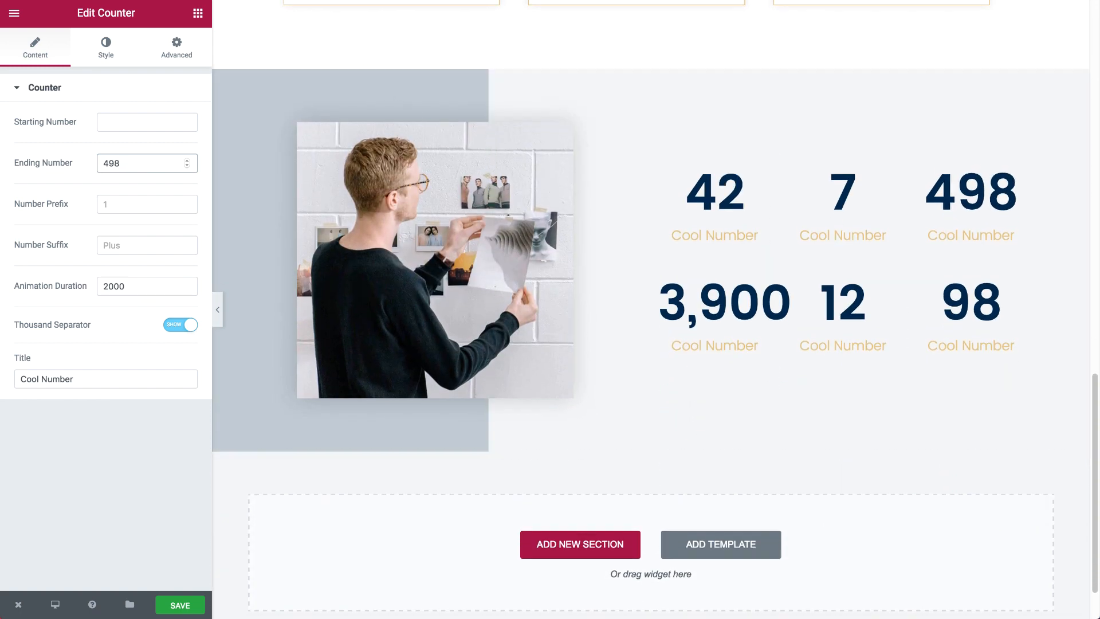
pyautogui.scroll(-1, 611, 295)
pyautogui.scroll(1, 611, 295)
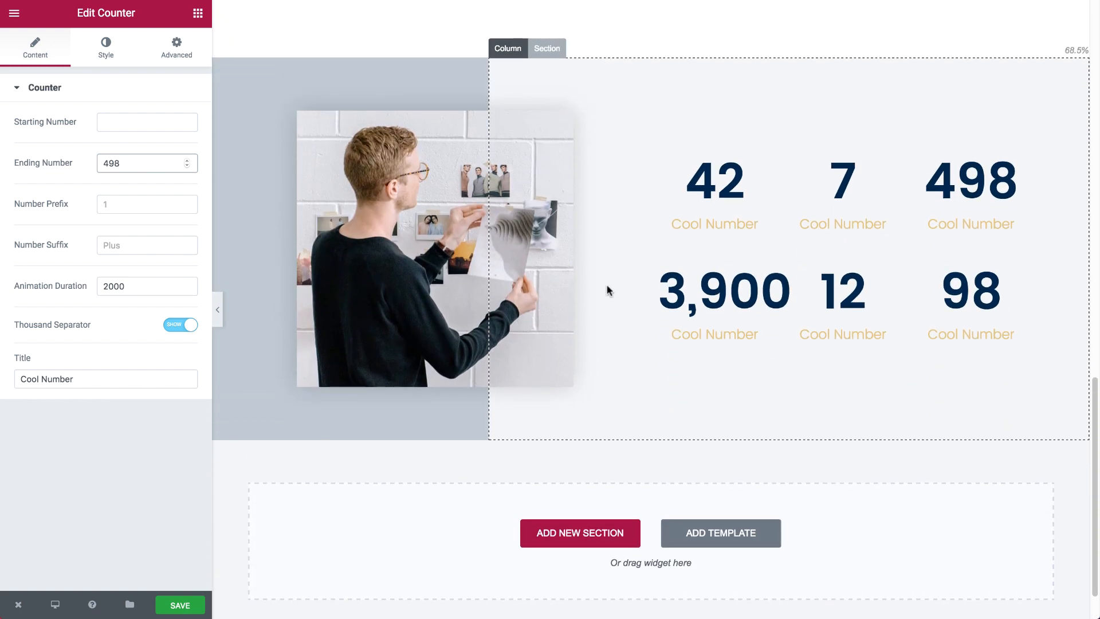
pyautogui.moveTo(496, 92); pyautogui.dragTo(512, 93)
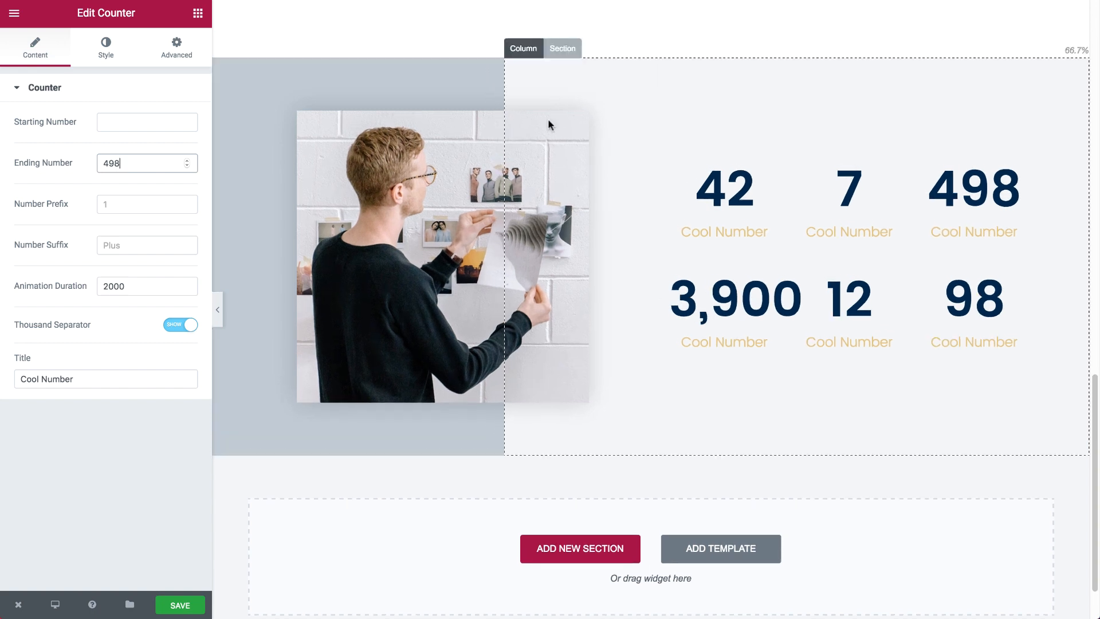
# Step: Add a new single-column section below the counters section and place a Heading widget in it
pyautogui.scroll(-1, 665, 381)
pyautogui.click(580, 478)
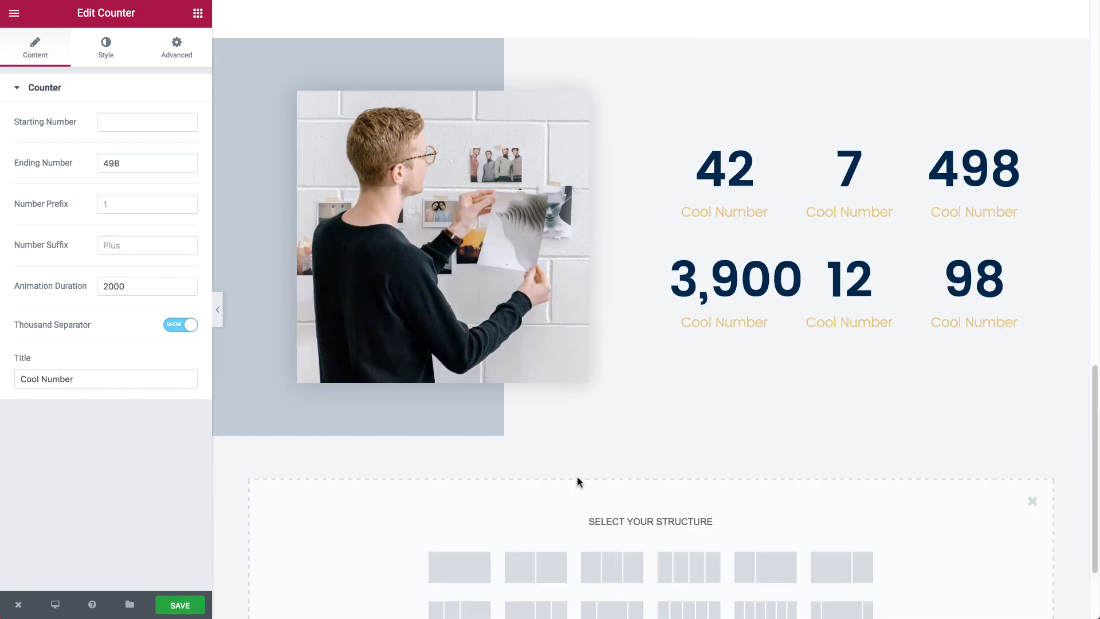
pyautogui.click(469, 562)
pyautogui.scroll(-2, 470, 557)
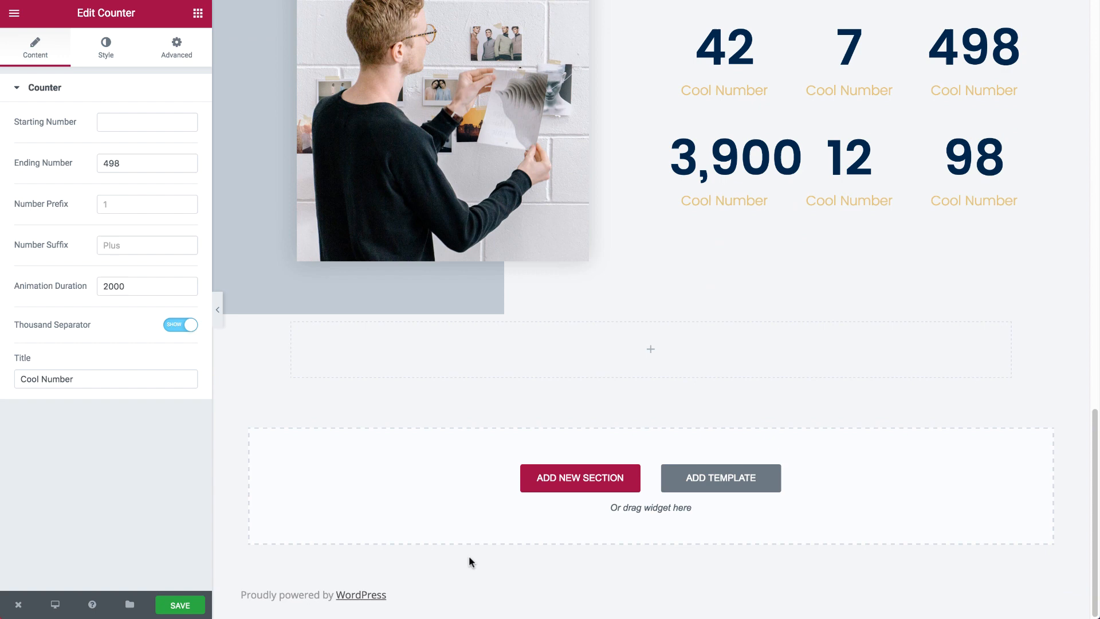
pyautogui.click(328, 340)
pyautogui.moveTo(170, 121); pyautogui.dragTo(474, 359)
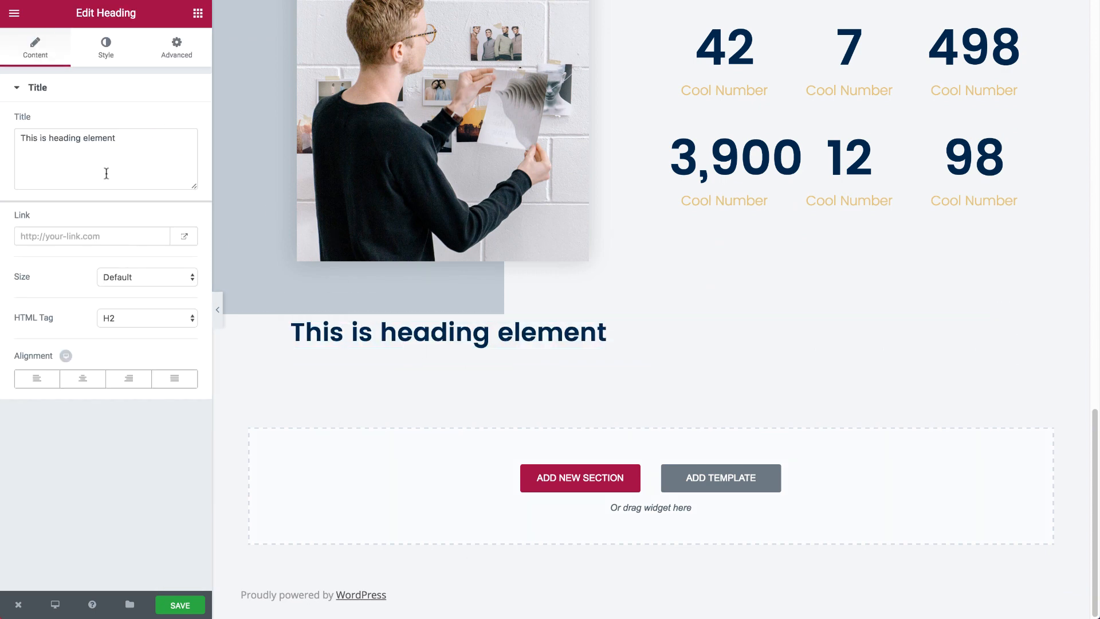
# Step: Set the new heading's title to "Our Happy Customers" and its HTML tag to H3
pyautogui.tripleClick(122, 164)
pyautogui.write('Our Happy Customers')
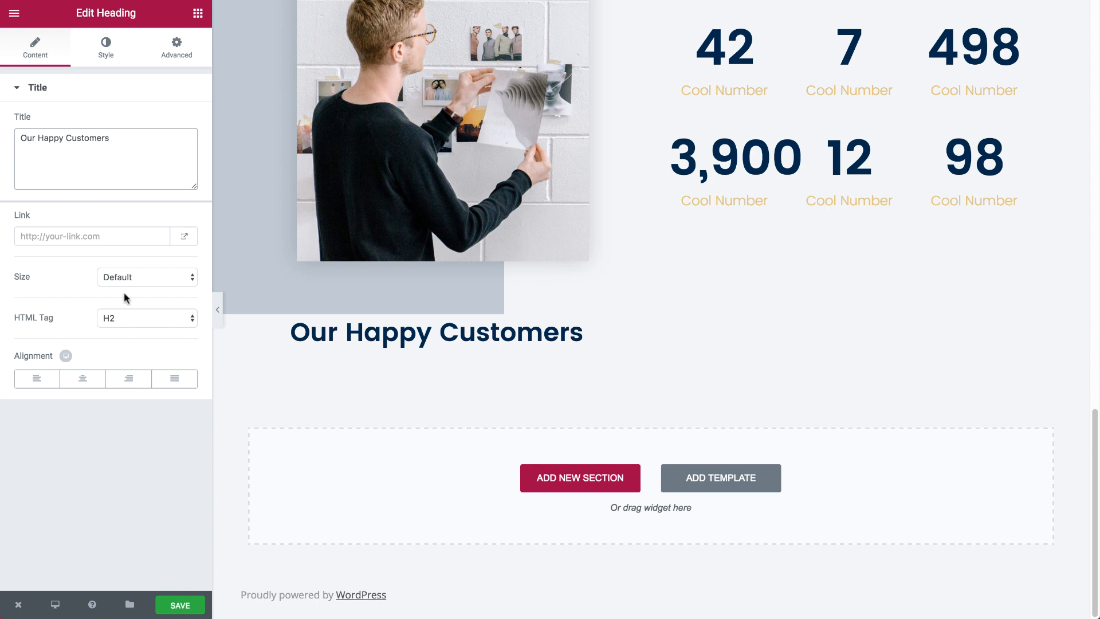
pyautogui.click(133, 319)
pyautogui.click(133, 330)
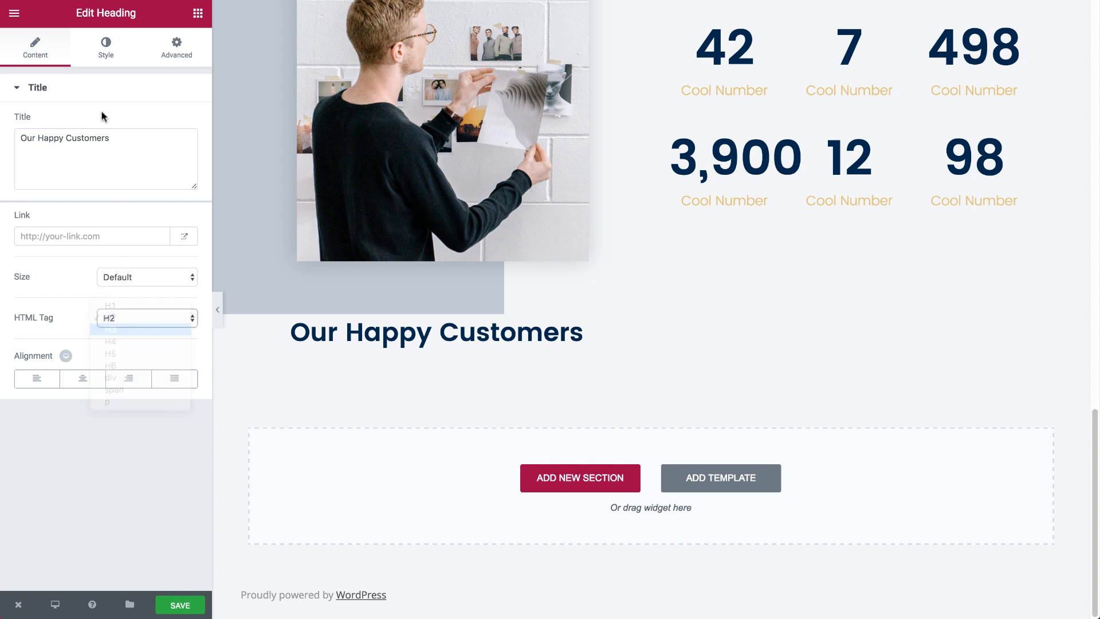
# Step: Color the "Our Happy Customers" heading text with the light gold palette swatch
pyautogui.click(99, 58)
pyautogui.click(179, 122)
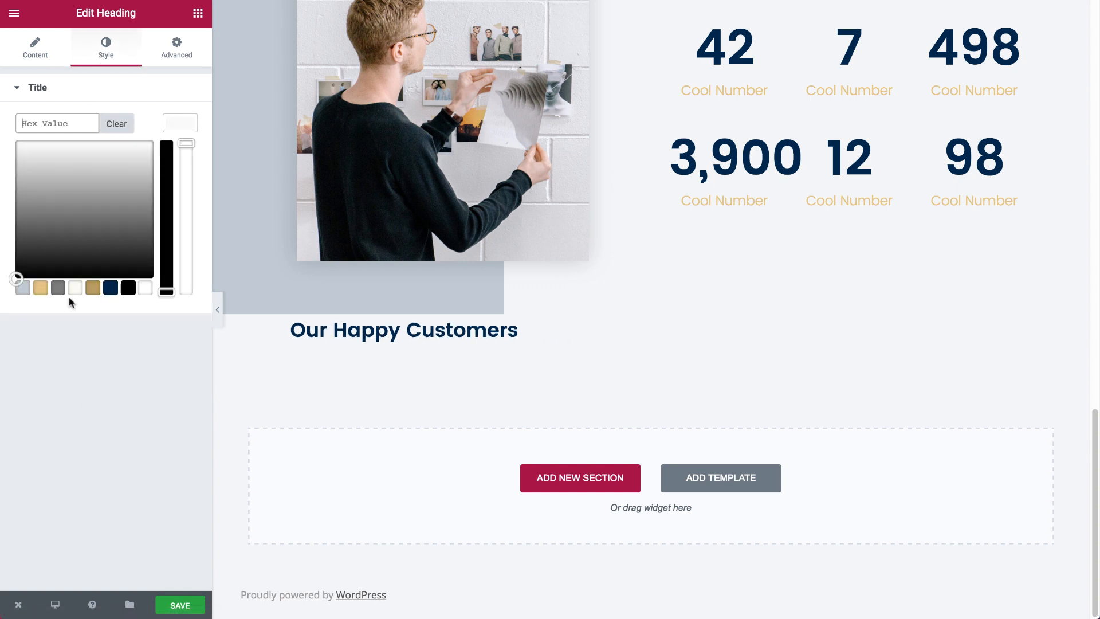
pyautogui.click(42, 287)
pyautogui.click(179, 131)
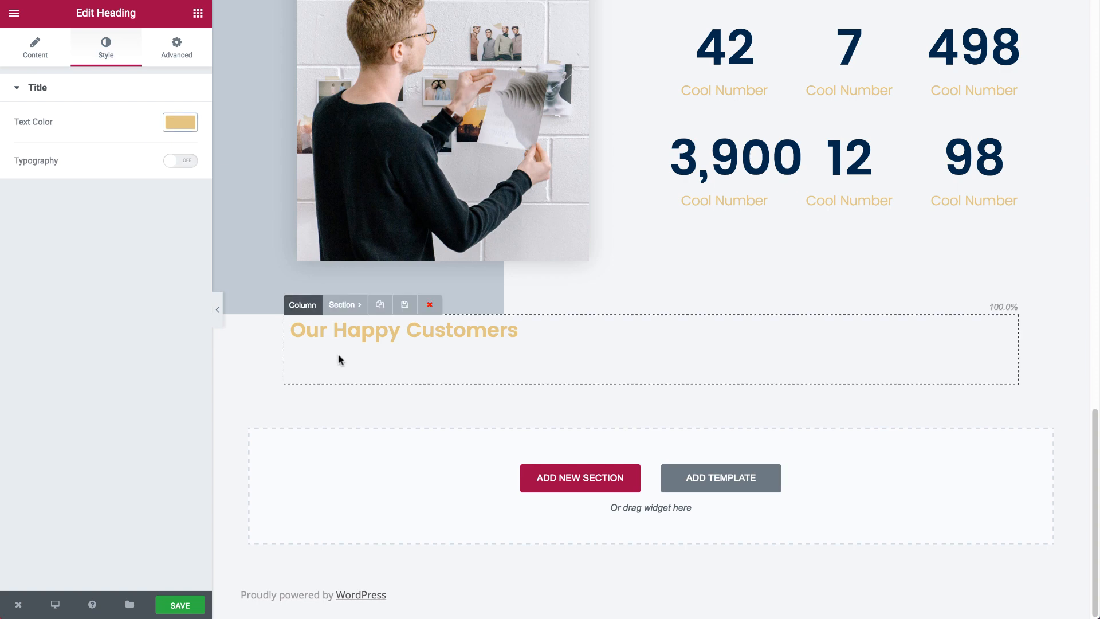
# Step: Give the section containing the "Our Happy Customers" heading a classic background in white, #ffffff
pyautogui.click(343, 305)
pyautogui.click(115, 51)
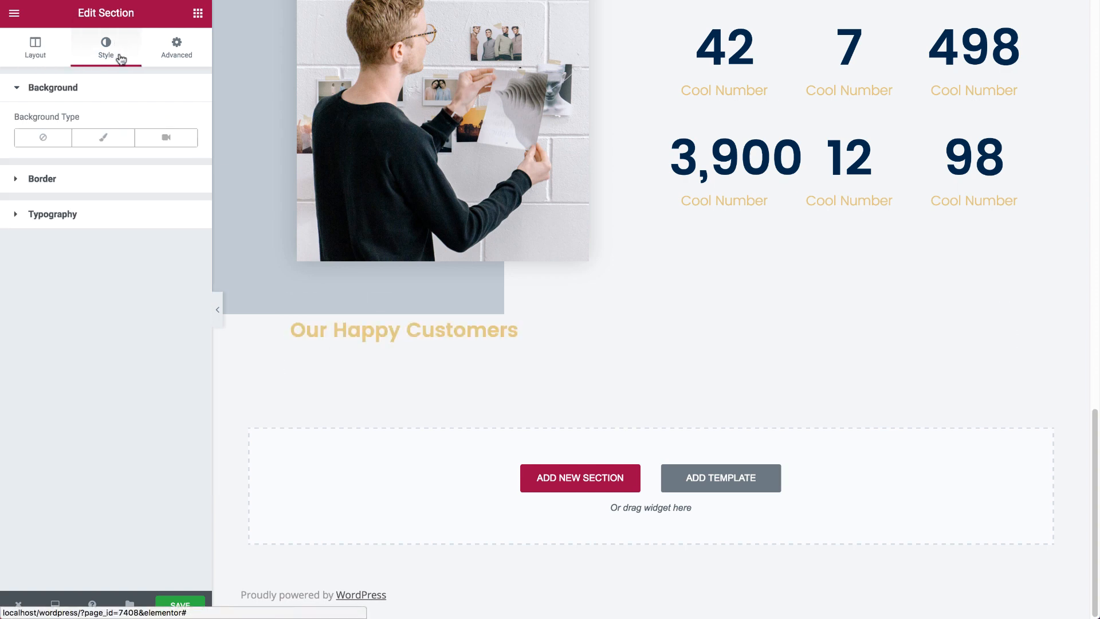
pyautogui.click(121, 139)
pyautogui.click(189, 178)
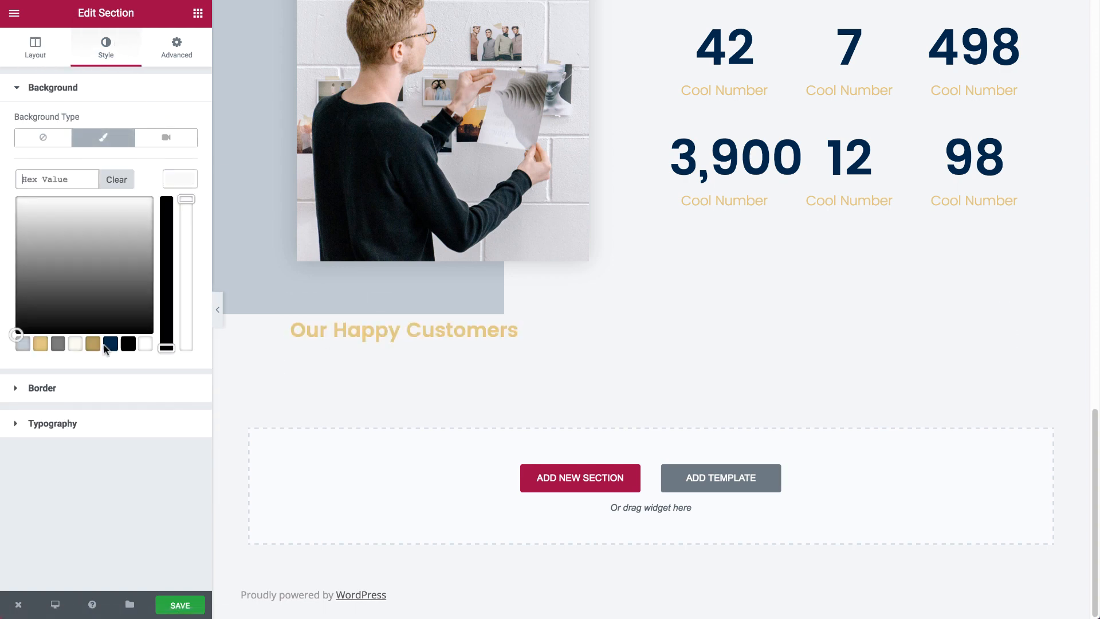
pyautogui.click(146, 344)
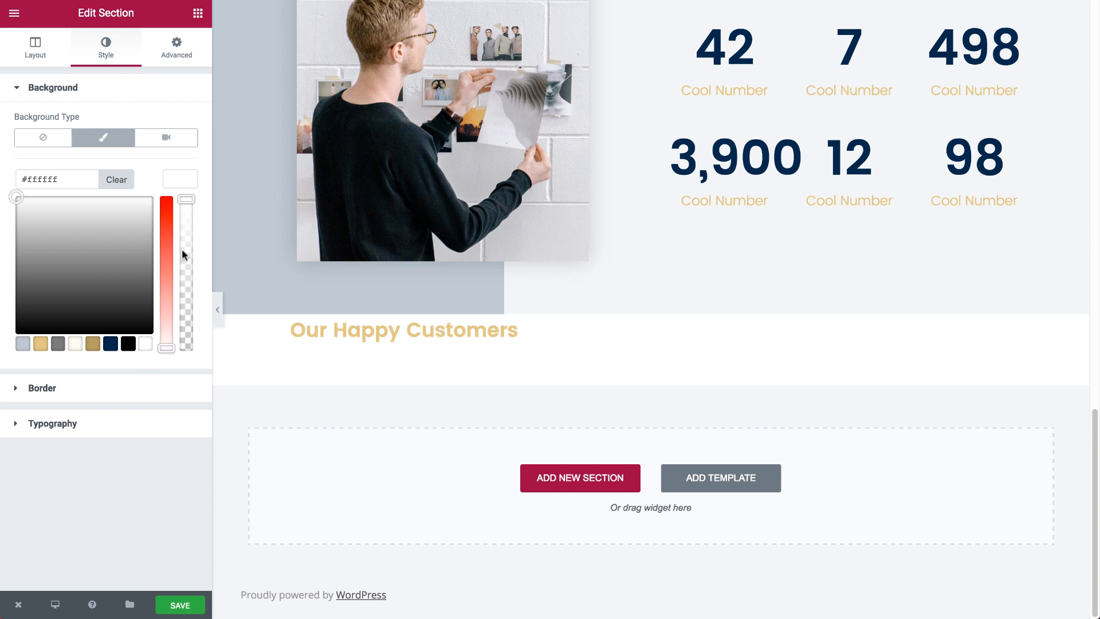
pyautogui.click(182, 183)
# Step: Unlink the section's padding and margin values and set top padding to 80, bottom padding to 90 and bottom margin to 20 px
pyautogui.click(177, 49)
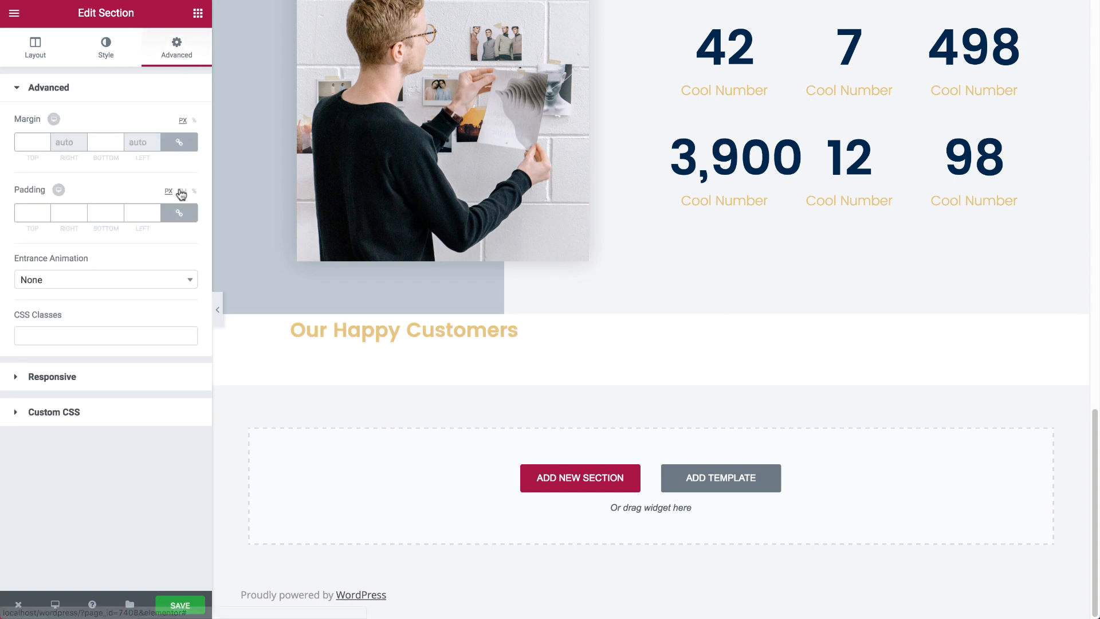
pyautogui.click(179, 217)
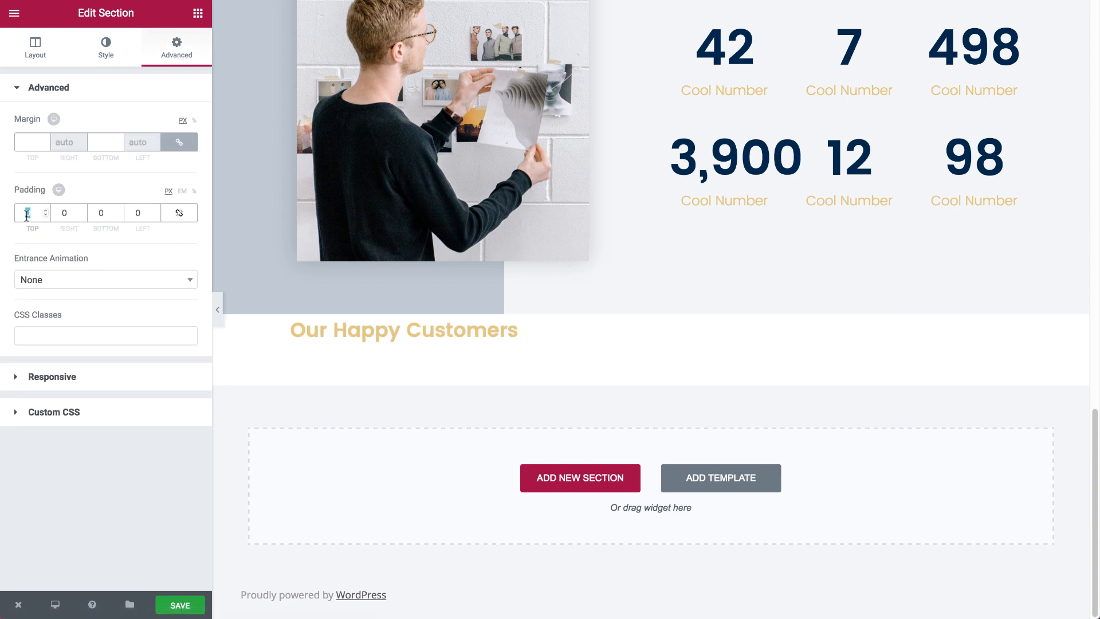
pyautogui.write('80')
pyautogui.press('Tab')
pyautogui.press('Tab')
pyautogui.write('90')
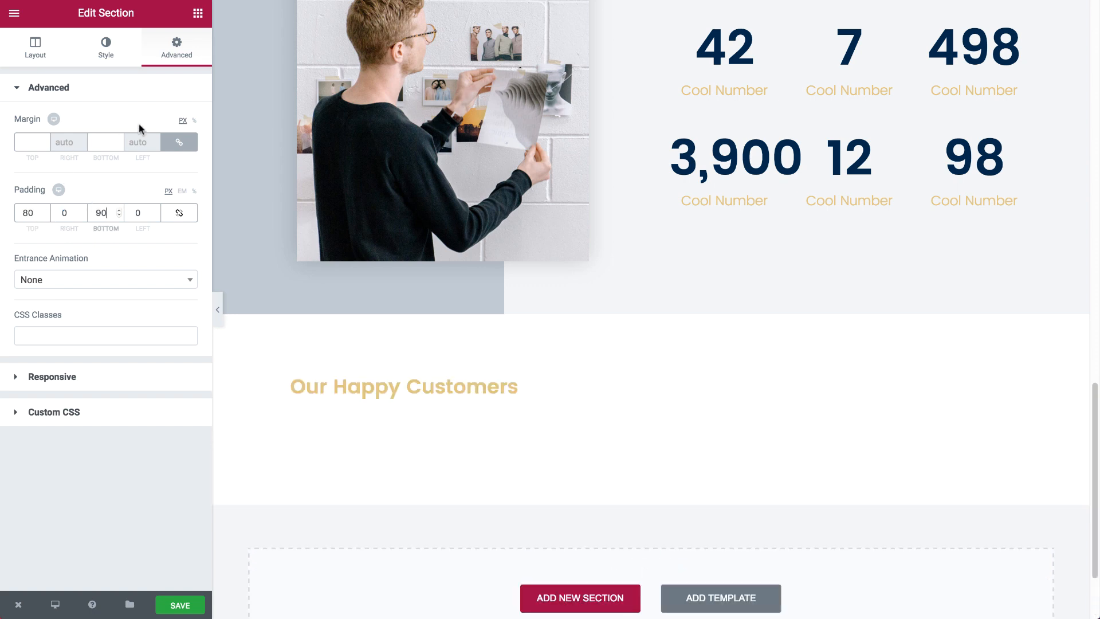
pyautogui.click(176, 141)
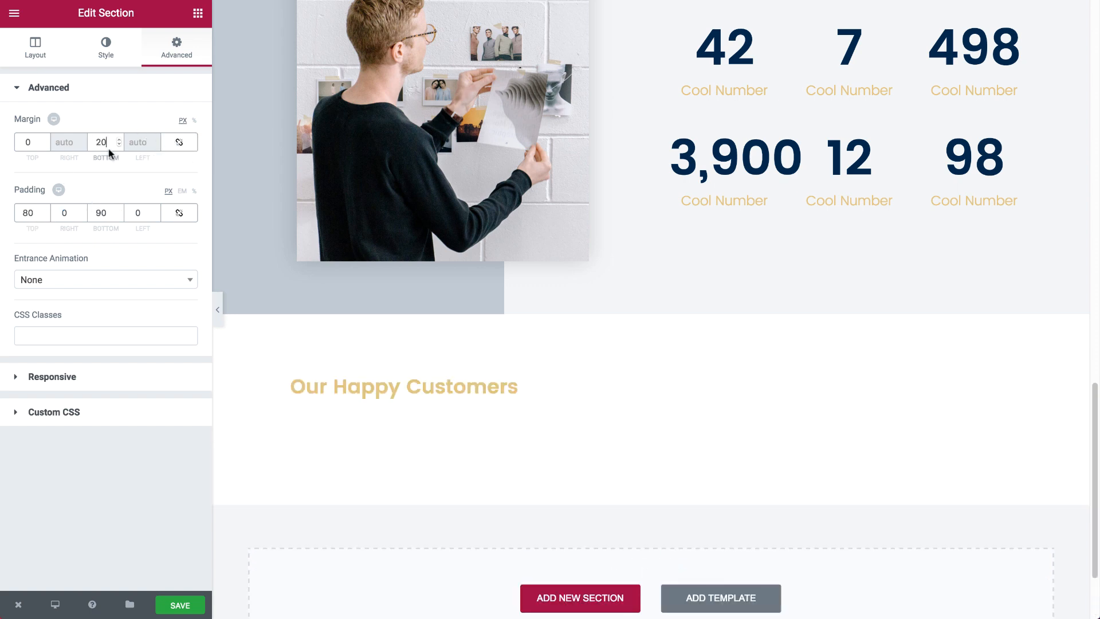
# Step: Add an Image Carousel widget directly below the "Our Happy Customers" heading
pyautogui.click(198, 13)
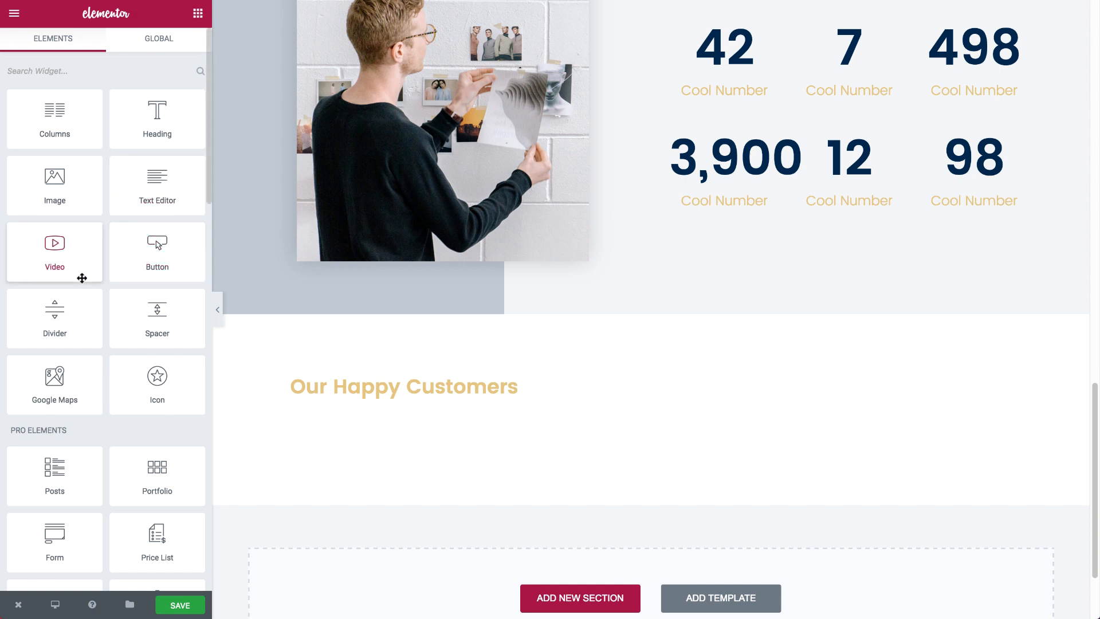
pyautogui.scroll(-4, 85, 279)
pyautogui.scroll(1, 81, 278)
pyautogui.scroll(-5, 81, 278)
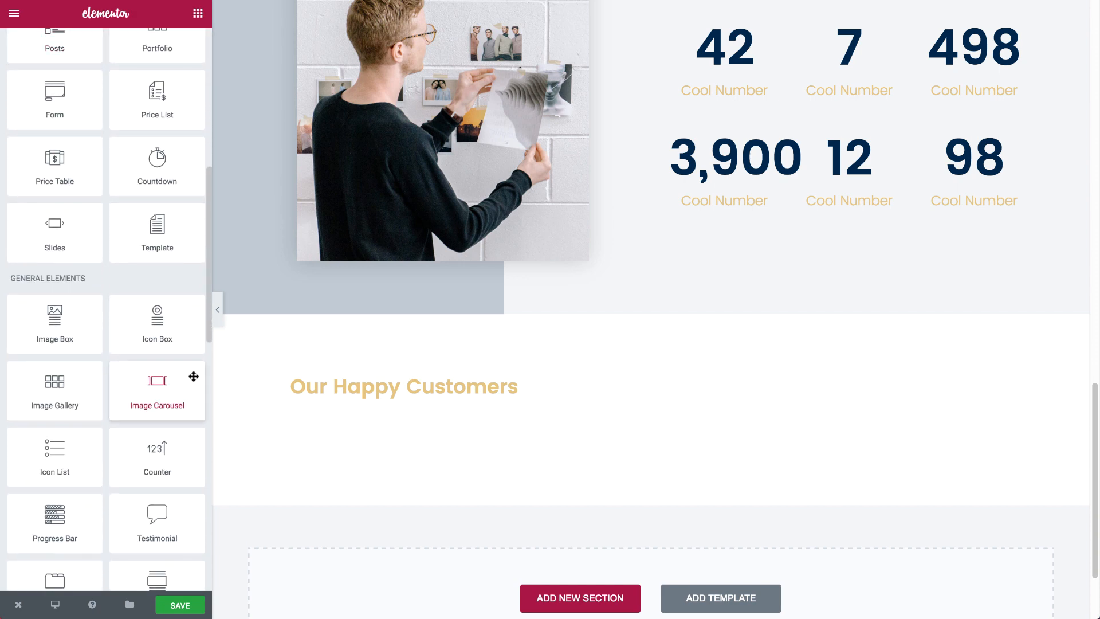
pyautogui.moveTo(161, 405); pyautogui.dragTo(372, 403)
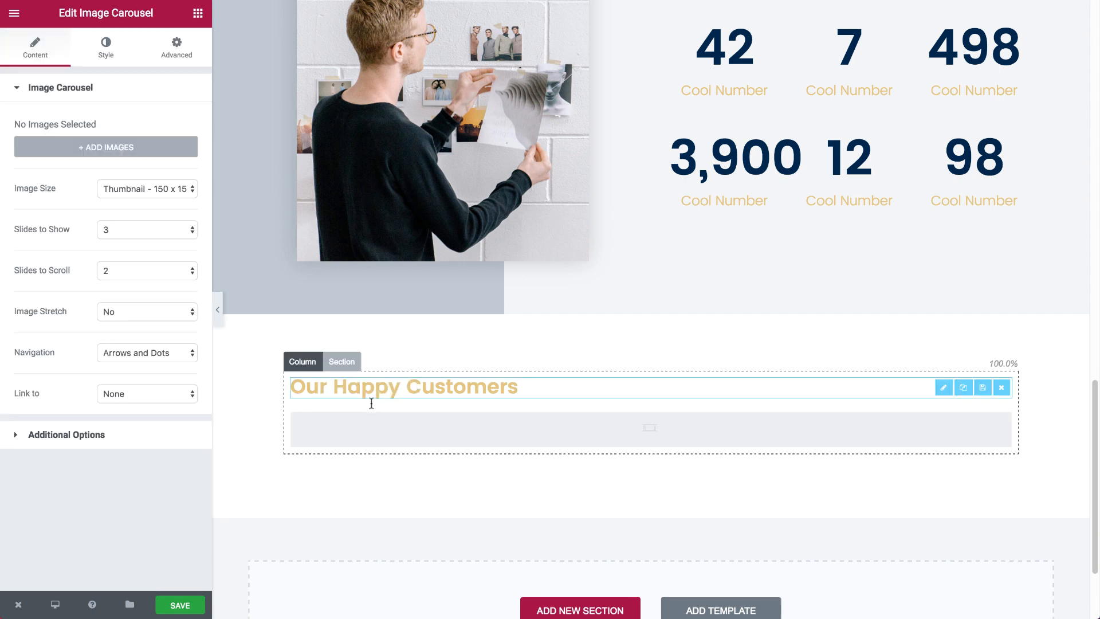
# Step: Fill the carousel with a media library gallery of the Zusman, MapMaster, Bastil, Boleir, Darkside, Fifthflour, Madrin and Geo logos
pyautogui.click(91, 150)
pyautogui.scroll(-2, 565, 407)
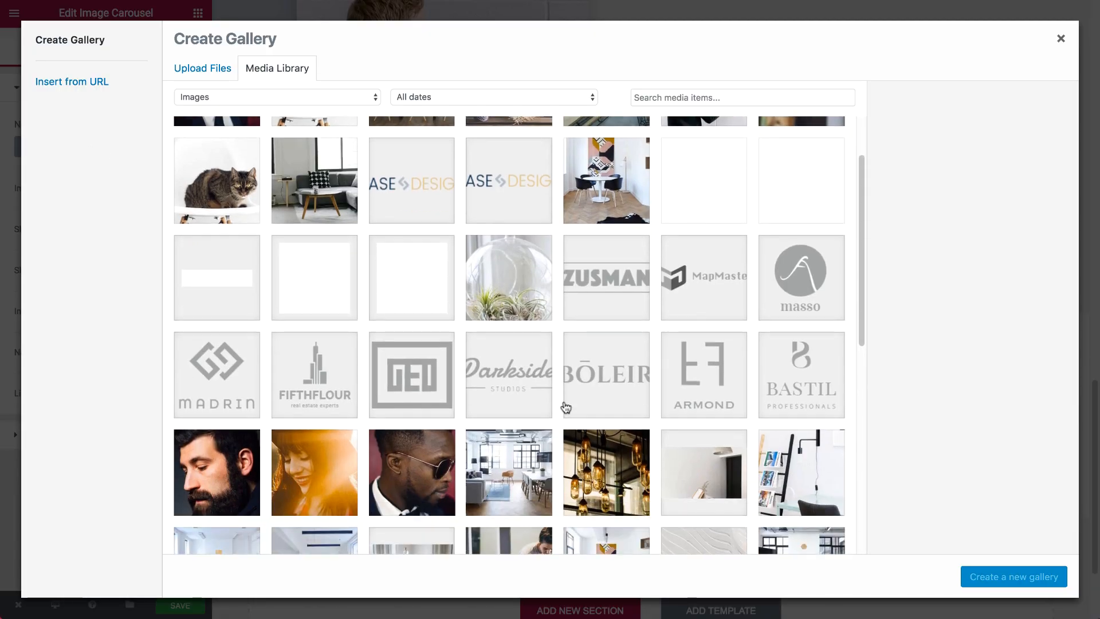
pyautogui.click(610, 318)
pyautogui.click(708, 282)
pyautogui.click(764, 373)
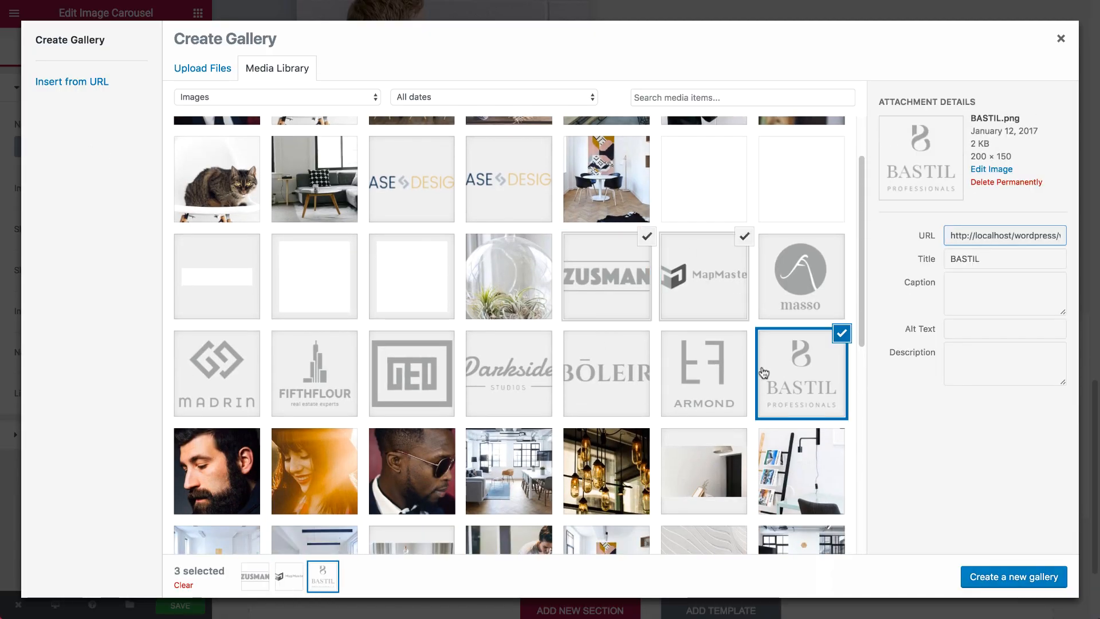
pyautogui.click(620, 372)
pyautogui.click(492, 369)
pyautogui.click(325, 369)
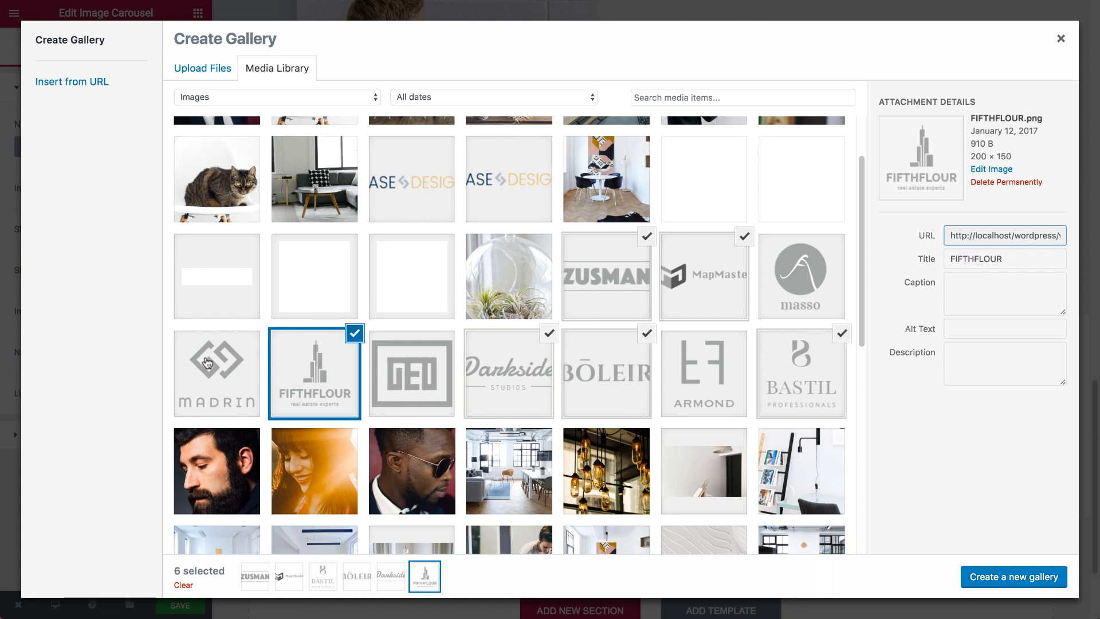
pyautogui.click(207, 363)
pyautogui.click(440, 351)
pyautogui.click(1016, 569)
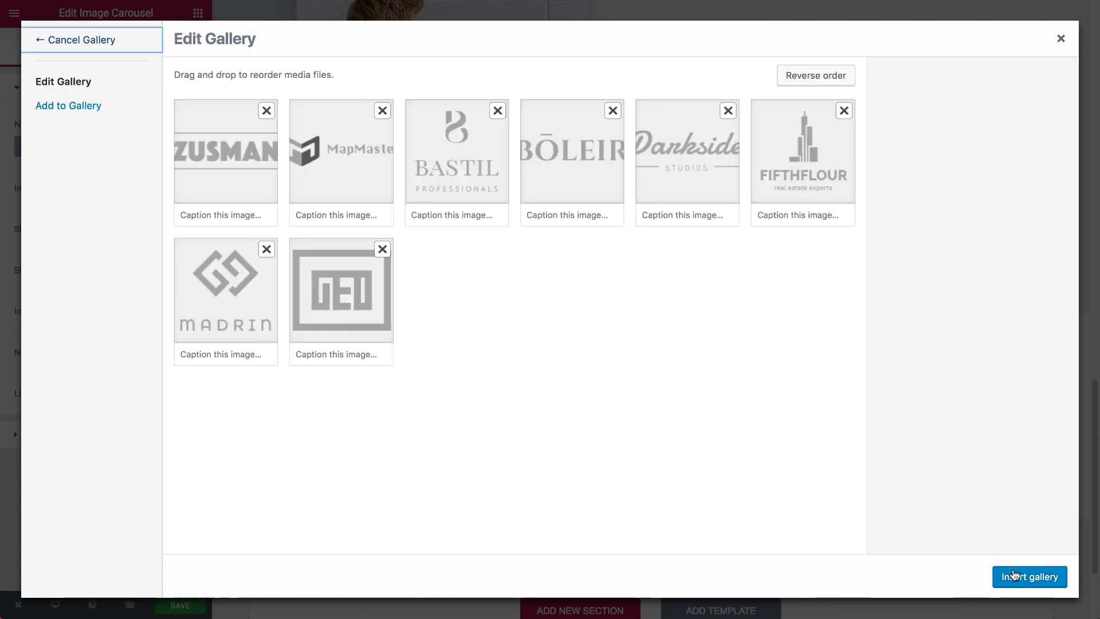
pyautogui.click(1026, 577)
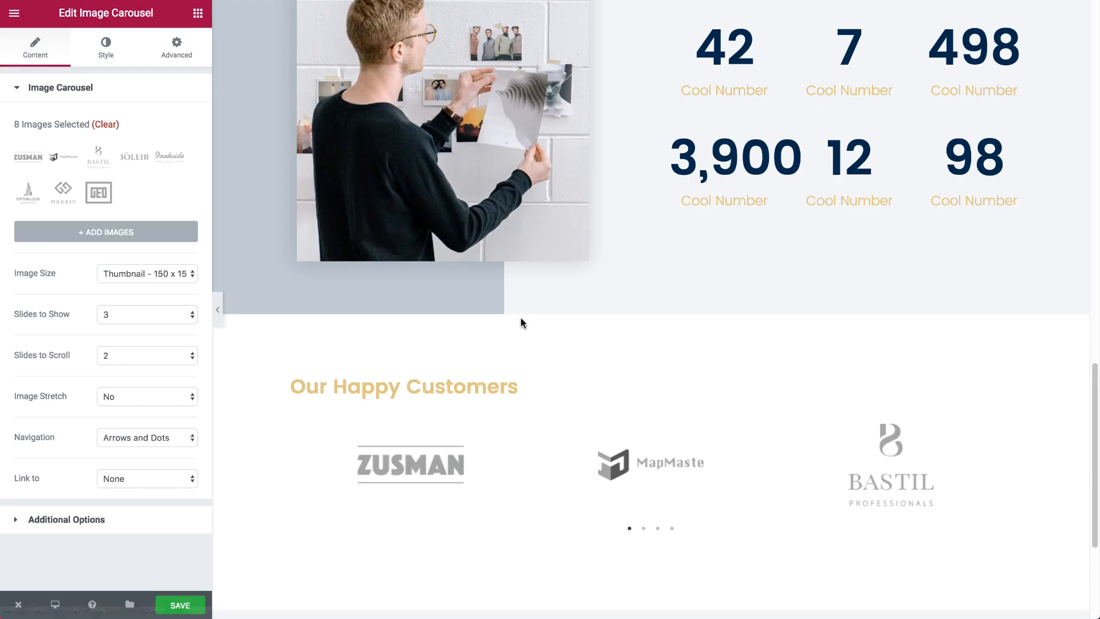
# Step: Set the carousel to show 6 slides and use the Full image size
pyautogui.click(128, 310)
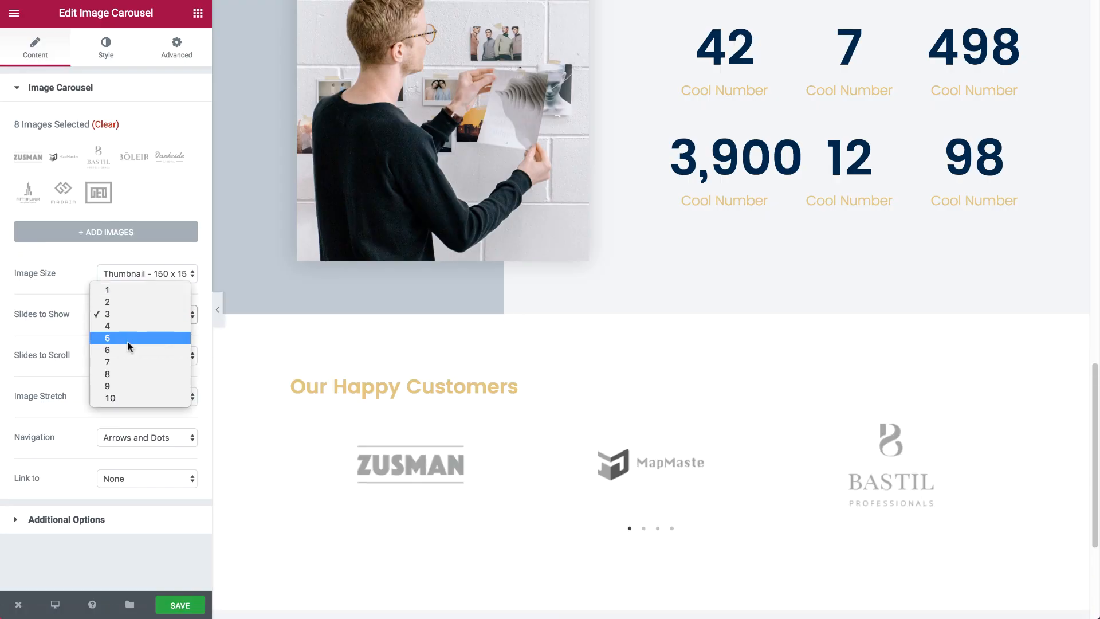
pyautogui.click(125, 350)
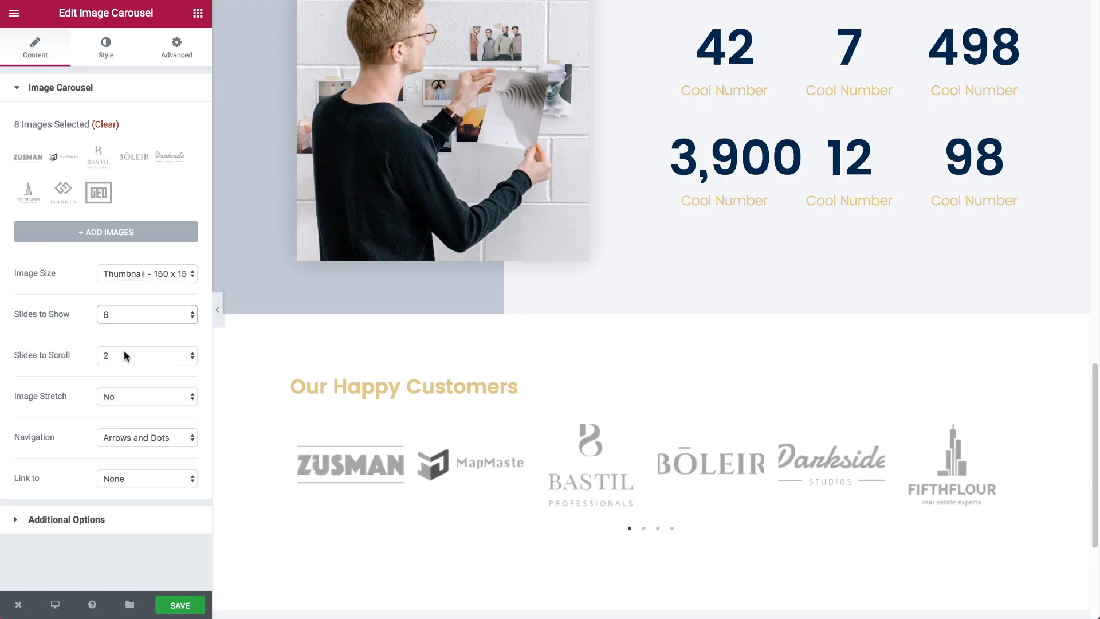
pyautogui.click(135, 274)
pyautogui.click(146, 331)
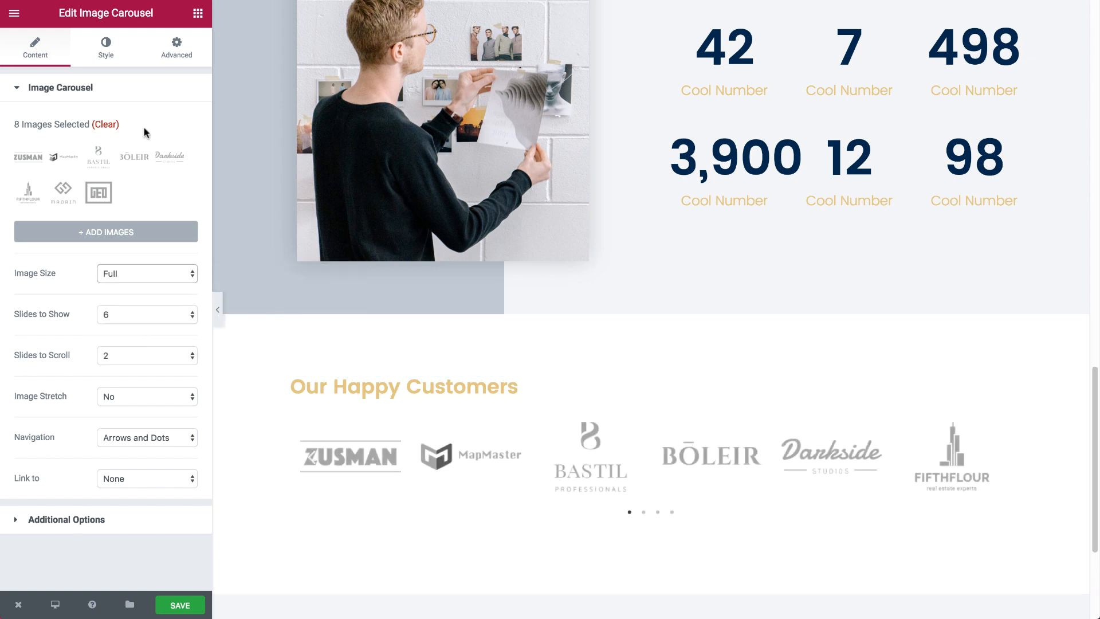
# Step: Set the carousel to scroll 5 slides at a time, give its images a custom spacing of 40, and preview the page
pyautogui.click(108, 359)
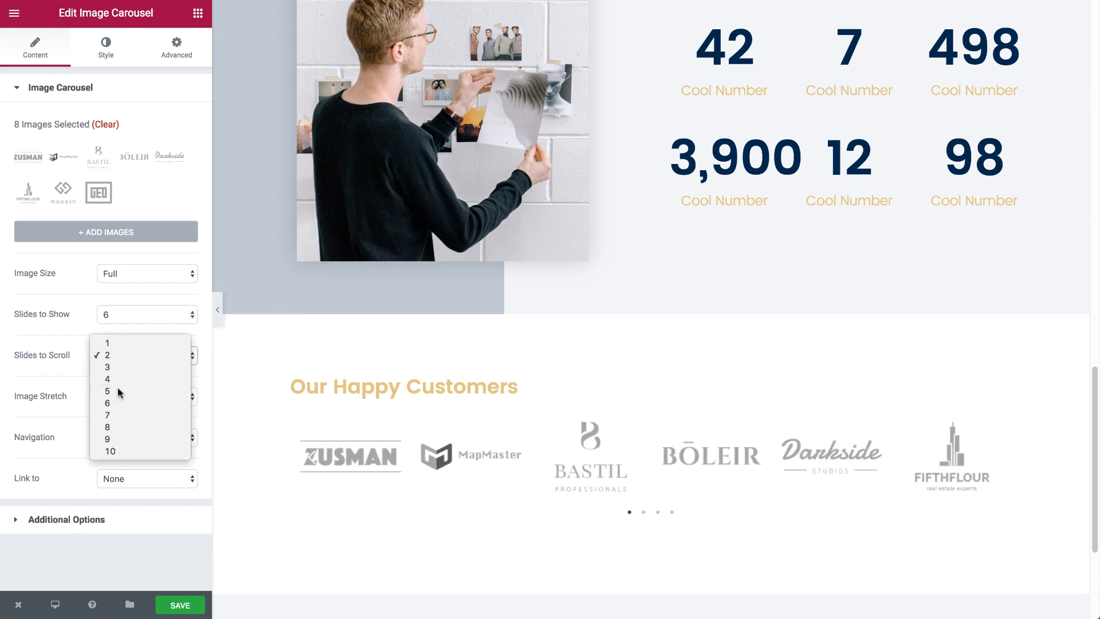
pyautogui.click(118, 387)
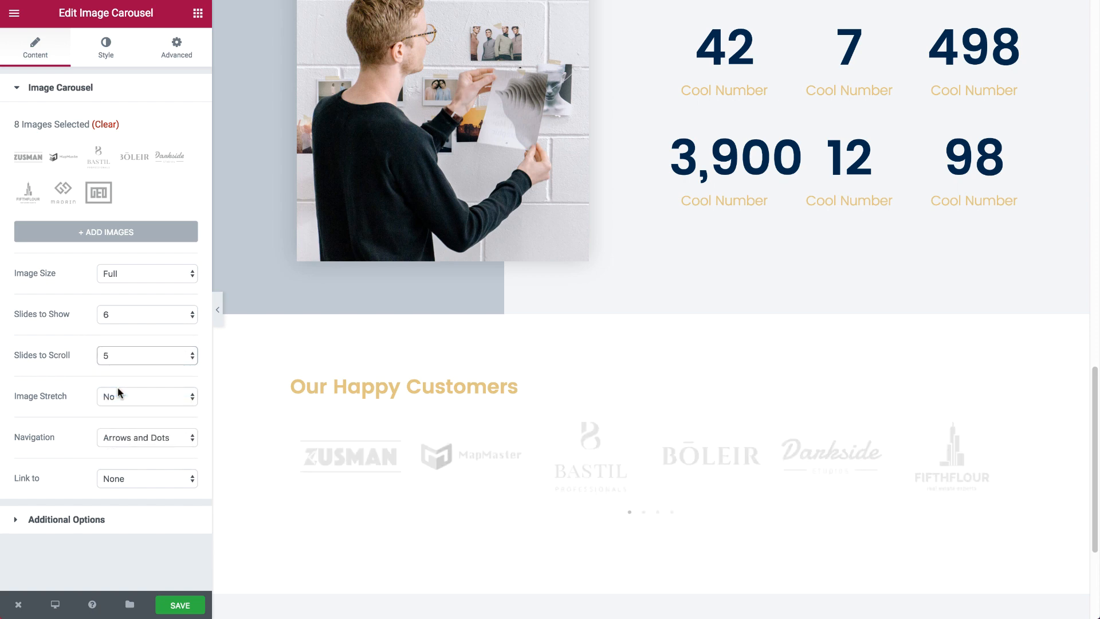
pyautogui.click(106, 49)
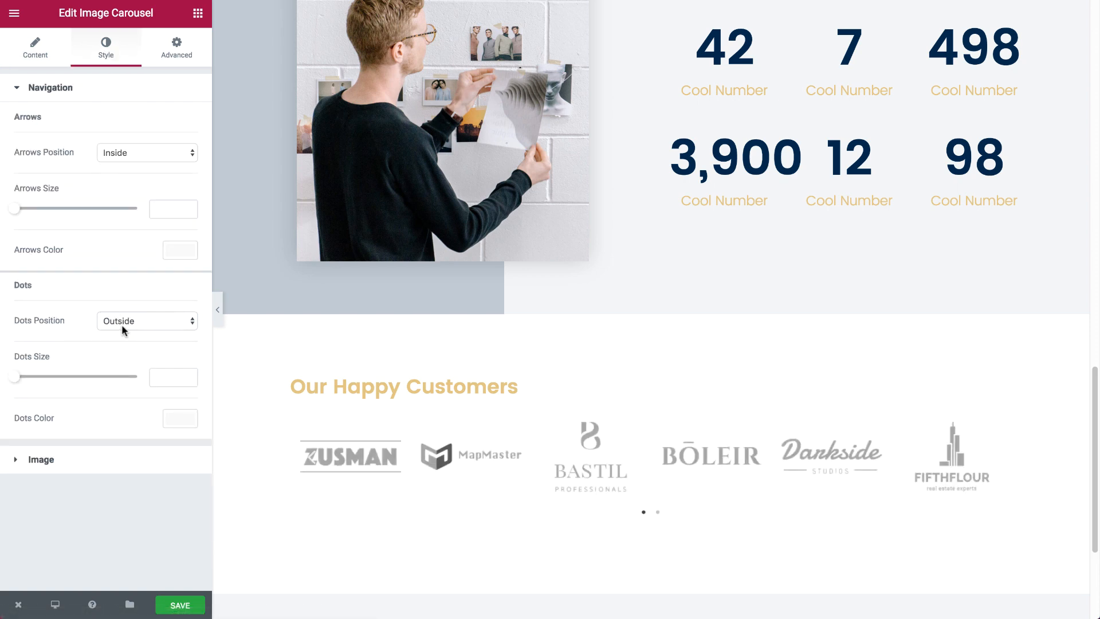
pyautogui.click(59, 469)
pyautogui.click(118, 158)
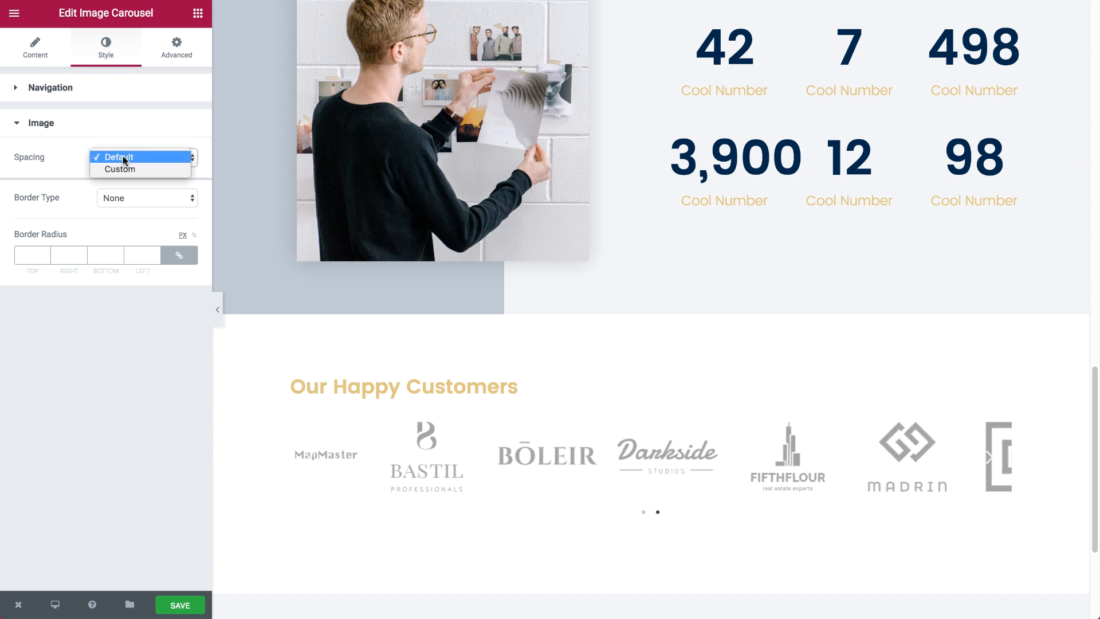
pyautogui.click(118, 169)
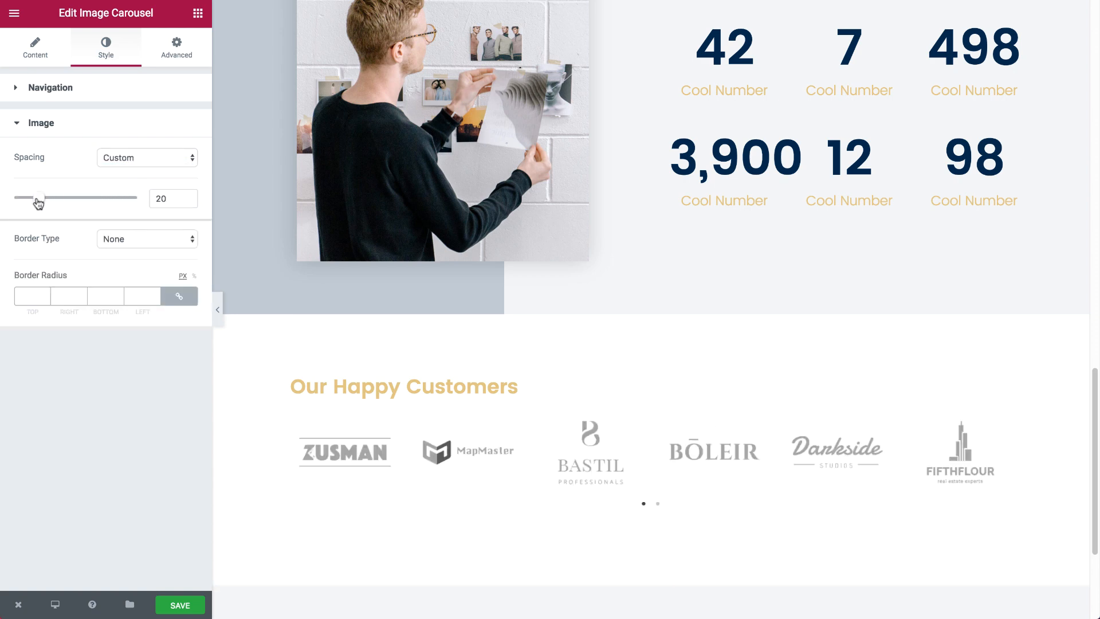
pyautogui.moveTo(38, 198); pyautogui.dragTo(63, 199)
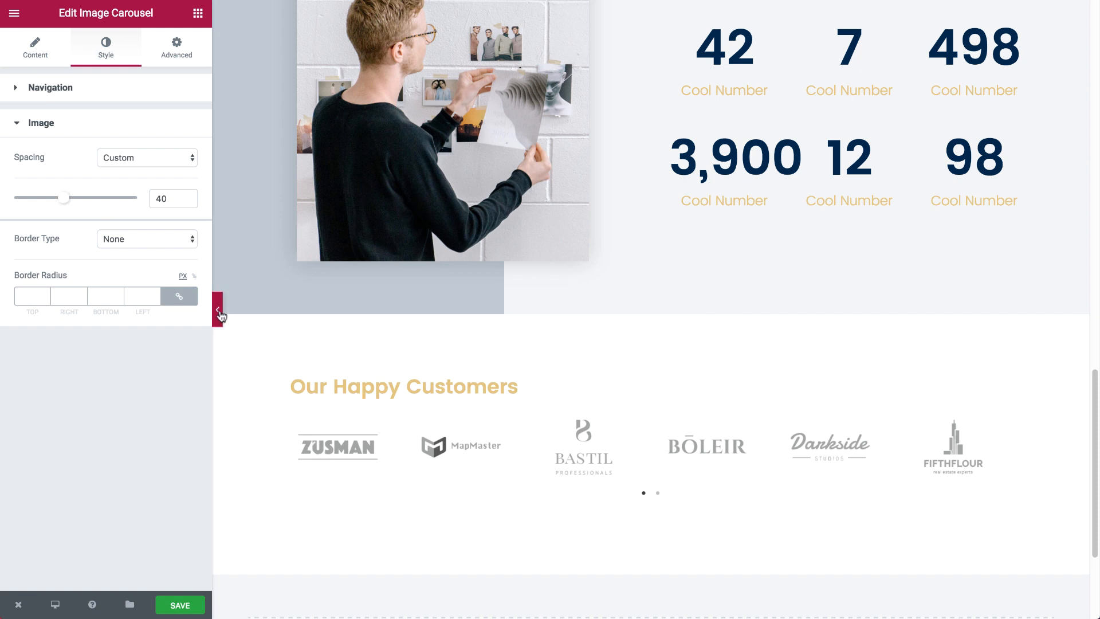
pyautogui.click(218, 310)
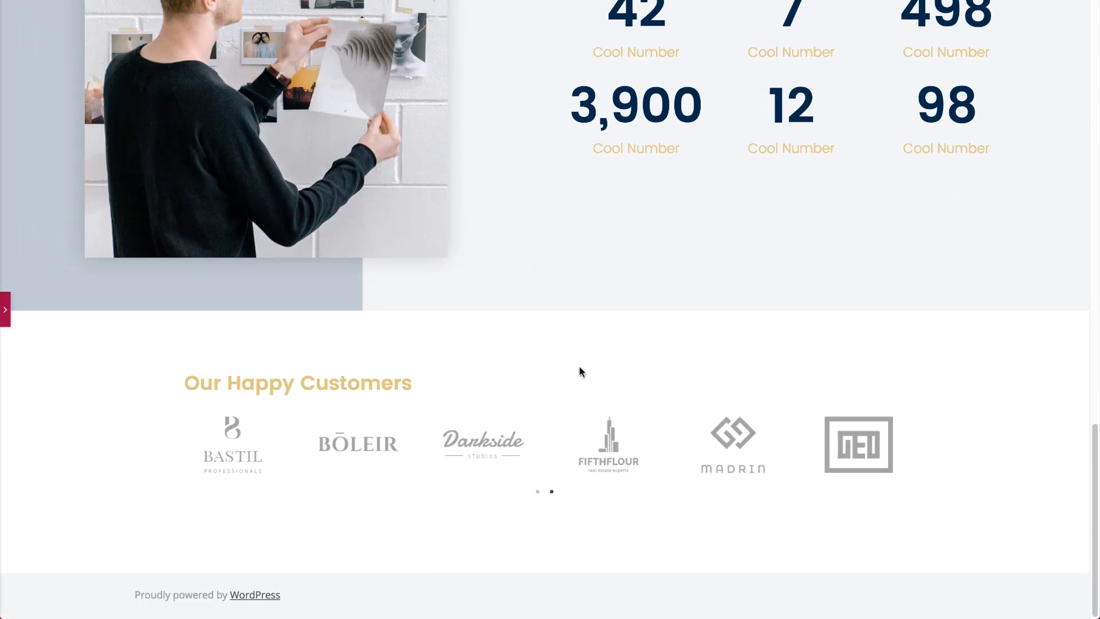
pyautogui.click(6, 321)
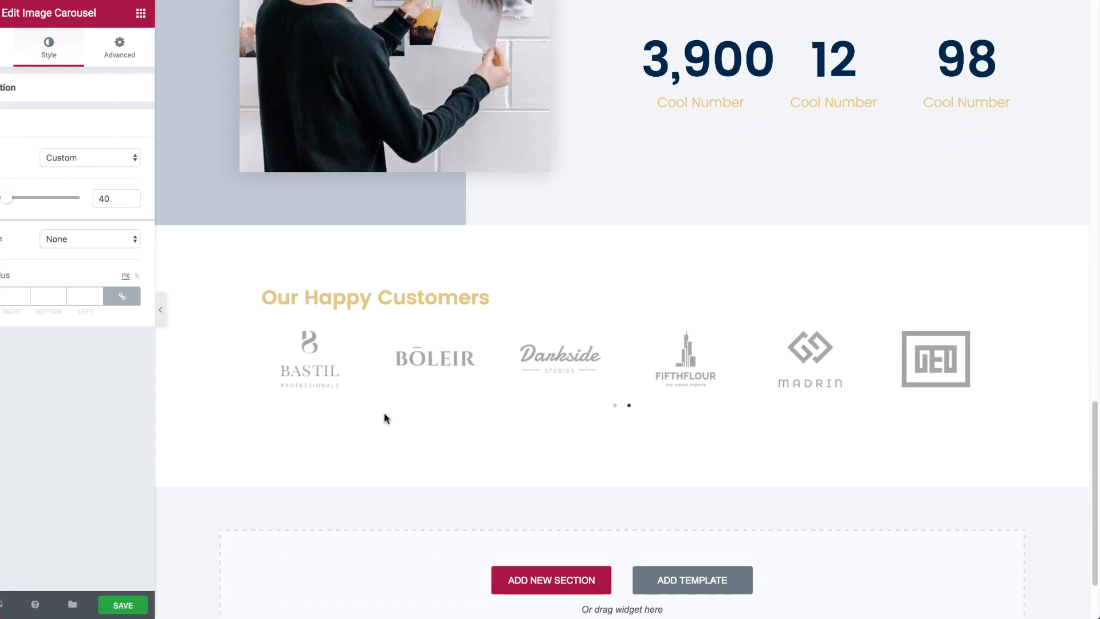
# Step: Unlink the margin values of the "Our Happy Customers" heading and set its bottom margin to 30 px
pyautogui.click(356, 262)
pyautogui.click(165, 65)
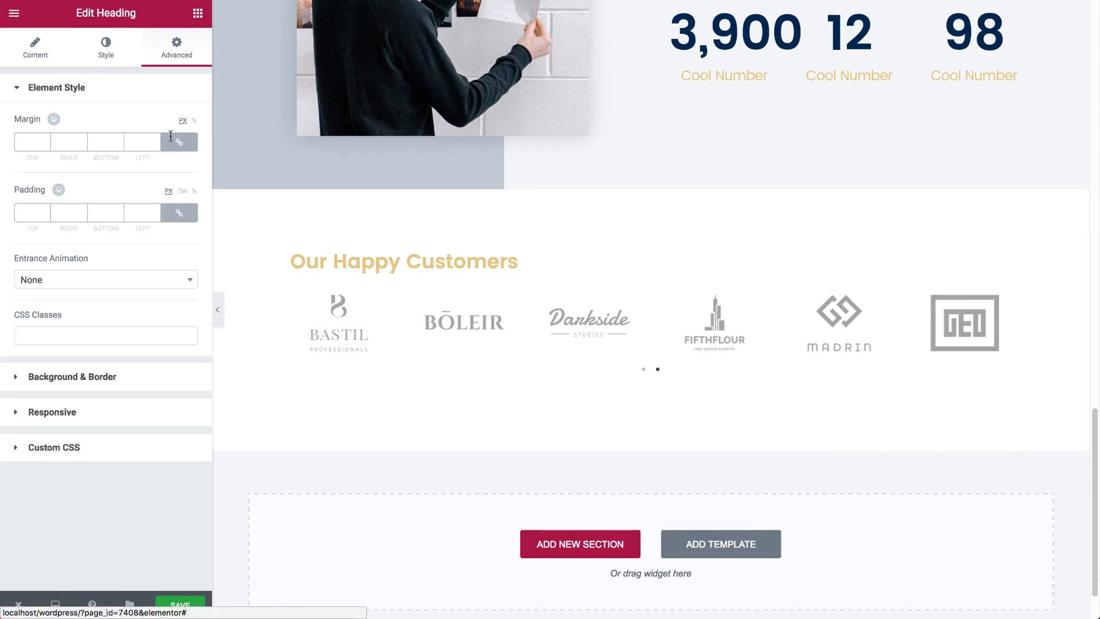
pyautogui.click(179, 142)
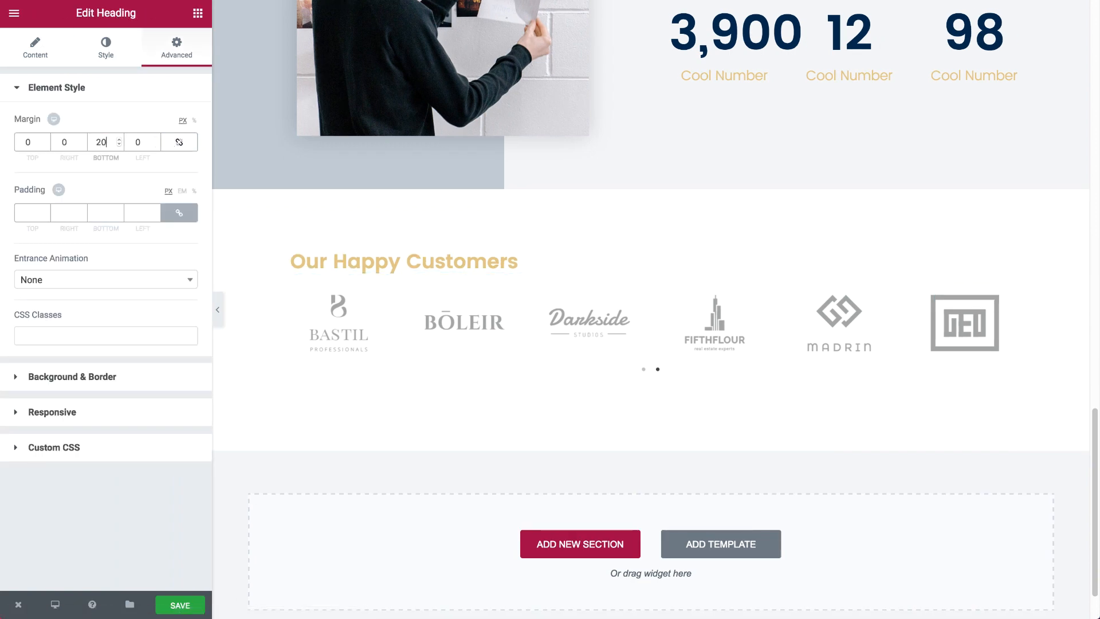
pyautogui.doubleClick(93, 142)
pyautogui.write('30')
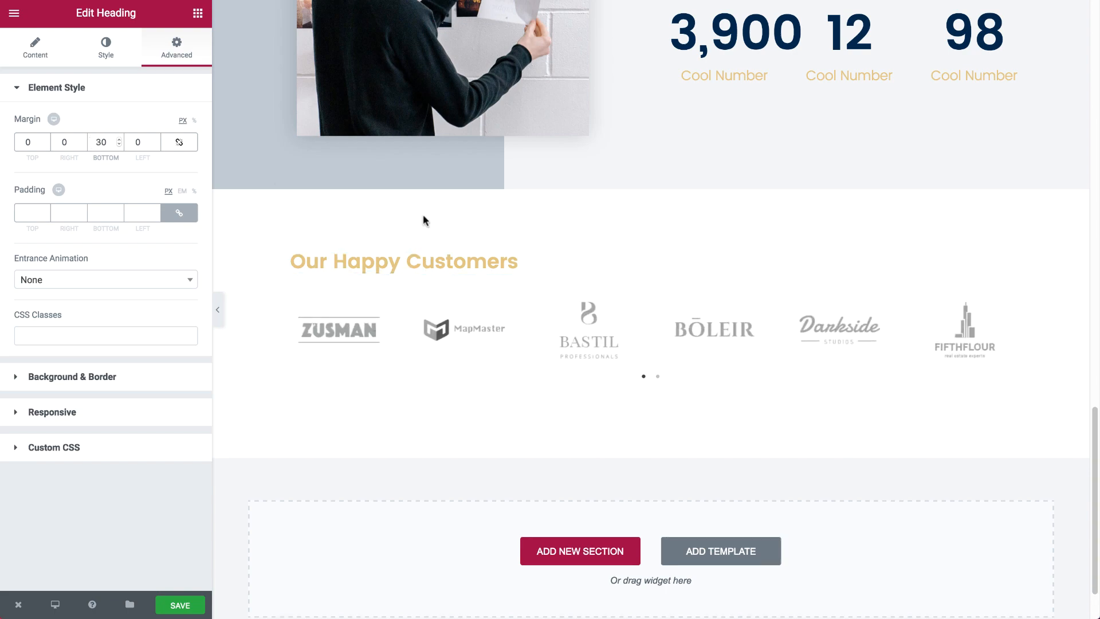
pyautogui.scroll(1, 423, 214)
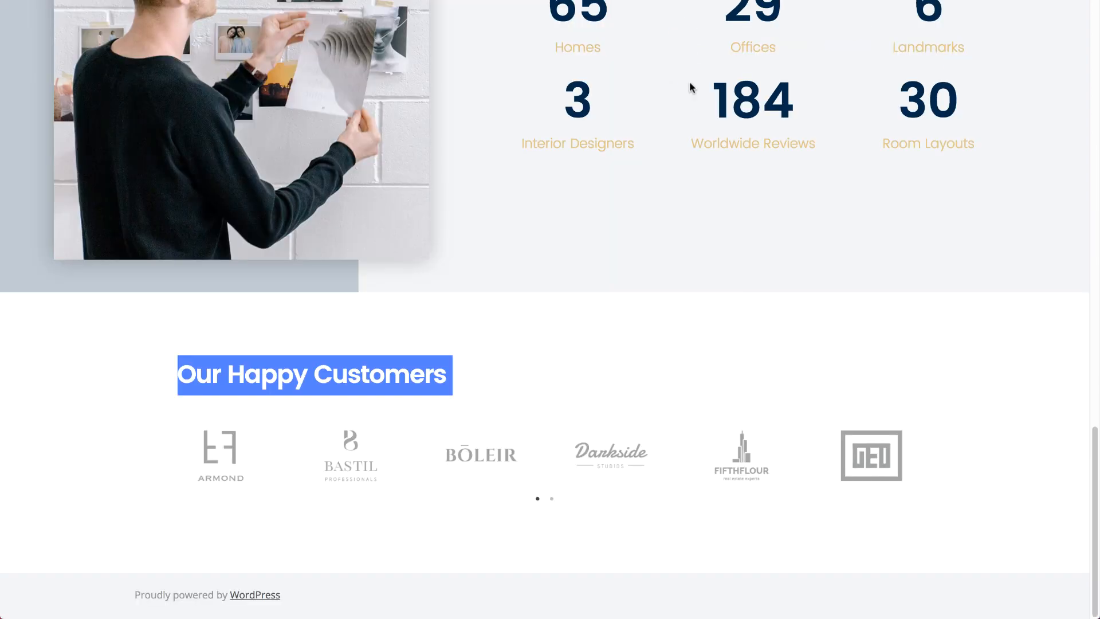
# Step: Look over the finished Contact page, go from the About page editor to the dashboard, and start a new page titled Contact
pyautogui.scroll(20, 690, 82)
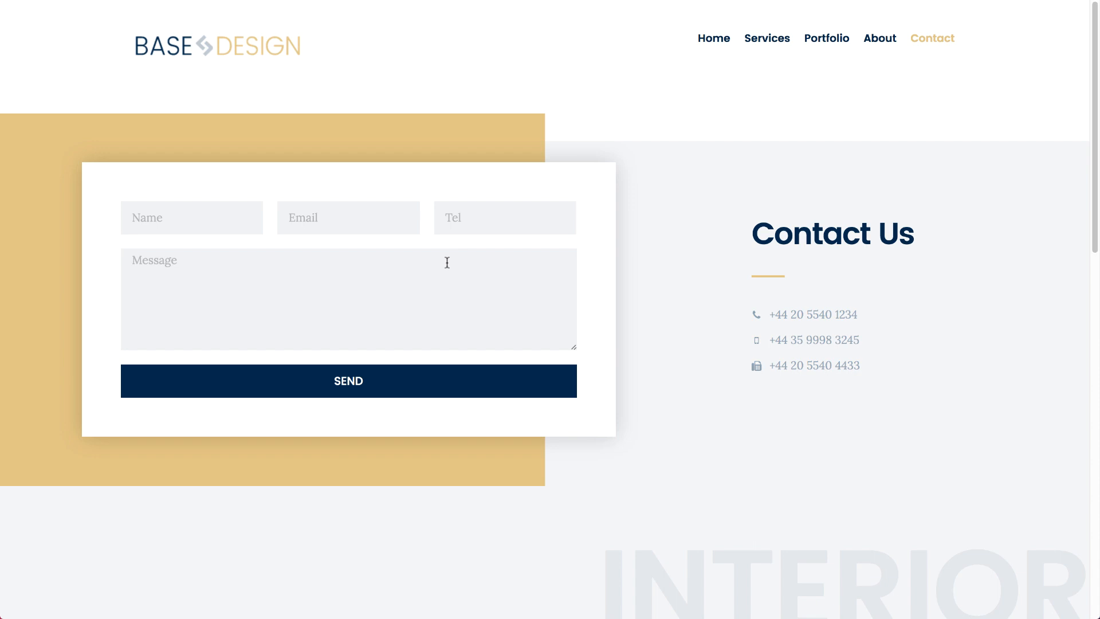
pyautogui.scroll(-14, 447, 262)
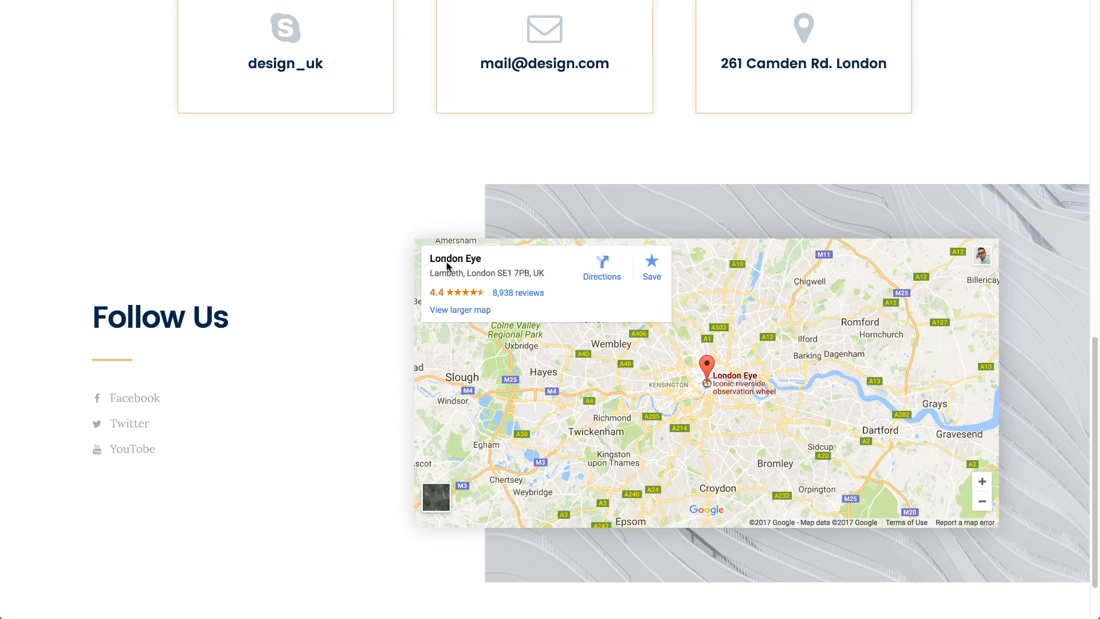
pyautogui.scroll(15, 448, 266)
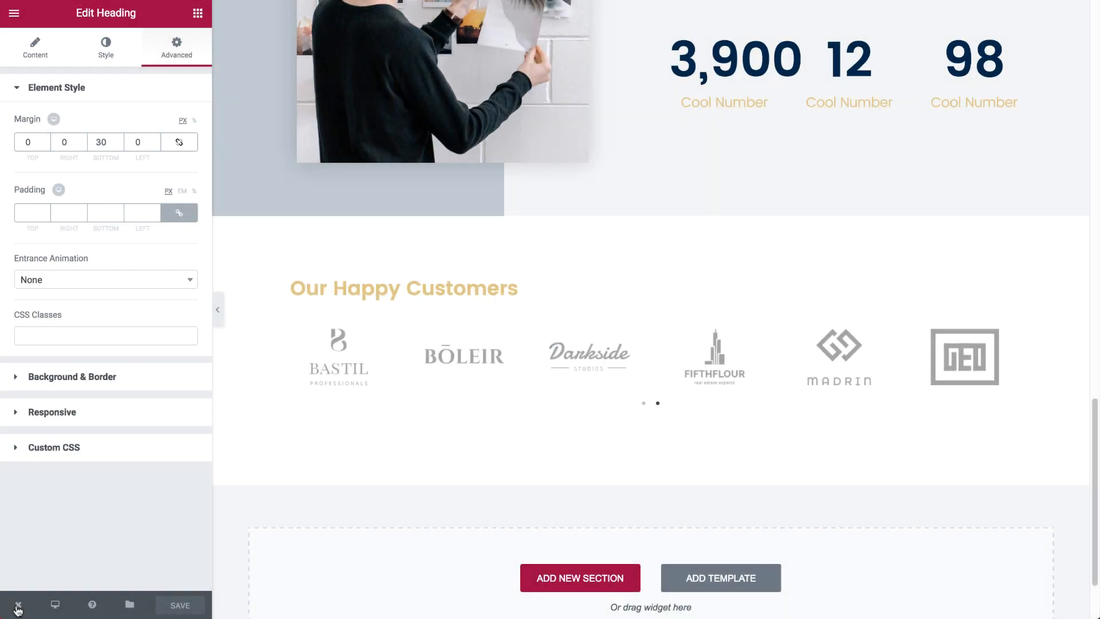
pyautogui.moveTo(17, 605)
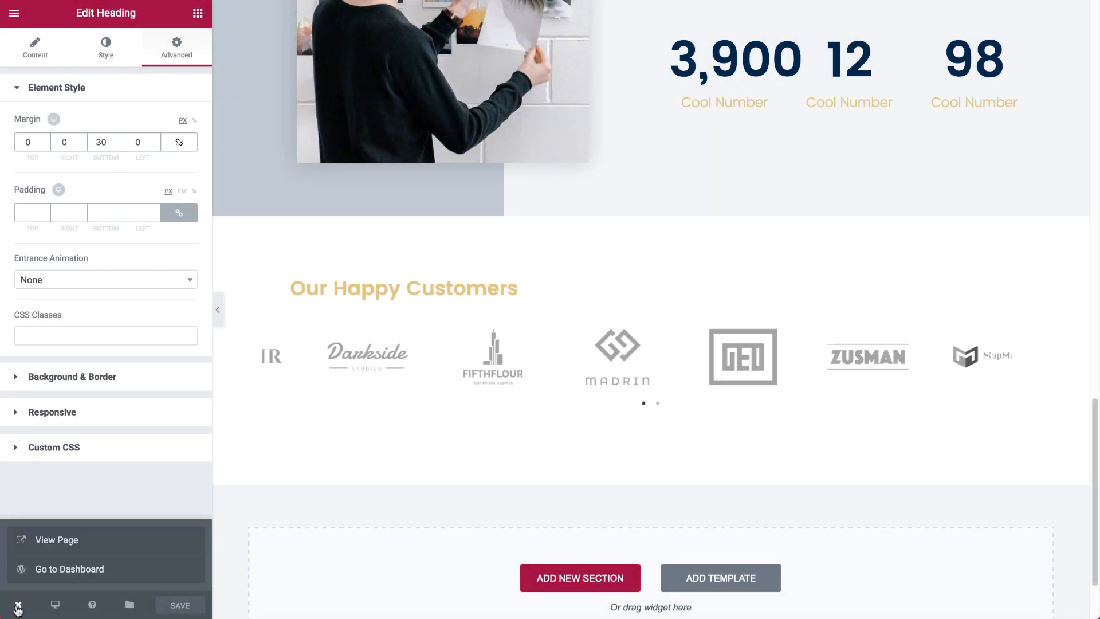
pyautogui.click(69, 569)
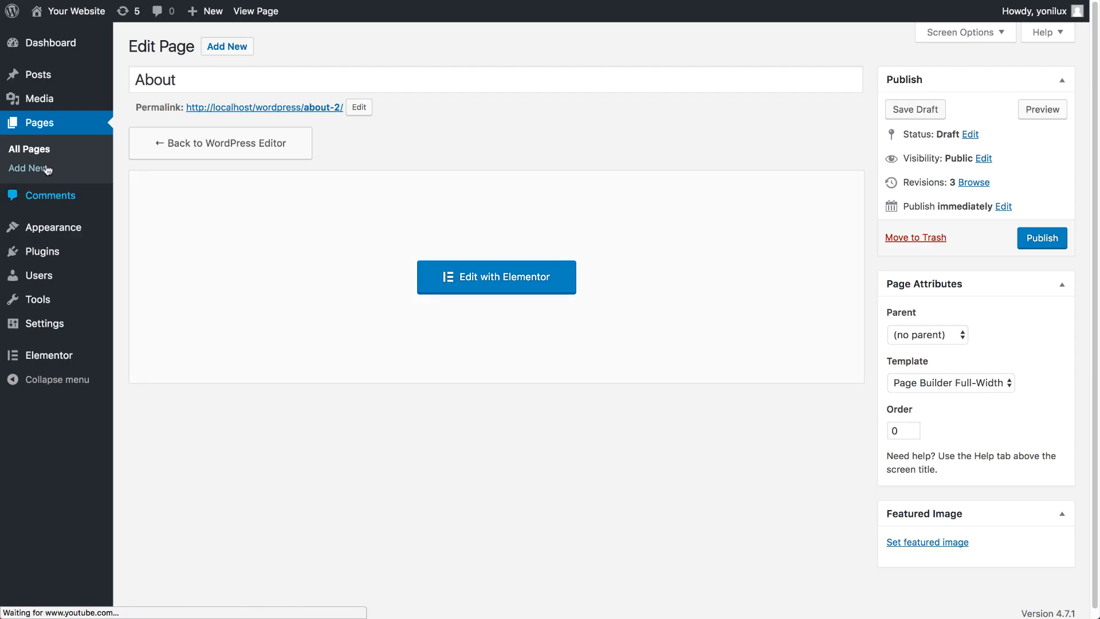
pyautogui.click(34, 170)
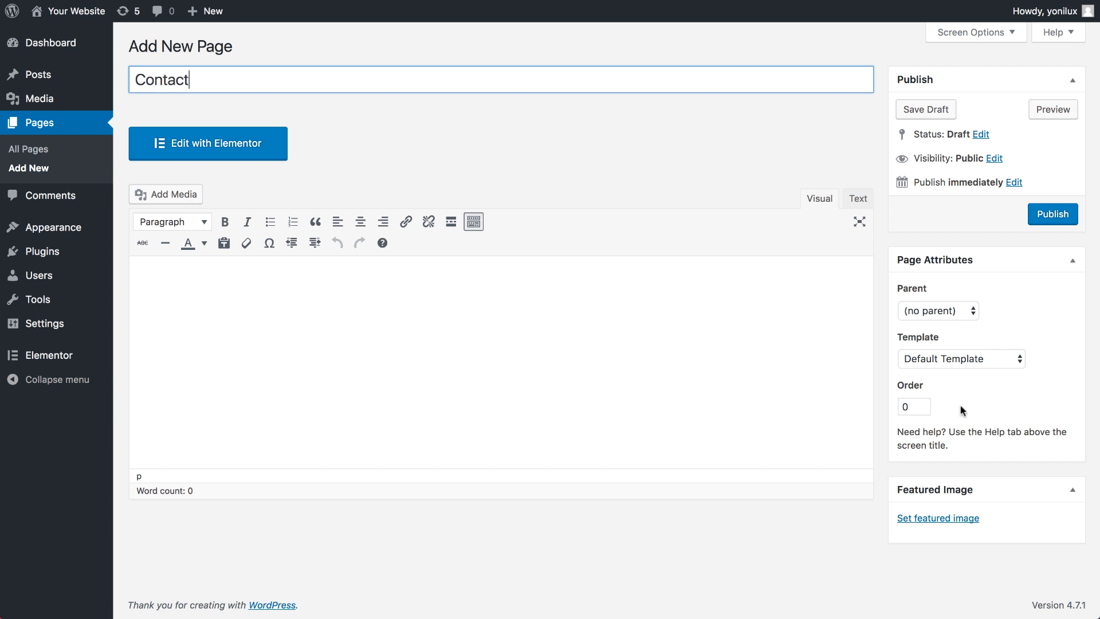
# Step: Assign the Page Builder Full-Width template to the Contact page, save it as a draft and open it in Elementor
pyautogui.click(957, 357)
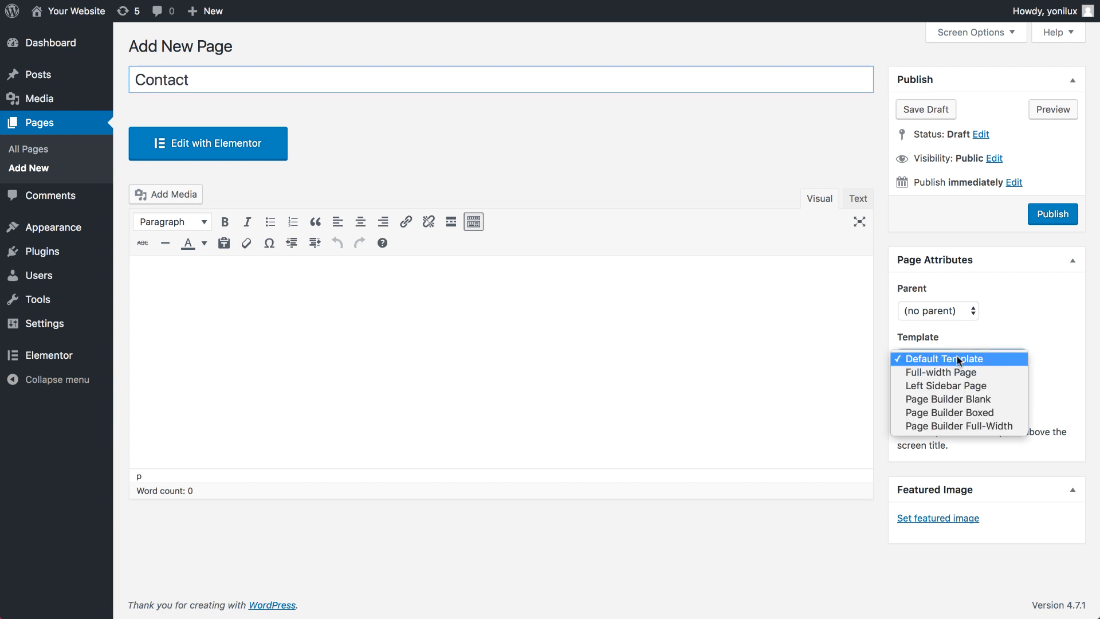
pyautogui.click(931, 425)
pyautogui.click(911, 110)
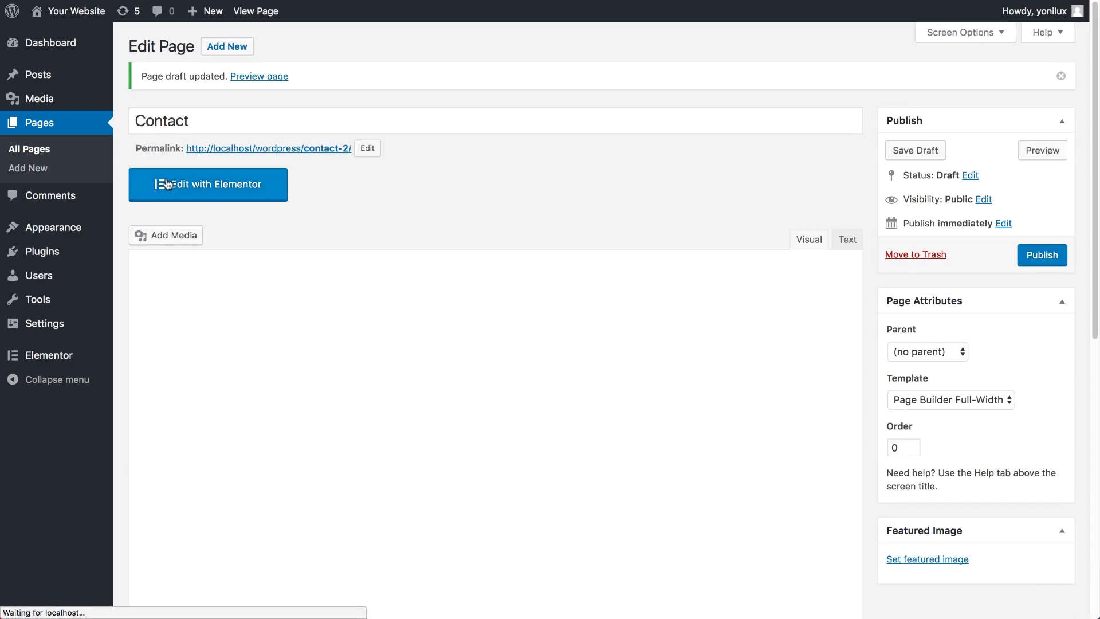
pyautogui.click(169, 186)
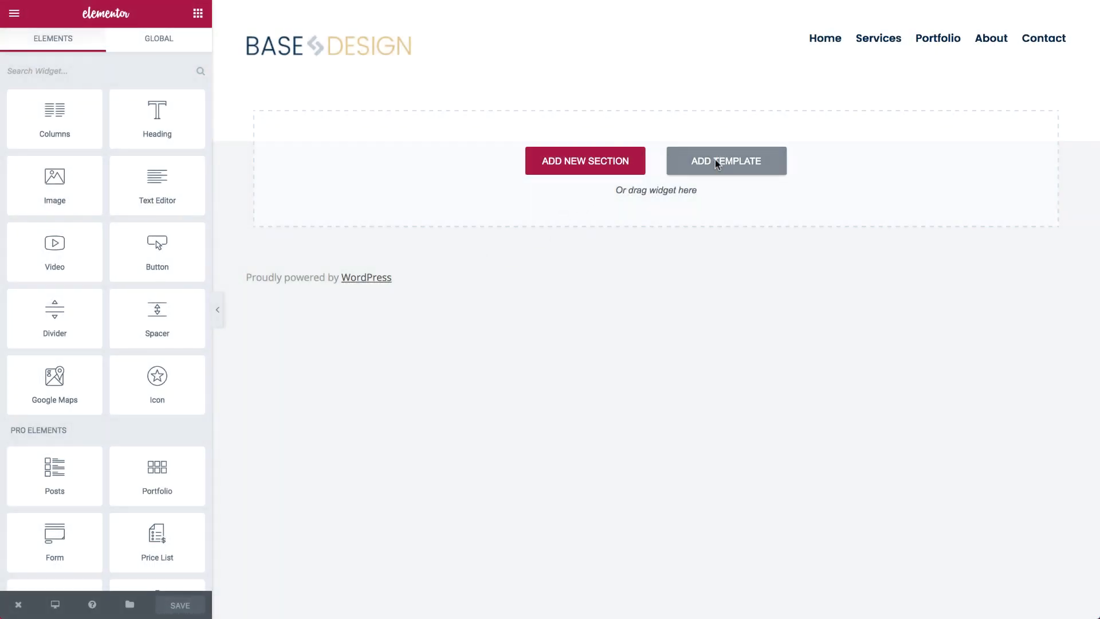
# Step: Insert the saved "Intro" section template into the empty Contact page
pyautogui.click(715, 159)
pyautogui.click(632, 108)
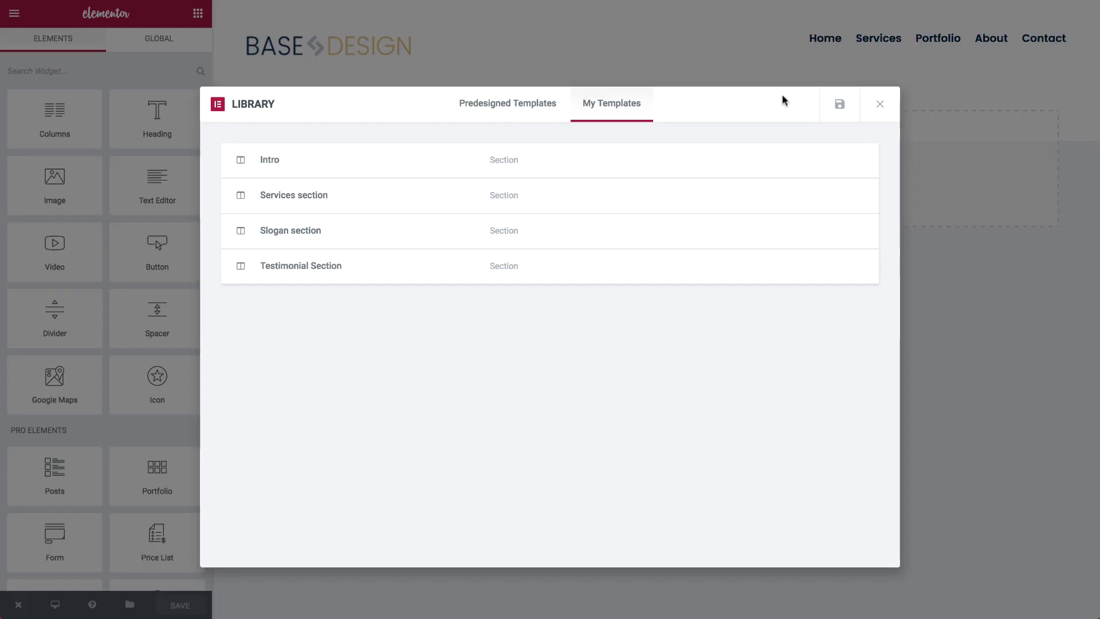
pyautogui.click(842, 164)
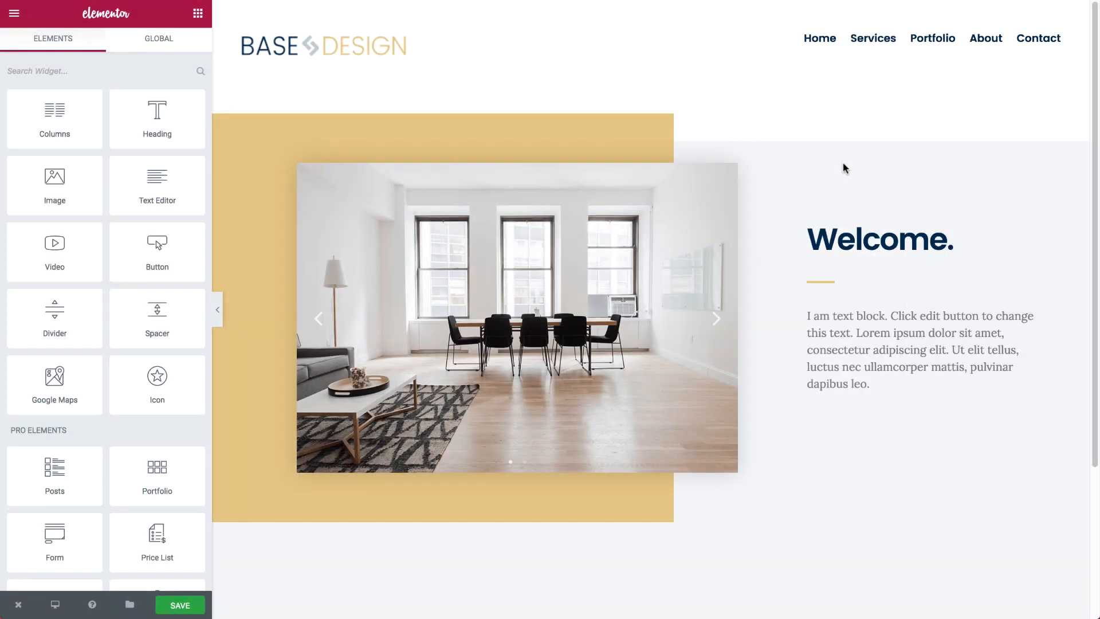
# Step: Change the "Welcome." heading to "Contact Us." and delete the text block below the divider
pyautogui.click(858, 240)
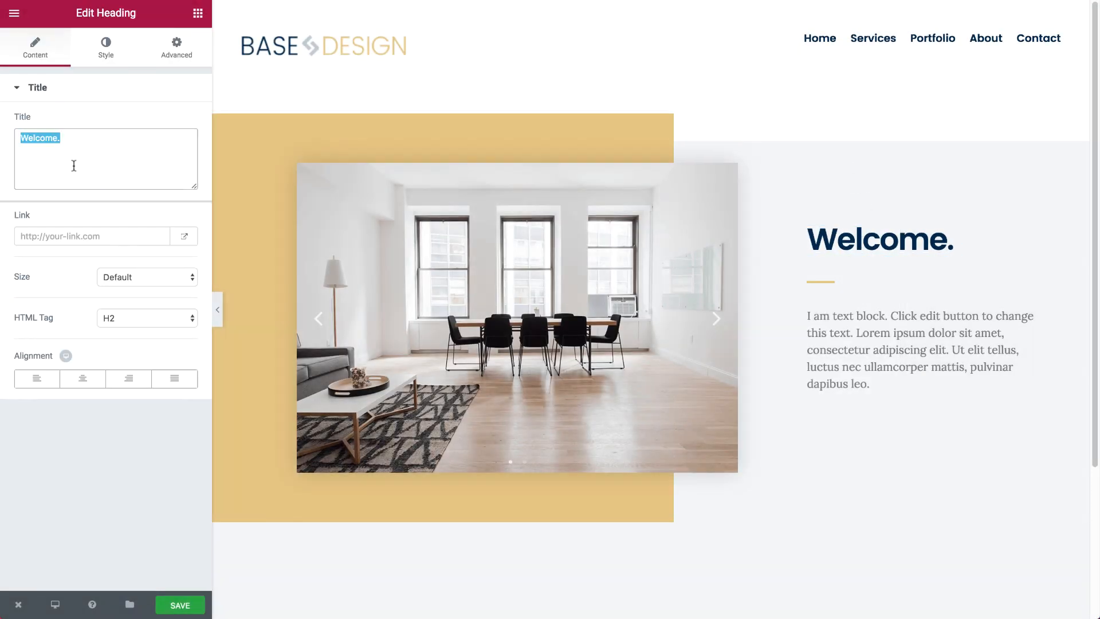
pyautogui.write('Contact')
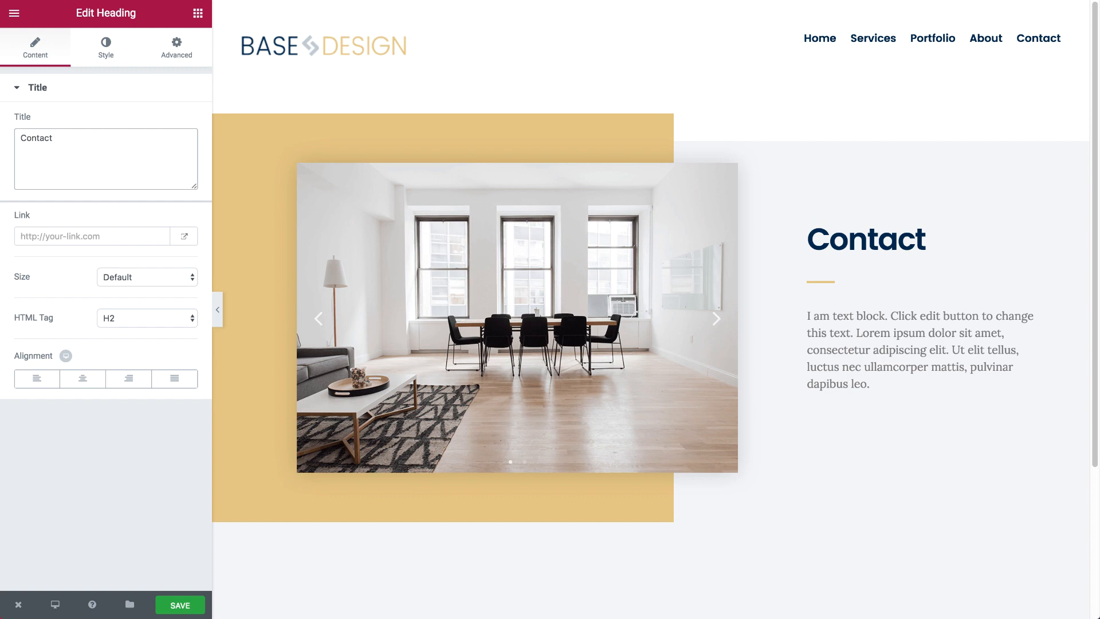
pyautogui.write(' Us.')
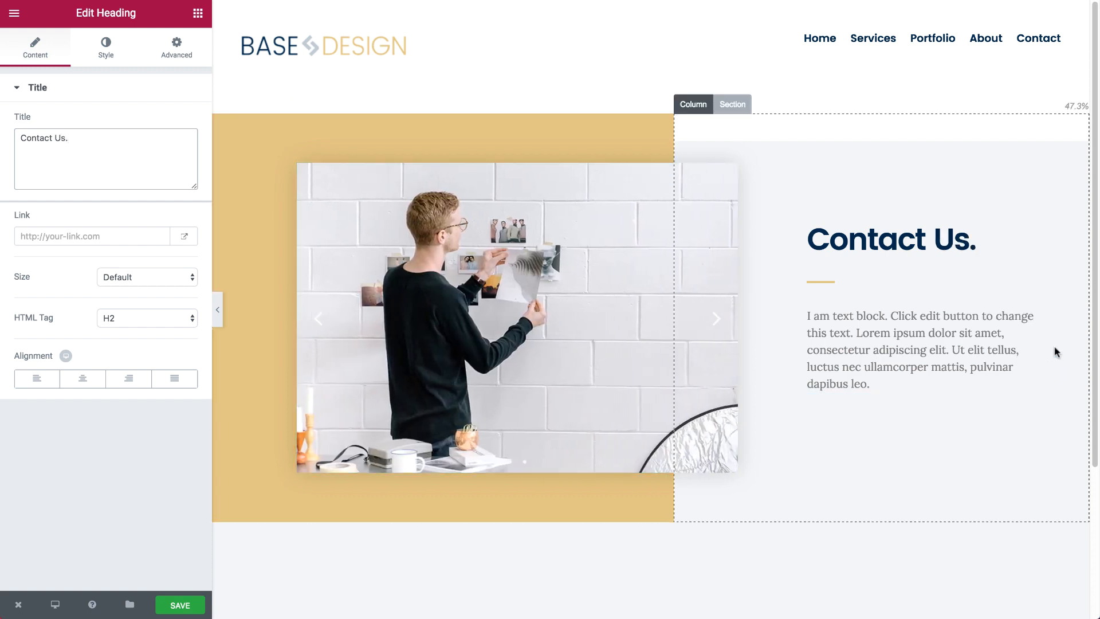
pyautogui.click(1027, 314)
pyautogui.click(661, 275)
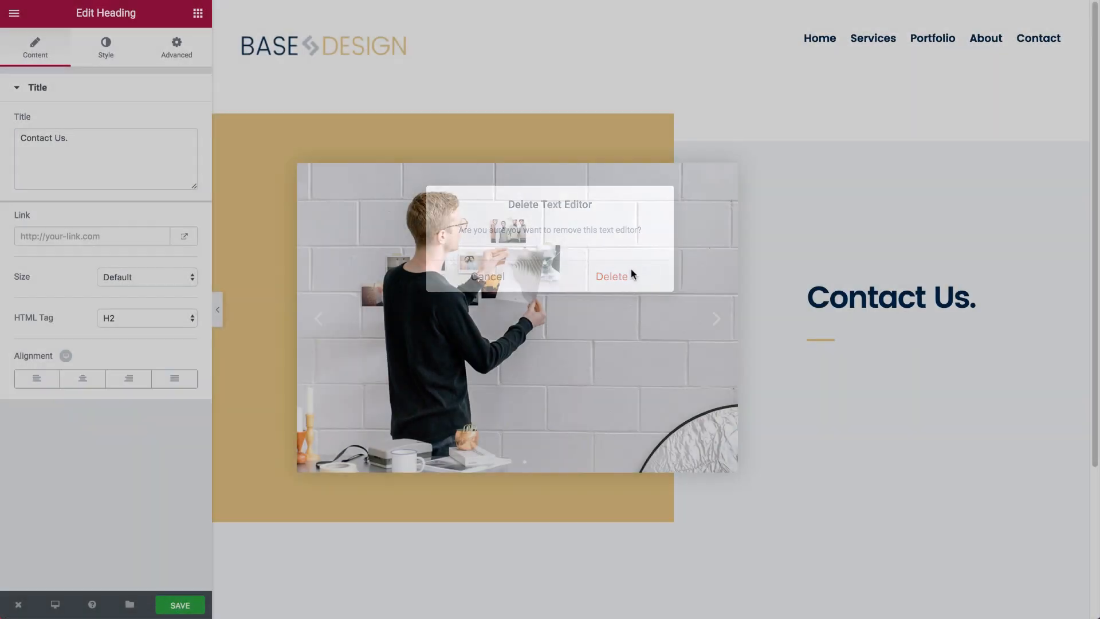
# Step: Find the Icon List widget and add it below the divider under the "Contact Us." heading
pyautogui.click(198, 13)
pyautogui.click(77, 69)
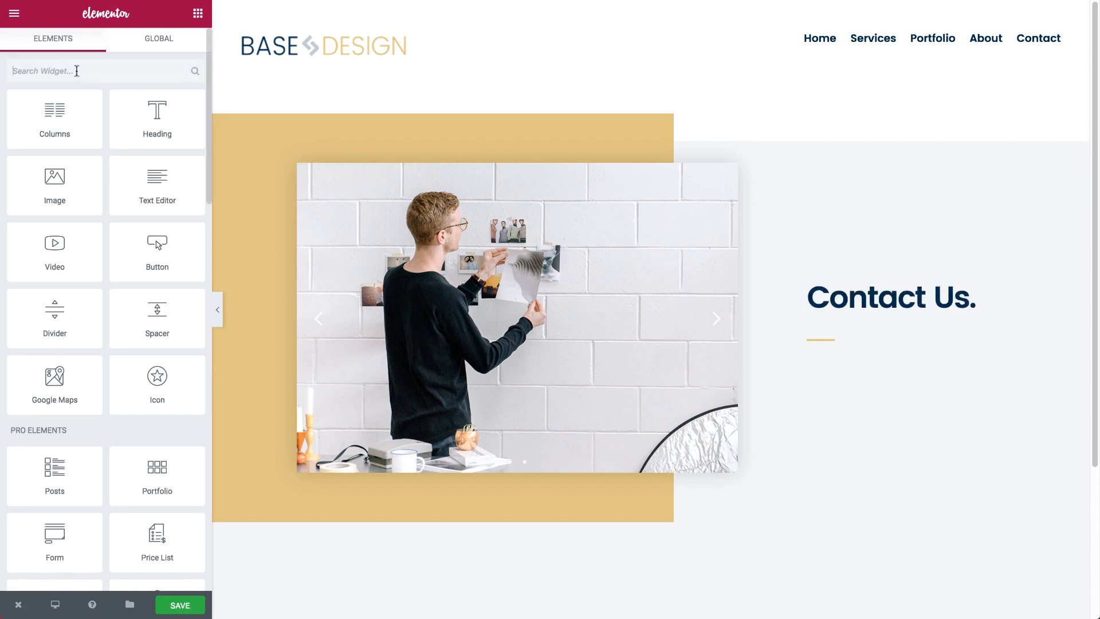
pyautogui.write('icon')
pyautogui.moveTo(54, 181); pyautogui.dragTo(860, 358)
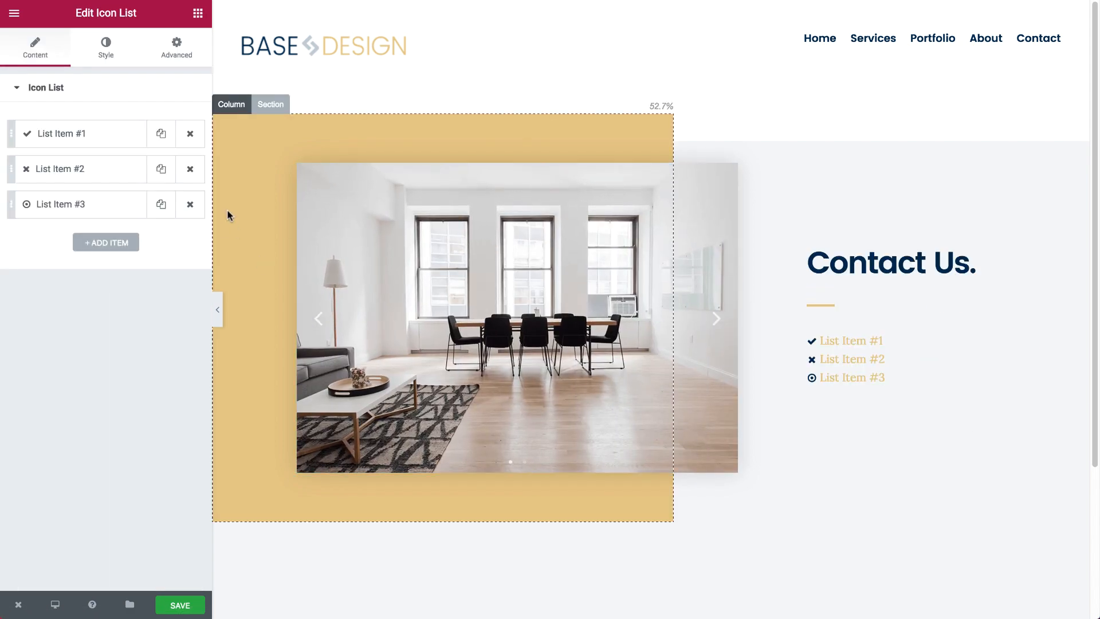
# Step: Replace the first list item's text with the first phone number copied from the finished Contact page
pyautogui.click(98, 143)
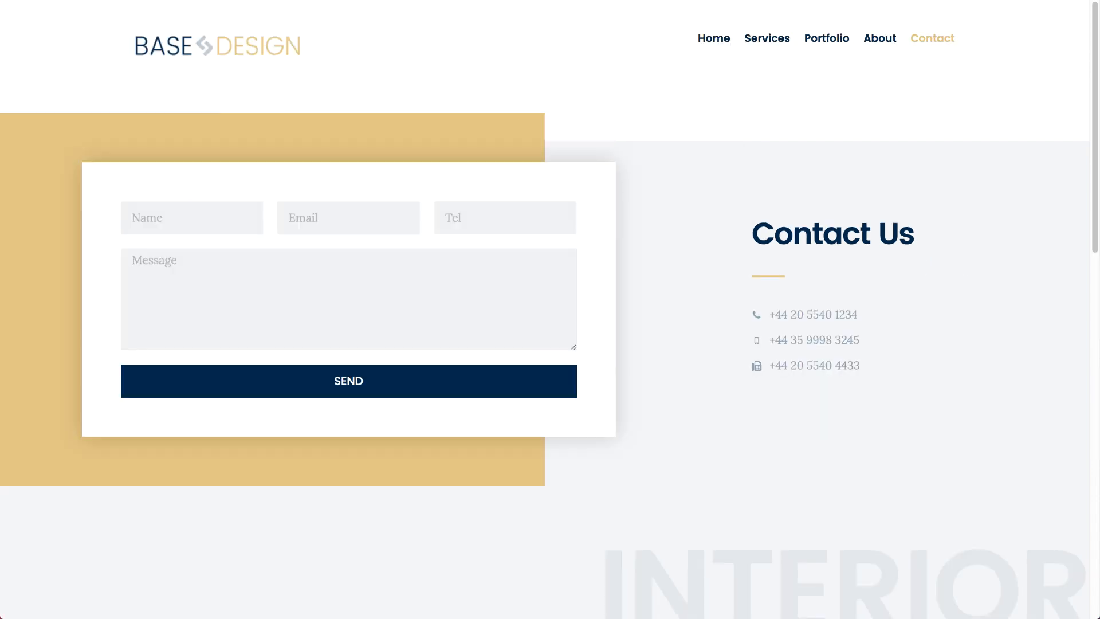
pyautogui.moveTo(880, 320); pyautogui.dragTo(768, 316)
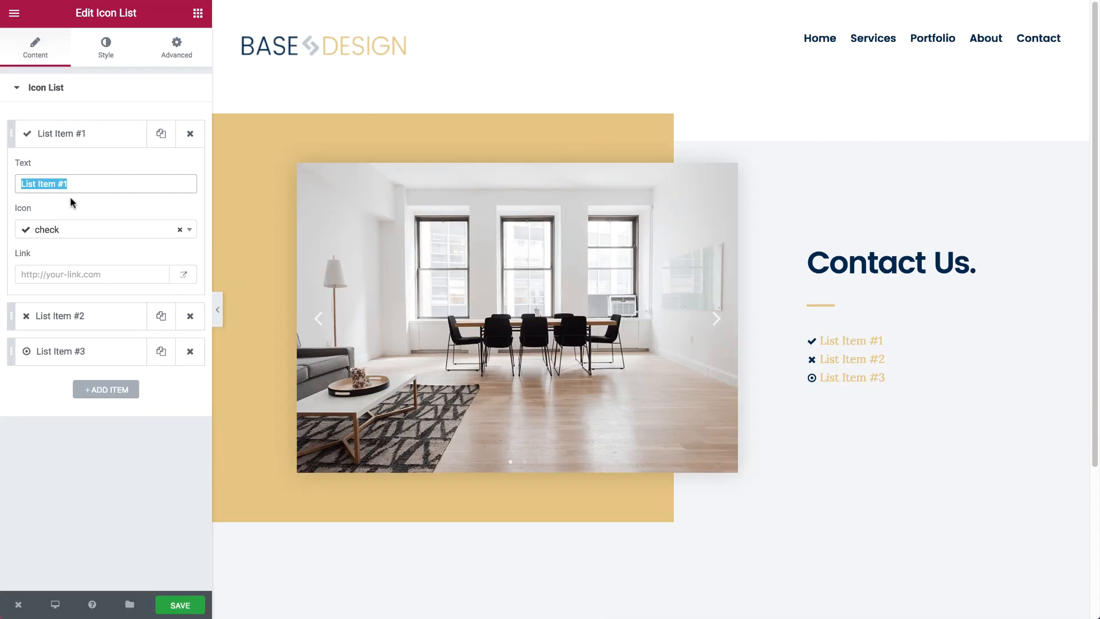
pyautogui.hotkey('ctrl', 'v')
# Step: Change the first list item's icon to "phone"
pyautogui.click(85, 236)
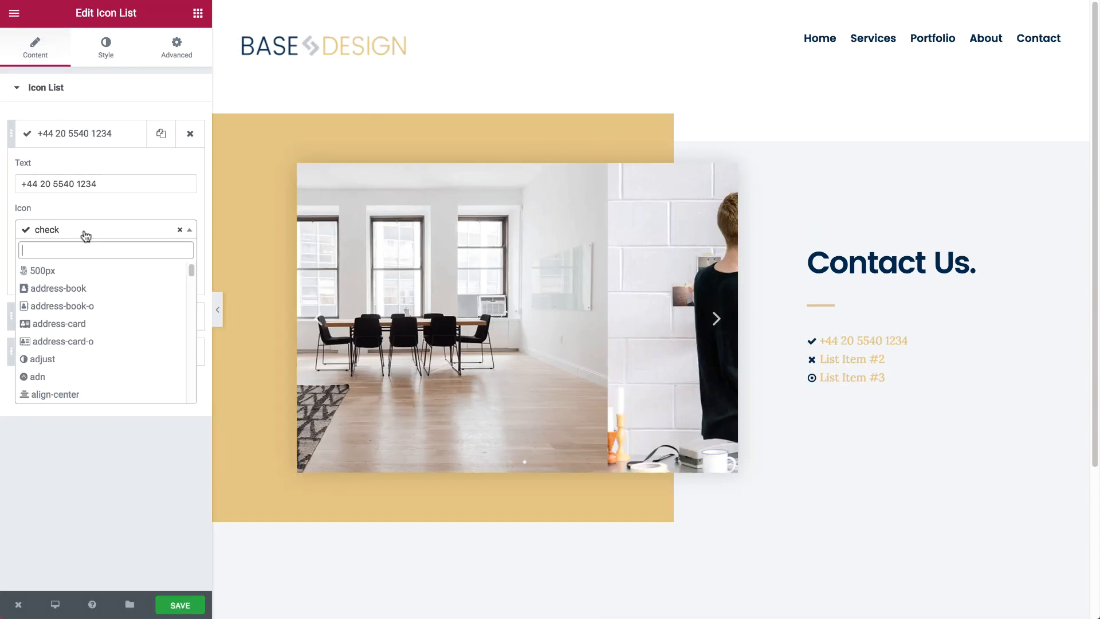
pyautogui.write('pho')
pyautogui.press('Down')
pyautogui.press('Down')
pyautogui.press('Down')
pyautogui.press('Down')
pyautogui.press('Down')
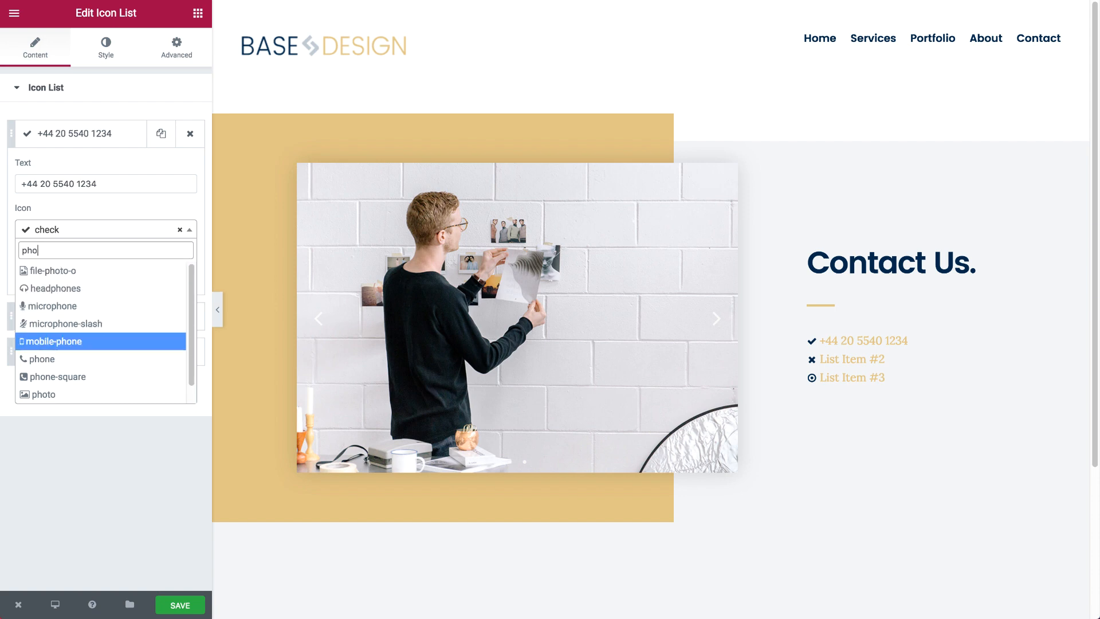
pyautogui.press('Return')
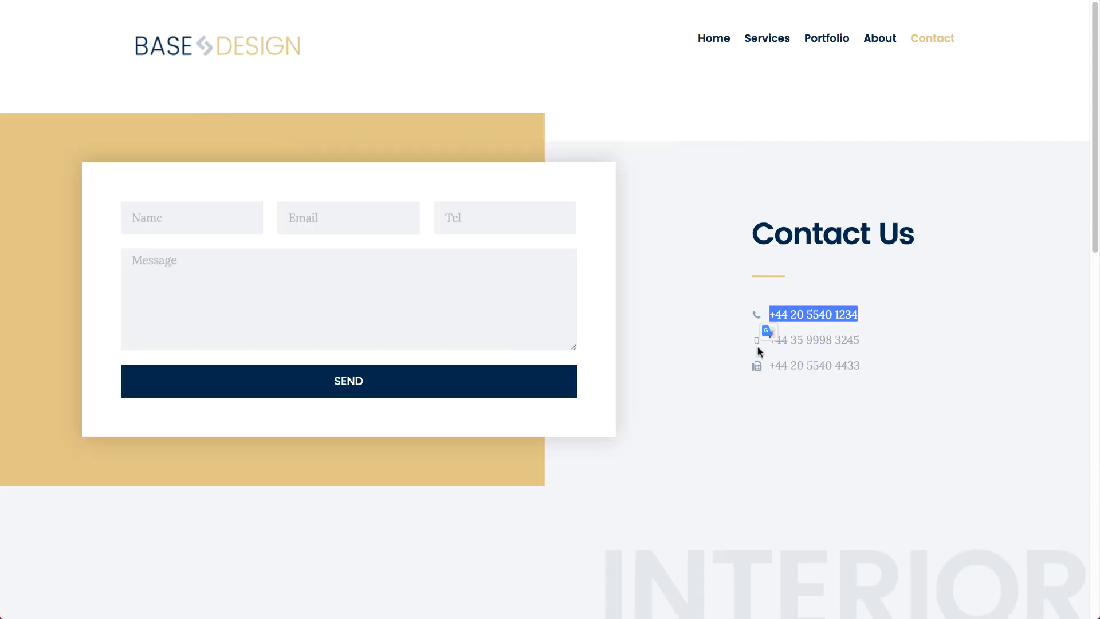
# Step: Replace the second list item's text with the second phone number from the finished Contact page and change its icon to "mobile"
pyautogui.moveTo(859, 340); pyautogui.dragTo(773, 341)
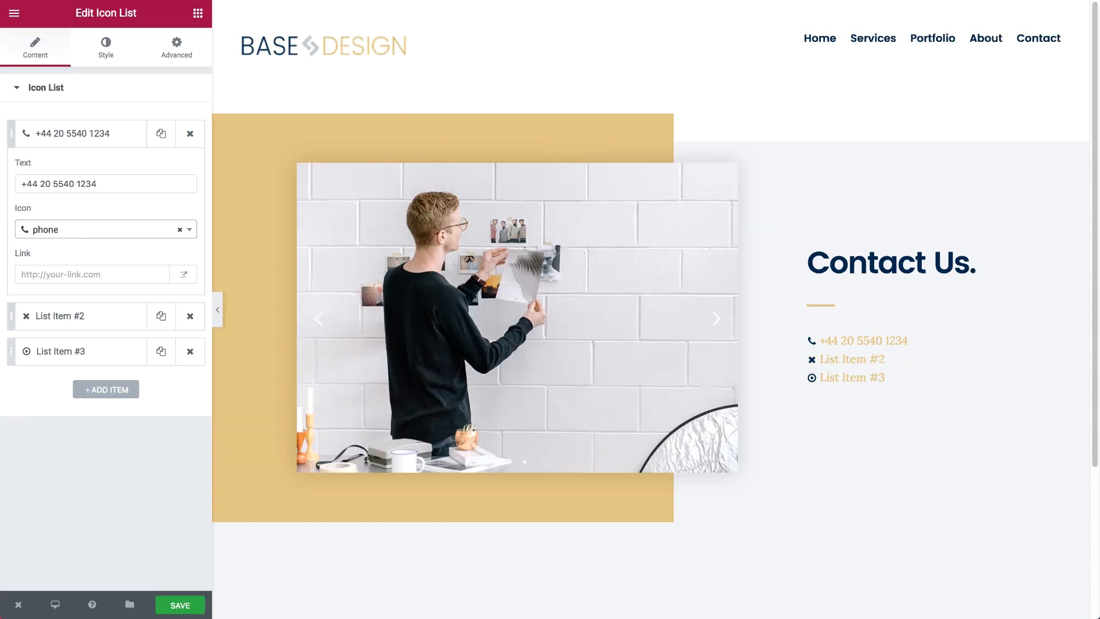
pyautogui.click(89, 316)
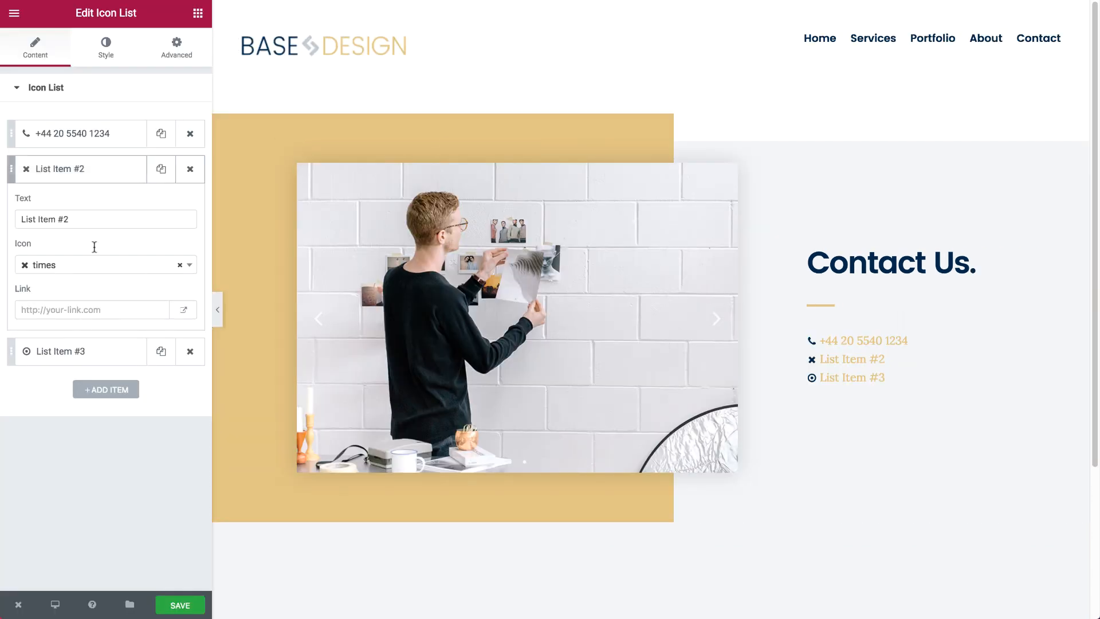
pyautogui.hotkey('ctrl', 'v')
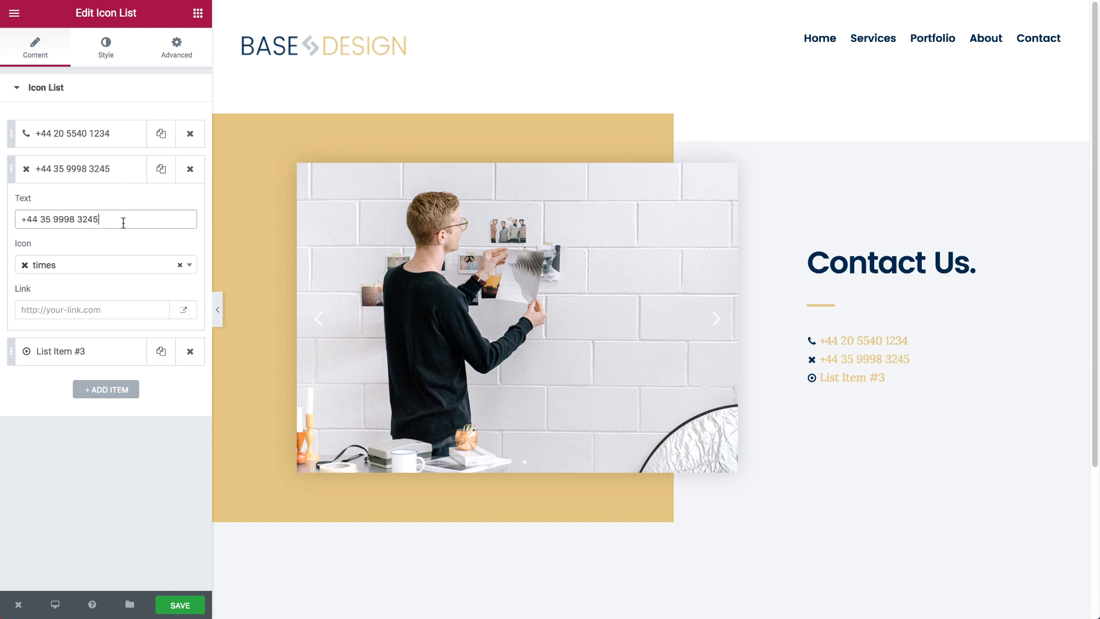
pyautogui.click(84, 265)
pyautogui.write('mobi')
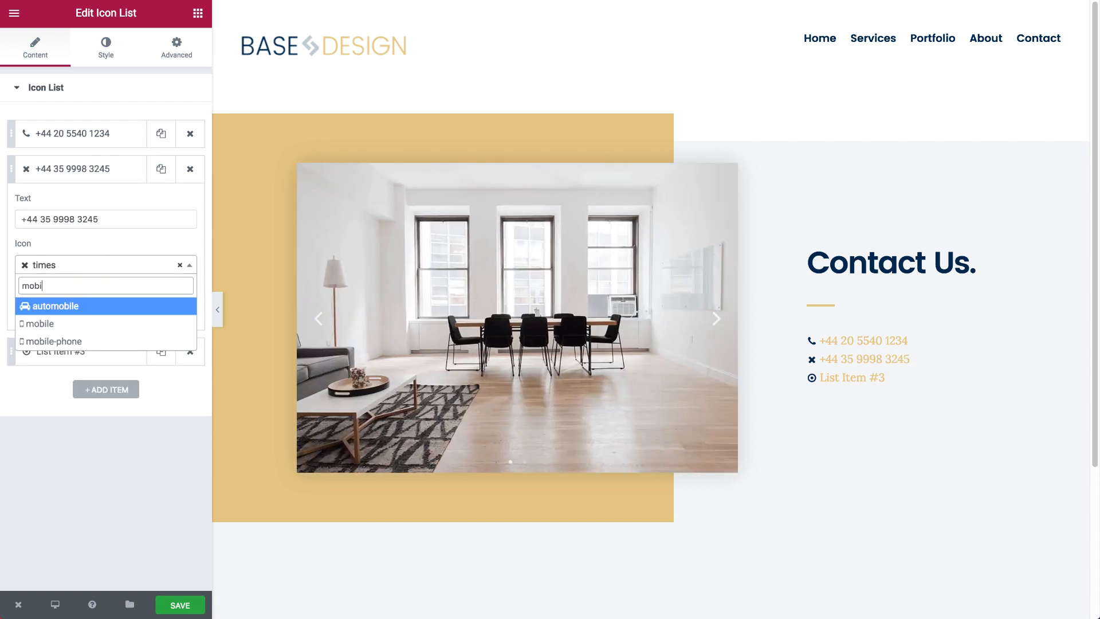
pyautogui.press('Down')
pyautogui.press('Return')
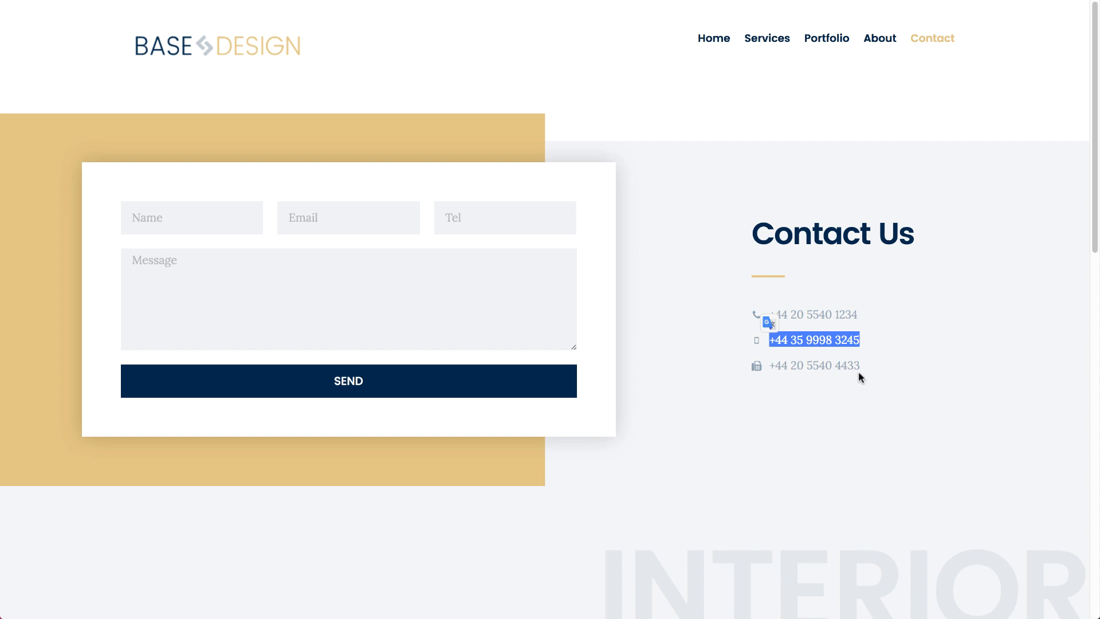
# Step: Replace the third list item's text with the fax number from the finished Contact page and change its icon to "fax"
pyautogui.moveTo(861, 370); pyautogui.dragTo(765, 366)
pyautogui.hotkey('ctrl', 'c')
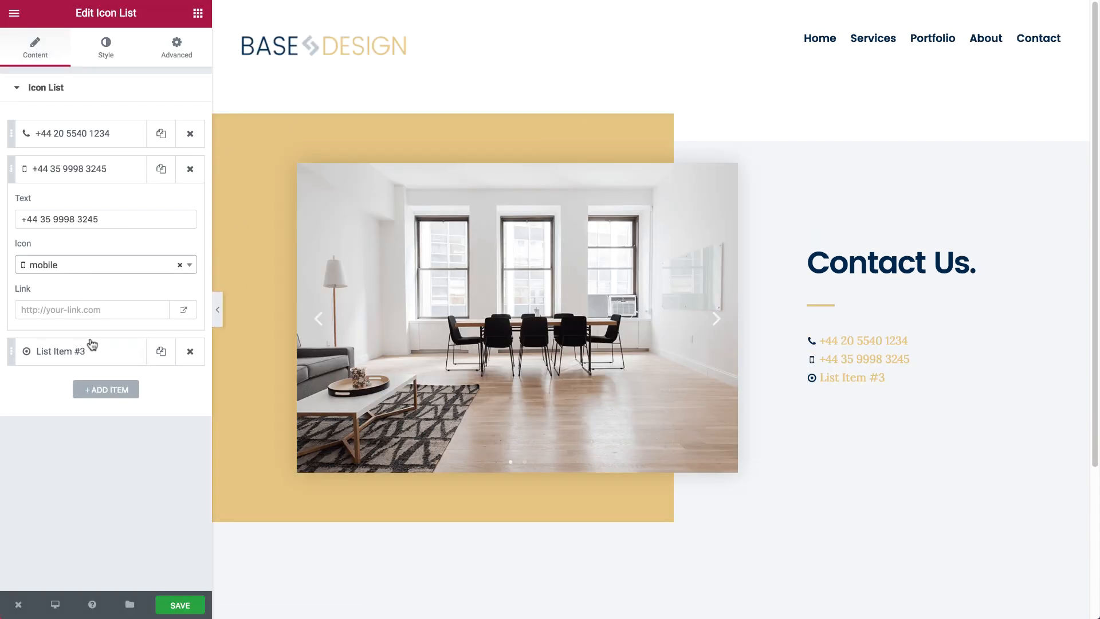
pyautogui.click(92, 344)
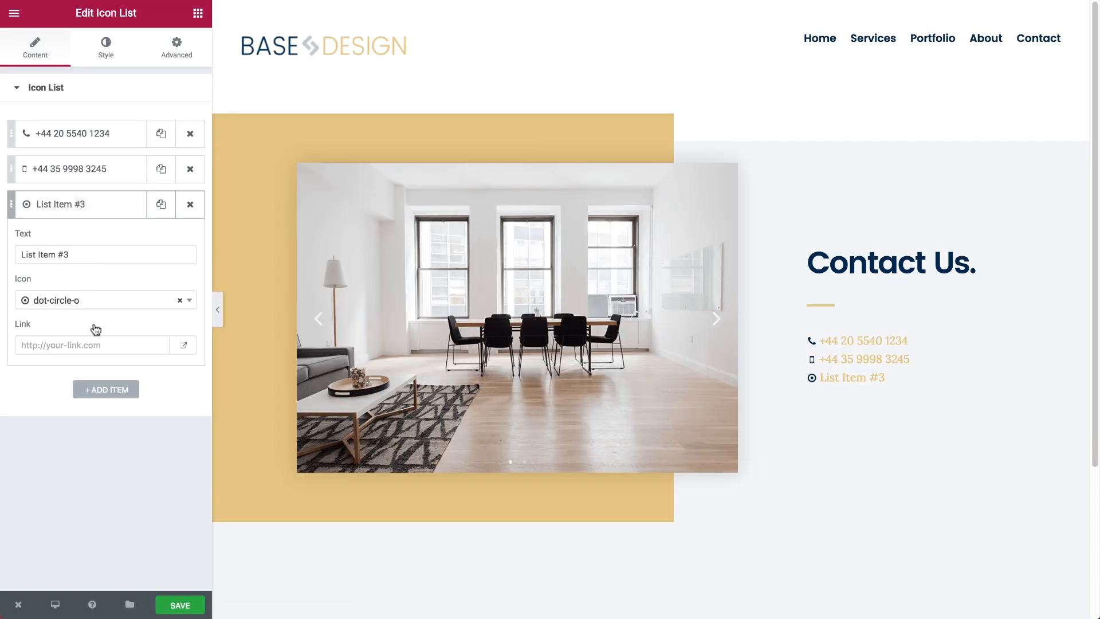
pyautogui.tripleClick(118, 253)
pyautogui.write('Fax')
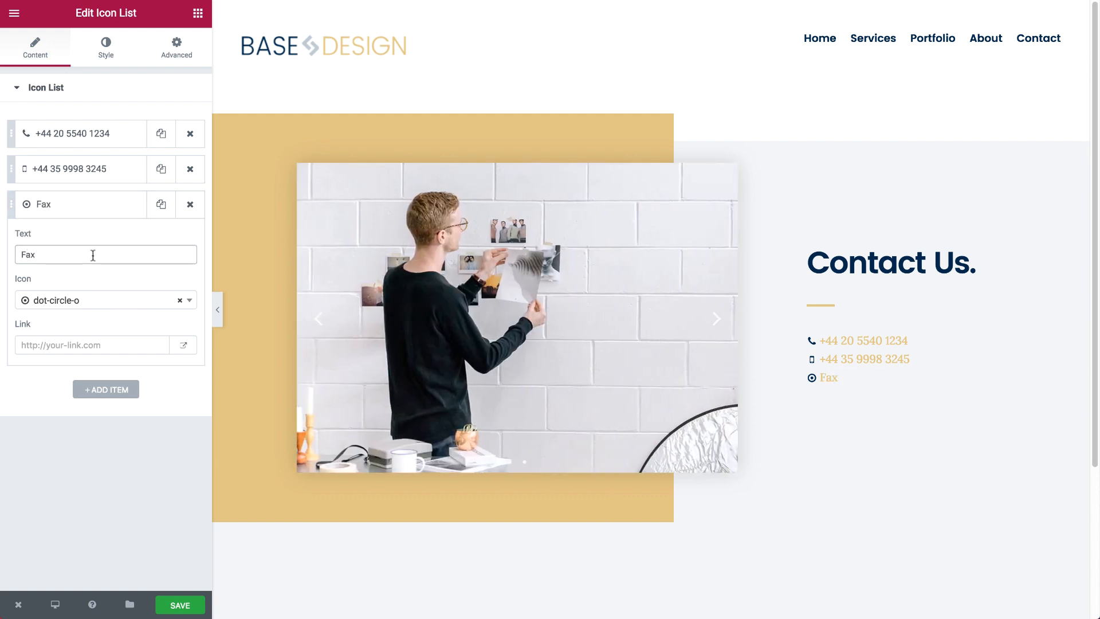
pyautogui.hotkey('ctrl', 'v')
pyautogui.click(92, 300)
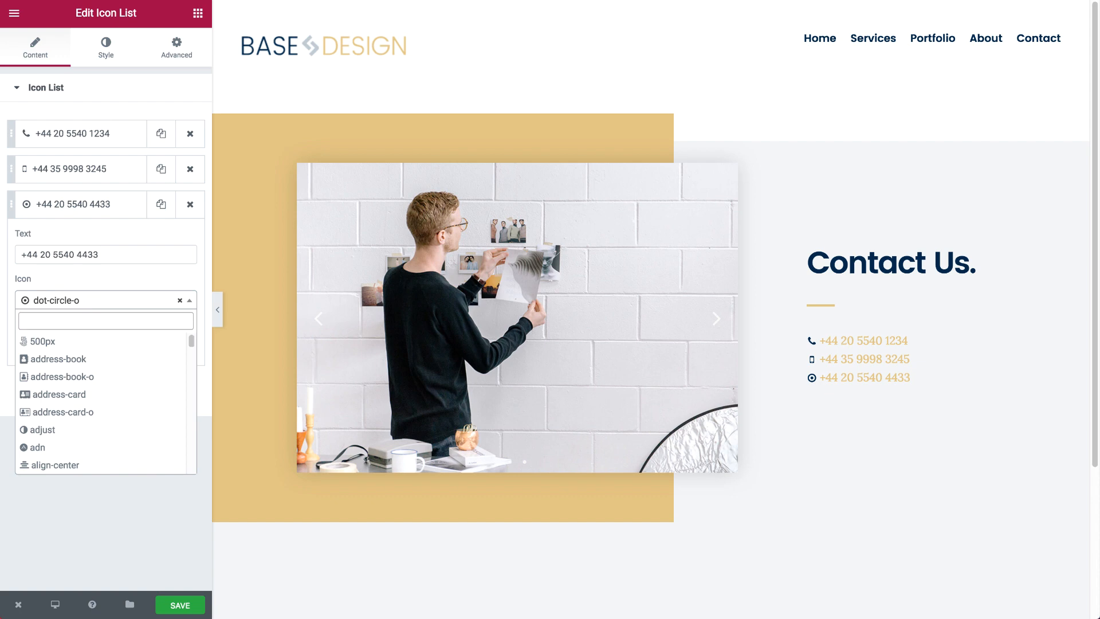
pyautogui.write('fax')
pyautogui.press('Return')
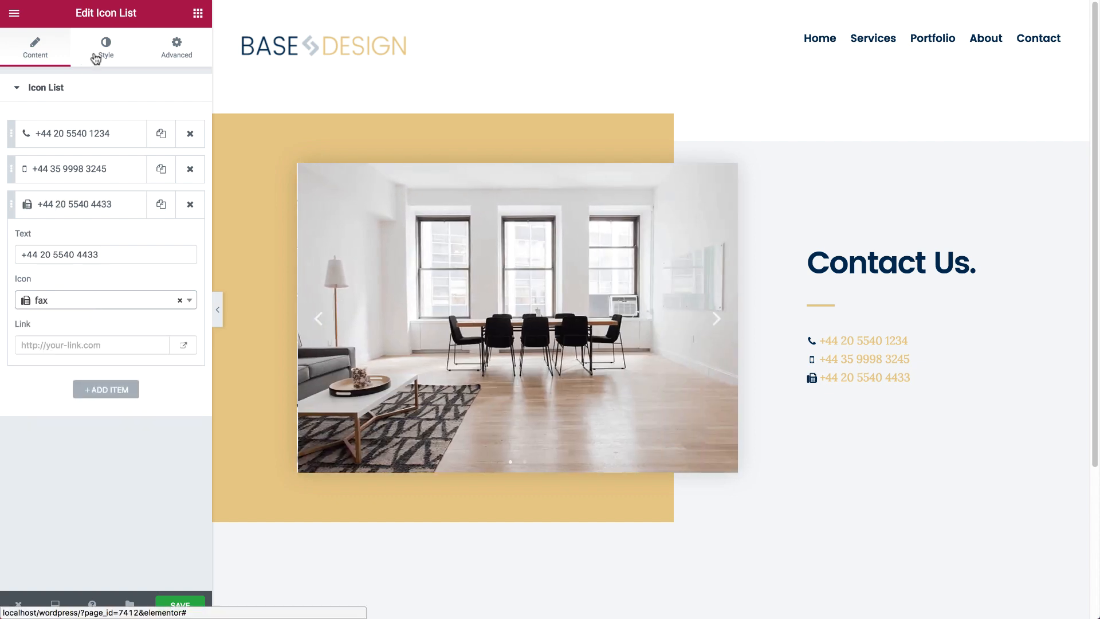
# Step: Set the icon color of the contact list to the dark grey palette color
pyautogui.click(99, 54)
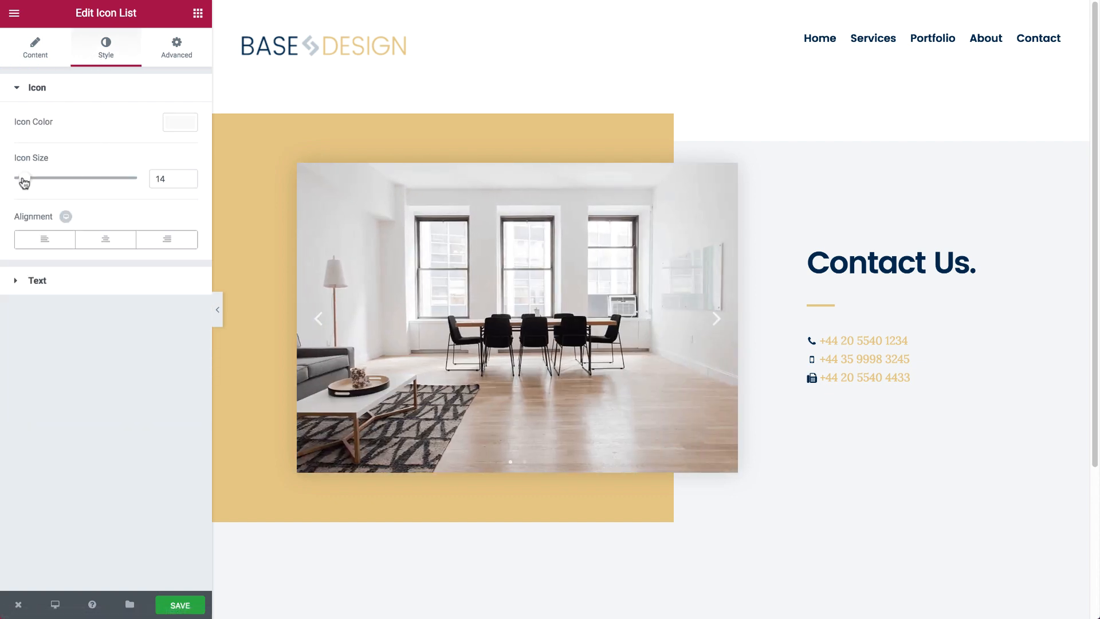
pyautogui.click(179, 122)
pyautogui.click(23, 292)
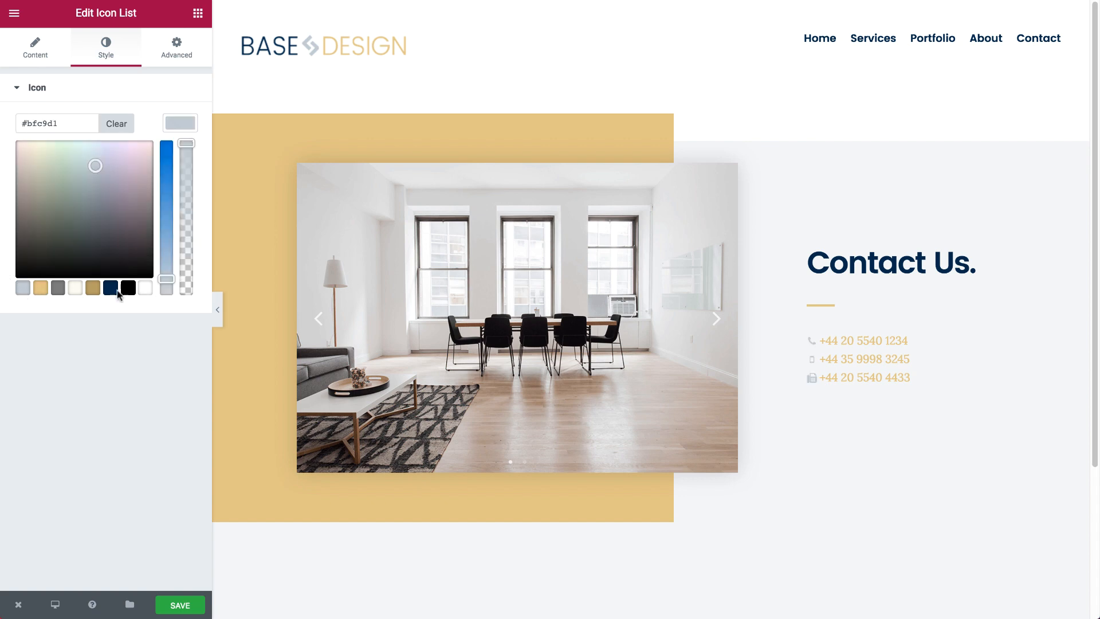
pyautogui.click(57, 289)
pyautogui.click(180, 122)
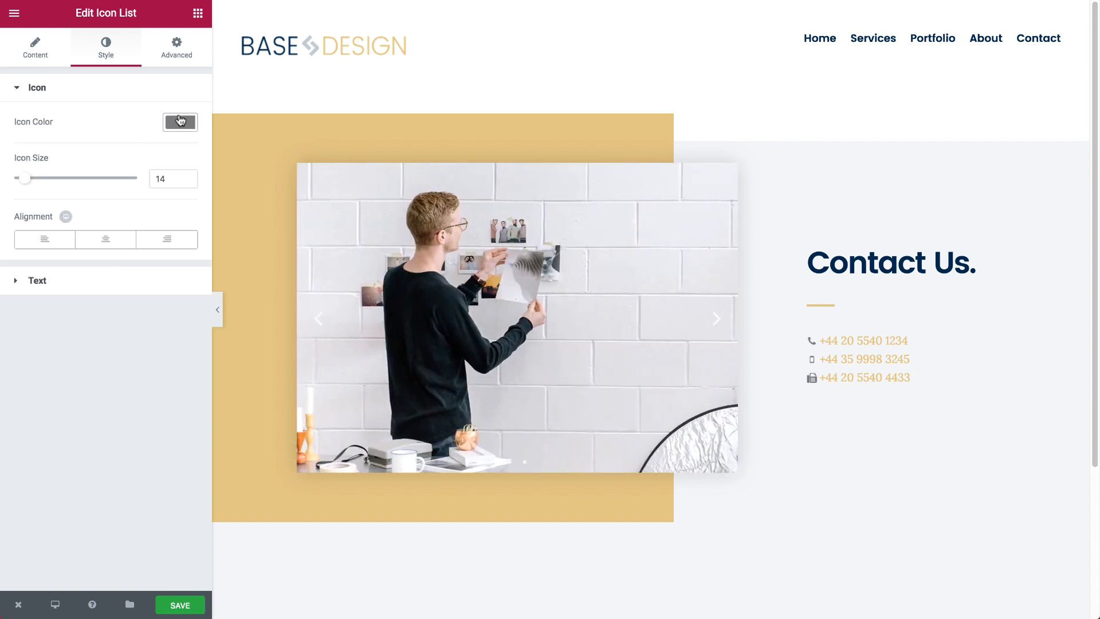
# Step: Style the list text with color #7a7a7a and an indent of 10, and enable its custom typography
pyautogui.click(77, 281)
pyautogui.click(180, 214)
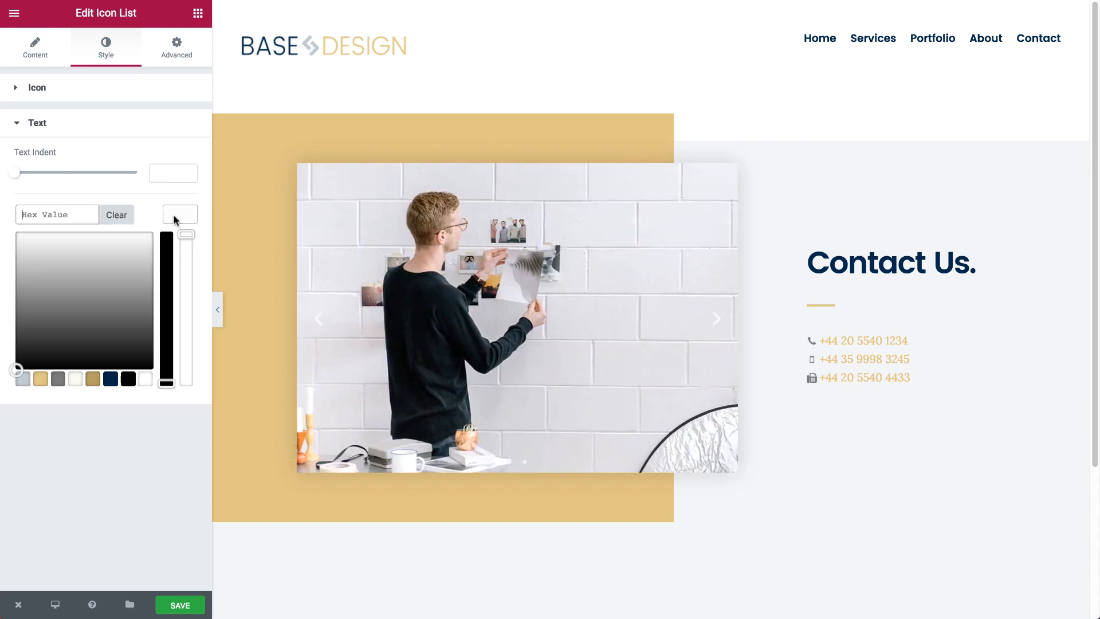
pyautogui.click(58, 379)
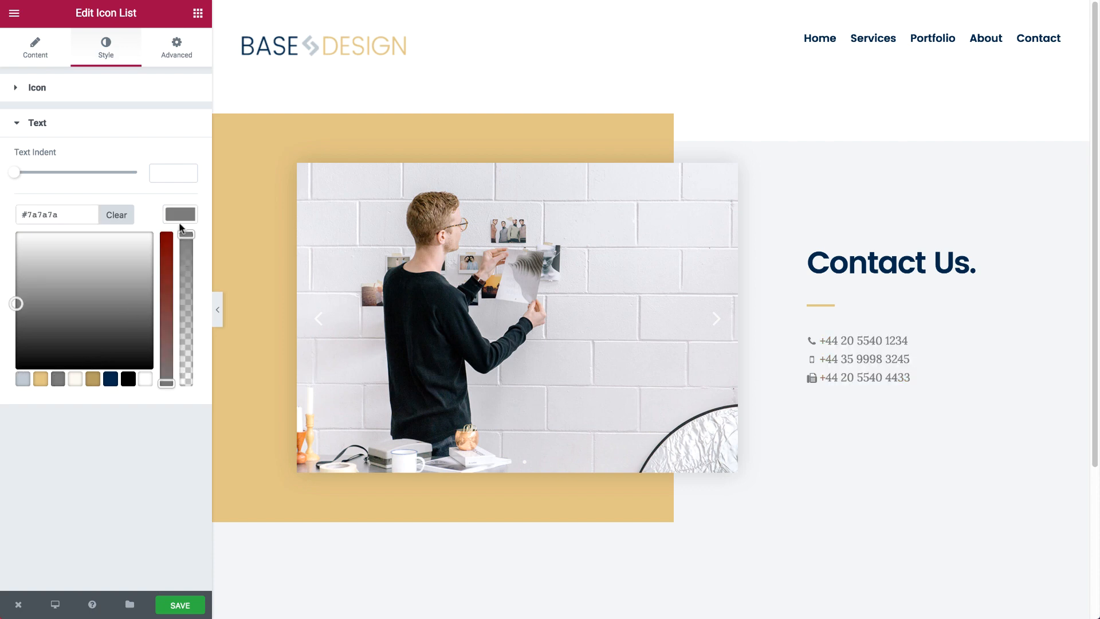
pyautogui.click(176, 215)
pyautogui.moveTo(16, 173); pyautogui.dragTo(43, 178)
pyautogui.click(180, 252)
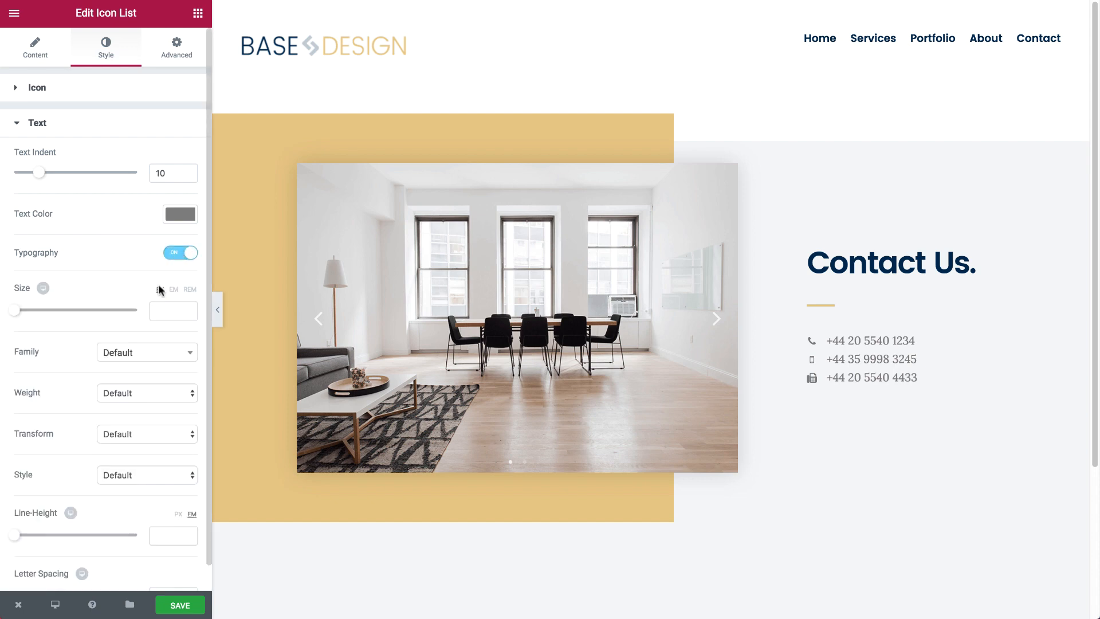
pyautogui.scroll(-1, 125, 381)
pyautogui.moveTo(56, 570)
pyautogui.mouseDown()
pyautogui.moveTo(37, 570)
pyautogui.moveTo(66, 569)
pyautogui.mouseUp()
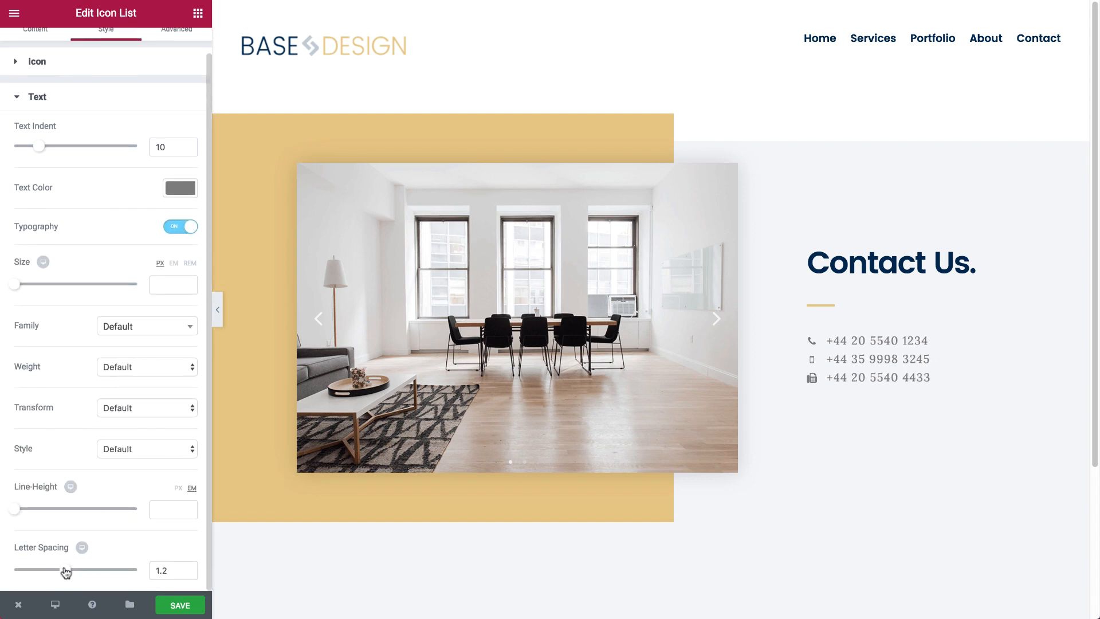
pyautogui.doubleClick(152, 568)
pyautogui.press('BackSpace')
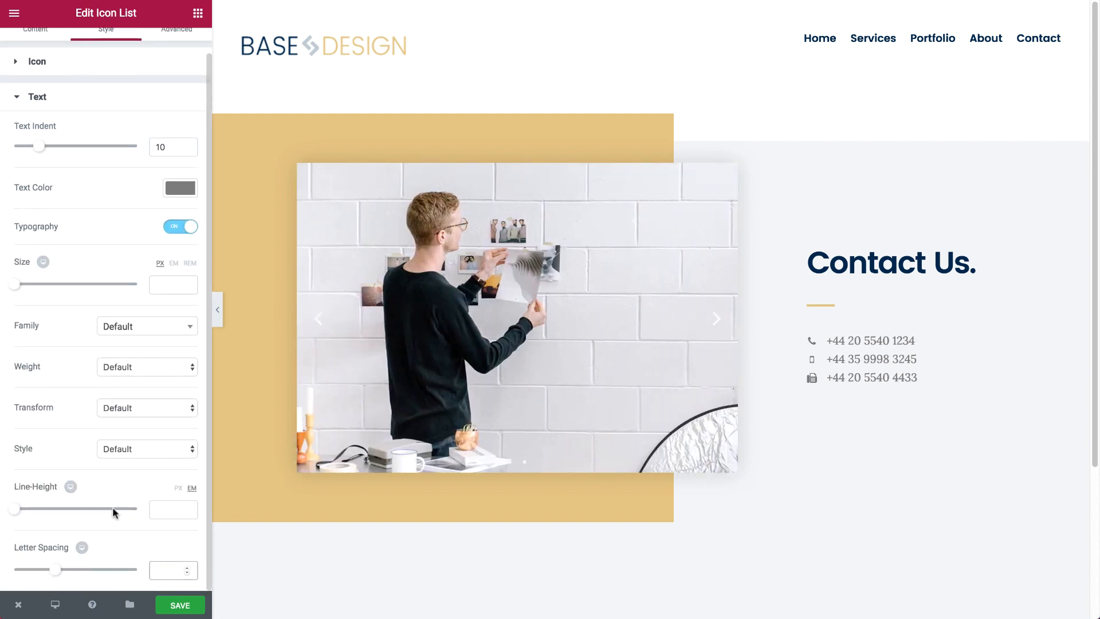
# Step: Set the line height of the contact list text to 2.1 em
pyautogui.moveTo(17, 514); pyautogui.dragTo(42, 513)
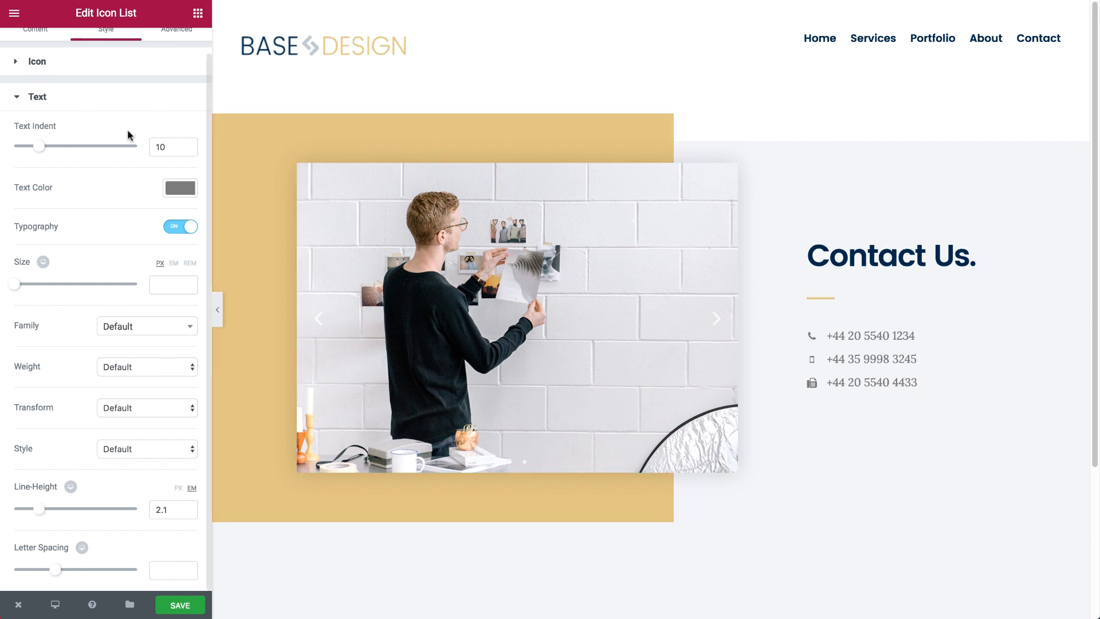
pyautogui.scroll(1, 130, 133)
# Step: Delete the image slides beside the "Contact Us." heading and add a Form widget to the emptied column
pyautogui.click(197, 15)
pyautogui.moveTo(707, 206)
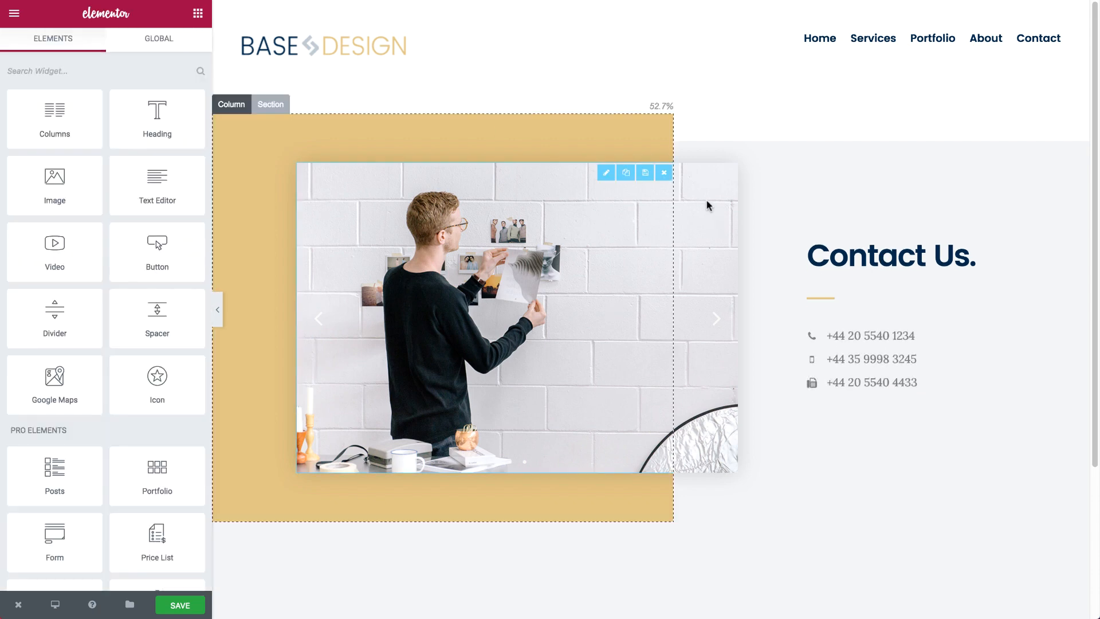
pyautogui.click(661, 177)
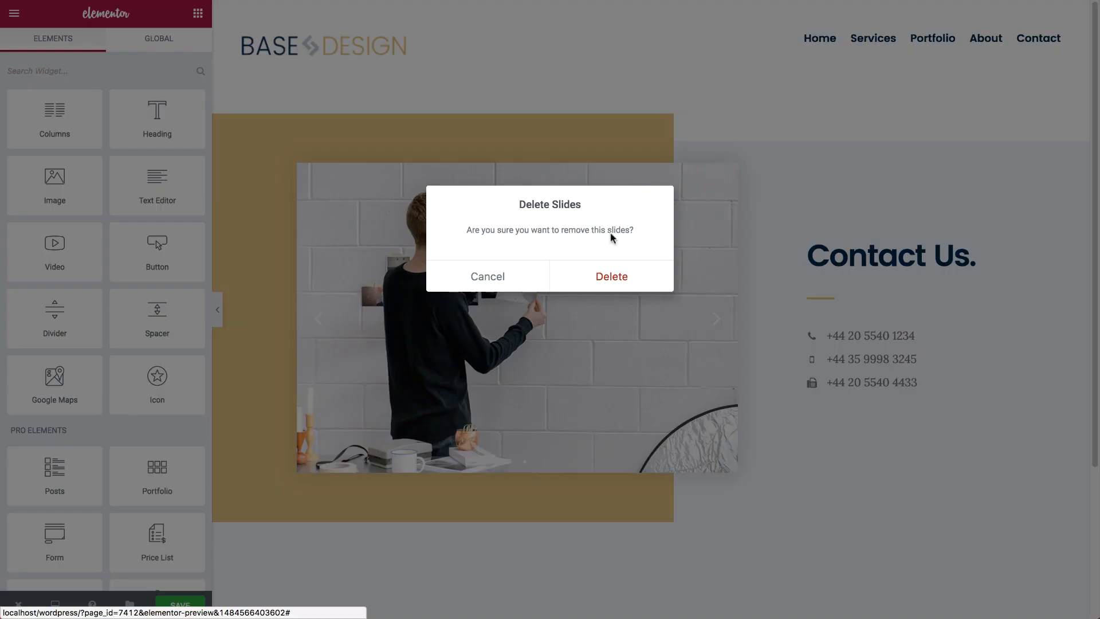
pyautogui.click(598, 277)
pyautogui.click(115, 72)
pyautogui.write('fo')
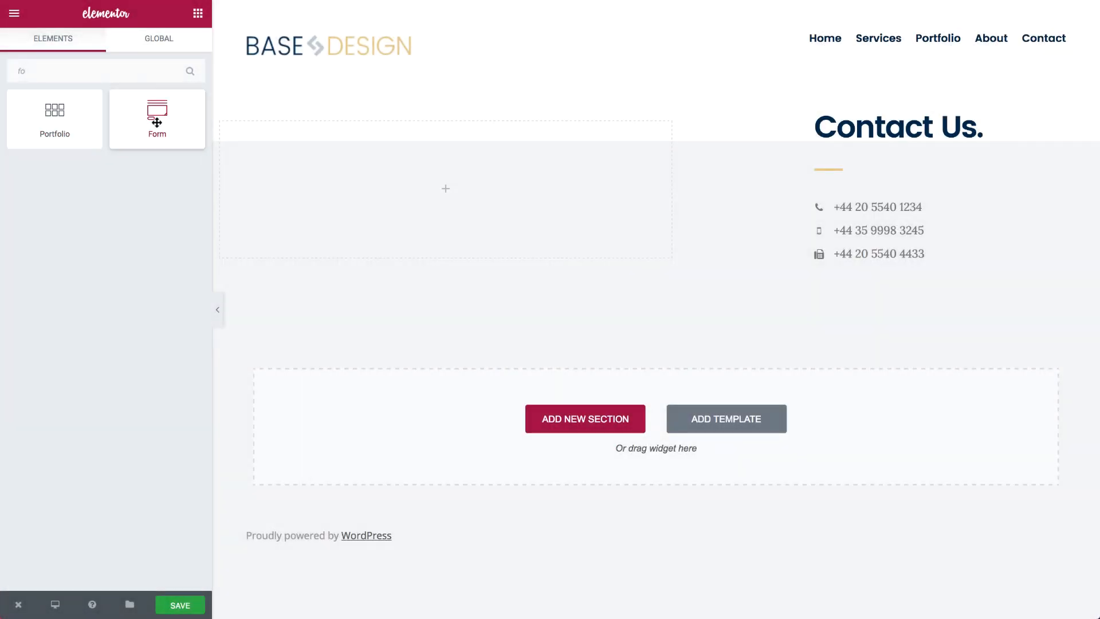
pyautogui.moveTo(156, 122); pyautogui.dragTo(381, 188)
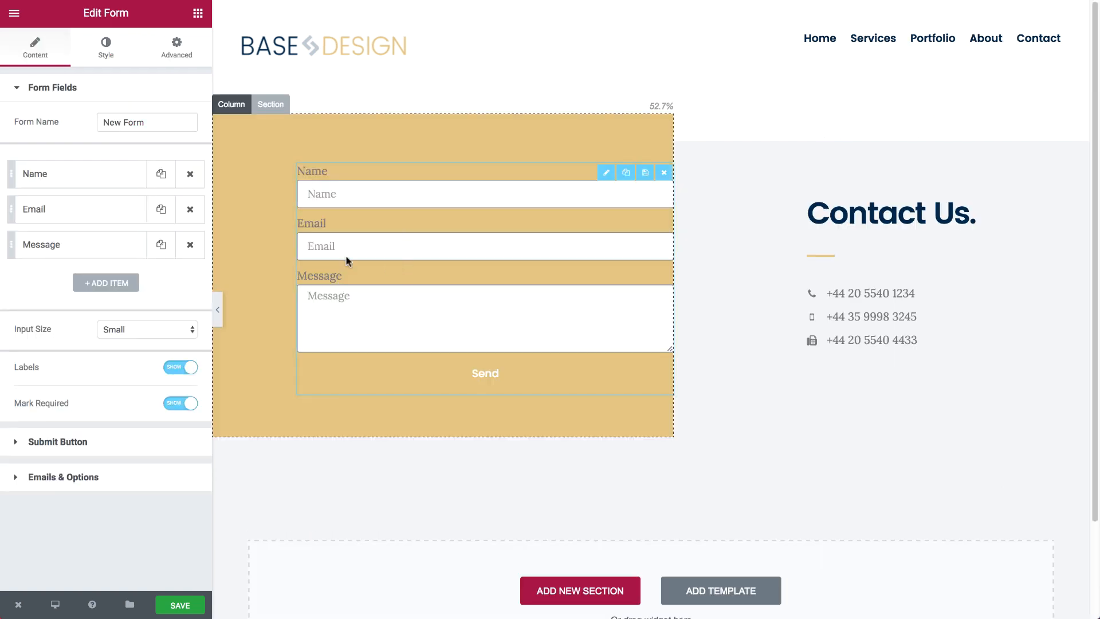
# Step: Give the form 60 px of padding on all sides and a classic background in white
pyautogui.click(177, 46)
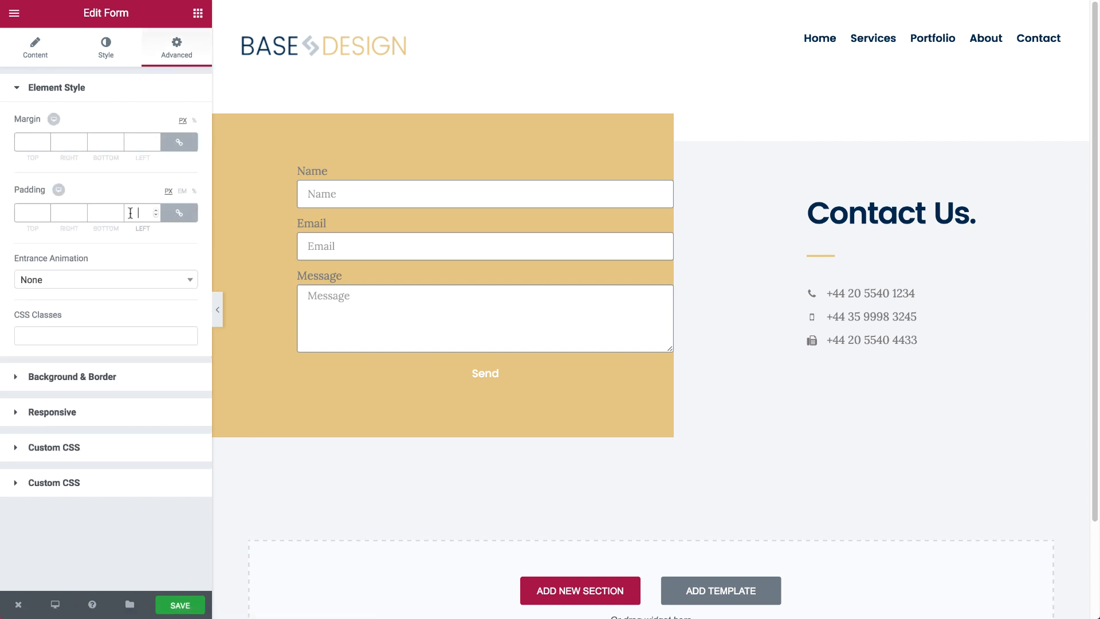
pyautogui.write('60')
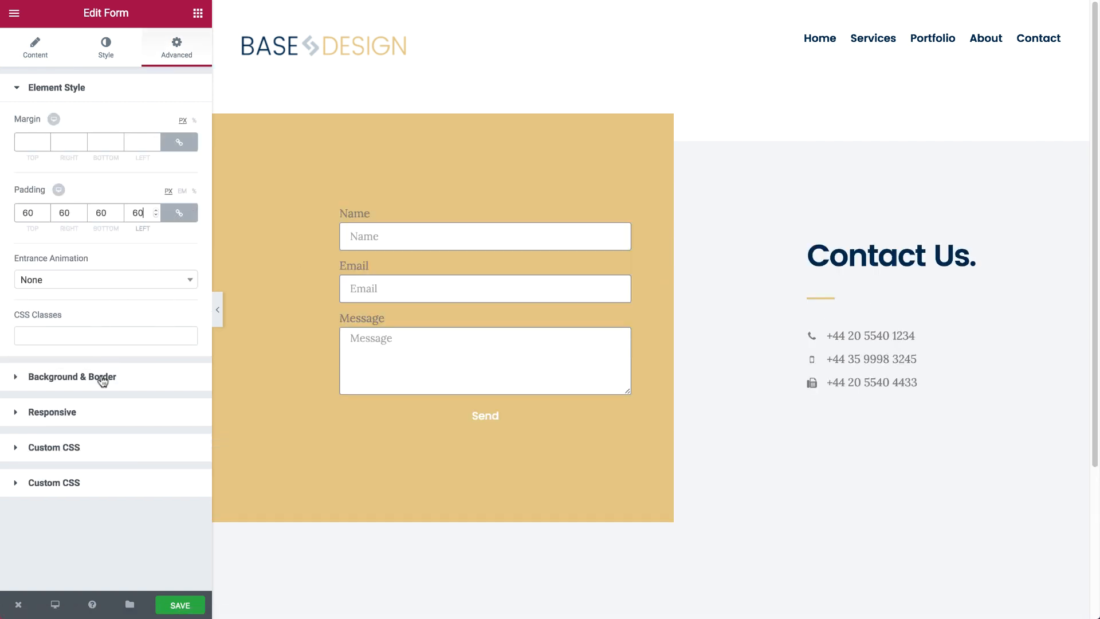
pyautogui.click(120, 382)
pyautogui.click(152, 178)
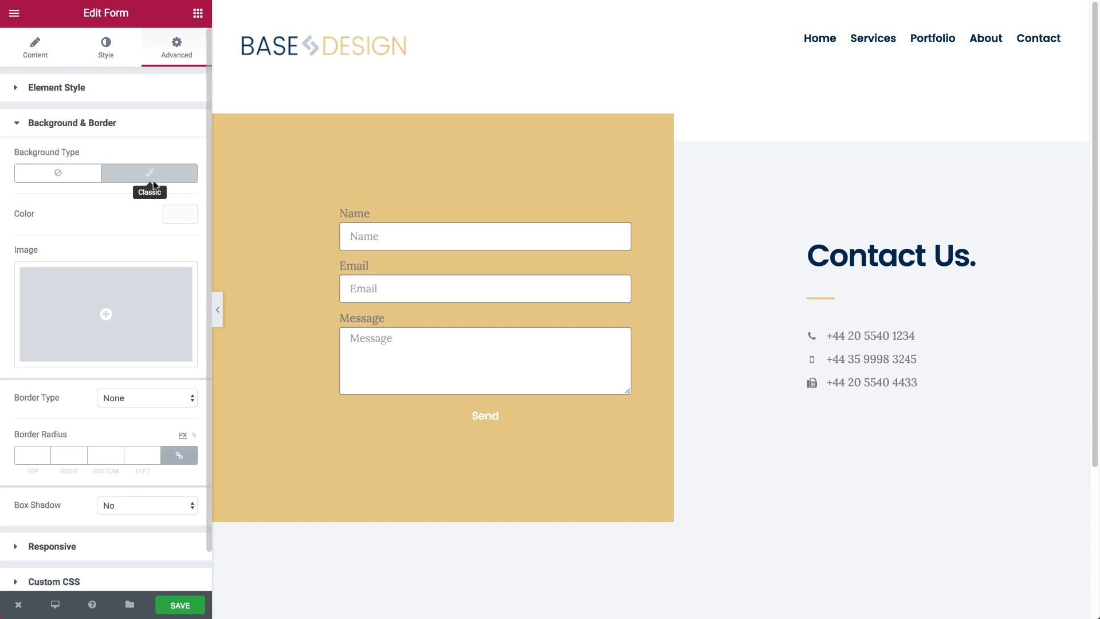
pyautogui.click(180, 215)
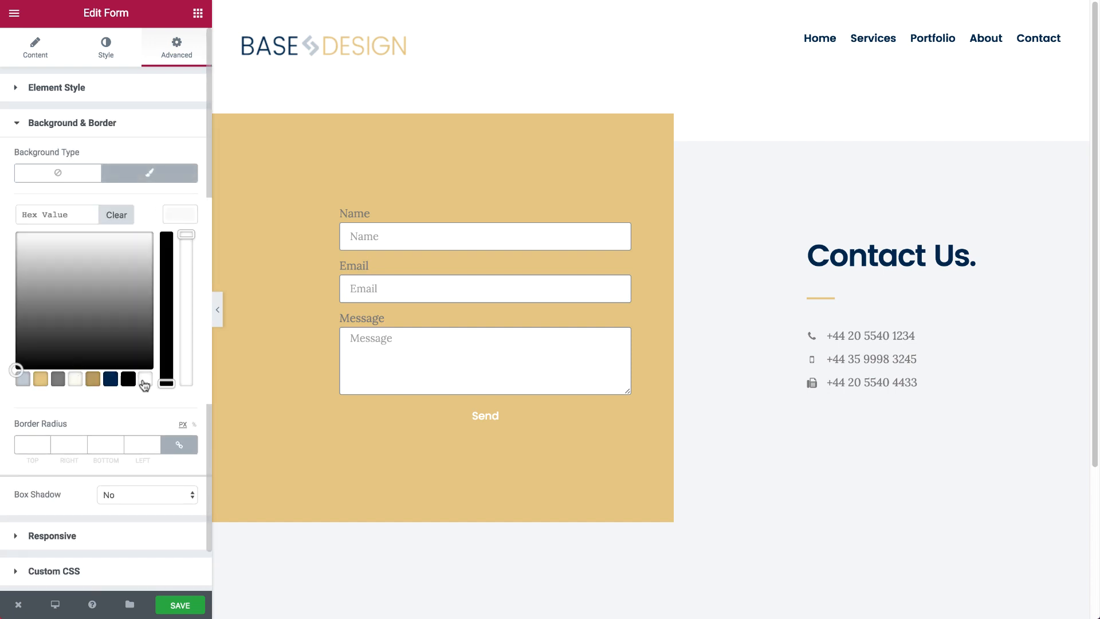
pyautogui.click(145, 379)
pyautogui.click(180, 215)
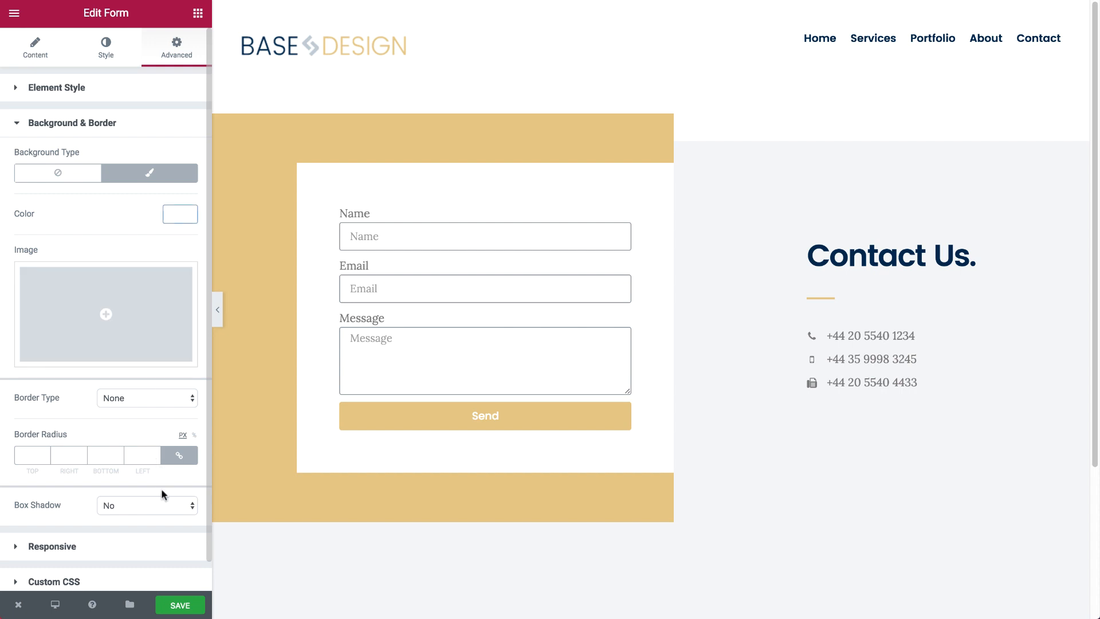
# Step: Enable a box shadow on the form with a blur of 50 and a faint, mostly transparent black color
pyautogui.click(141, 515)
pyautogui.click(135, 518)
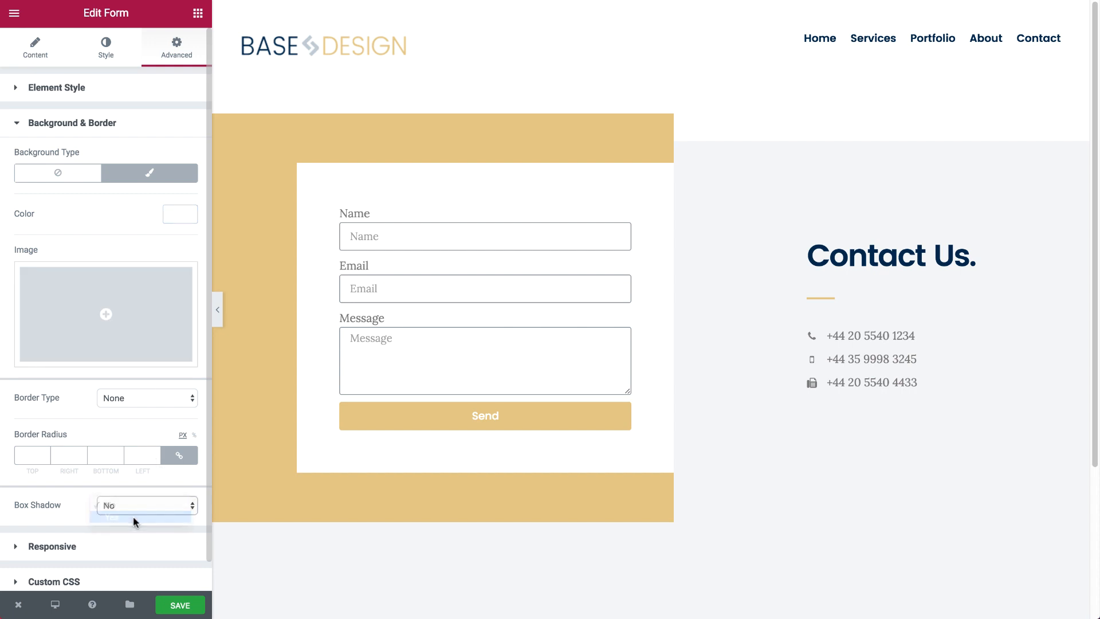
pyautogui.scroll(-4, 175, 410)
pyautogui.click(165, 383)
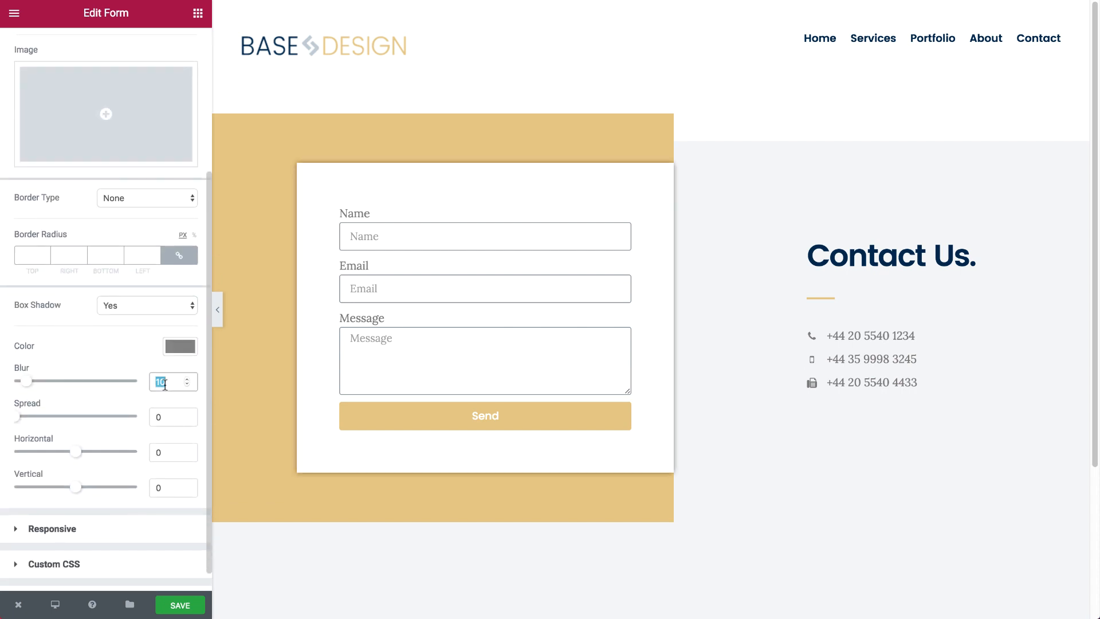
pyautogui.write('30')
pyautogui.click(180, 346)
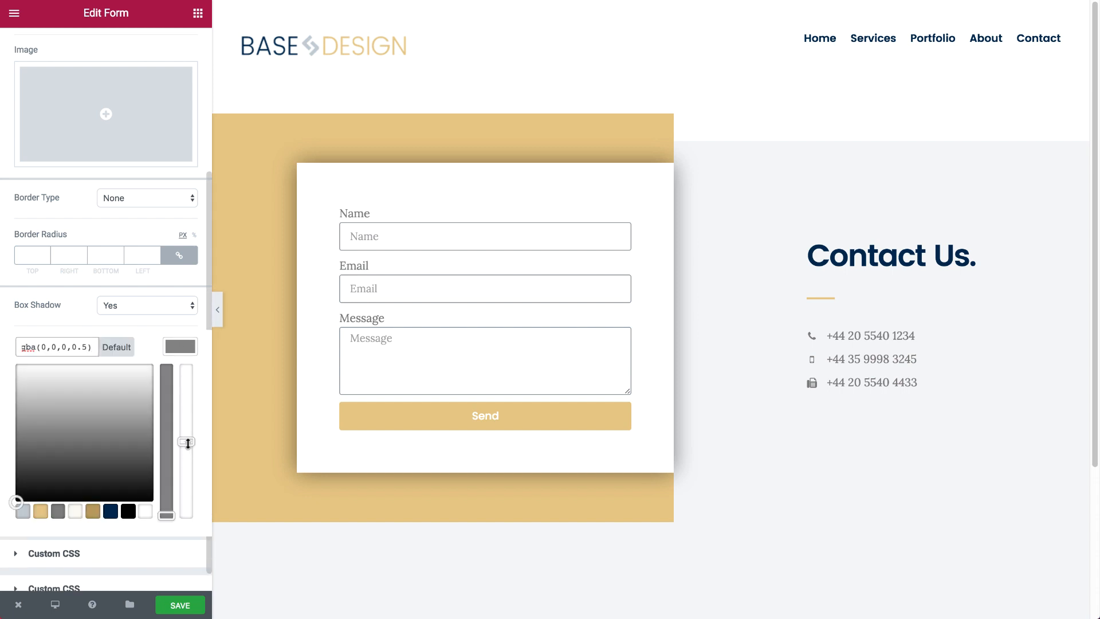
pyautogui.moveTo(187, 443); pyautogui.dragTo(184, 489)
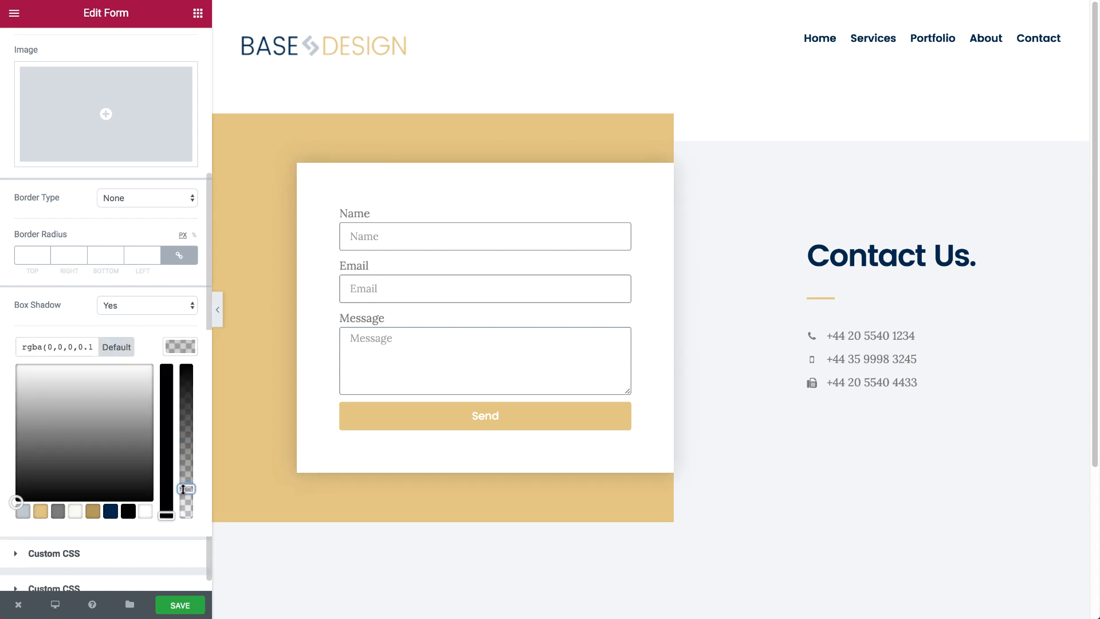
pyautogui.click(180, 346)
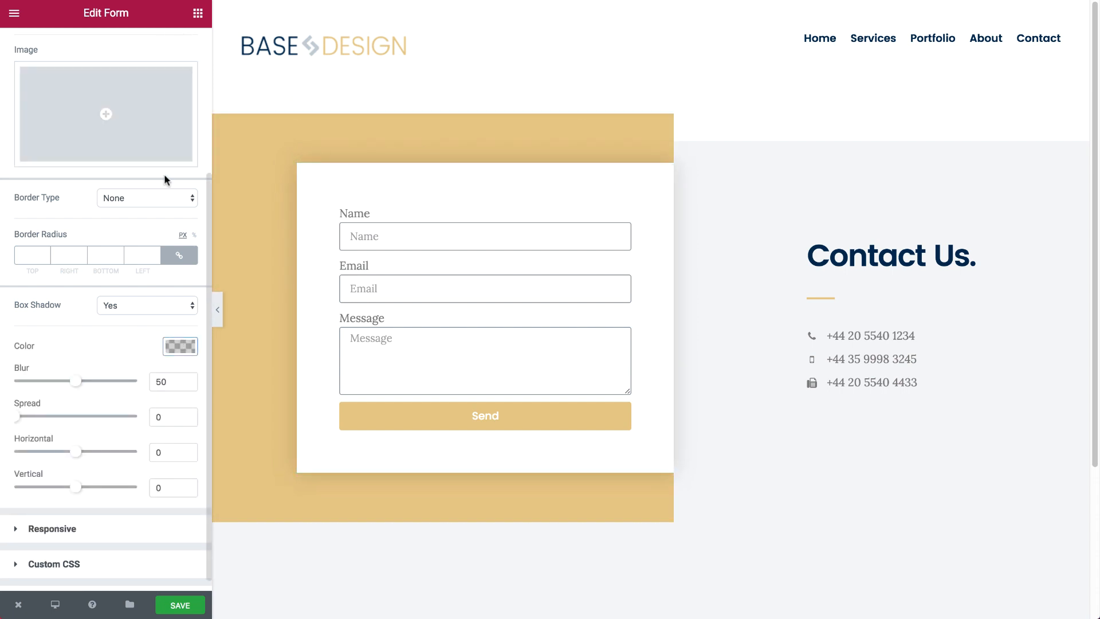
# Step: Unlink the form's margin values and set only its right margin to -120 px
pyautogui.scroll(4, 164, 179)
pyautogui.click(178, 49)
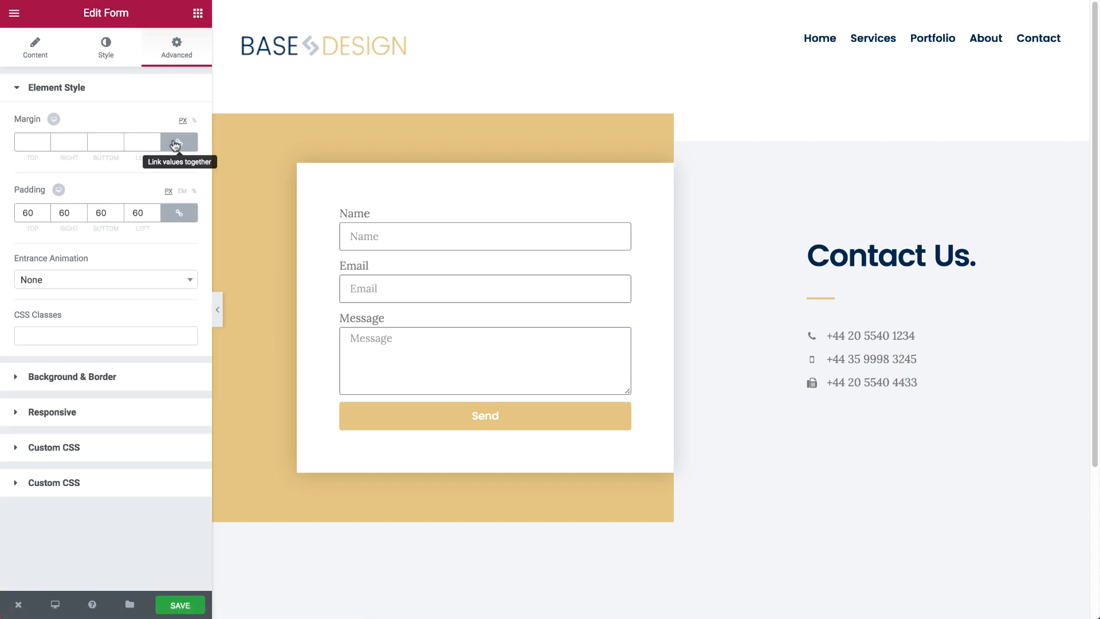
pyautogui.click(175, 144)
pyautogui.write('-120')
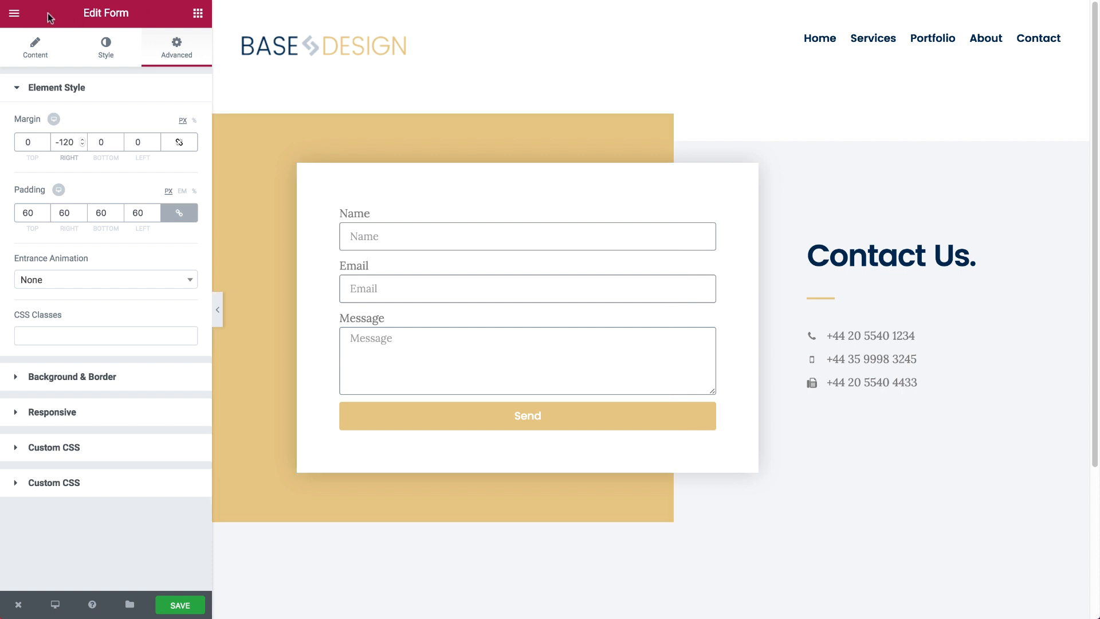
# Step: Hide the form's labels and set the column width of both the Name and Email fields to 33%
pyautogui.click(37, 50)
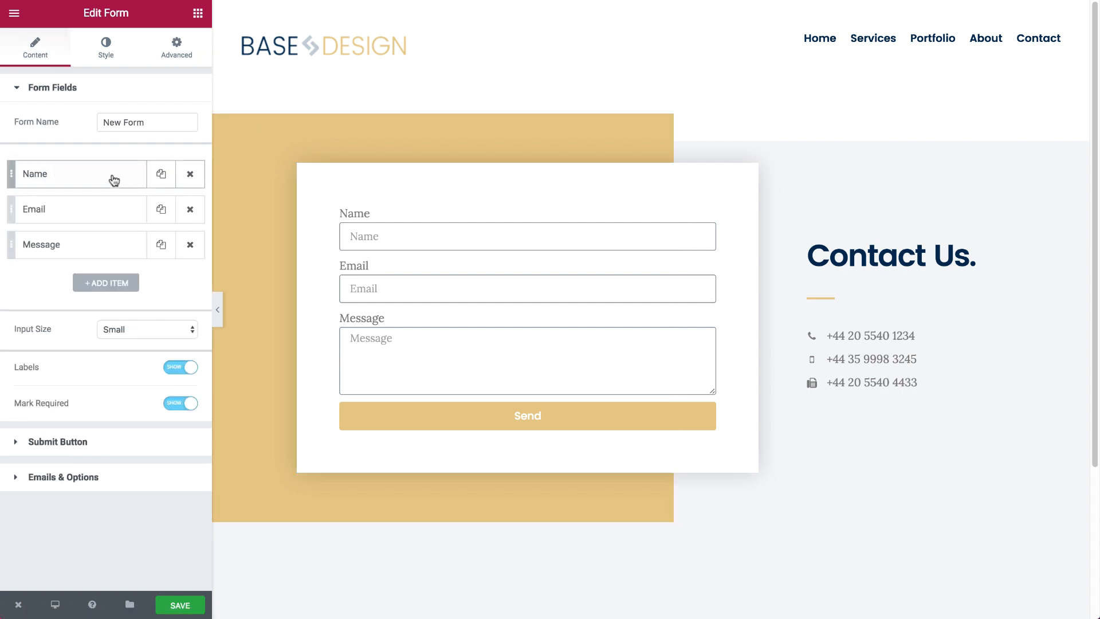
pyautogui.click(184, 368)
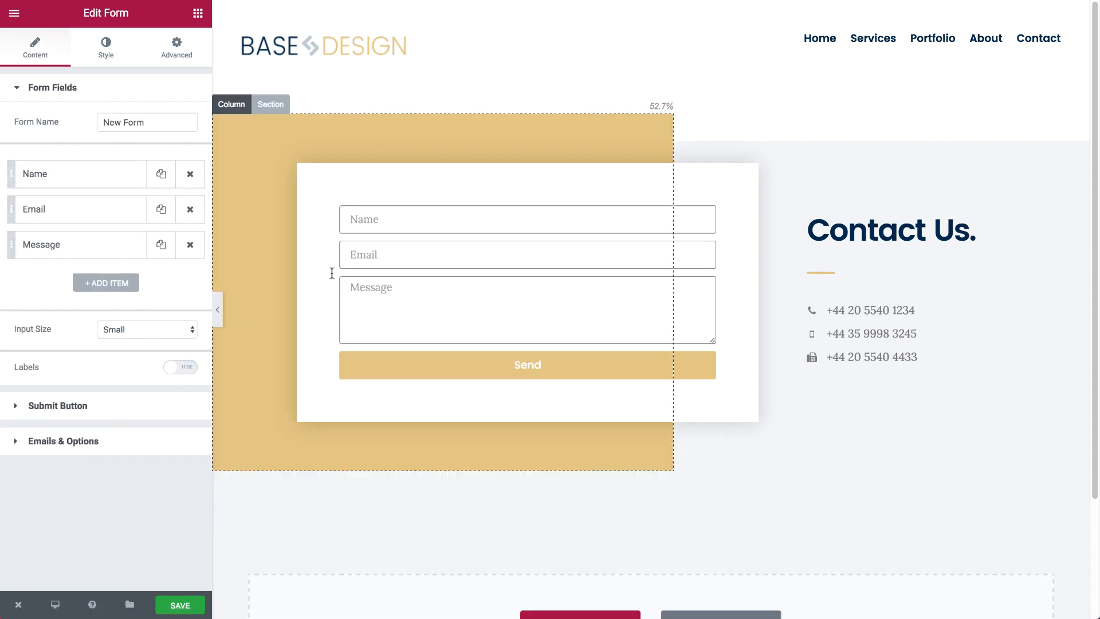
pyautogui.click(109, 182)
pyautogui.click(150, 325)
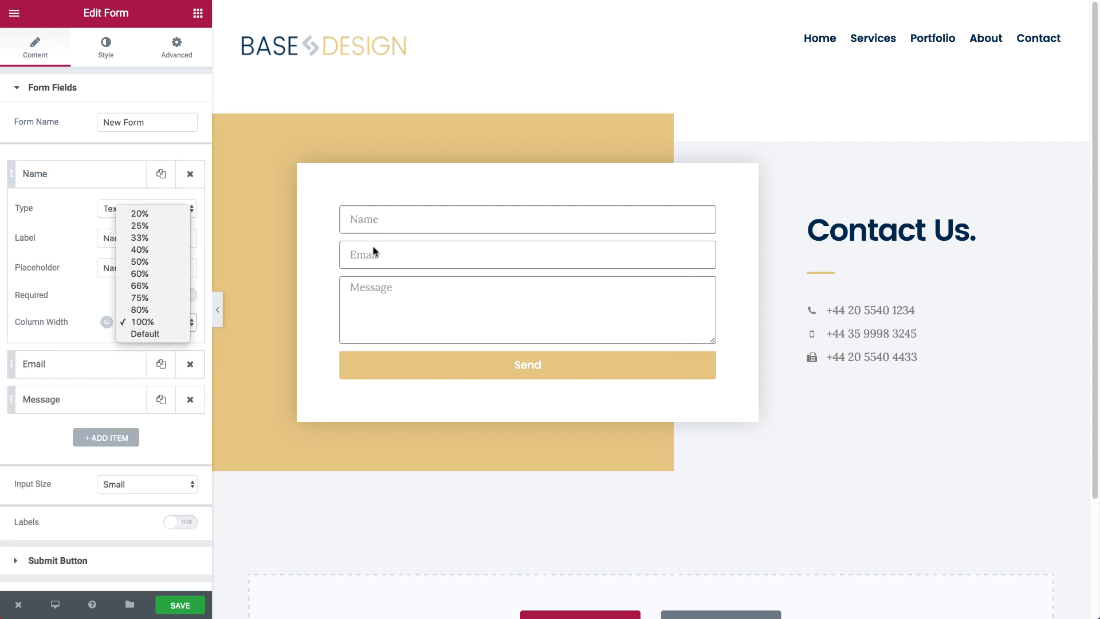
pyautogui.click(144, 238)
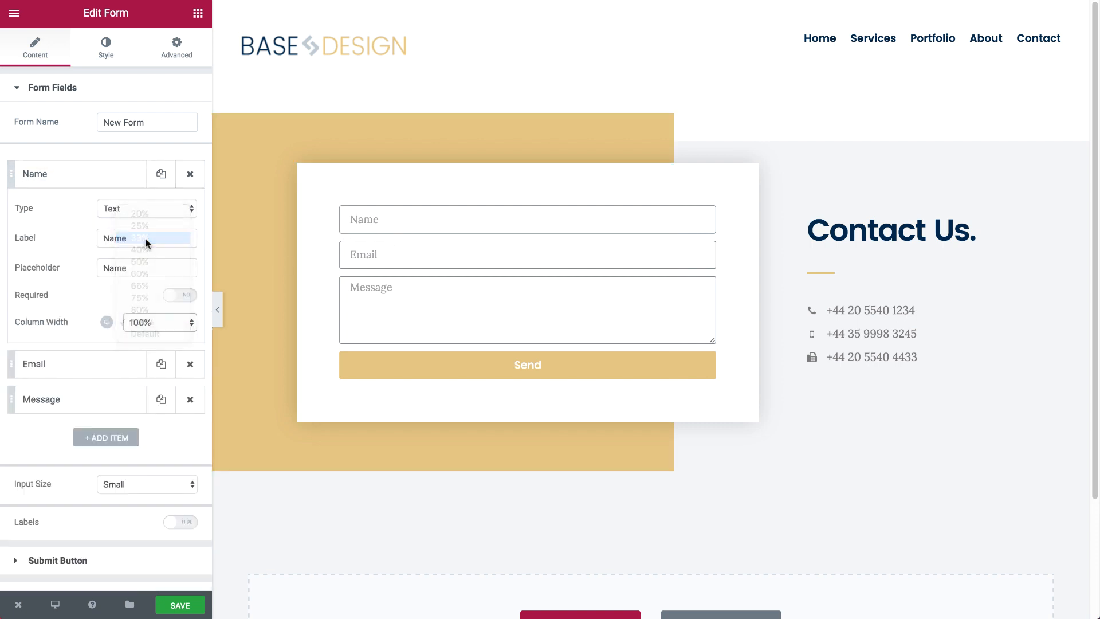
pyautogui.click(92, 377)
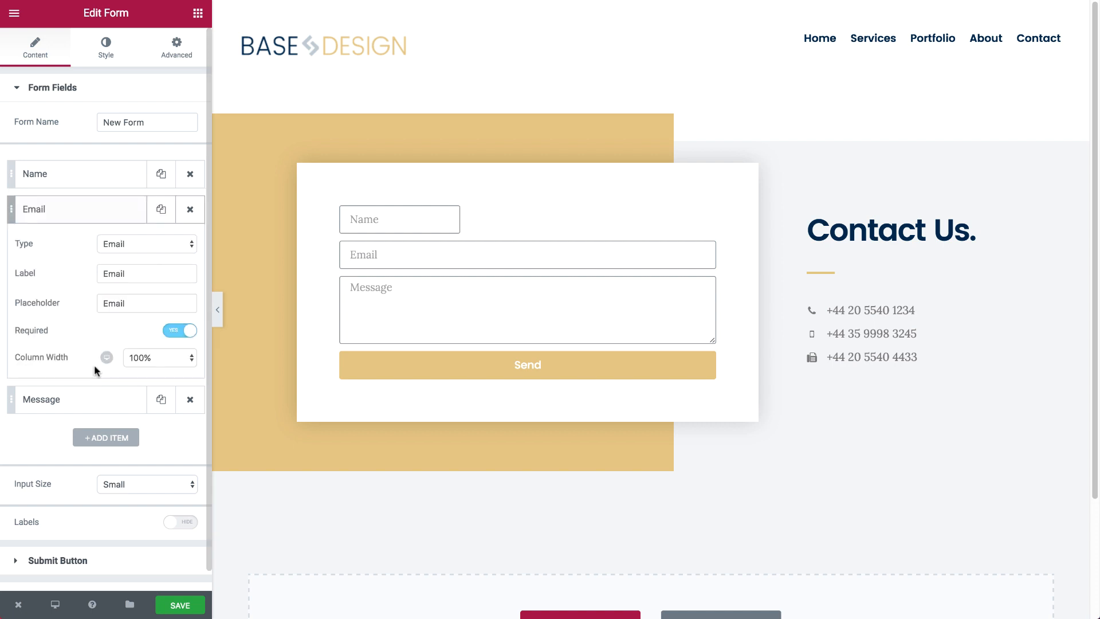
pyautogui.click(141, 358)
pyautogui.click(141, 274)
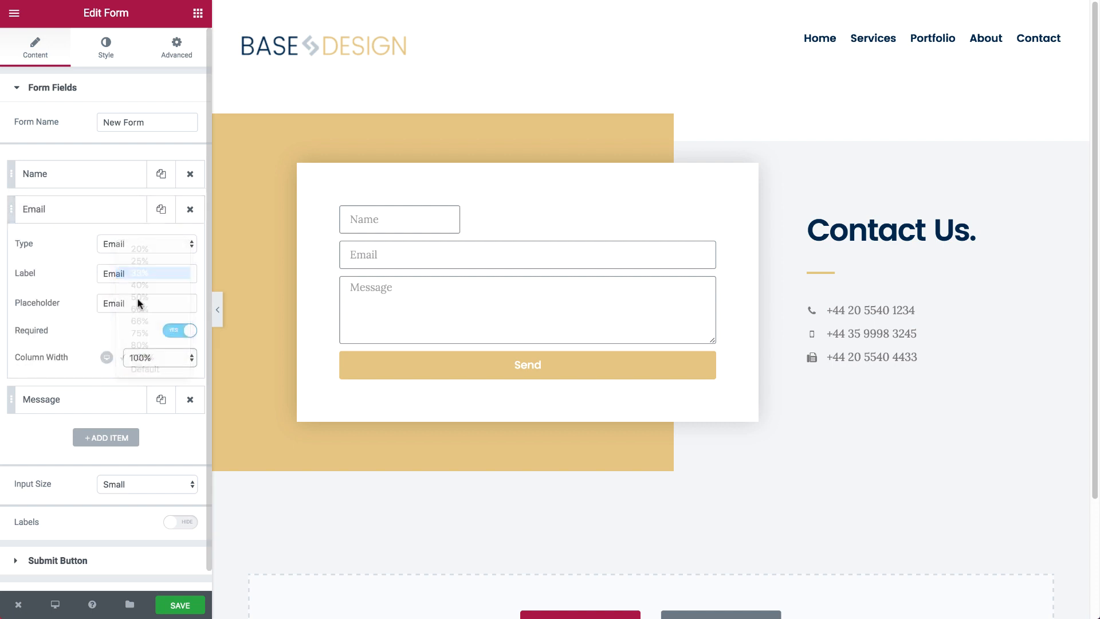
# Step: Add a required form field of type Tel with "Tel" as both its placeholder and label
pyautogui.click(107, 437)
pyautogui.click(119, 315)
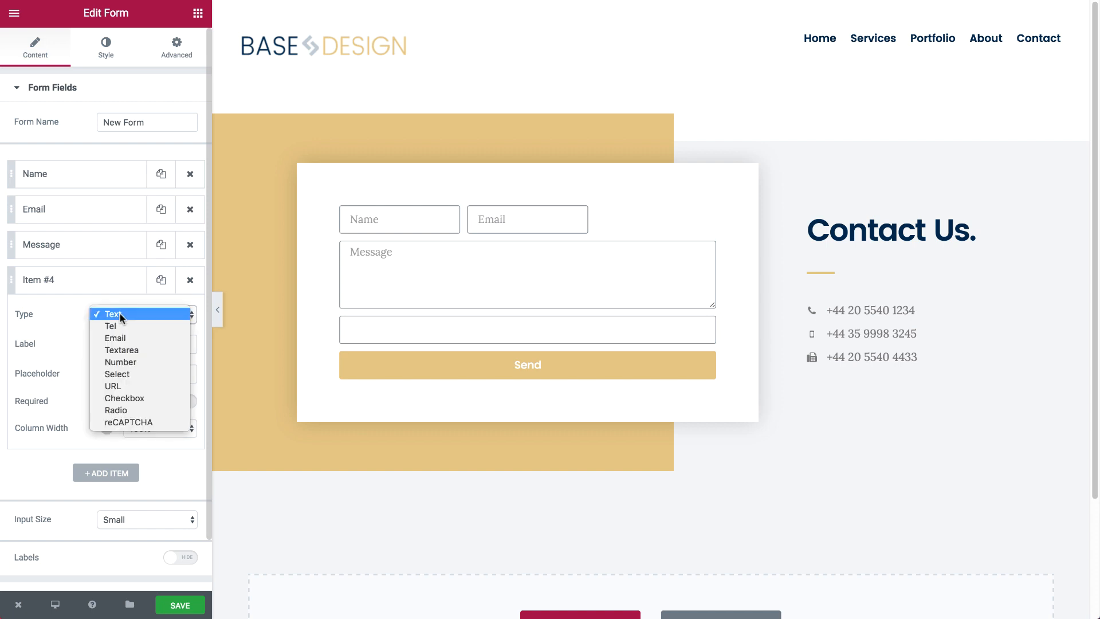
pyautogui.press('Down')
pyautogui.press('Return')
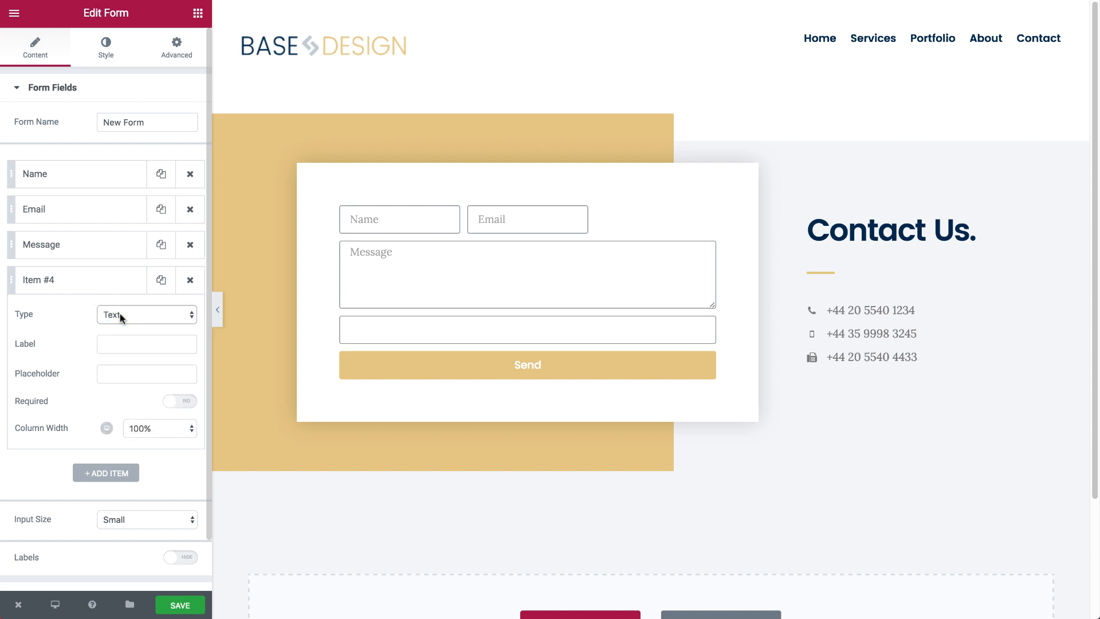
pyautogui.click(123, 373)
pyautogui.click(112, 351)
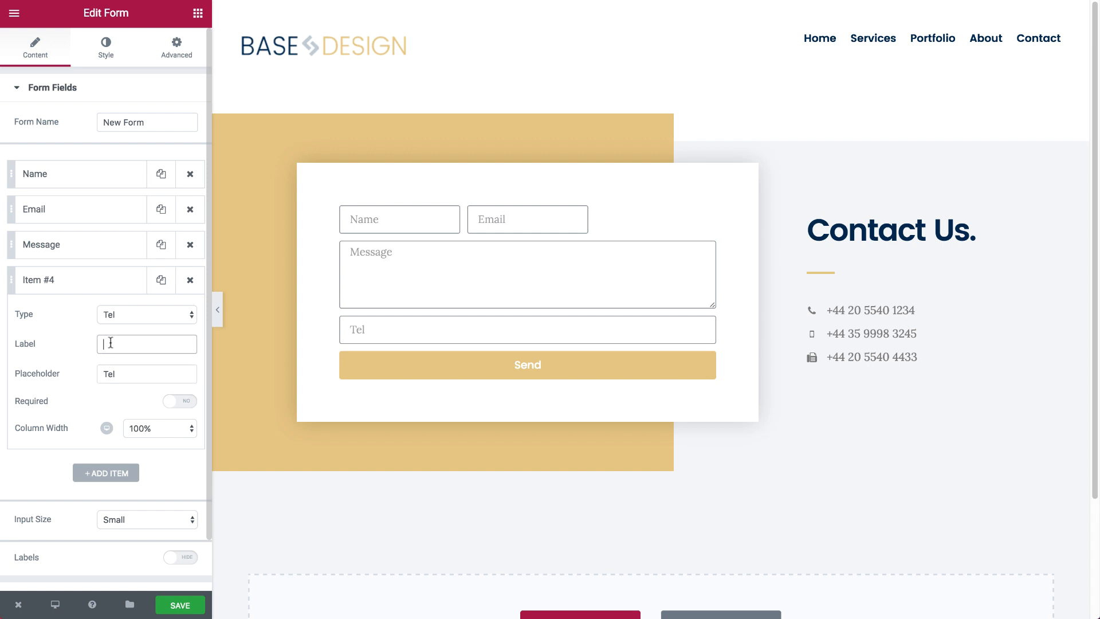
pyautogui.write('Tel')
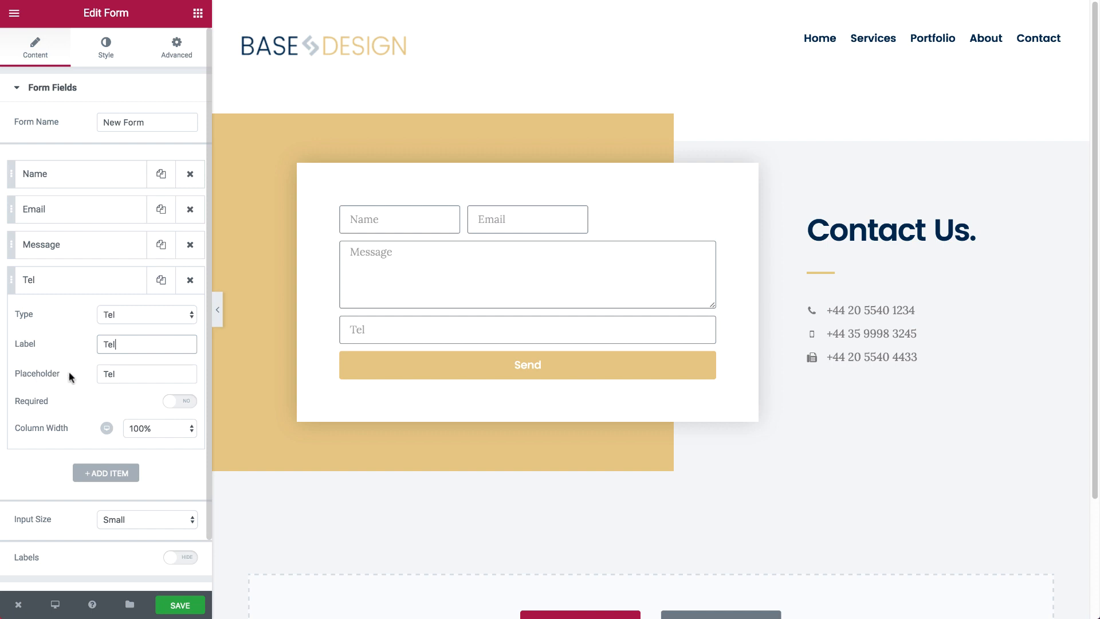
pyautogui.click(168, 401)
# Step: Move the Tel field between Name and Email and set its column width to 33%
pyautogui.click(112, 283)
pyautogui.moveTo(63, 290); pyautogui.dragTo(67, 214)
pyautogui.click(106, 281)
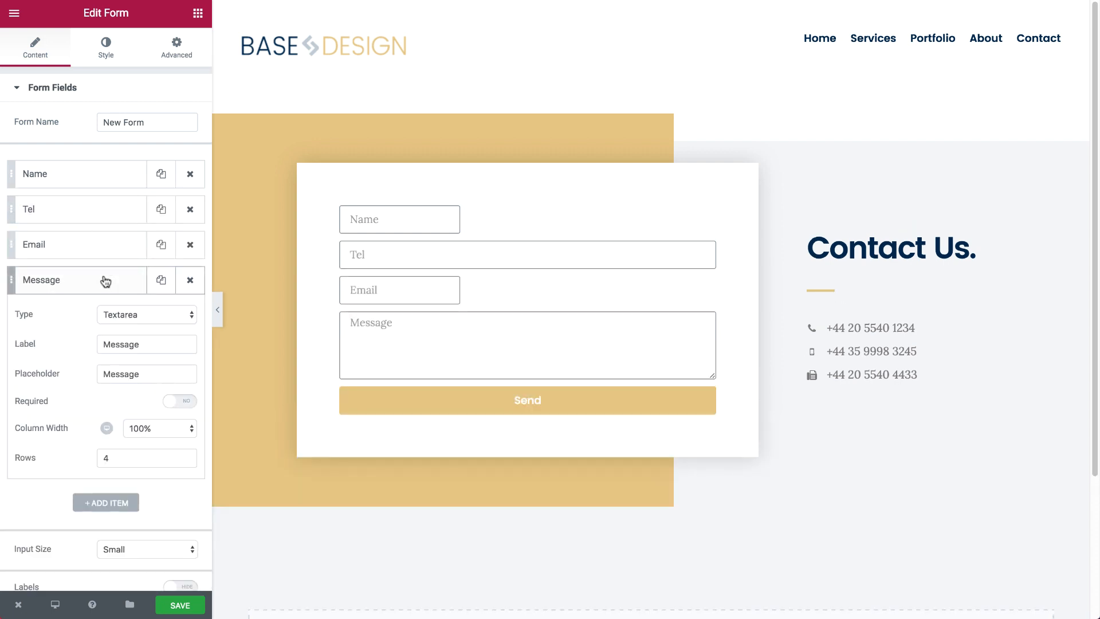
pyautogui.click(98, 216)
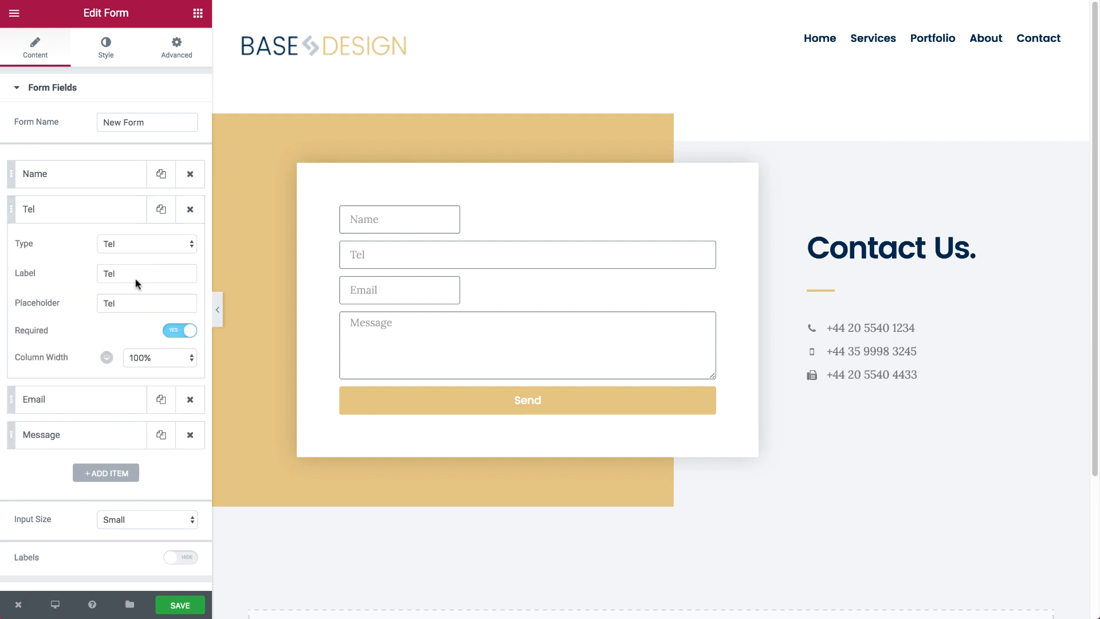
pyautogui.click(134, 358)
pyautogui.click(159, 273)
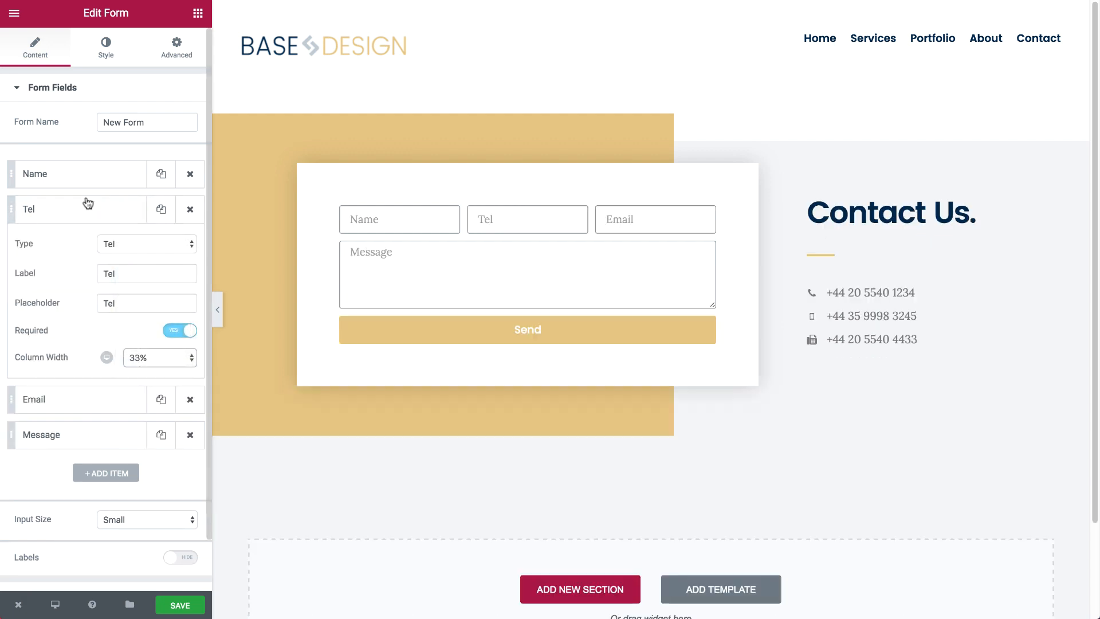
# Step: Increase the Message field's height to 6 rows
pyautogui.click(86, 209)
pyautogui.click(81, 287)
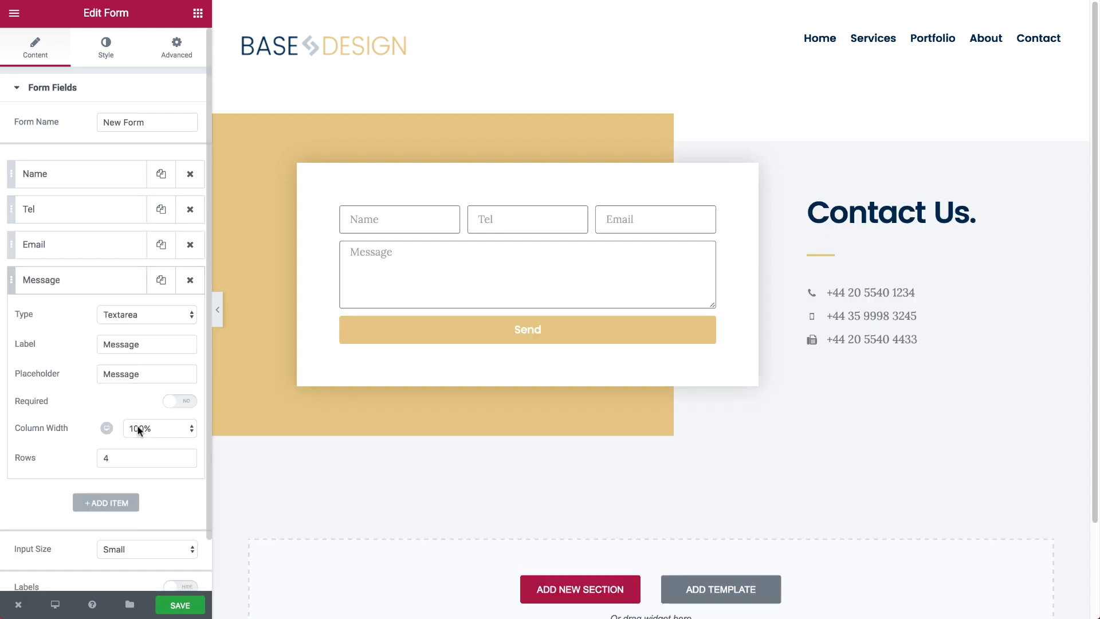
pyautogui.click(127, 457)
pyautogui.press('Up')
pyautogui.press('Up')
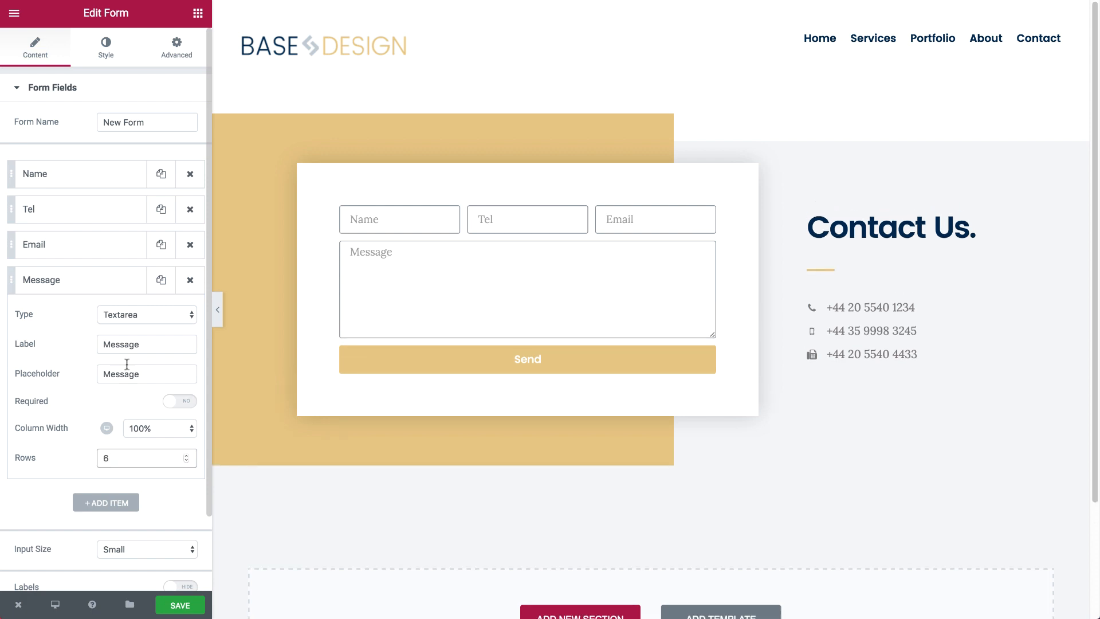
pyautogui.click(95, 287)
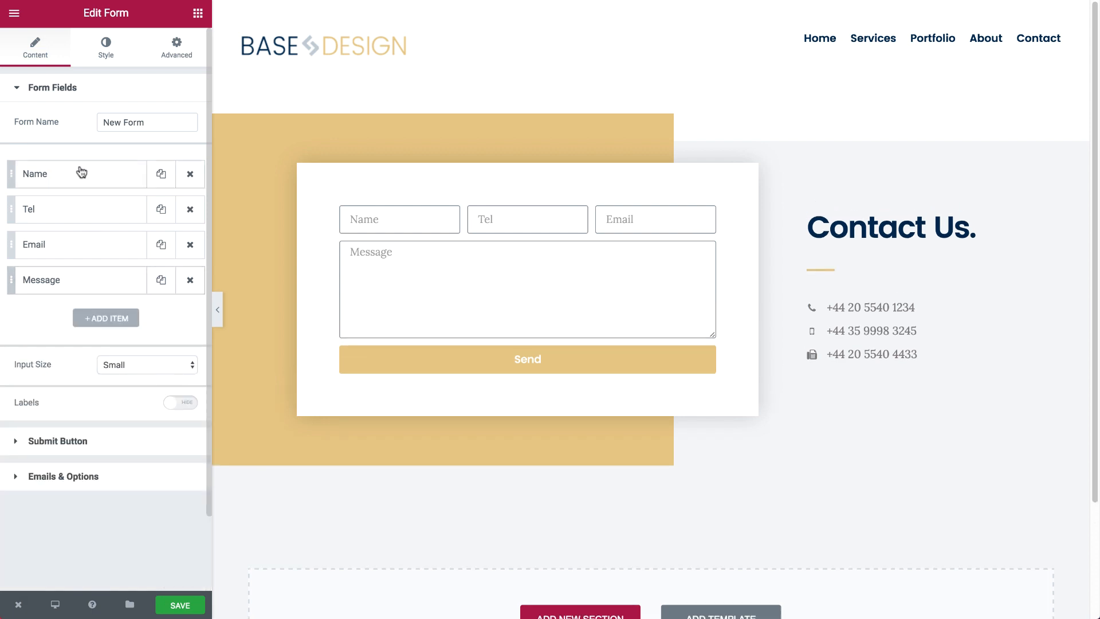
# Step: Give the form fields a background in the palette's light blue-gray, lowered to a mostly transparent opacity
pyautogui.click(109, 41)
pyautogui.click(98, 239)
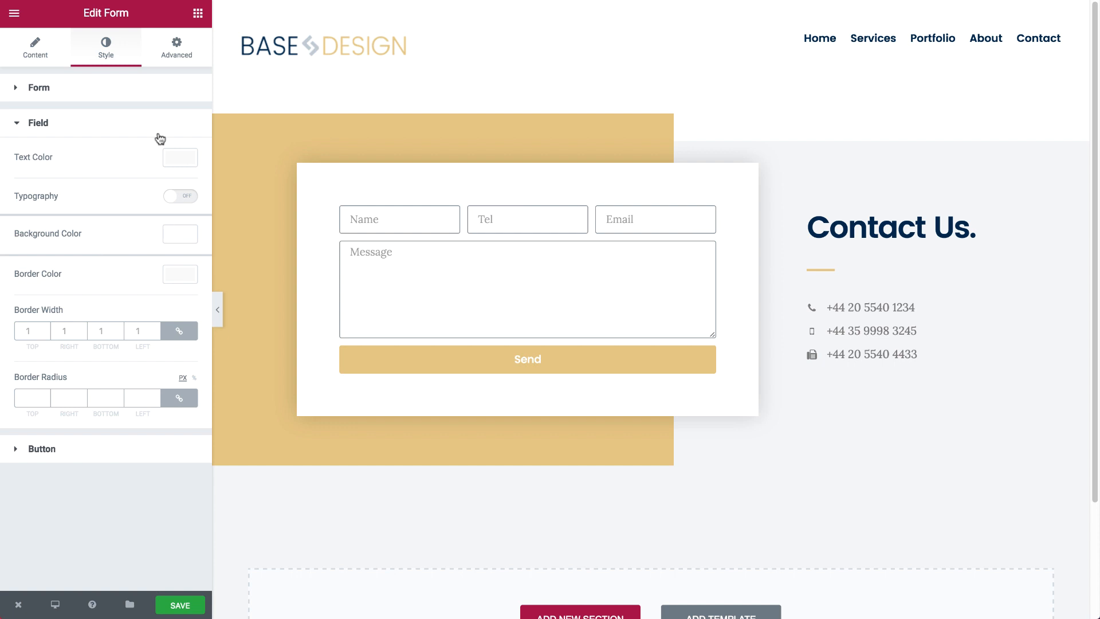
pyautogui.click(180, 234)
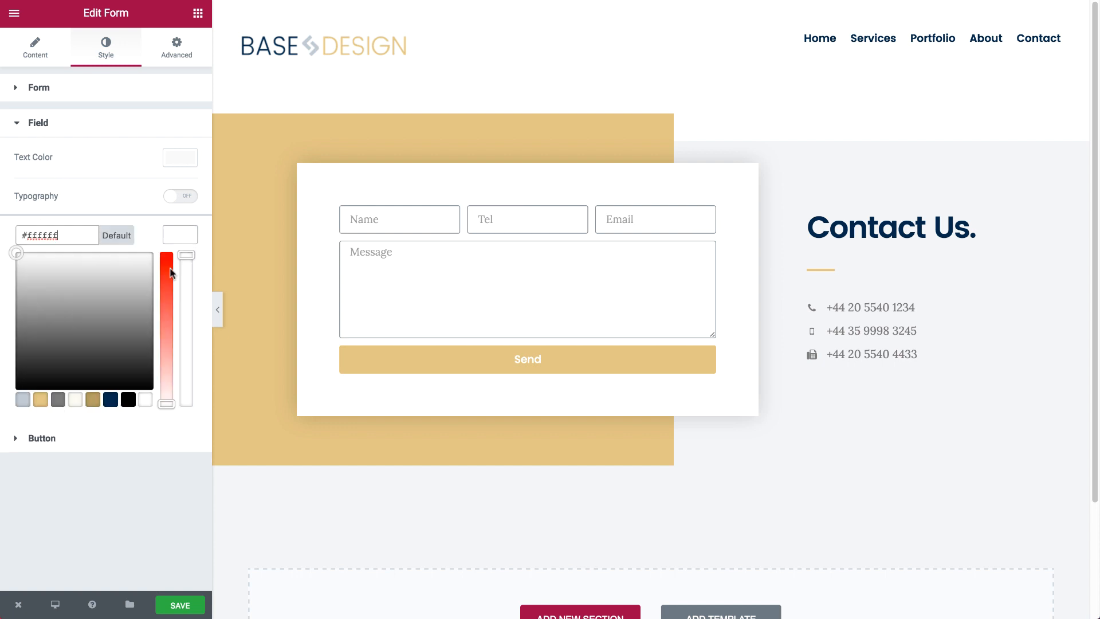
pyautogui.moveTo(17, 253); pyautogui.dragTo(16, 261)
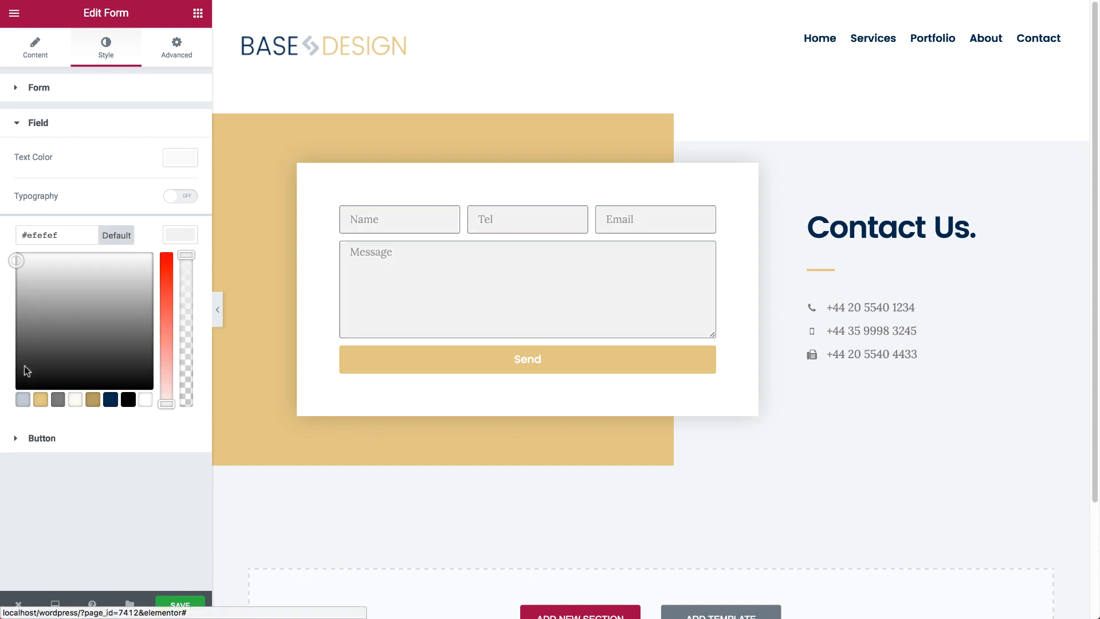
pyautogui.click(24, 401)
pyautogui.moveTo(186, 254); pyautogui.dragTo(185, 378)
pyautogui.click(182, 240)
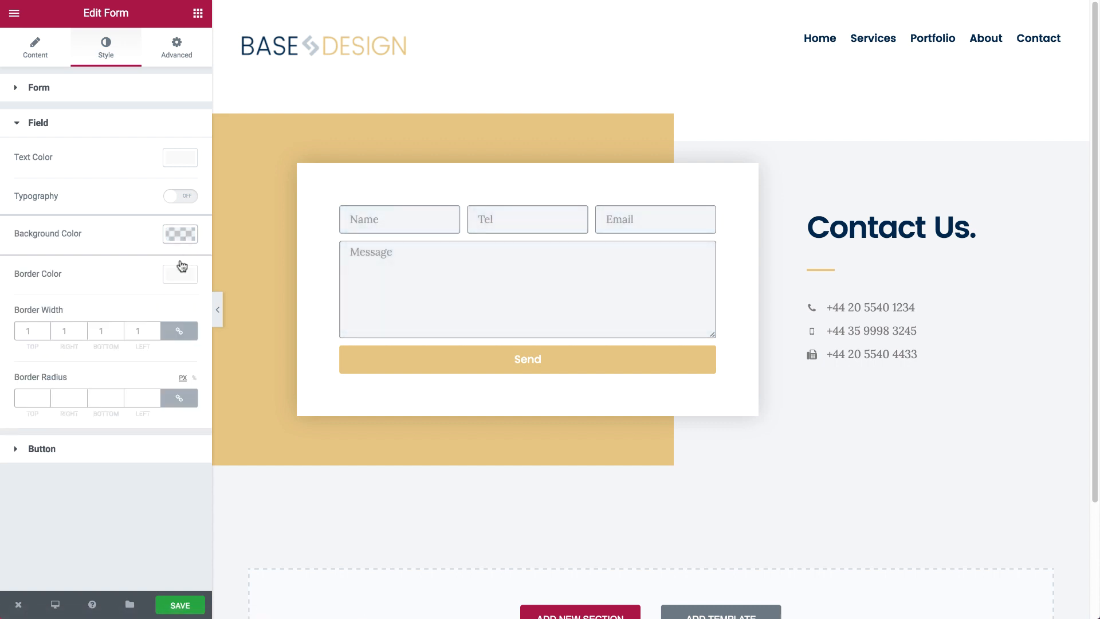
# Step: Set the form fields' border width and border radius to 0 on all sides
pyautogui.write('0')
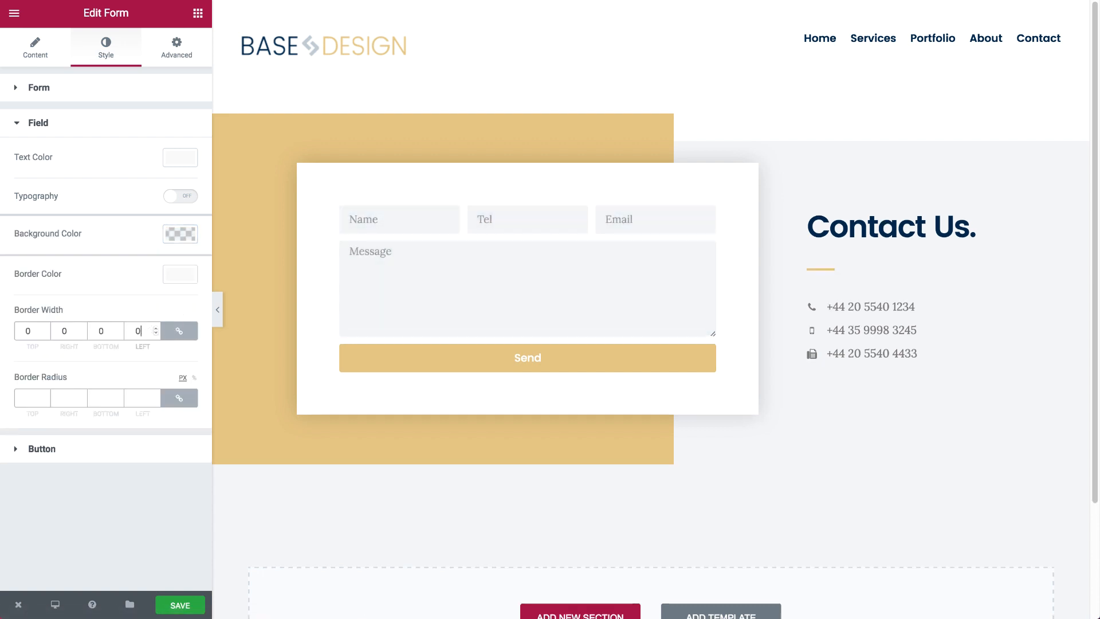
pyautogui.click(154, 391)
pyautogui.write('0')
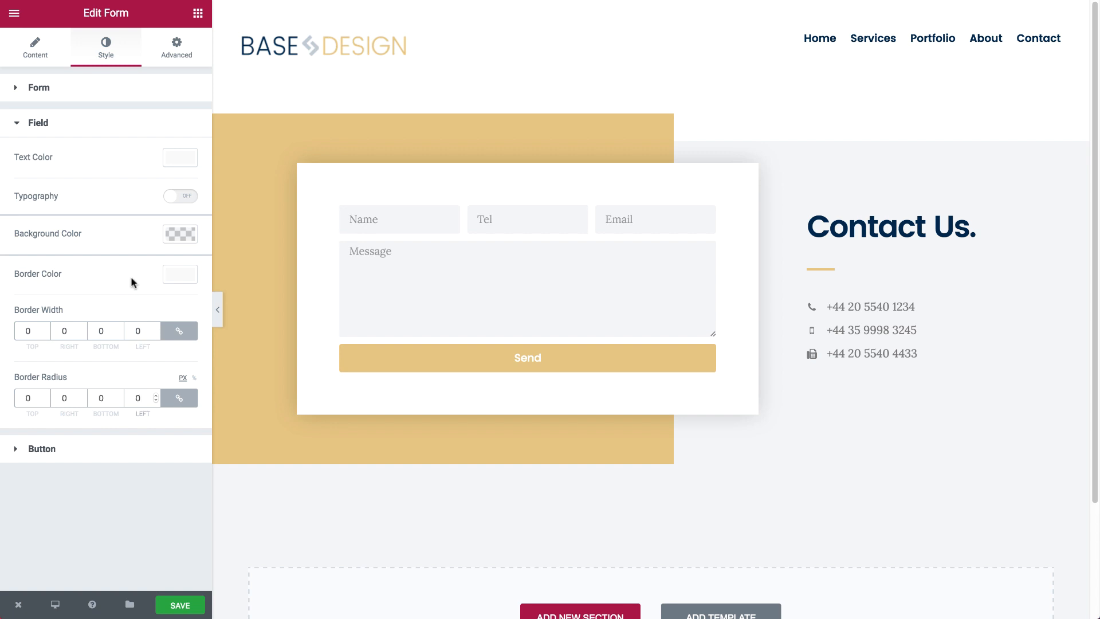
# Step: Set both the column gap and the row gap of the form to 20
pyautogui.click(92, 87)
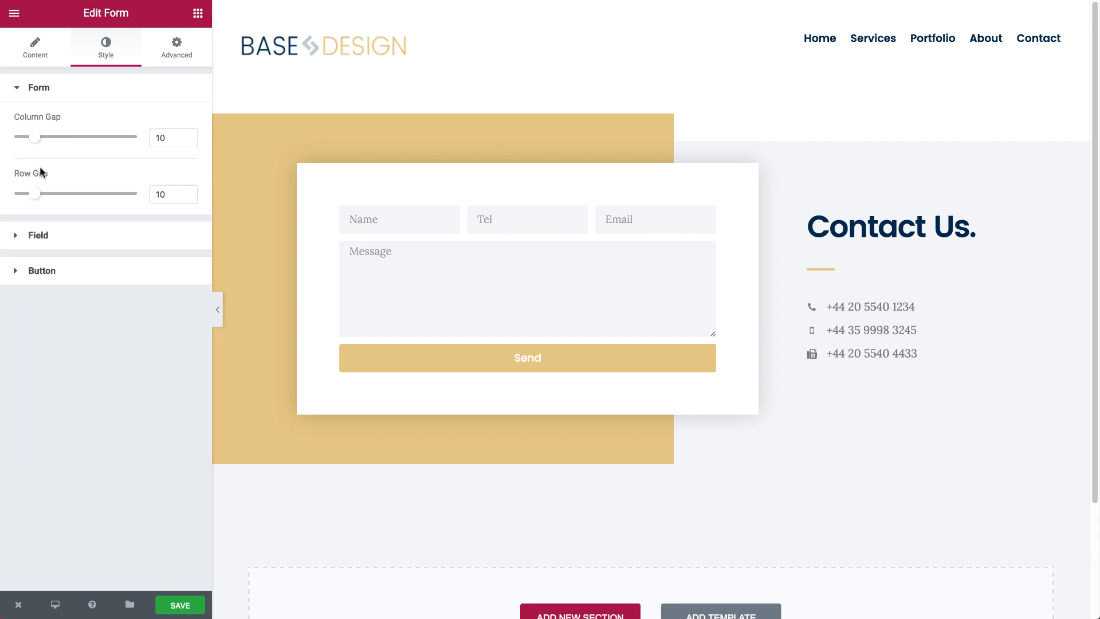
pyautogui.moveTo(36, 143); pyautogui.dragTo(56, 143)
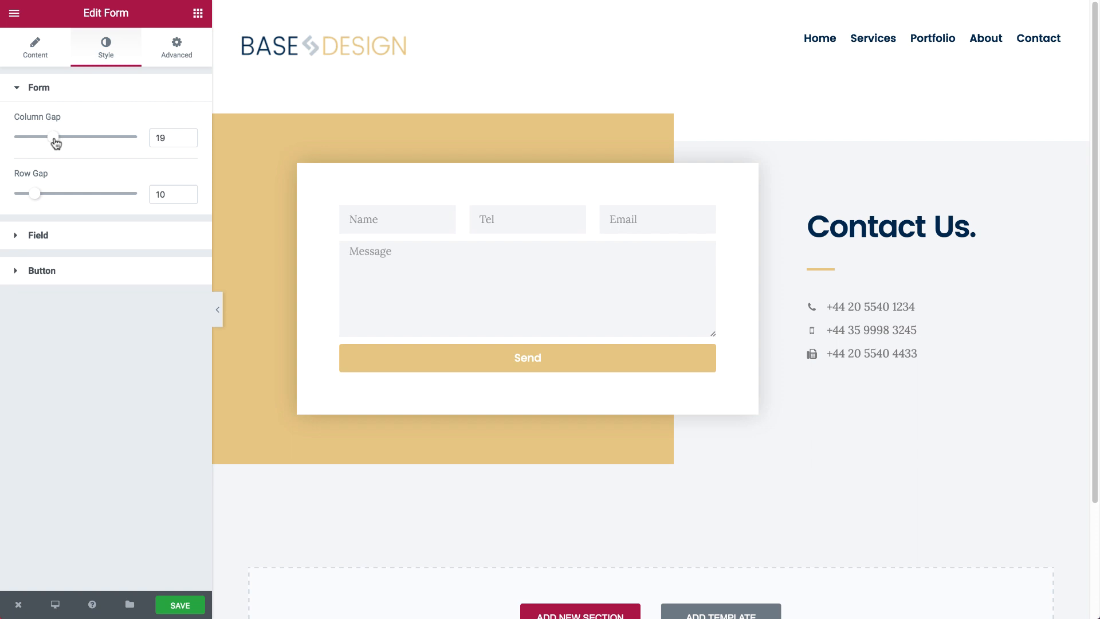
pyautogui.doubleClick(161, 138)
pyautogui.write('20')
pyautogui.doubleClick(160, 195)
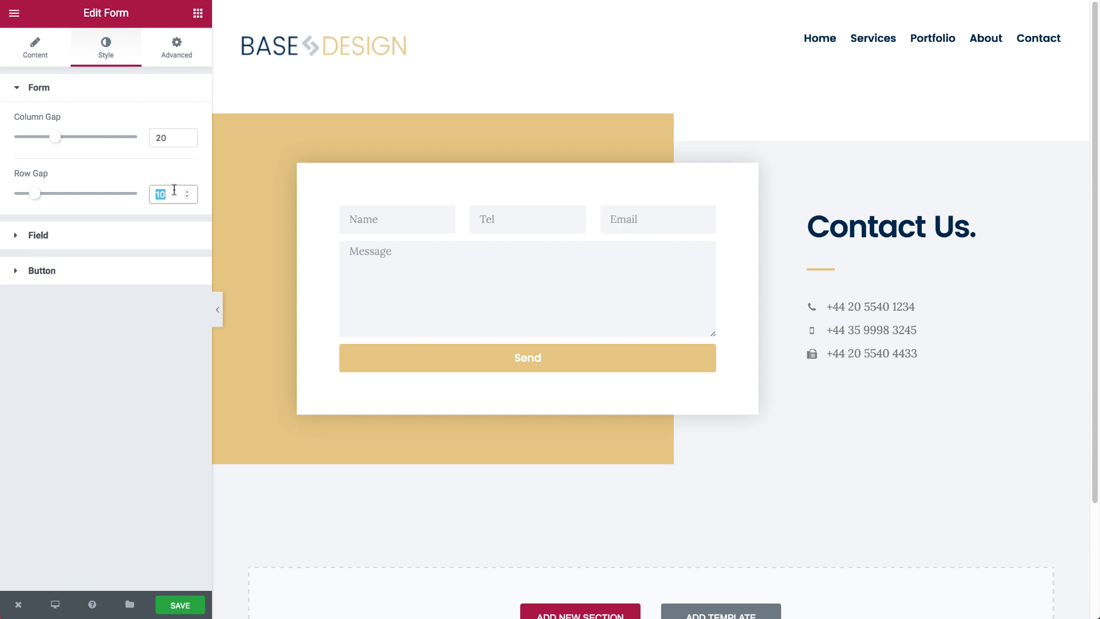
pyautogui.write('20')
# Step: Change the submit button's size to Medium
pyautogui.click(116, 271)
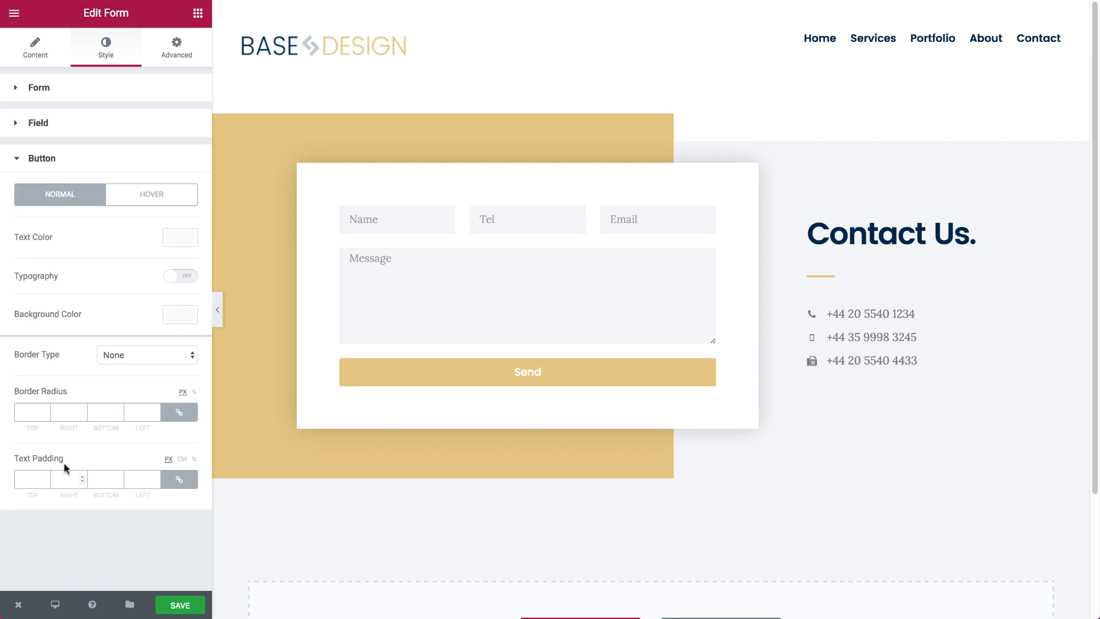
pyautogui.click(37, 48)
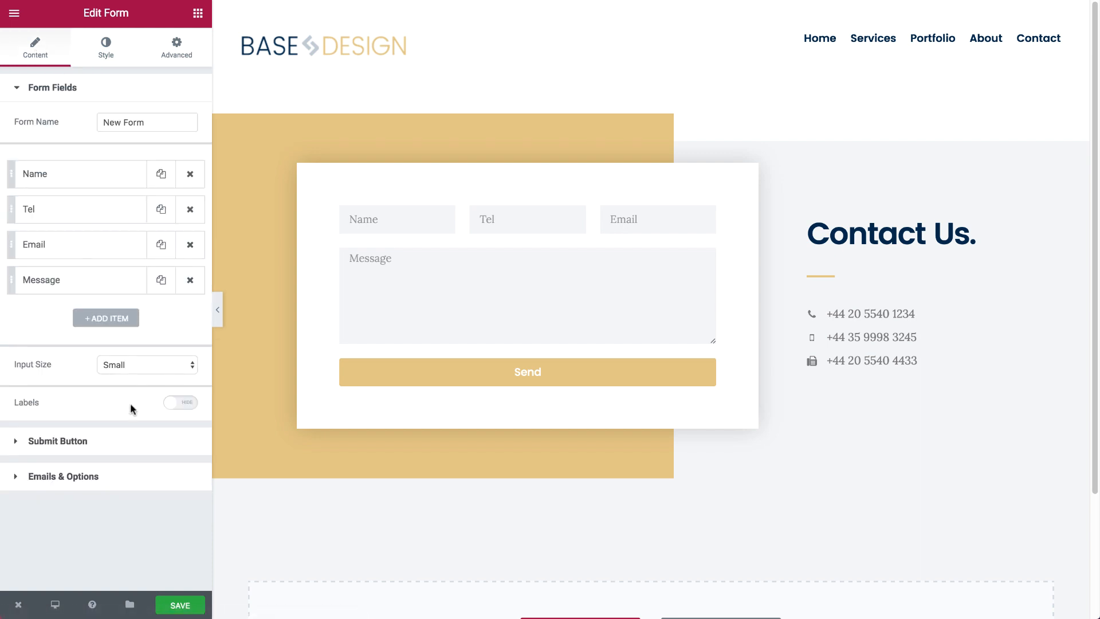
pyautogui.click(118, 442)
pyautogui.click(146, 200)
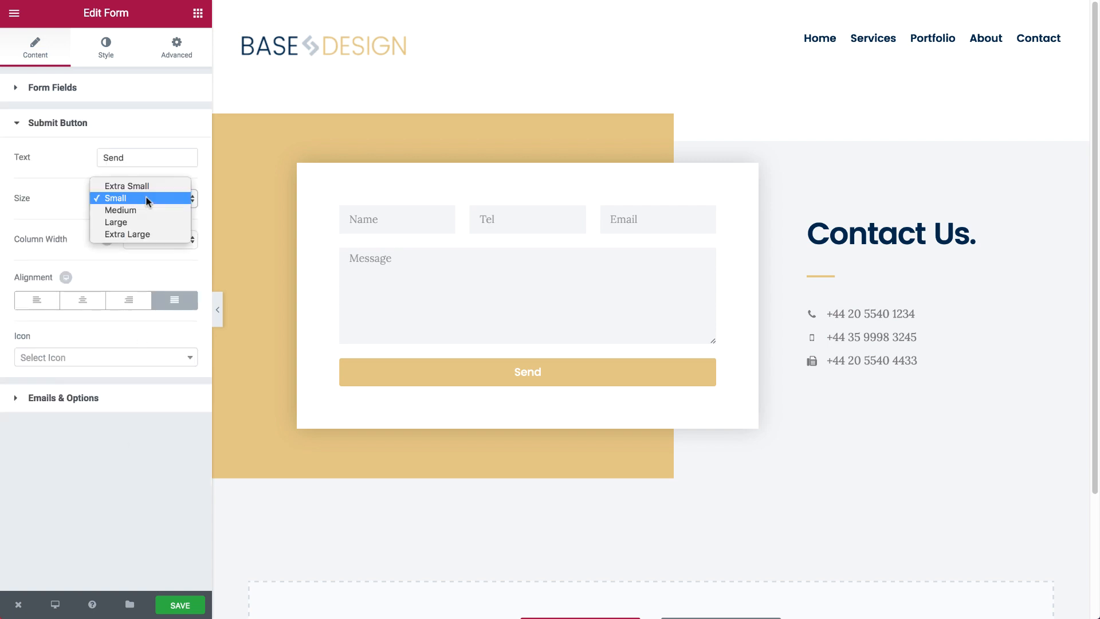
pyautogui.click(120, 210)
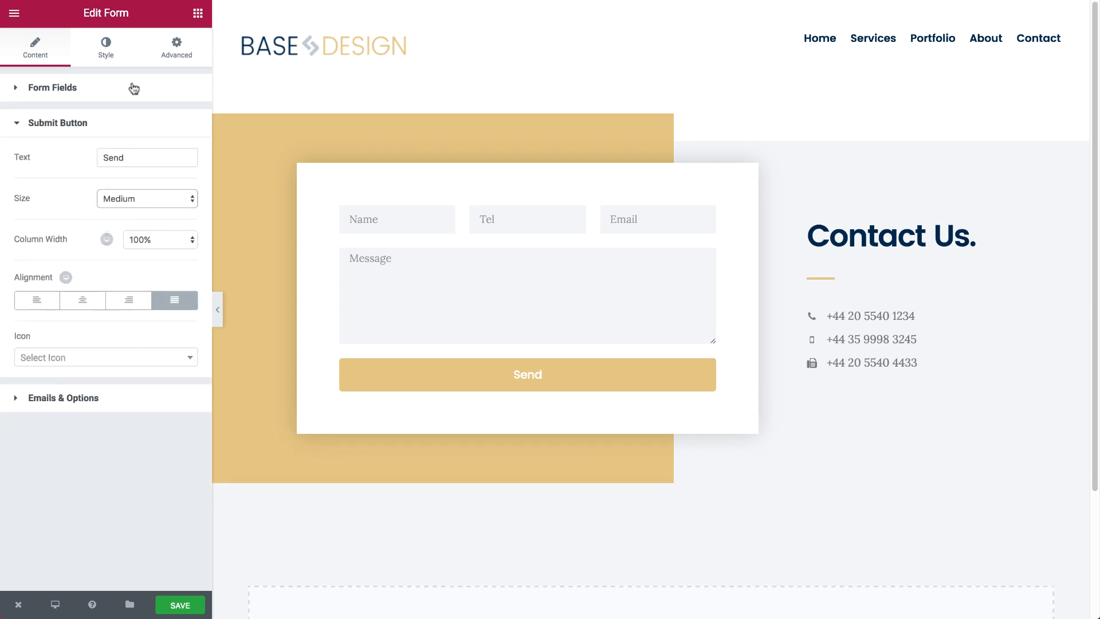
# Step: Set the submit button's background color to the palette's navy #002949 and square off its corners
pyautogui.click(98, 59)
pyautogui.click(85, 278)
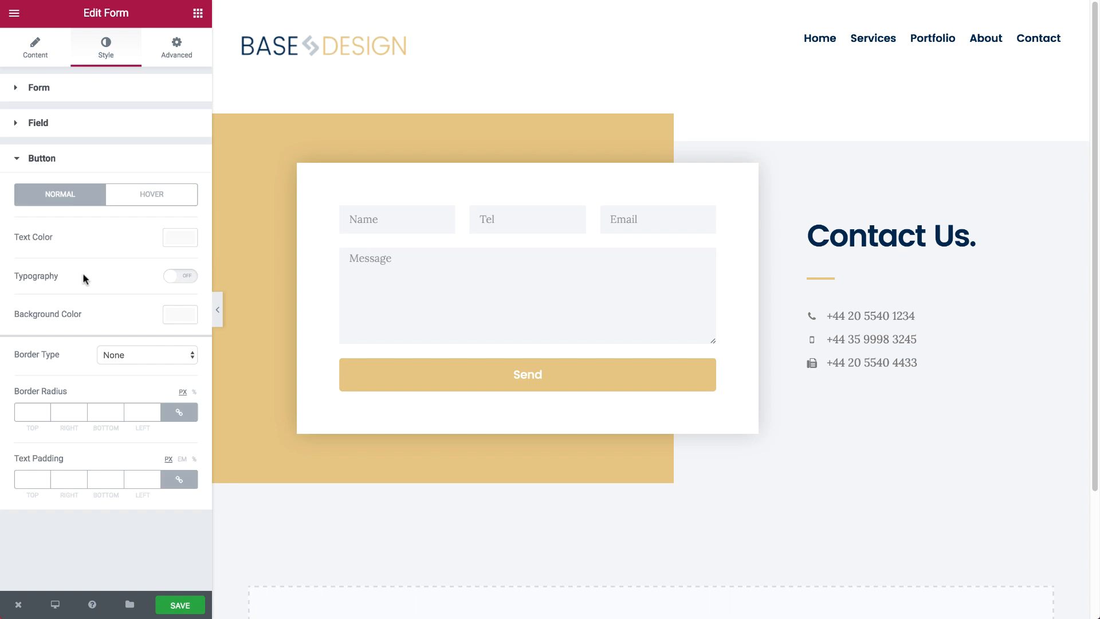
pyautogui.click(180, 315)
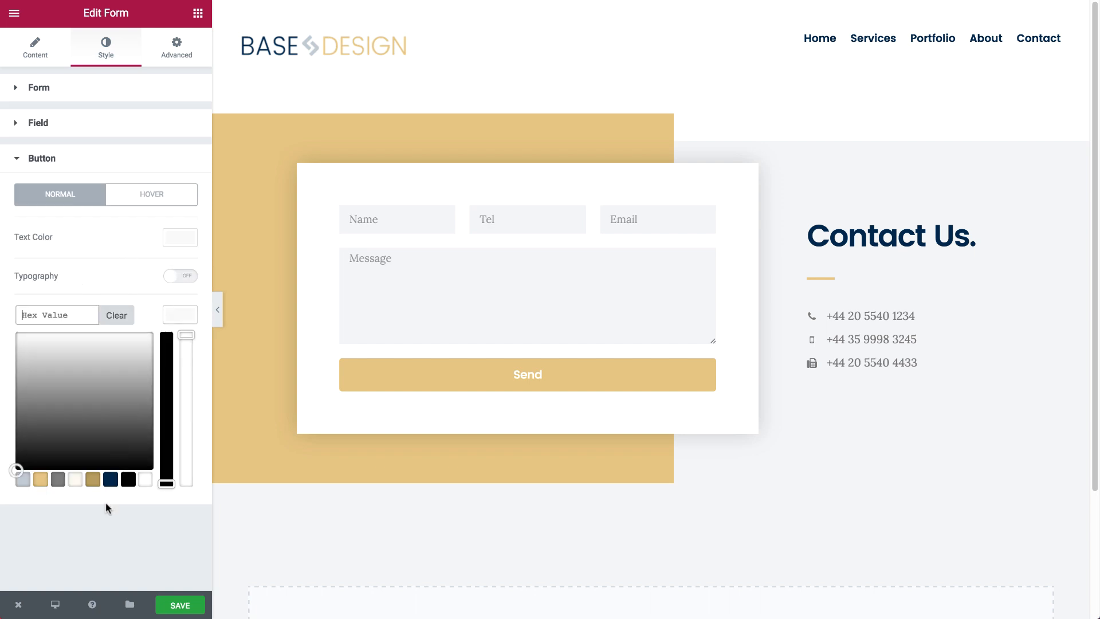
pyautogui.click(111, 480)
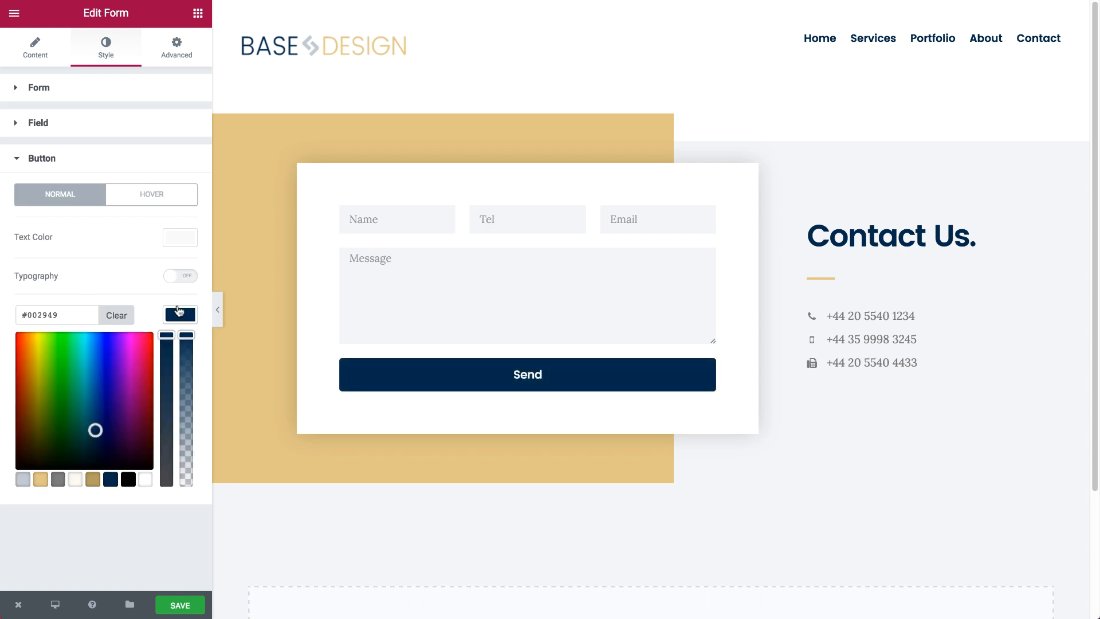
pyautogui.click(178, 311)
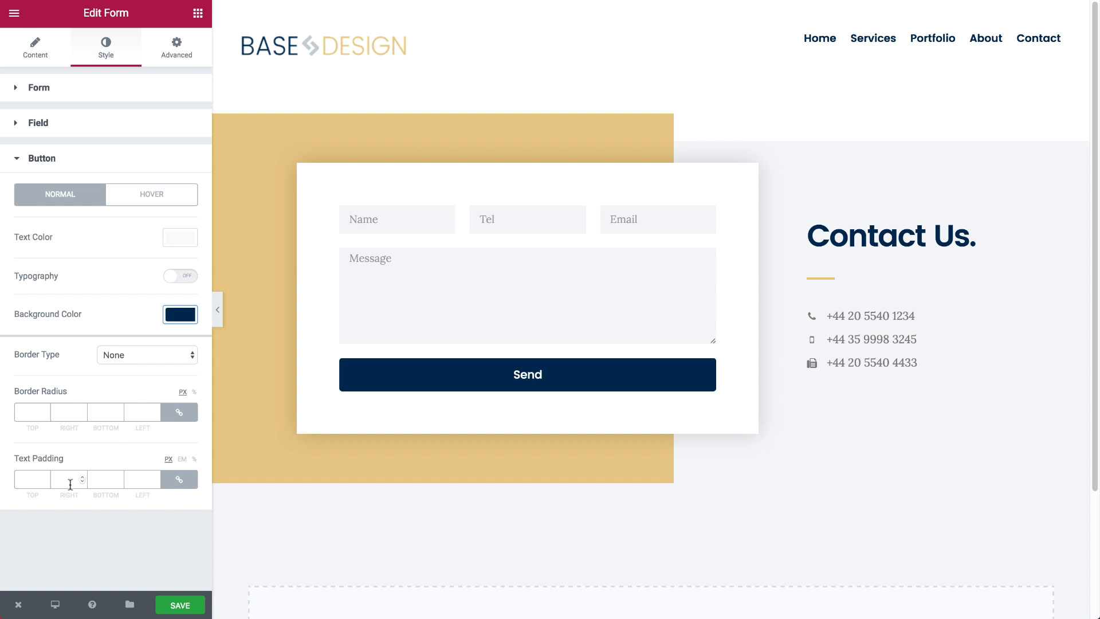
pyautogui.click(64, 411)
# Step: Enable custom typography for the form's submit button and set its text transform to Uppercase
pyautogui.click(174, 279)
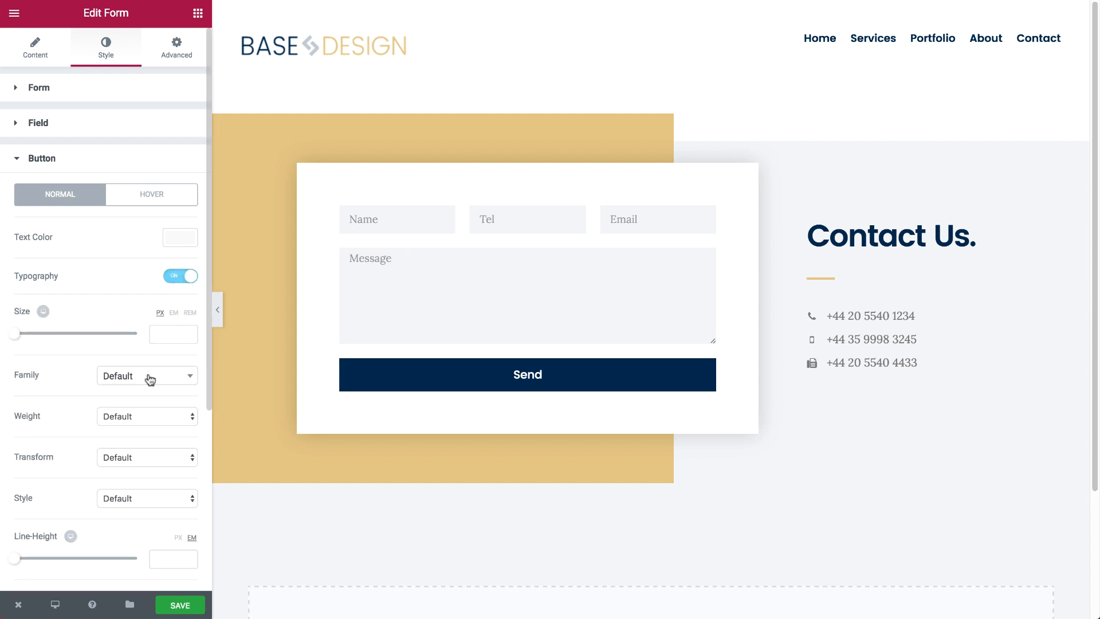
pyautogui.scroll(-2, 136, 454)
pyautogui.click(127, 377)
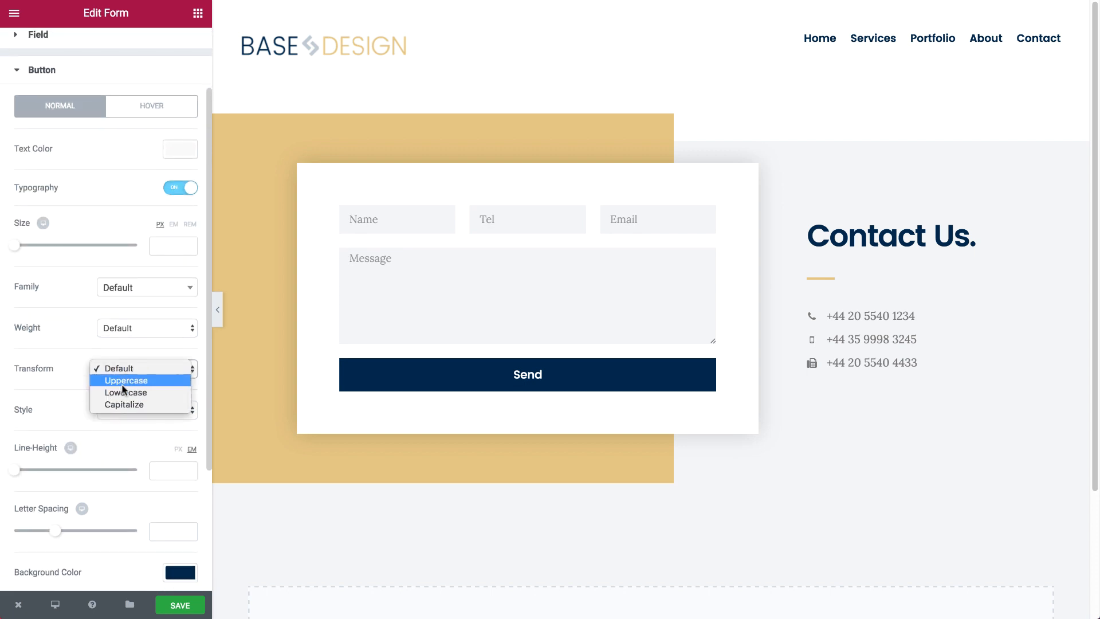
pyautogui.click(123, 381)
pyautogui.scroll(2, 121, 381)
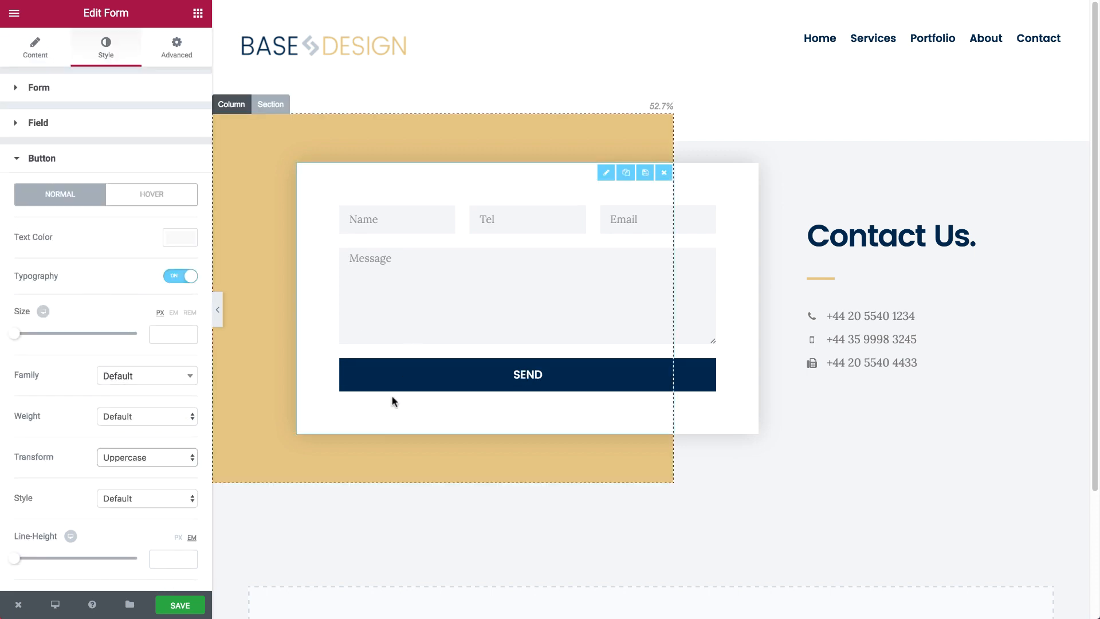
# Step: Set the submit button's hover background color to the palette's gold #e0c387
pyautogui.click(152, 194)
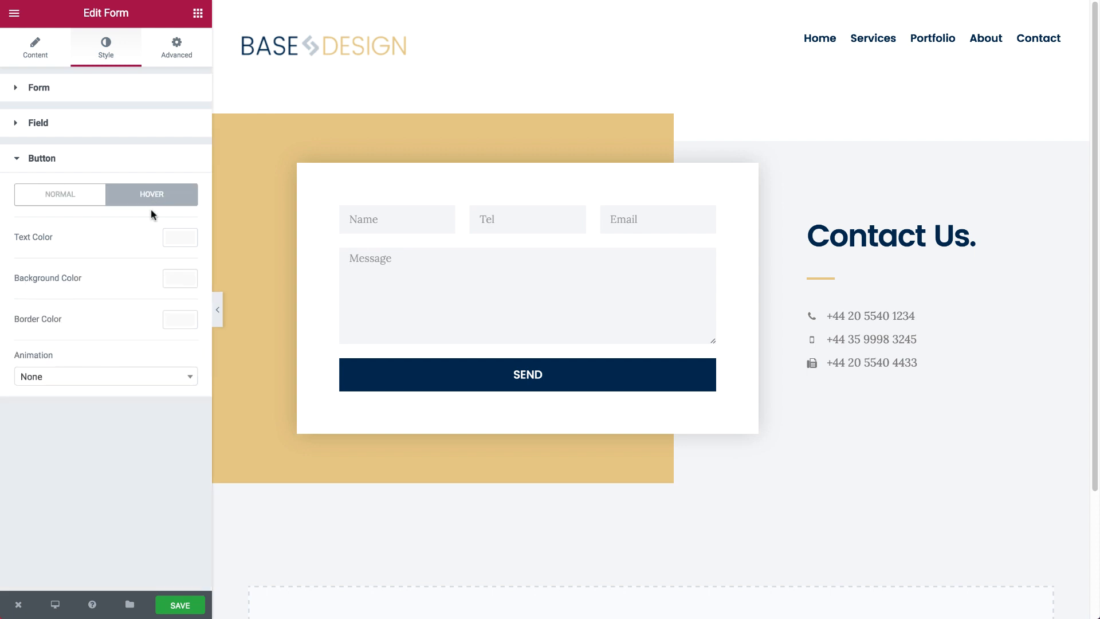
pyautogui.click(177, 280)
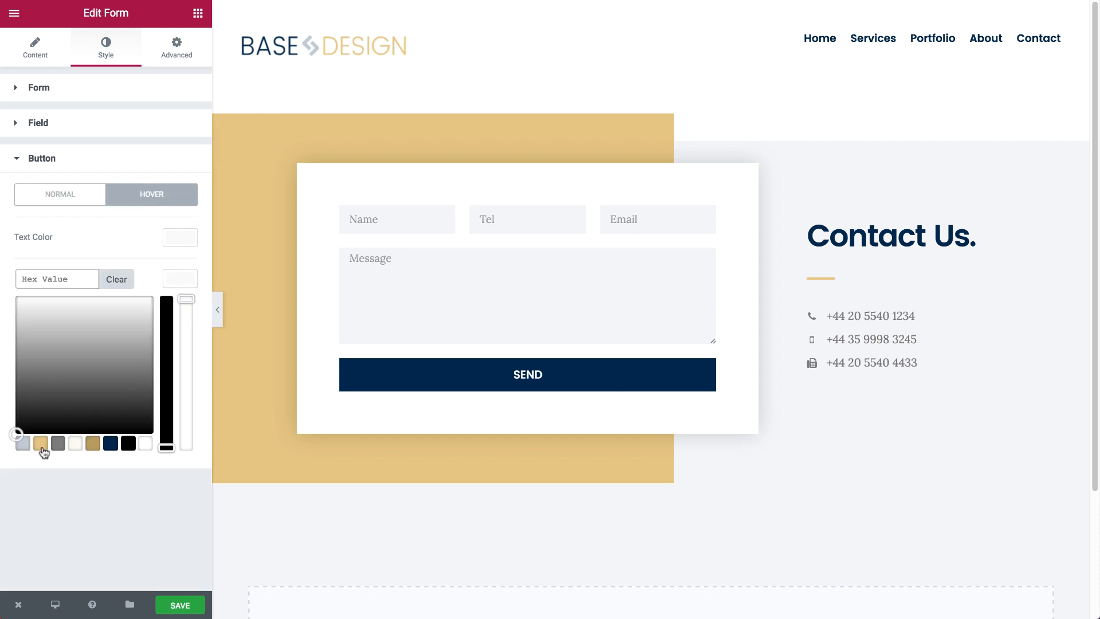
pyautogui.click(40, 445)
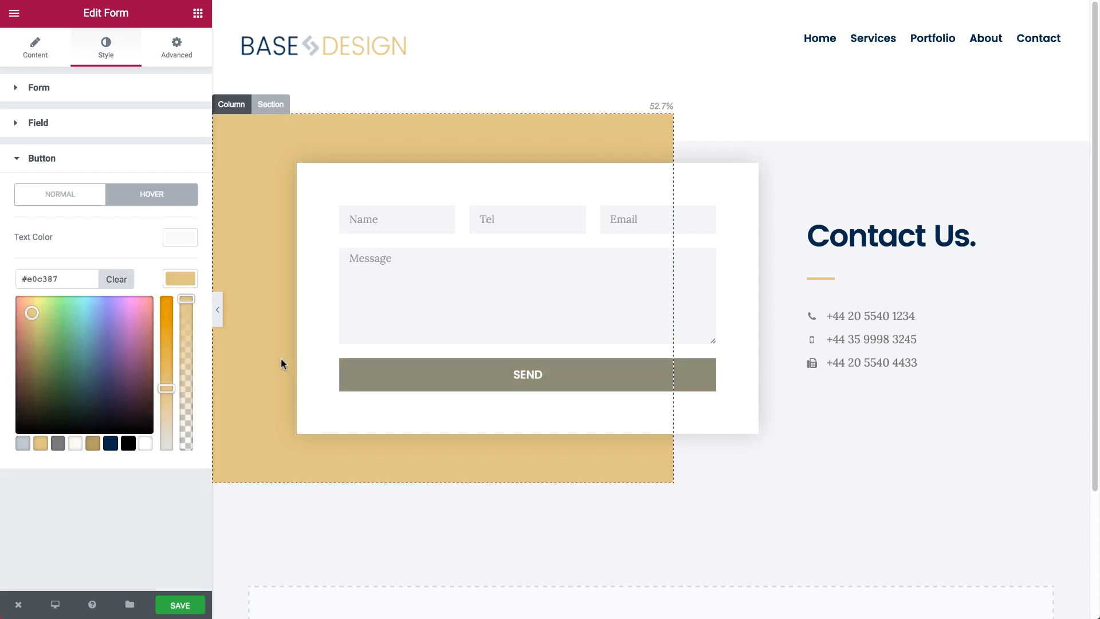
pyautogui.click(197, 286)
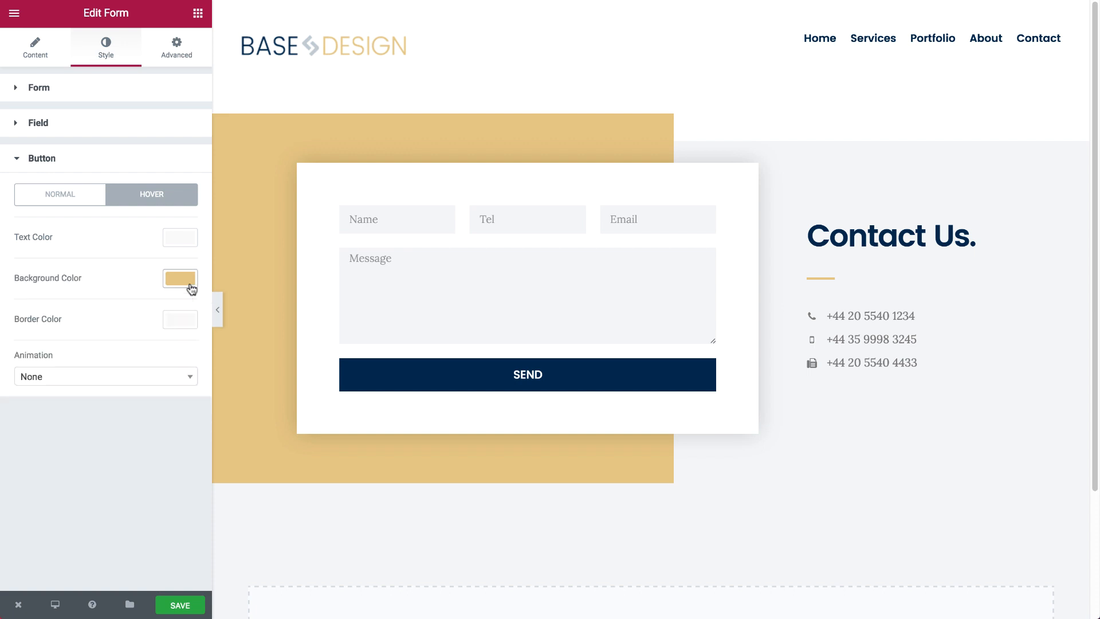
# Step: Insert the saved "Slogan section" template below the contact form section
pyautogui.scroll(-2, 701, 485)
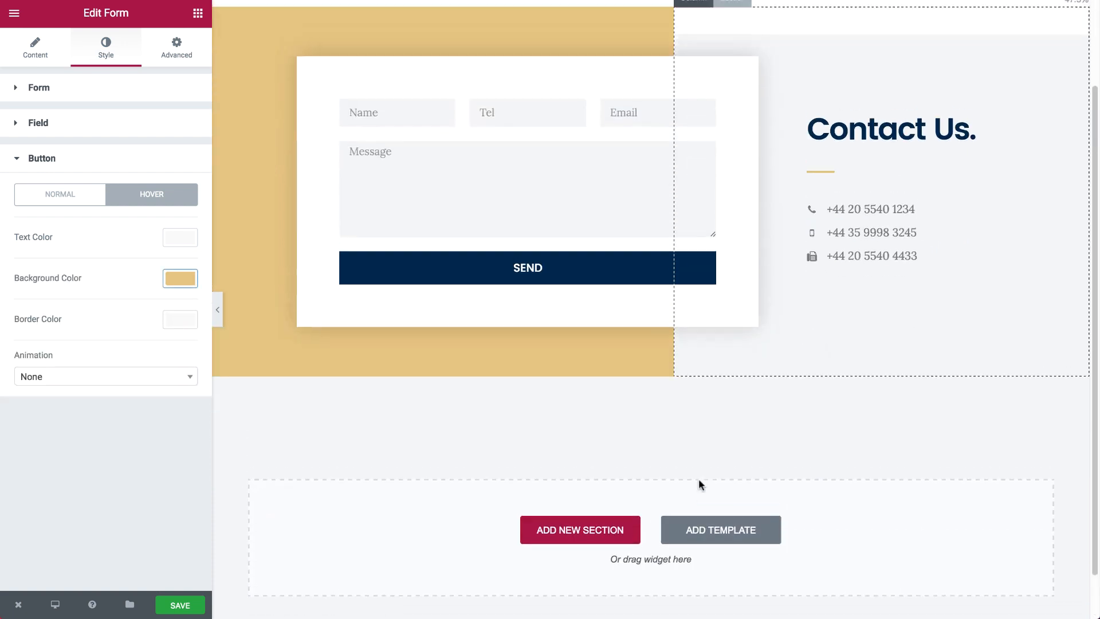
pyautogui.scroll(2, 438, 189)
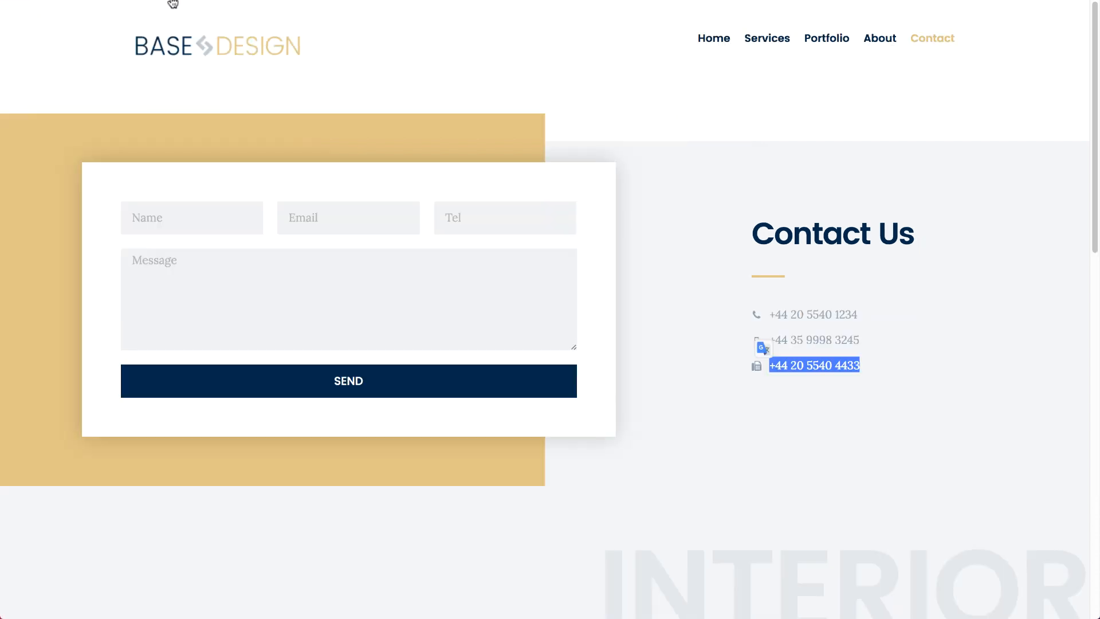
pyautogui.scroll(-7, 275, 248)
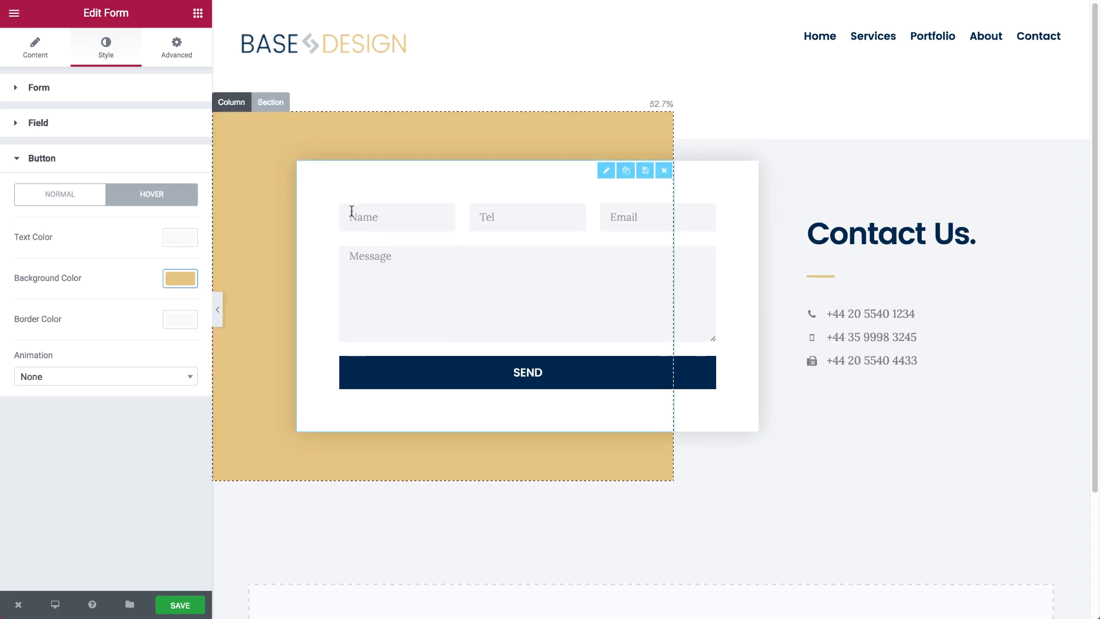
pyautogui.scroll(-3, 717, 501)
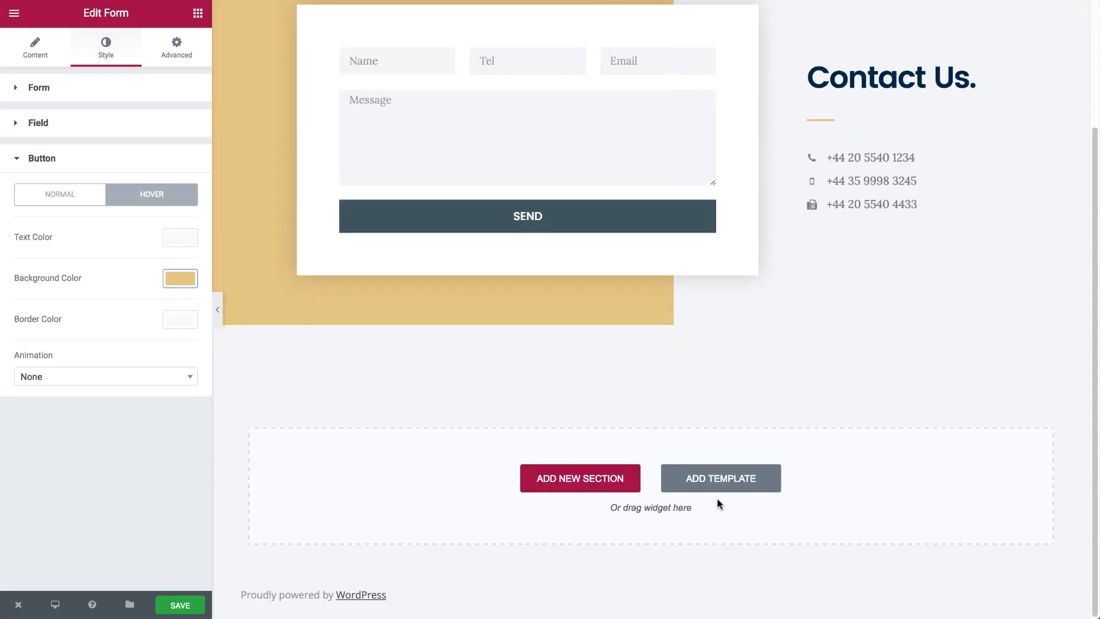
pyautogui.click(717, 488)
pyautogui.click(600, 93)
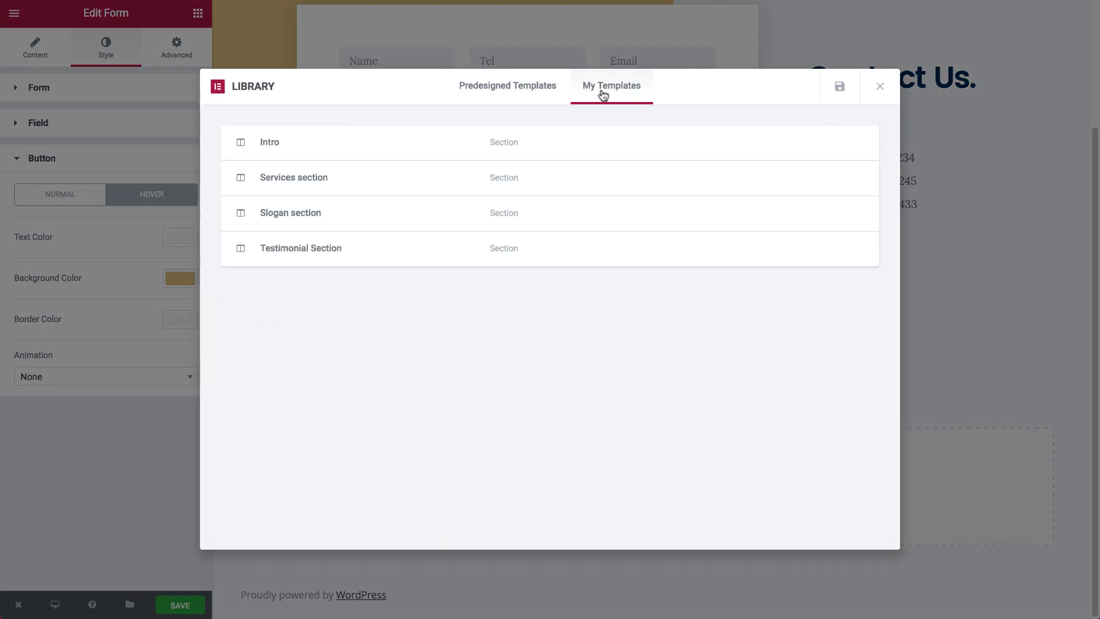
pyautogui.click(832, 213)
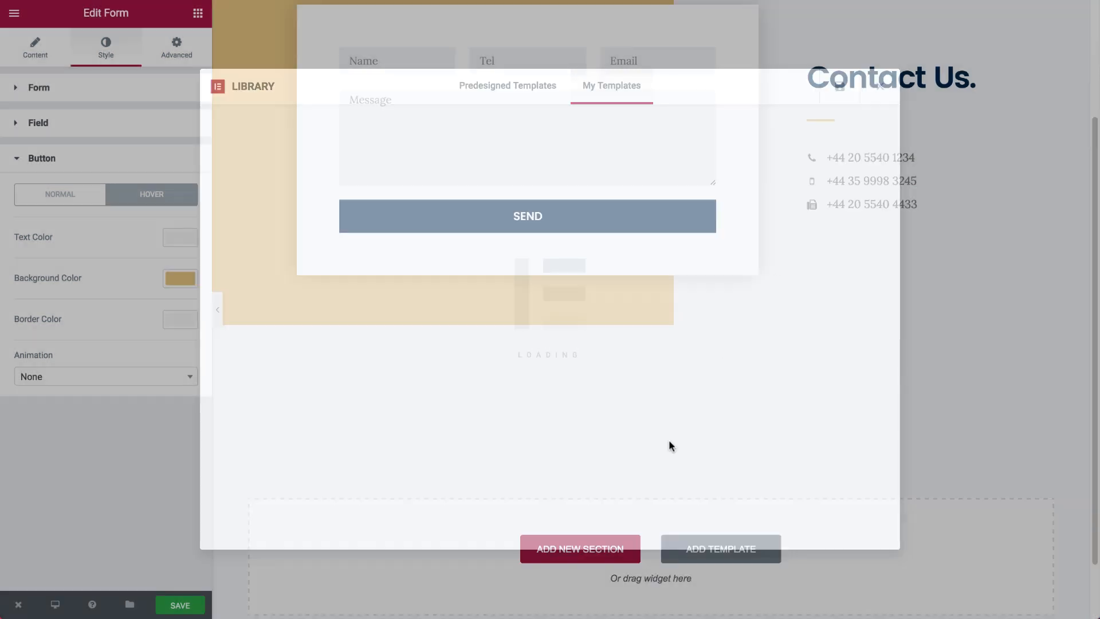
# Step: Insert the saved "Services section" template below the slogan section
pyautogui.scroll(-1, 669, 446)
pyautogui.click(725, 477)
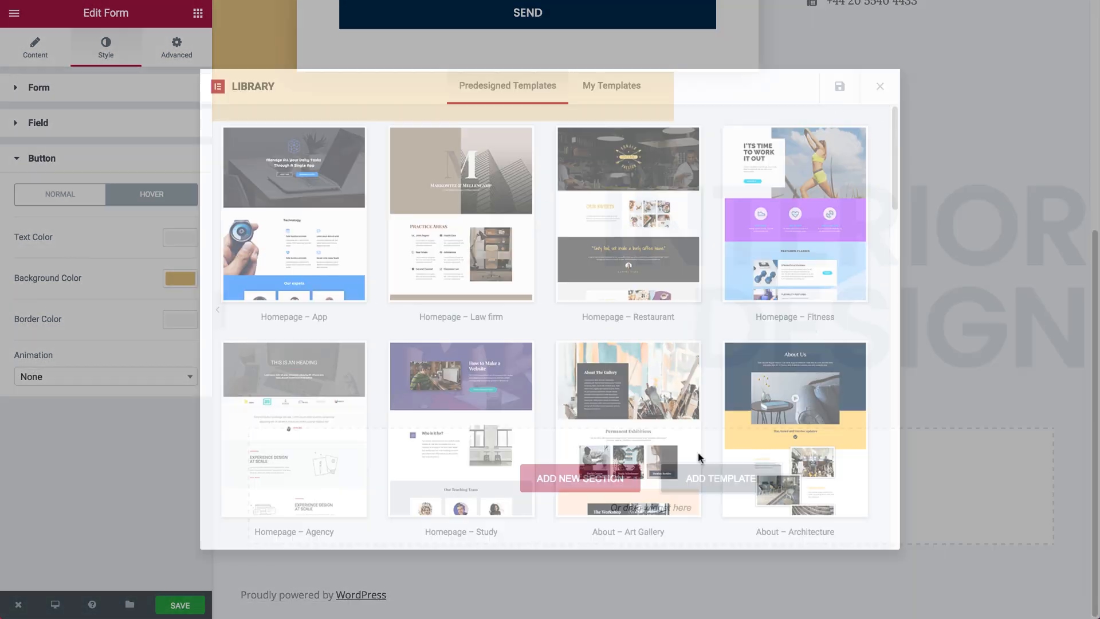
pyautogui.click(601, 90)
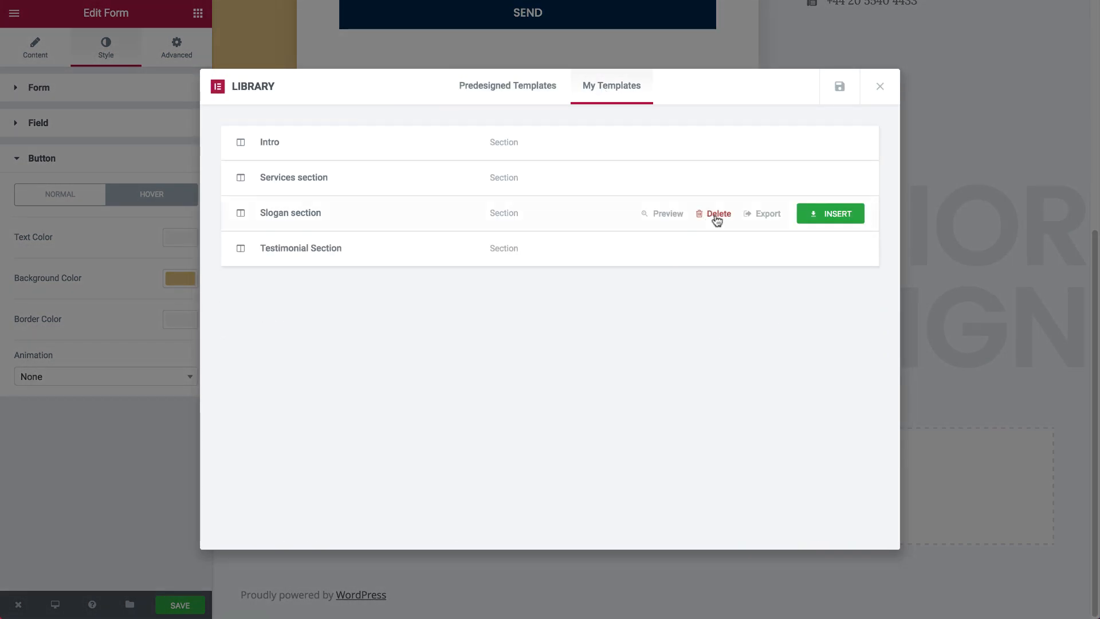
pyautogui.click(819, 178)
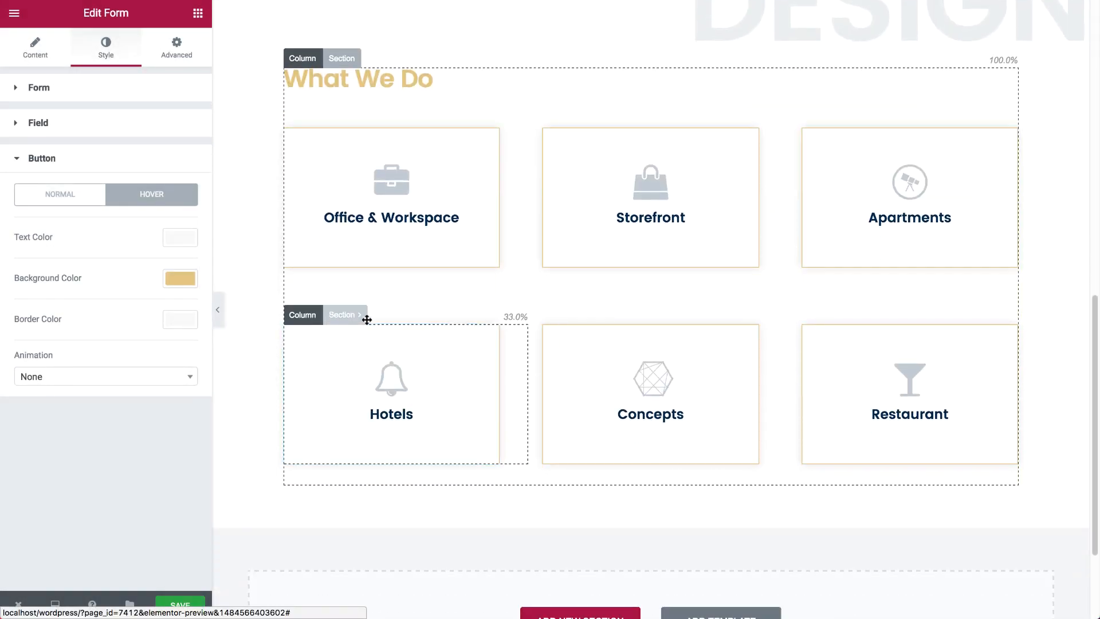
# Step: Delete the second row of icon boxes with Hotels, Concepts and Restaurant
pyautogui.click(367, 320)
pyautogui.click(432, 317)
pyautogui.click(611, 273)
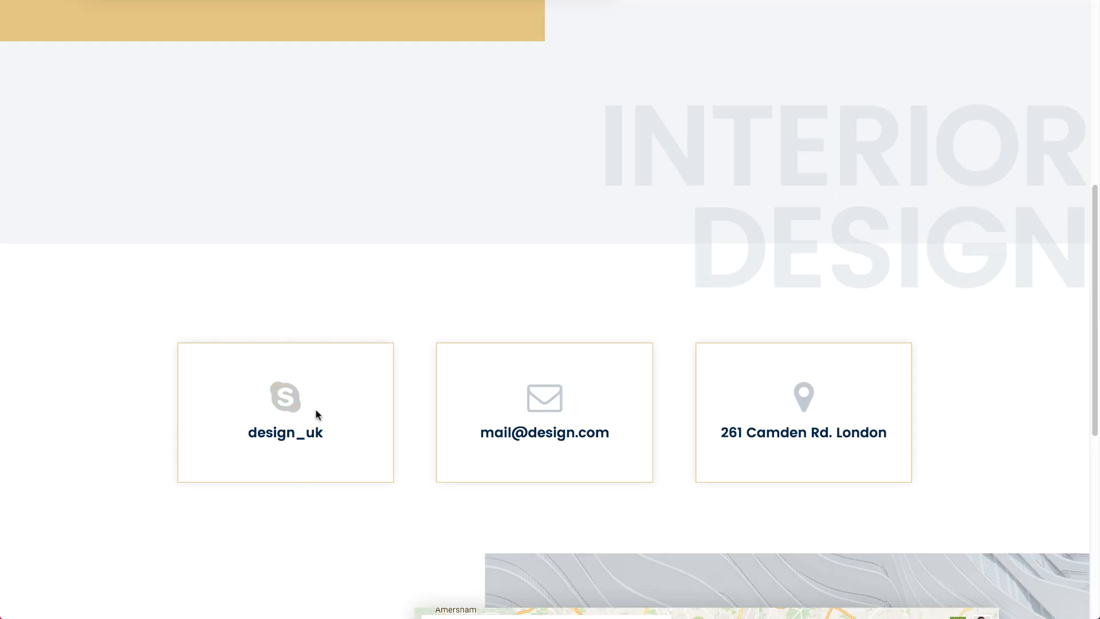
pyautogui.scroll(-1, 316, 410)
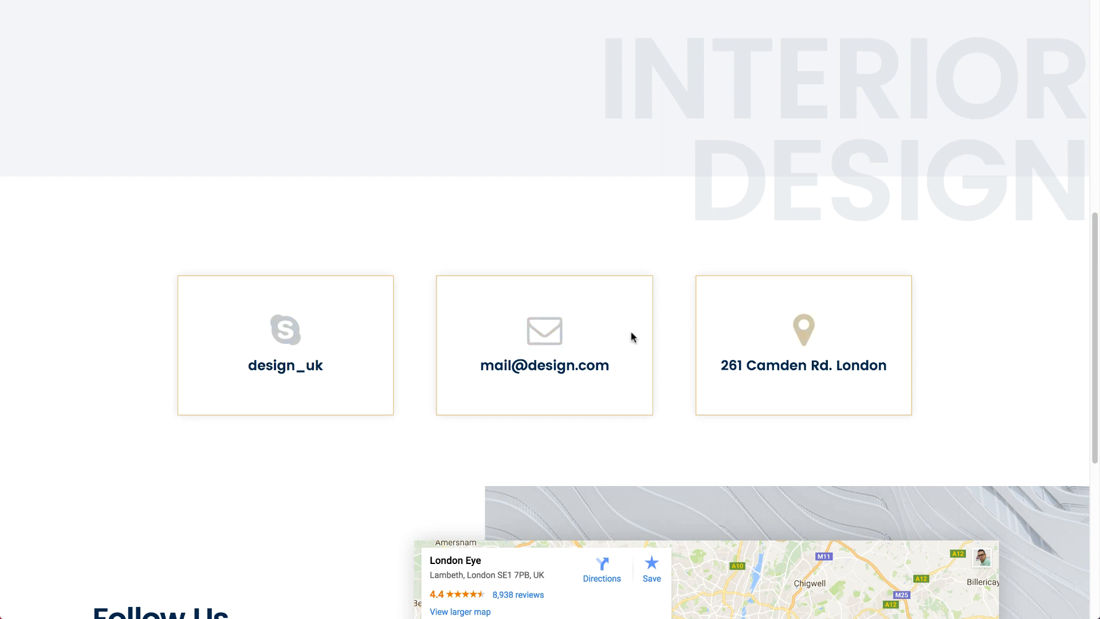
pyautogui.tripleClick(795, 363)
pyautogui.click(677, 426)
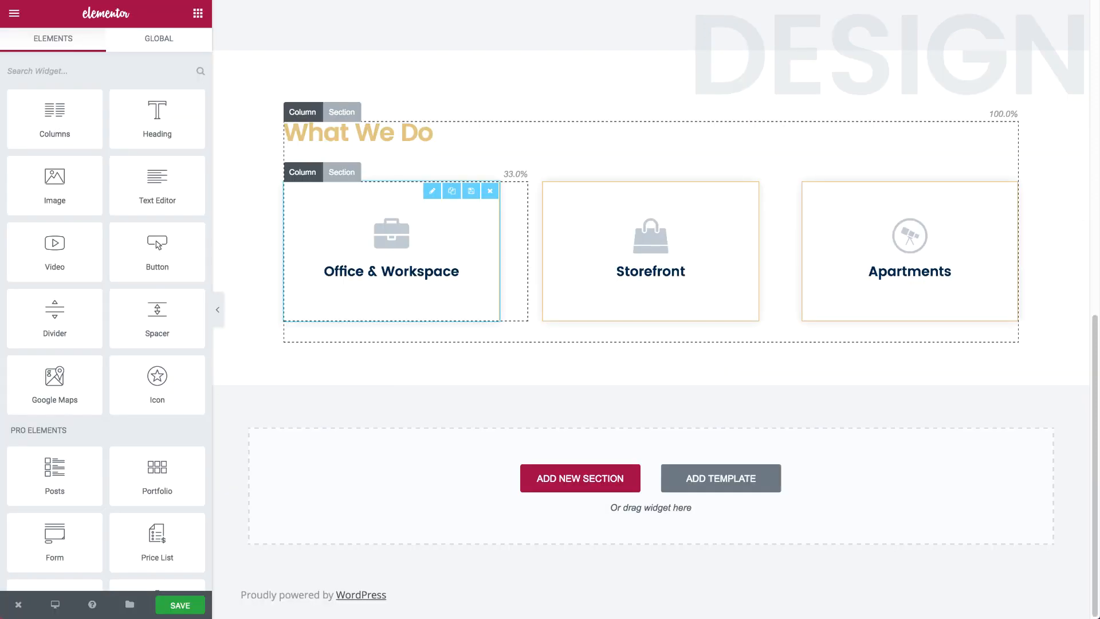
# Step: Change the icon of the "Office & Workspace" icon box to skype
pyautogui.click(389, 248)
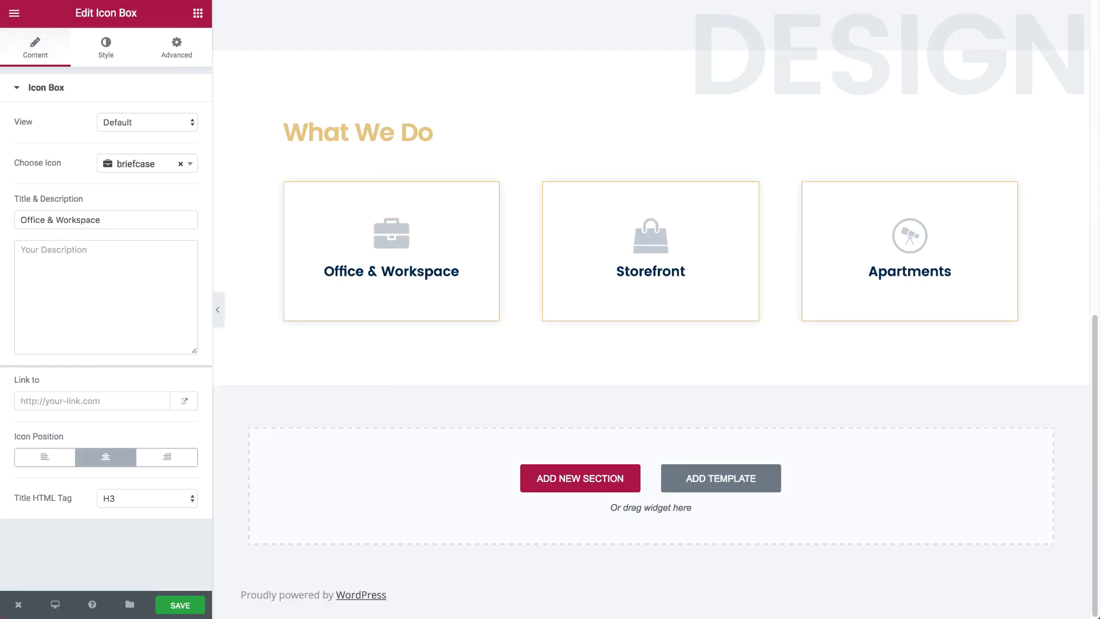
pyautogui.click(147, 163)
pyautogui.write('sky')
pyautogui.press('Return')
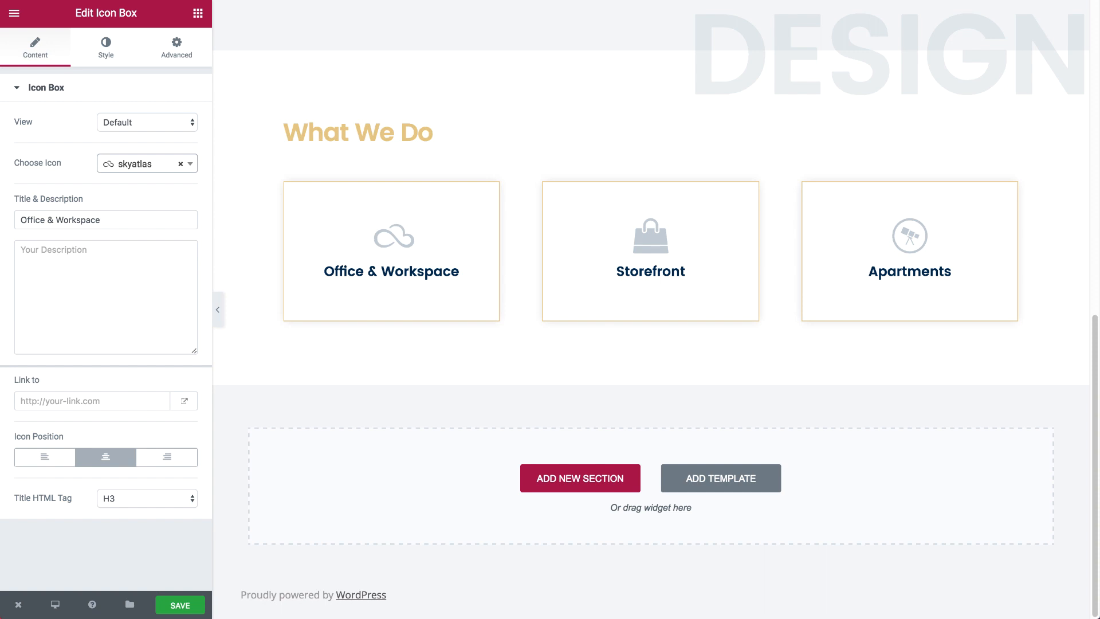
pyautogui.click(141, 170)
pyautogui.write('sky')
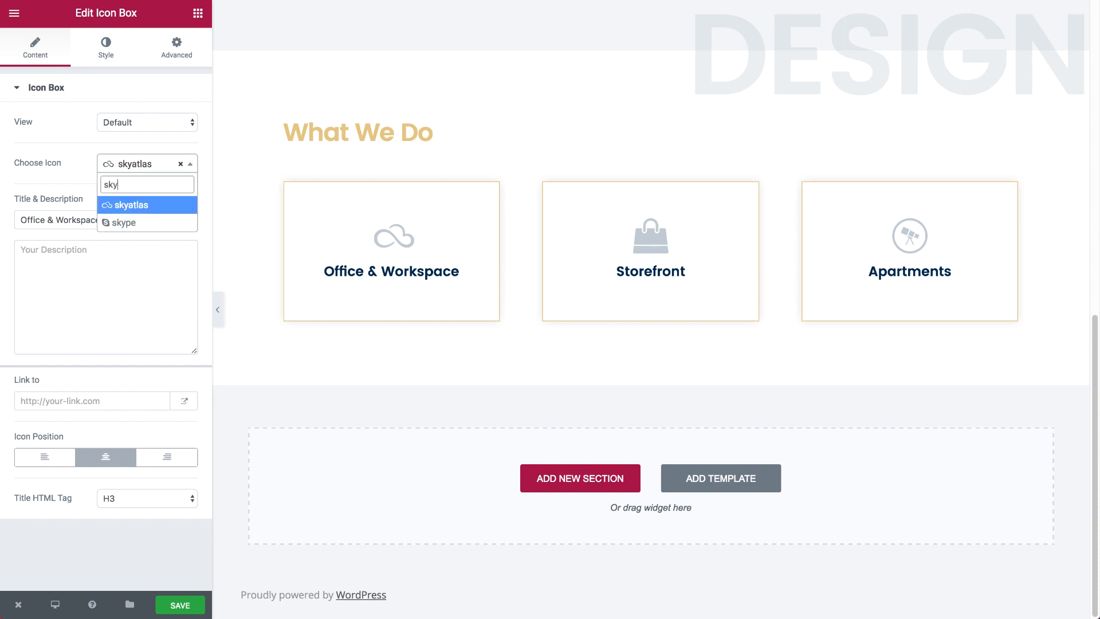
pyautogui.press('Return')
# Step: Replace the title of the Skype icon box with "Uk_Design"
pyautogui.tripleClick(102, 219)
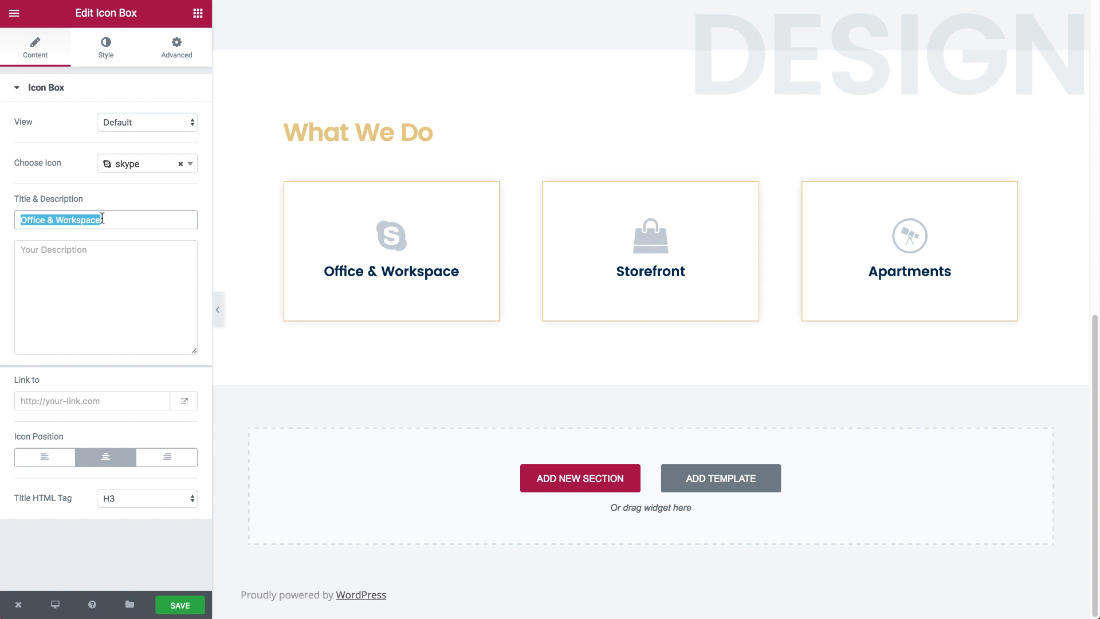
pyautogui.write('U')
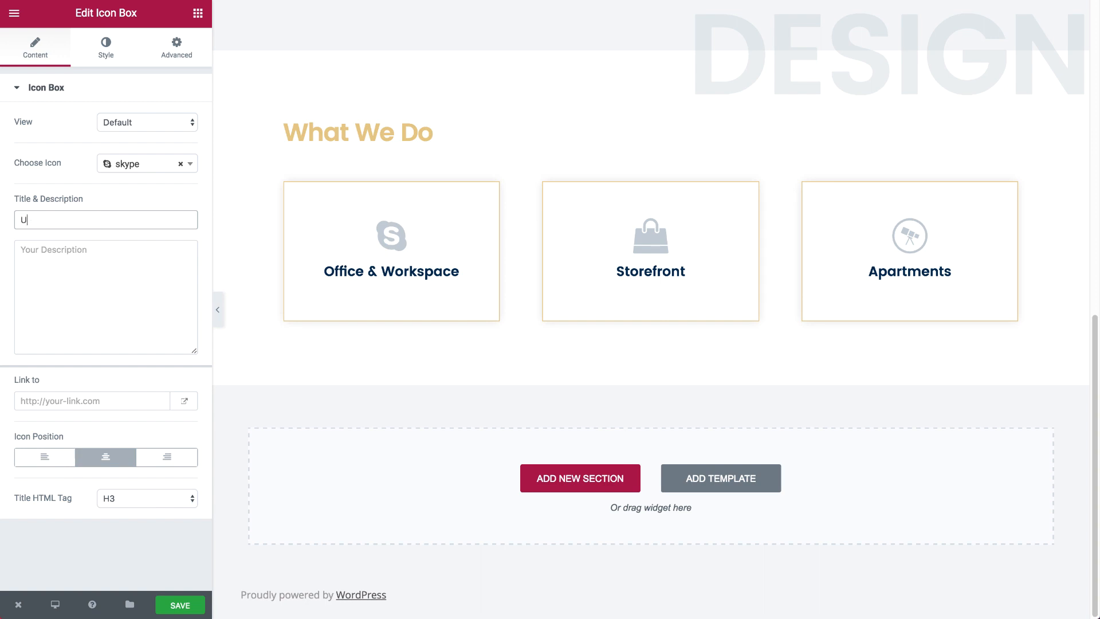
pyautogui.write('k_')
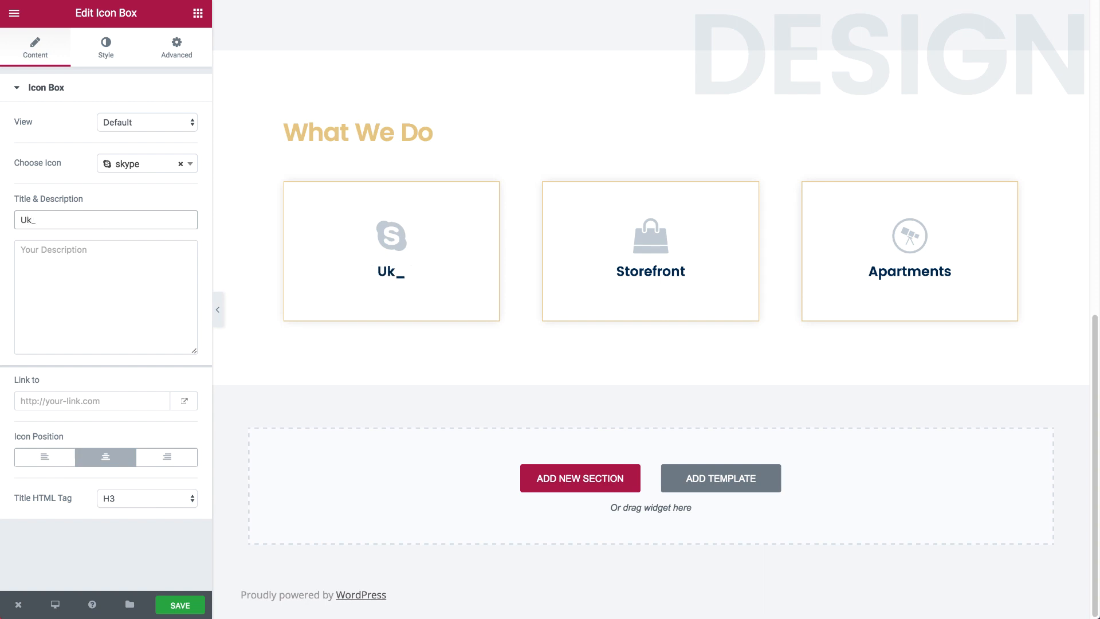
pyautogui.write('d')
pyautogui.press('BackSpace')
pyautogui.write('Desig')
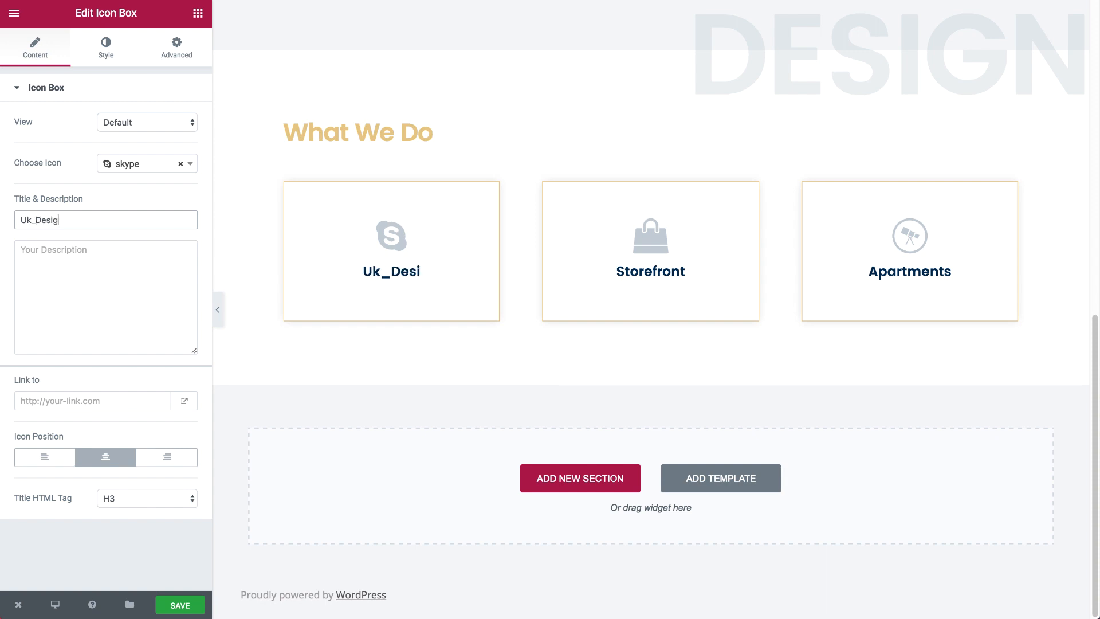
pyautogui.write('n')
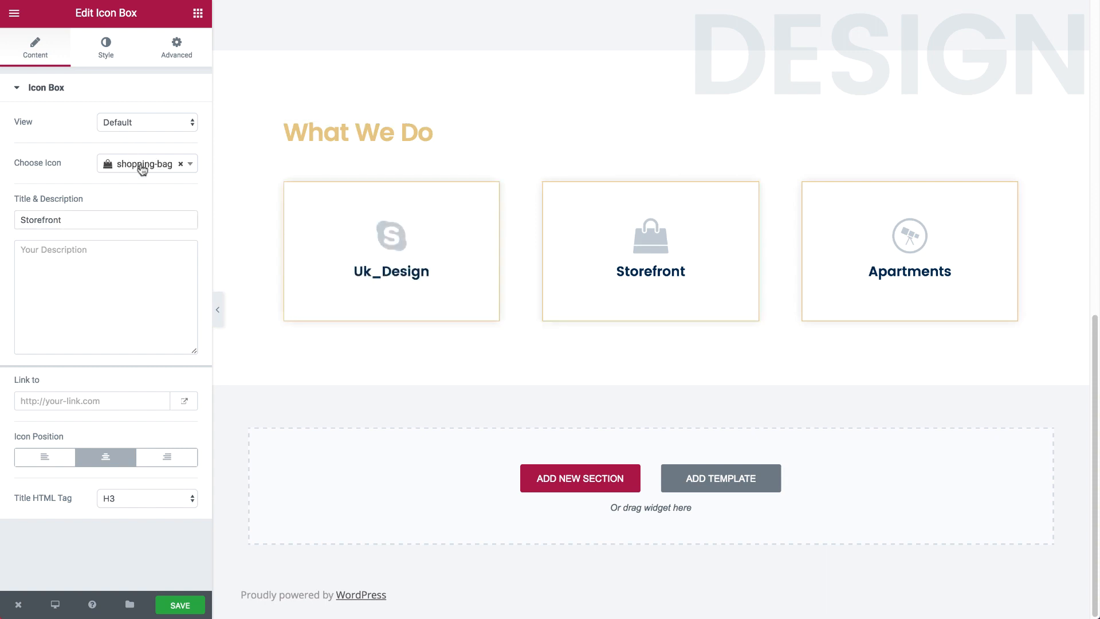
# Step: Change the icon of the "Storefront" icon box to envelope-o
pyautogui.click(142, 166)
pyautogui.write('en')
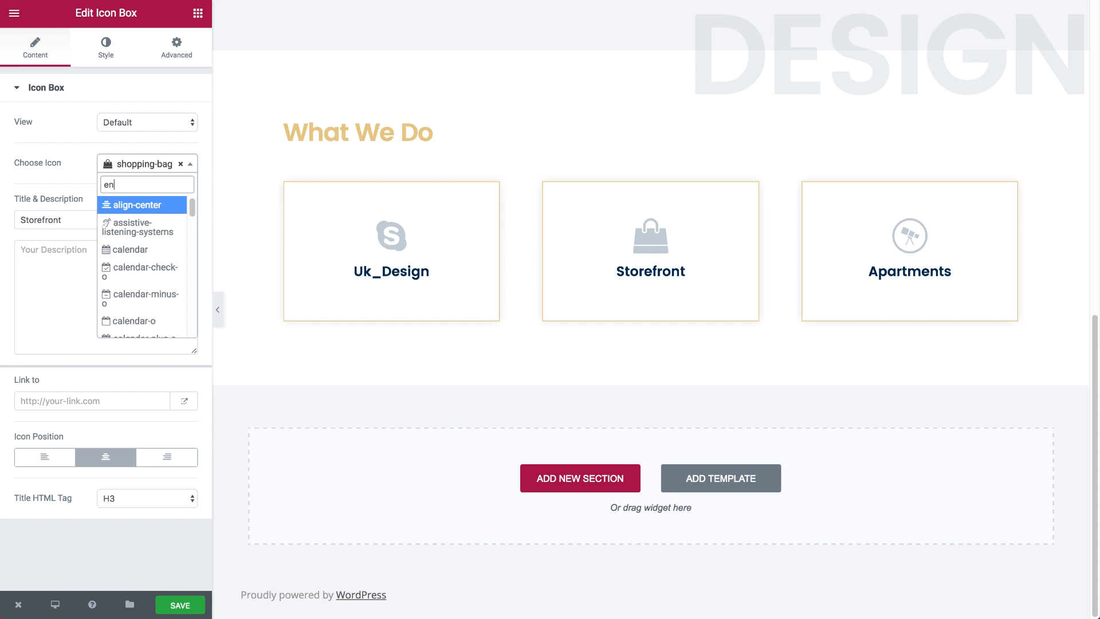
pyautogui.write('v')
pyautogui.press('Down')
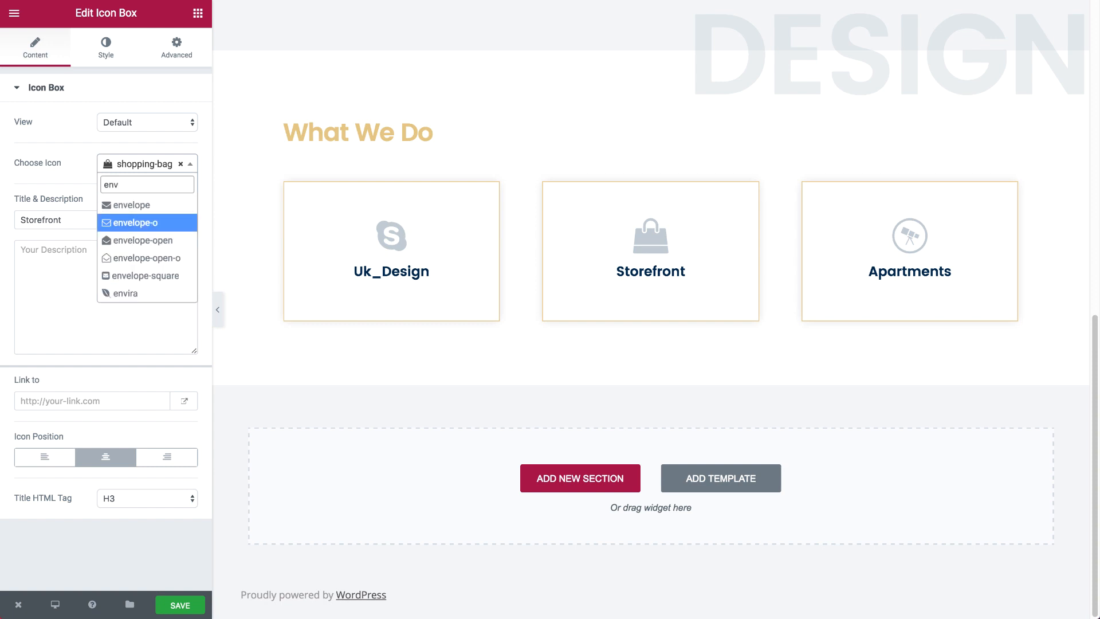
pyautogui.press('Return')
# Step: Replace the title of the envelope icon box with the contact e-mail address
pyautogui.doubleClick(80, 218)
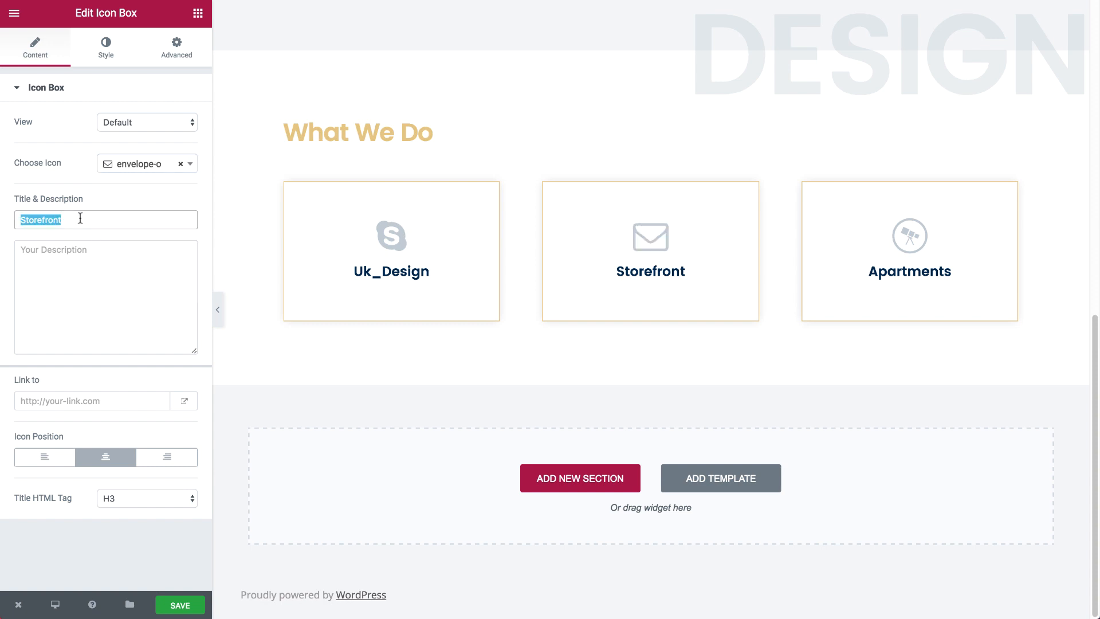
pyautogui.write('name\\')
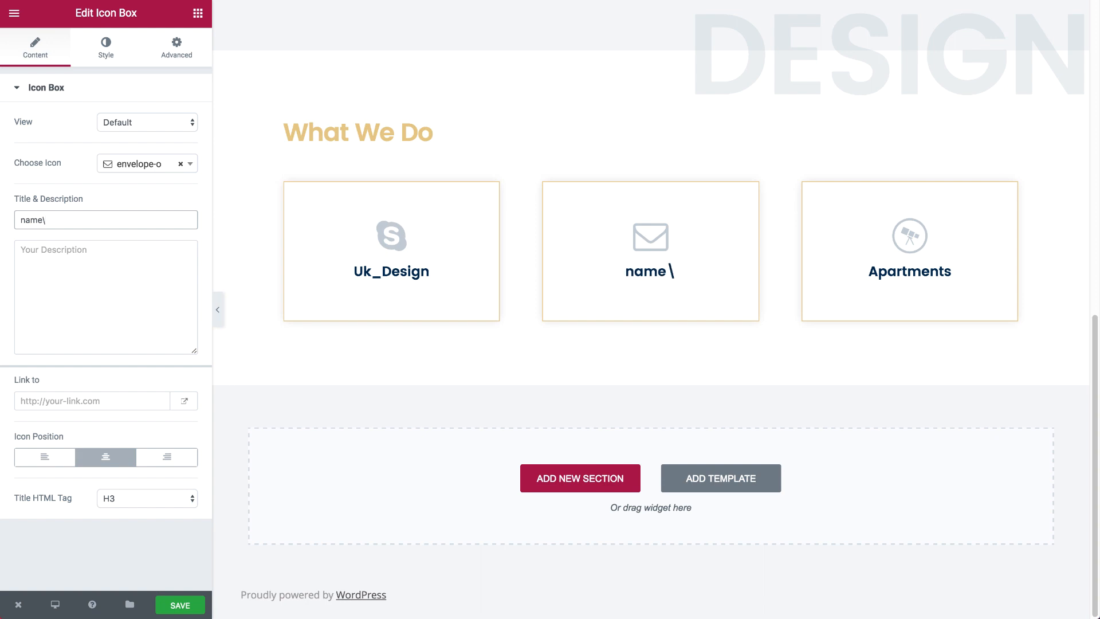
pyautogui.press('BackSpace')
pyautogui.write('@do')
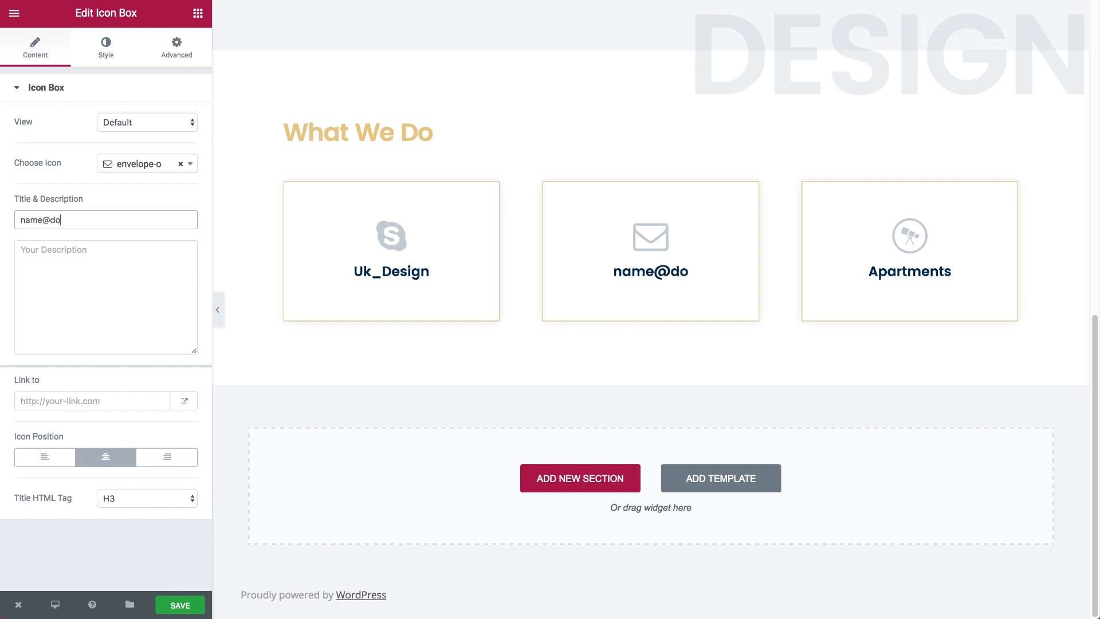
pyautogui.write('main.com')
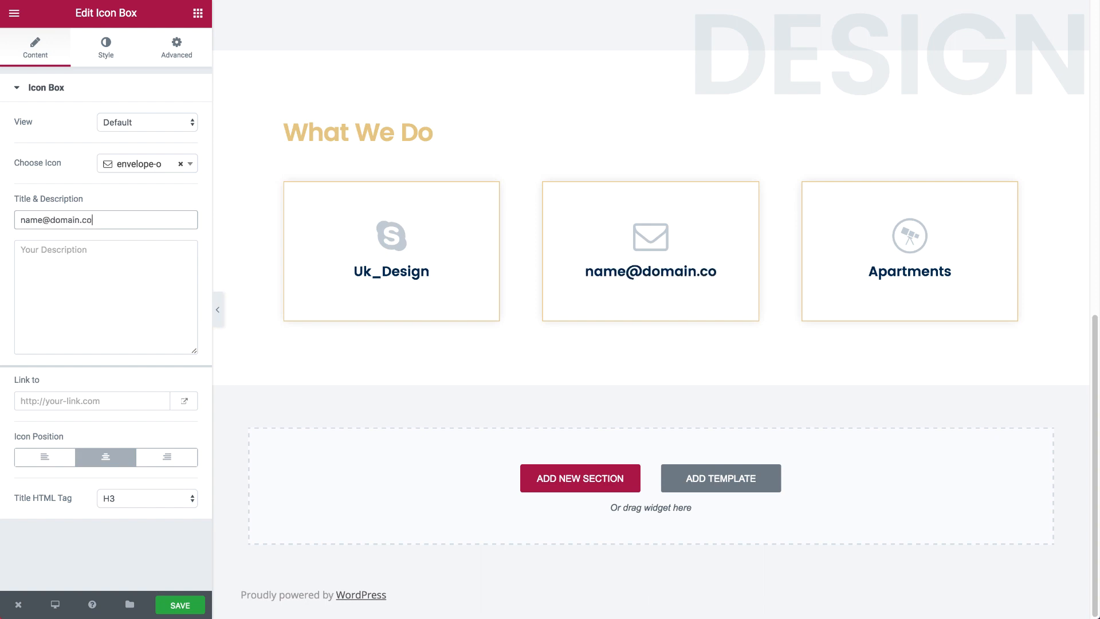
# Step: Change the icon of the "Apartments" icon box to map-marker and replace its title with the company's street address
pyautogui.click(890, 293)
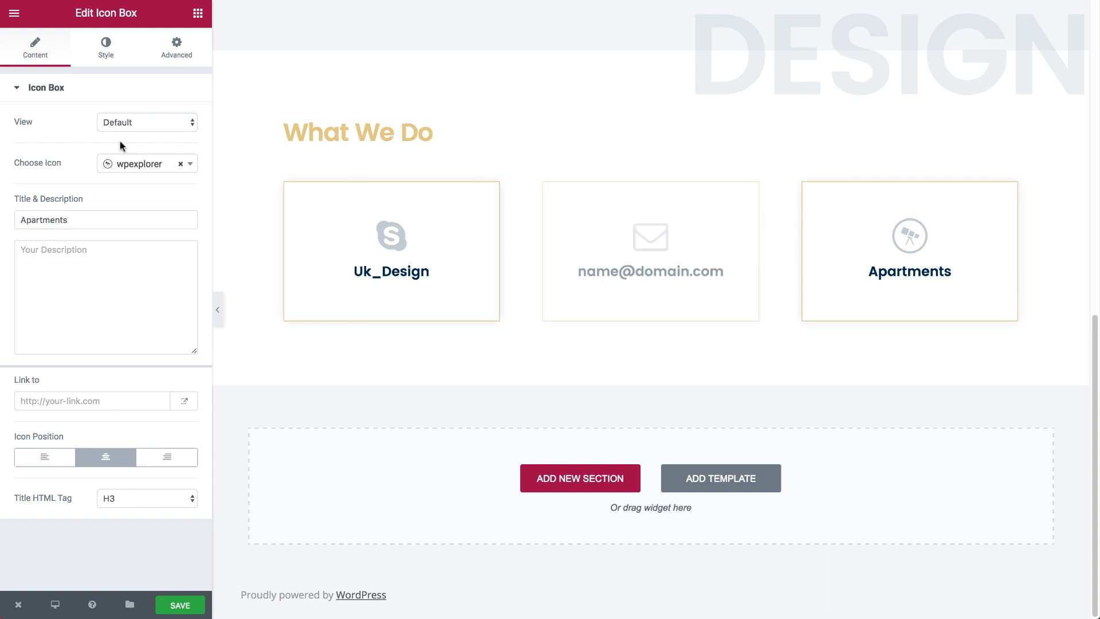
pyautogui.click(138, 164)
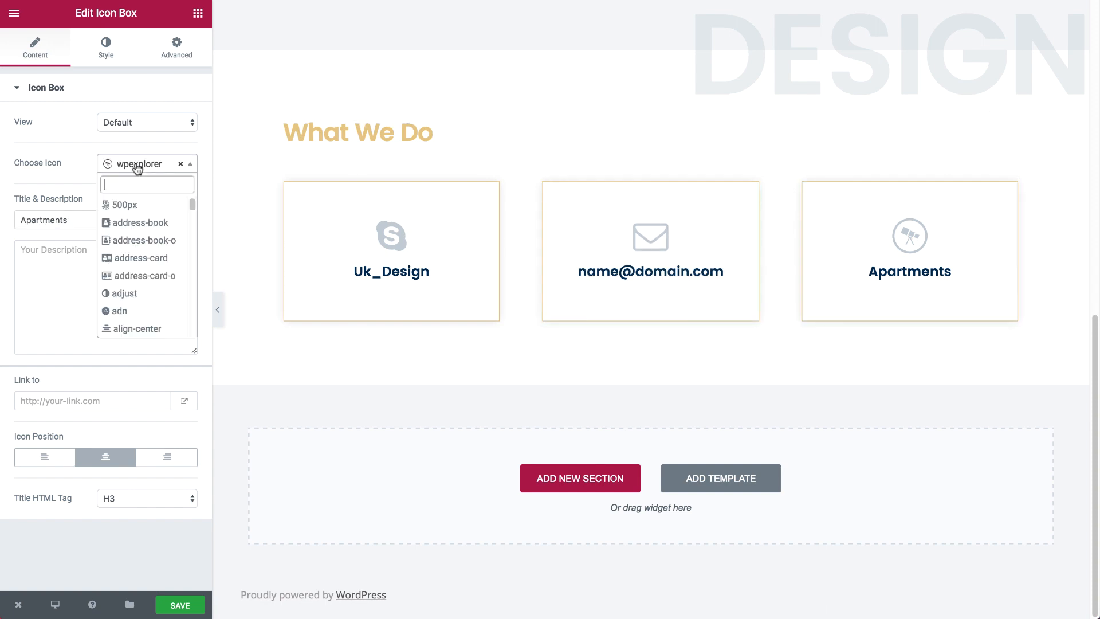
pyautogui.write('map')
pyautogui.press('Down')
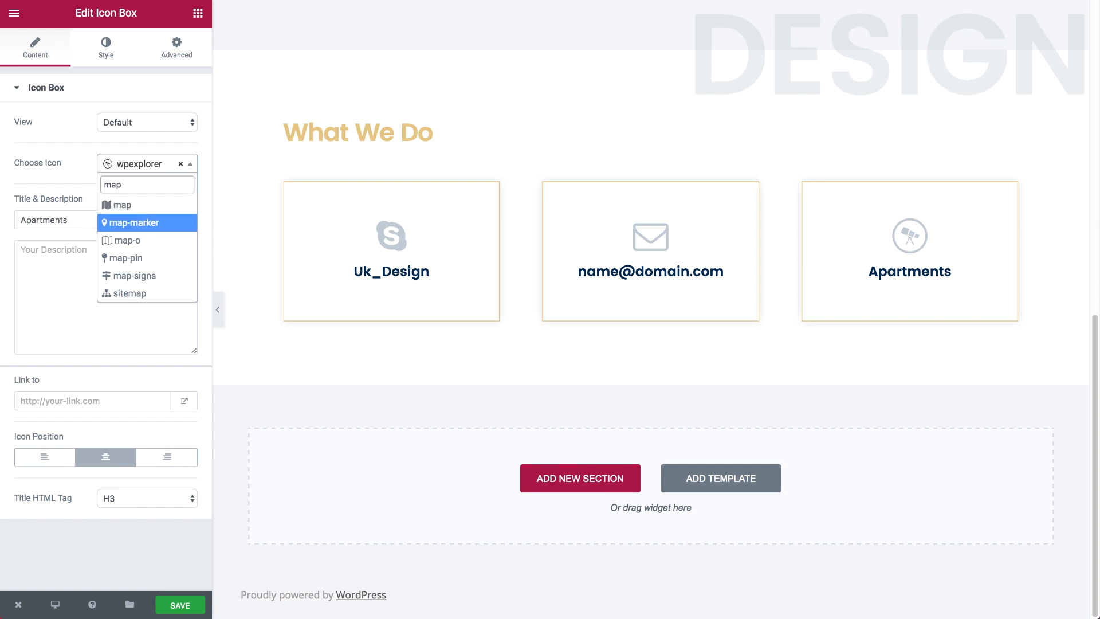
pyautogui.press('Return')
pyautogui.doubleClick(105, 227)
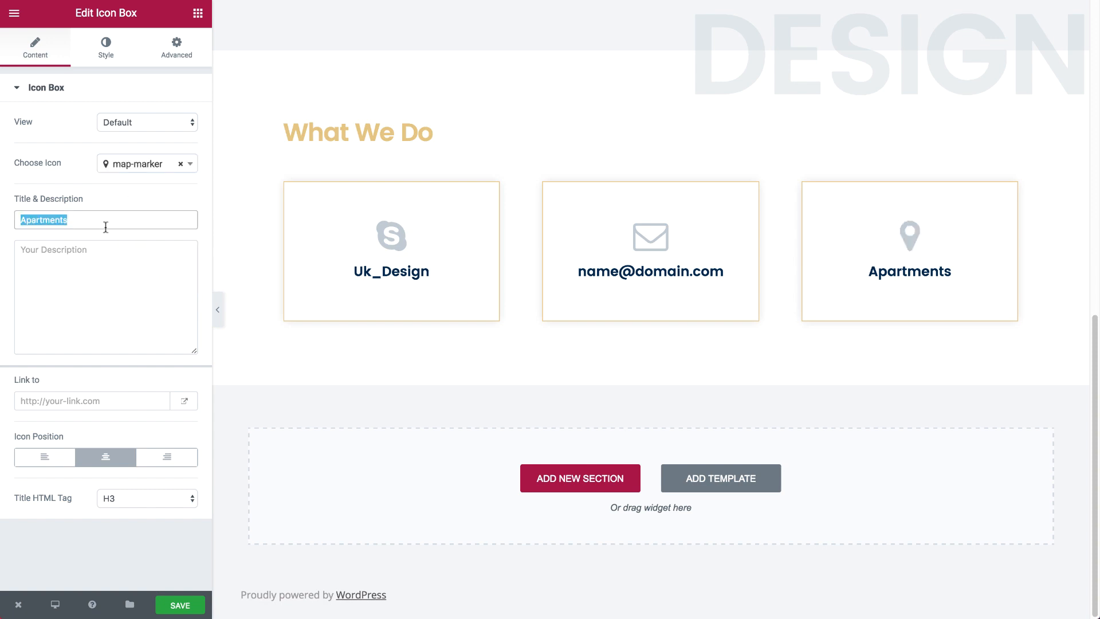
pyautogui.write('261 Camden Rd. London')
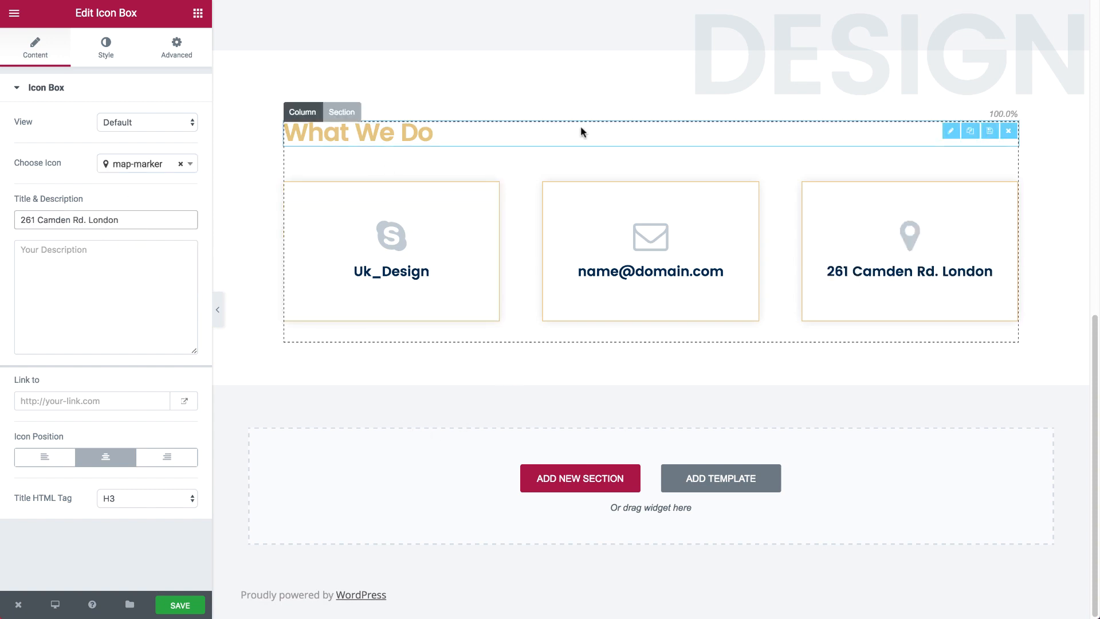
# Step: Delete the "What We Do" heading above the three contact icon boxes
pyautogui.click(1007, 131)
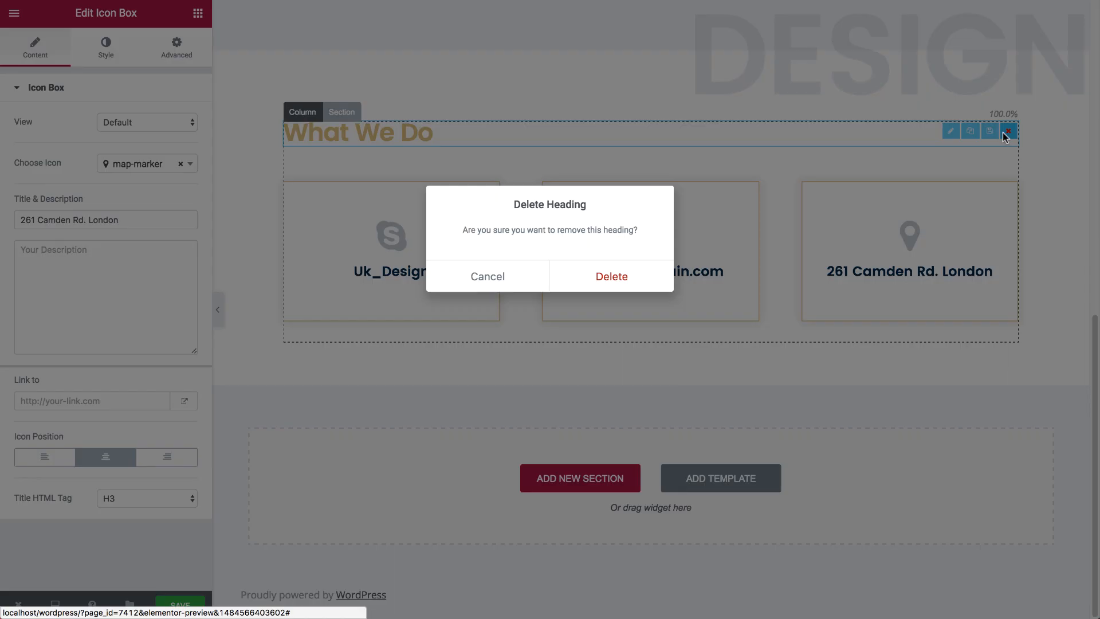
pyautogui.click(612, 277)
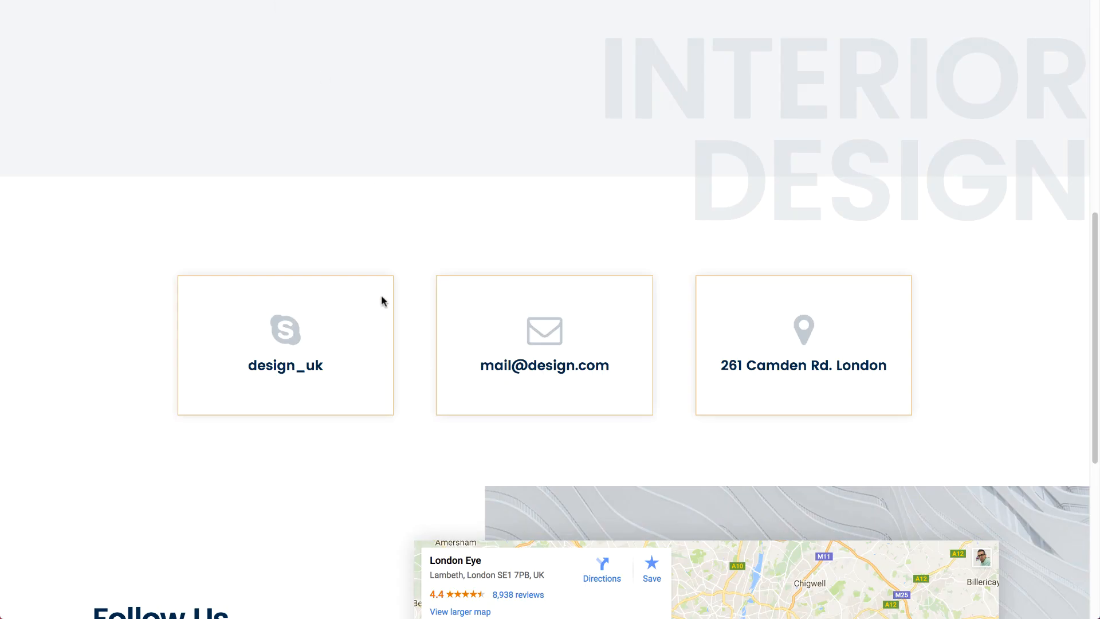
# Step: Examine the finished Contact page's layout below the icon boxes, with its Follow Us list and map
pyautogui.scroll(-3, 382, 298)
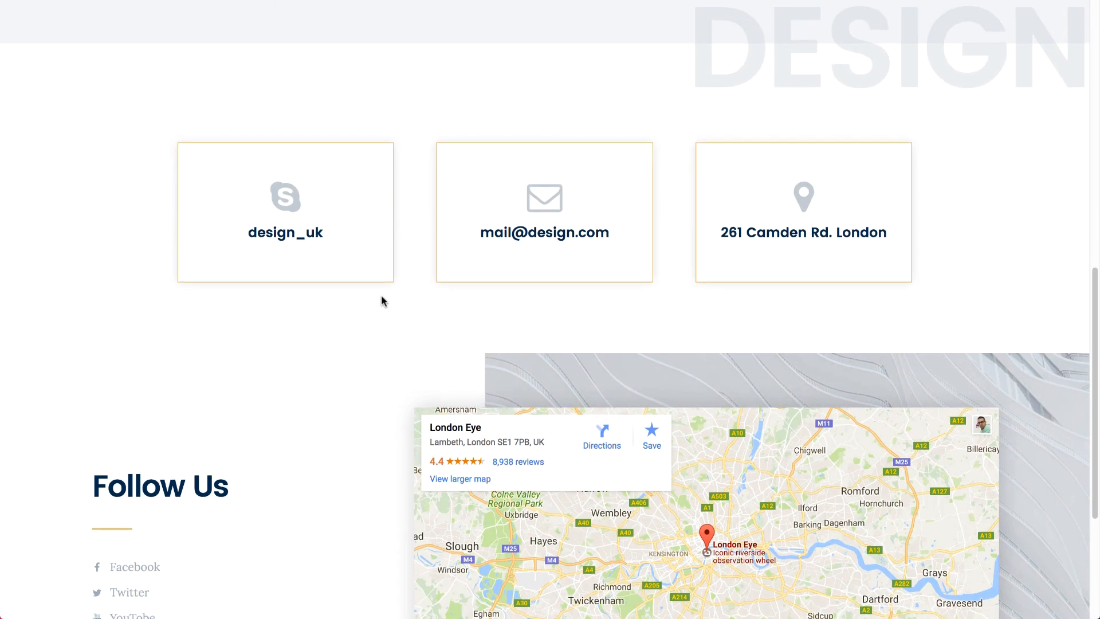
pyautogui.scroll(-1, 433, 217)
pyautogui.scroll(-2, 434, 216)
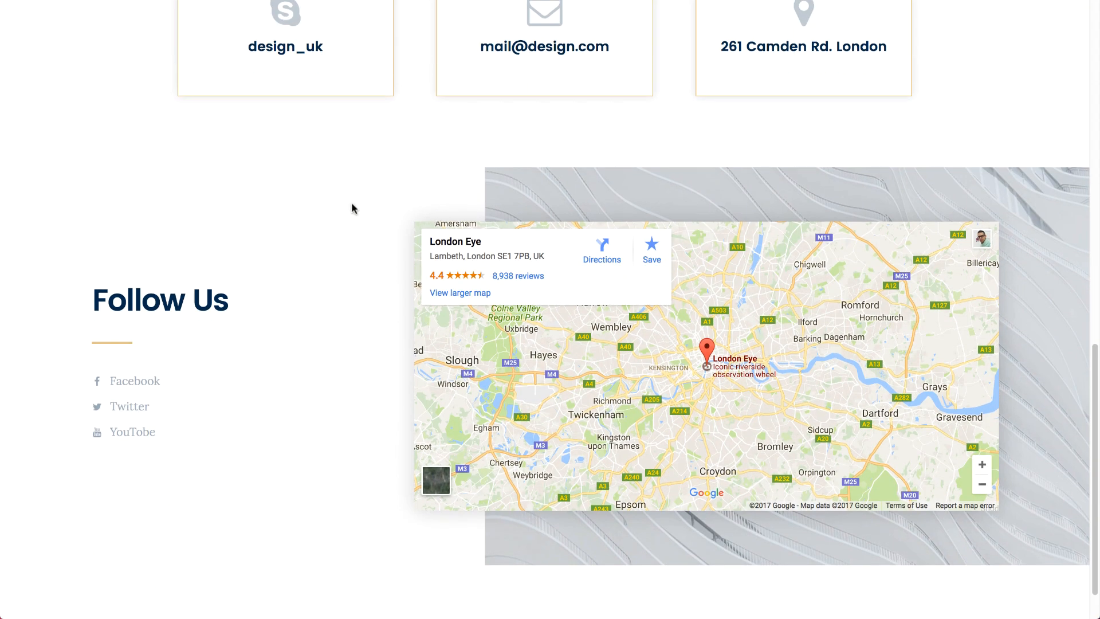
pyautogui.scroll(-1, 294, 287)
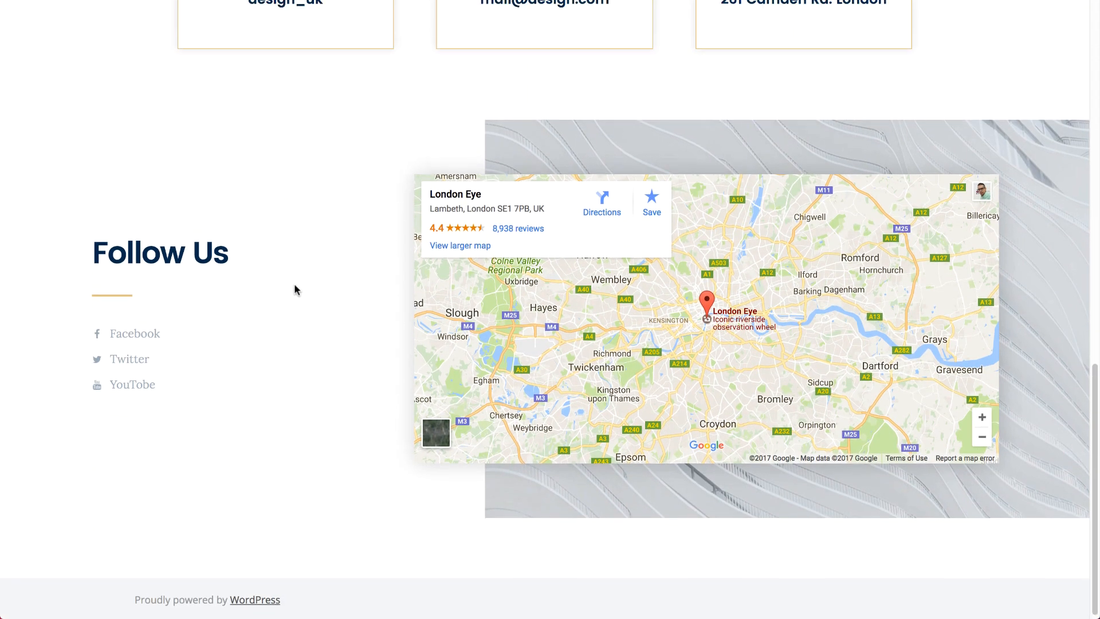
pyautogui.scroll(5, 295, 287)
pyautogui.scroll(-3, 295, 287)
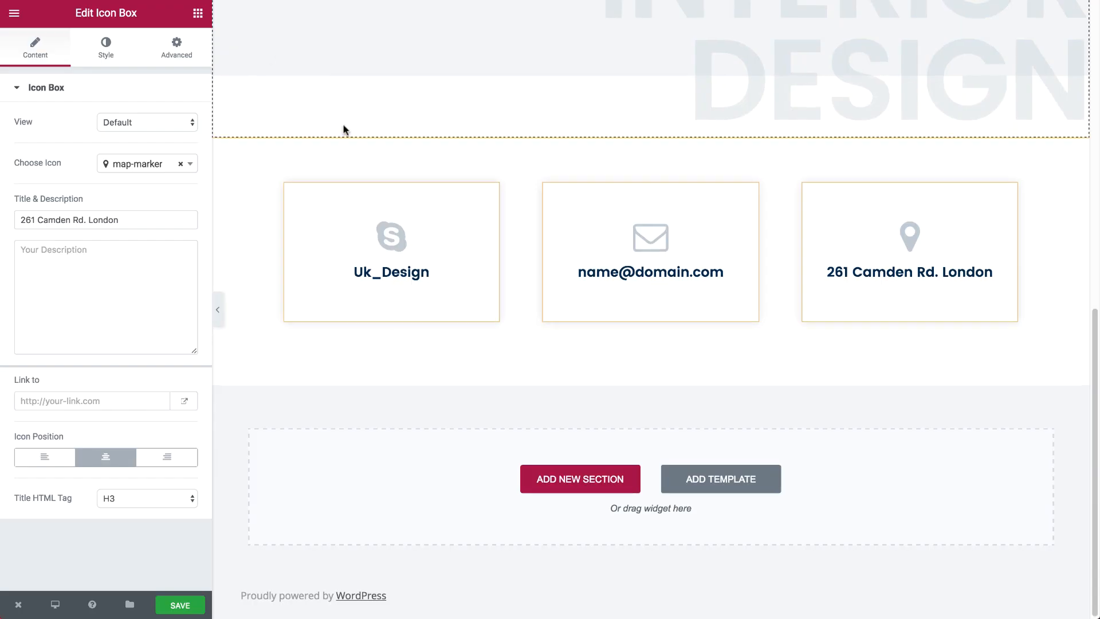
# Step: Duplicate the contact form section and move the copy below the icon box section
pyautogui.scroll(8, 344, 130)
pyautogui.click(271, 104)
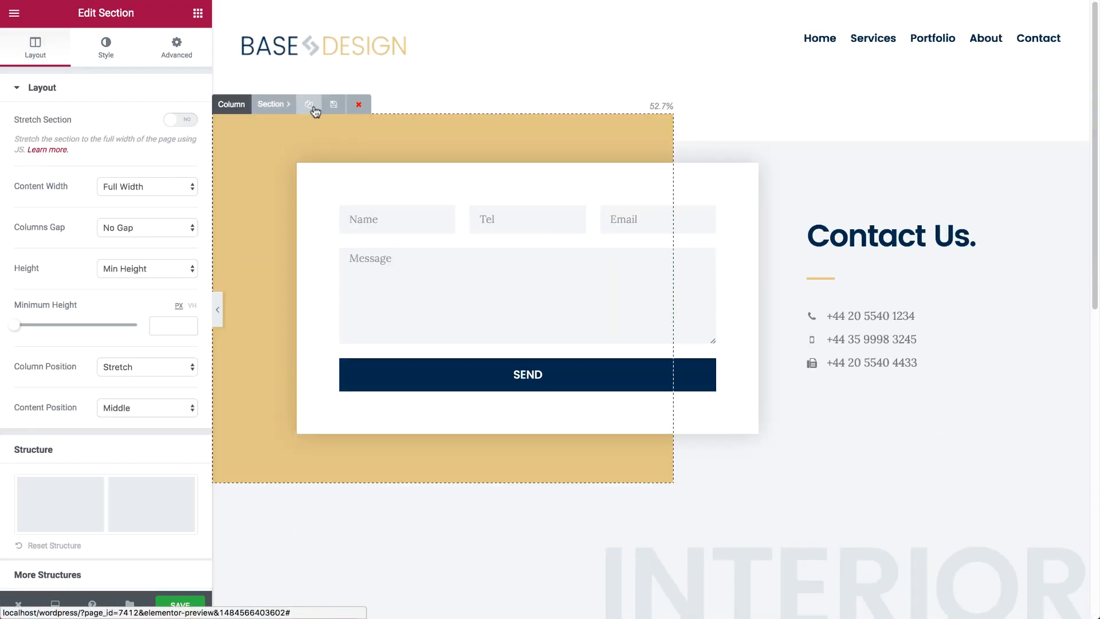
pyautogui.click(315, 107)
pyautogui.scroll(-5, 386, 348)
pyautogui.moveTo(268, 250); pyautogui.dragTo(349, 378)
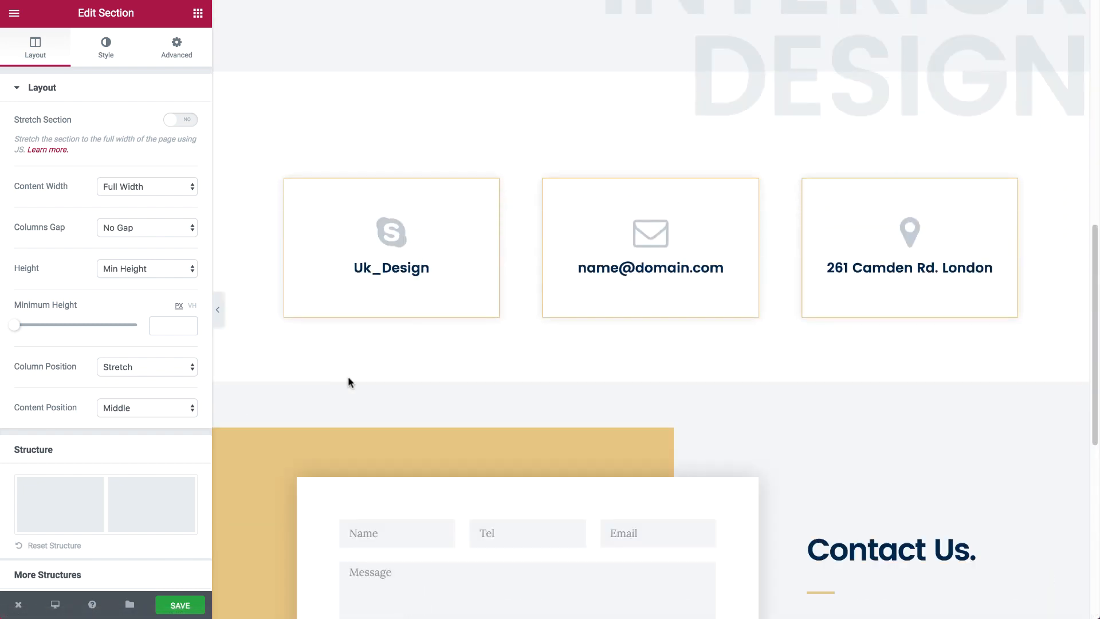
# Step: Replace the "Contact Us." heading in the duplicated section with "Follow Us."
pyautogui.scroll(-4, 482, 399)
pyautogui.scroll(-3, 482, 398)
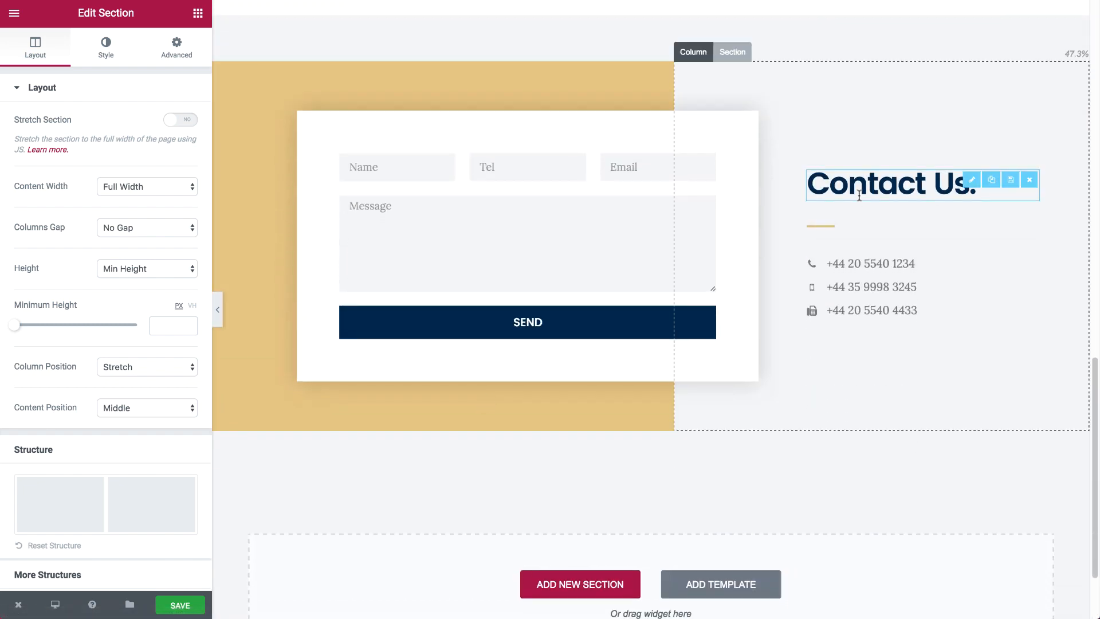
pyautogui.click(848, 182)
pyautogui.click(95, 140)
pyautogui.hotkey('ctrl', 'a')
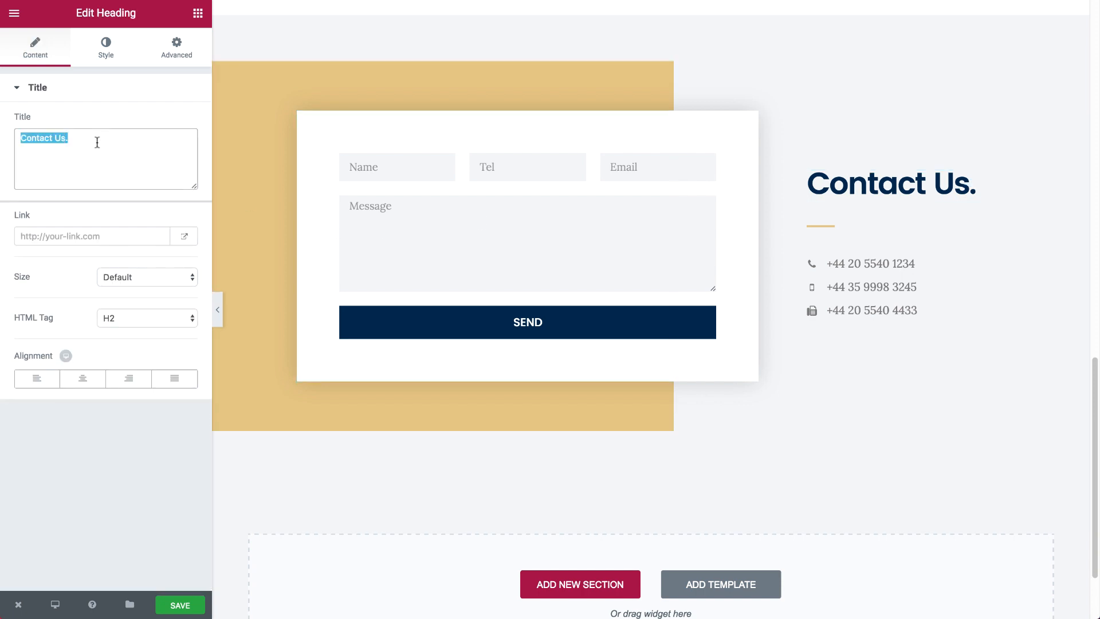
pyautogui.write('Follow Us')
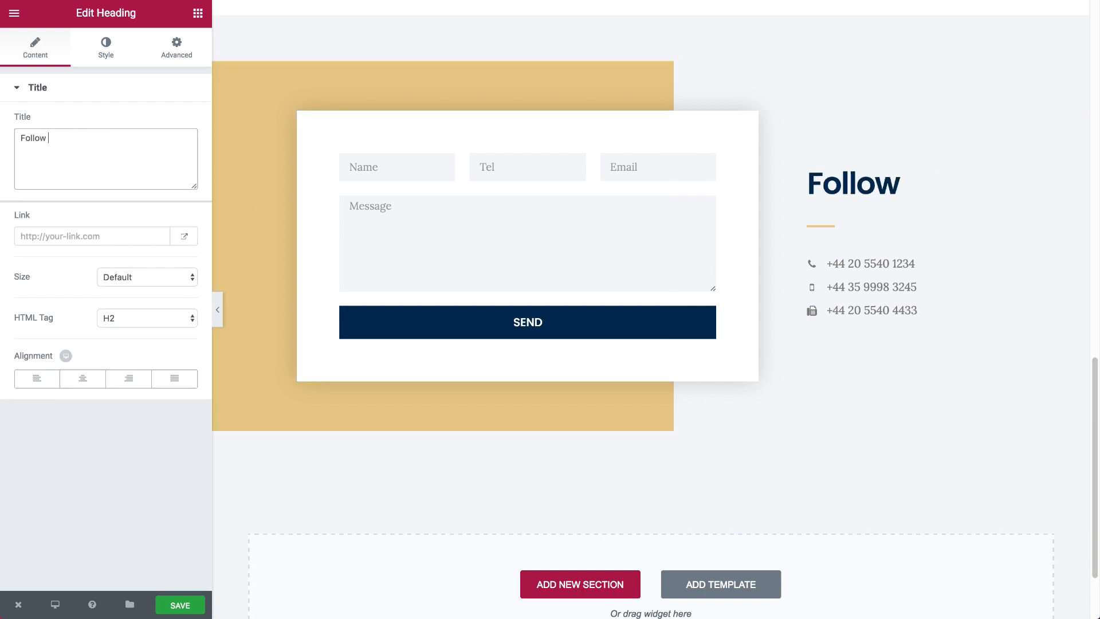
pyautogui.write('.')
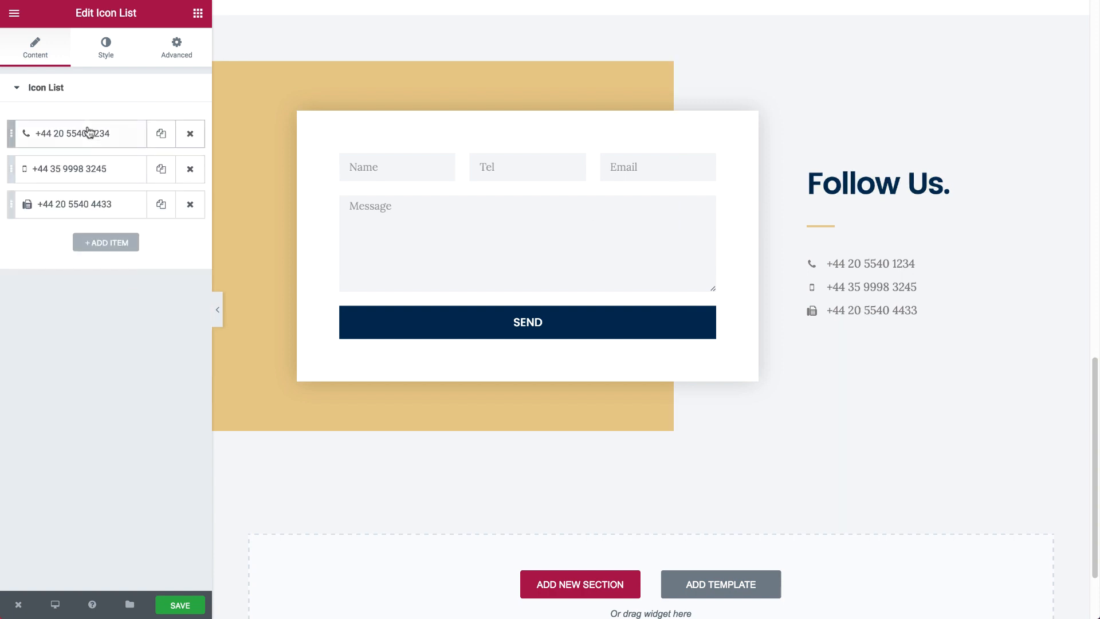
# Step: Change the first icon list item under the Follow Us heading to "Facebook" with the facebook icon
pyautogui.click(86, 133)
pyautogui.doubleClick(89, 184)
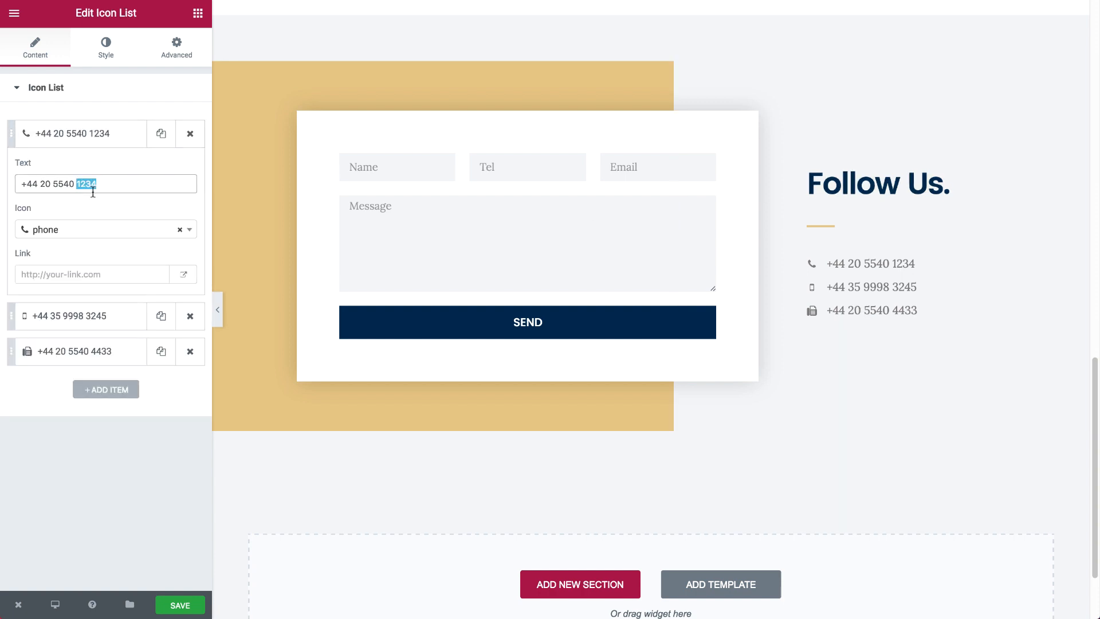
pyautogui.tripleClick(93, 189)
pyautogui.write('Facebook')
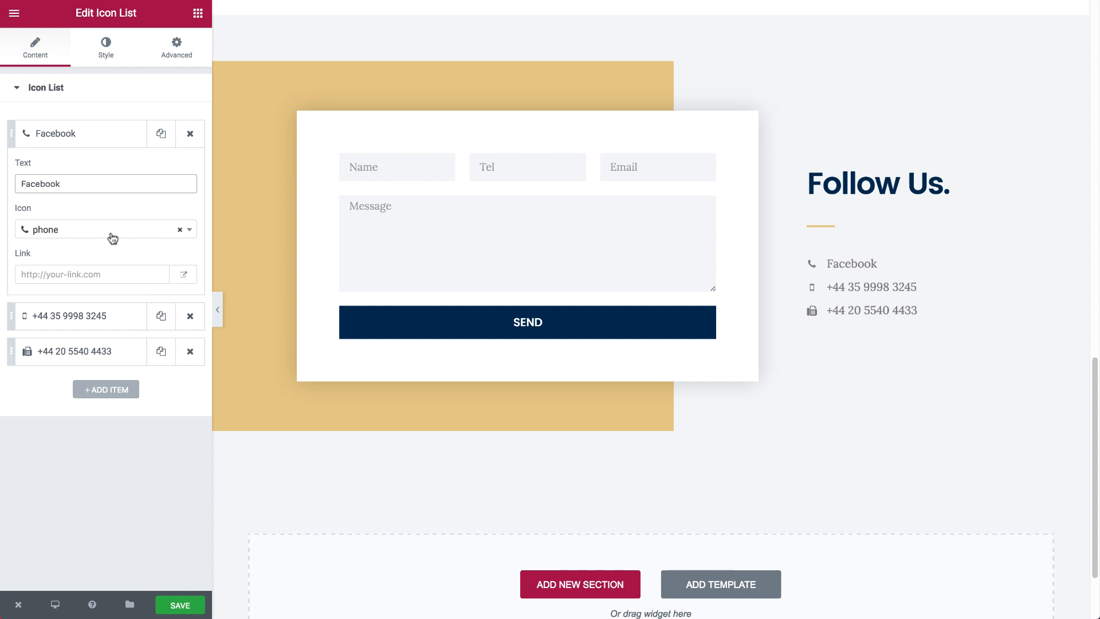
pyautogui.click(113, 229)
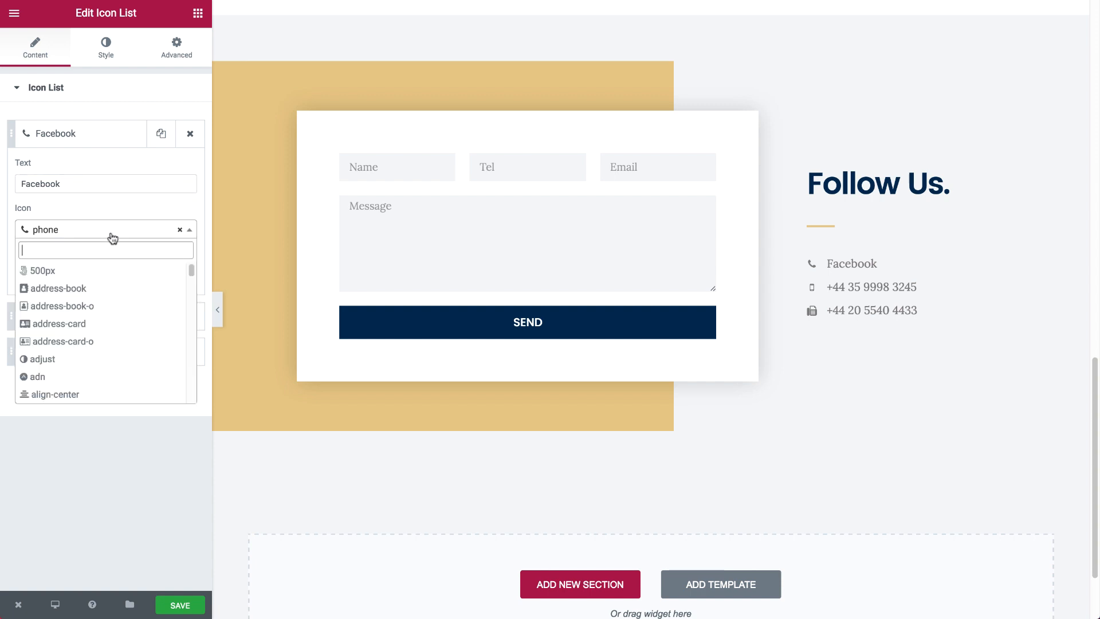
pyautogui.write('fac')
pyautogui.press('Return')
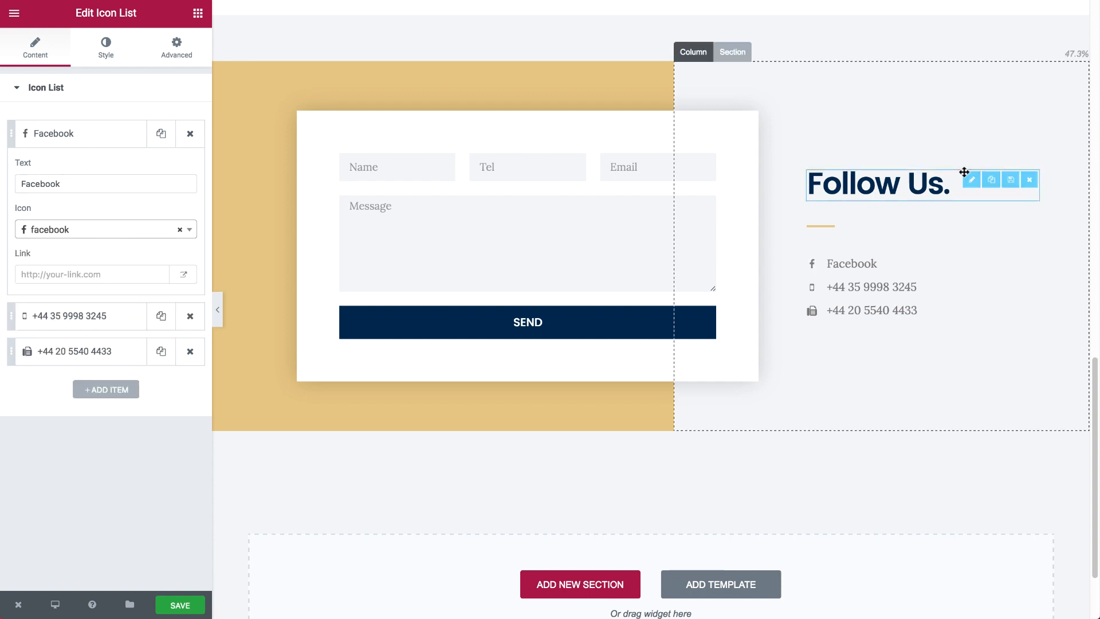
# Step: Change the second icon list item to "Twitter" with the twitter icon
pyautogui.click(89, 320)
pyautogui.moveTo(97, 219); pyautogui.dragTo(20, 219)
pyautogui.write('Twitter')
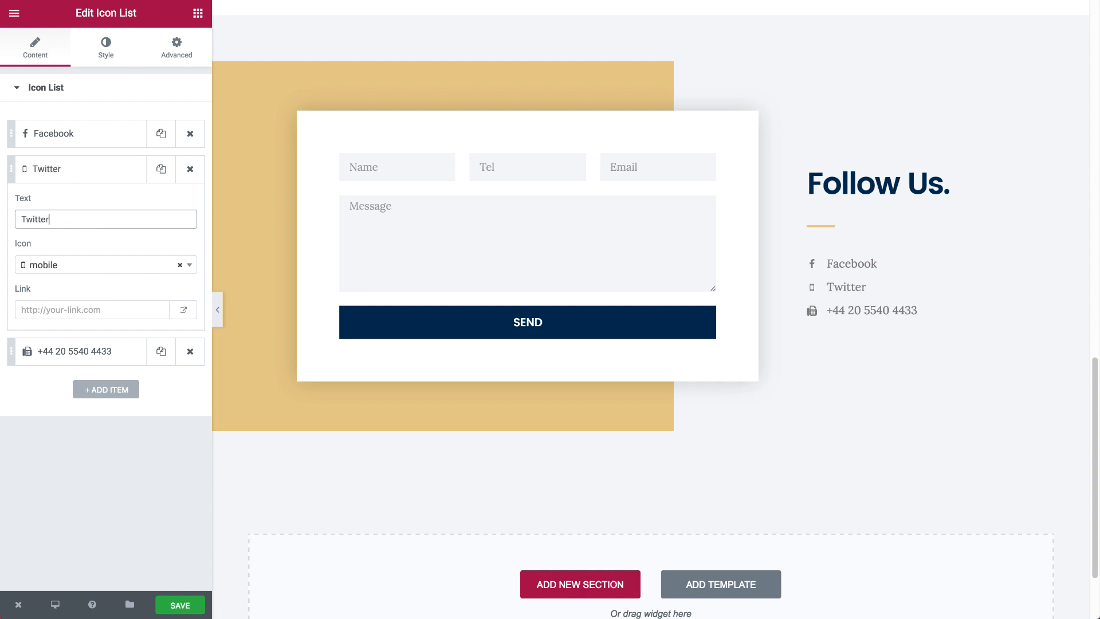
pyautogui.click(103, 270)
pyautogui.write('twi')
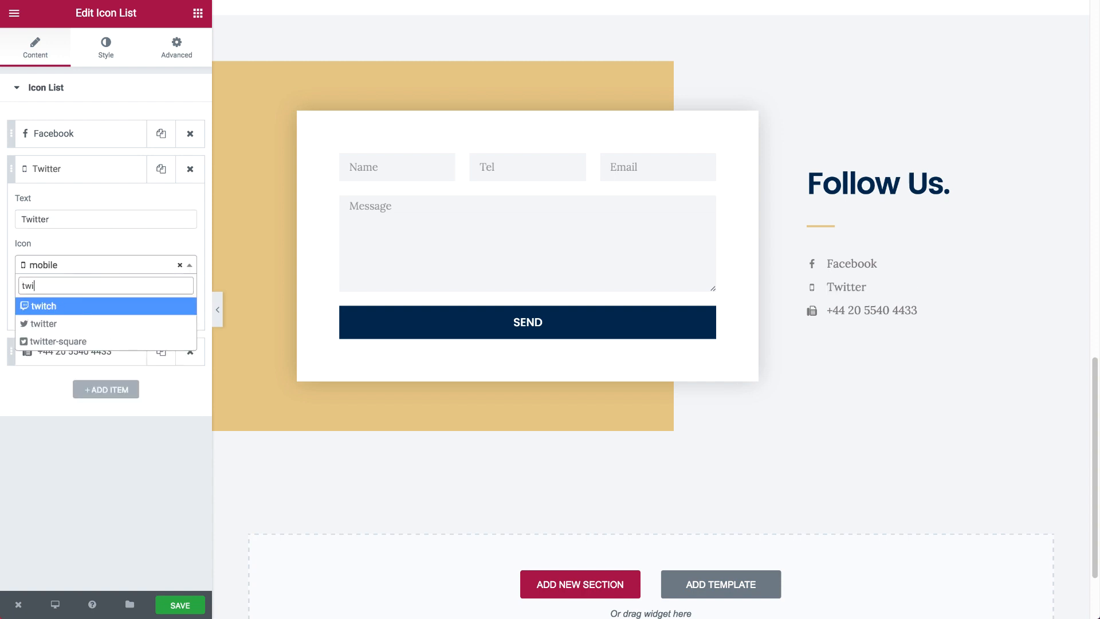
pyautogui.press('Down')
pyautogui.press('Return')
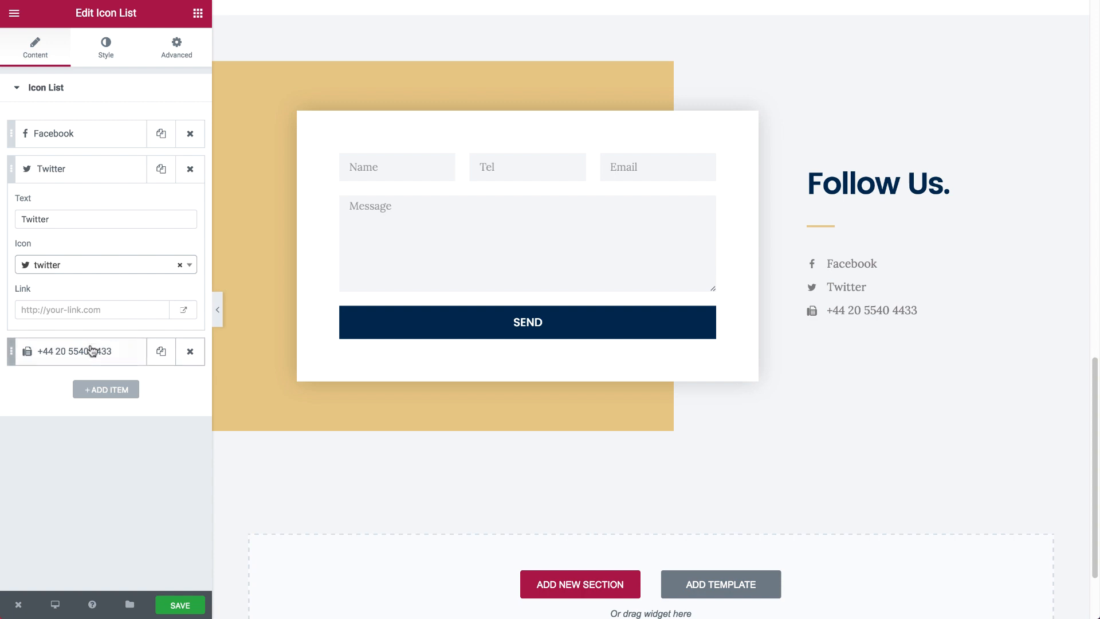
# Step: Change the third icon list item to "YouTube" with the youtube icon
pyautogui.click(94, 351)
pyautogui.click(86, 299)
pyautogui.write('you')
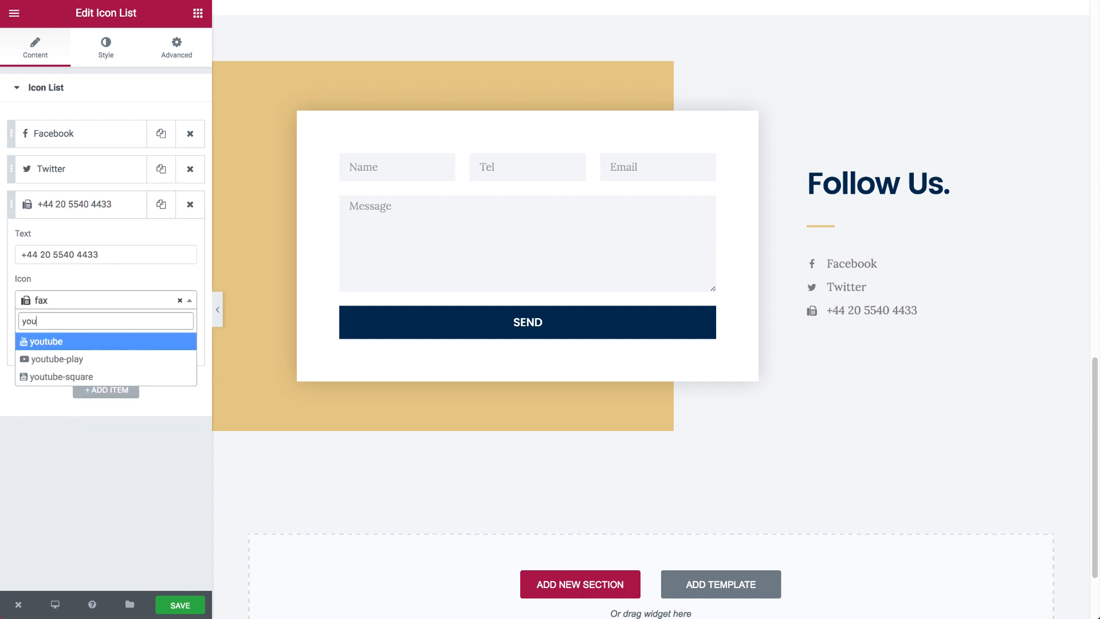
pyautogui.press('Return')
pyautogui.tripleClick(110, 262)
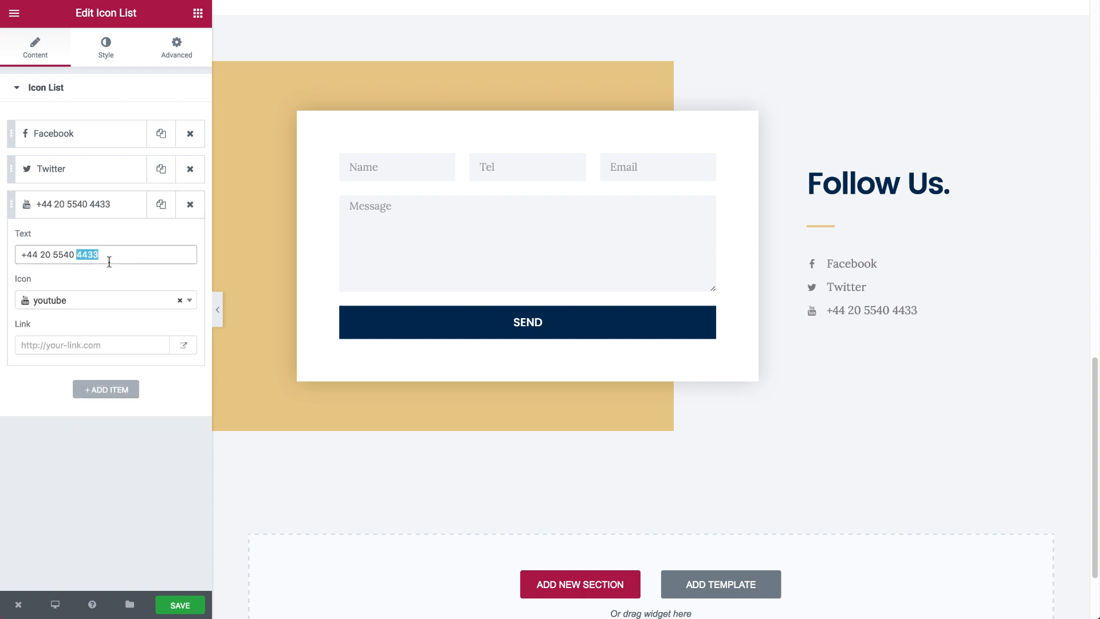
pyautogui.write('YouTub')
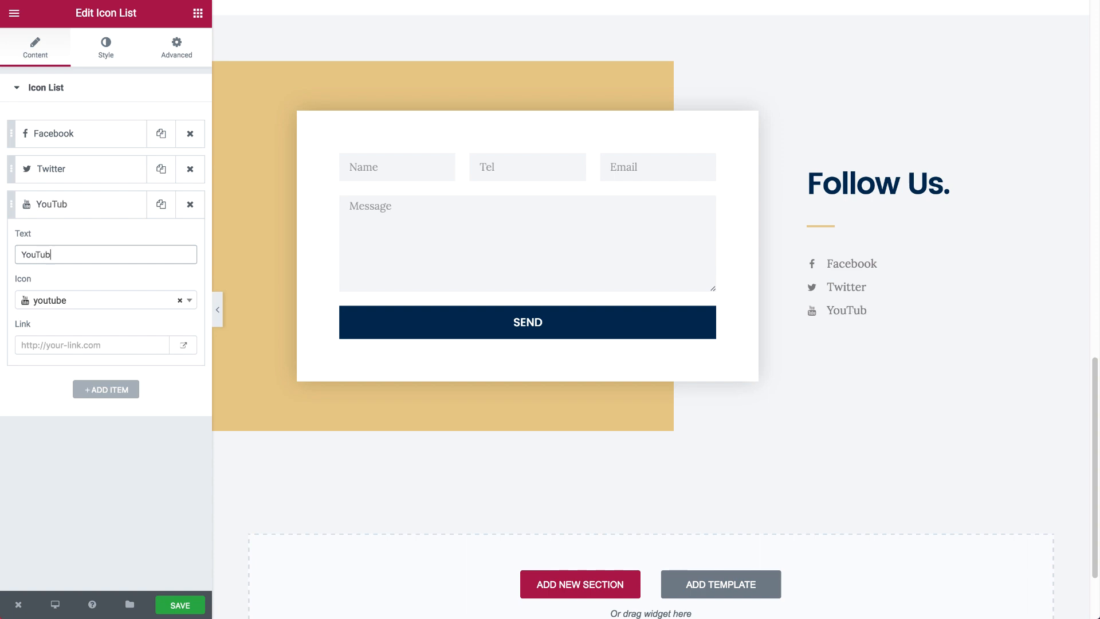
pyautogui.write('e')
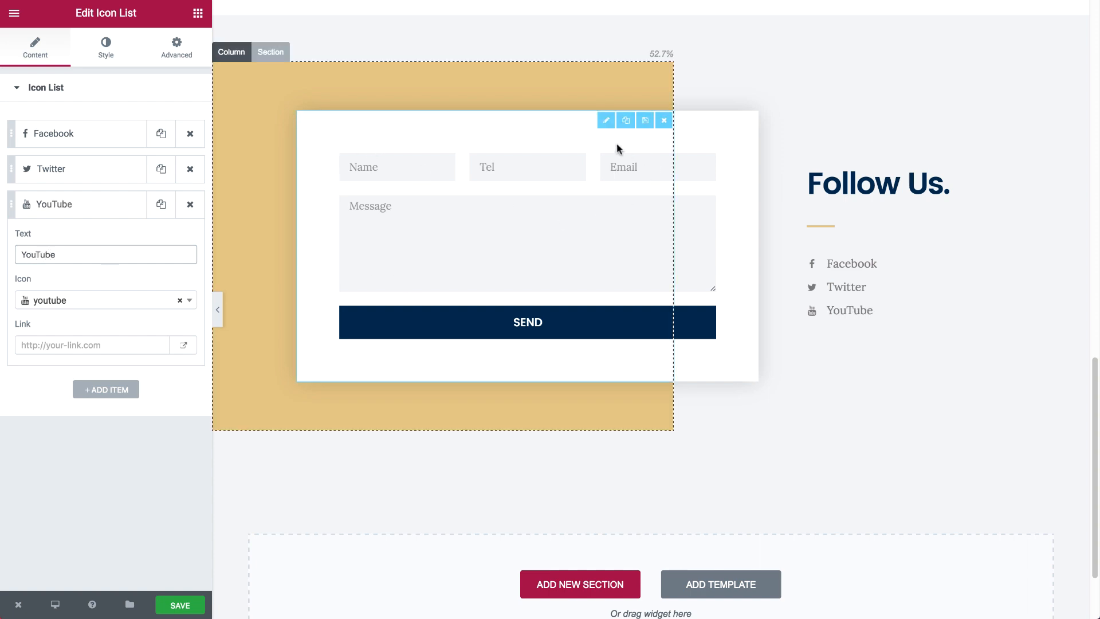
# Step: Delete the form from the duplicated section and move its emptied column after the Follow Us column
pyautogui.click(664, 121)
pyautogui.click(544, 278)
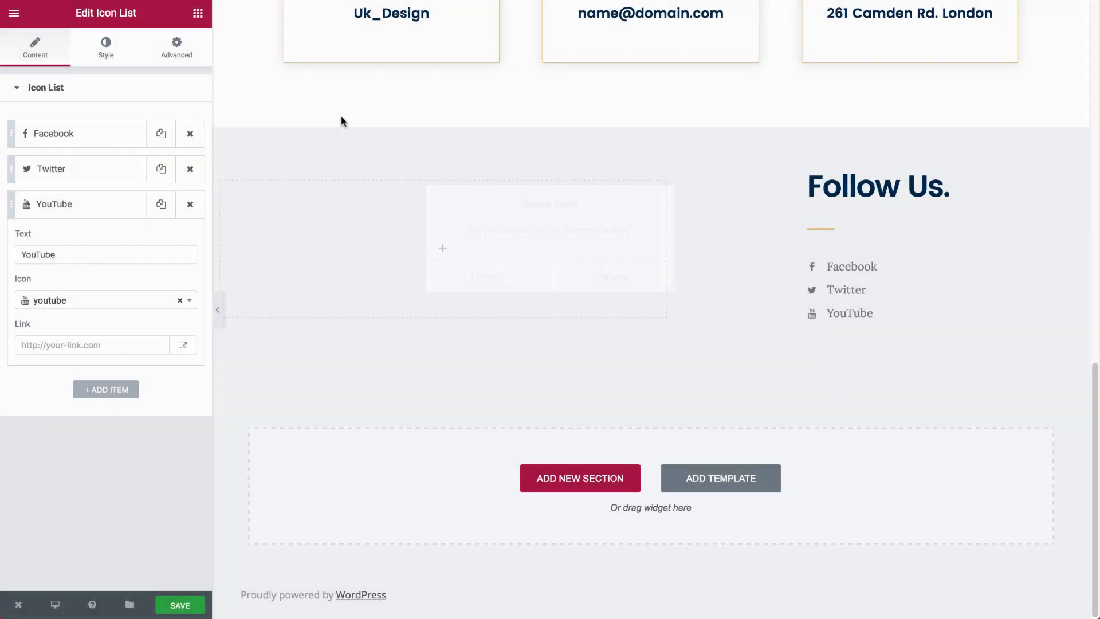
pyautogui.moveTo(233, 166); pyautogui.dragTo(914, 298)
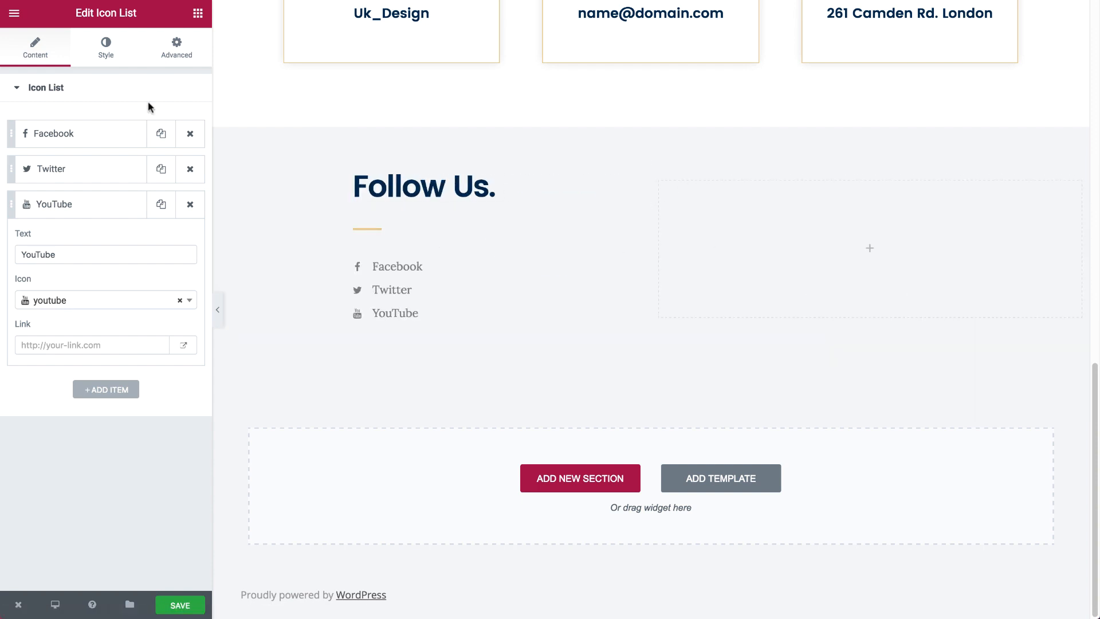
# Step: Add a Google Maps widget to the empty column beside the Follow Us list
pyautogui.click(198, 16)
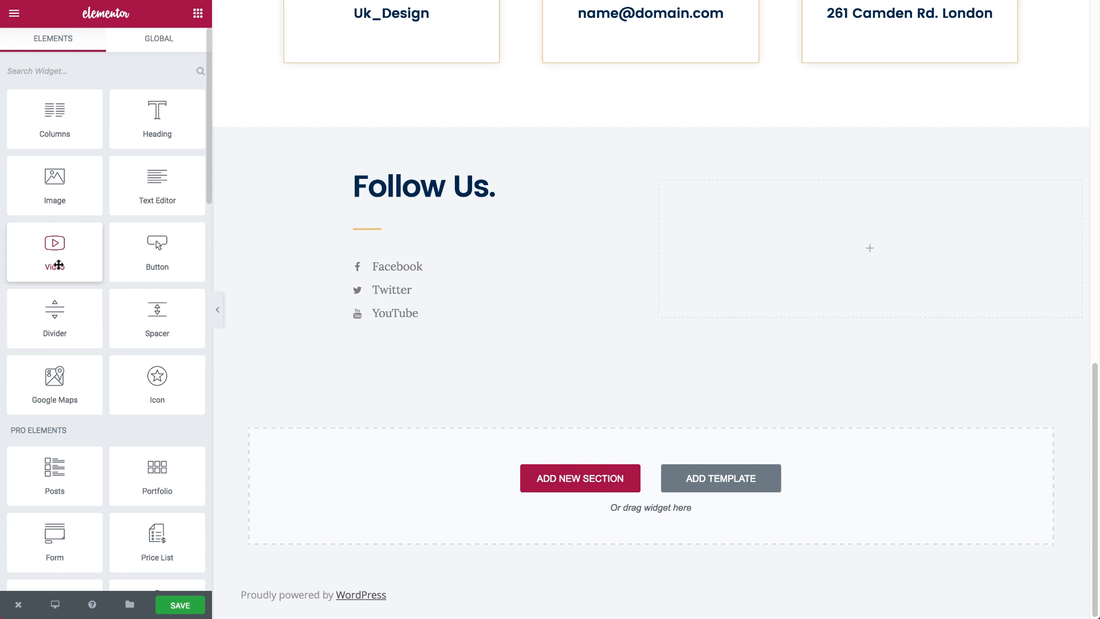
pyautogui.moveTo(58, 378); pyautogui.dragTo(873, 280)
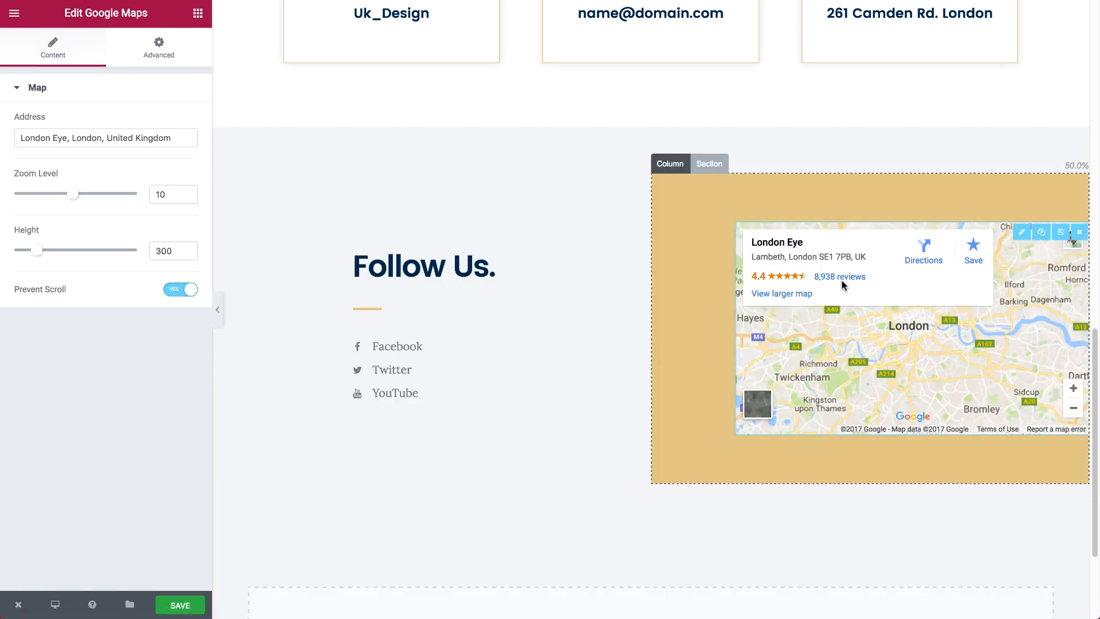
# Step: Unlink the map widget's margin values and set its left margin to -120 px
pyautogui.click(182, 60)
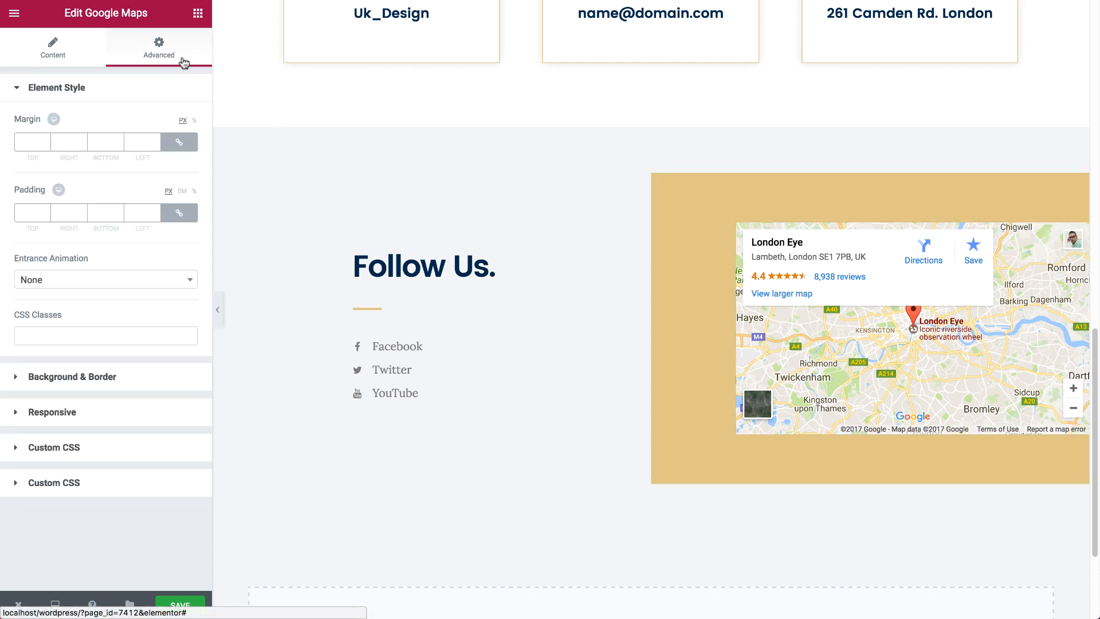
pyautogui.click(178, 142)
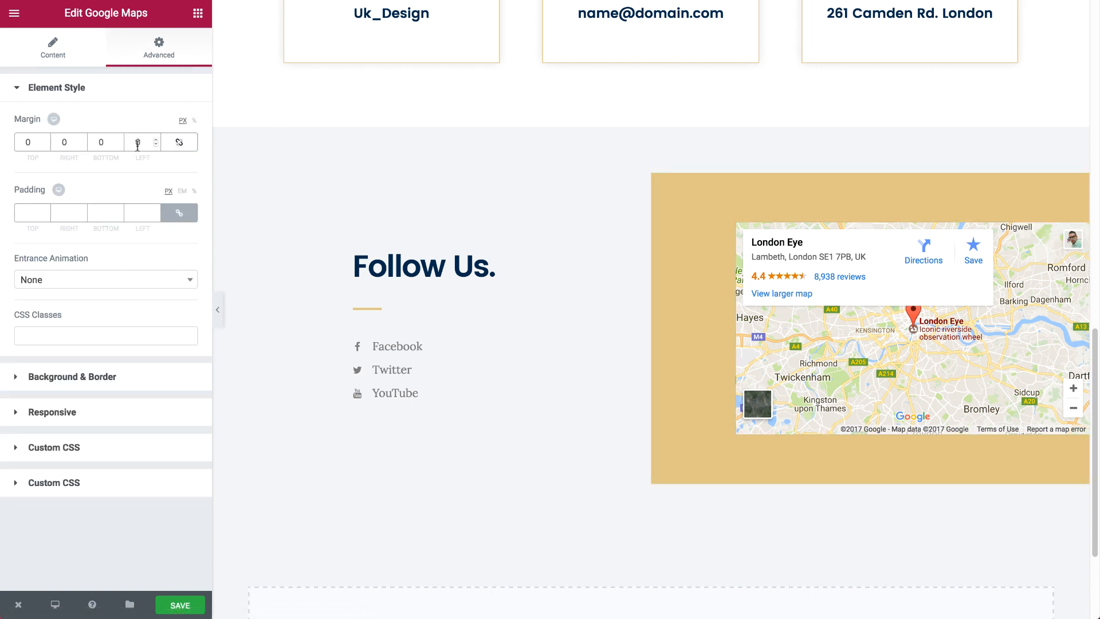
pyautogui.write('-1')
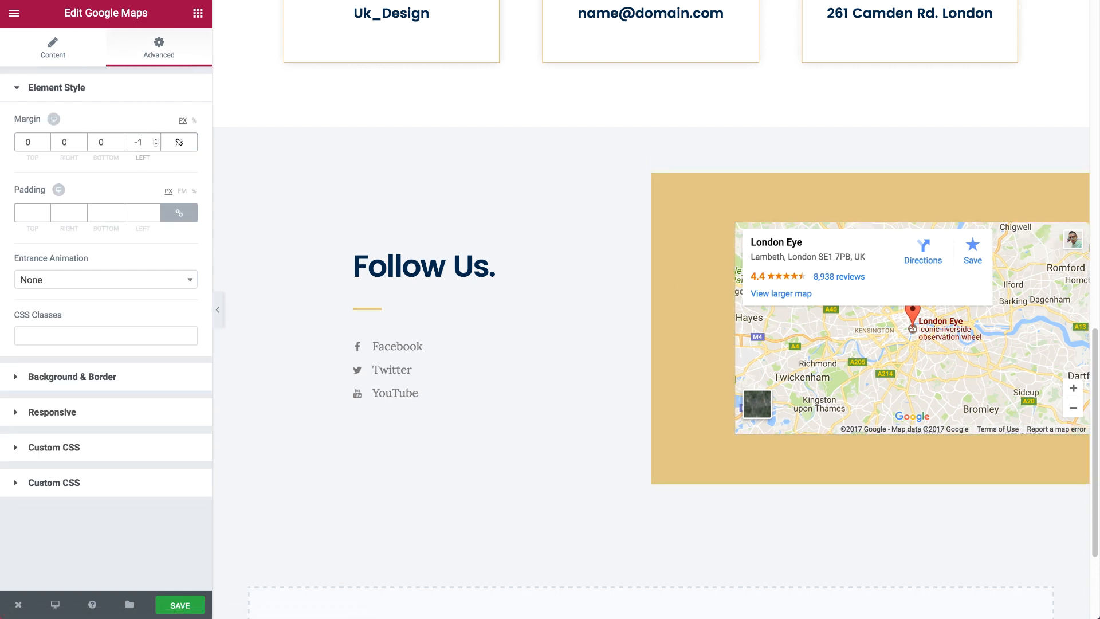
pyautogui.write('20')
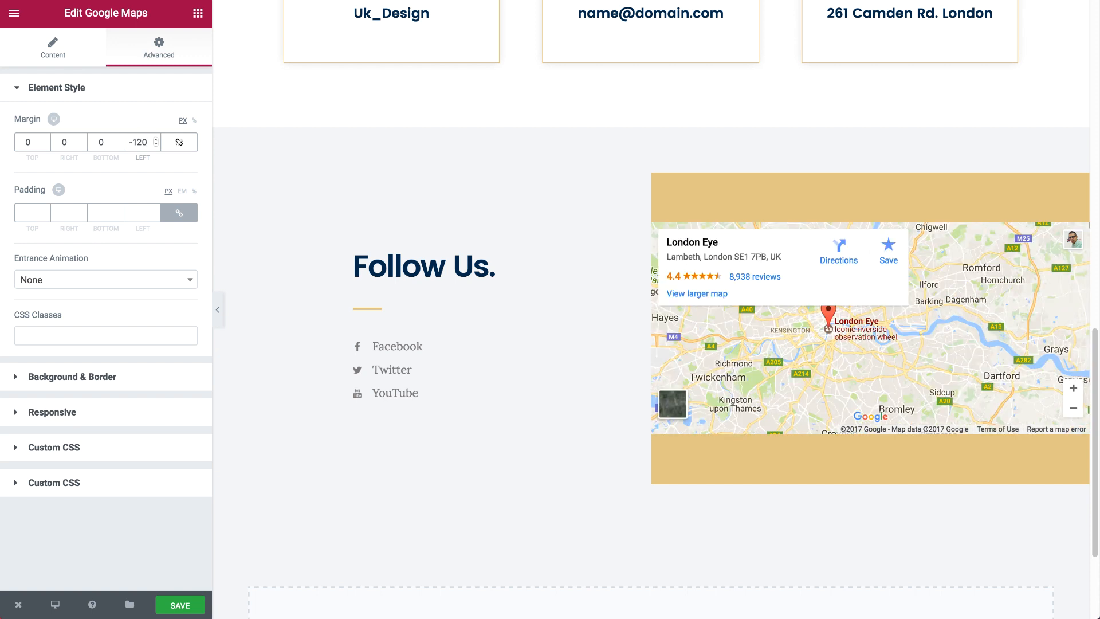
# Step: Set the map column's left padding to 0 and its right padding to 120 px
pyautogui.click(670, 163)
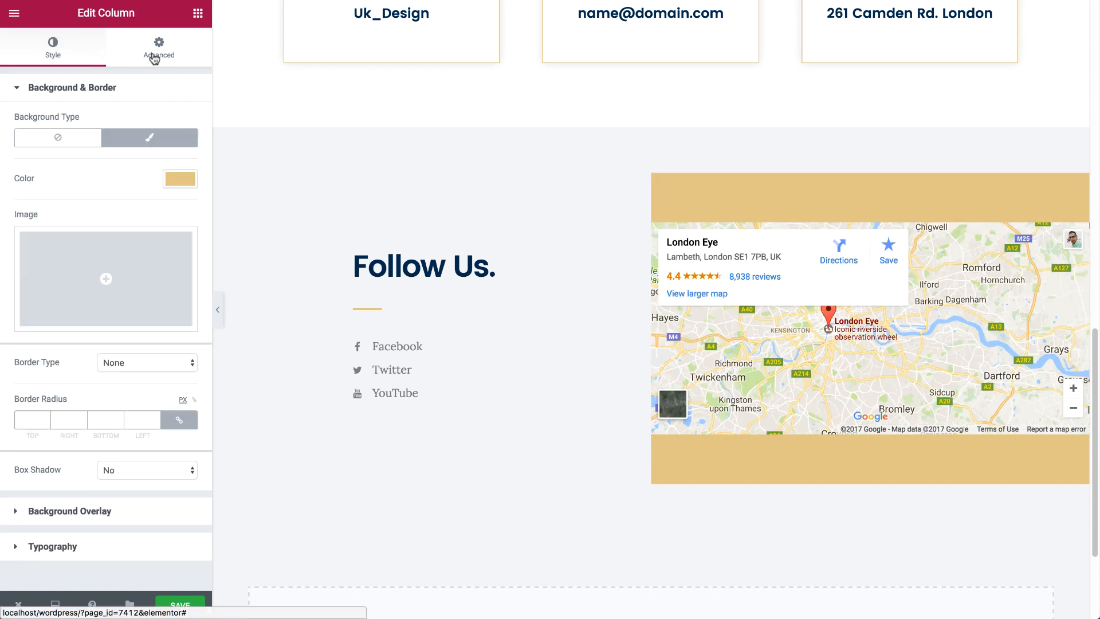
pyautogui.click(154, 58)
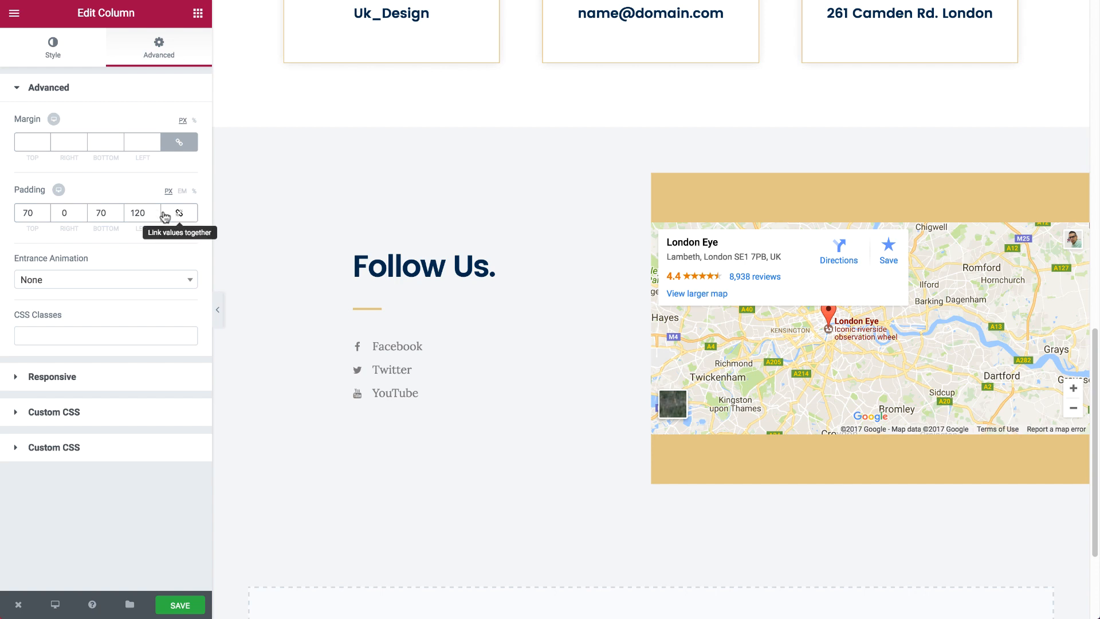
pyautogui.write('0')
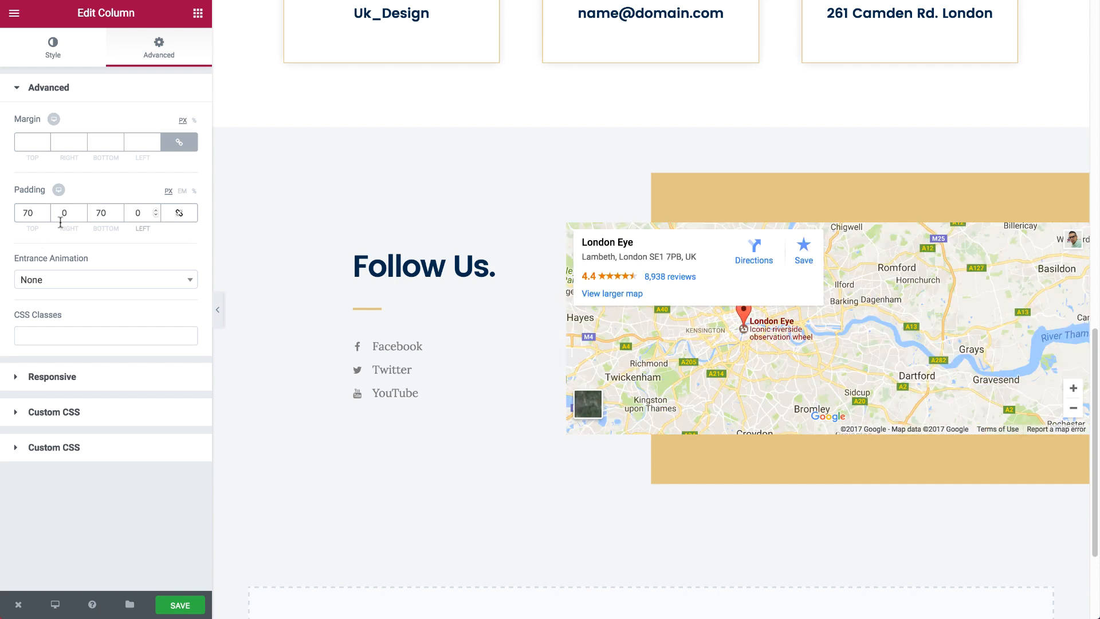
pyautogui.write('120')
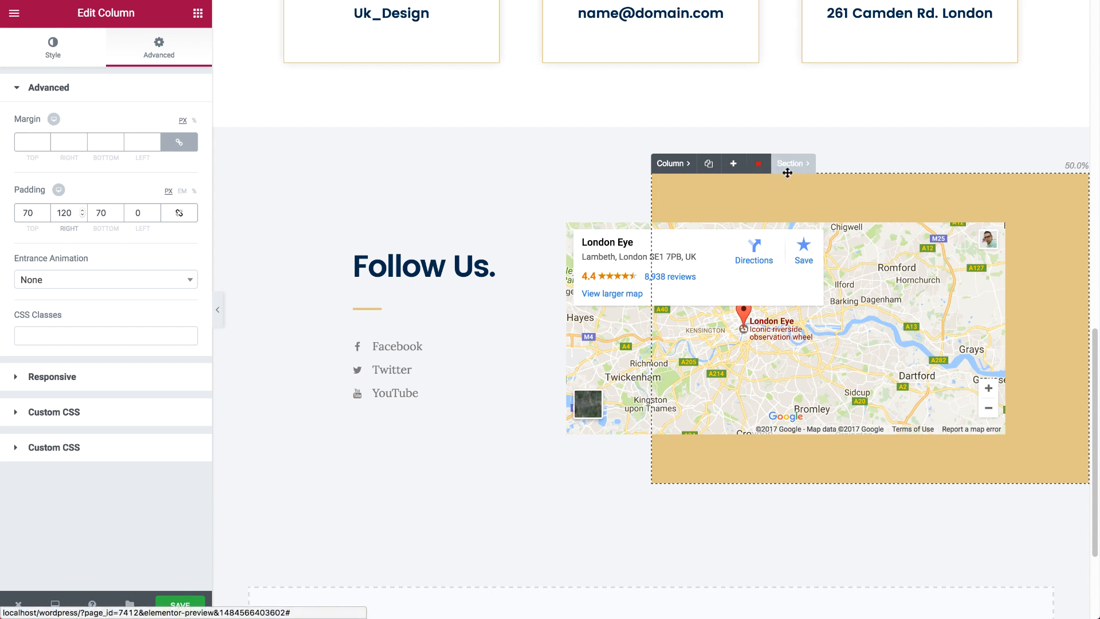
# Step: Add a box shadow to the map widget with a blur of 50 and a more transparent black colour
pyautogui.click(609, 280)
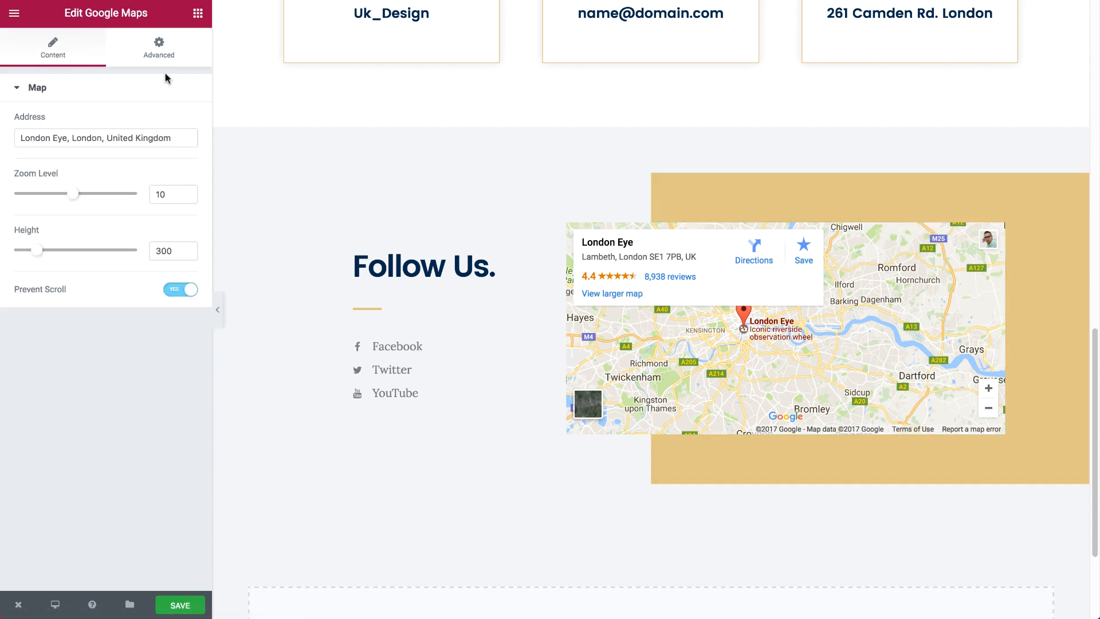
pyautogui.click(159, 48)
pyautogui.click(152, 378)
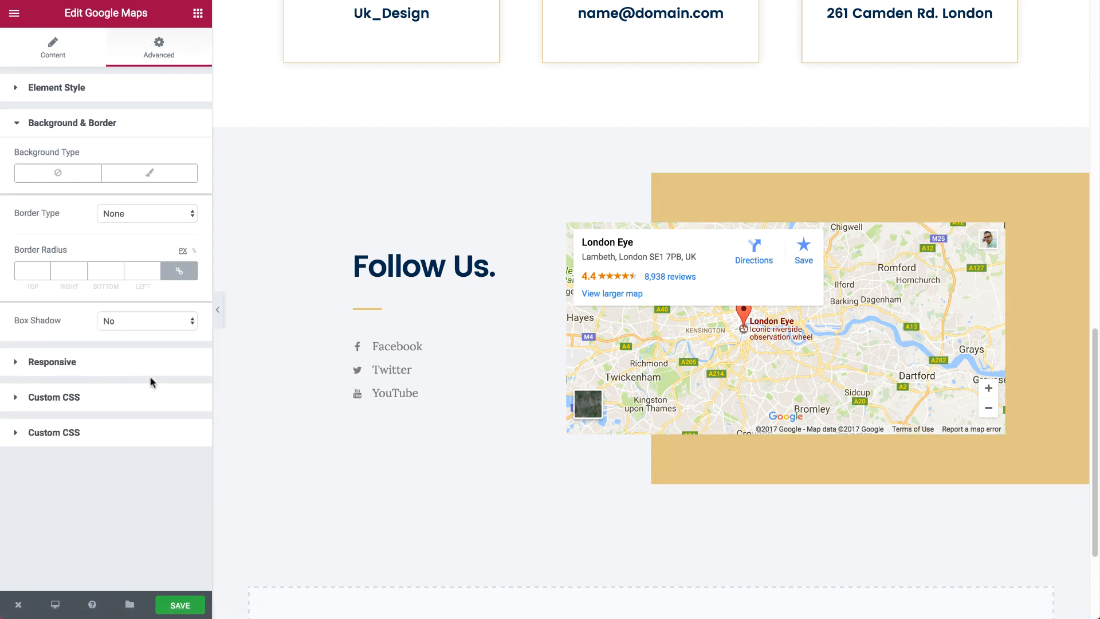
pyautogui.click(138, 322)
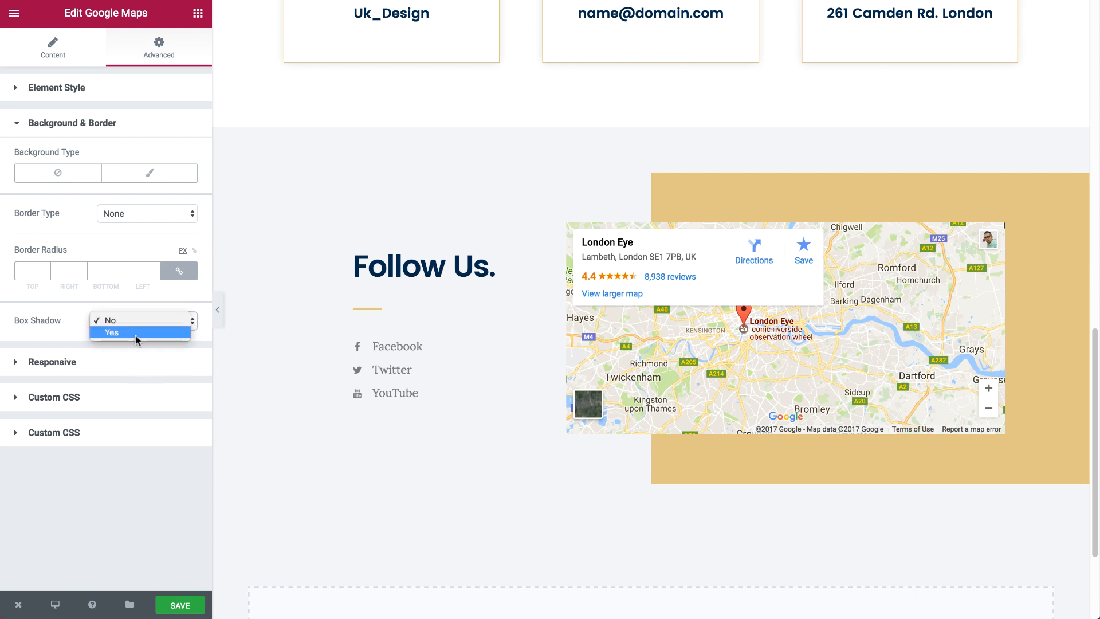
pyautogui.click(135, 337)
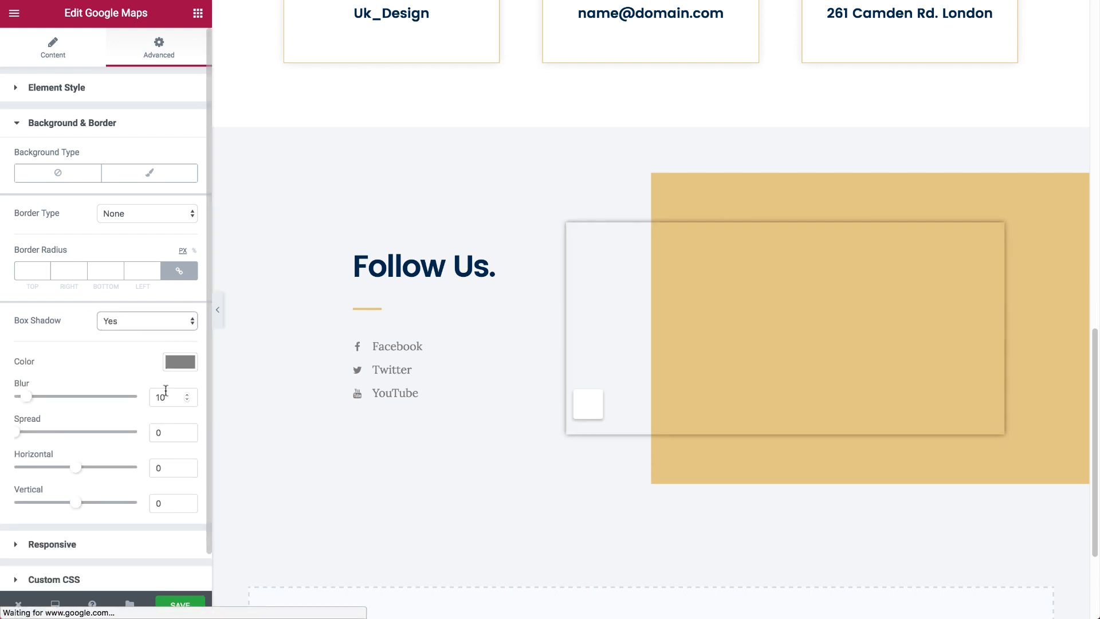
pyautogui.doubleClick(161, 397)
pyautogui.write('50')
pyautogui.click(196, 365)
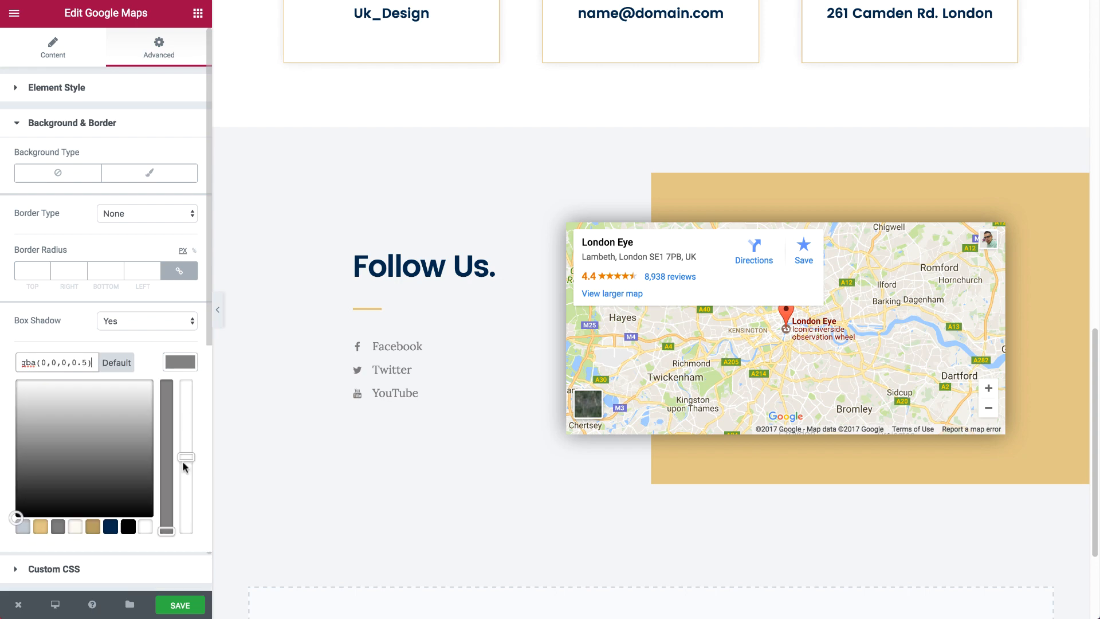
pyautogui.click(184, 497)
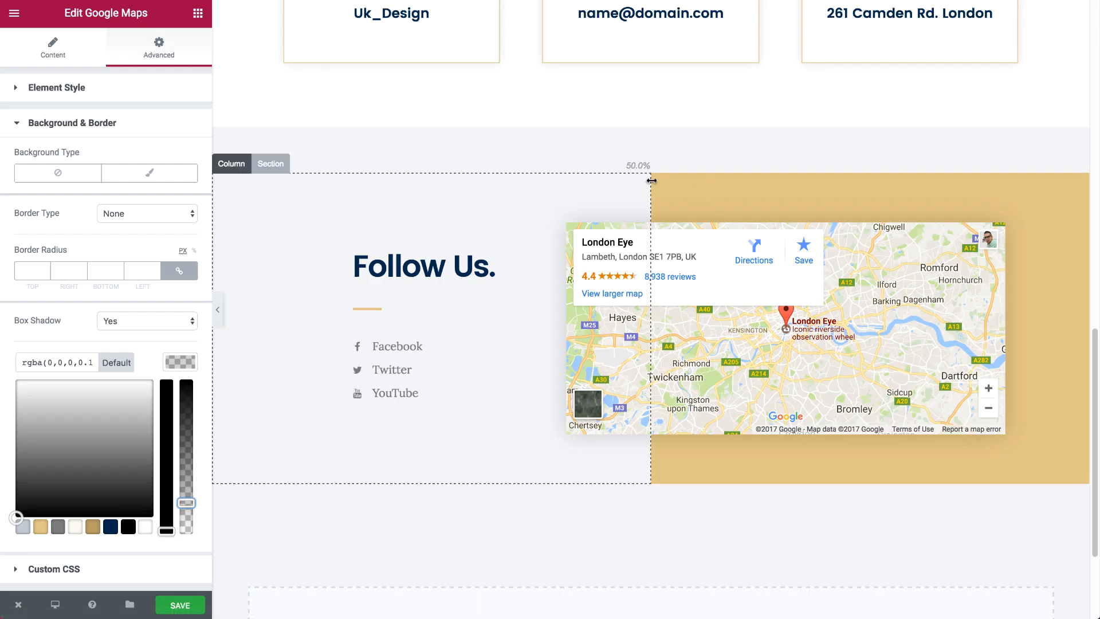
# Step: Narrow the Follow Us column to about 45% so the map column becomes wider
pyautogui.moveTo(648, 183); pyautogui.dragTo(603, 182)
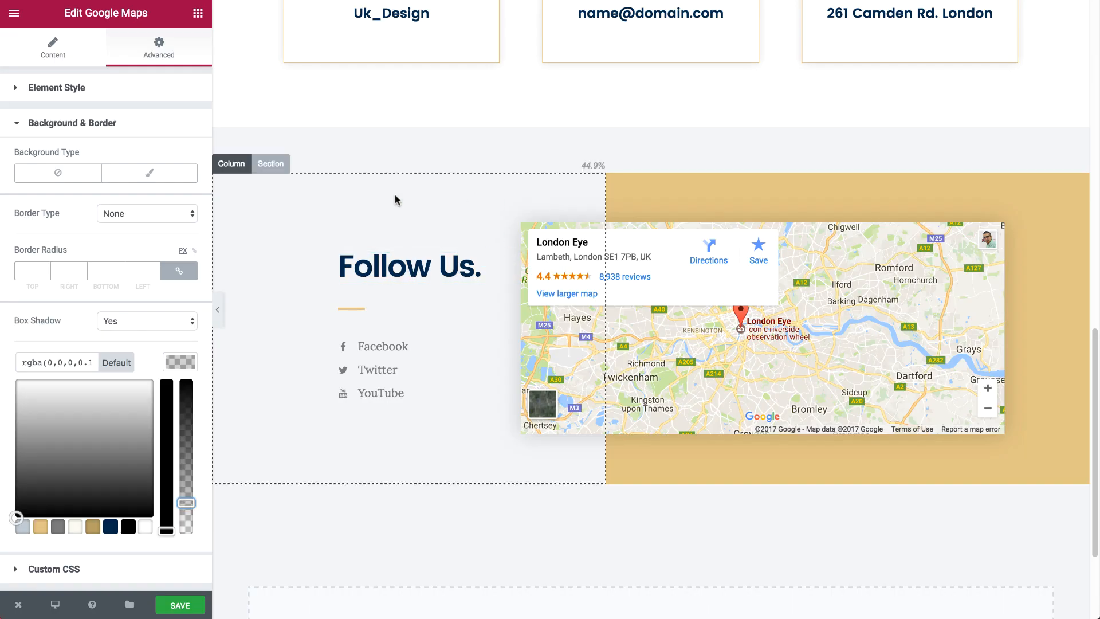
# Step: Give the Follow Us section a white background and set its top padding to 0
pyautogui.click(270, 164)
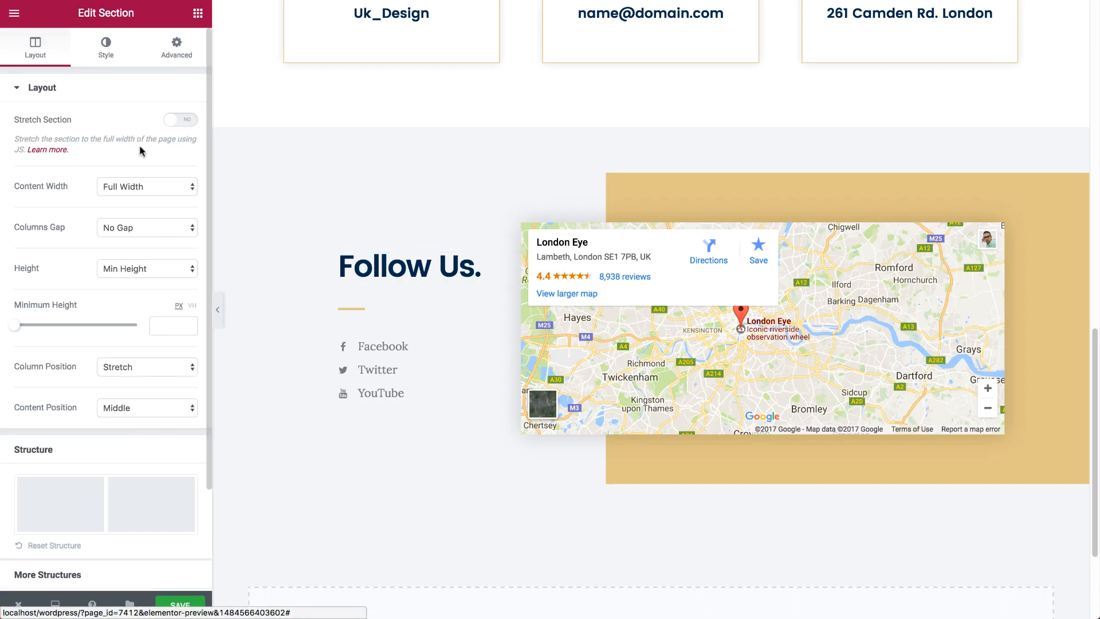
pyautogui.click(96, 58)
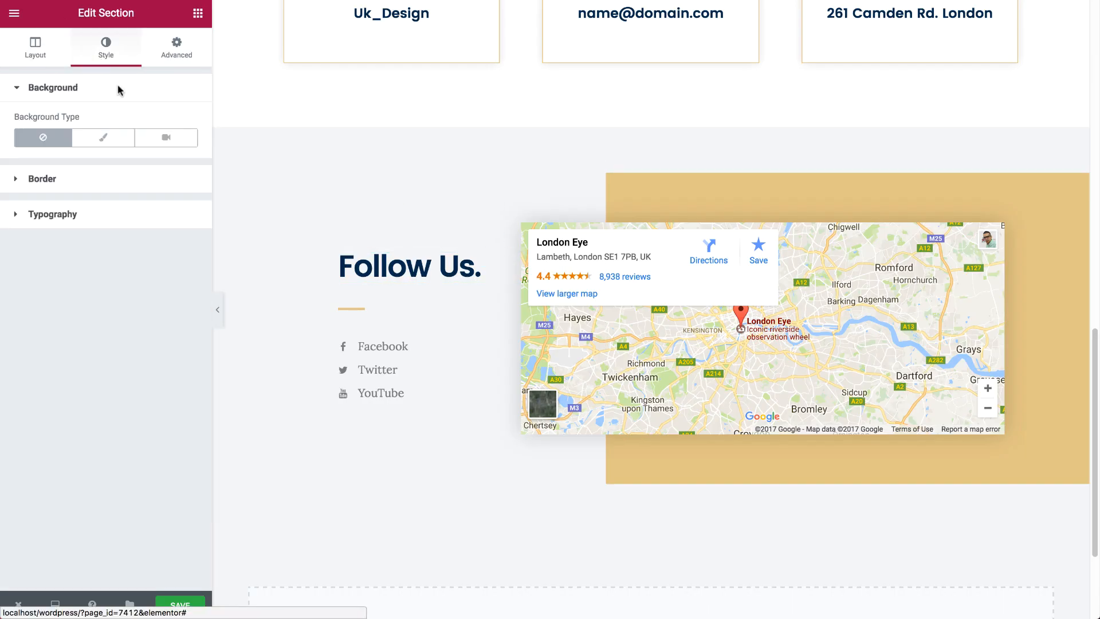
pyautogui.click(127, 139)
pyautogui.click(179, 178)
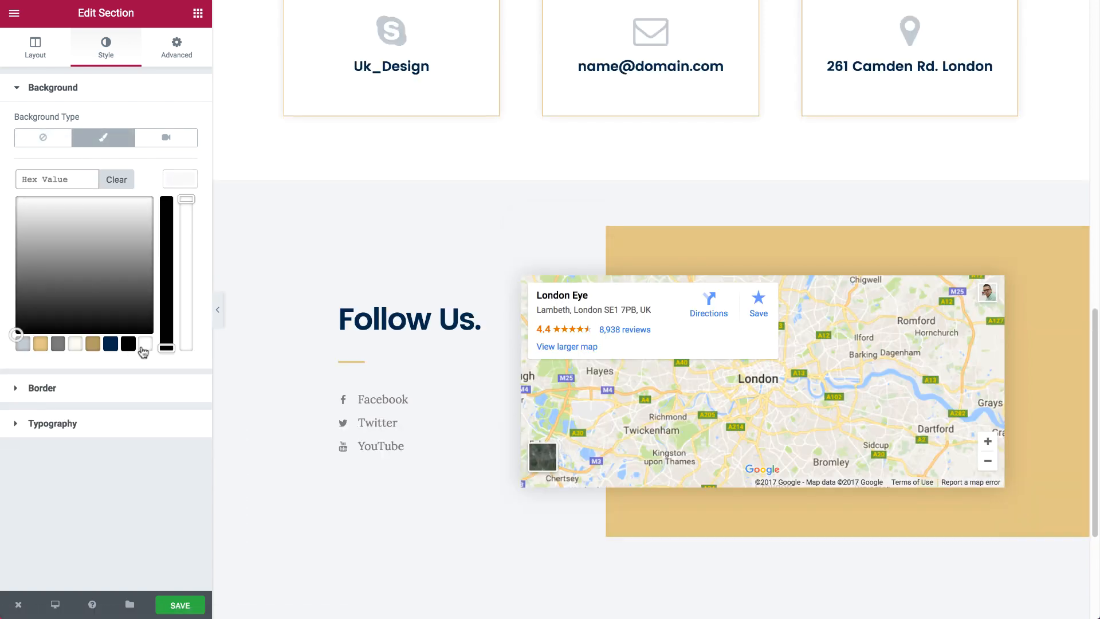
pyautogui.click(144, 347)
pyautogui.click(183, 182)
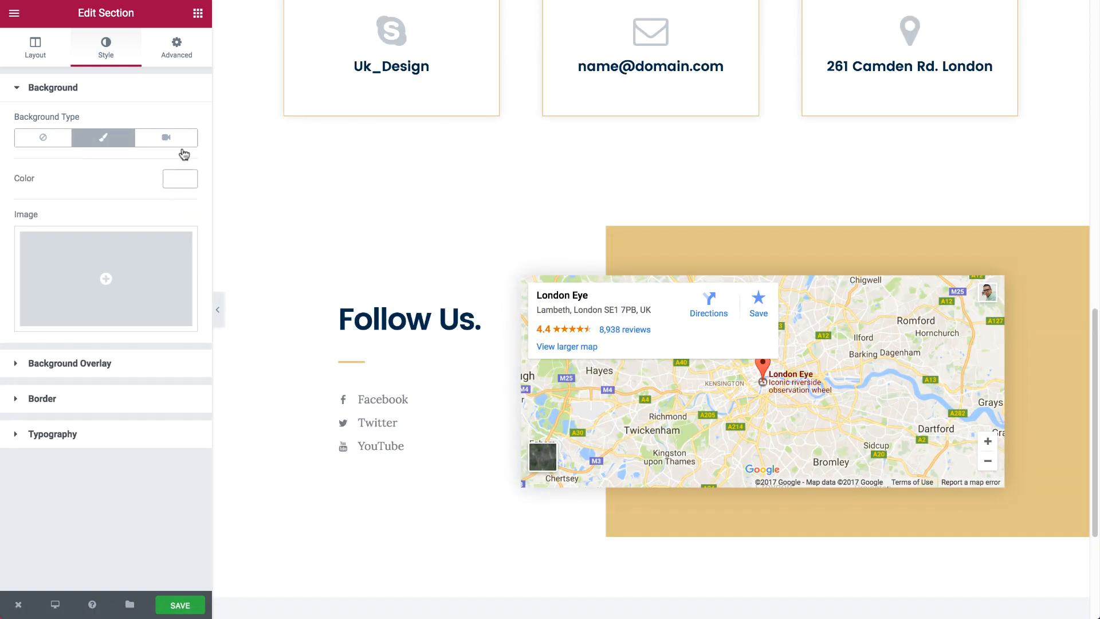
pyautogui.click(172, 46)
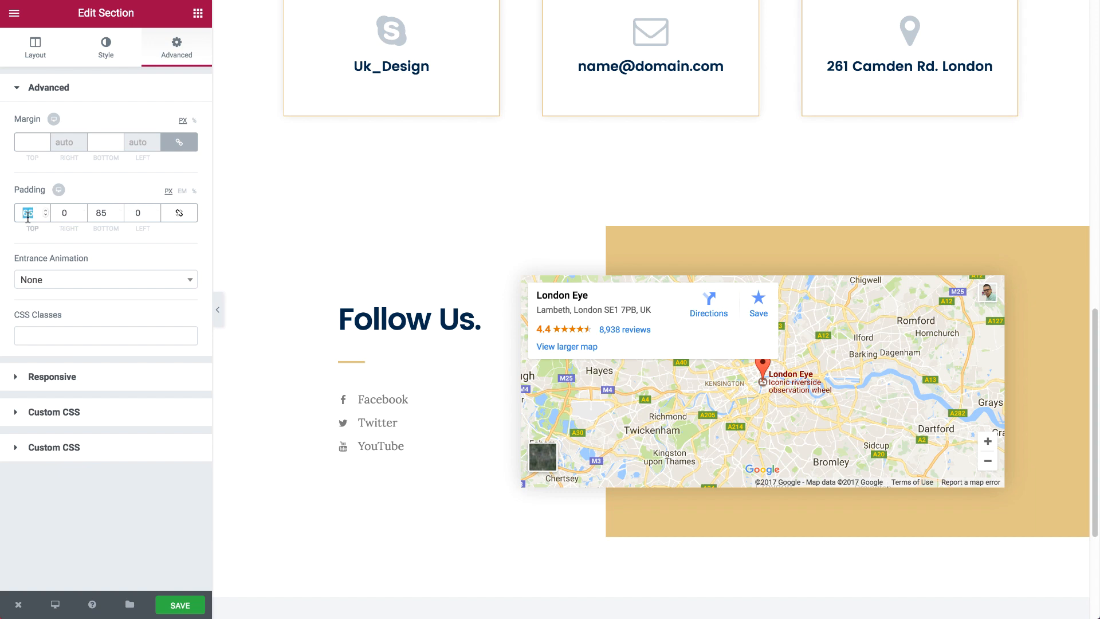
pyautogui.write('0')
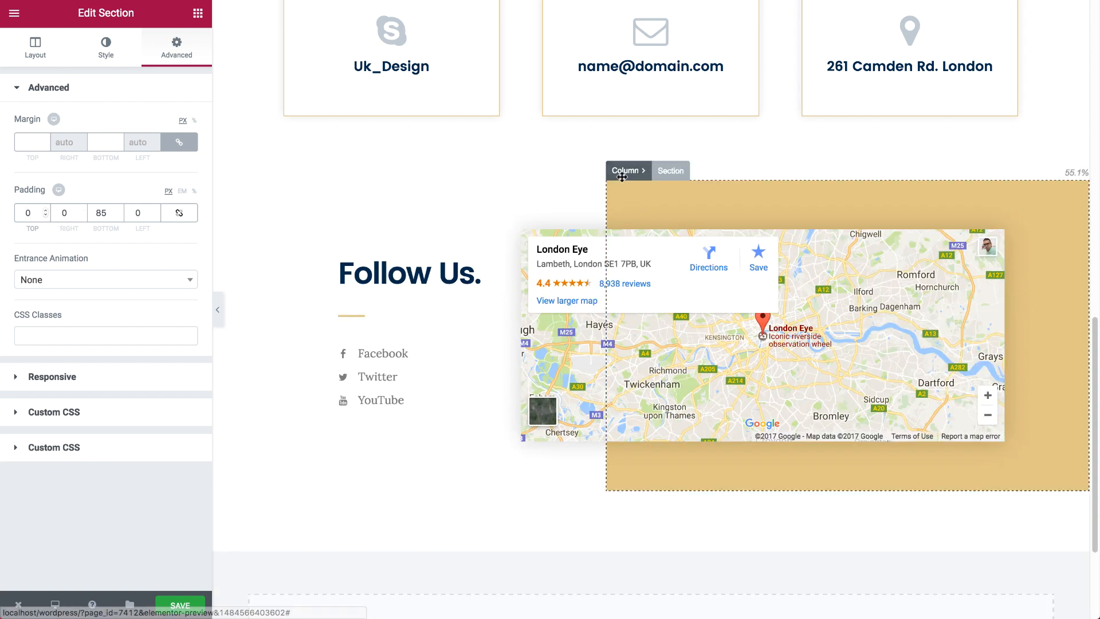
# Step: Set the Follow Us column's right padding to 32% and its left padding to 20%
pyautogui.click(231, 171)
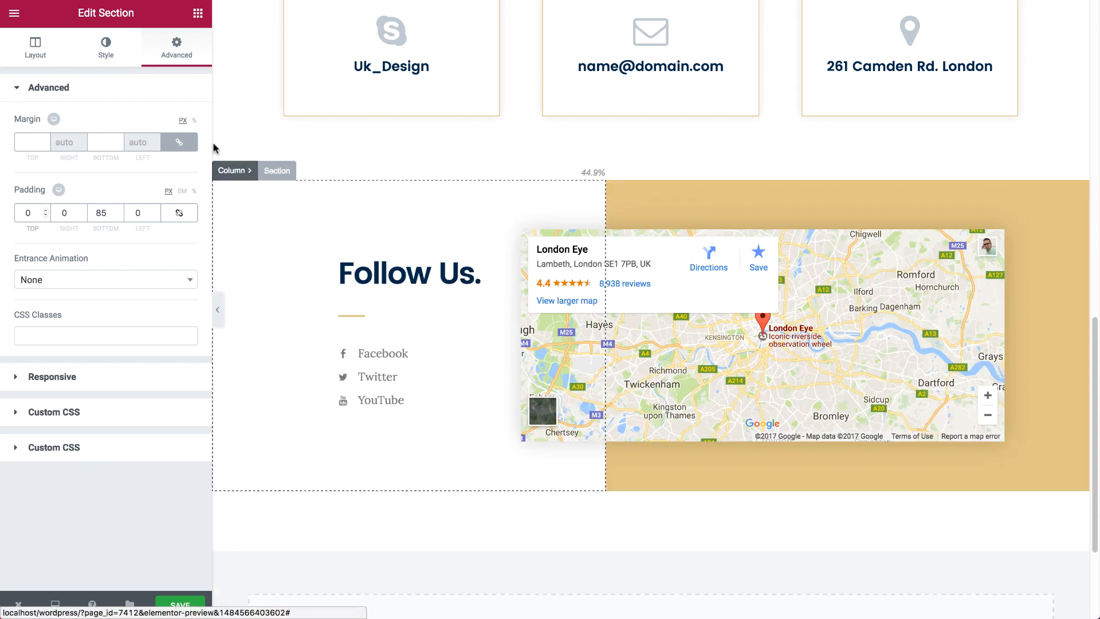
pyautogui.click(170, 64)
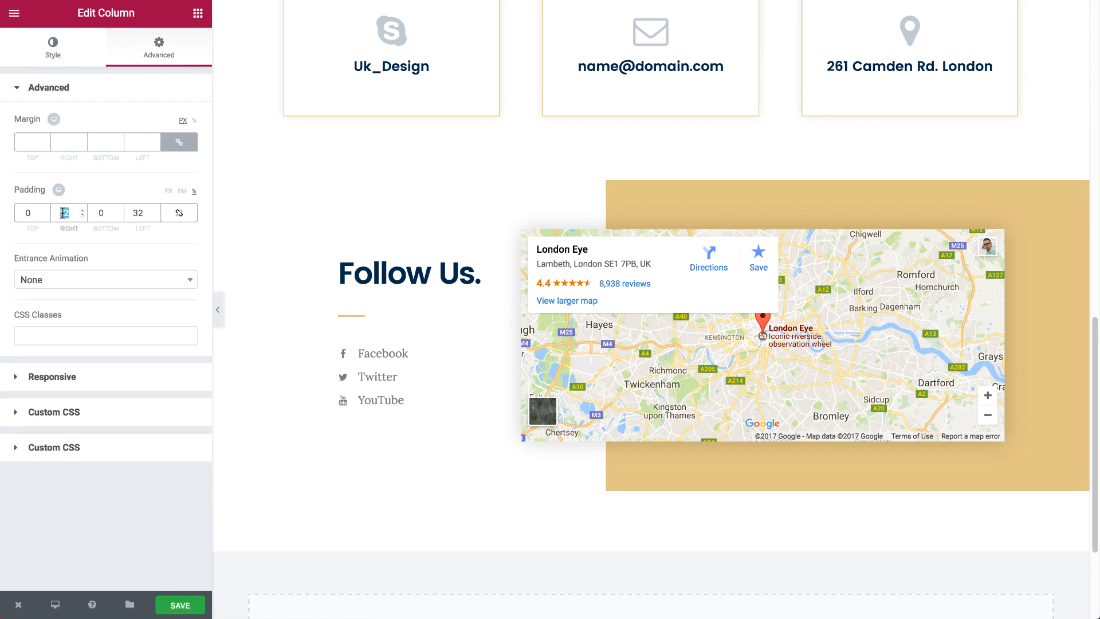
pyautogui.write('32')
pyautogui.doubleClick(139, 213)
pyautogui.write('12')
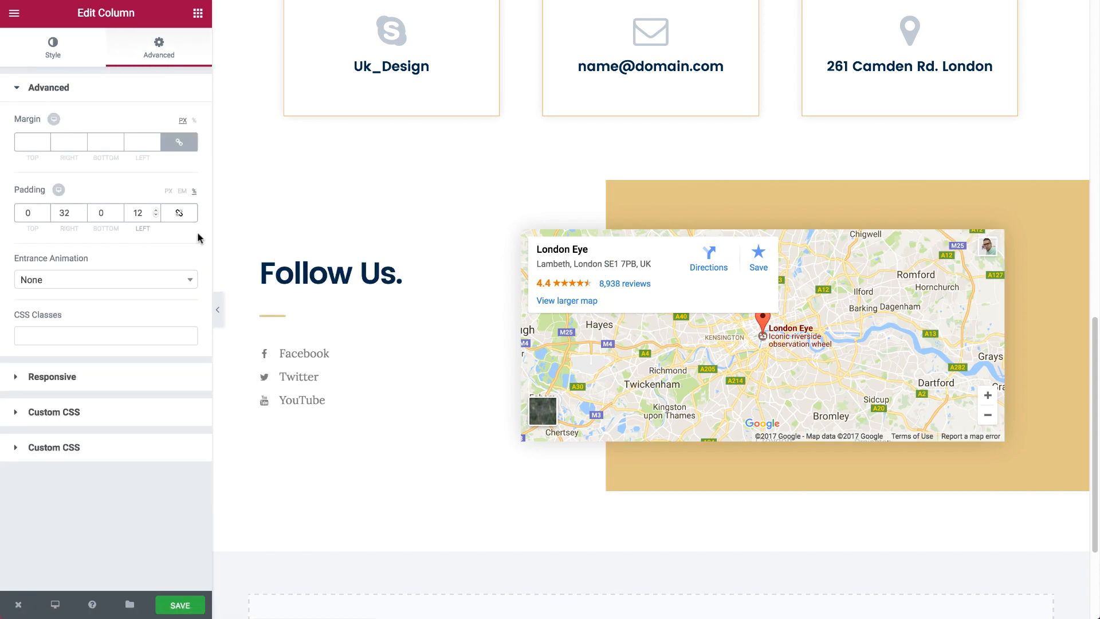
pyautogui.press('Up')
pyautogui.press('Up')
pyautogui.press('Up')
pyautogui.press('Up')
pyautogui.press('Up')
pyautogui.press('Up')
pyautogui.press('Up')
pyautogui.press('Up')
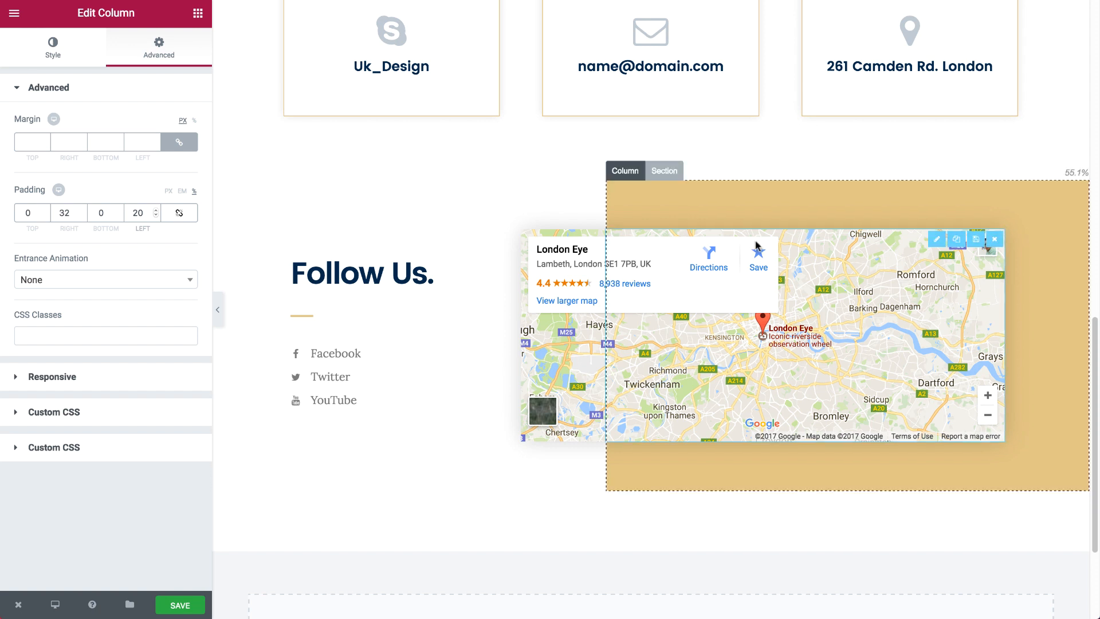
# Step: Set StockSnap_N4NRIS99LE.jpg as the map column's background image with its size set to Cover
pyautogui.click(616, 171)
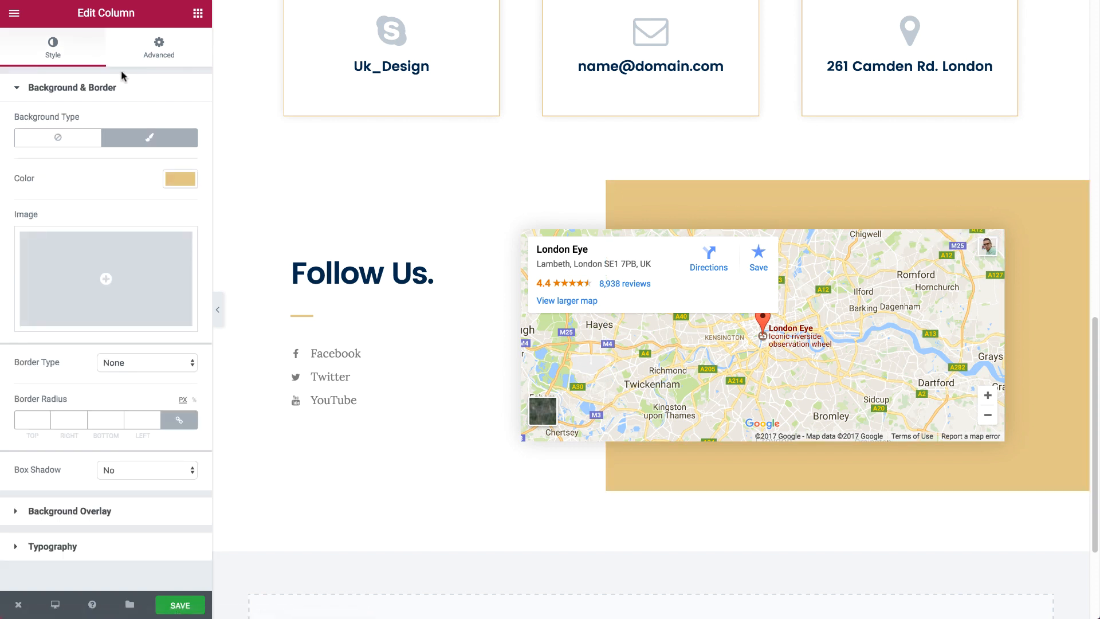
pyautogui.click(133, 270)
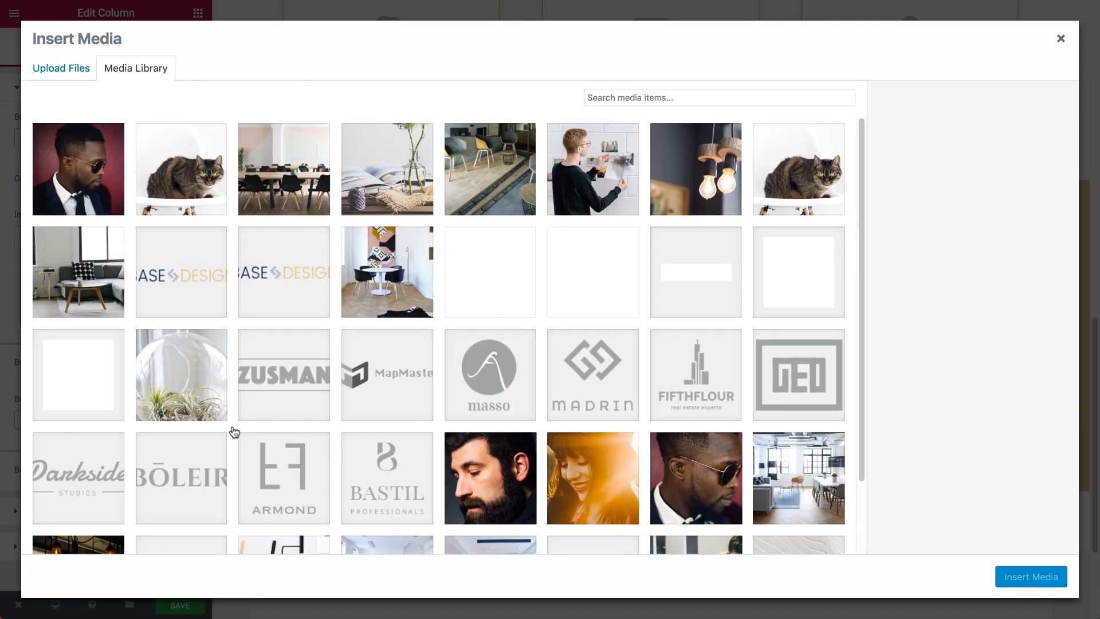
pyautogui.scroll(-5, 234, 431)
pyautogui.scroll(-3, 234, 431)
pyautogui.click(55, 208)
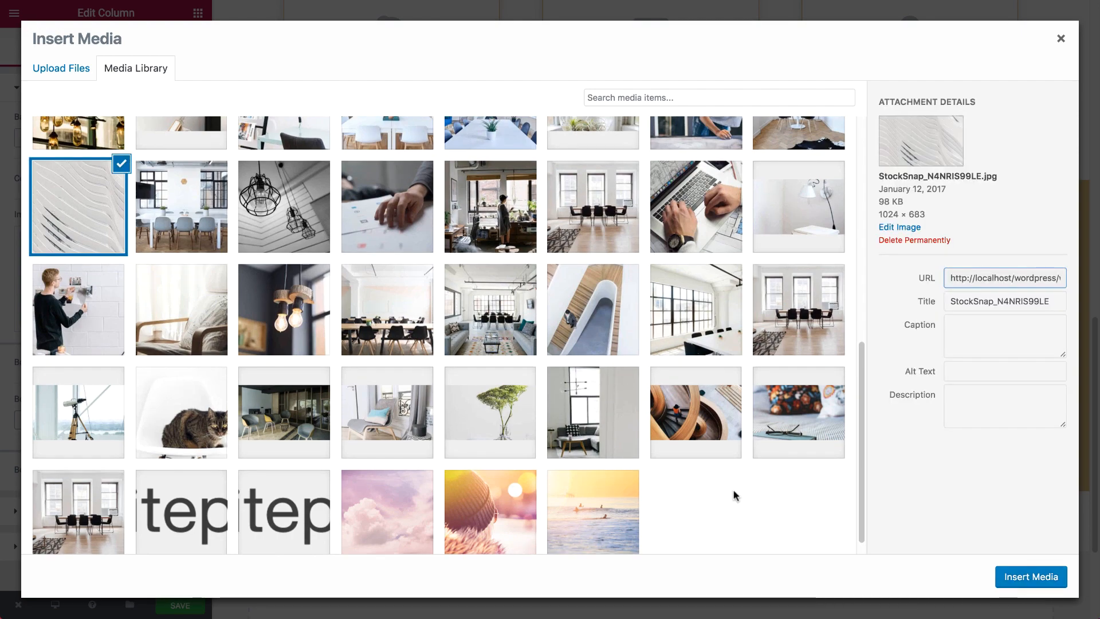
pyautogui.click(1004, 570)
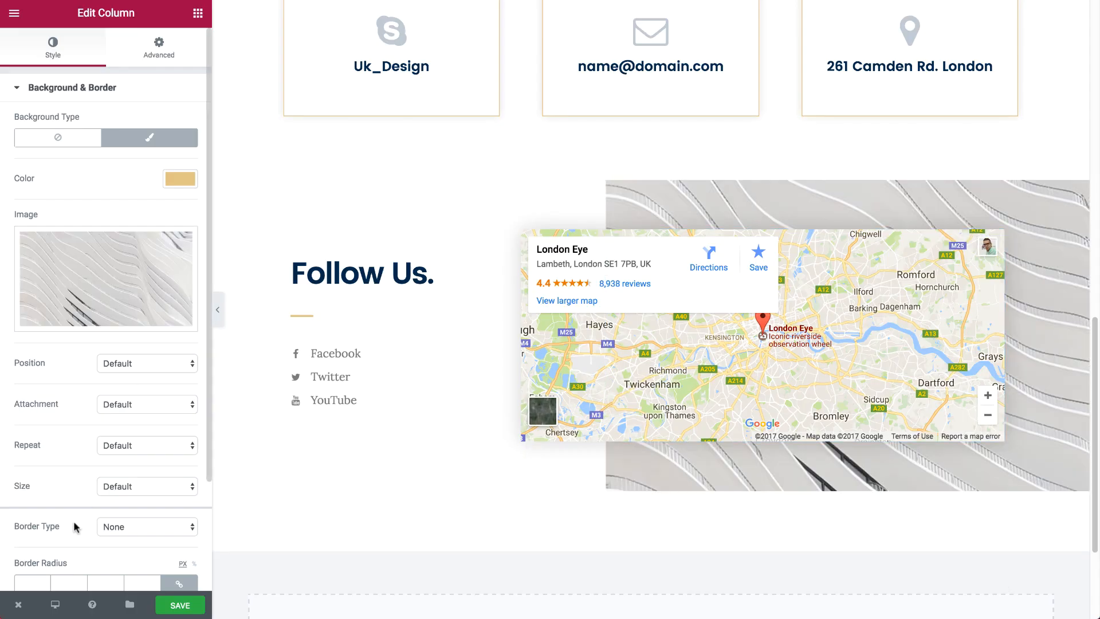
pyautogui.scroll(-2, 112, 358)
pyautogui.click(112, 359)
pyautogui.click(118, 376)
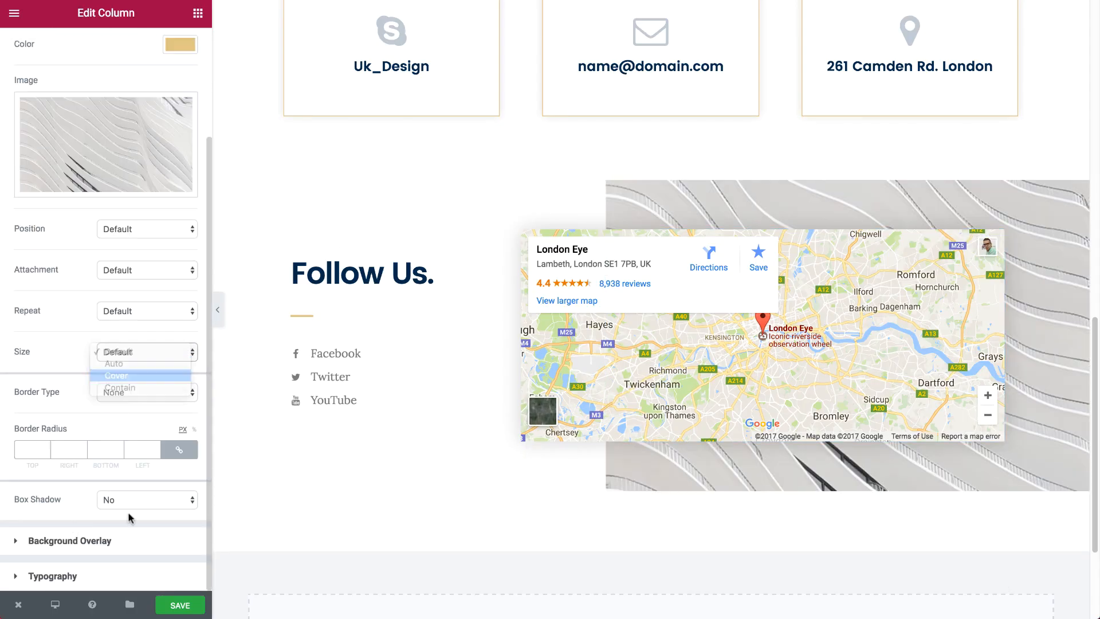
# Step: Add a classic background overlay in the grey-blue colour #bfc9d1 to the map column
pyautogui.click(69, 541)
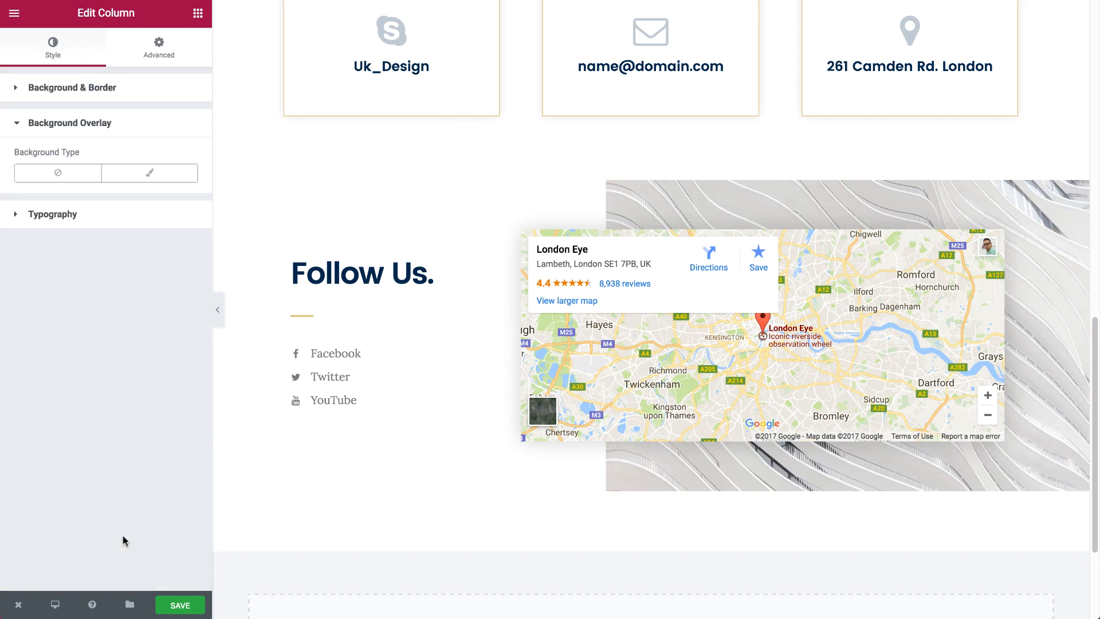
pyautogui.click(149, 172)
pyautogui.click(180, 214)
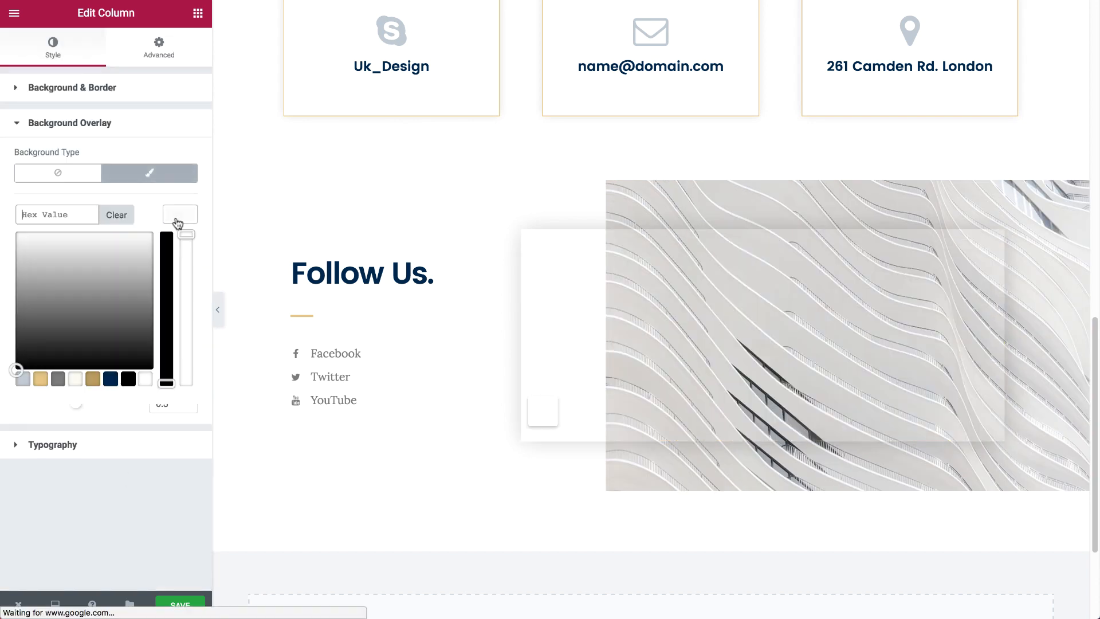
pyautogui.click(23, 379)
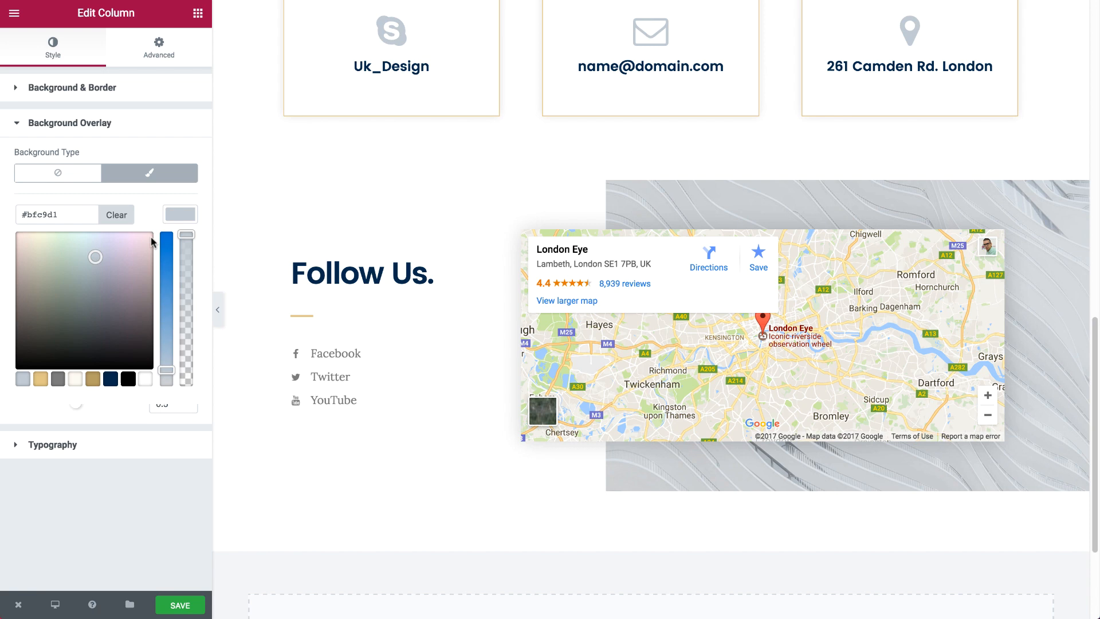
pyautogui.click(173, 212)
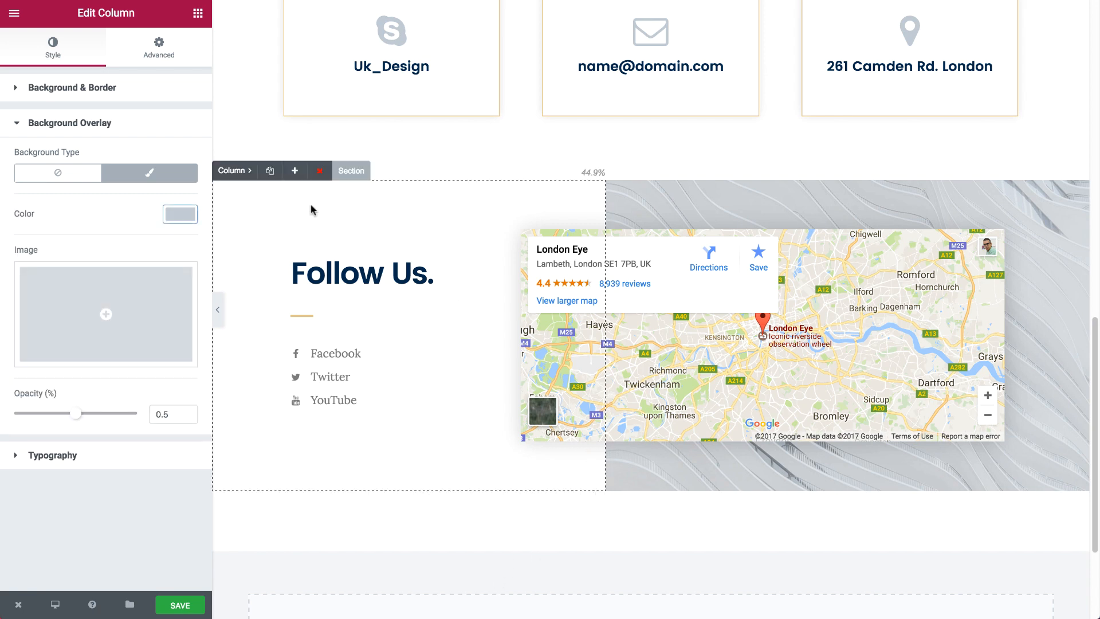
# Step: Unlink the Follow Us section's margins and set the top margin to 0 and the bottom margin to 20
pyautogui.click(346, 176)
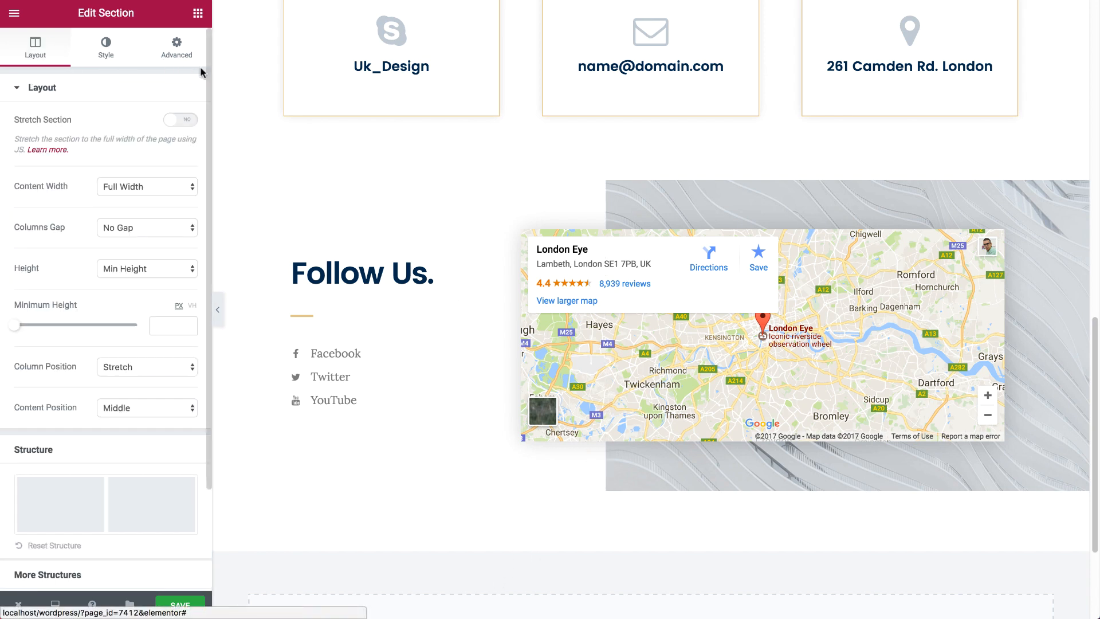
pyautogui.click(176, 48)
pyautogui.click(147, 213)
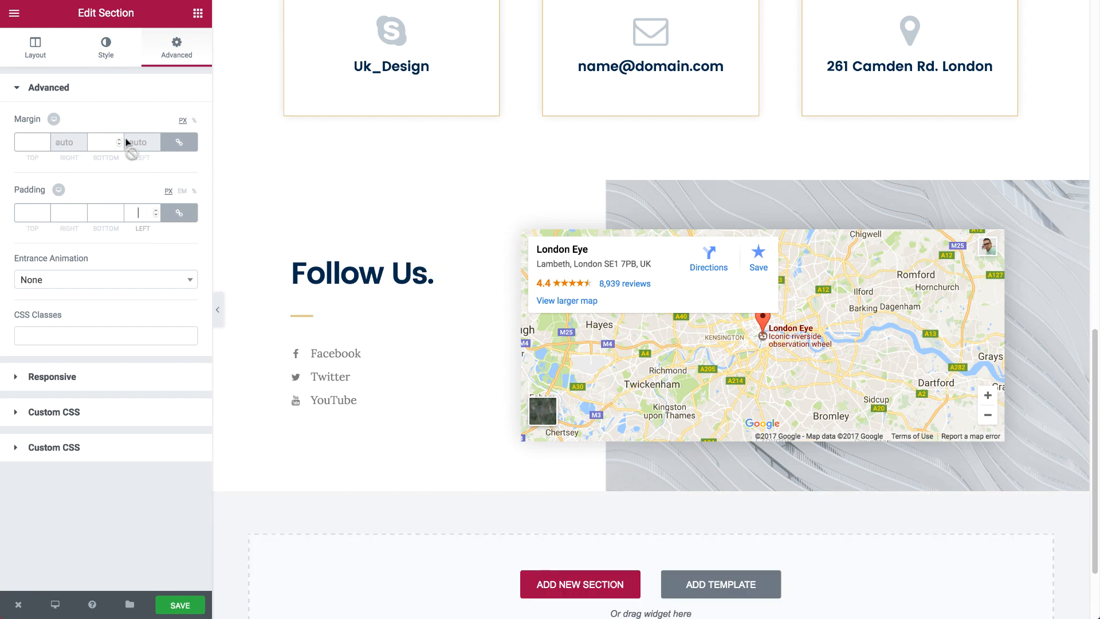
pyautogui.click(183, 144)
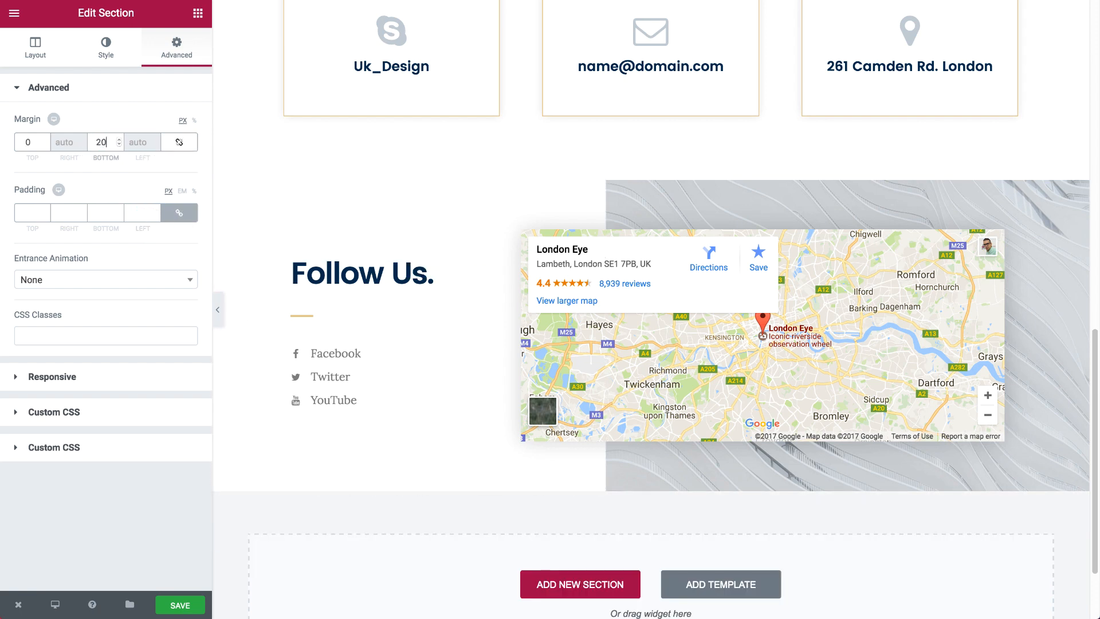
pyautogui.write('20')
# Step: Preview the Contact page without the editing panel and compare its contact boxes and Follow Us section with the finished reference design
pyautogui.click(217, 310)
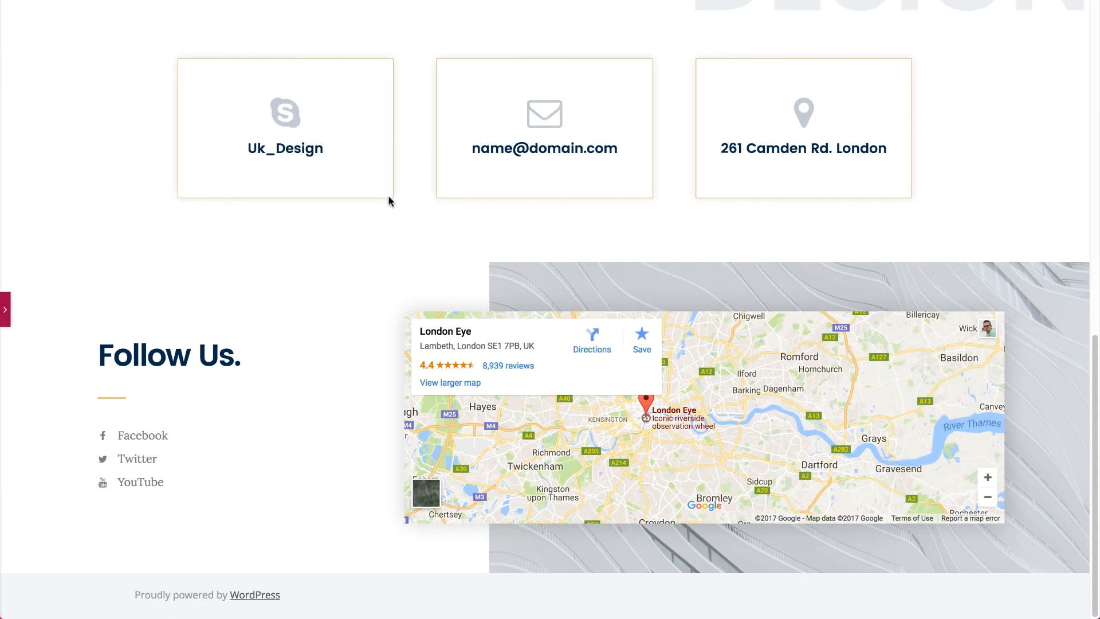
pyautogui.scroll(5, 320, 247)
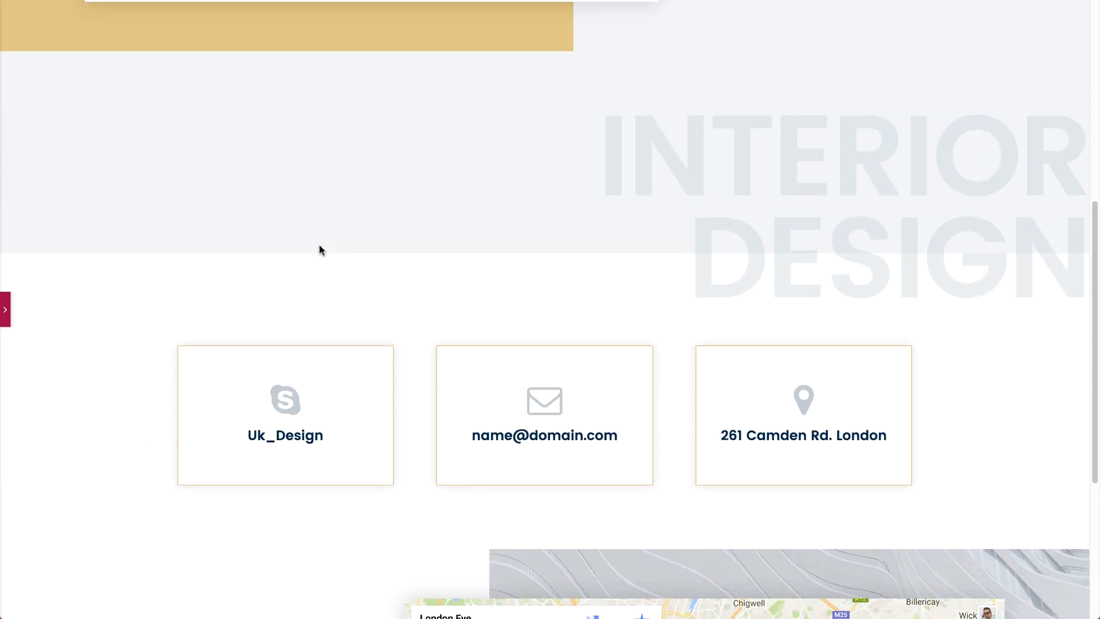
pyautogui.scroll(-5, 319, 248)
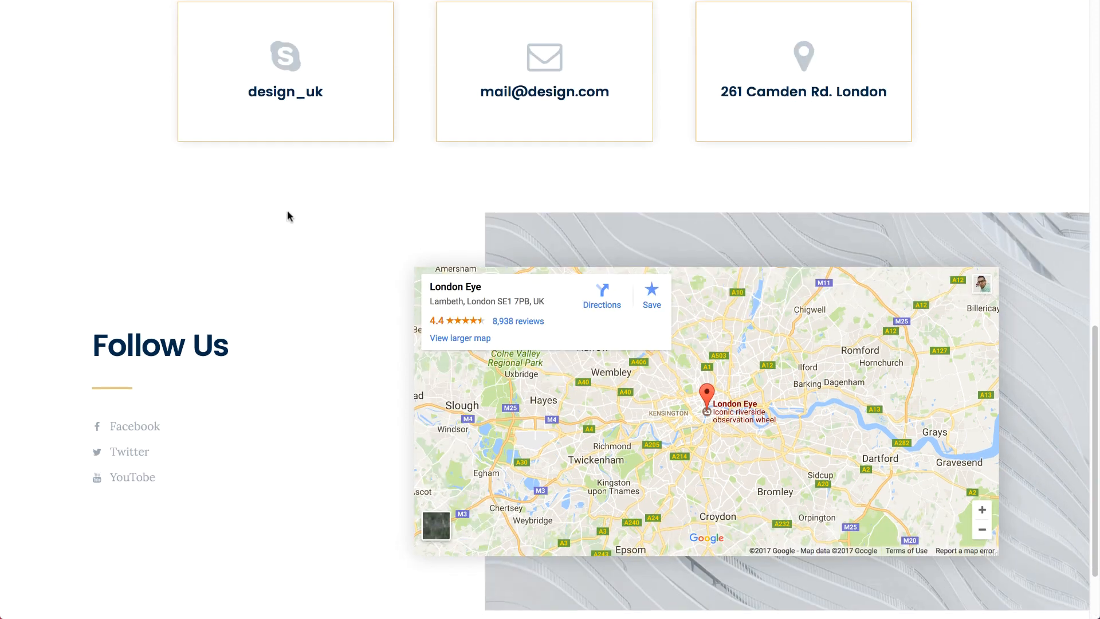
pyautogui.scroll(-2, 287, 214)
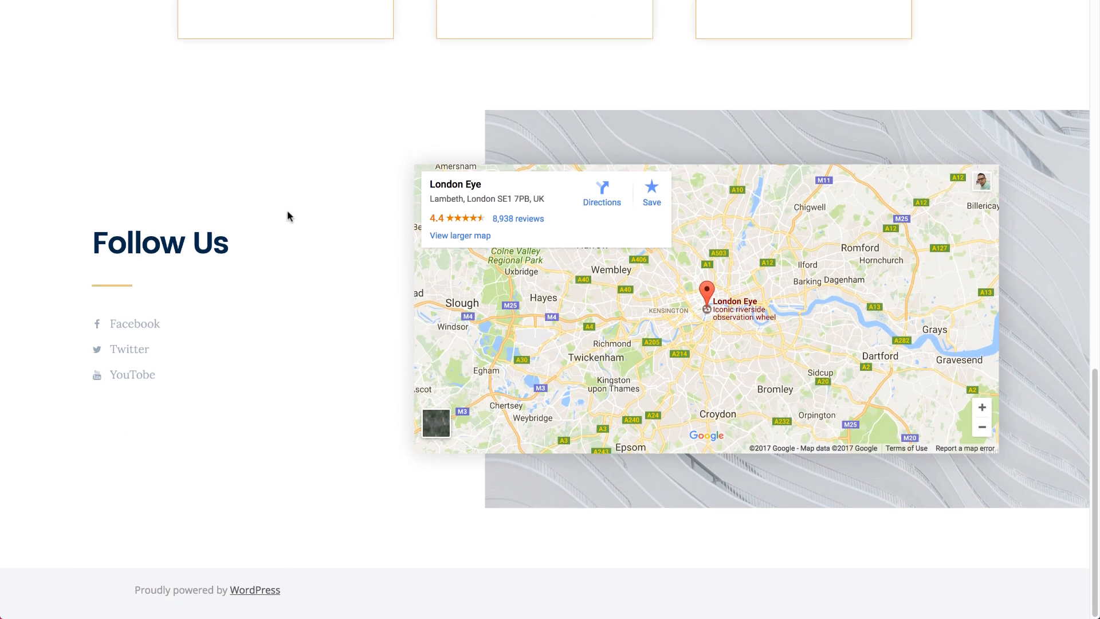
pyautogui.scroll(2, 288, 216)
pyautogui.scroll(-2, 287, 216)
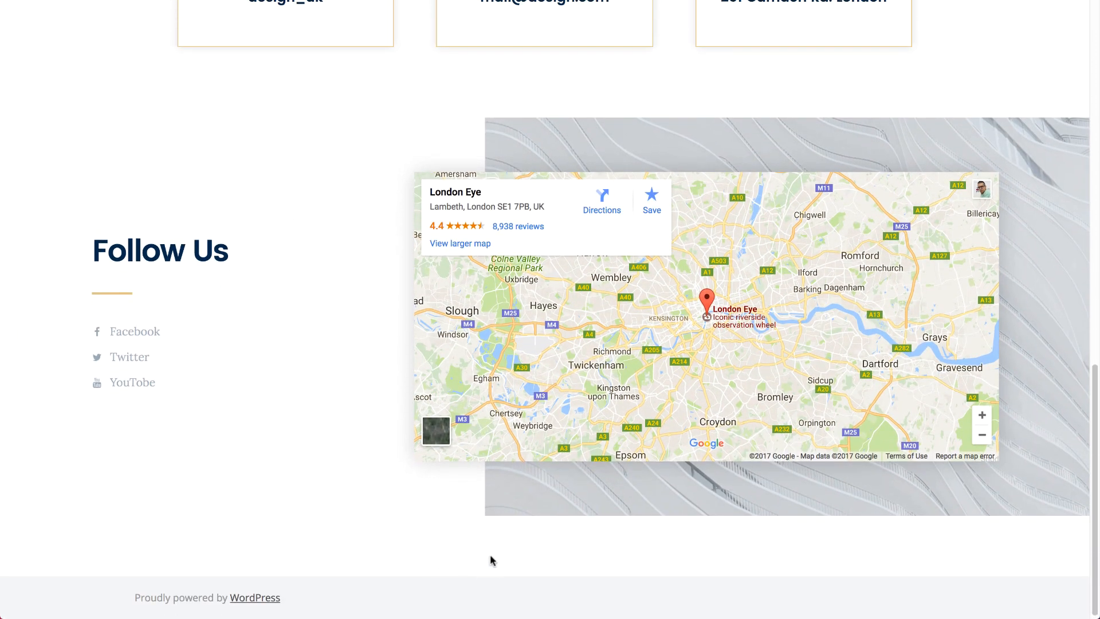
pyautogui.scroll(1, 292, 172)
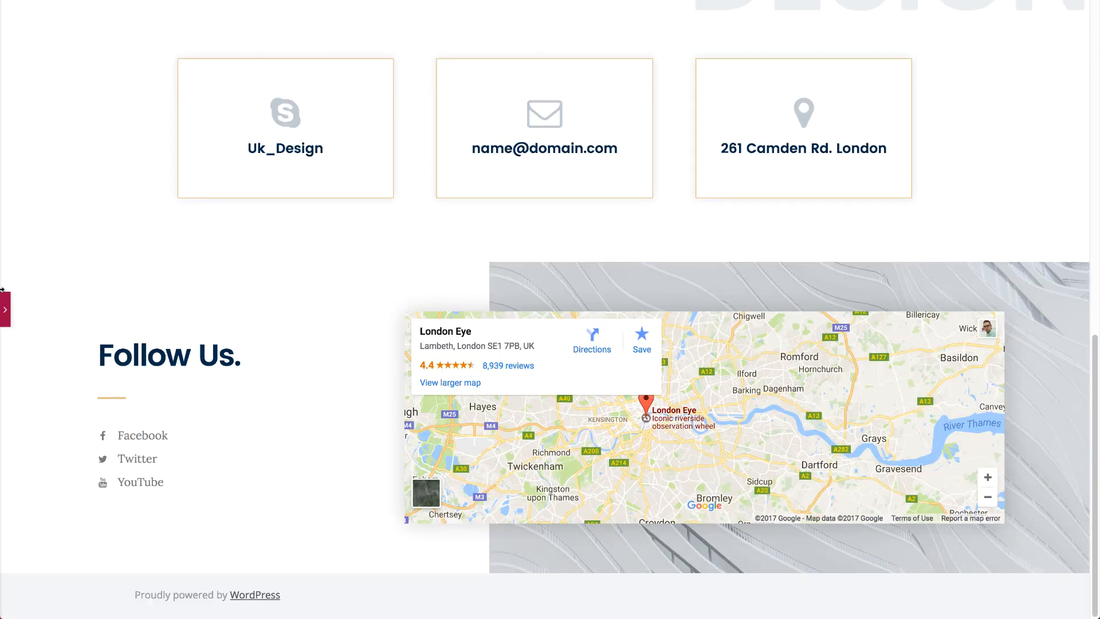
pyautogui.click(5, 299)
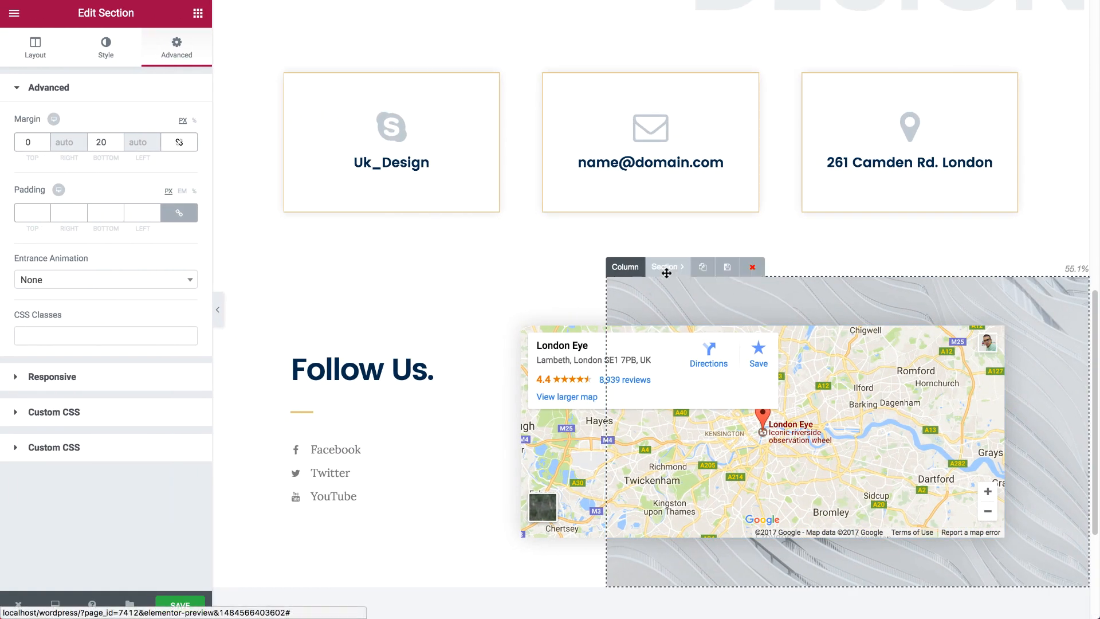
# Step: Unlink the Follow Us section's padding and set the bottom padding to 90, keeping the other sides at 0
pyautogui.click(178, 208)
pyautogui.doubleClick(111, 213)
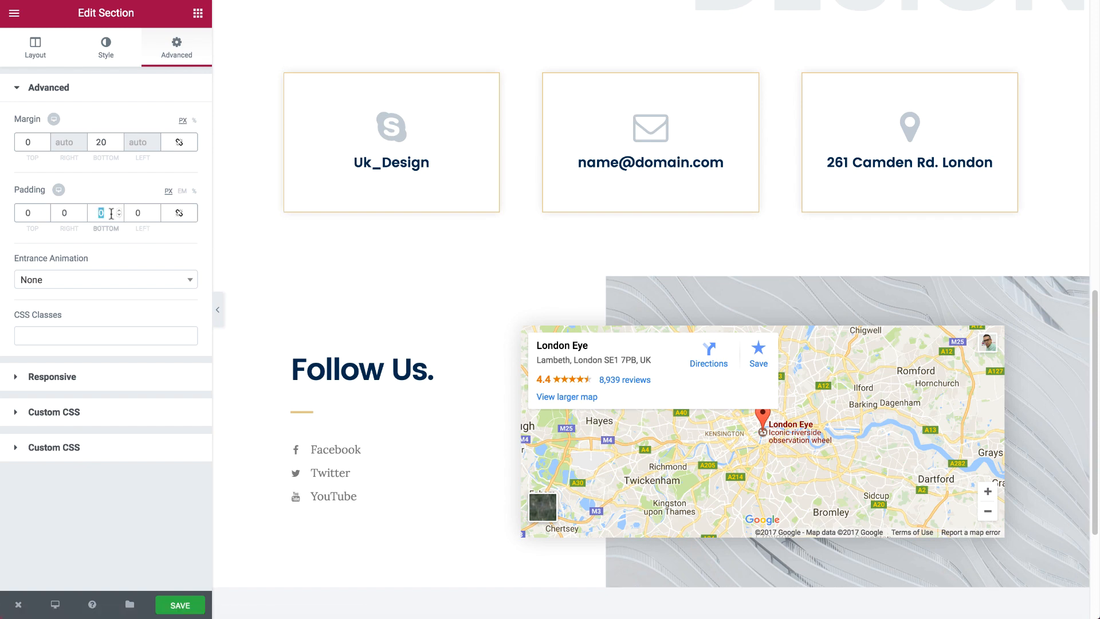
pyautogui.write('90')
pyautogui.scroll(-3, 368, 245)
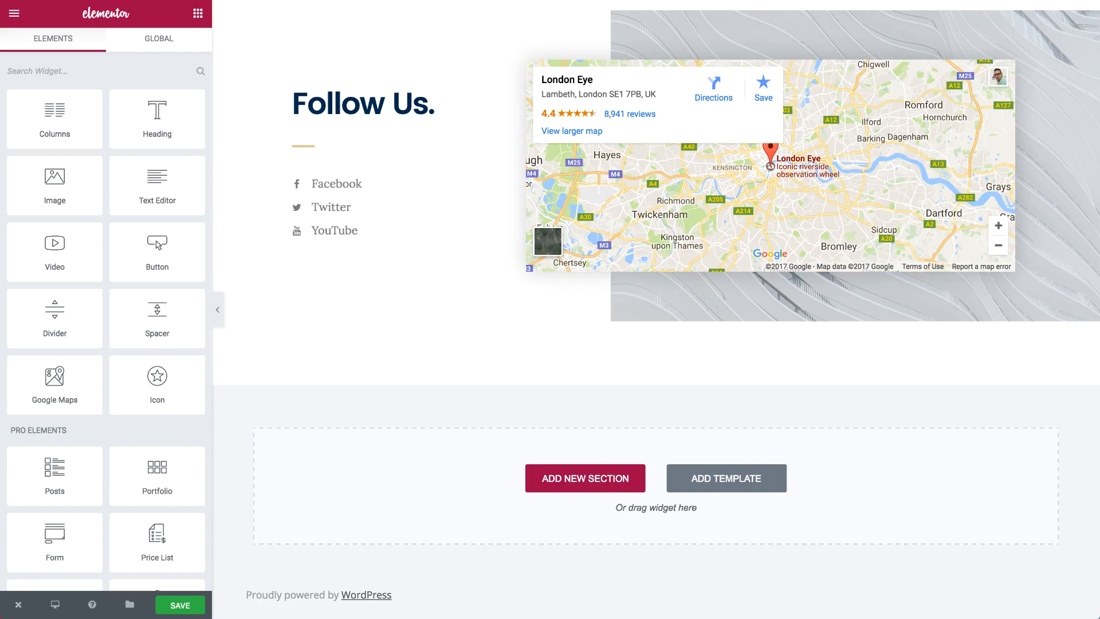
# Step: Leave the Contact page for the WordPress dashboard and create a new page titled Landing Page
pyautogui.moveTo(18, 605)
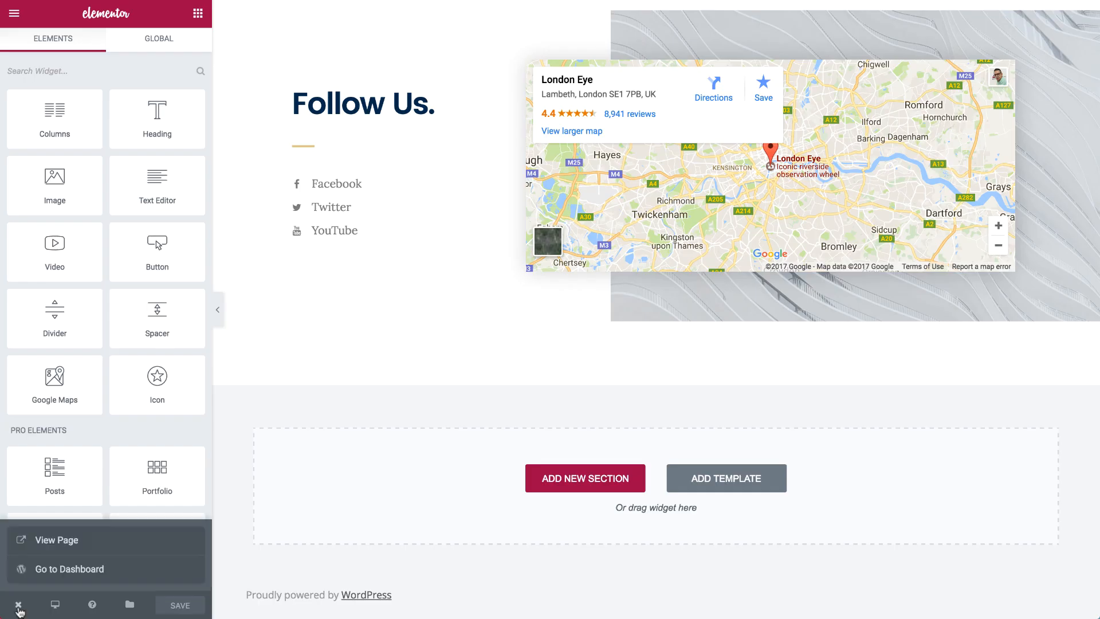
pyautogui.click(52, 570)
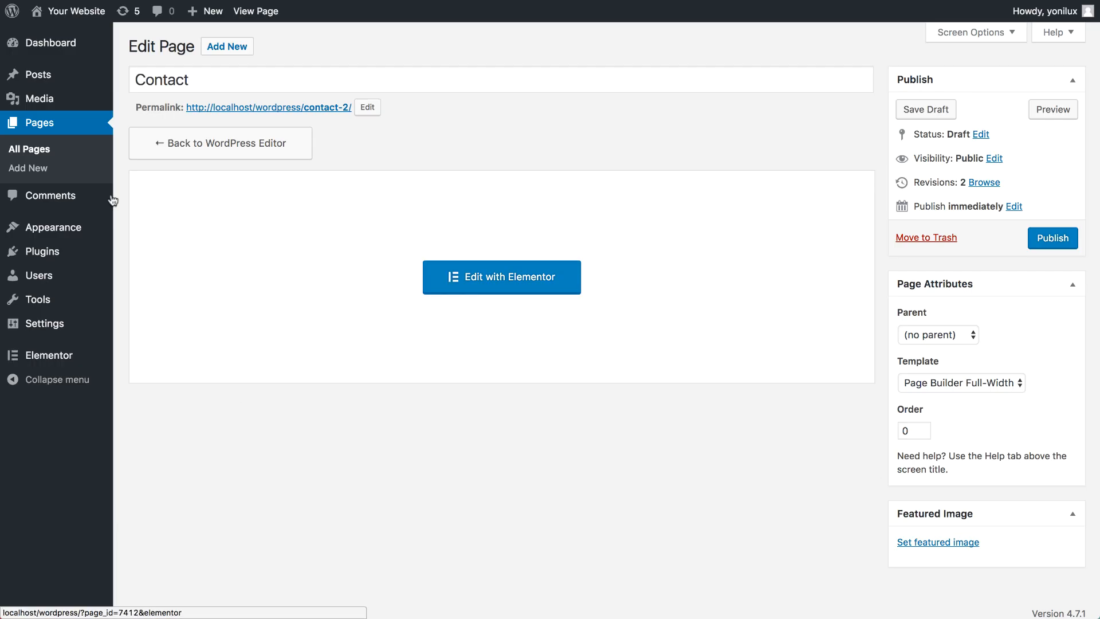
pyautogui.click(39, 165)
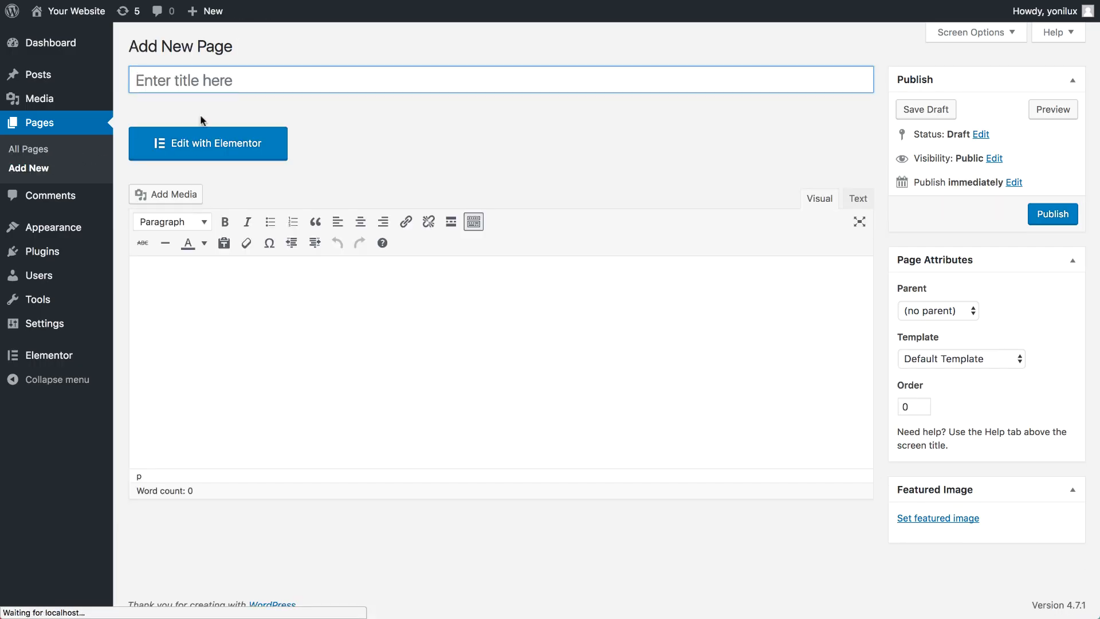
pyautogui.write('Landing Page')
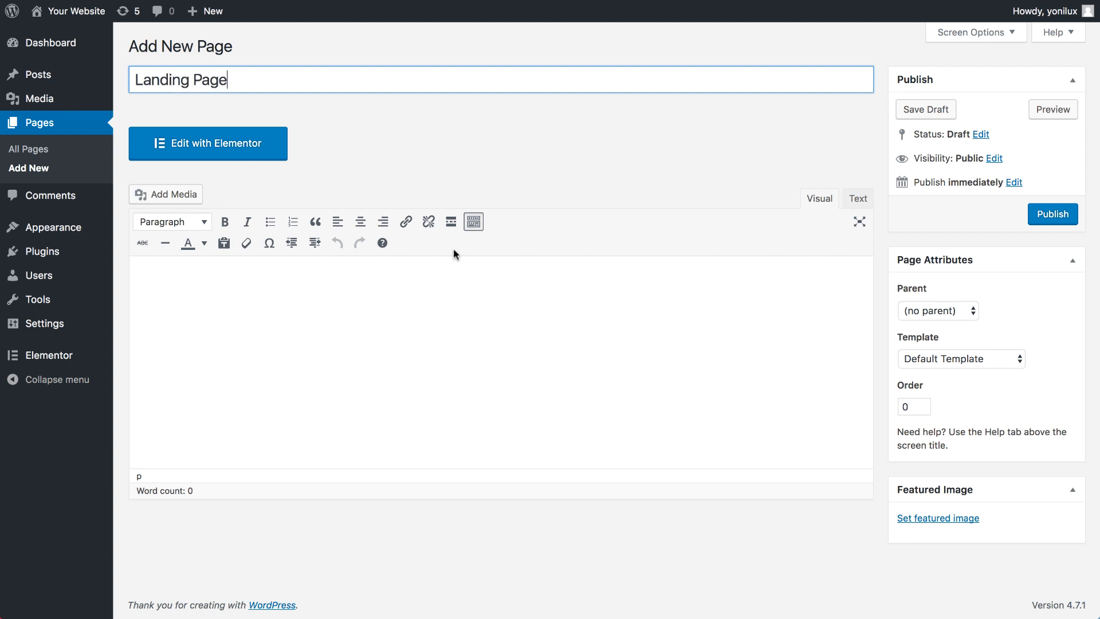
# Step: Assign the Page Builder Blank template to the Landing Page and save it as a draft
pyautogui.click(946, 358)
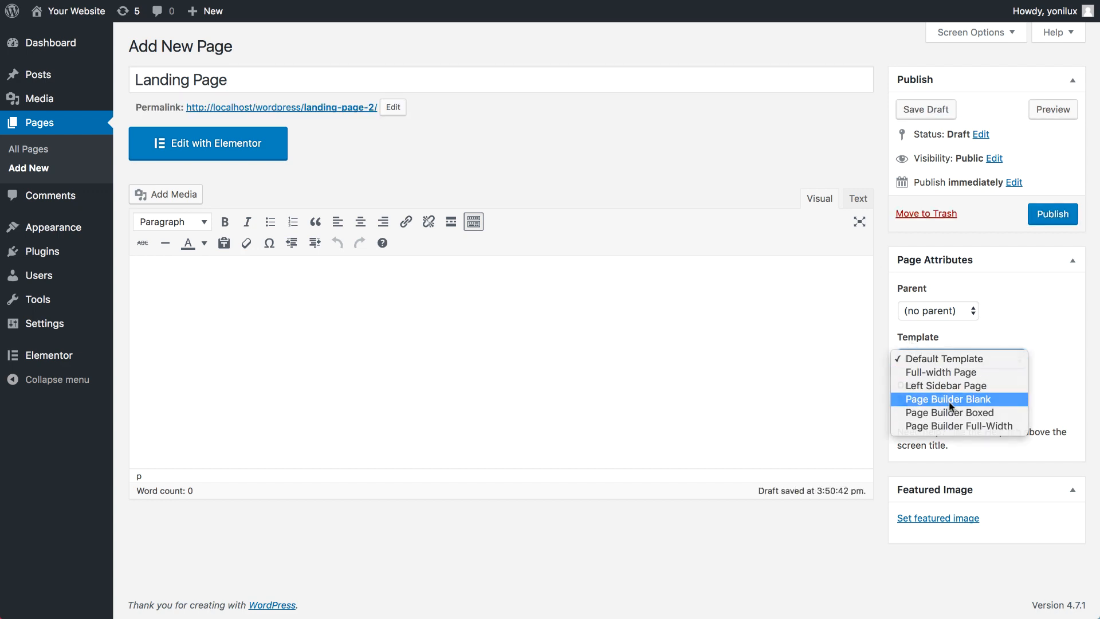
pyautogui.click(948, 400)
pyautogui.click(914, 110)
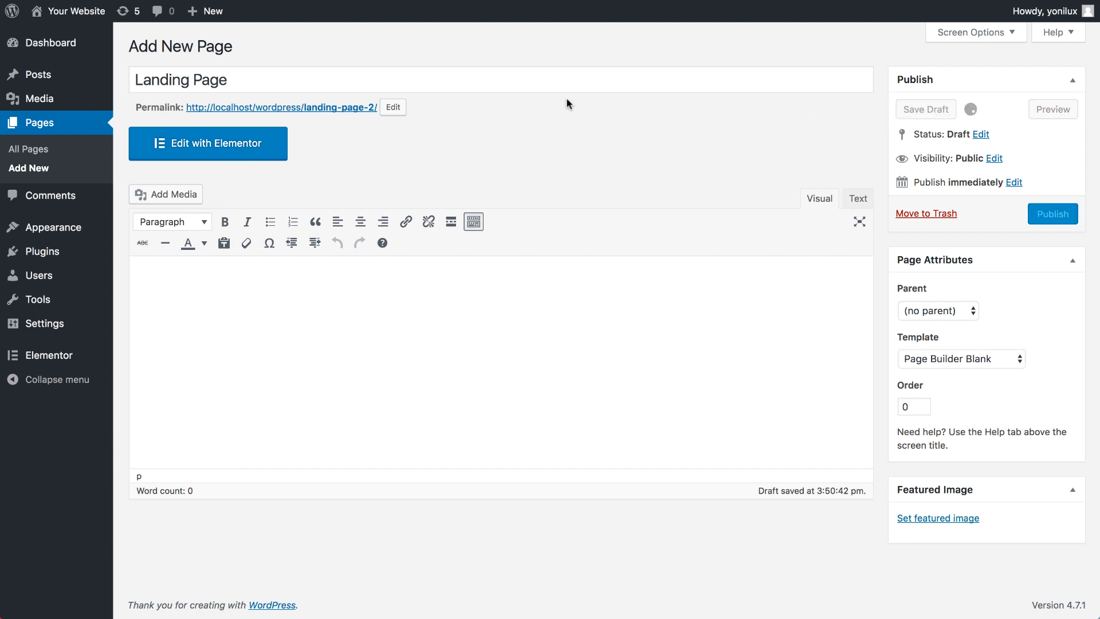
# Step: Open the Landing Page in Elementor and add a new section with two equal columns
pyautogui.click(217, 189)
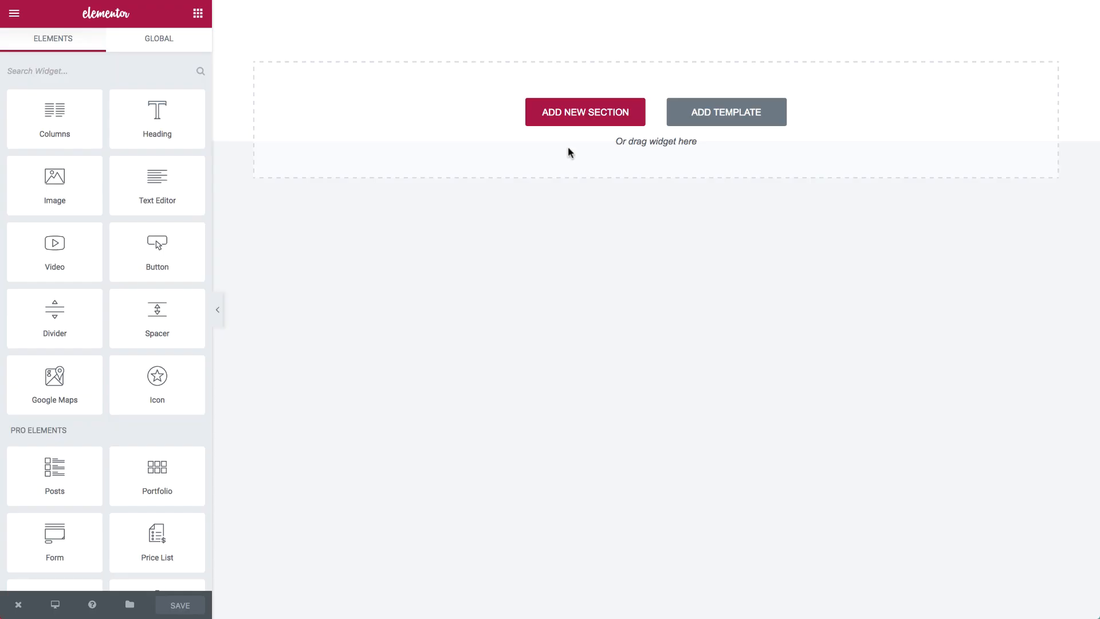
pyautogui.click(563, 112)
pyautogui.click(538, 165)
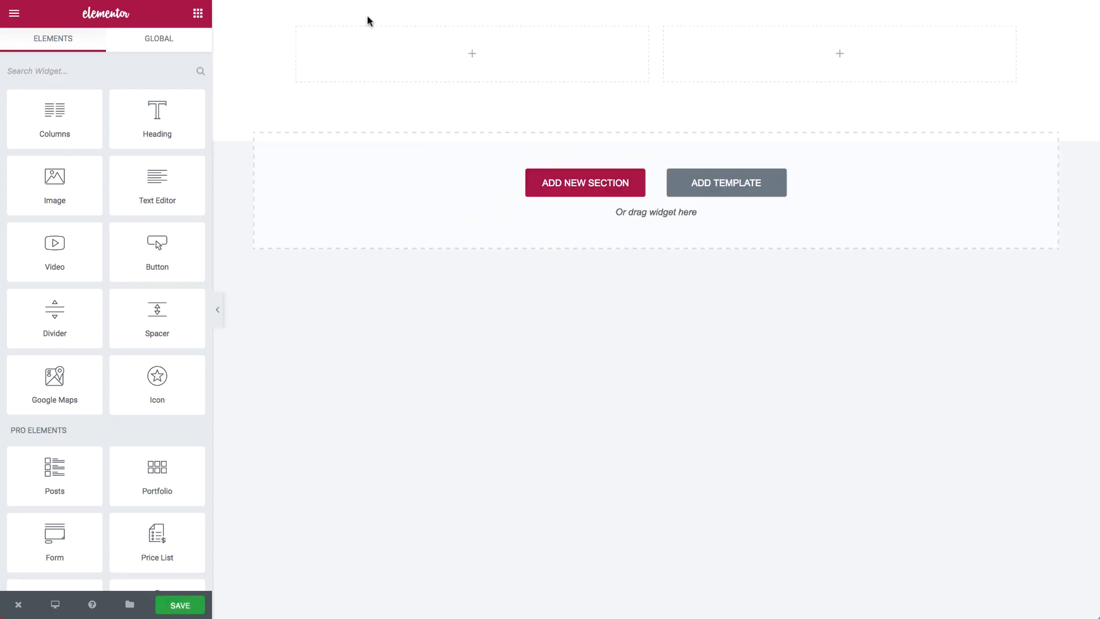
# Step: Set the new section's content width to Full Width and its height to Fit To Screen
pyautogui.click(346, 13)
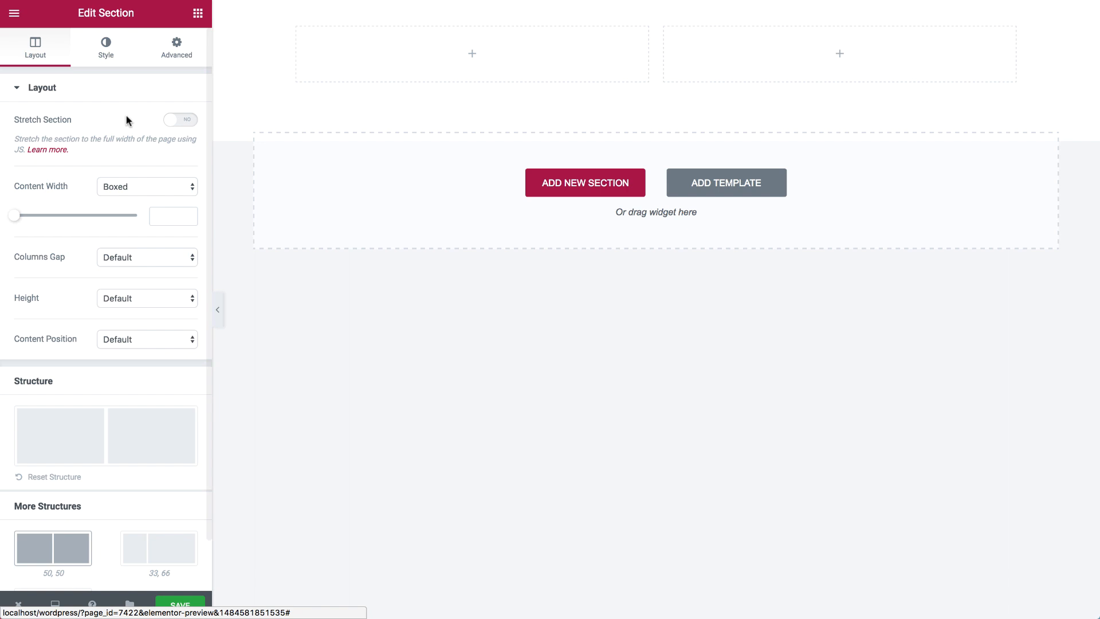
pyautogui.click(142, 186)
pyautogui.click(135, 198)
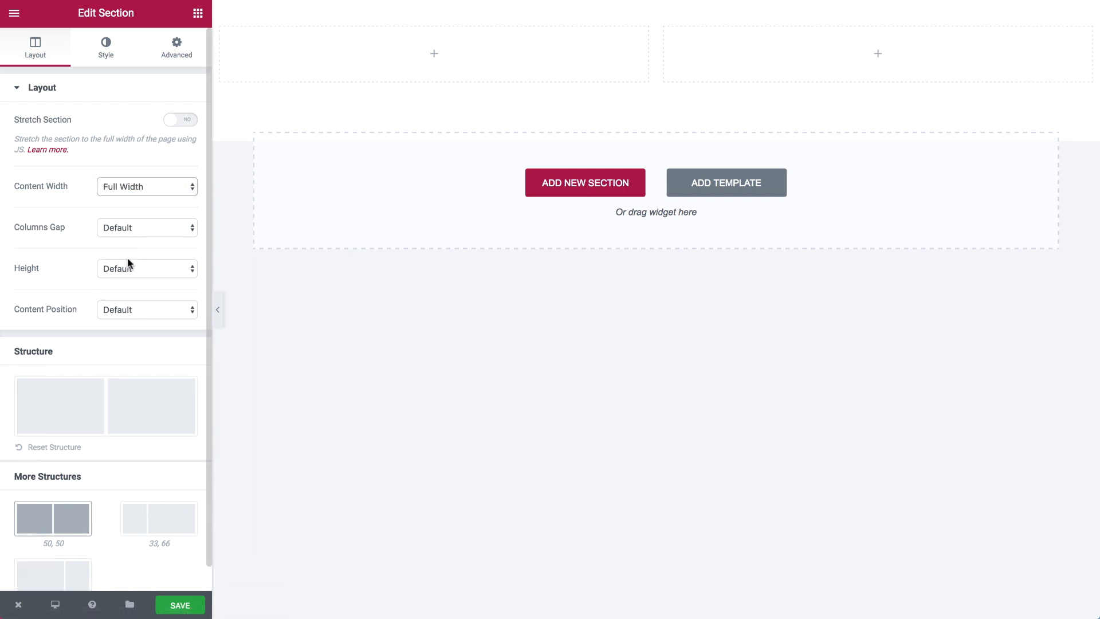
pyautogui.click(129, 269)
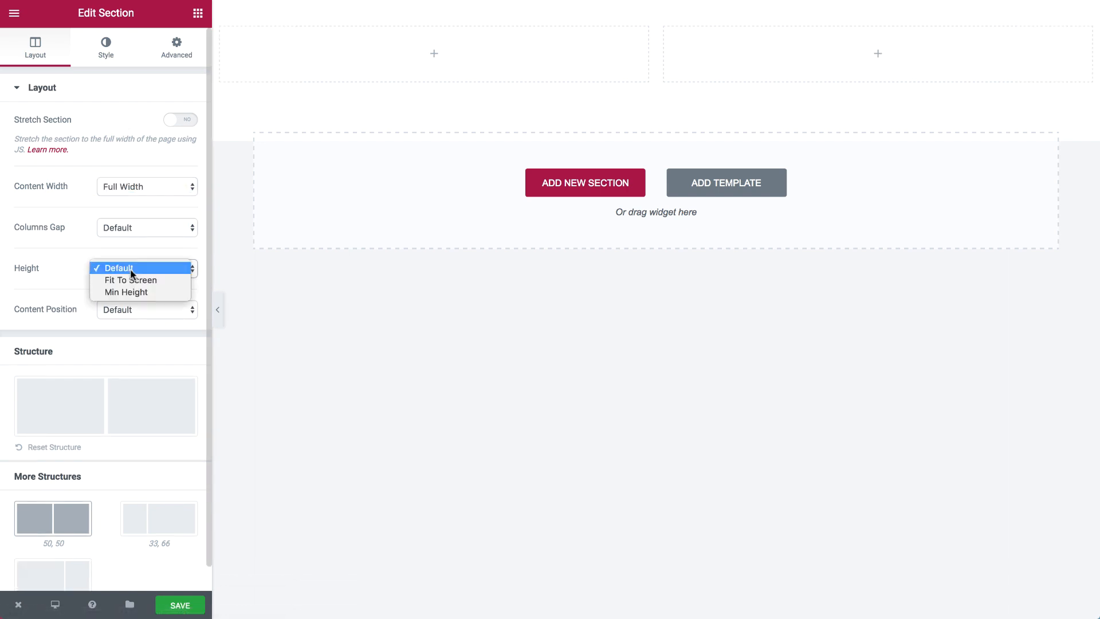
pyautogui.click(134, 281)
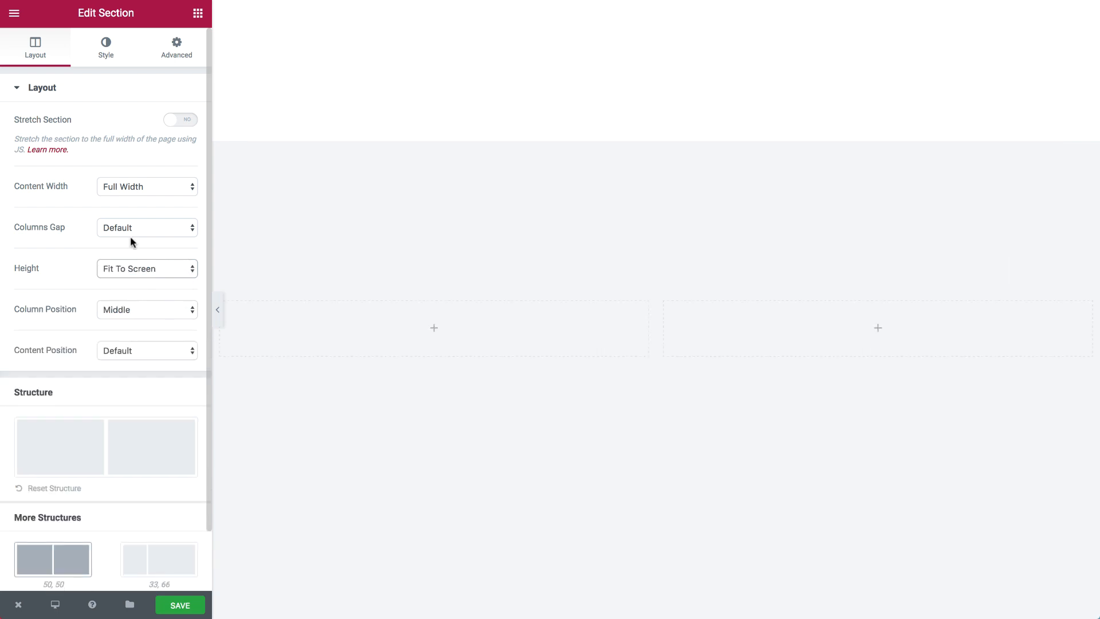
# Step: Give the section a classic background in the light grey colour #f2f4f6
pyautogui.click(105, 51)
pyautogui.click(102, 140)
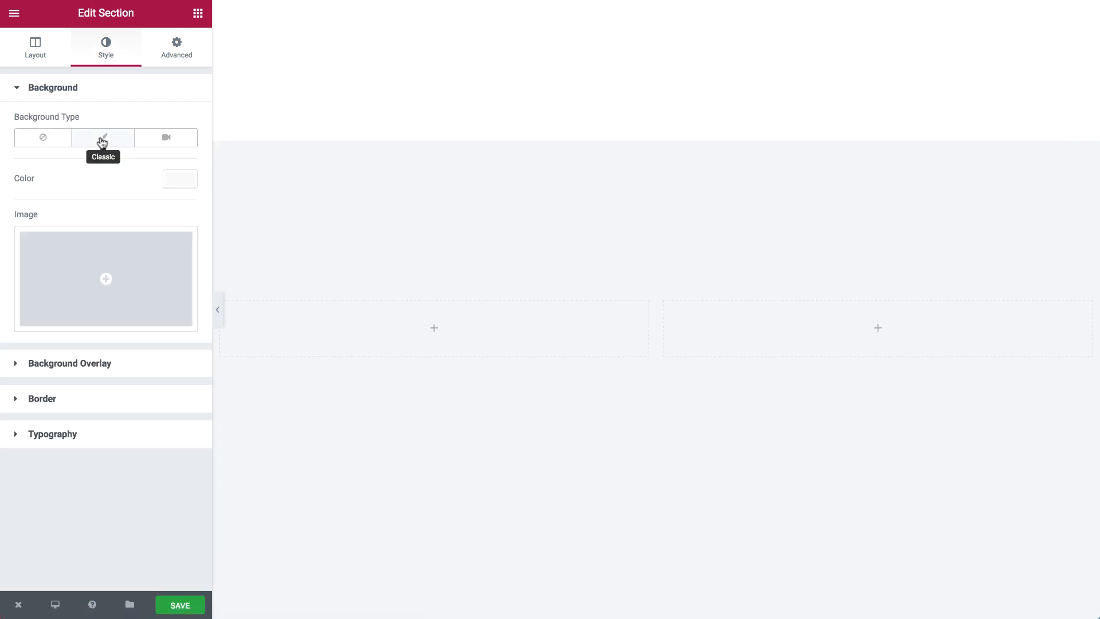
pyautogui.click(169, 178)
pyautogui.click(77, 177)
pyautogui.write('#f2f4f6')
pyautogui.click(178, 181)
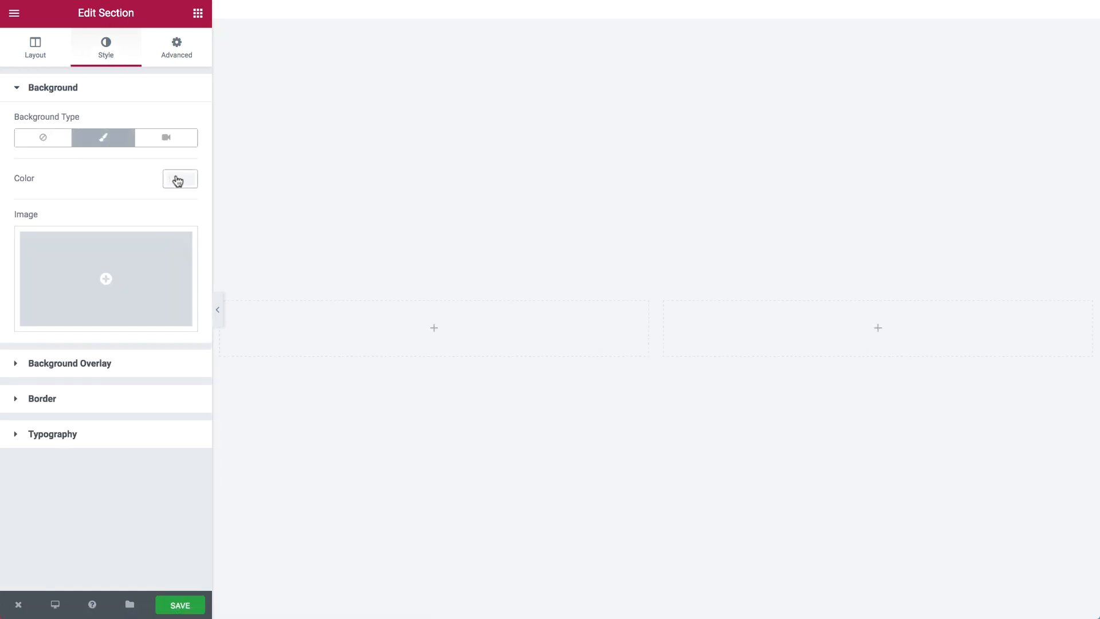
# Step: Add a Form widget to the section's left column and hide the form's field labels
pyautogui.scroll(-1, 332, 167)
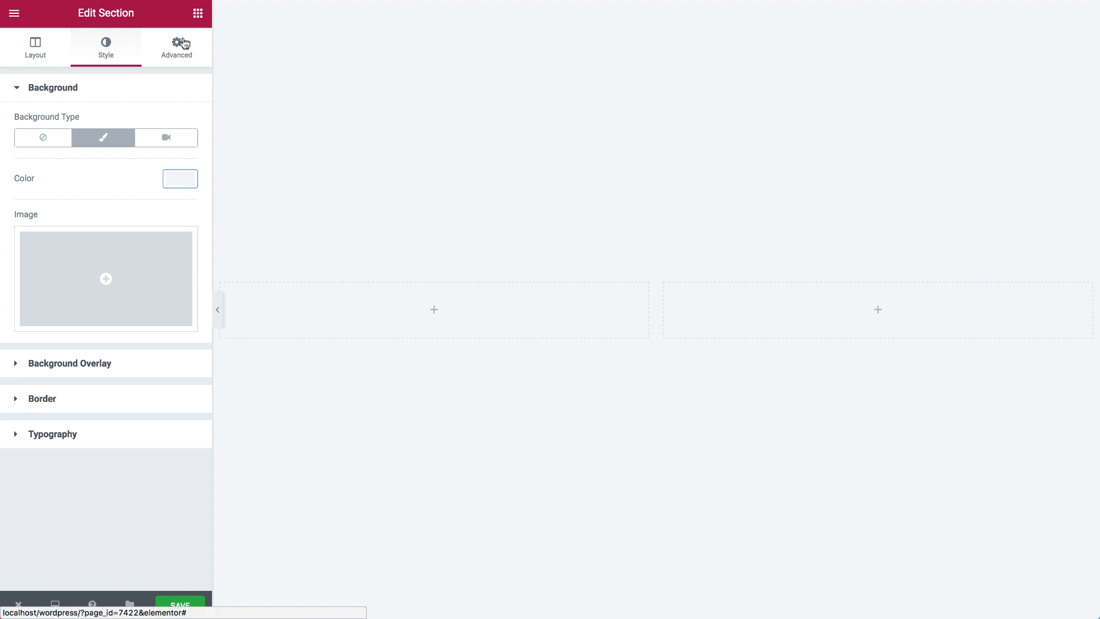
pyautogui.click(198, 13)
pyautogui.scroll(-2, 108, 344)
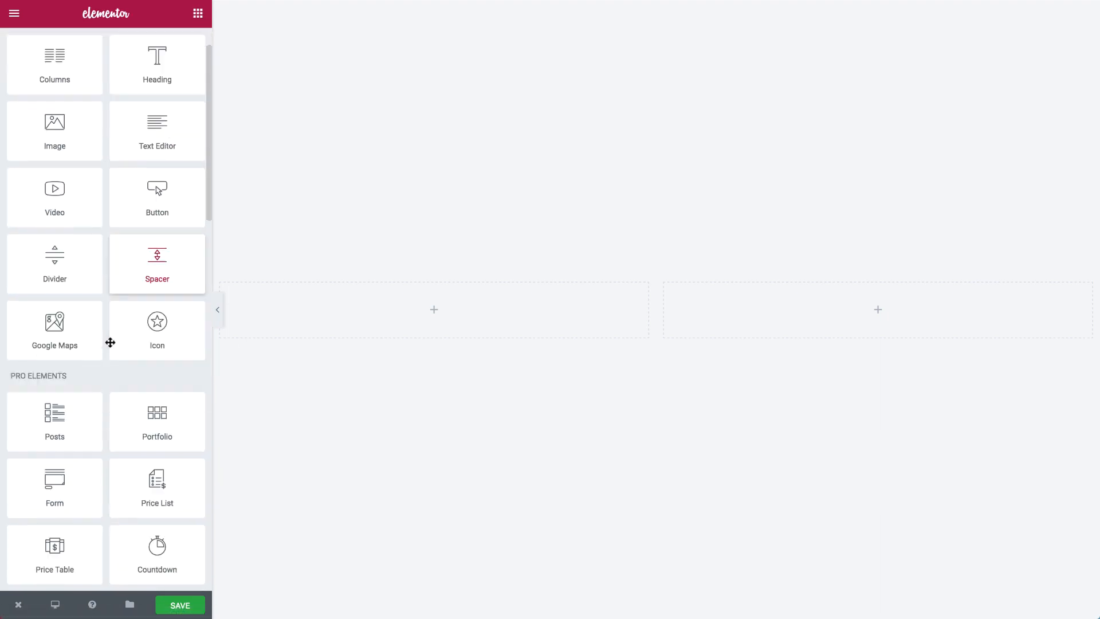
pyautogui.moveTo(65, 414); pyautogui.dragTo(321, 315)
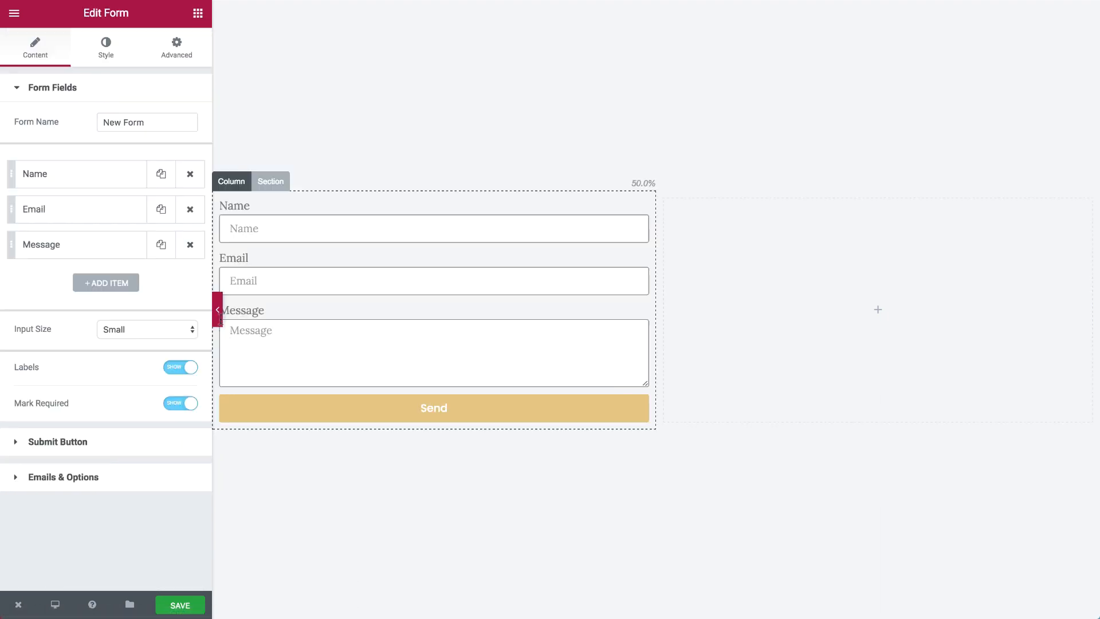
pyautogui.click(179, 369)
# Step: Set the border width of the form's fields to 0 on all sides
pyautogui.click(106, 49)
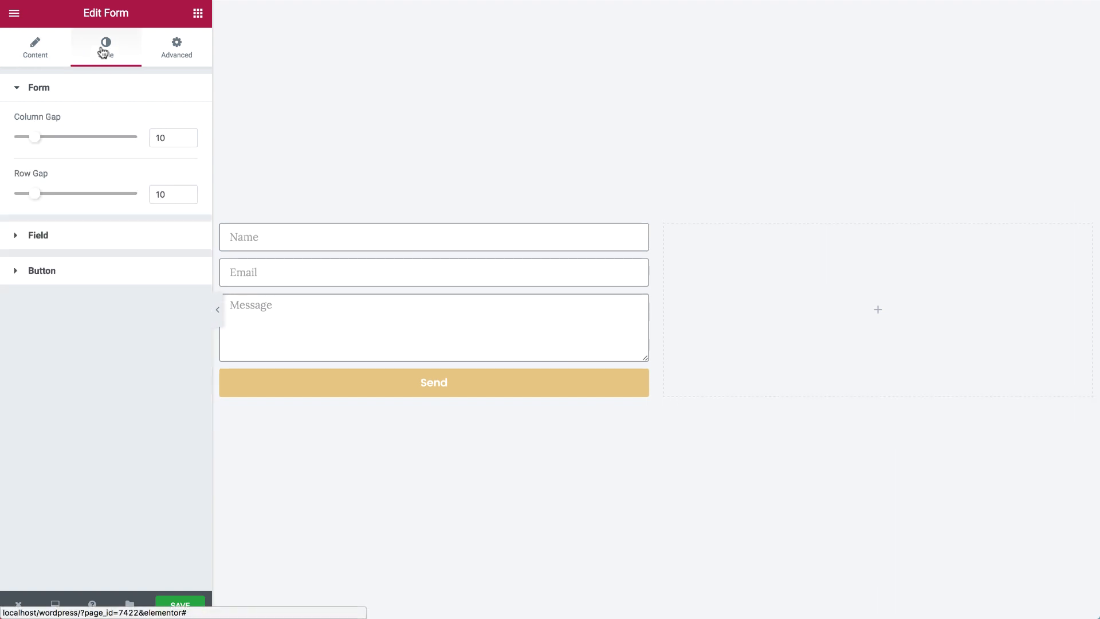
pyautogui.doubleClick(160, 138)
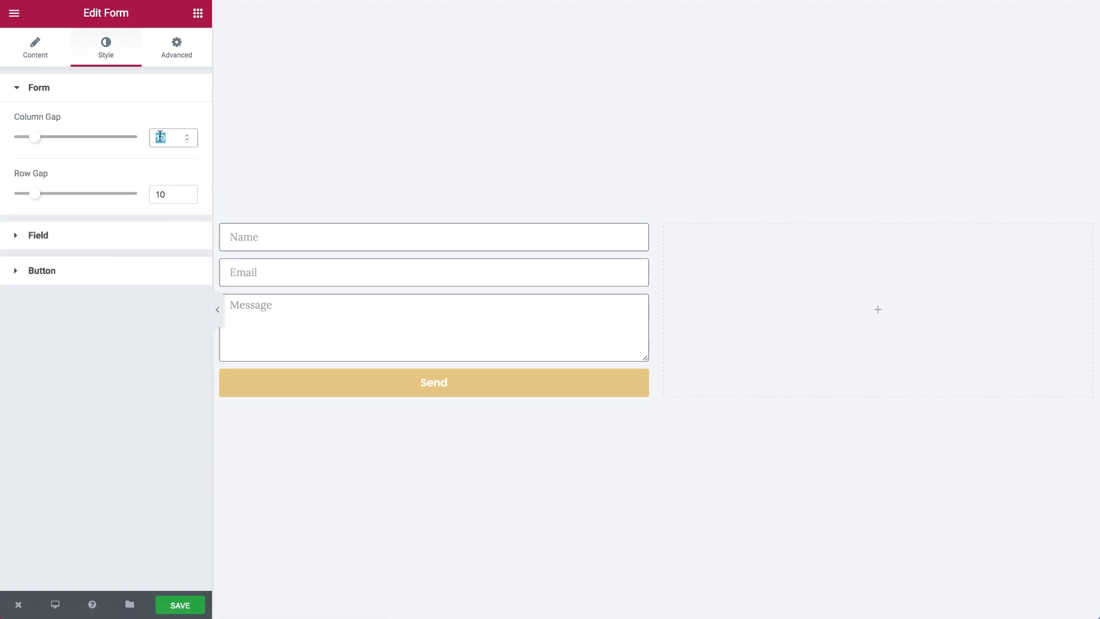
pyautogui.click(97, 250)
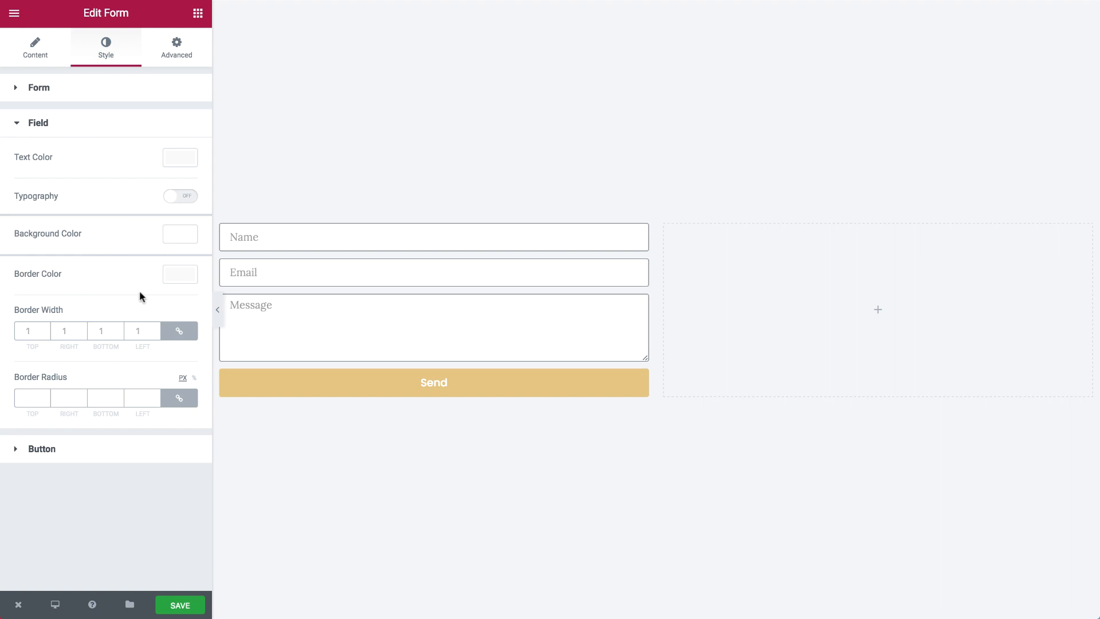
pyautogui.doubleClick(140, 330)
pyautogui.write('0')
# Step: Set the form fields' background colour to the grey-blue #bfc9d1 swatch and lower its opacity to a faint tint
pyautogui.click(179, 235)
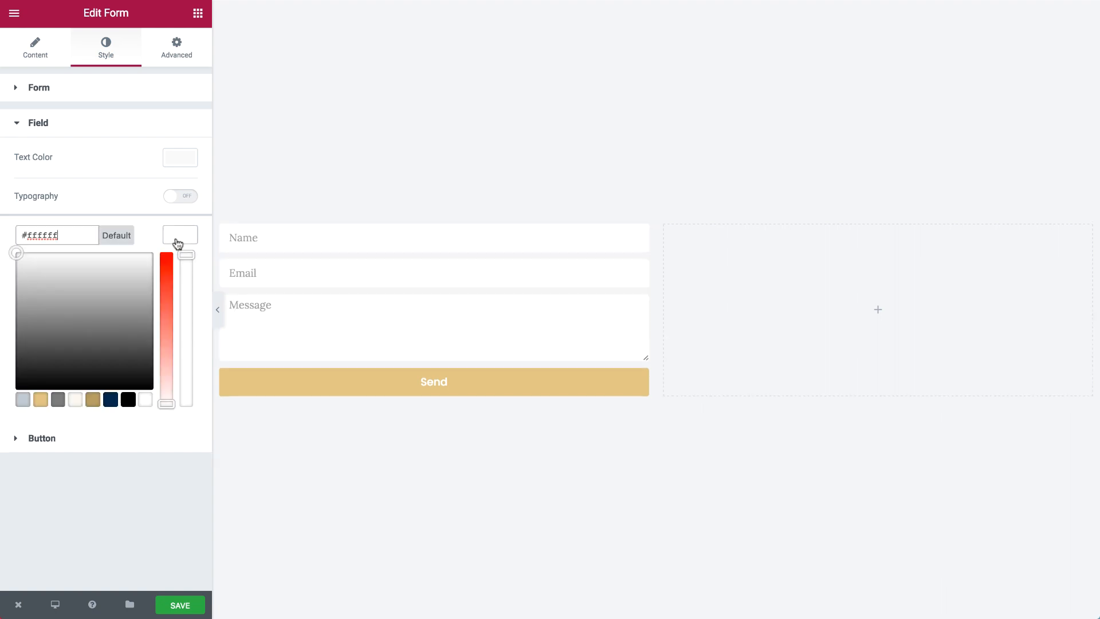
pyautogui.click(23, 399)
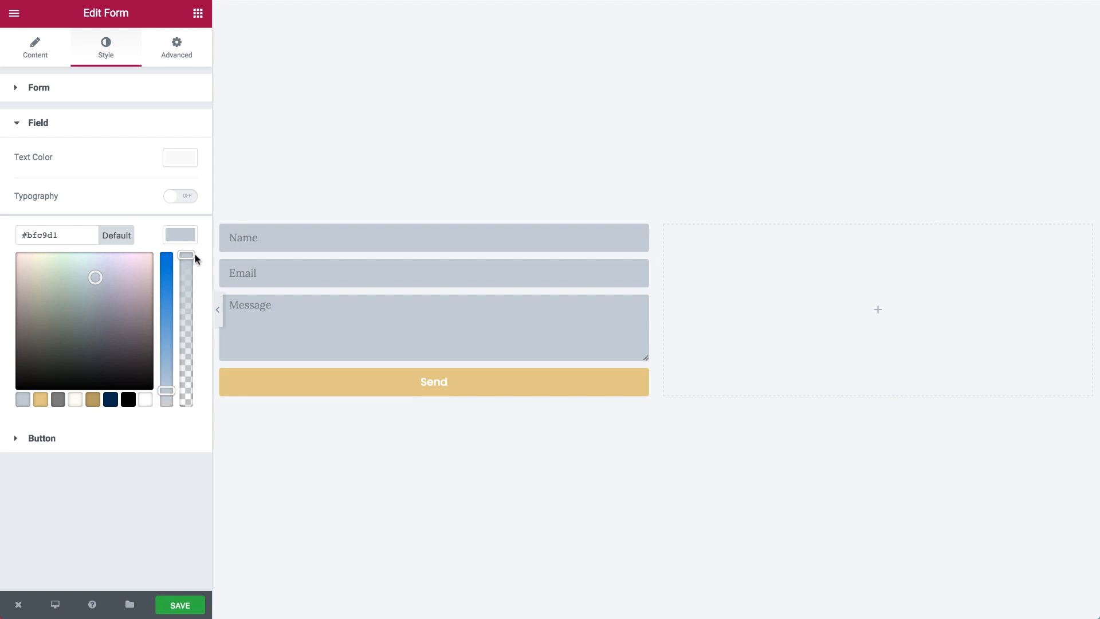
pyautogui.moveTo(184, 256); pyautogui.dragTo(169, 372)
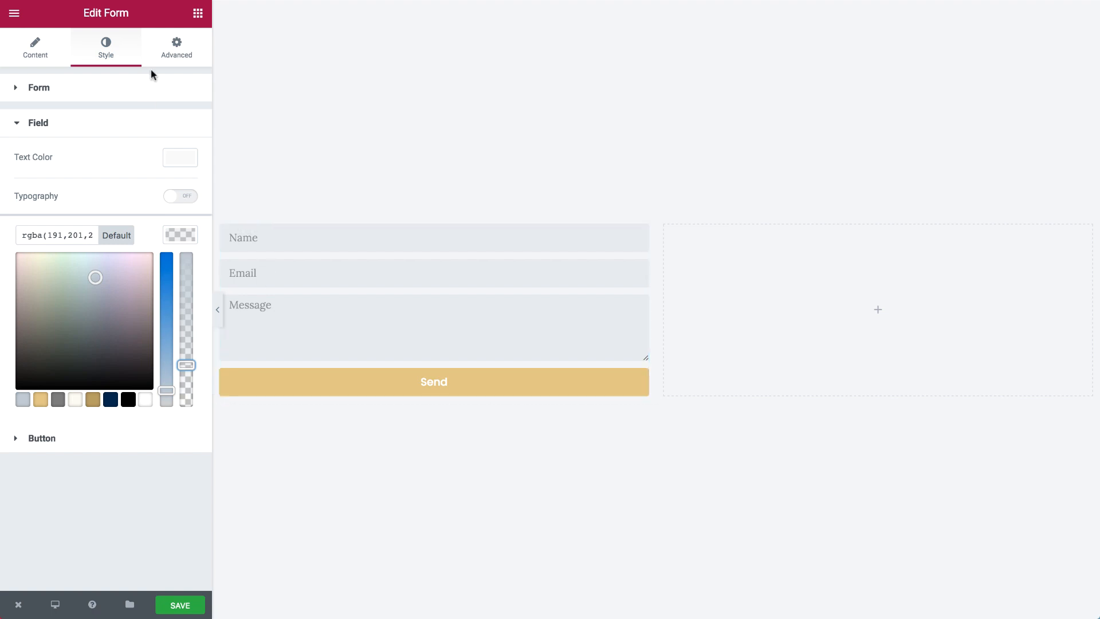
# Step: Set the form's padding to 60 px on all sides and give it a classic white background
pyautogui.click(166, 62)
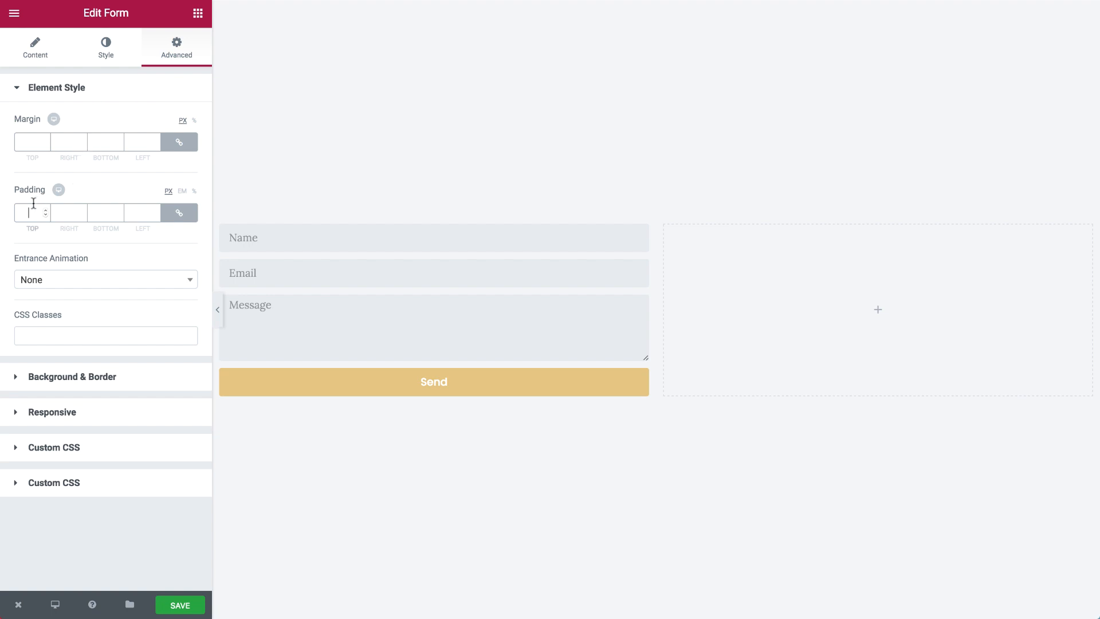
pyautogui.write('60')
pyautogui.click(90, 378)
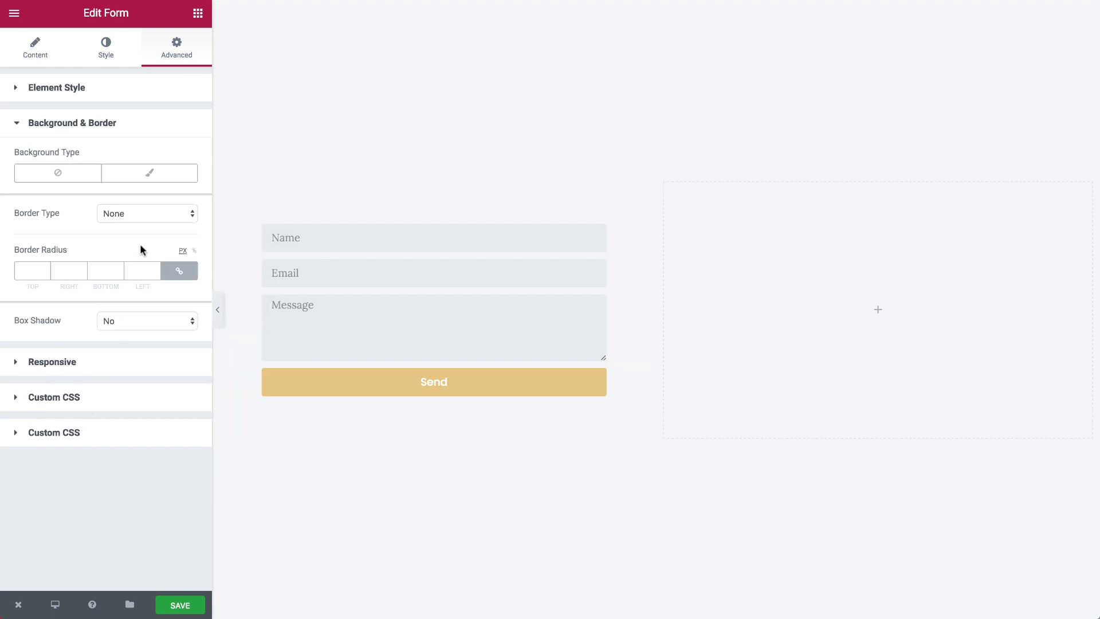
pyautogui.click(148, 179)
pyautogui.click(180, 217)
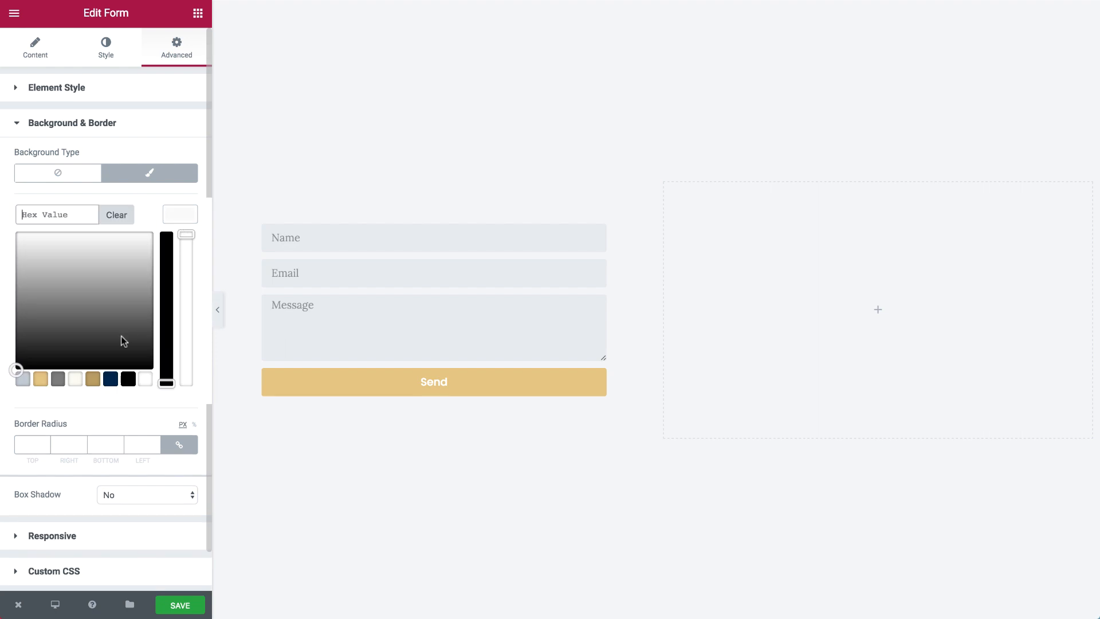
pyautogui.click(147, 381)
pyautogui.click(183, 214)
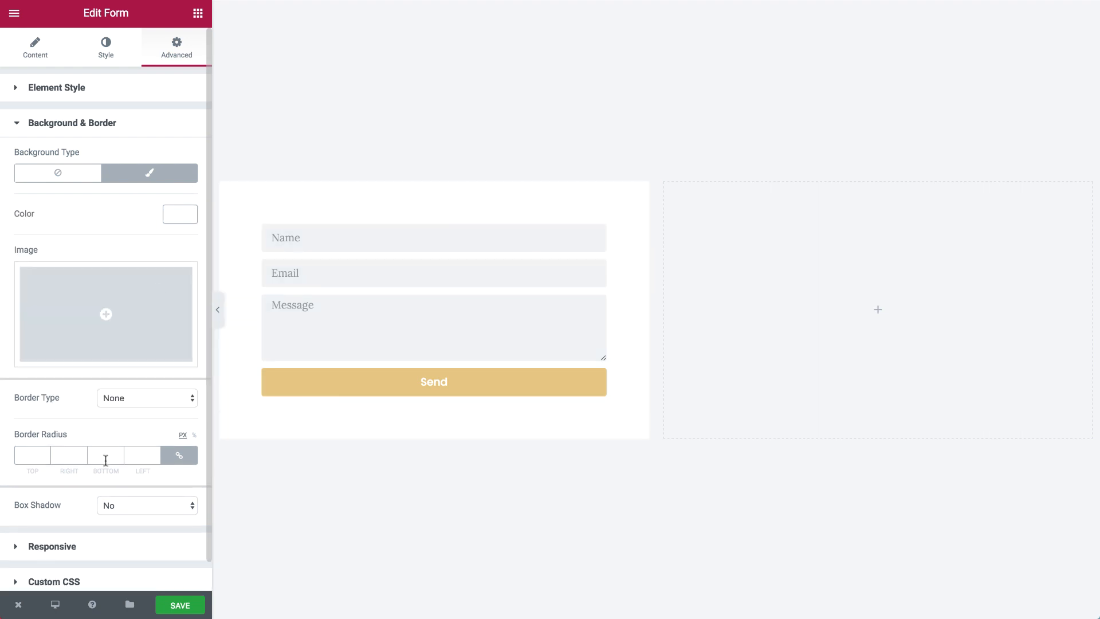
# Step: Enable the form's box shadow with a blur of 50 and lower the black shadow colour's opacity to about 0.1
pyautogui.click(140, 505)
pyautogui.click(114, 518)
pyautogui.scroll(-4, 115, 518)
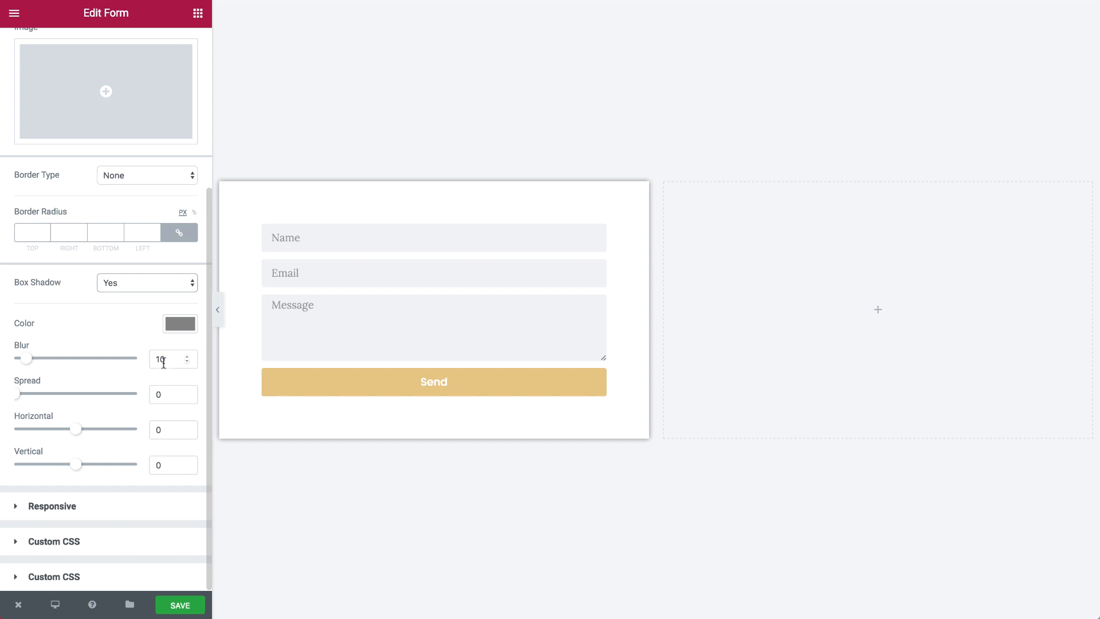
pyautogui.doubleClick(162, 360)
pyautogui.write('50')
pyautogui.click(184, 325)
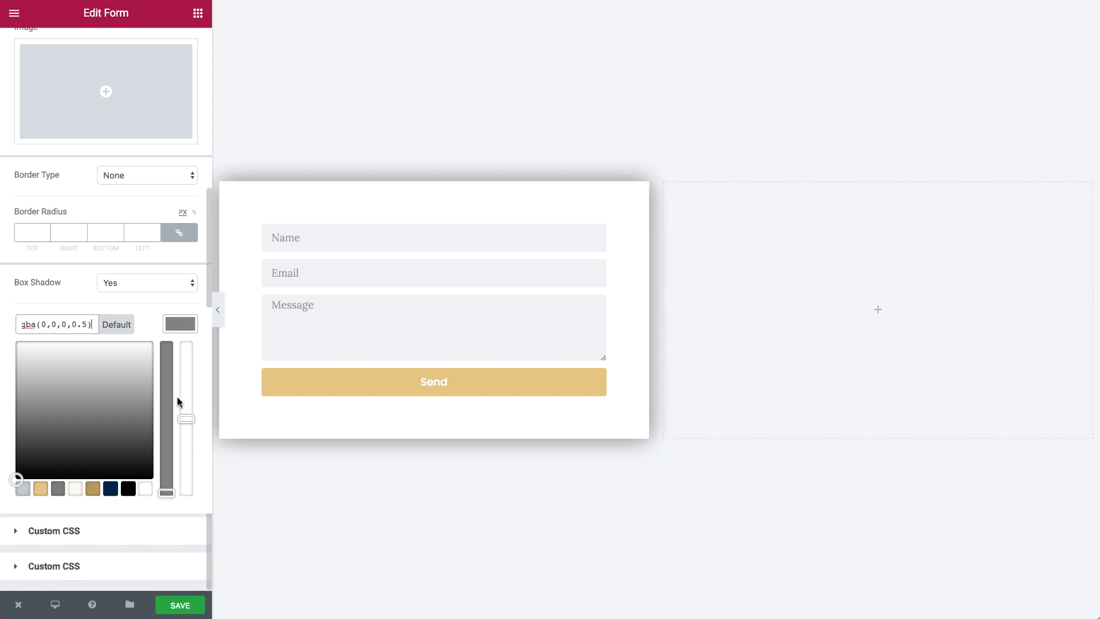
pyautogui.click(184, 421)
pyautogui.moveTo(188, 427); pyautogui.dragTo(187, 472)
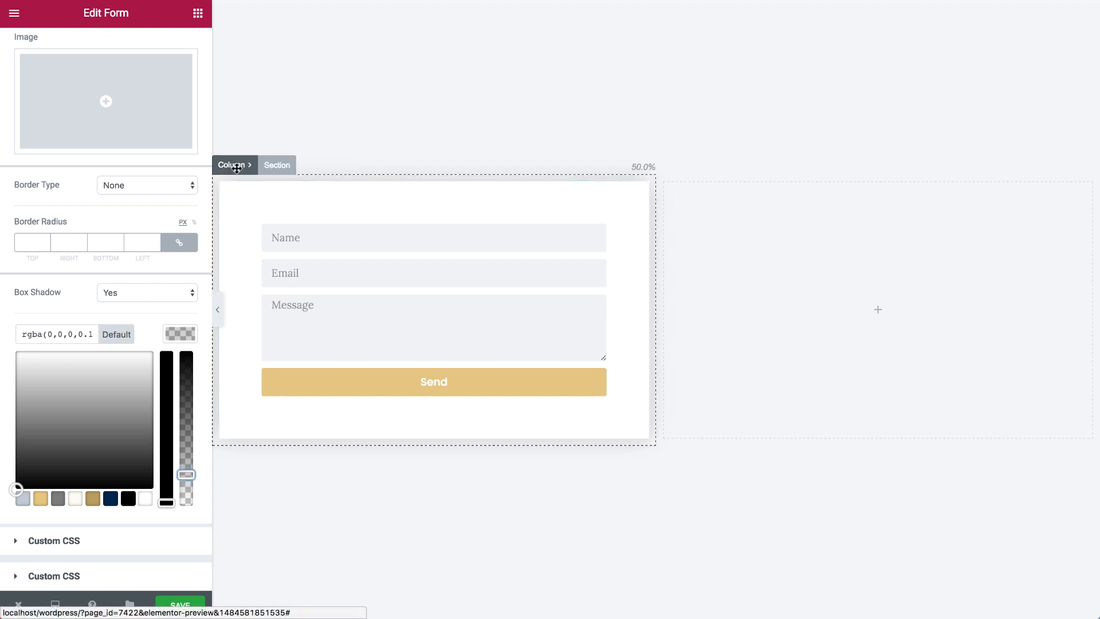
# Step: Give the form's column a classic background using the library photo of the round white table, black chairs and geometric wall hanging
pyautogui.click(236, 168)
pyautogui.click(144, 137)
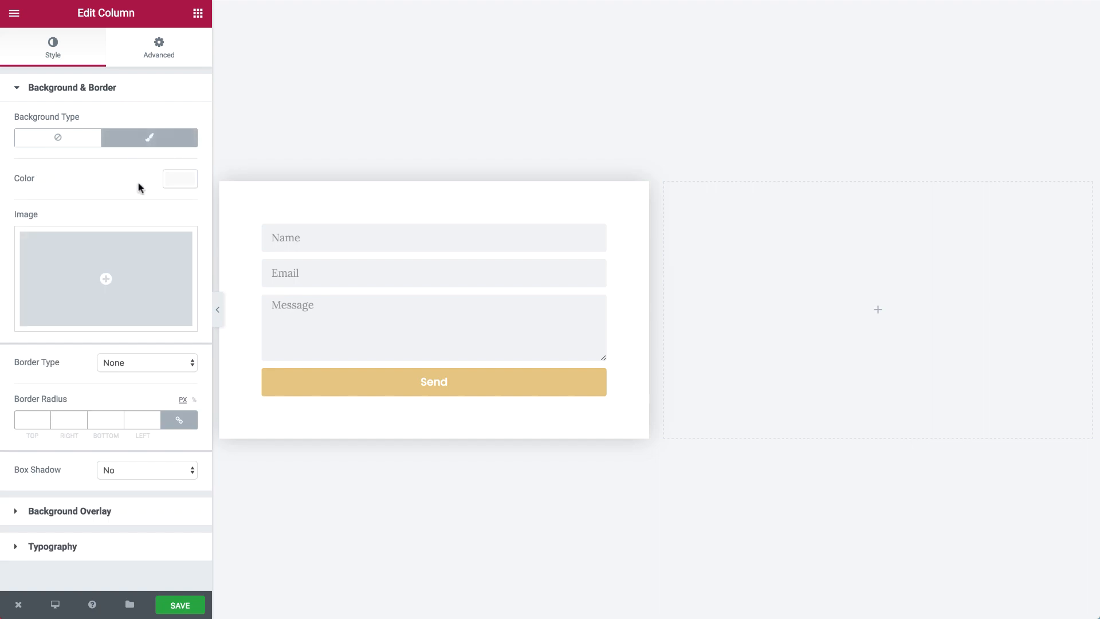
pyautogui.click(130, 263)
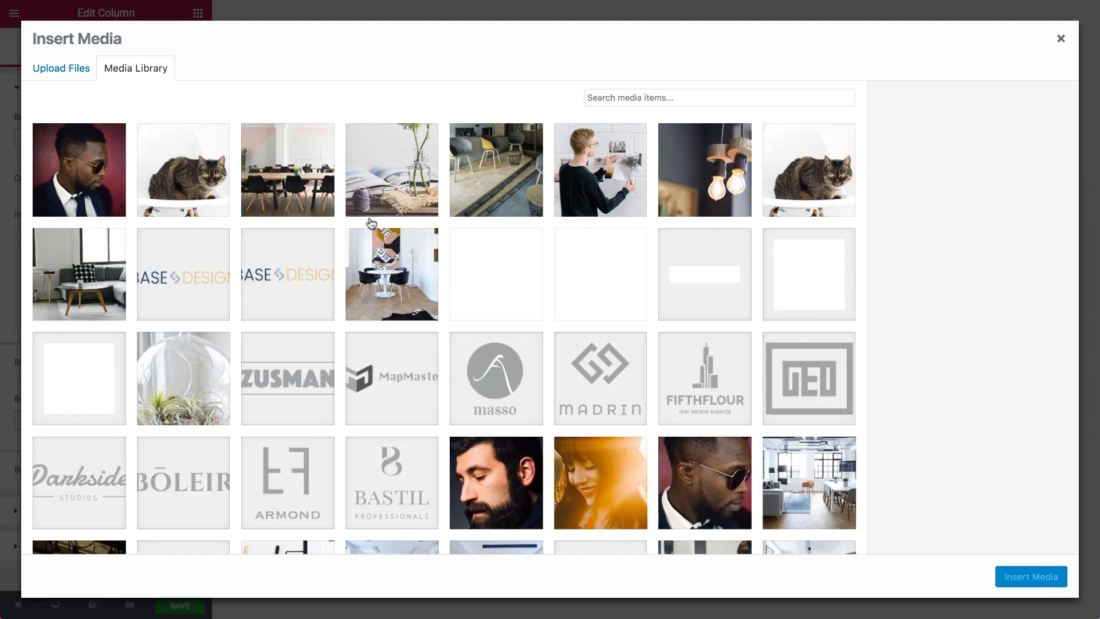
pyautogui.click(399, 272)
pyautogui.click(1026, 575)
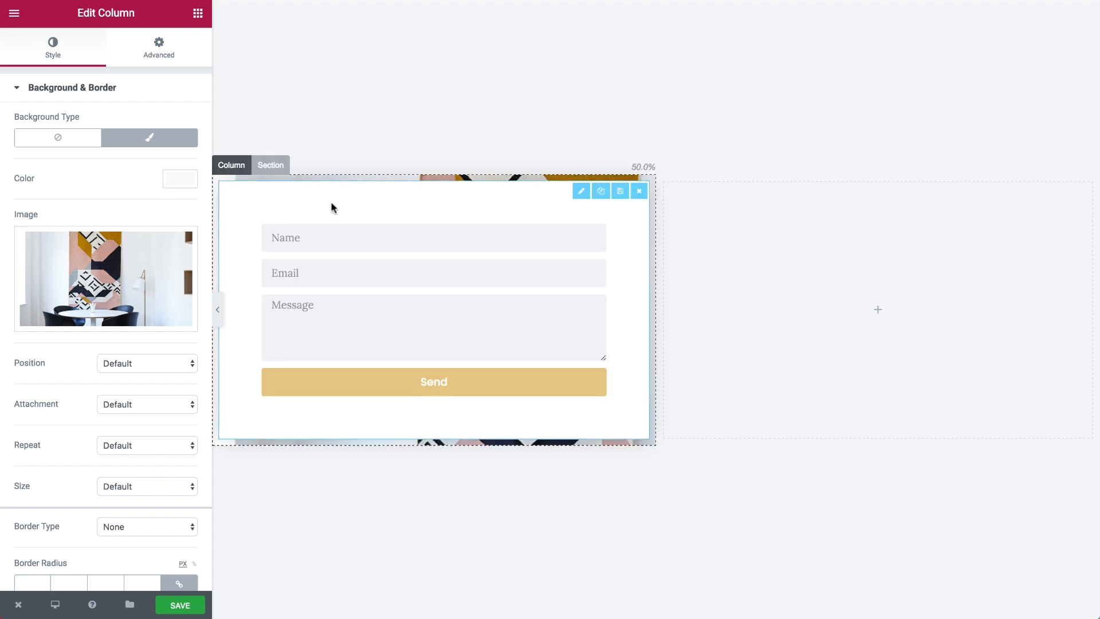
# Step: Set the section's column position to Stretch and its content position to Middle
pyautogui.click(271, 165)
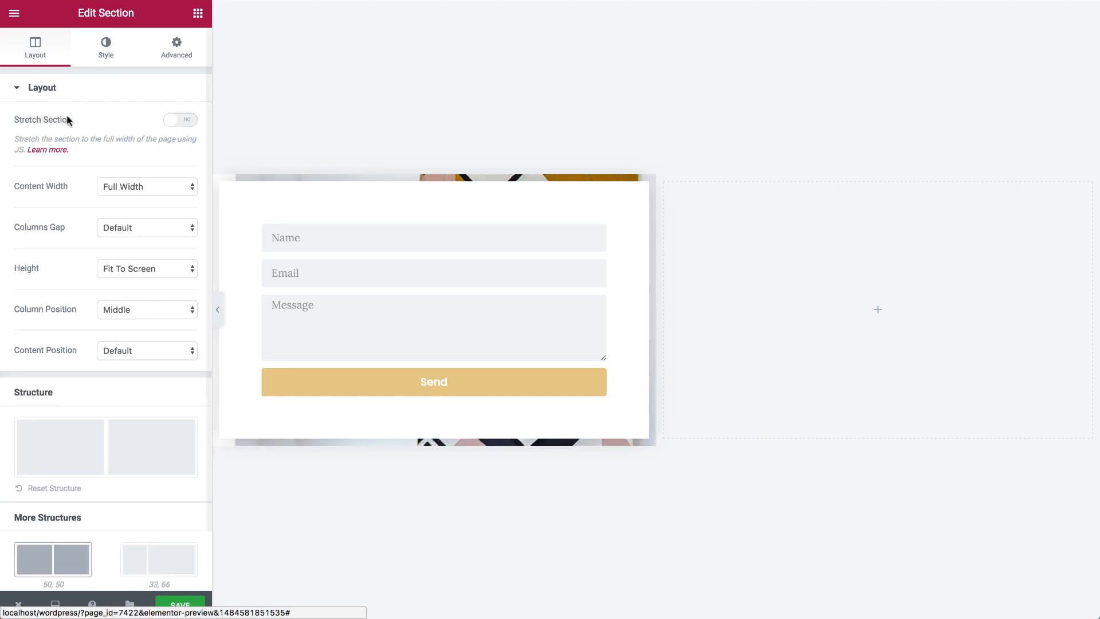
pyautogui.click(107, 310)
pyautogui.click(125, 286)
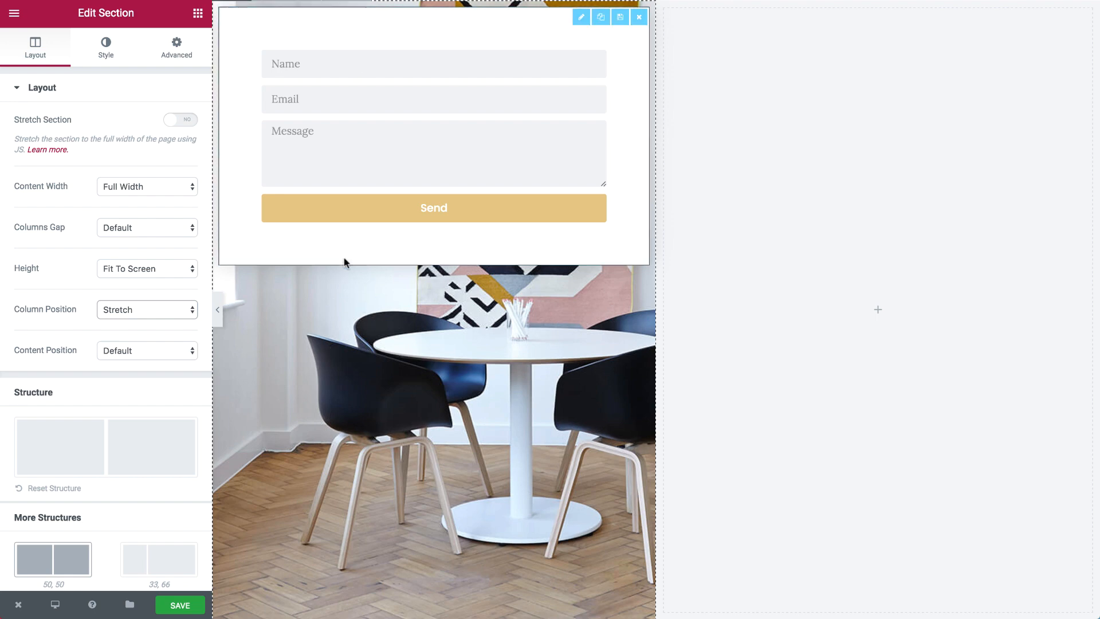
pyautogui.click(136, 356)
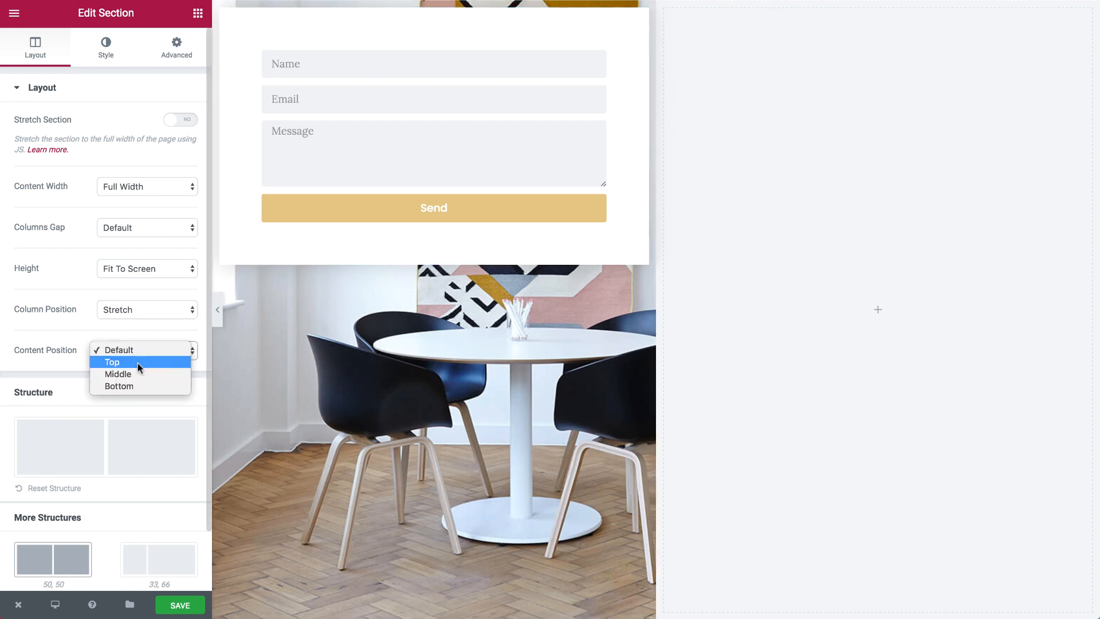
pyautogui.click(118, 374)
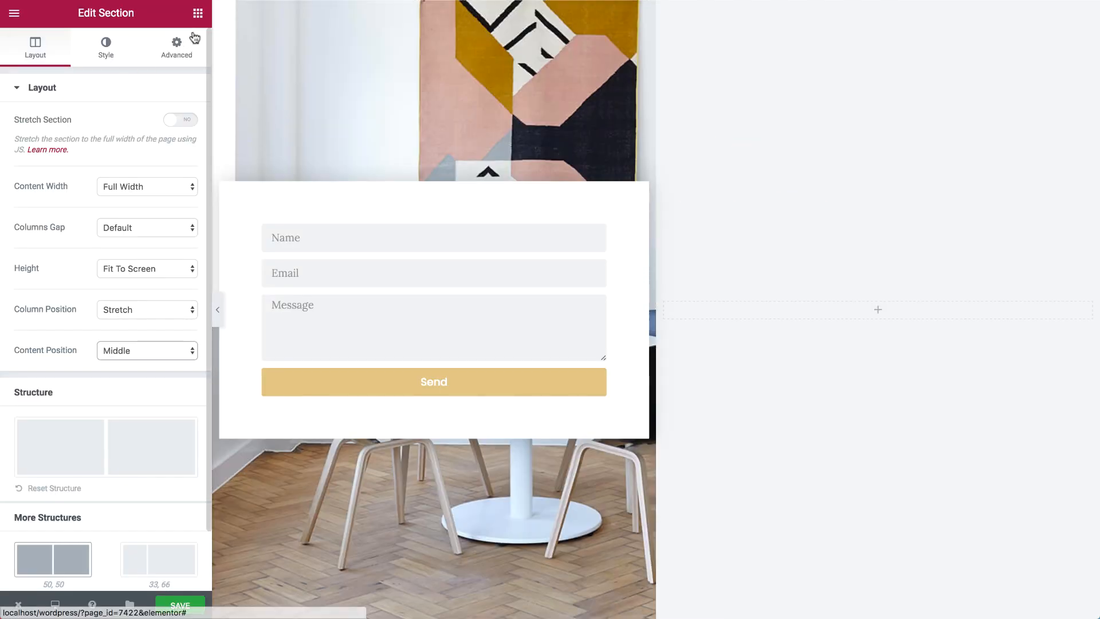
# Step: Add a Heading widget to the section's empty right column with the title "Winter Collection"
pyautogui.click(197, 13)
pyautogui.moveTo(176, 93); pyautogui.dragTo(847, 330)
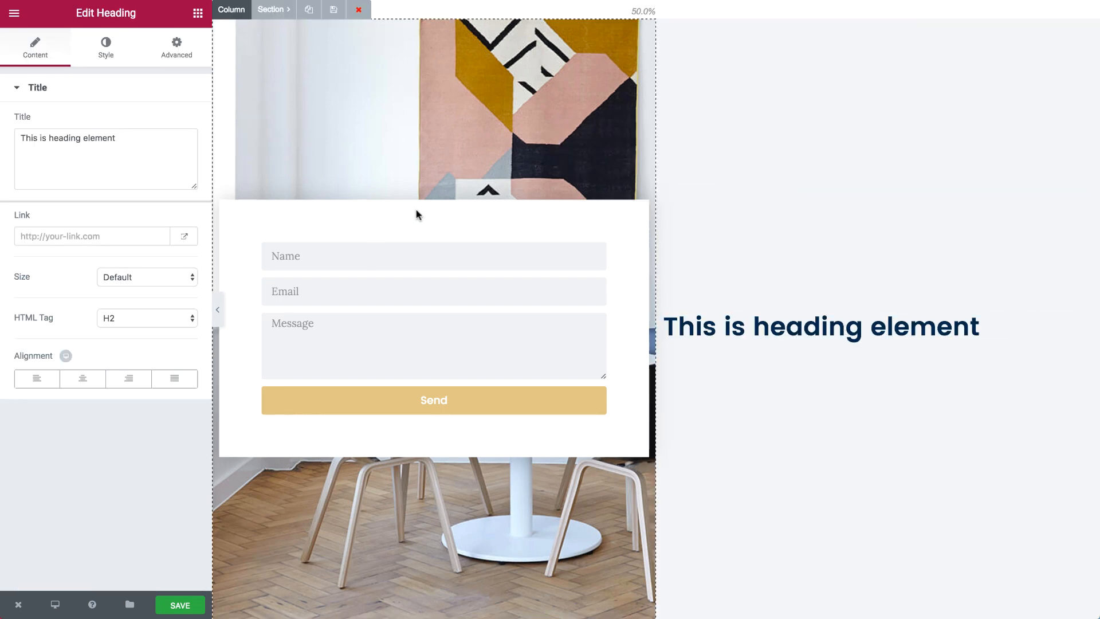
pyautogui.tripleClick(75, 176)
pyautogui.write('Wi')
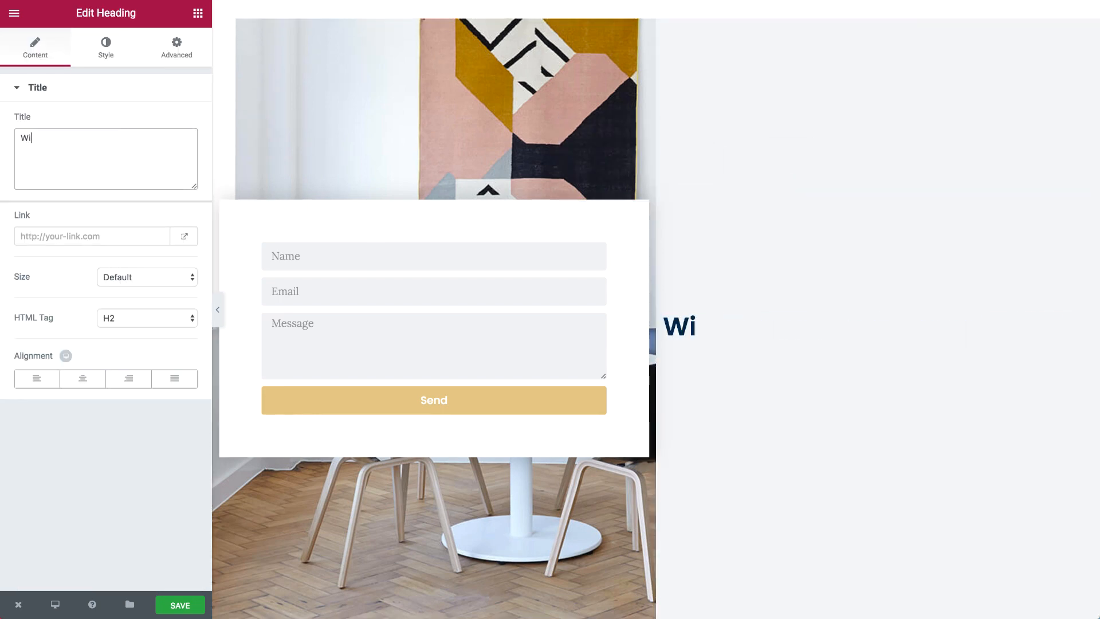
pyautogui.write('nter Collecti')
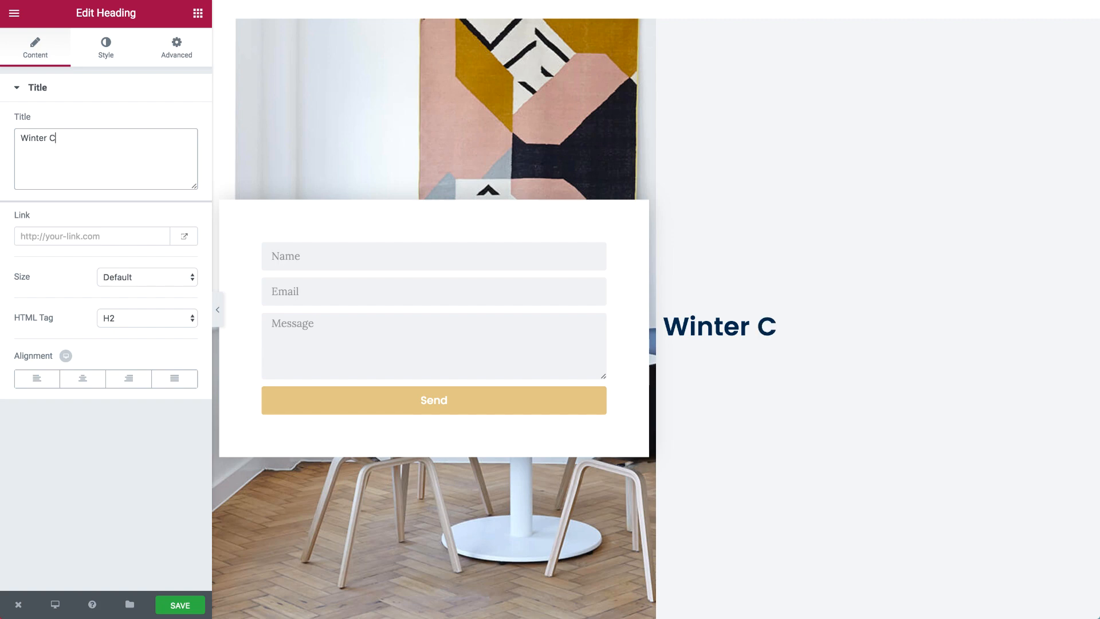
pyautogui.write('on')
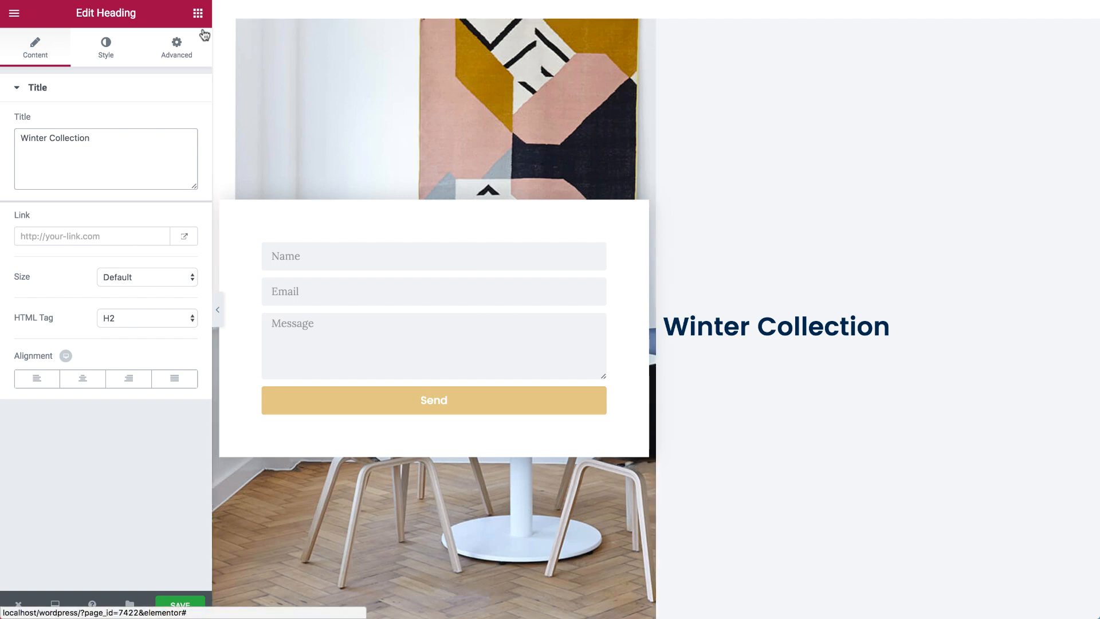
# Step: Duplicate the "Winter Collection" heading and change the lower copy's title to "Comming Soon."
pyautogui.click(198, 13)
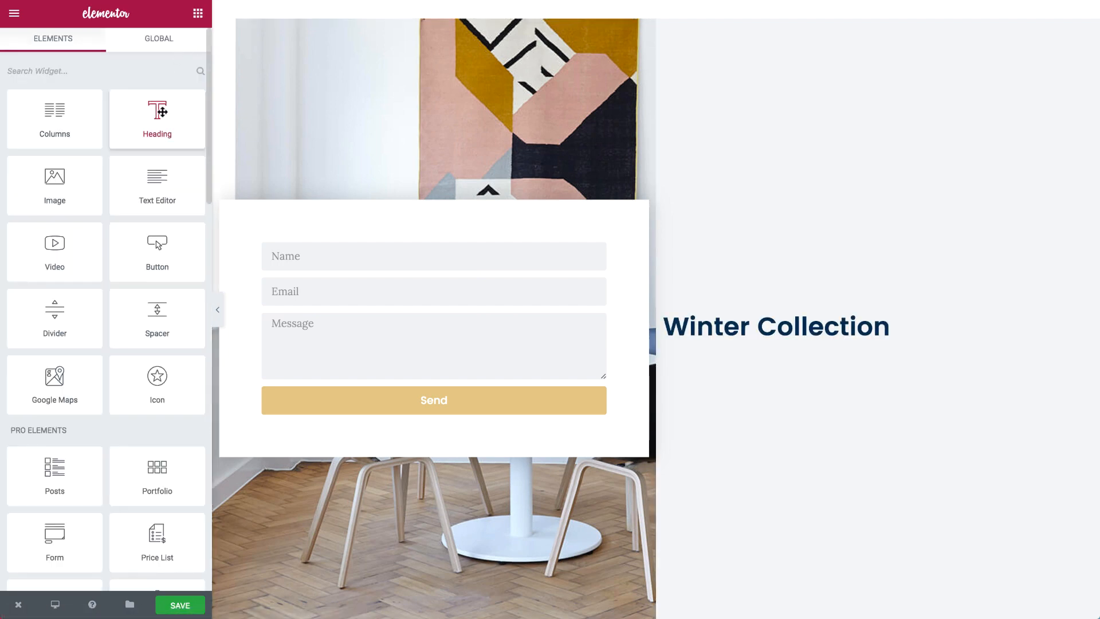
pyautogui.click(1042, 325)
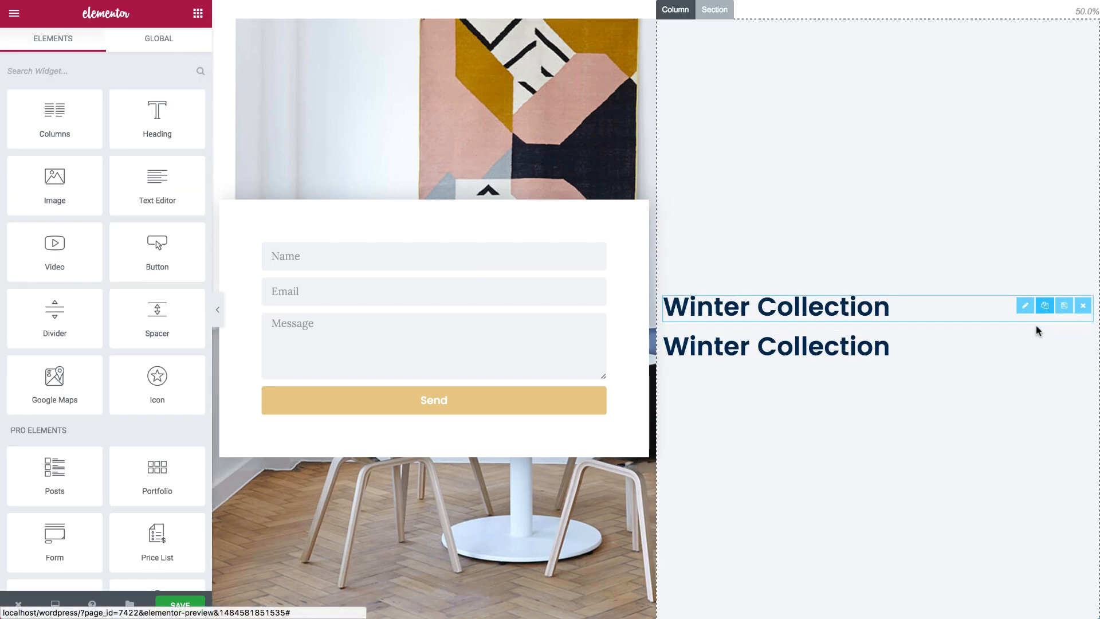
pyautogui.click(833, 342)
pyautogui.tripleClick(127, 184)
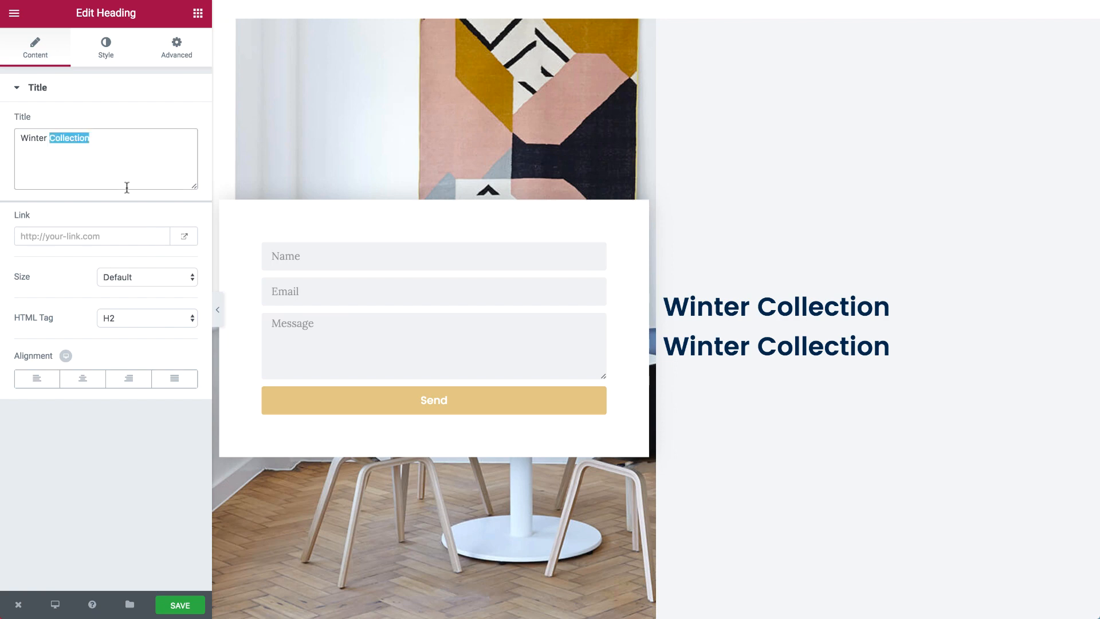
pyautogui.write('Comming Soon.')
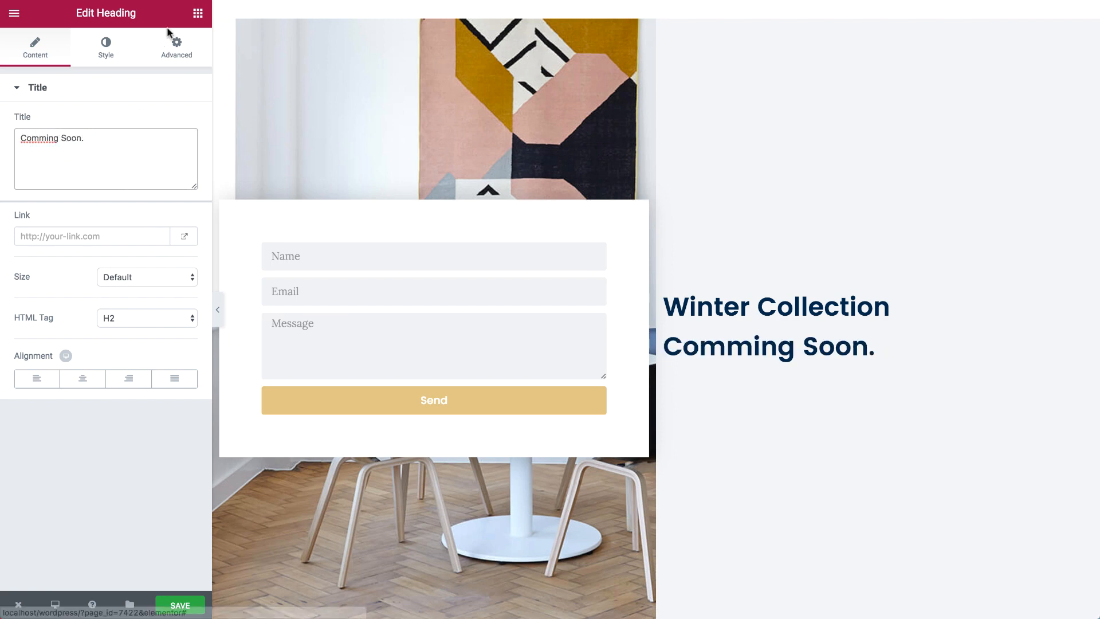
# Step: Add a Divider widget below the "Comming Soon." heading and set its weight to 3
pyautogui.click(198, 13)
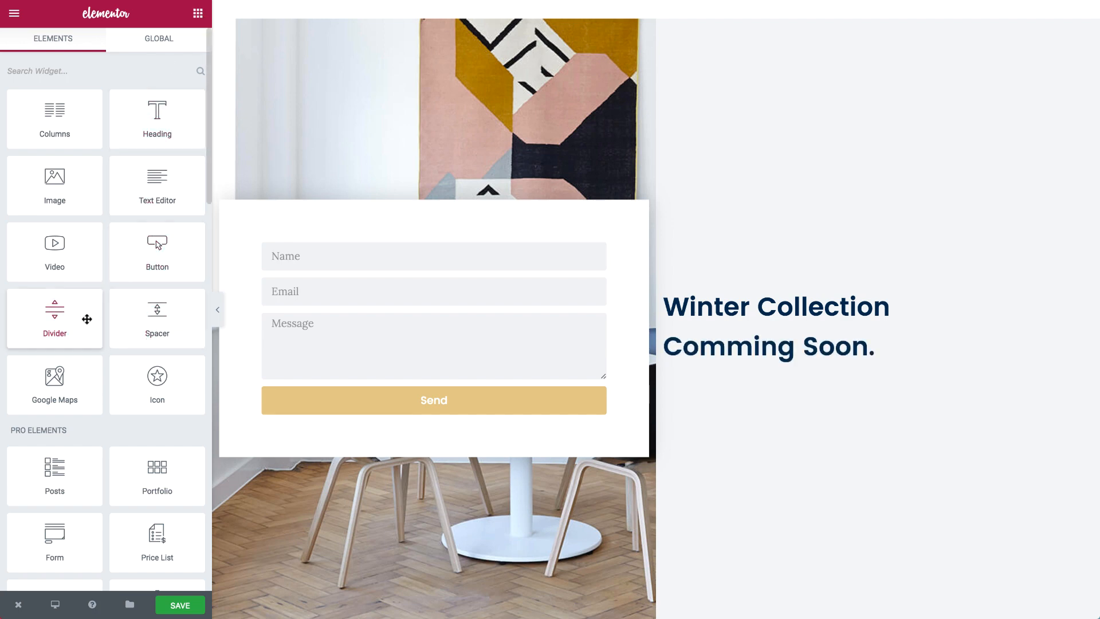
pyautogui.moveTo(86, 317); pyautogui.dragTo(752, 349)
pyautogui.moveTo(751, 362); pyautogui.dragTo(752, 363)
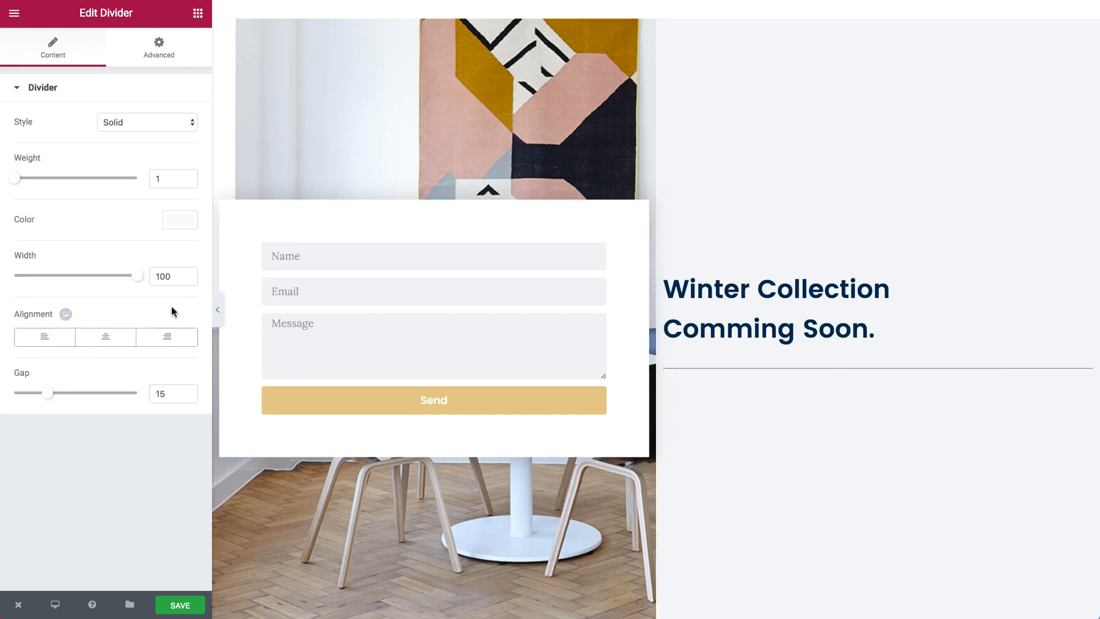
pyautogui.click(157, 181)
pyautogui.write('3')
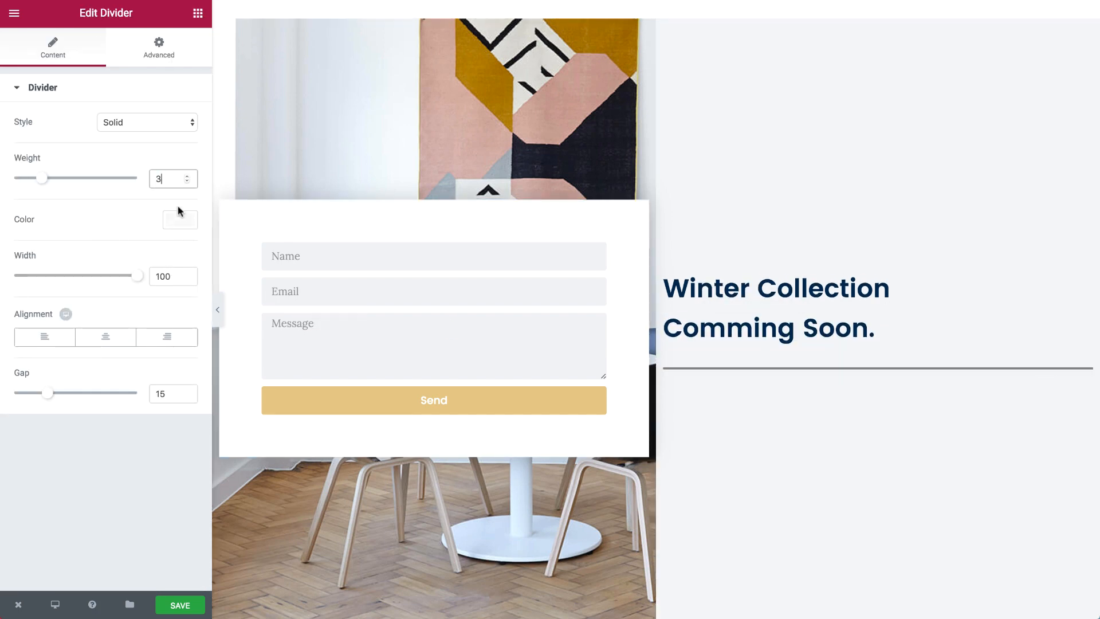
# Step: Set the divider's colour to the gold #e0c387 swatch and reduce its width to 12
pyautogui.click(179, 222)
pyautogui.click(40, 388)
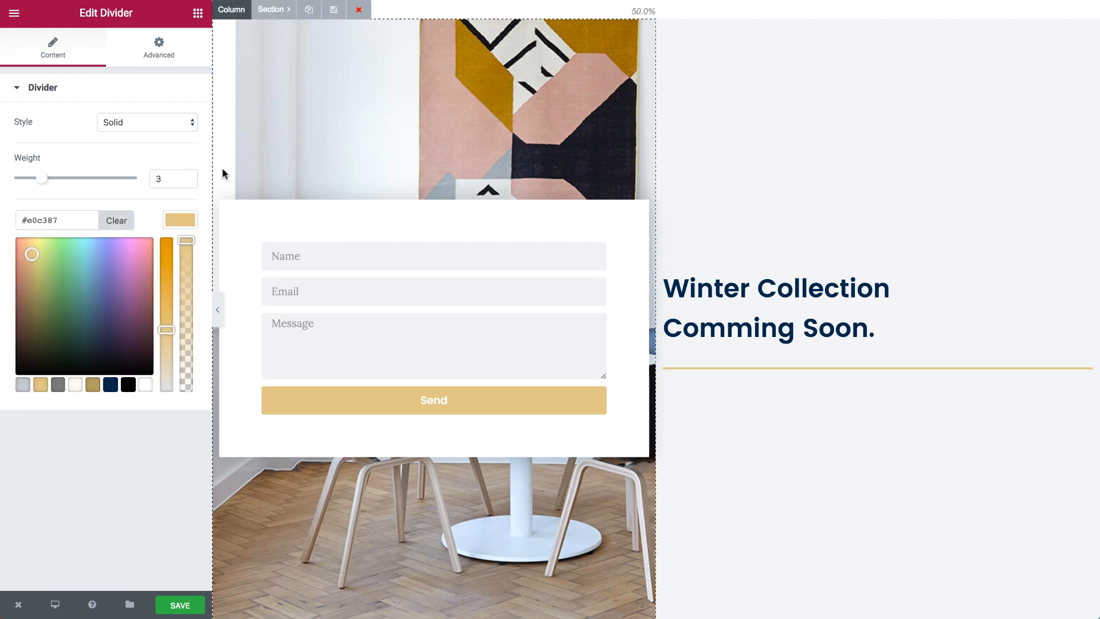
pyautogui.click(178, 220)
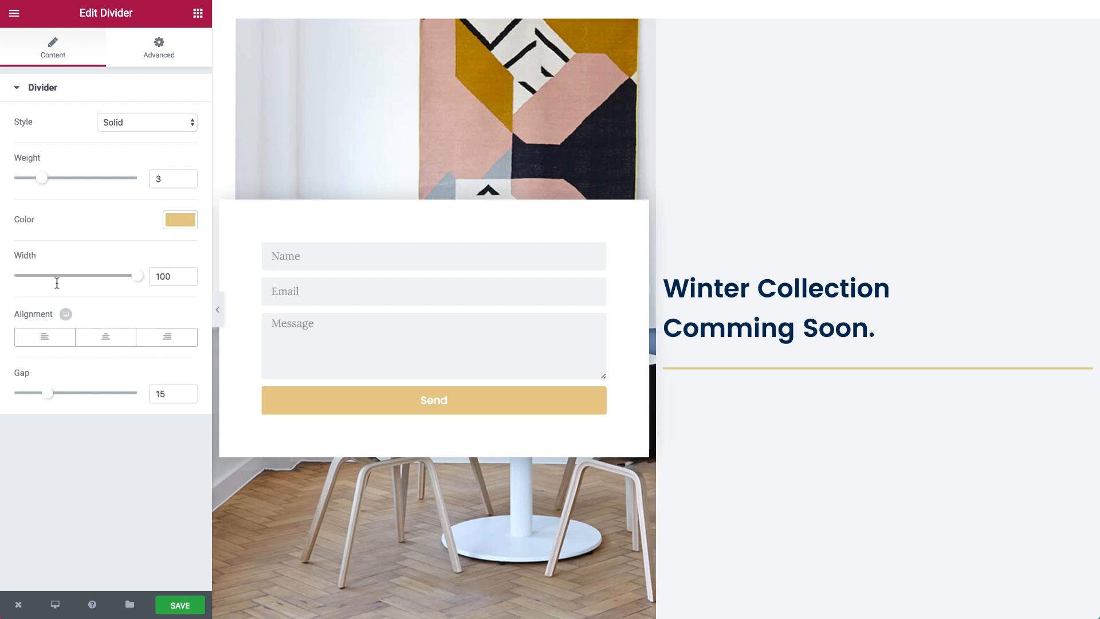
pyautogui.moveTo(137, 276); pyautogui.dragTo(31, 278)
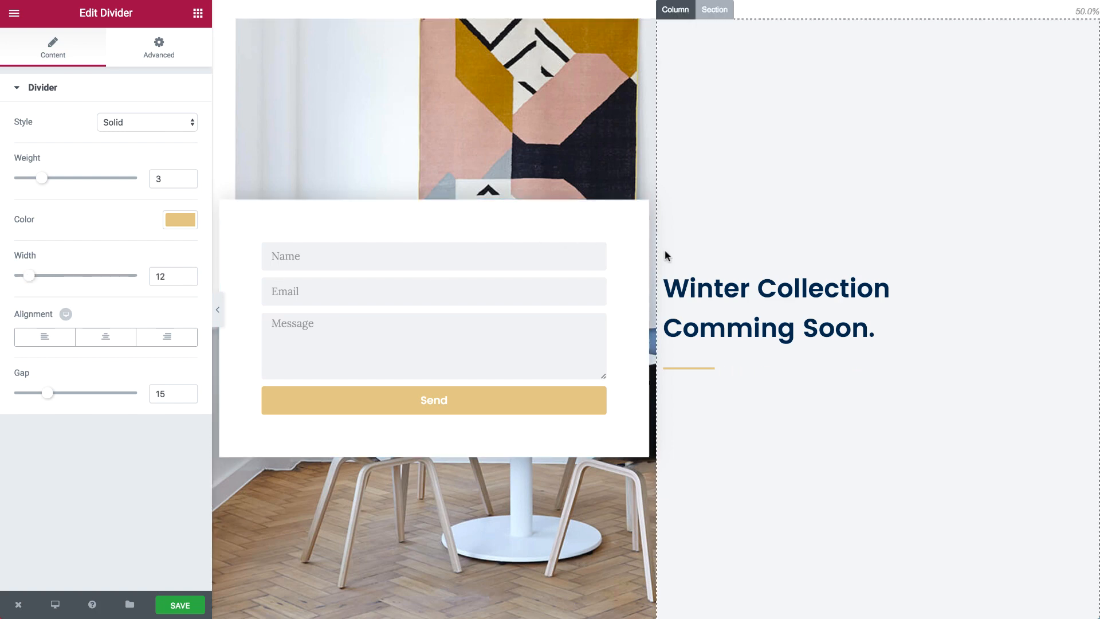
# Step: Set the text colour of the "Winter Collection" heading to the gold swatch
pyautogui.click(716, 288)
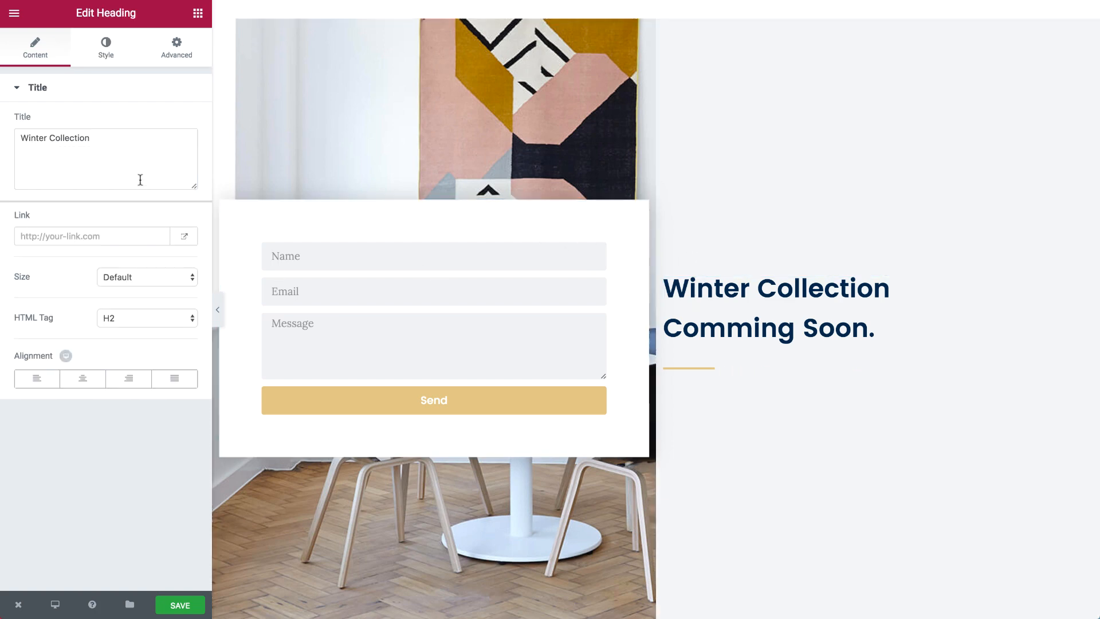
pyautogui.click(96, 58)
pyautogui.click(188, 126)
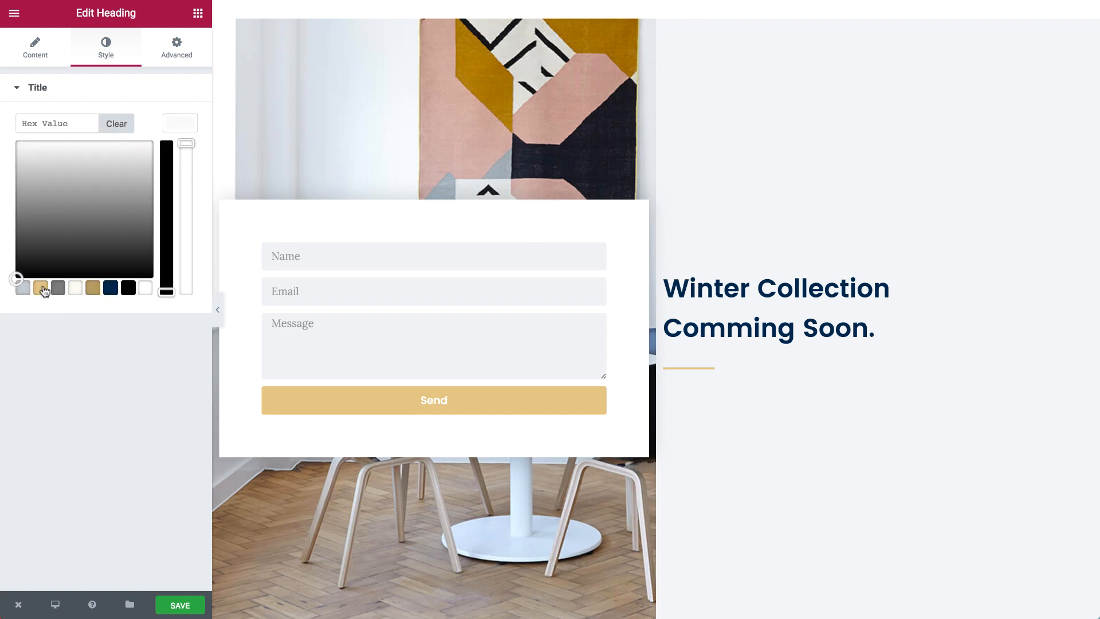
pyautogui.click(40, 288)
pyautogui.click(185, 129)
# Step: Enable custom typography for the "Winter Collection" heading with weight 100 and a size of 68 px
pyautogui.click(180, 162)
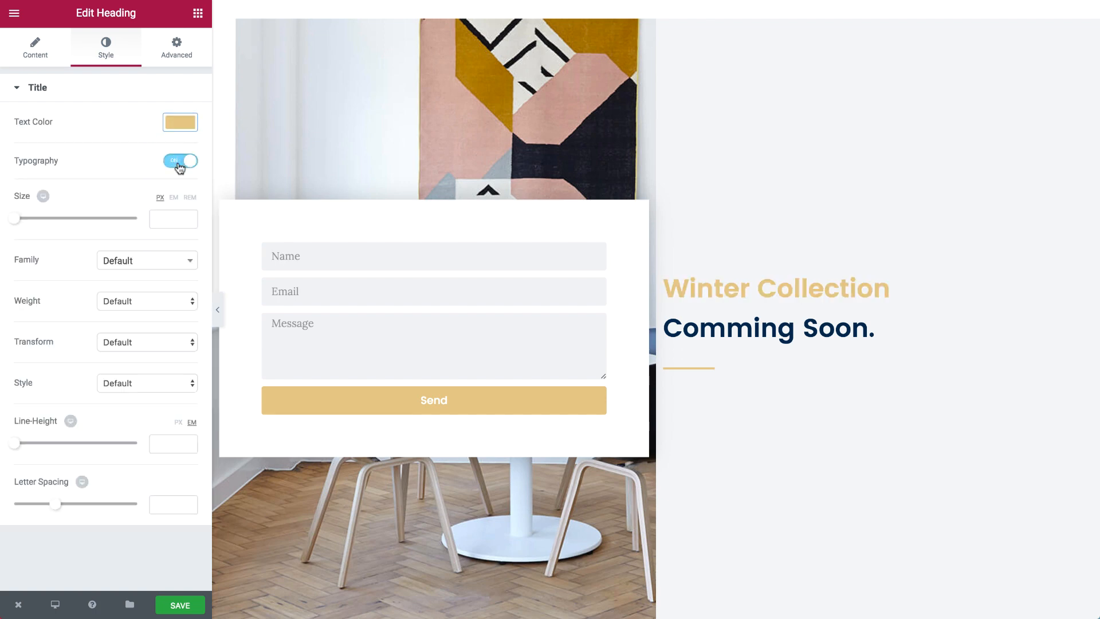
pyautogui.click(156, 301)
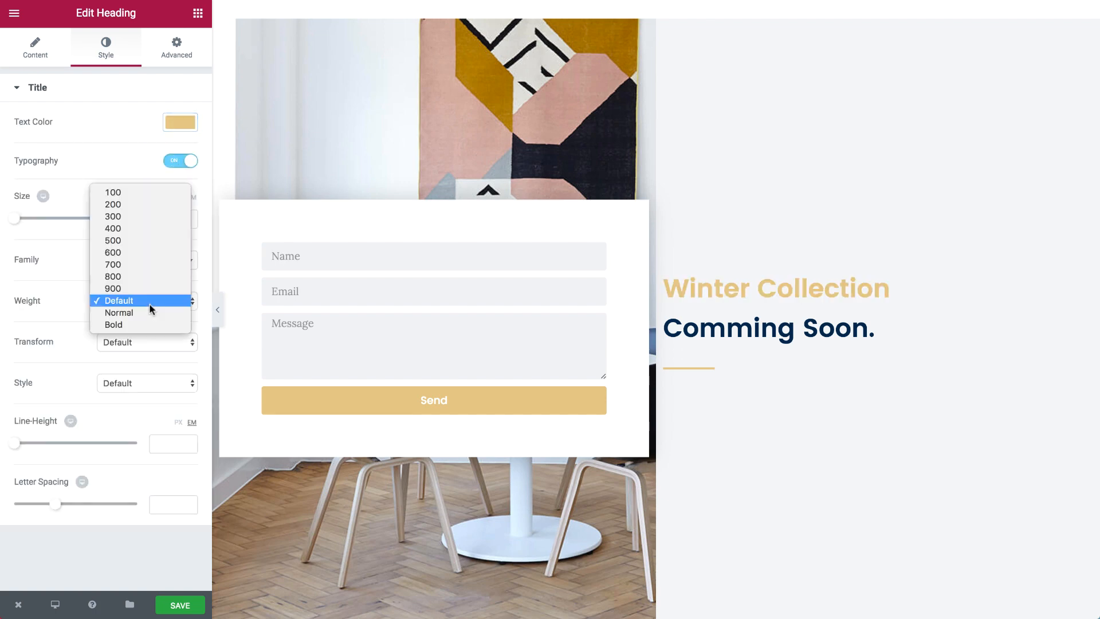
pyautogui.click(141, 193)
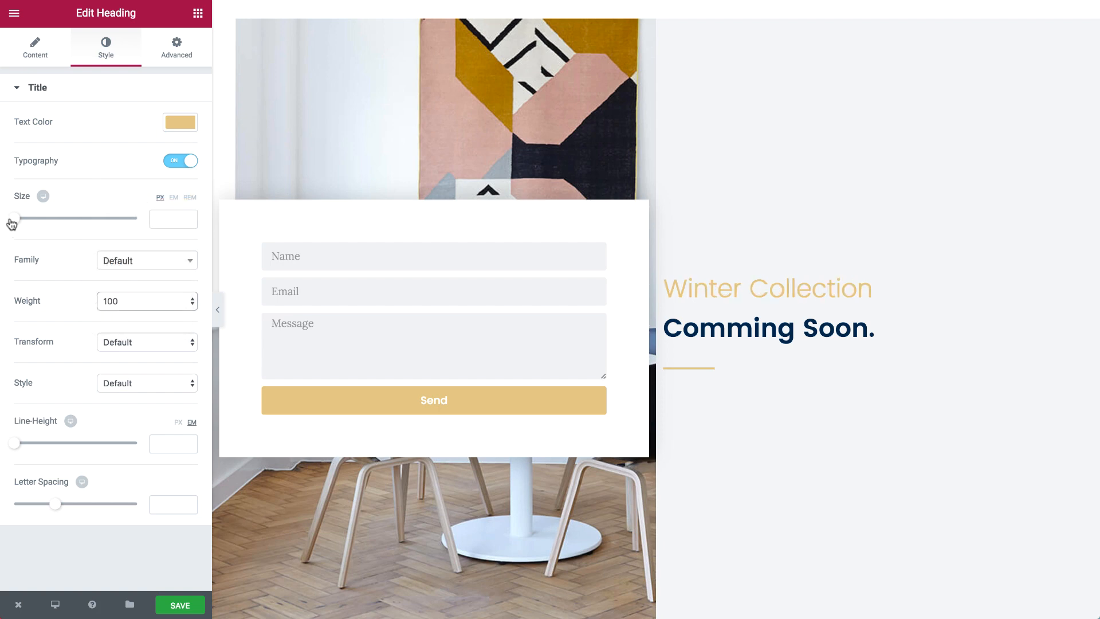
pyautogui.moveTo(12, 224); pyautogui.dragTo(54, 222)
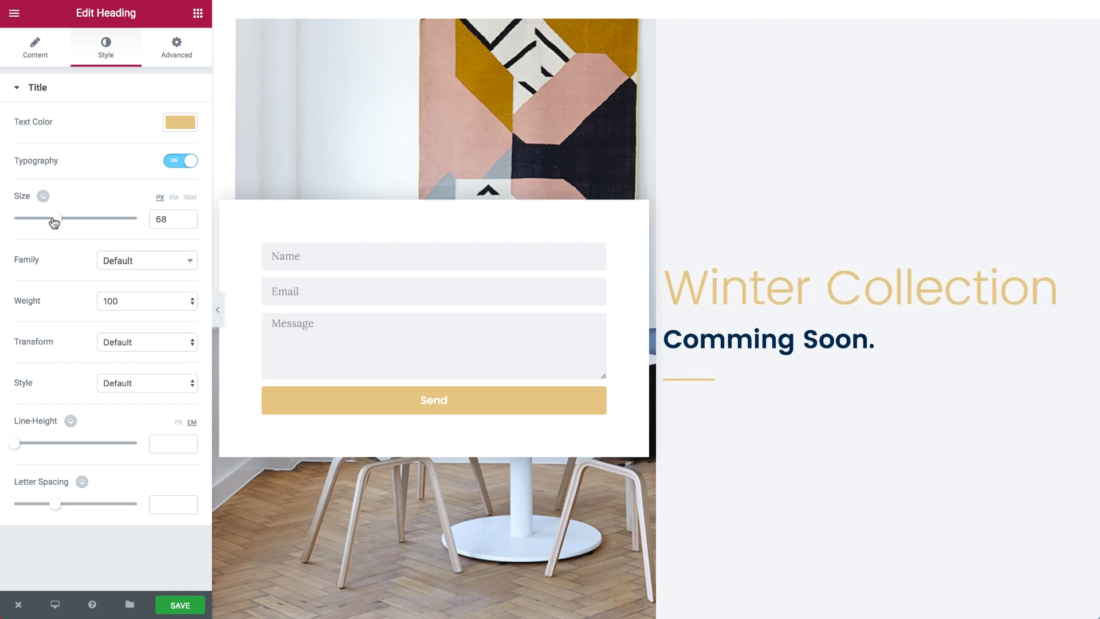
# Step: Add a Text Editor widget below the divider, and set the text column's padding to 32% left and 12% right
pyautogui.click(197, 13)
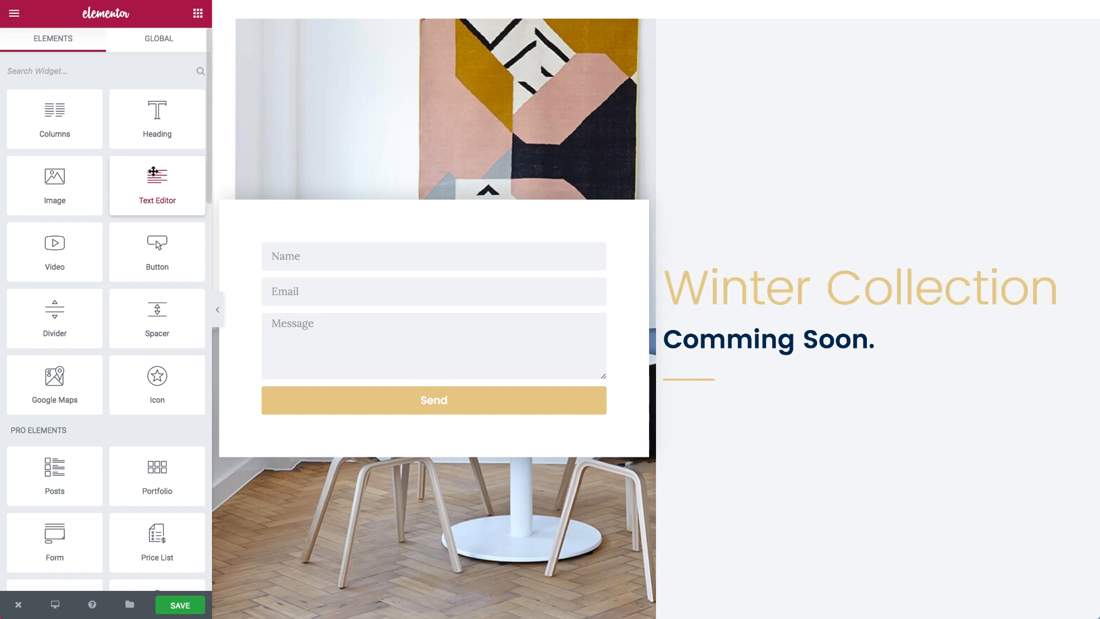
pyautogui.moveTo(157, 181); pyautogui.dragTo(698, 390)
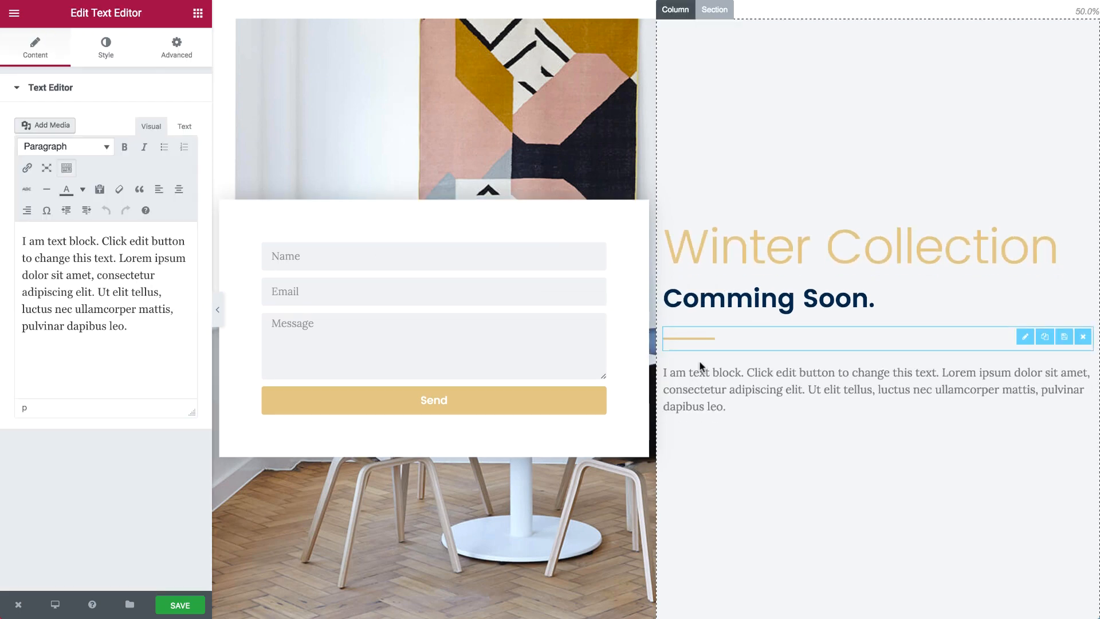
pyautogui.click(676, 9)
pyautogui.click(177, 60)
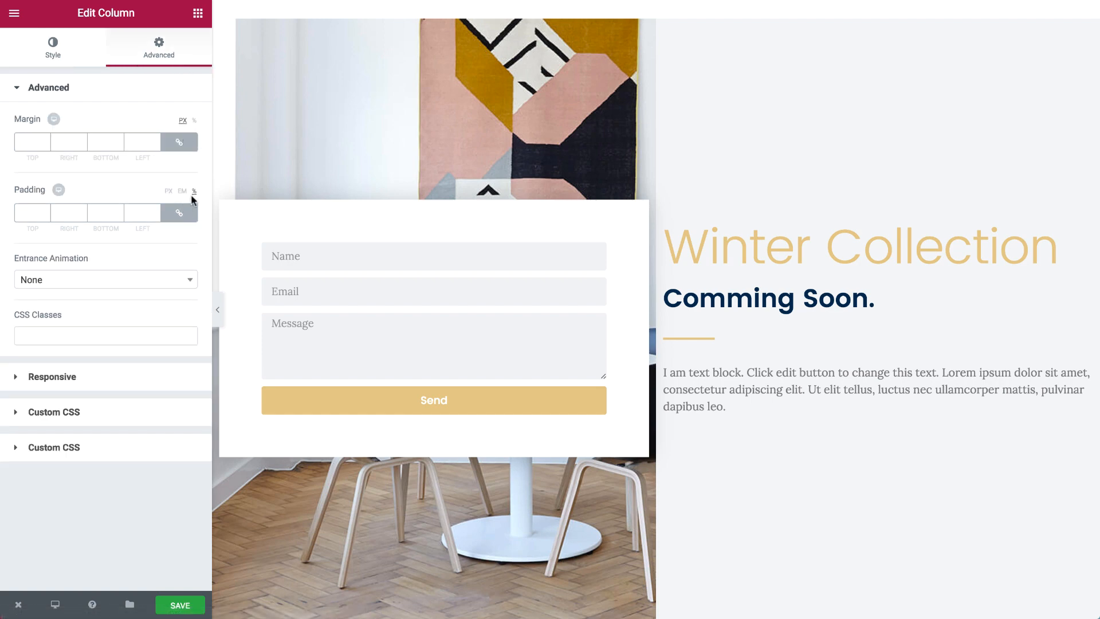
pyautogui.click(180, 213)
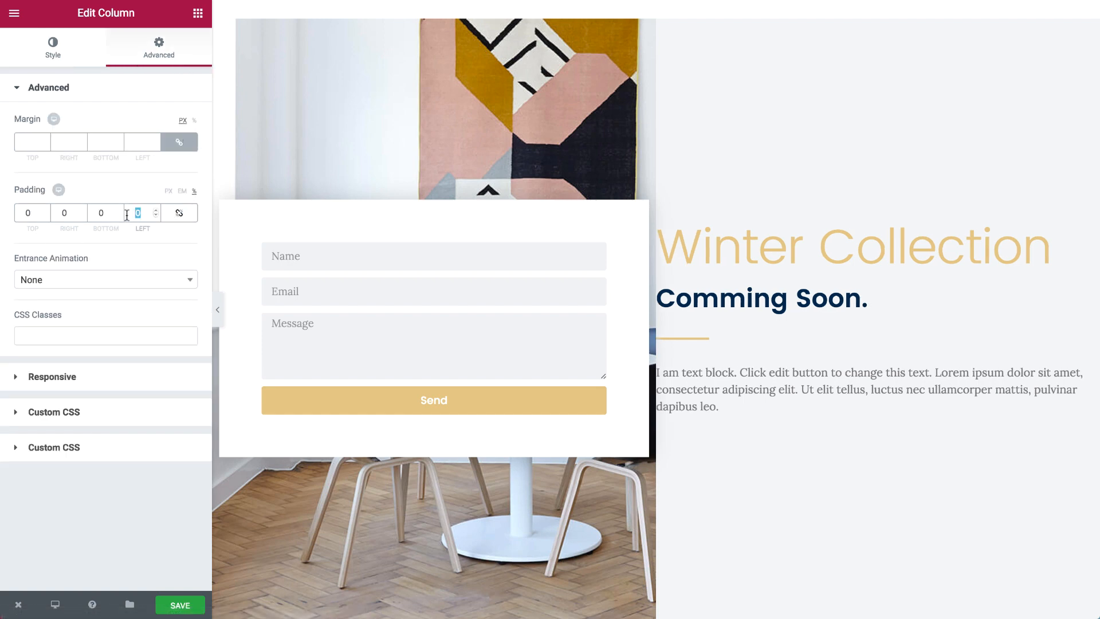
pyautogui.write('32')
pyautogui.write('12')
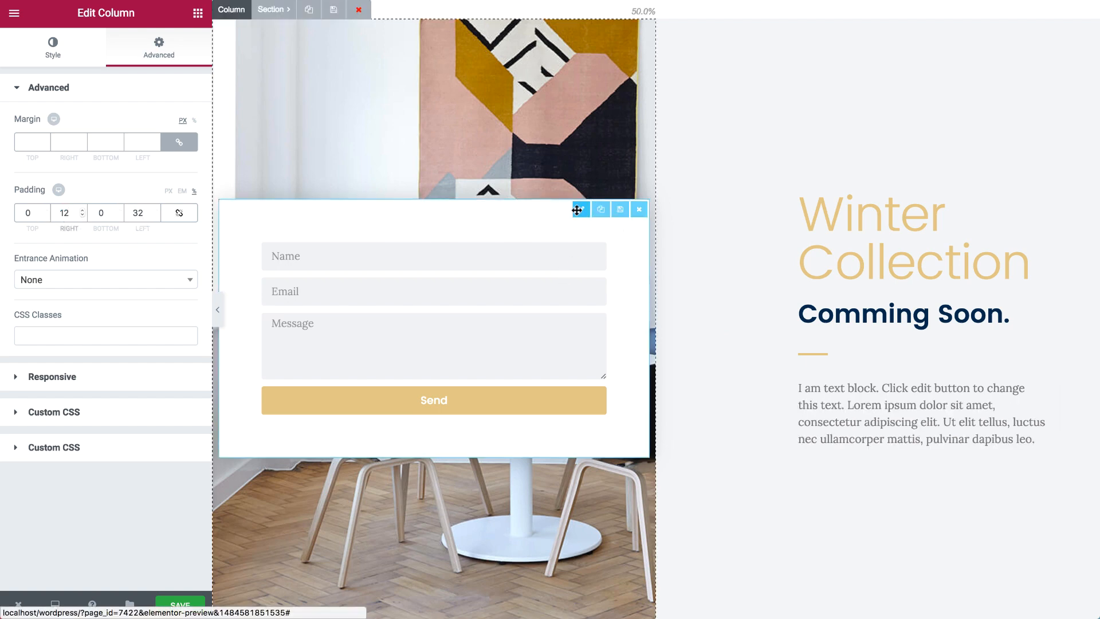
# Step: Unlink the form's margin values and set its right margin to -120 px so it overlaps the text column
pyautogui.click(177, 47)
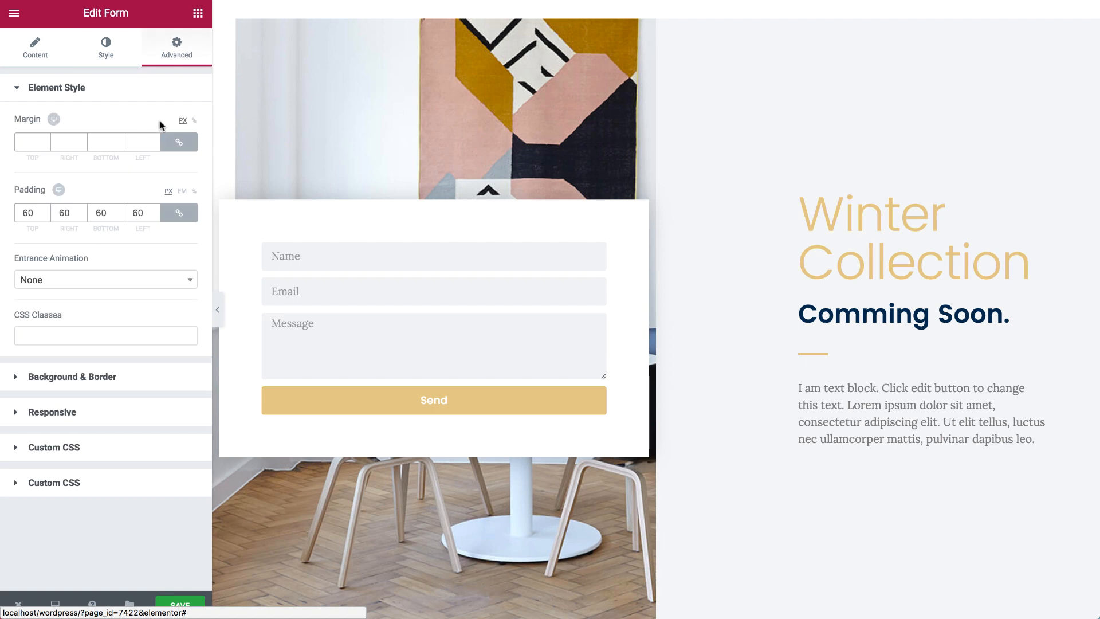
pyautogui.click(189, 139)
pyautogui.click(68, 142)
pyautogui.write('-120')
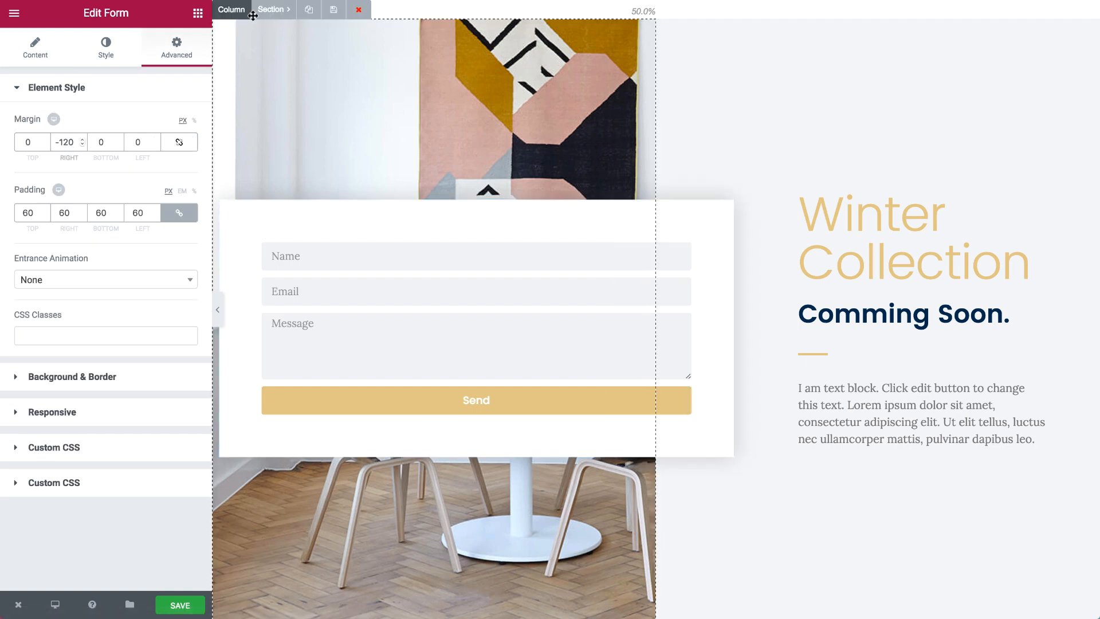
# Step: Switch the form column's padding to percent, unlink its sides, and set the left padding to 17%
pyautogui.click(240, 11)
pyautogui.click(172, 49)
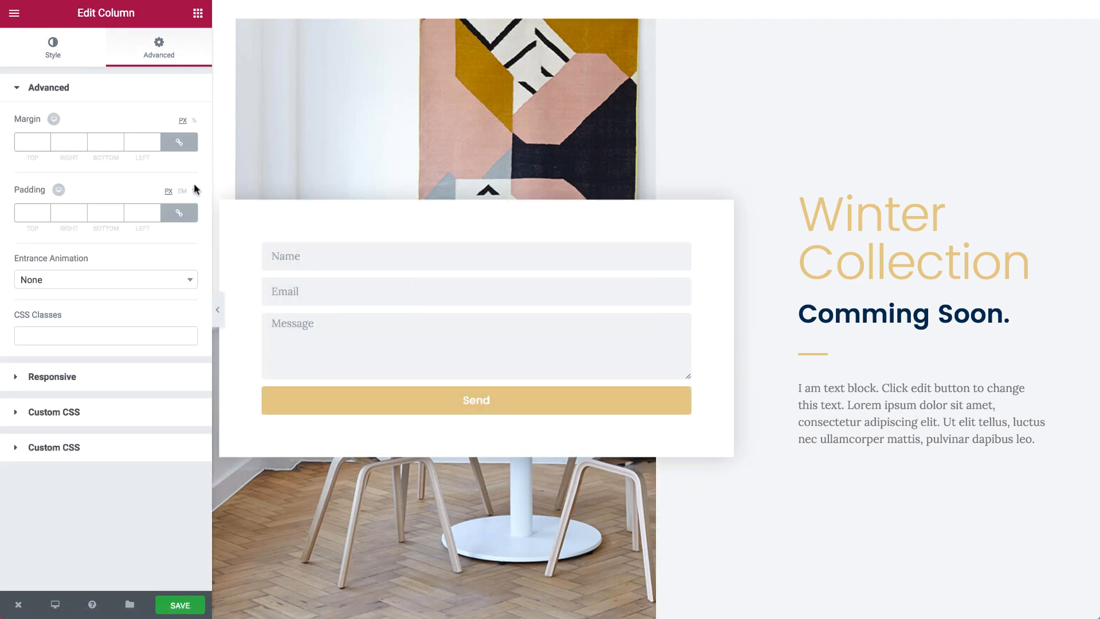
pyautogui.click(194, 191)
pyautogui.click(178, 212)
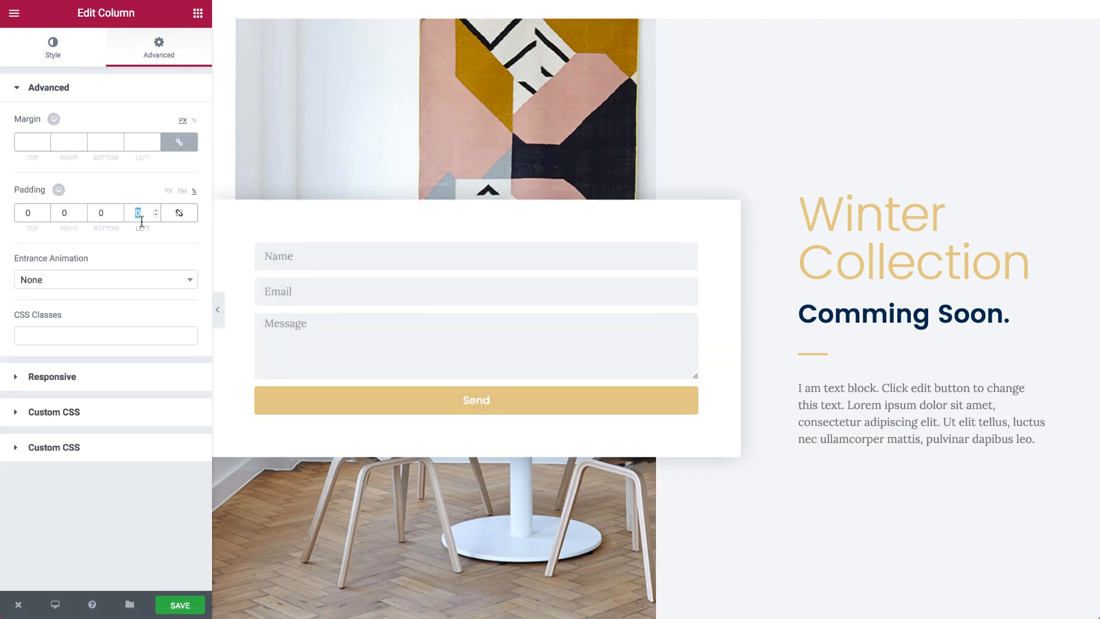
pyautogui.write('14')
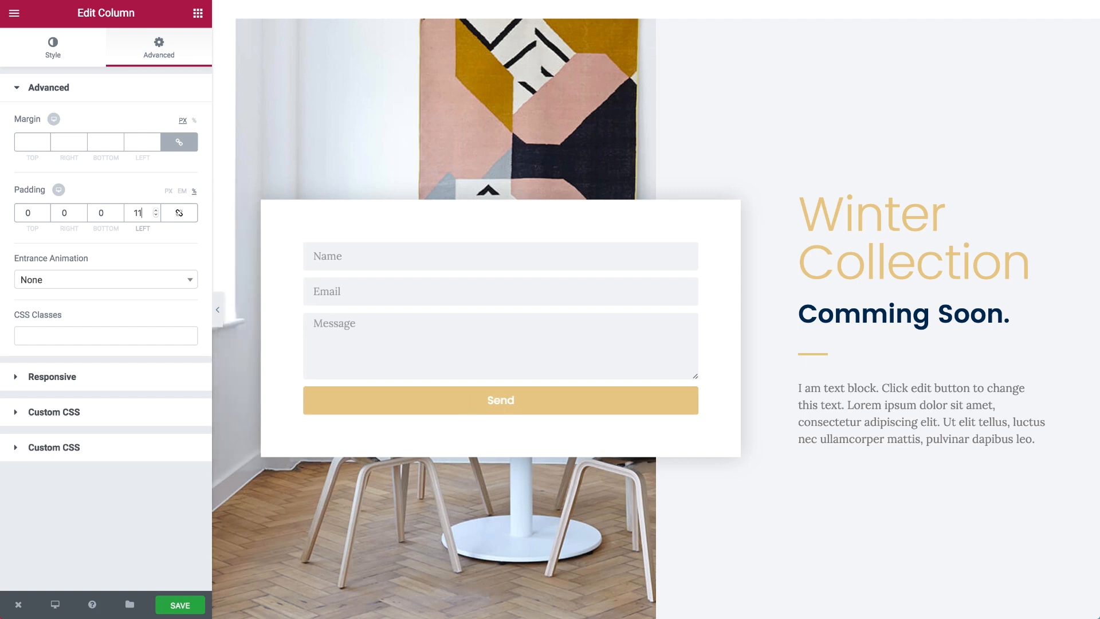
pyautogui.press('Up')
pyautogui.press('Up')
pyautogui.press('Up')
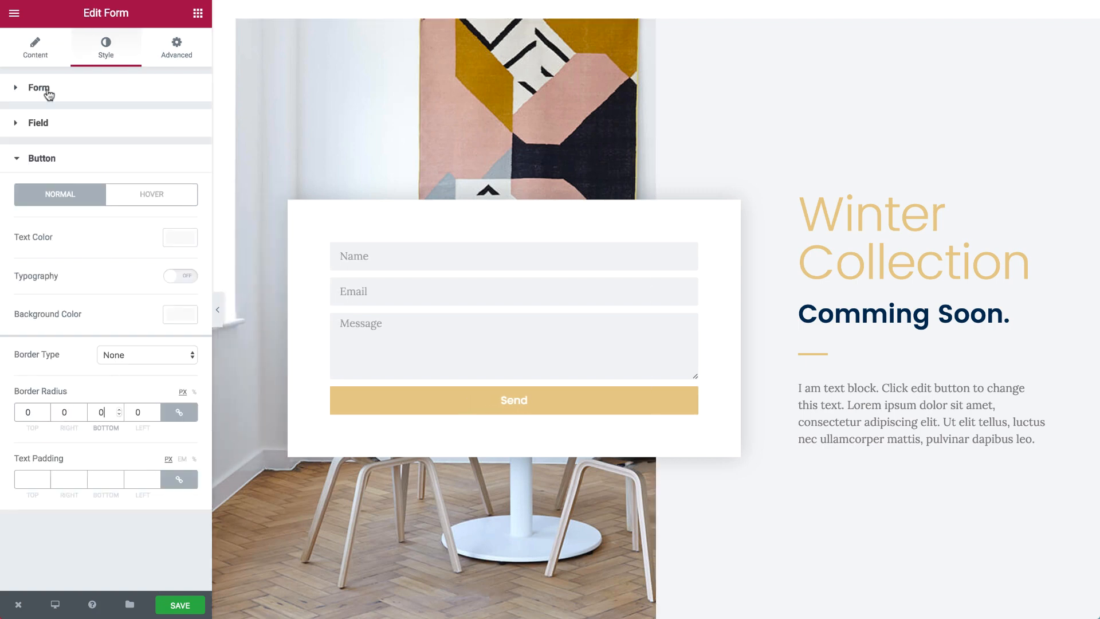
# Step: Set the form's submit button size to Medium
pyautogui.click(38, 49)
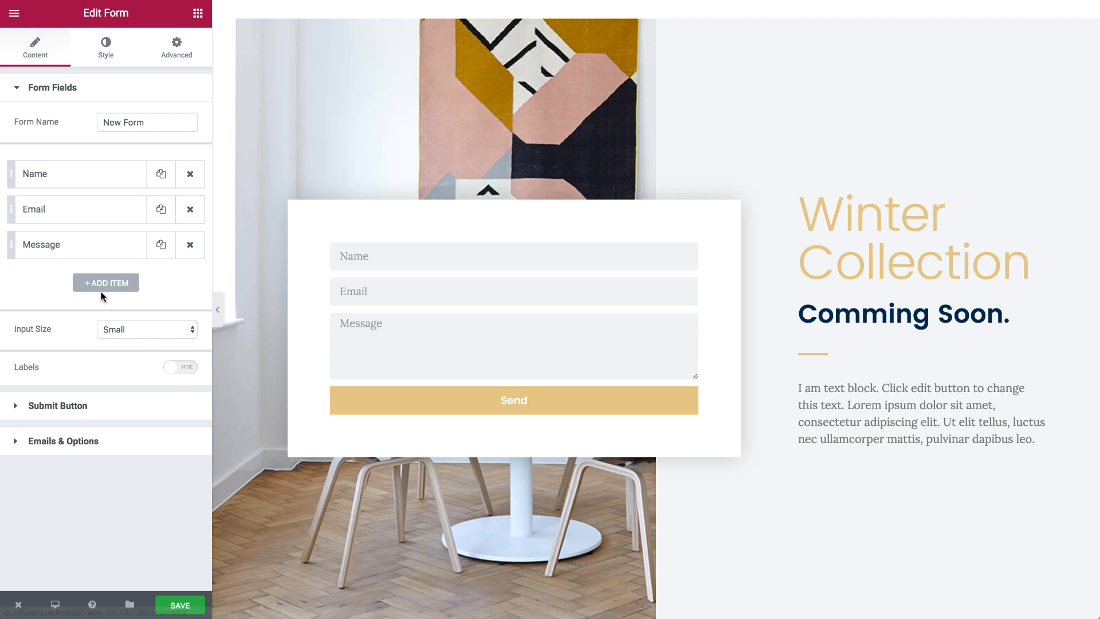
pyautogui.click(113, 414)
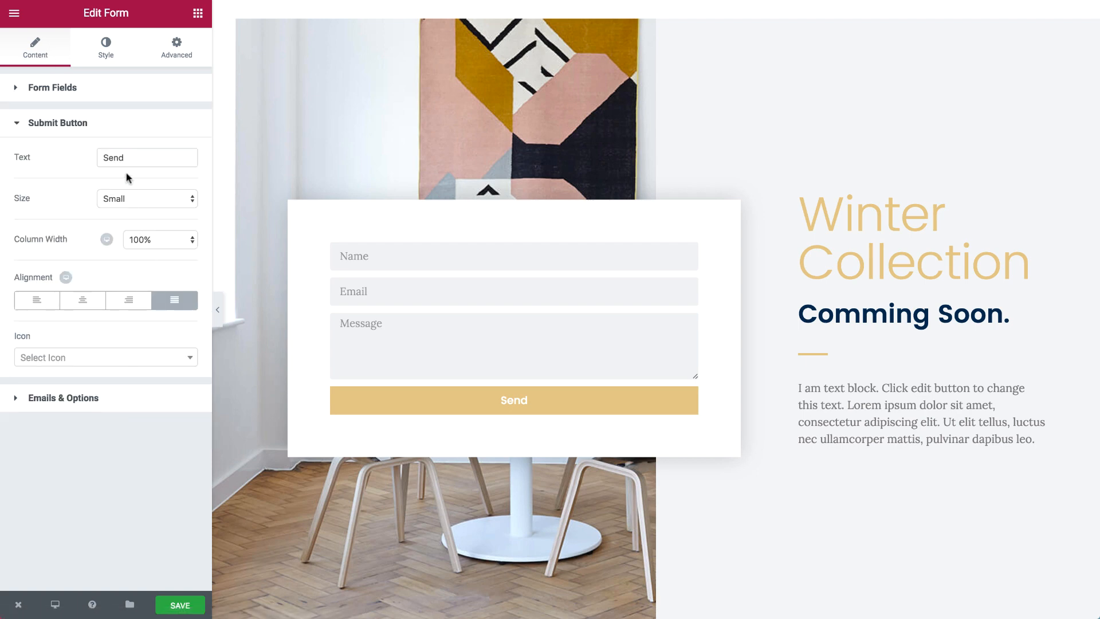
pyautogui.click(126, 198)
pyautogui.click(128, 210)
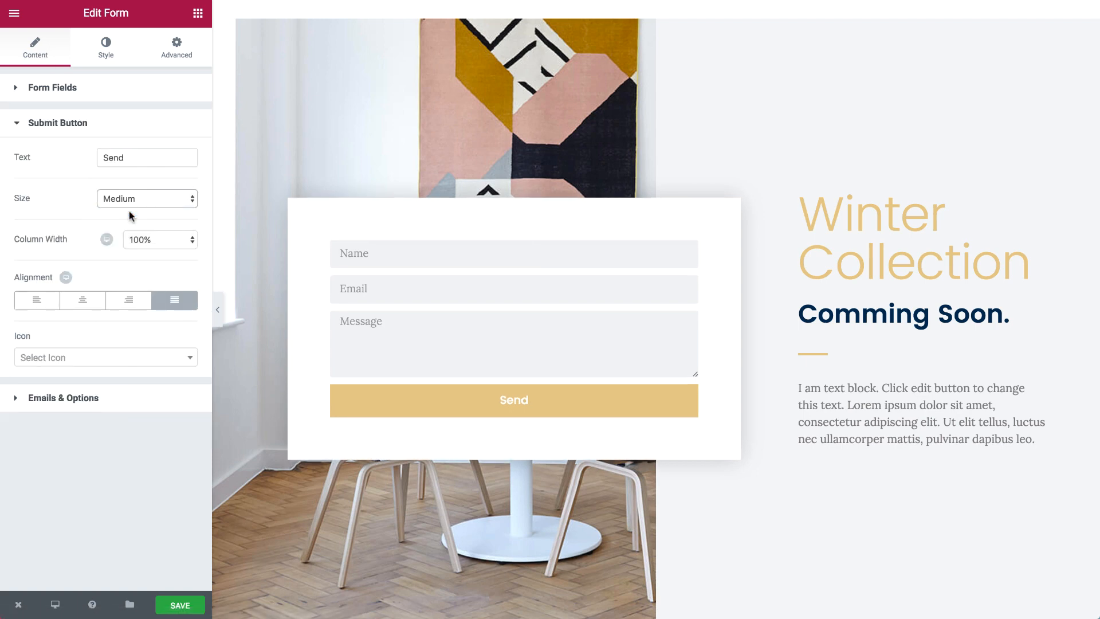
# Step: Enable custom typography for the form's Send button and transform its text to uppercase
pyautogui.click(106, 46)
pyautogui.click(139, 275)
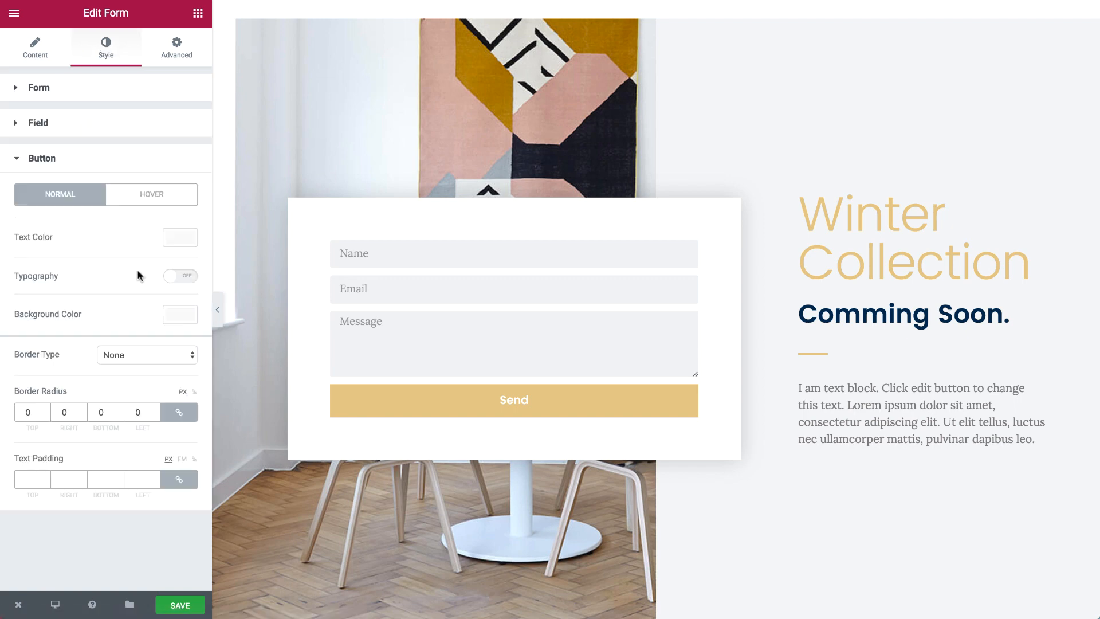
pyautogui.click(170, 276)
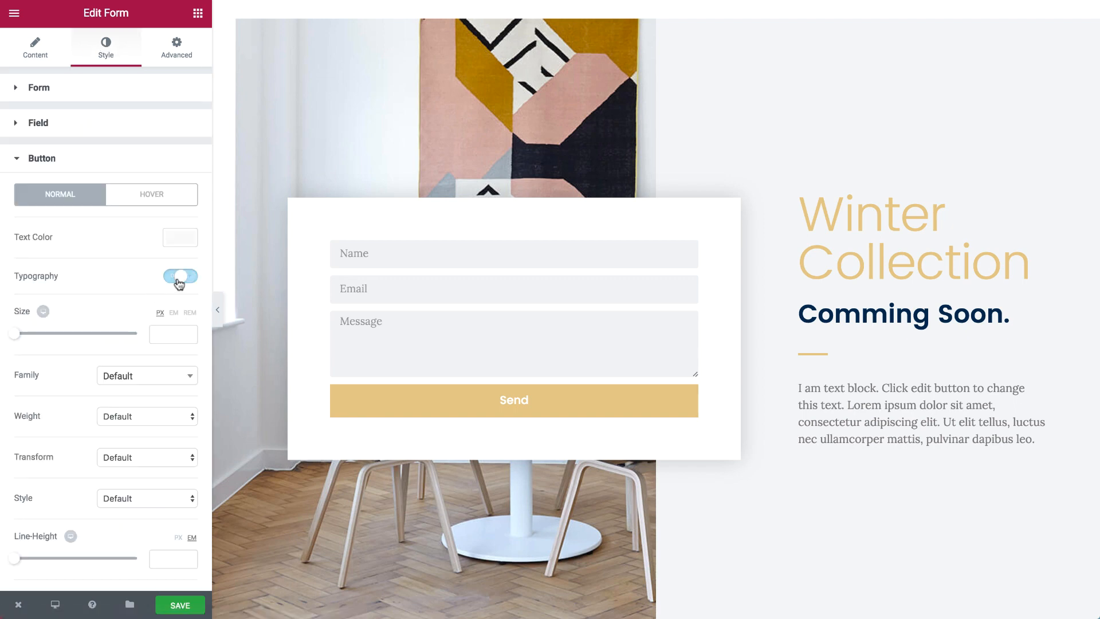
pyautogui.click(128, 457)
pyautogui.click(132, 469)
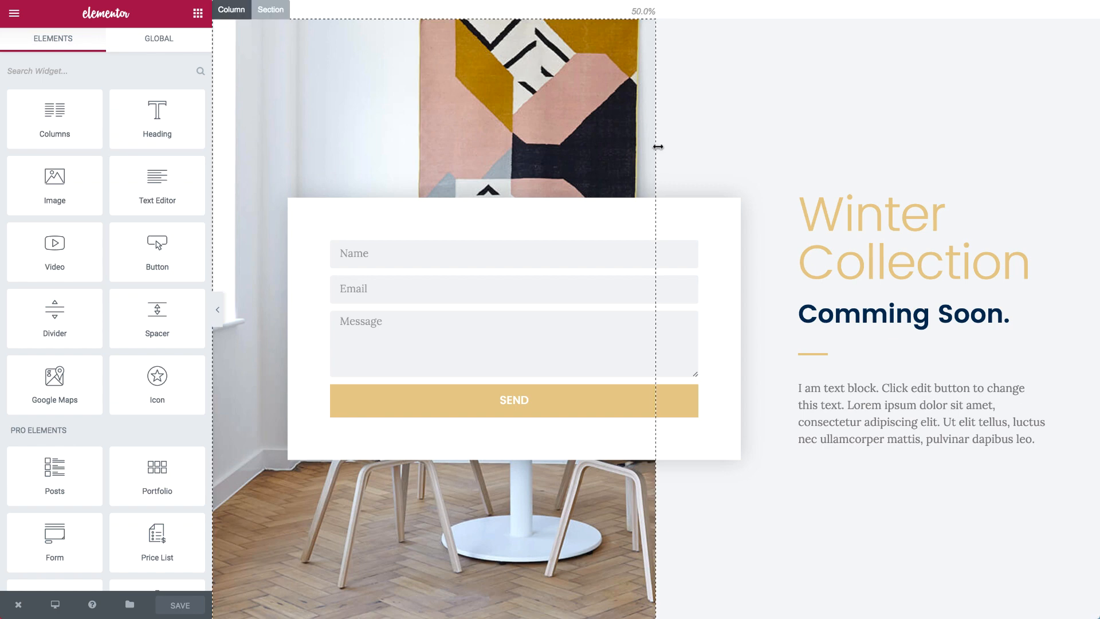
# Step: Resize the columns so the Winter Collection column takes about 60.2% of the width, and set the form's row gap to 15
pyautogui.moveTo(658, 146); pyautogui.dragTo(565, 139)
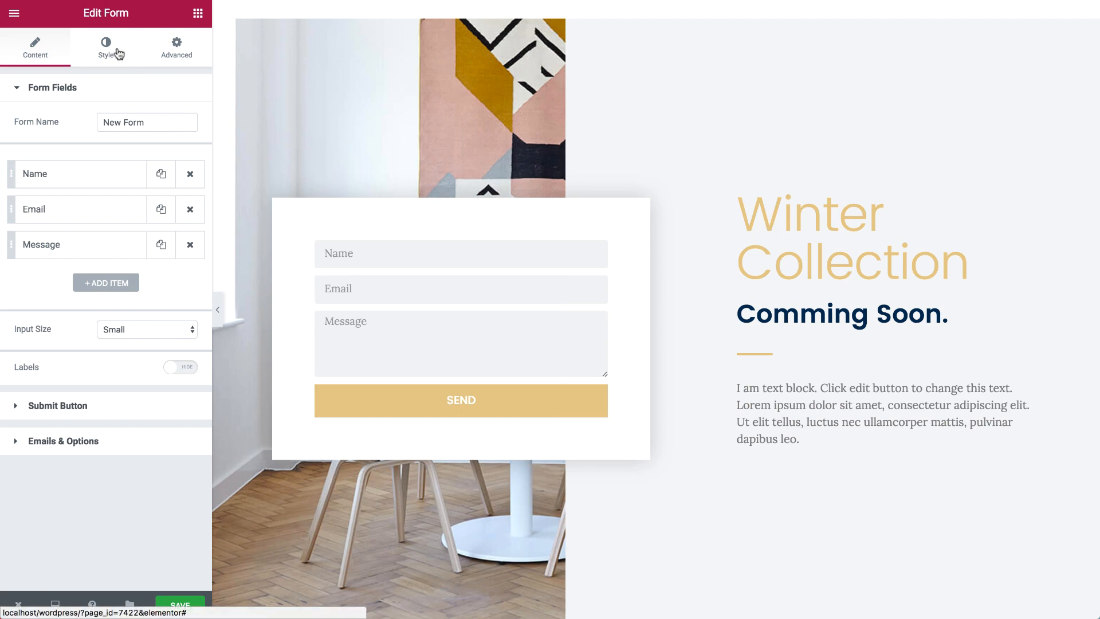
pyautogui.click(115, 52)
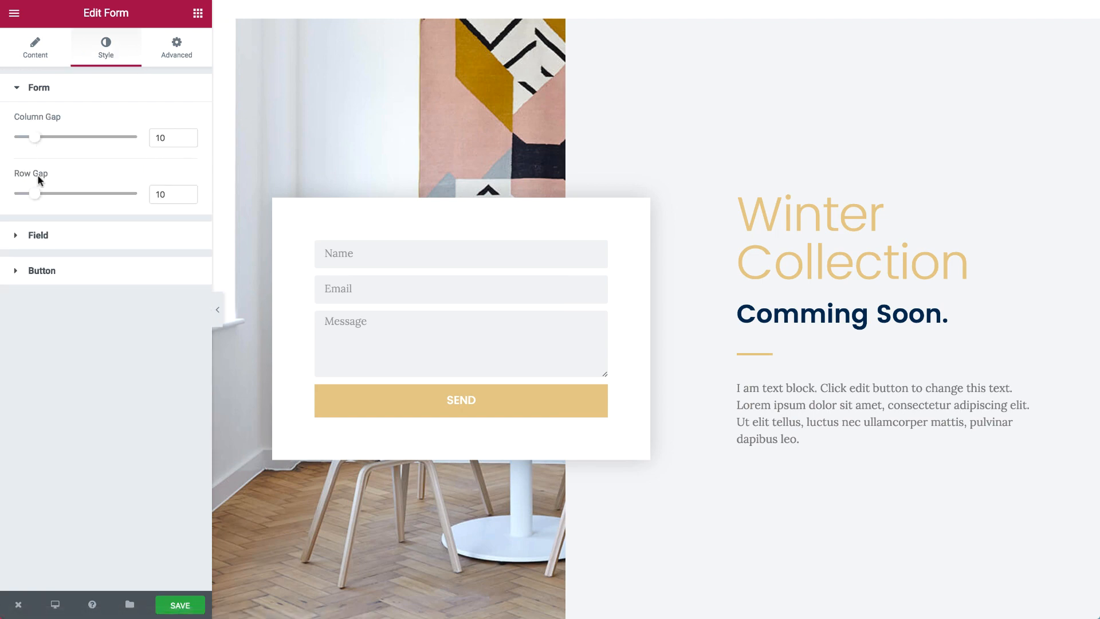
pyautogui.moveTo(39, 197); pyautogui.dragTo(50, 197)
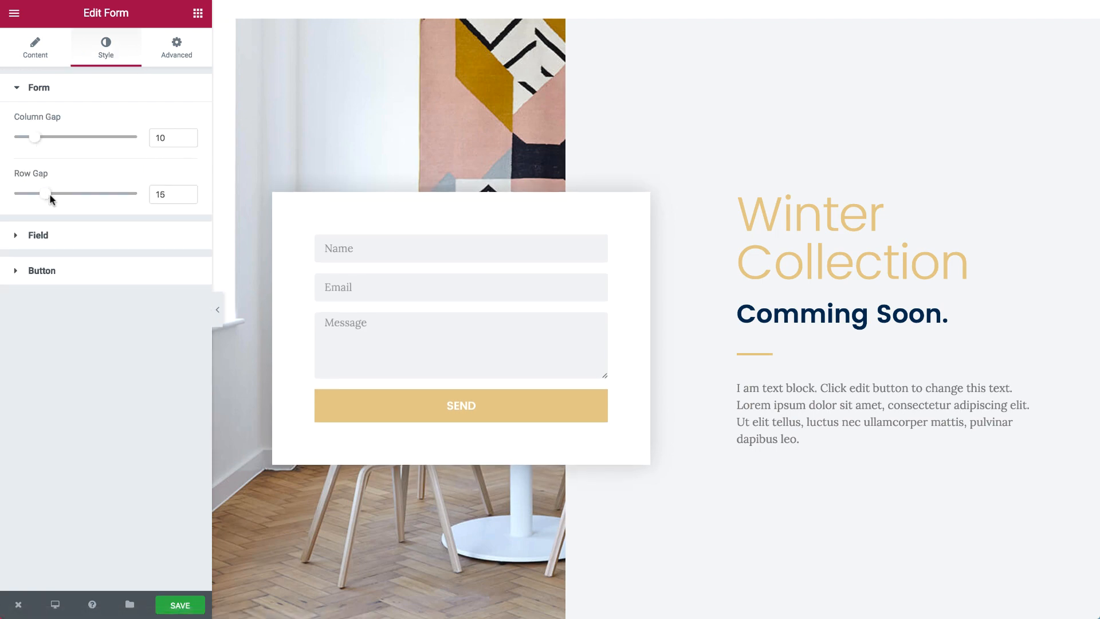
pyautogui.click(58, 240)
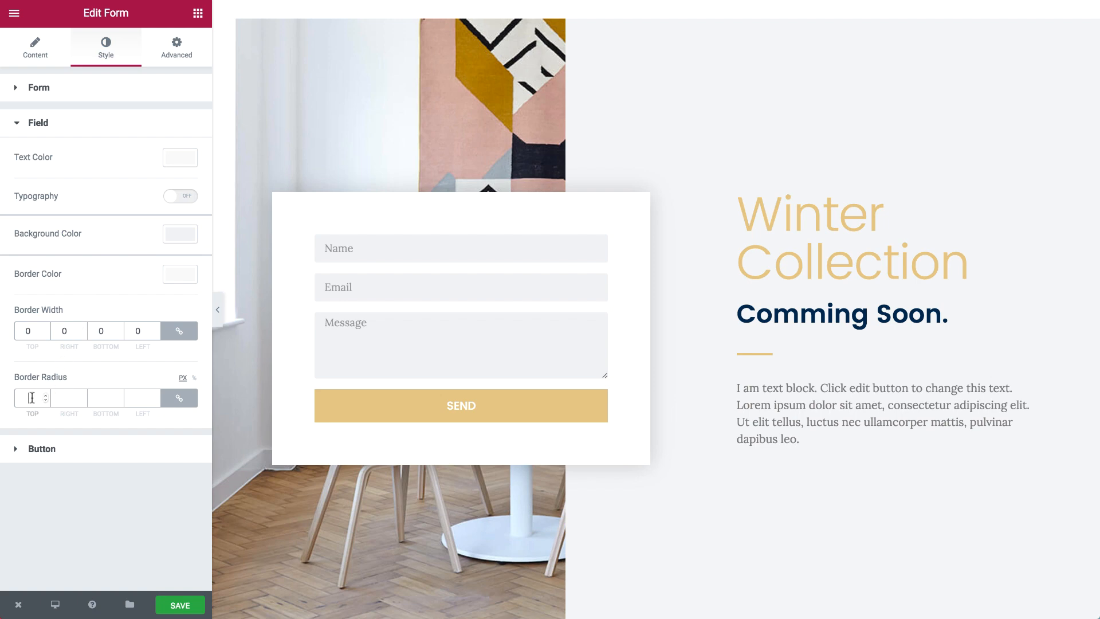
# Step: Add a Portfolio widget with 3 columns and a posts count of 3 below the text block, and hide its item titles
pyautogui.click(197, 14)
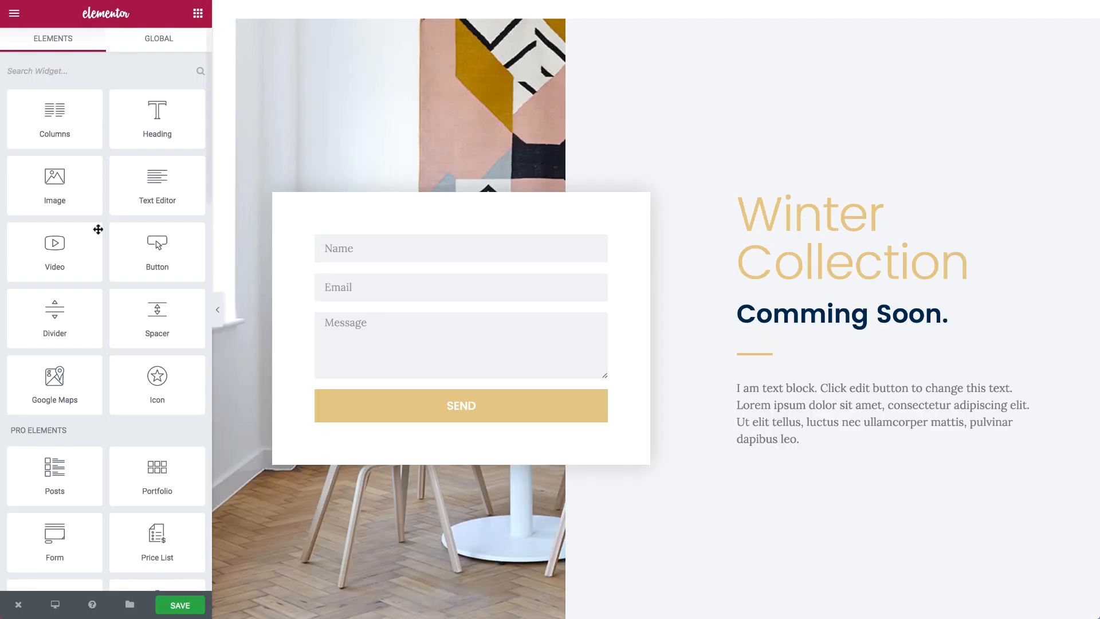
pyautogui.moveTo(161, 481); pyautogui.dragTo(772, 434)
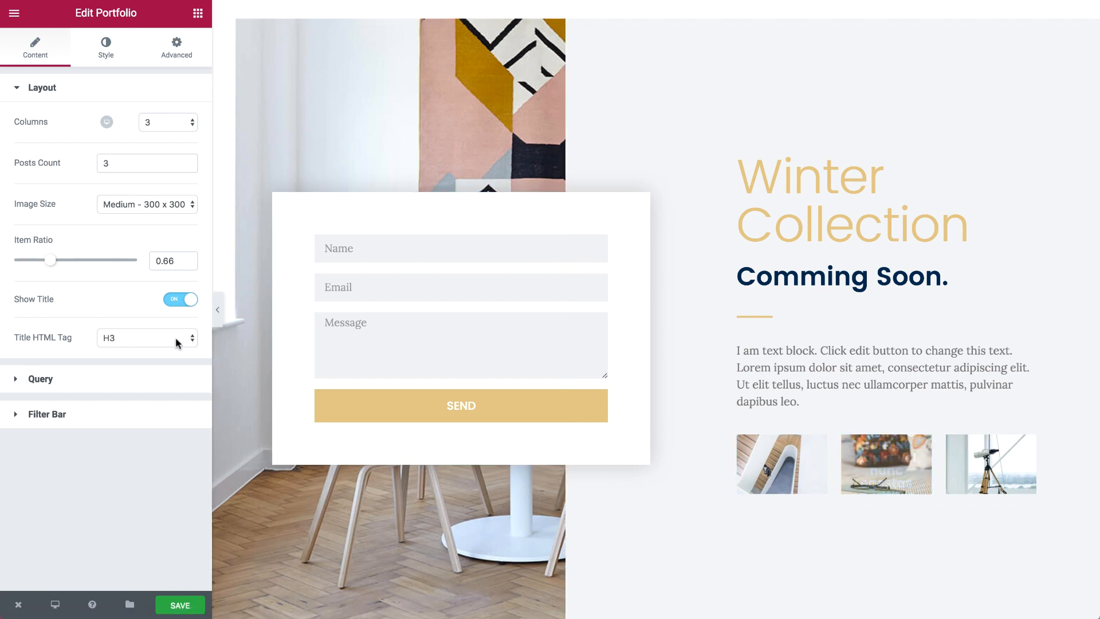
pyautogui.click(185, 300)
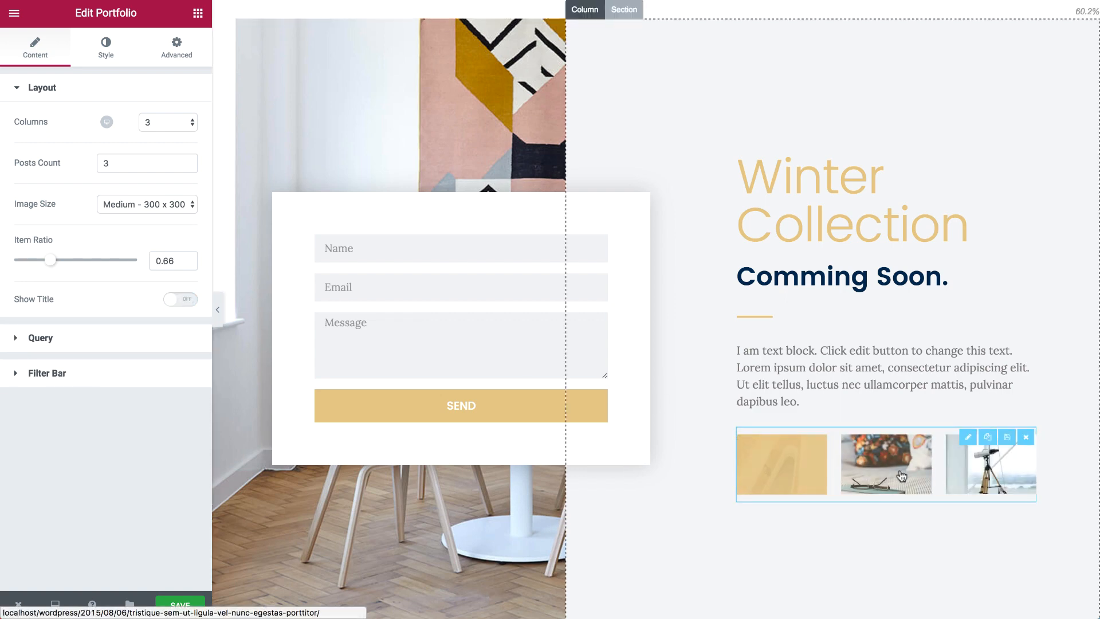
# Step: Set the portfolio's item overlay to the navy rgba(0,41,73) swatch with reduced opacity, and collapse the editor panel to preview the page
pyautogui.click(104, 51)
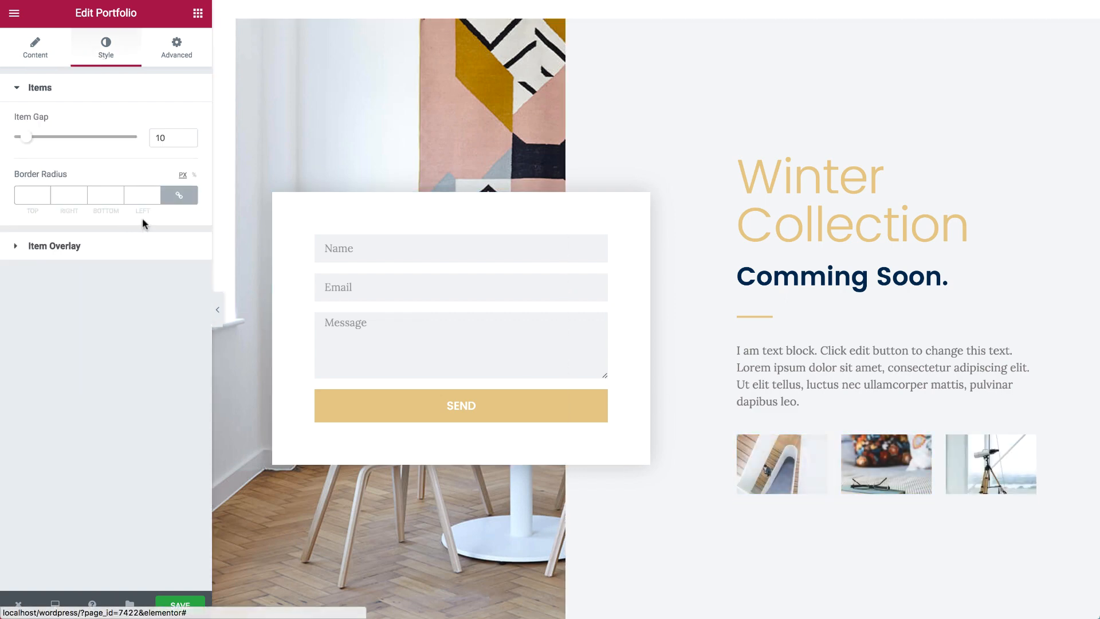
pyautogui.click(117, 252)
pyautogui.click(181, 160)
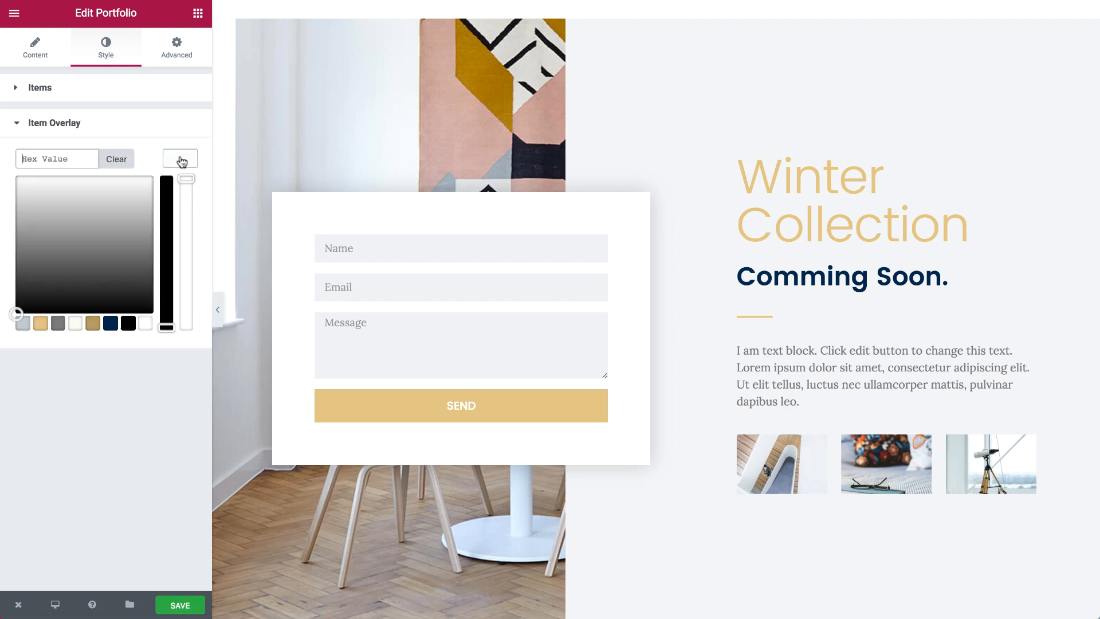
pyautogui.click(111, 324)
pyautogui.moveTo(185, 180); pyautogui.dragTo(186, 233)
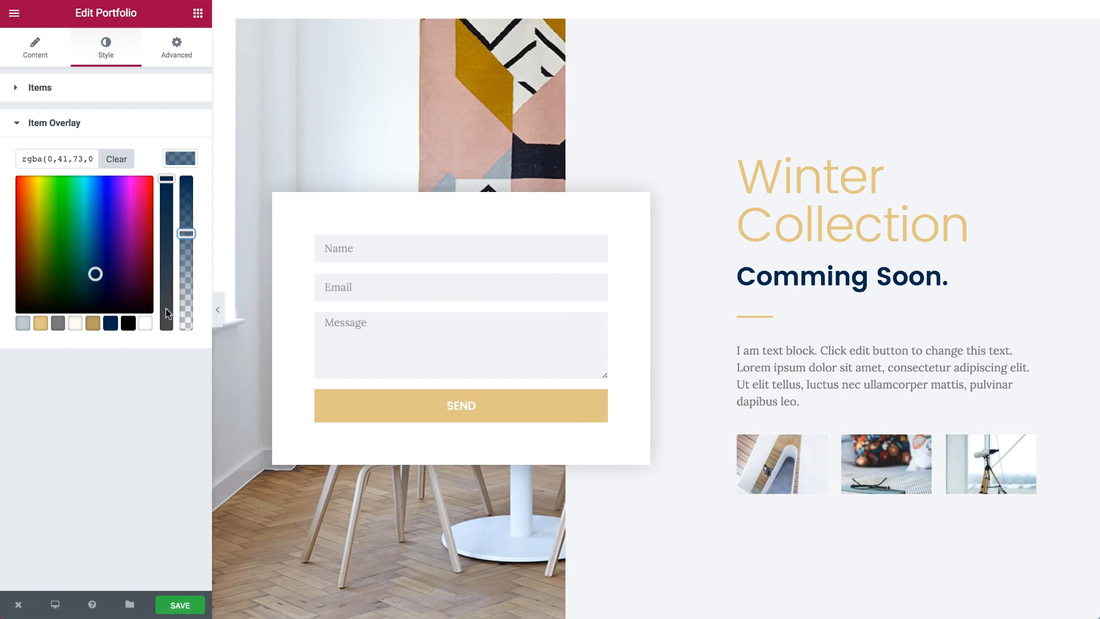
pyautogui.click(216, 310)
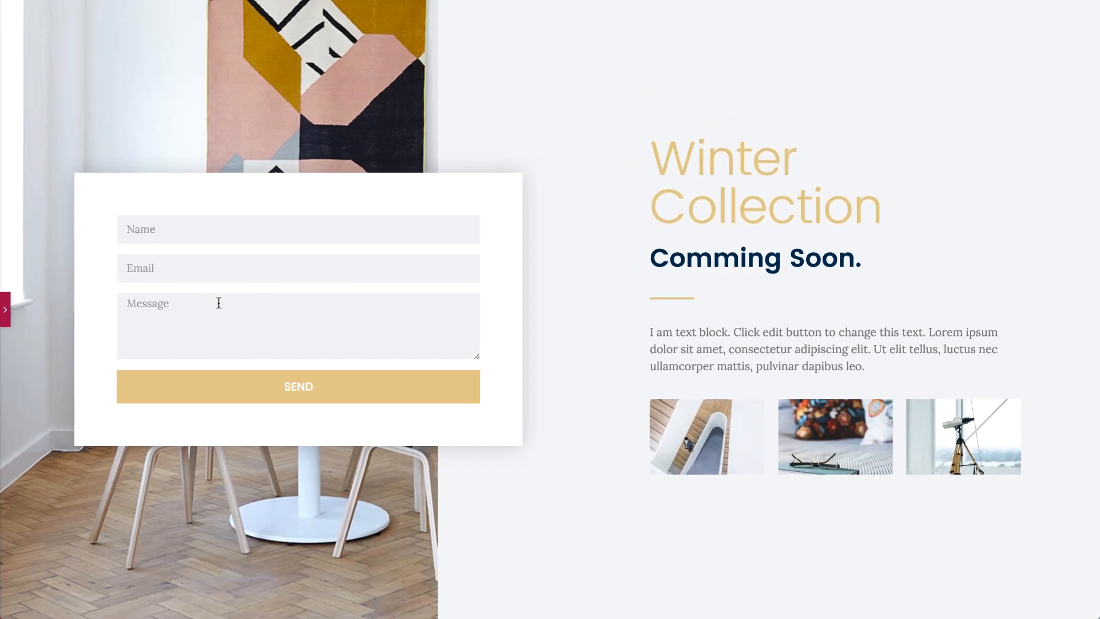